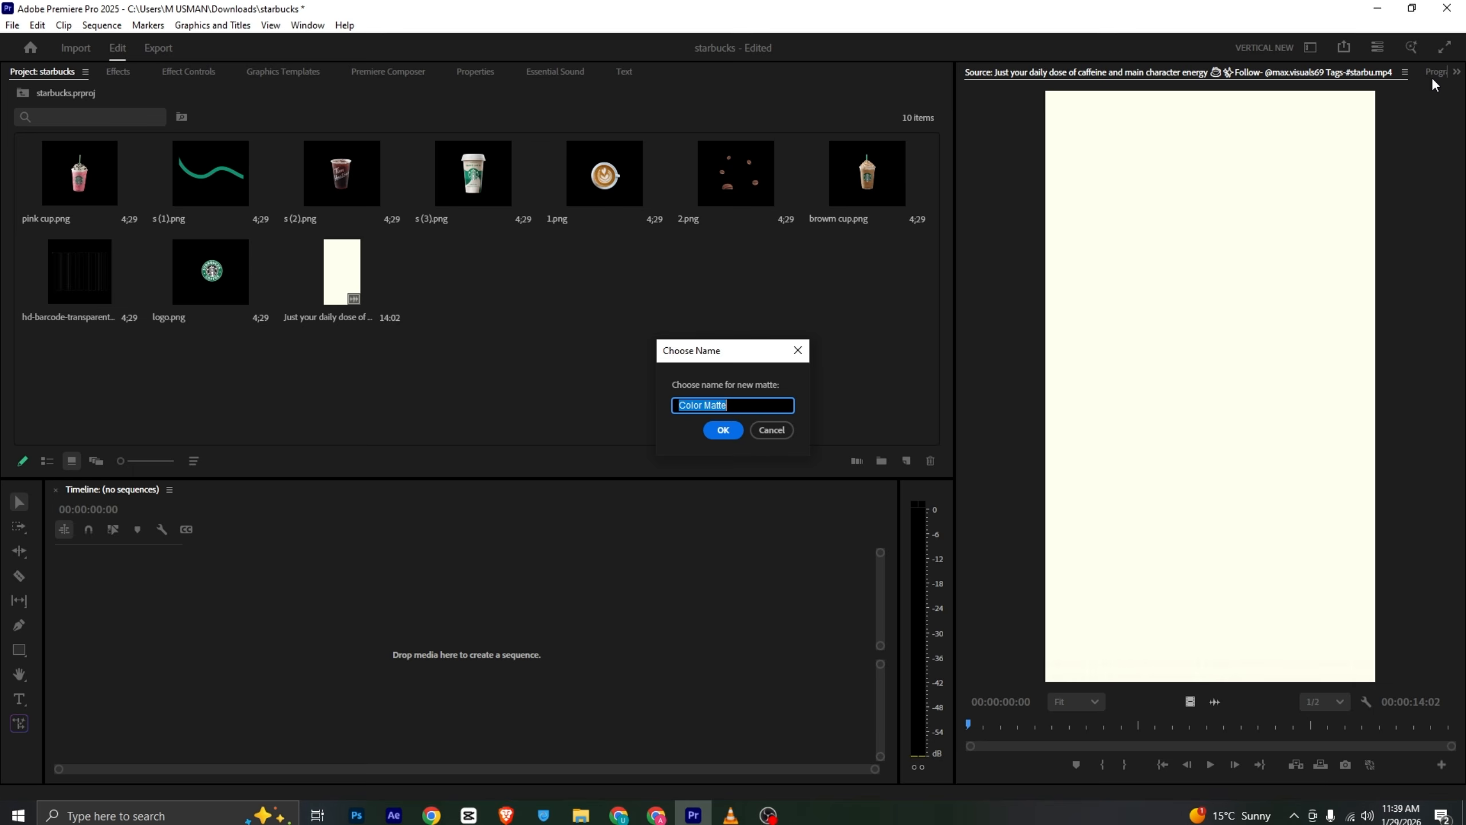
- Name the new color matte bg
{"action": "type", "text": "bg"}
{"action": "key", "text": "Return"}
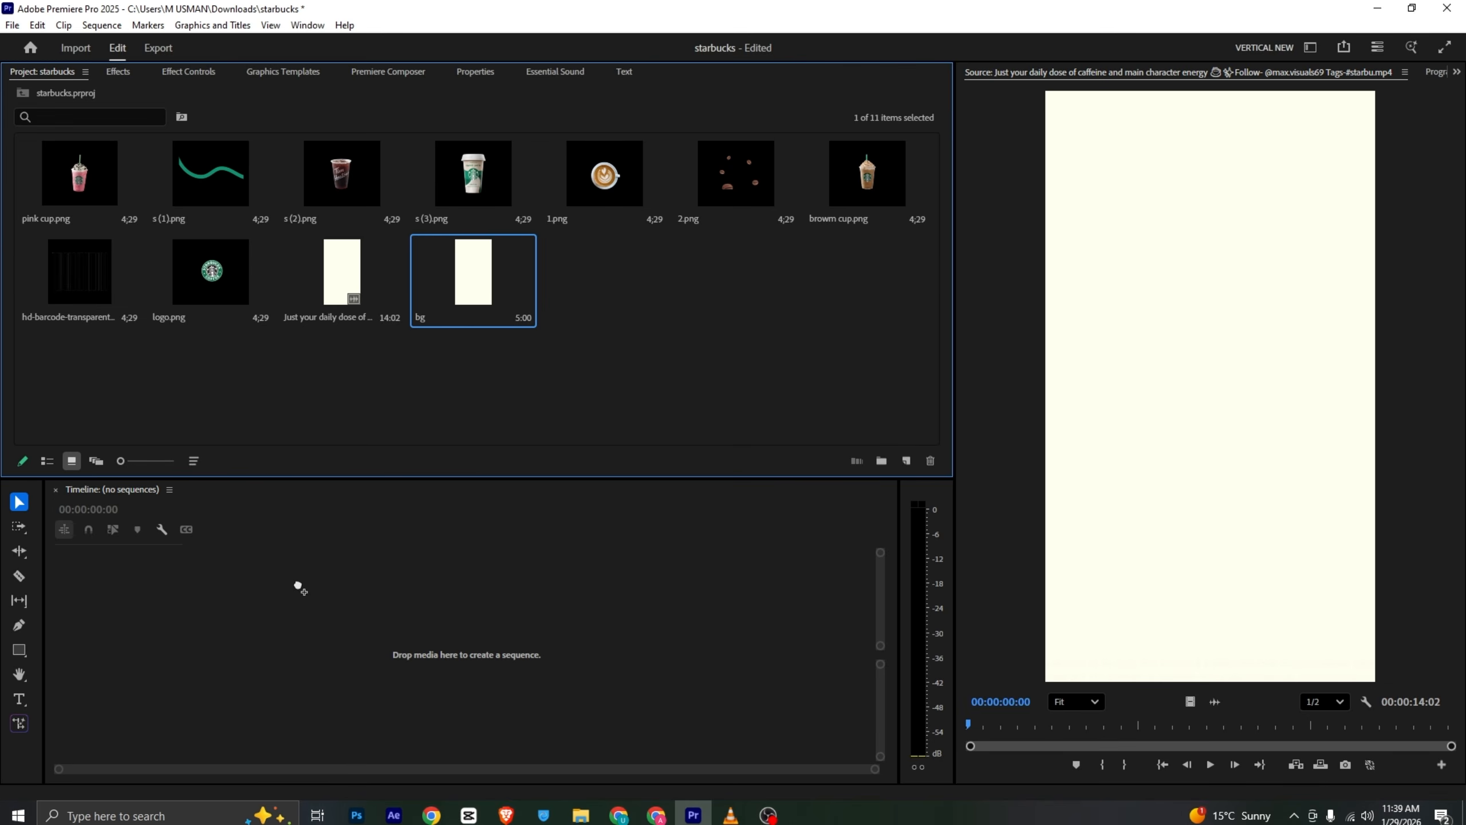
- Place the bg matte into a new sequence and extend the clip to about 9 seconds 10 frames
{"action": "left_click_drag", "start_coordinate": [282, 568], "coordinate": [283, 570]}
{"action": "left_click_drag", "start_coordinate": [512, 632], "coordinate": [723, 648]}
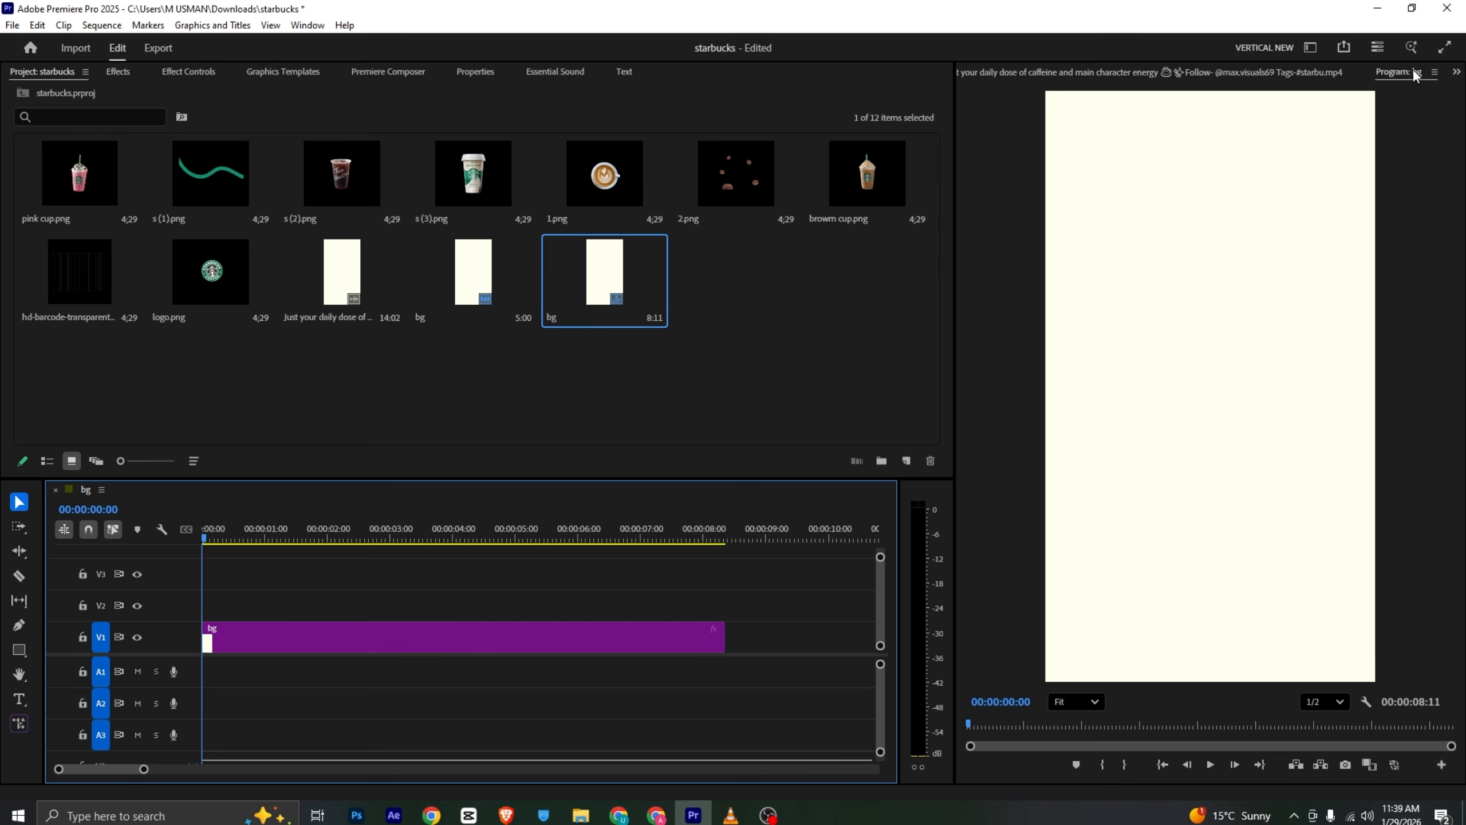
{"action": "left_click", "coordinate": [1307, 73]}
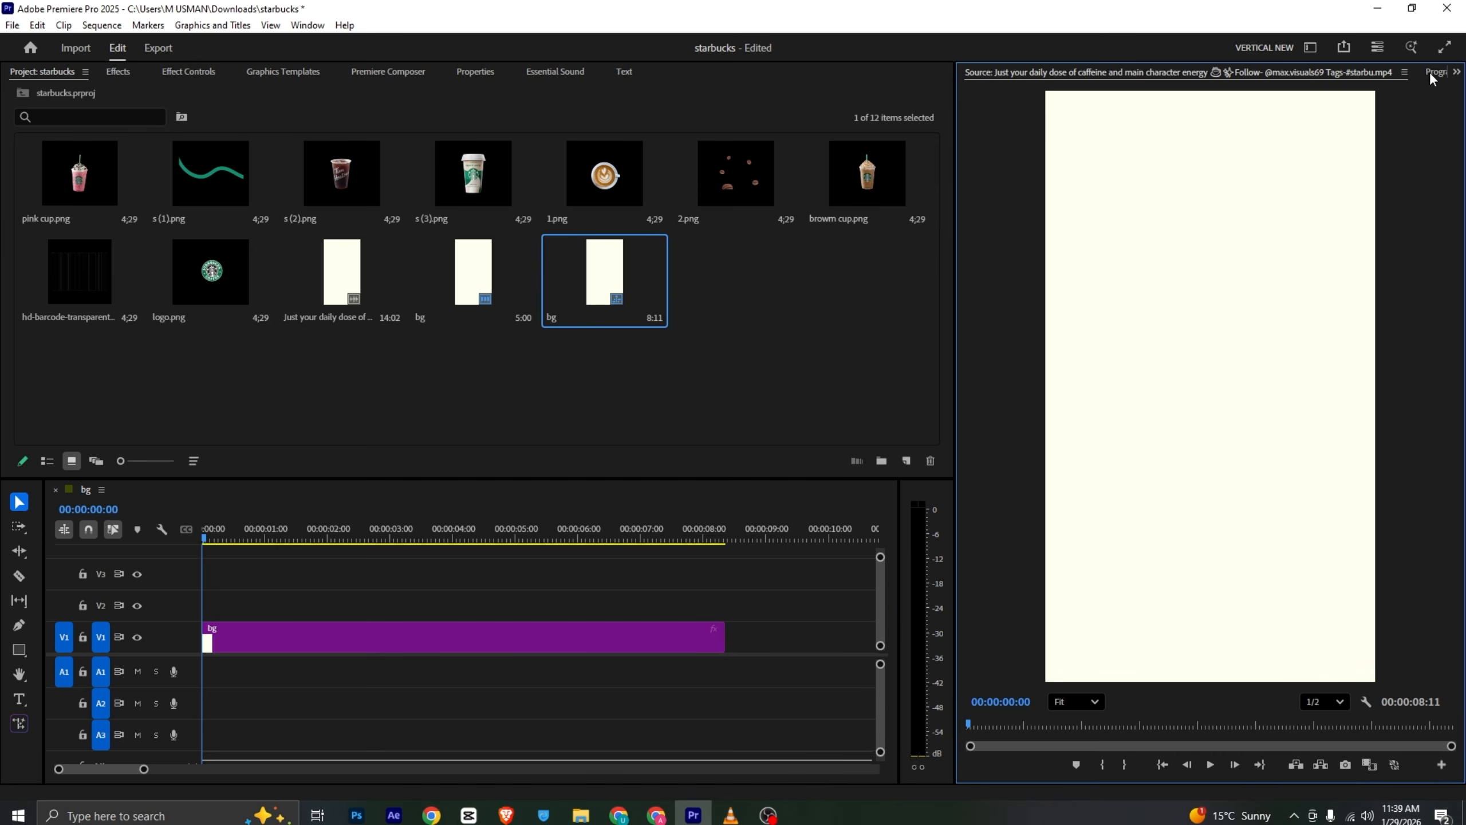
{"action": "left_click", "coordinate": [1432, 73]}
{"action": "left_click_drag", "start_coordinate": [724, 642], "coordinate": [785, 645]}
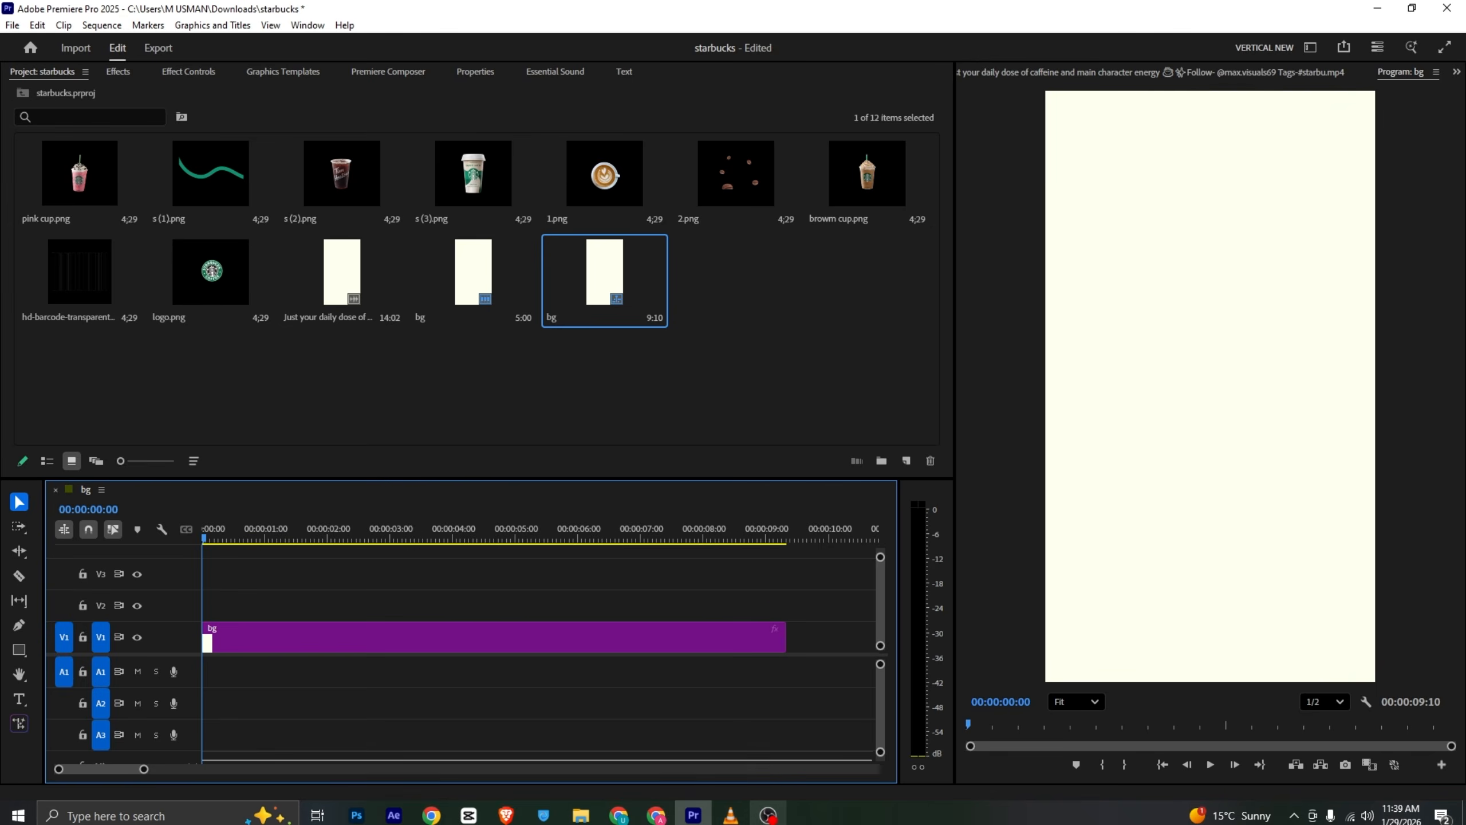
- Switch to the media player and scrub through the reference video to study its layout
{"action": "left_click", "coordinate": [731, 815]}
{"action": "left_click_drag", "start_coordinate": [74, 772], "coordinate": [132, 782]}
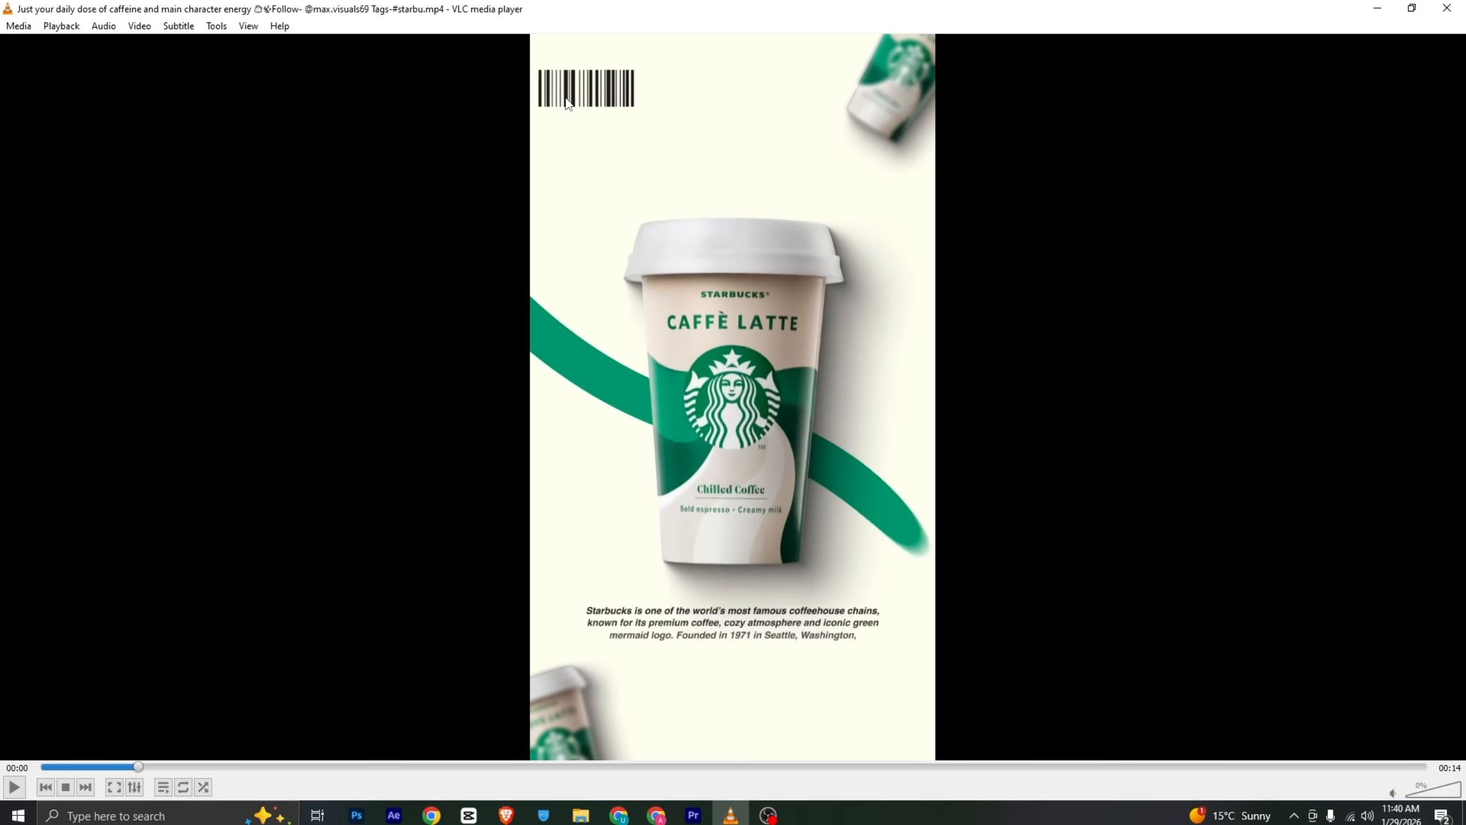
{"action": "key", "text": "alt+Tab"}
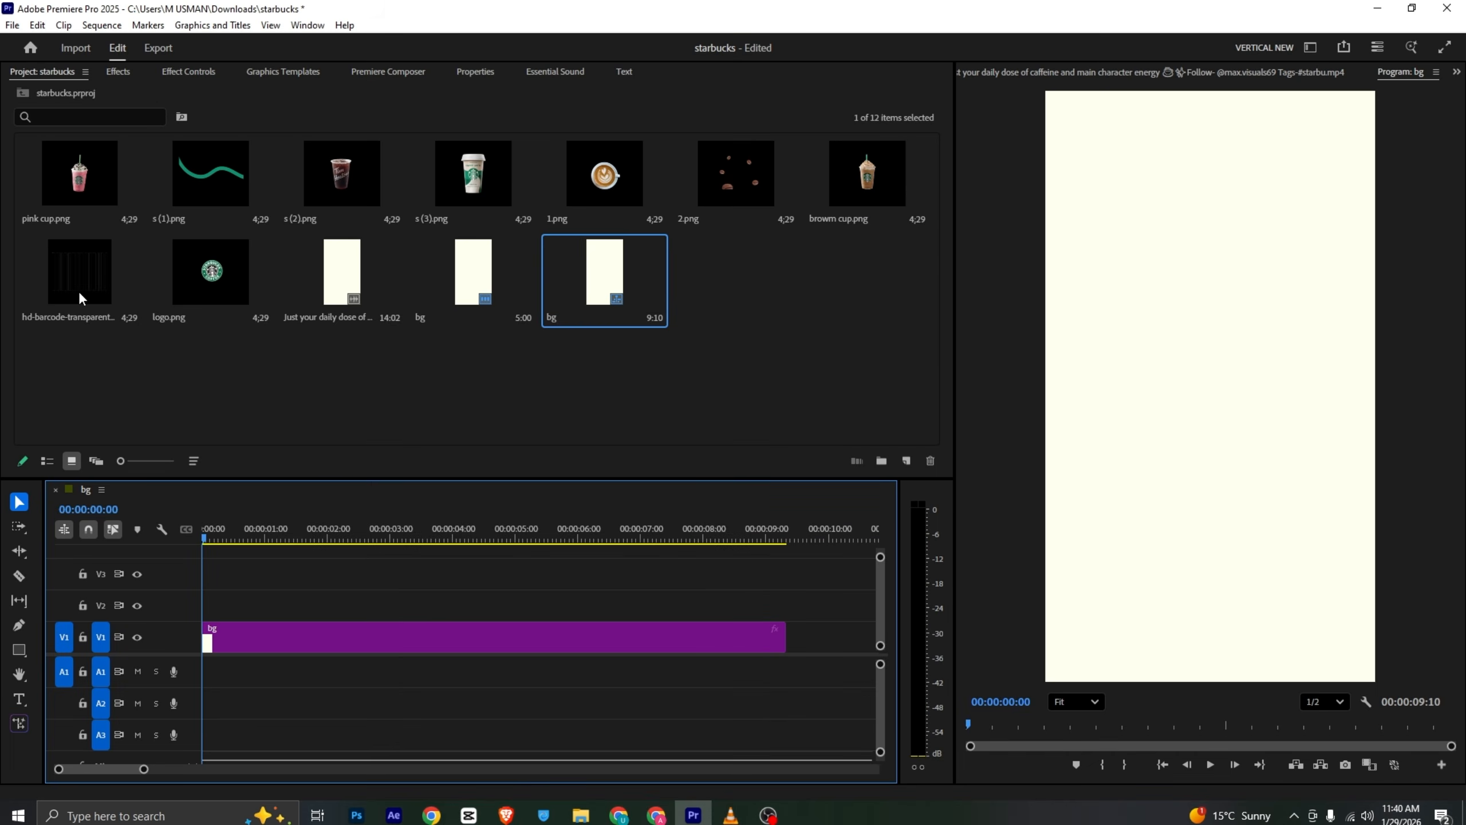
- Add the barcode image to track V2 above the background matte
{"action": "left_click_drag", "start_coordinate": [79, 289], "coordinate": [231, 606]}
{"action": "key", "text": "alt+Tab"}
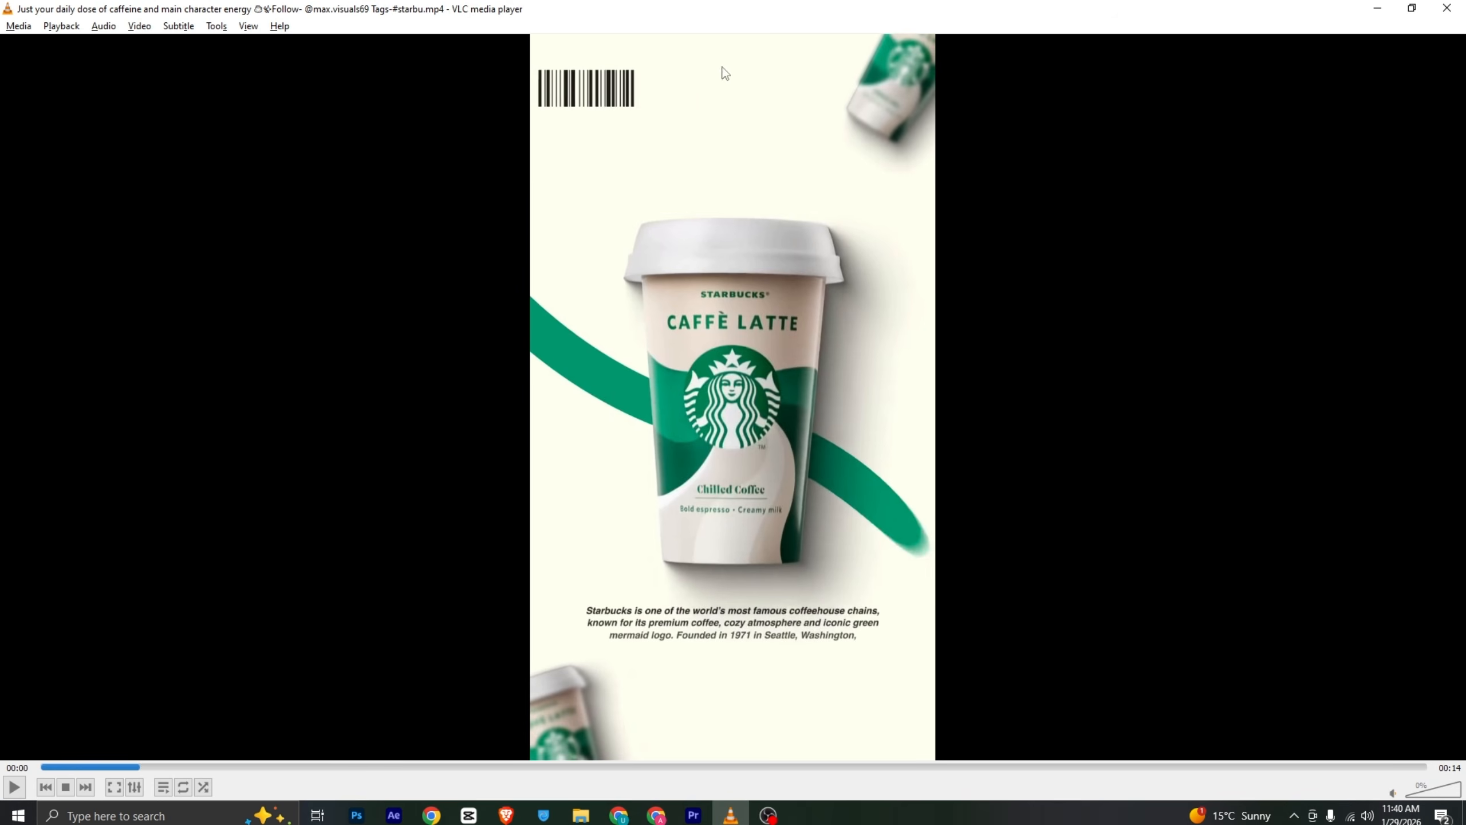
{"action": "key", "text": "alt+Tab"}
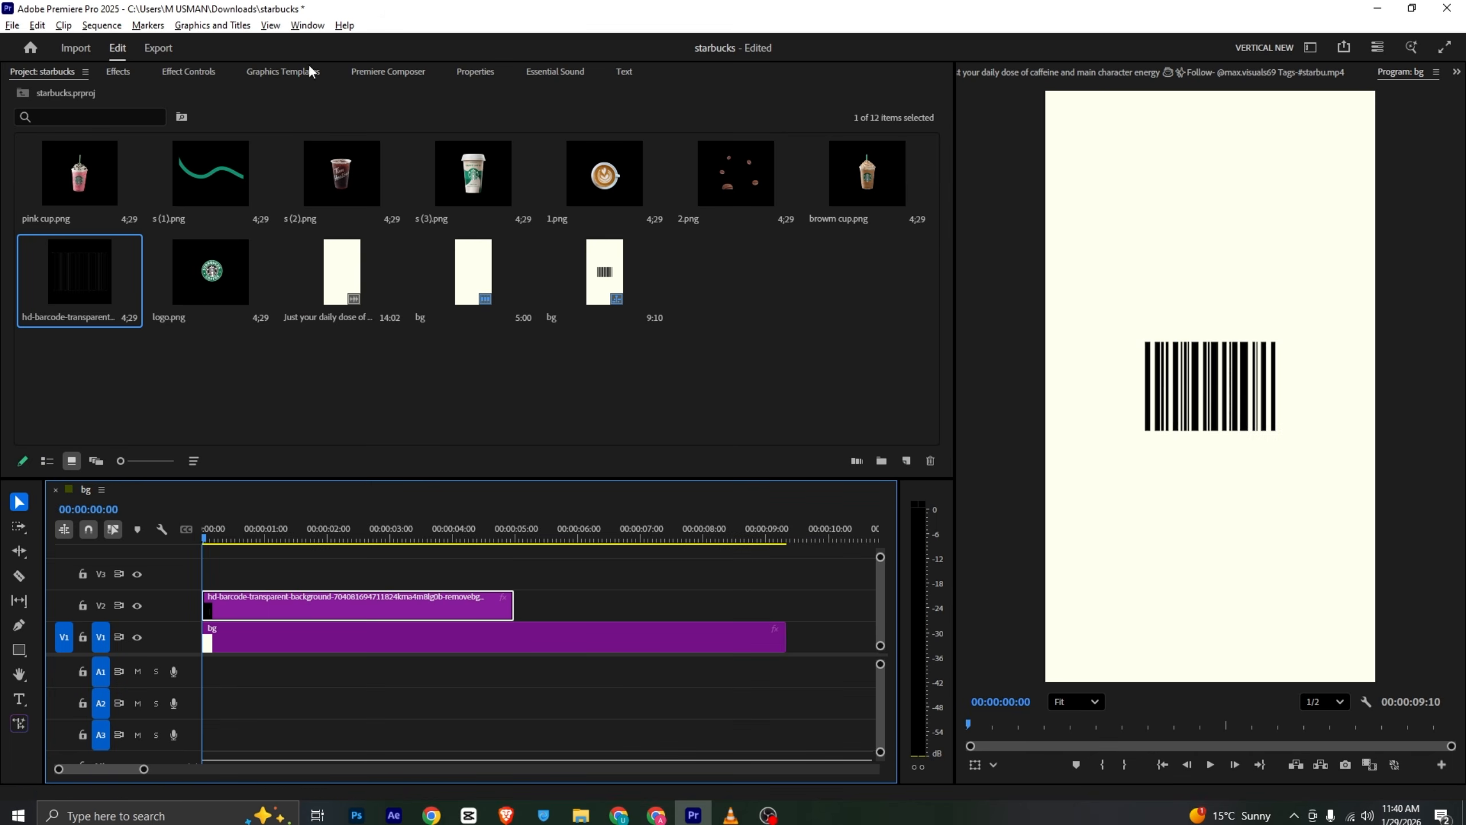
- Scale the barcode to 52 and move it to the top-left corner, at position 135, 175
{"action": "left_click", "coordinate": [180, 73]}
{"action": "left_click_drag", "start_coordinate": [279, 168], "coordinate": [241, 169]}
{"action": "left_click", "coordinate": [1238, 406]}
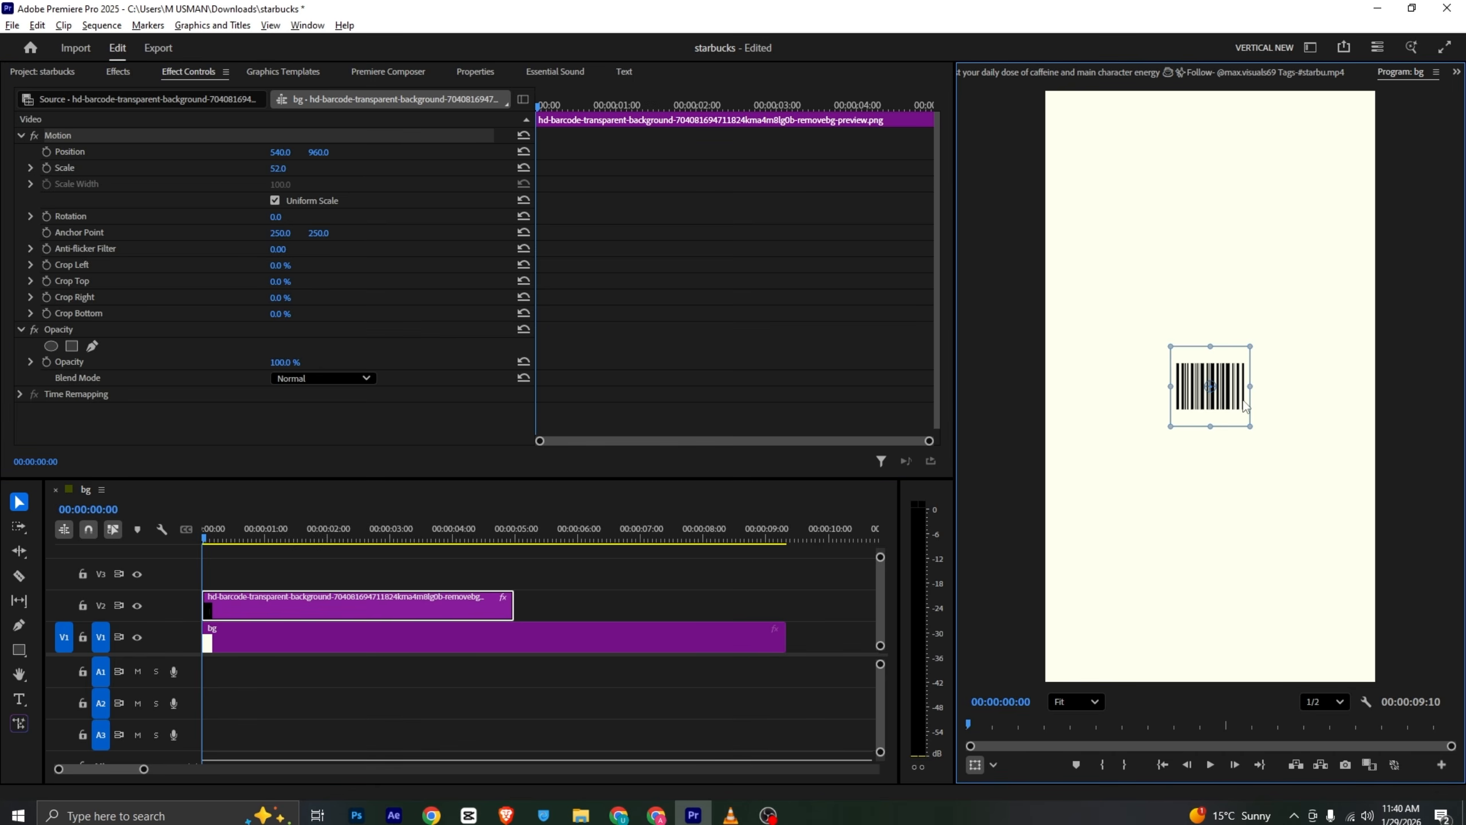
{"action": "left_click_drag", "start_coordinate": [1245, 408], "coordinate": [1114, 171]}
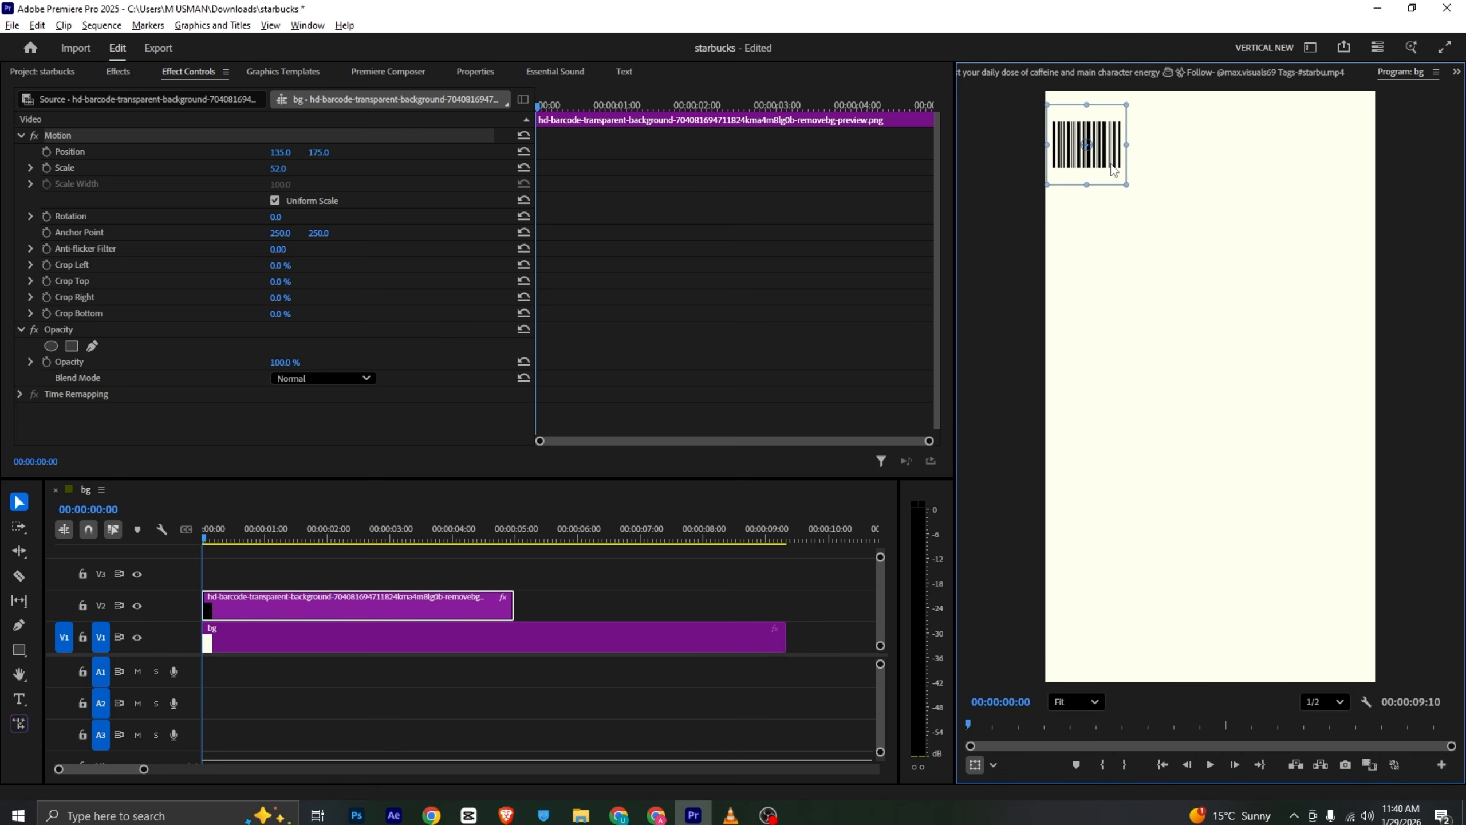
- Compare the current composition with the reference video
{"action": "key", "text": "alt+Tab"}
{"action": "key", "text": "alt+Tab"}
{"action": "left_click", "coordinate": [433, 571]}
{"action": "key", "text": "alt+Tab"}
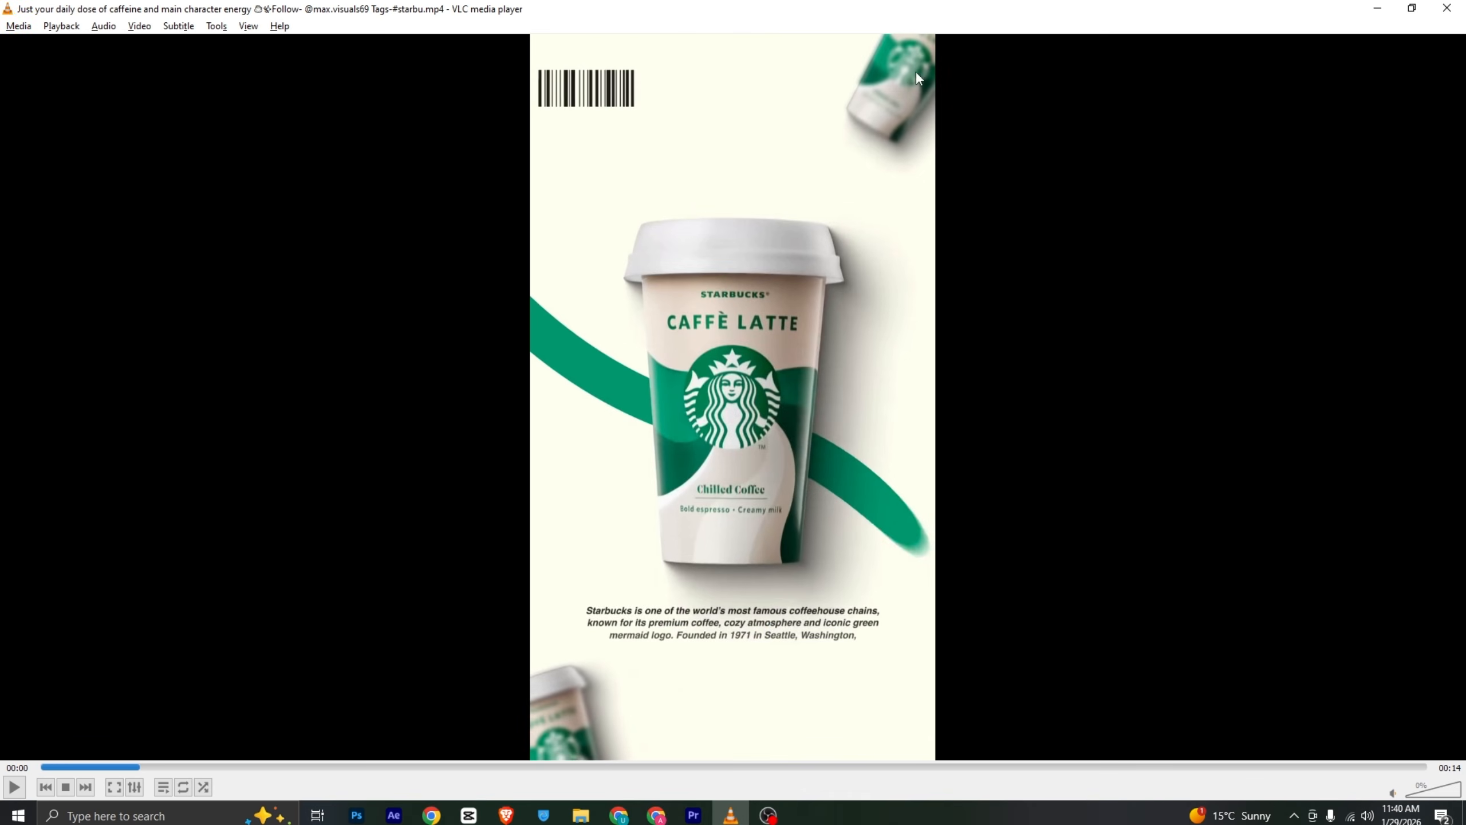
{"action": "key", "text": "alt+Tab"}
- Place the s (3).png coffee cup image on track V3 above the barcode
{"action": "left_click", "coordinate": [48, 71]}
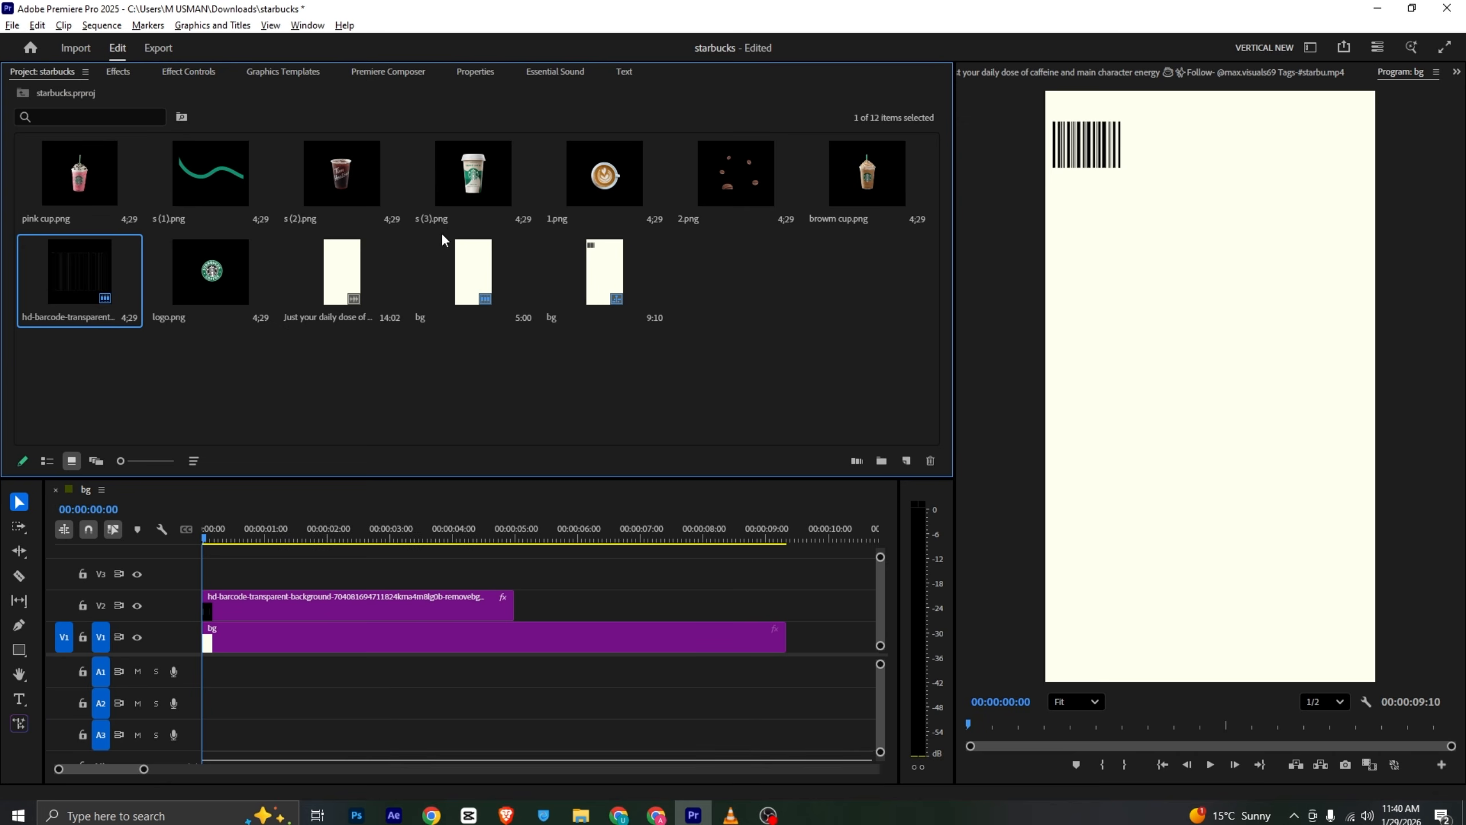
{"action": "left_click_drag", "start_coordinate": [471, 198], "coordinate": [260, 569]}
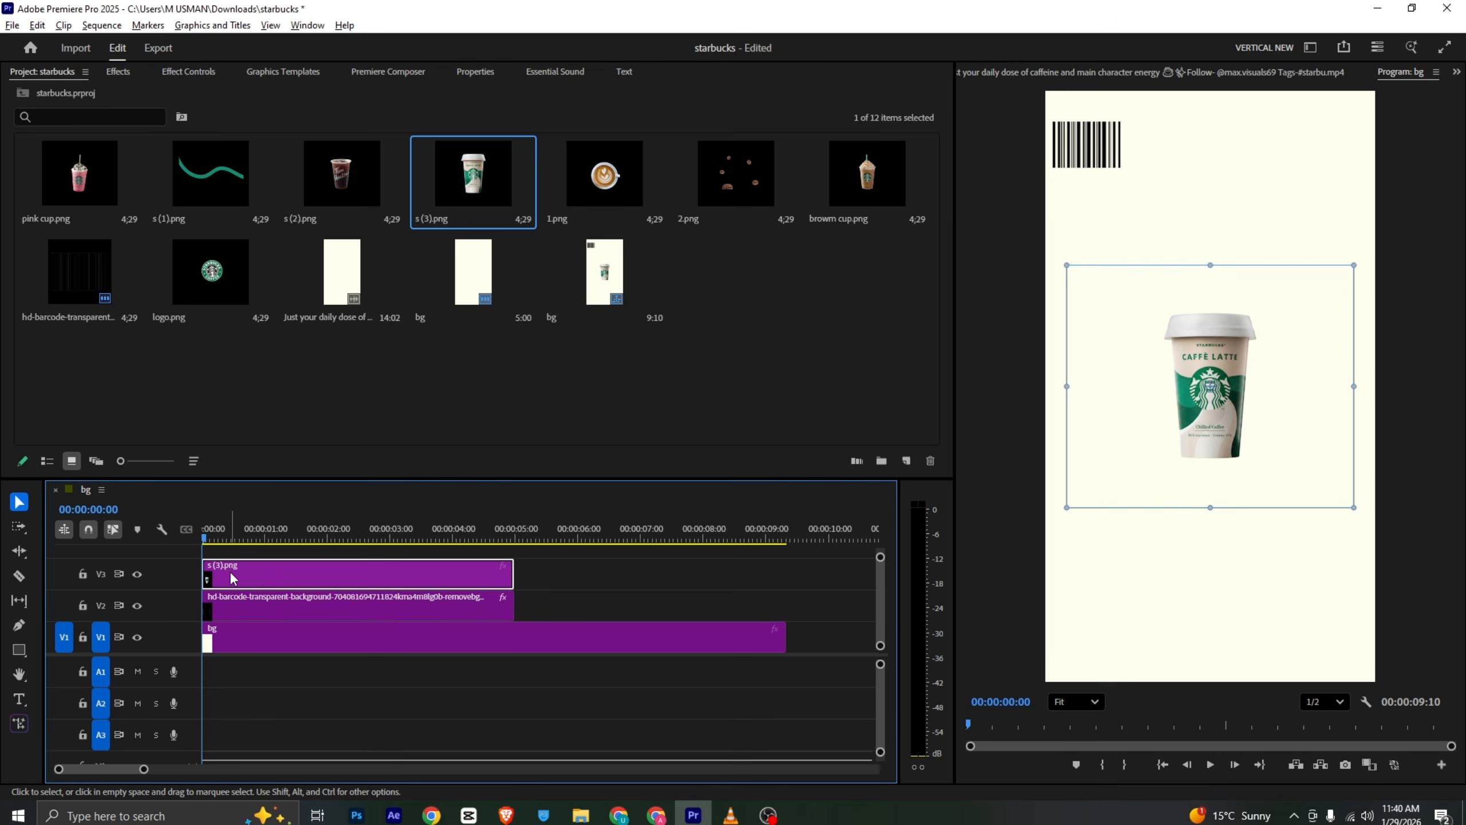
{"action": "key", "text": "alt+Tab"}
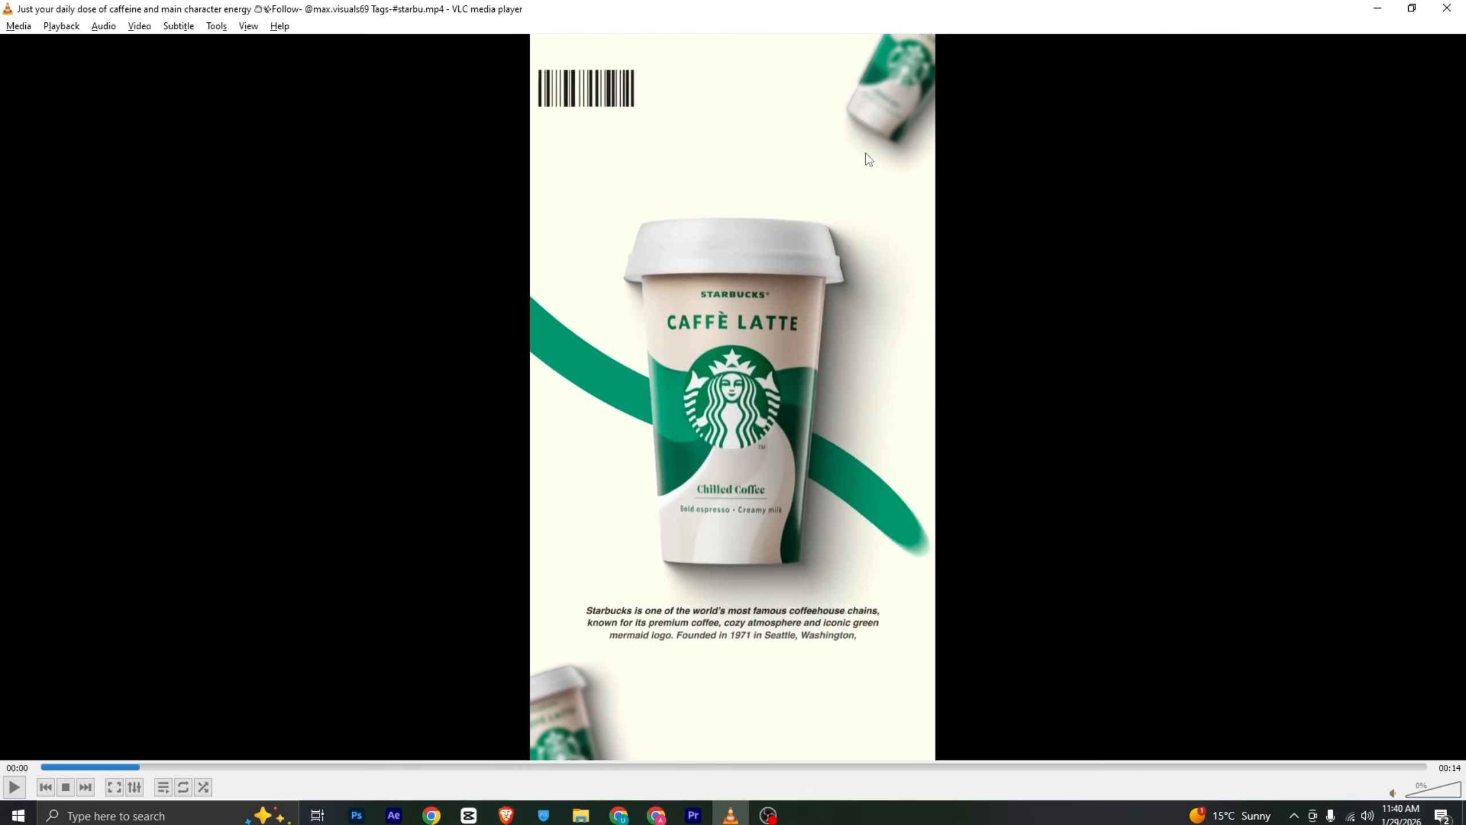
{"action": "mouse_move", "coordinate": [137, 770]}
{"action": "left_mouse_down"}
{"action": "mouse_move", "coordinate": [120, 770]}
{"action": "mouse_move", "coordinate": [149, 770]}
{"action": "left_mouse_up"}
{"action": "key", "text": "alt+Tab"}
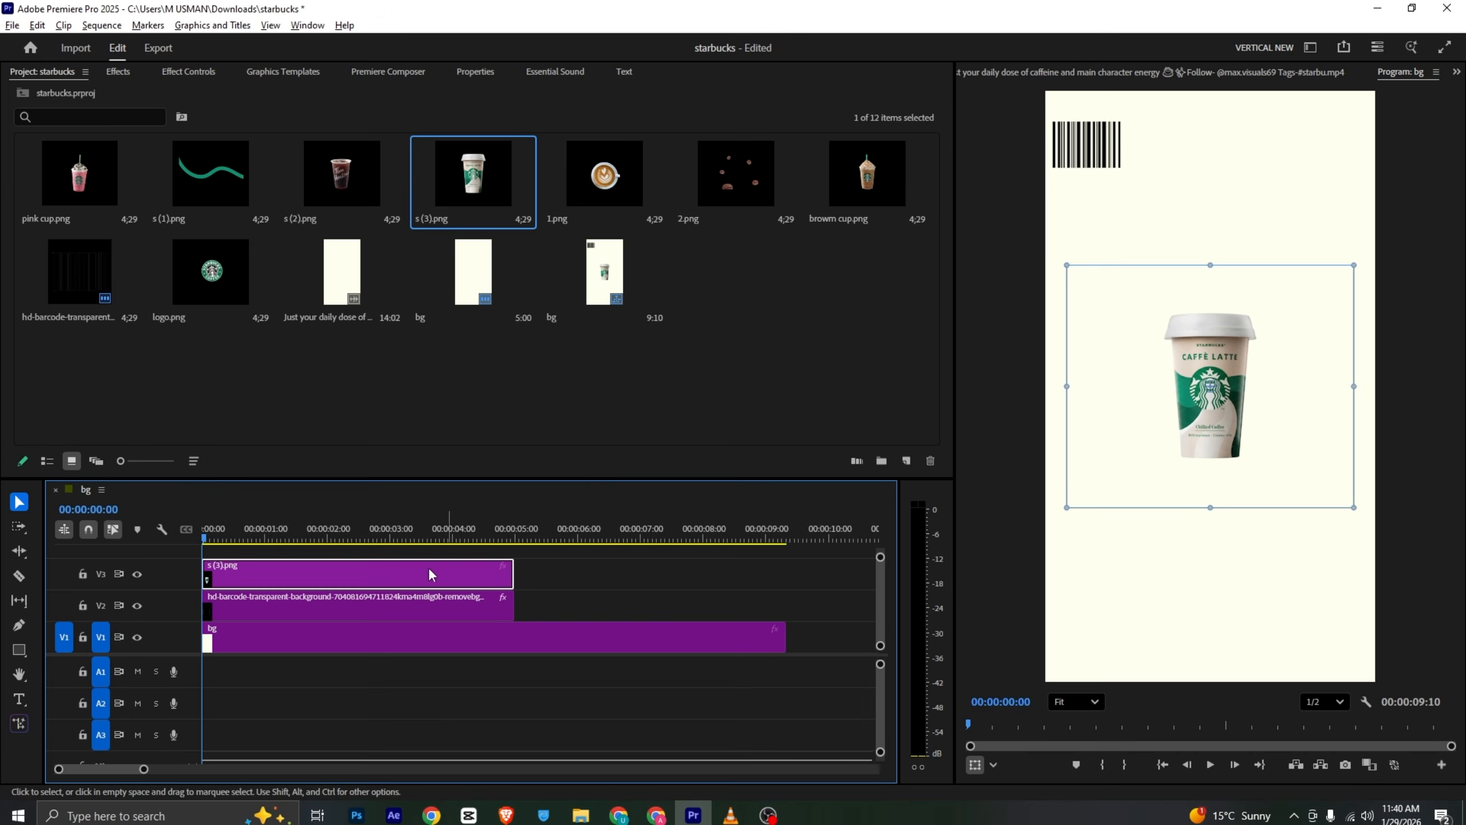
- Scale the cup to 79, rotate it 20°, and move it to the top-right corner at position 995, 85
{"action": "left_click", "coordinate": [207, 72]}
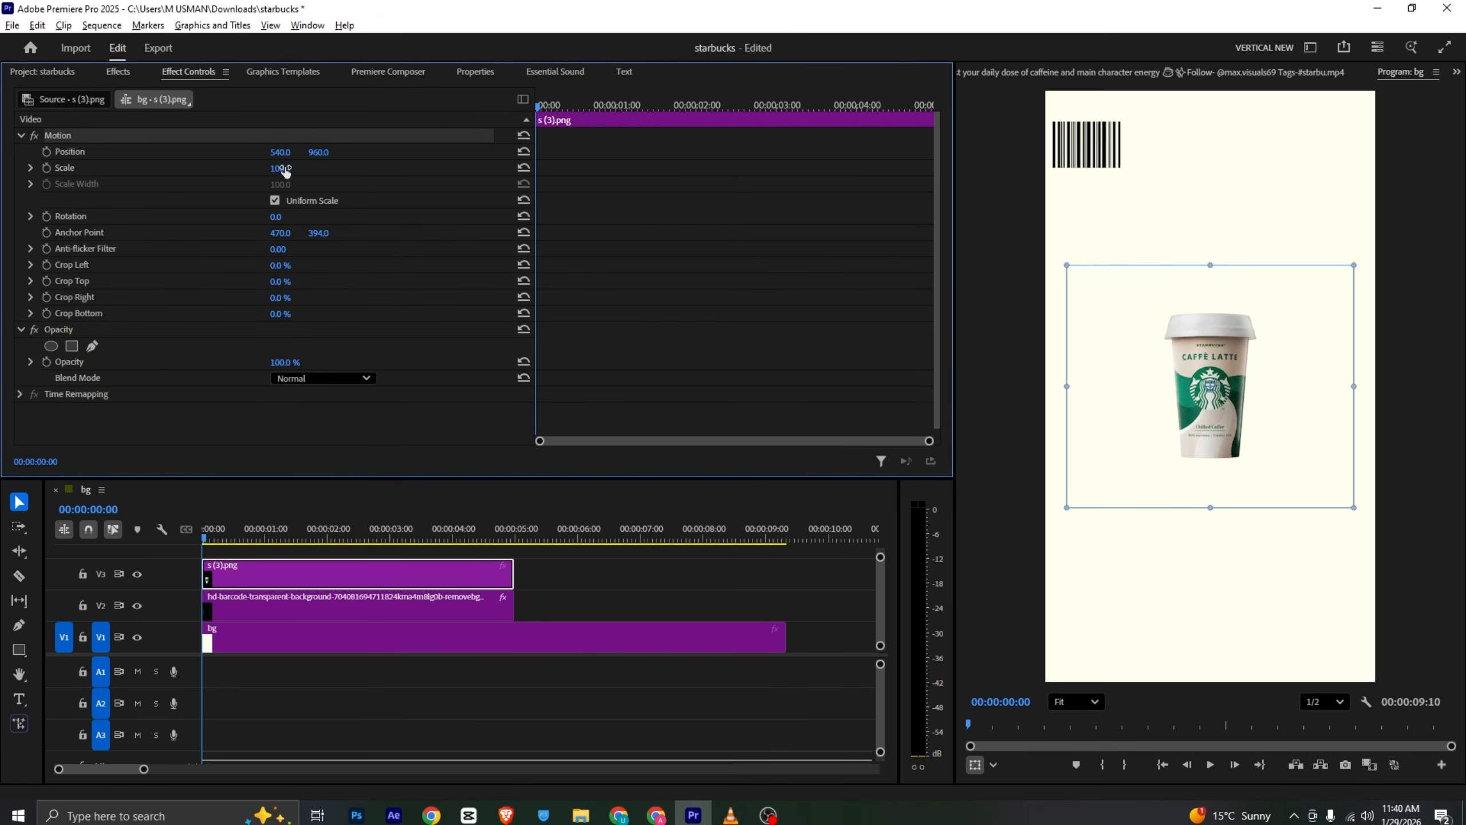
{"action": "left_click_drag", "start_coordinate": [285, 170], "coordinate": [303, 218]}
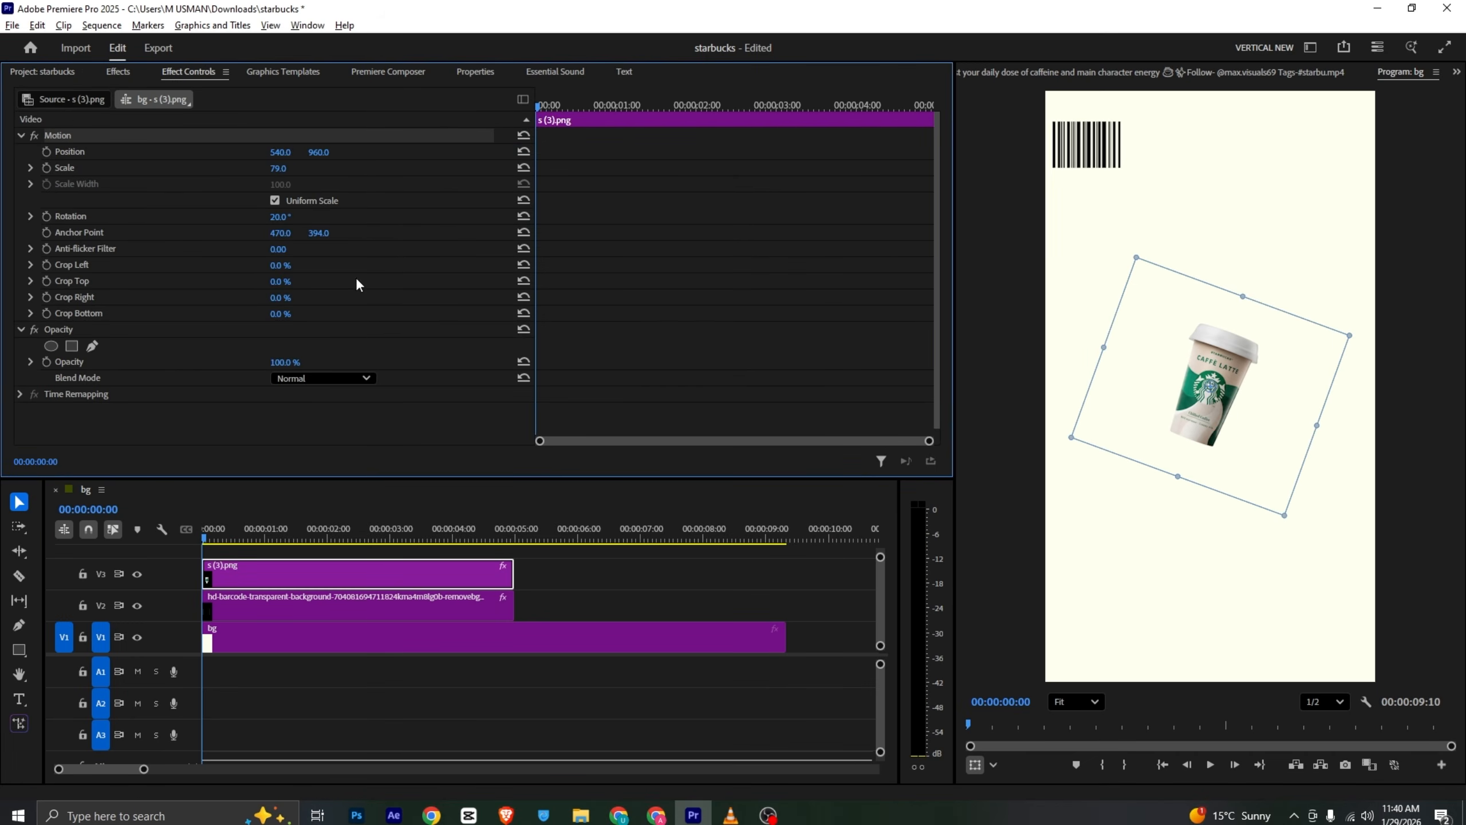
{"action": "left_click_drag", "start_coordinate": [1236, 411], "coordinate": [1359, 45]}
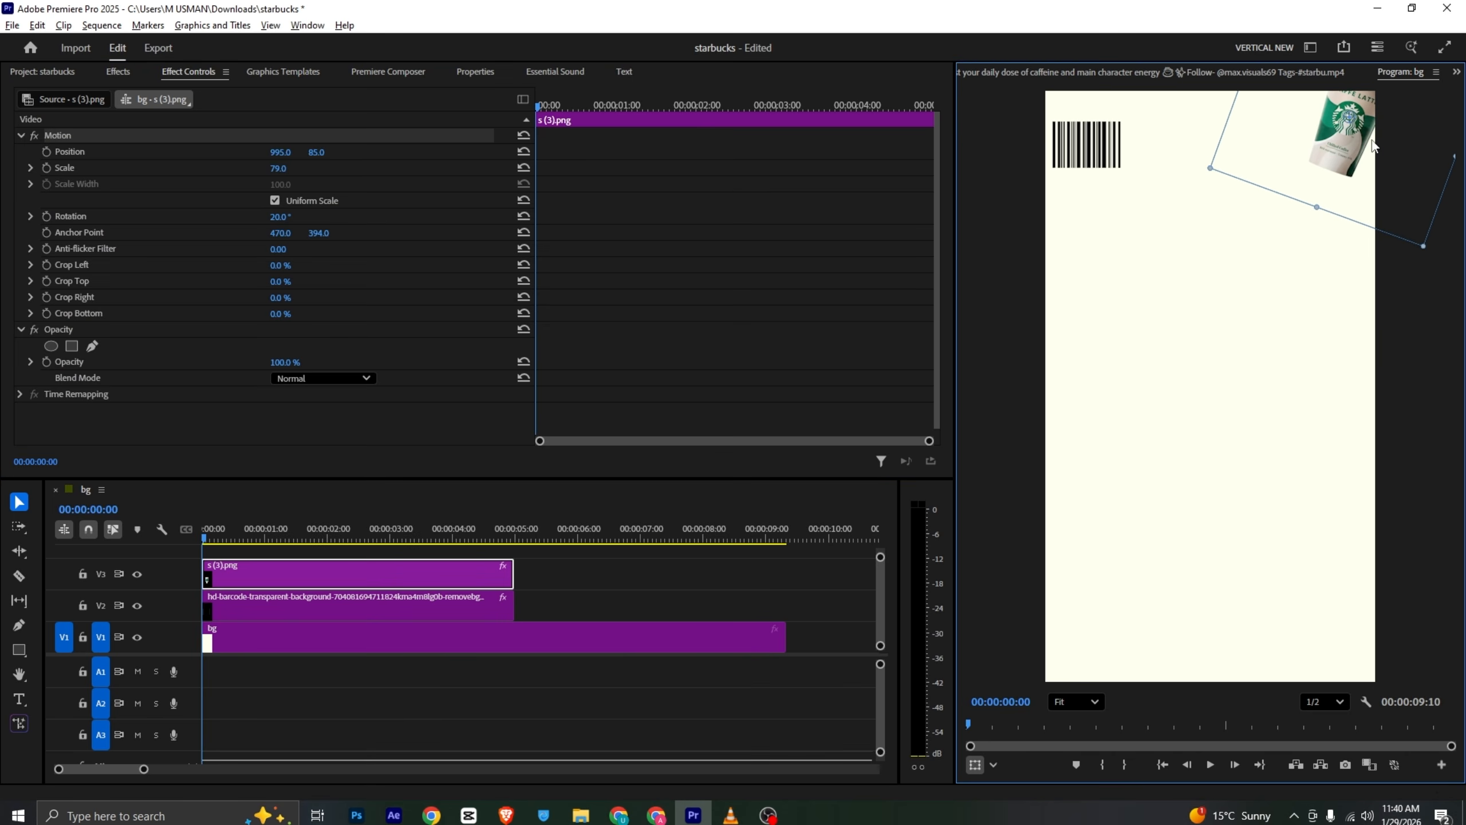
{"action": "key", "text": "alt+Tab"}
{"action": "key", "text": "alt+Tab"}
- Search the effects for blur and apply Gaussian Blur to the cup clip
{"action": "left_click", "coordinate": [118, 71]}
{"action": "left_click", "coordinate": [75, 96]}
{"action": "type", "text": "b"}
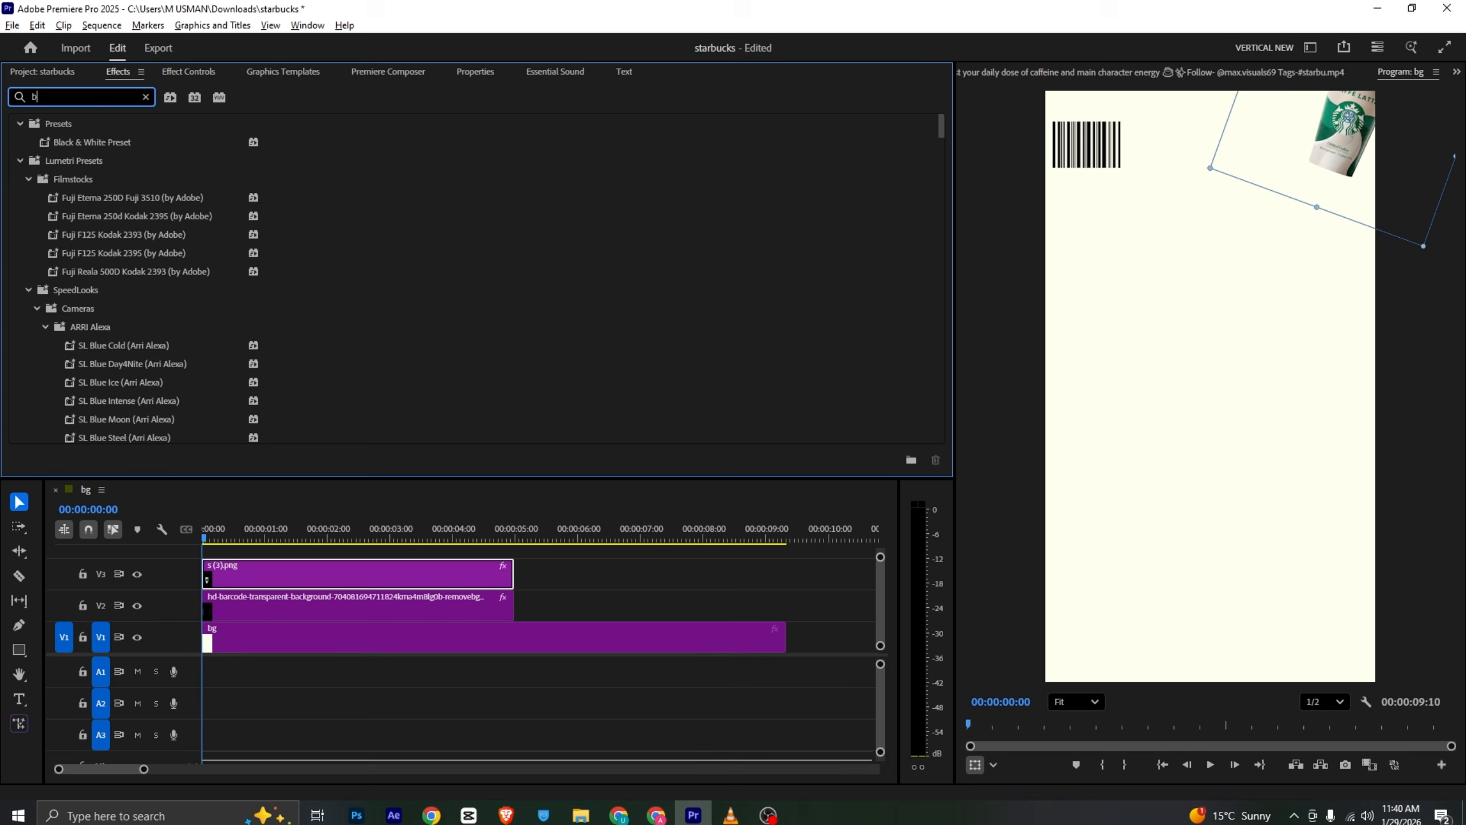
{"action": "type", "text": "lur"}
{"action": "scroll", "coordinate": [183, 260], "scroll_direction": "down", "scroll_amount": 15}
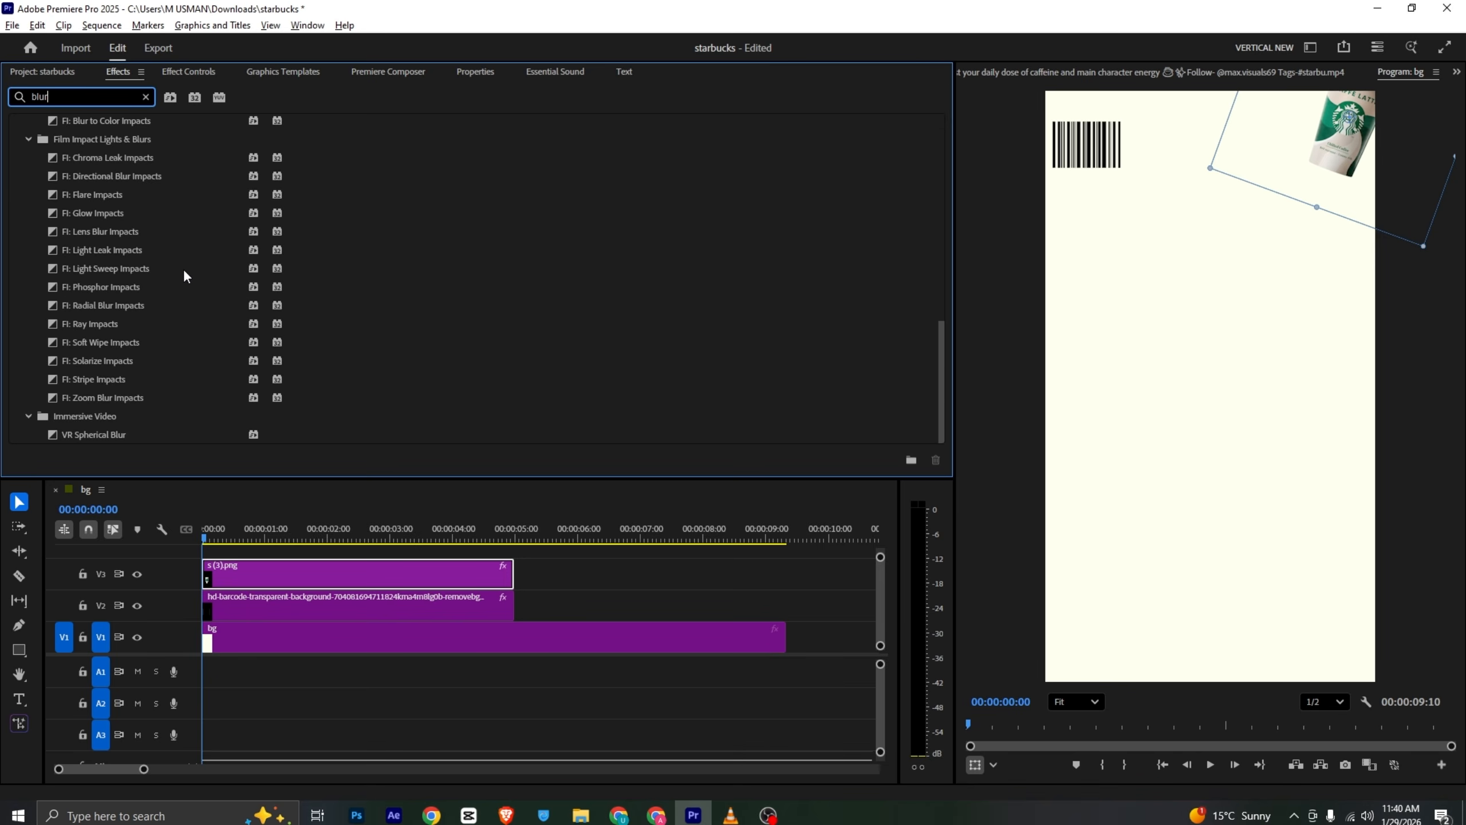
{"action": "scroll", "coordinate": [211, 319], "scroll_direction": "up", "scroll_amount": 15}
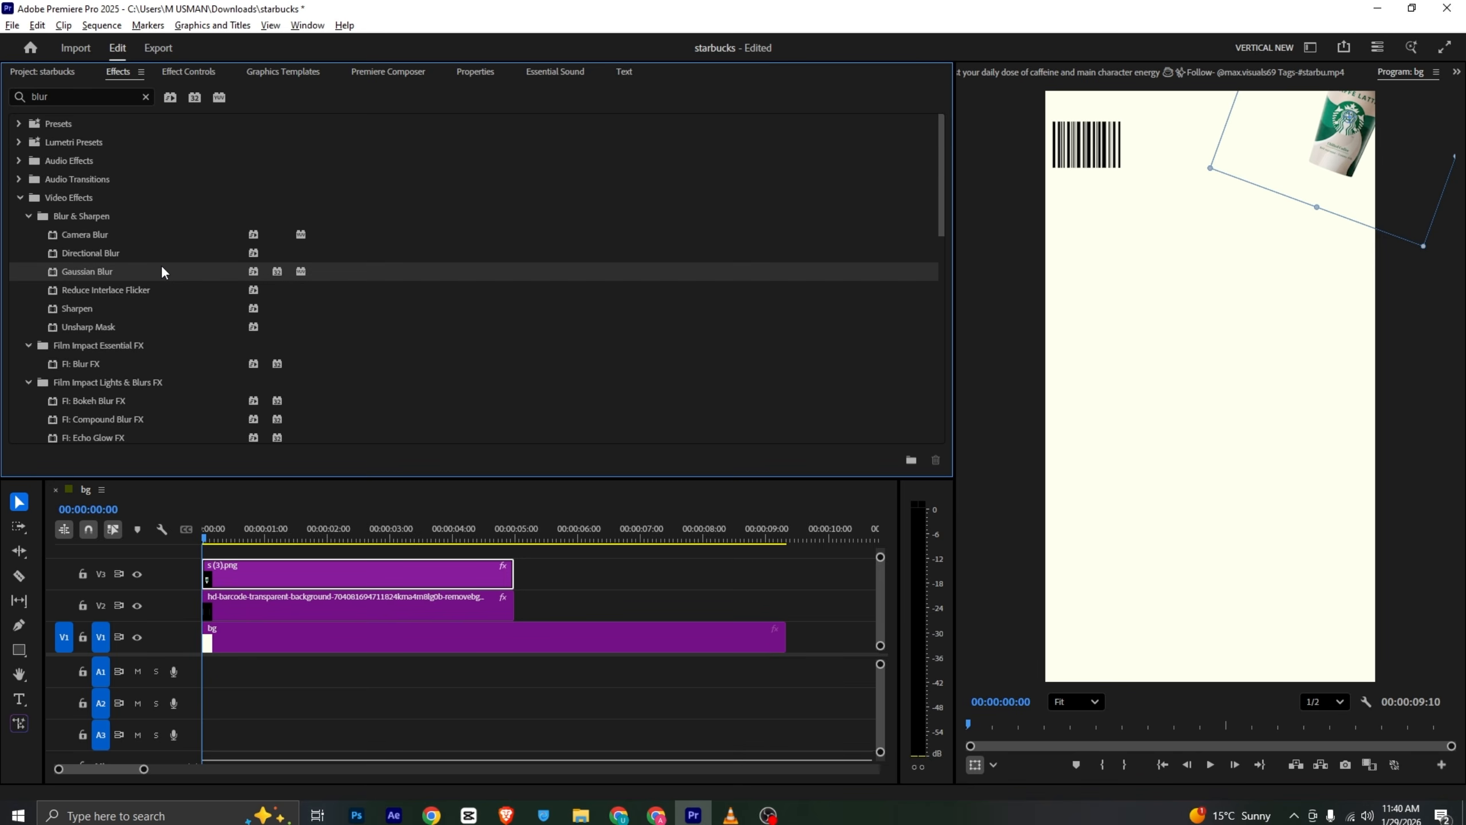
{"action": "left_click_drag", "start_coordinate": [160, 270], "coordinate": [282, 638]}
- Set the cup's Gaussian Blur blurriness to 20
{"action": "left_click", "coordinate": [207, 71]}
{"action": "left_click", "coordinate": [291, 351]}
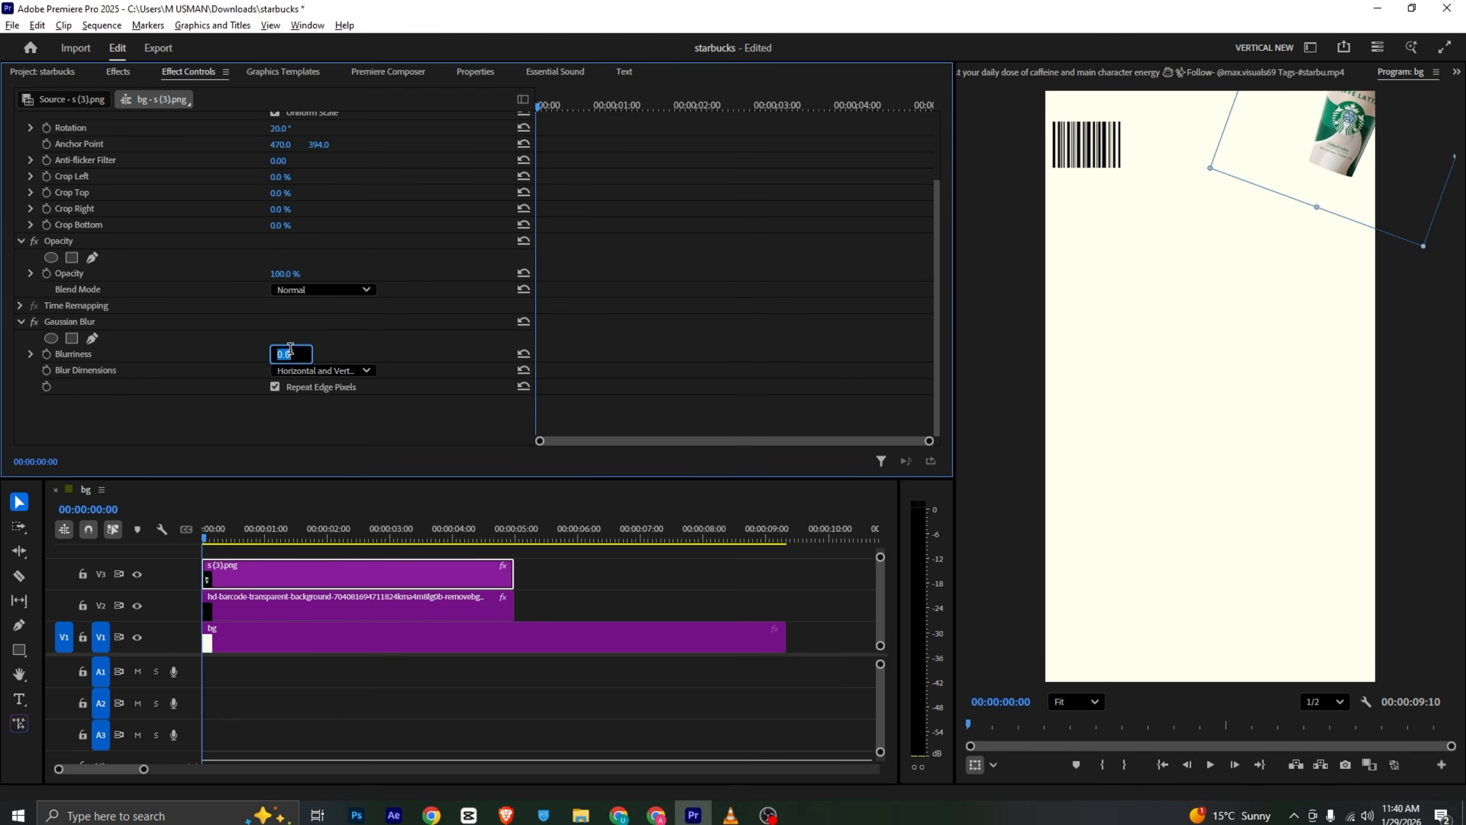
{"action": "key", "text": "Return"}
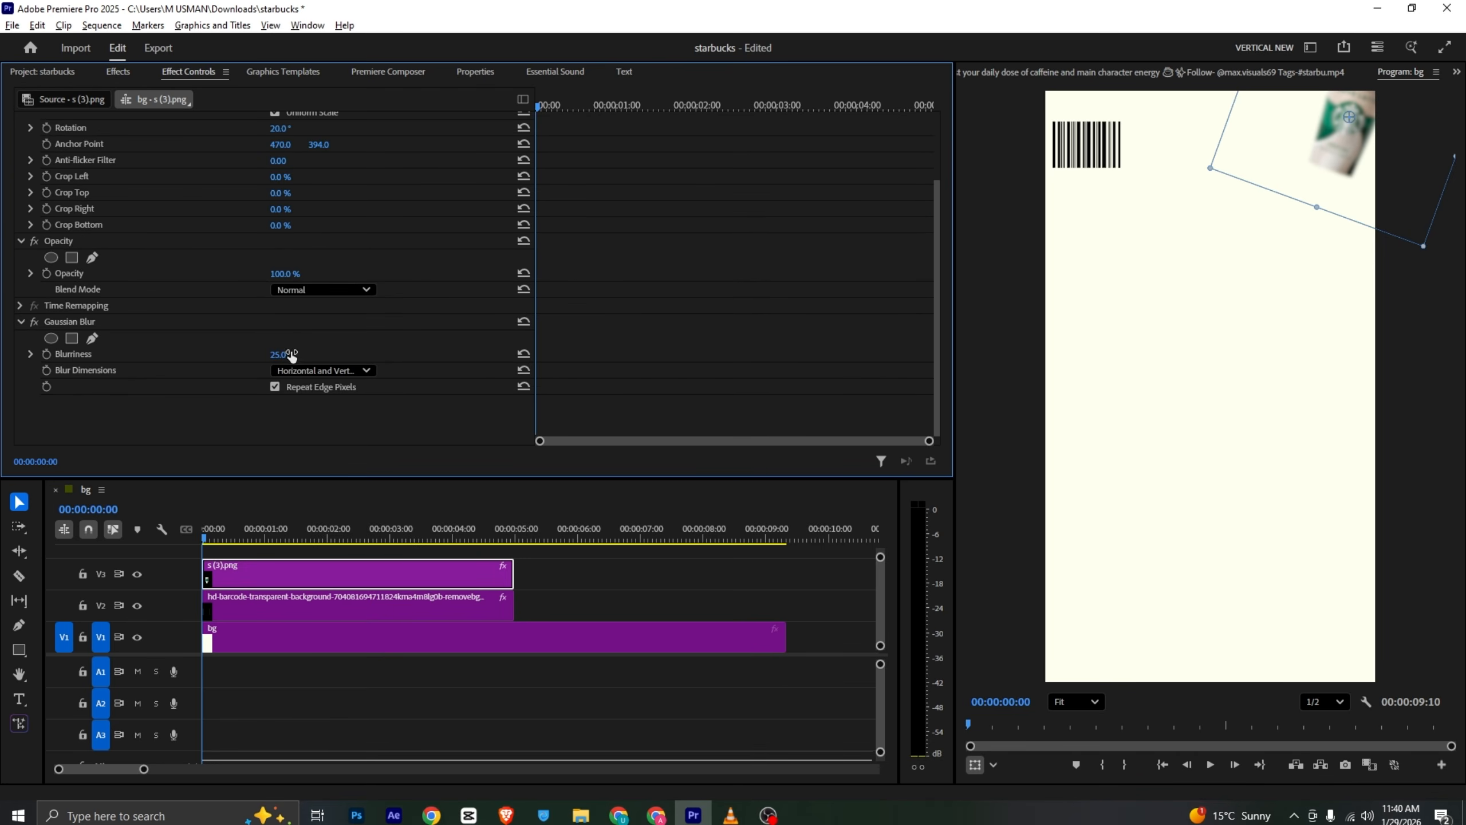
{"action": "left_click", "coordinate": [291, 354]}
{"action": "type", "text": "20"}
{"action": "key", "text": "Return"}
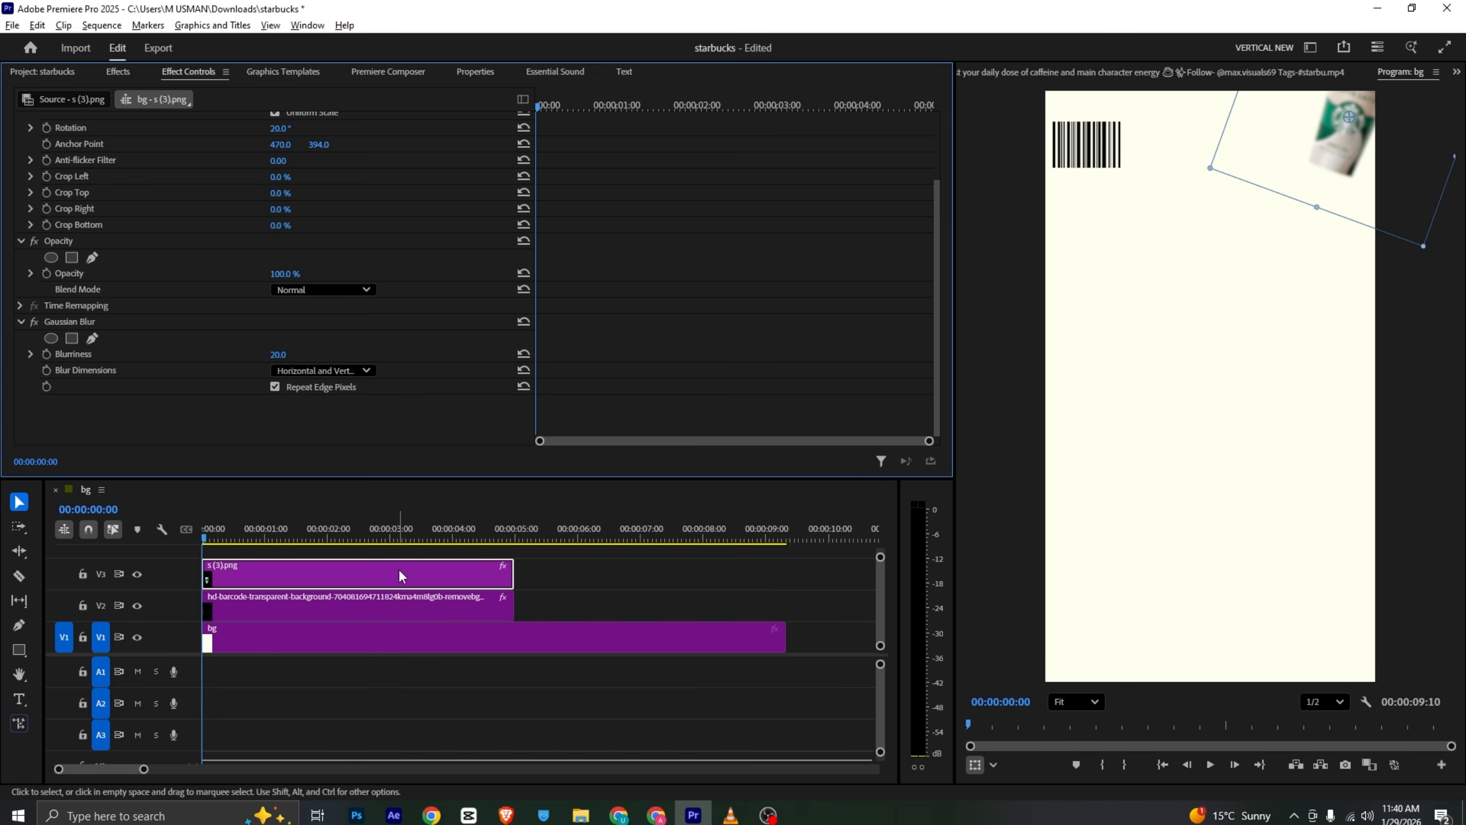
- Deselect the clip and compare the result with the reference video
{"action": "left_click", "coordinate": [408, 553]}
{"action": "key", "text": "alt+Tab"}
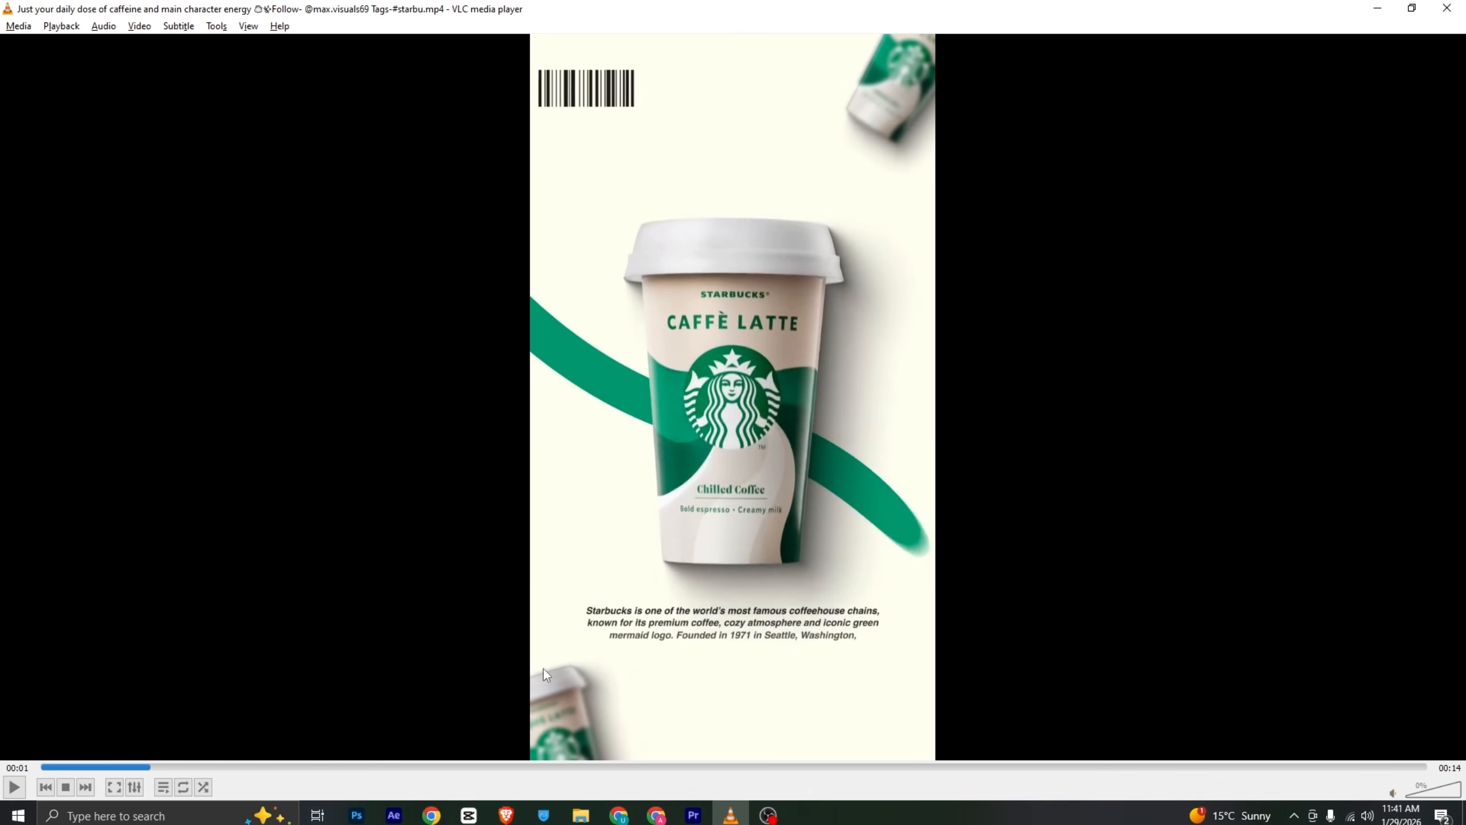
{"action": "key", "text": "alt+Tab"}
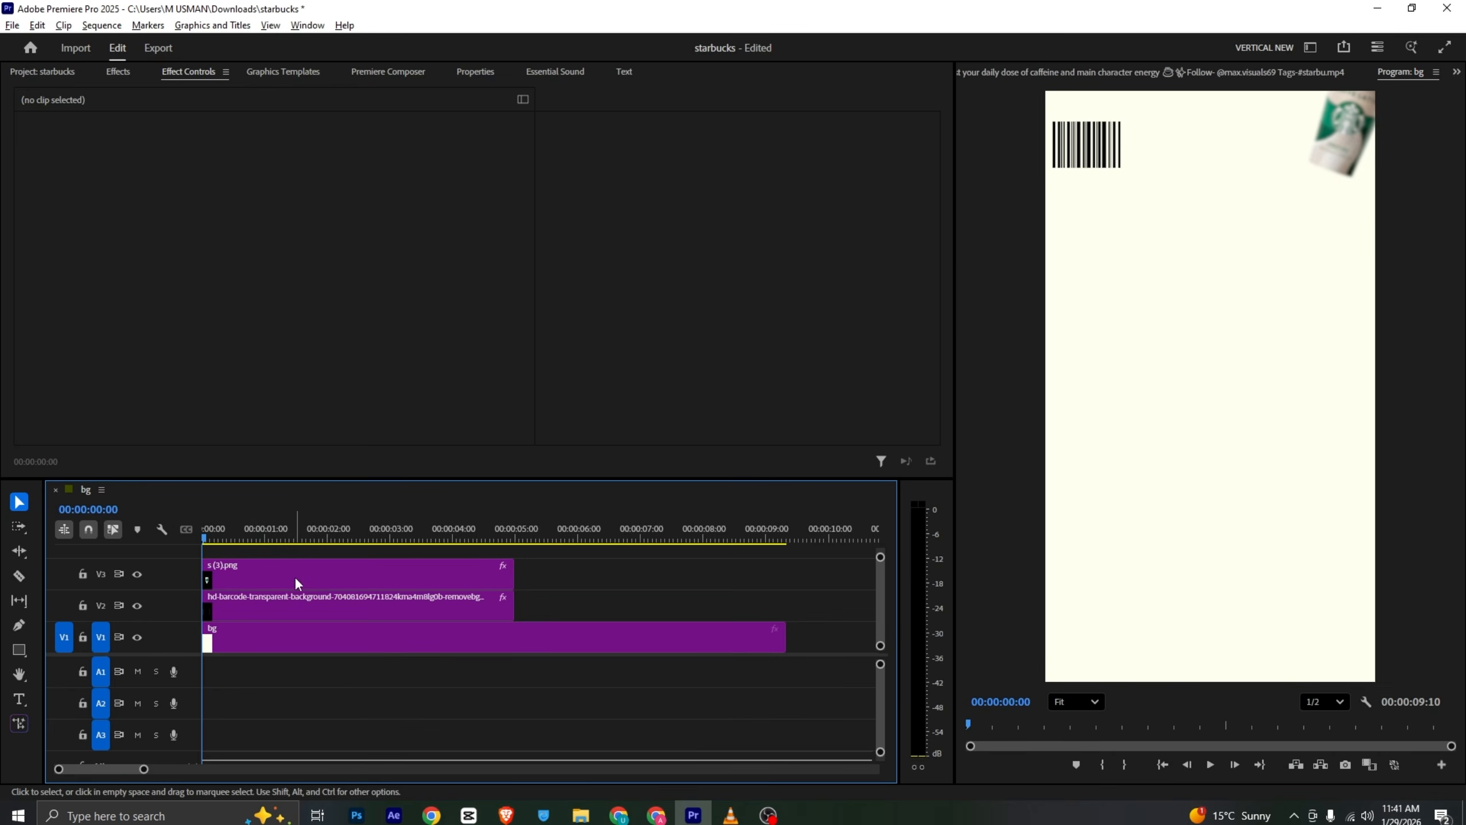
- Duplicate the blurred cup clip onto track V4 and move the copy to the bottom-left corner
{"action": "left_click", "coordinate": [269, 569]}
{"action": "left_click_drag", "start_coordinate": [268, 568], "coordinate": [268, 553]}
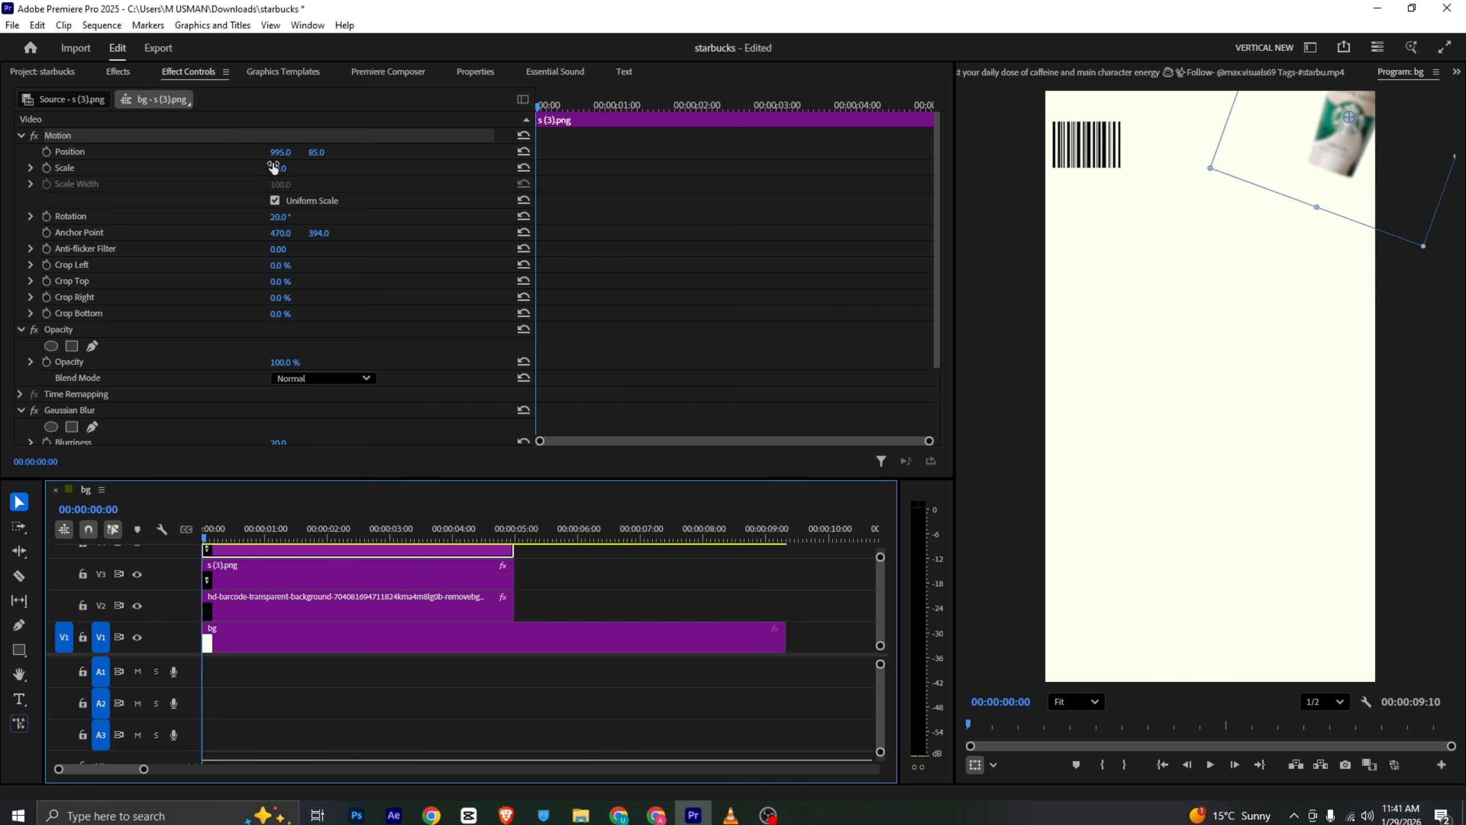
{"action": "left_click_drag", "start_coordinate": [1327, 154], "coordinate": [1074, 700]}
- Refine the bottom-left cup's position and rotation to match the reference video
{"action": "key", "text": "alt+Tab"}
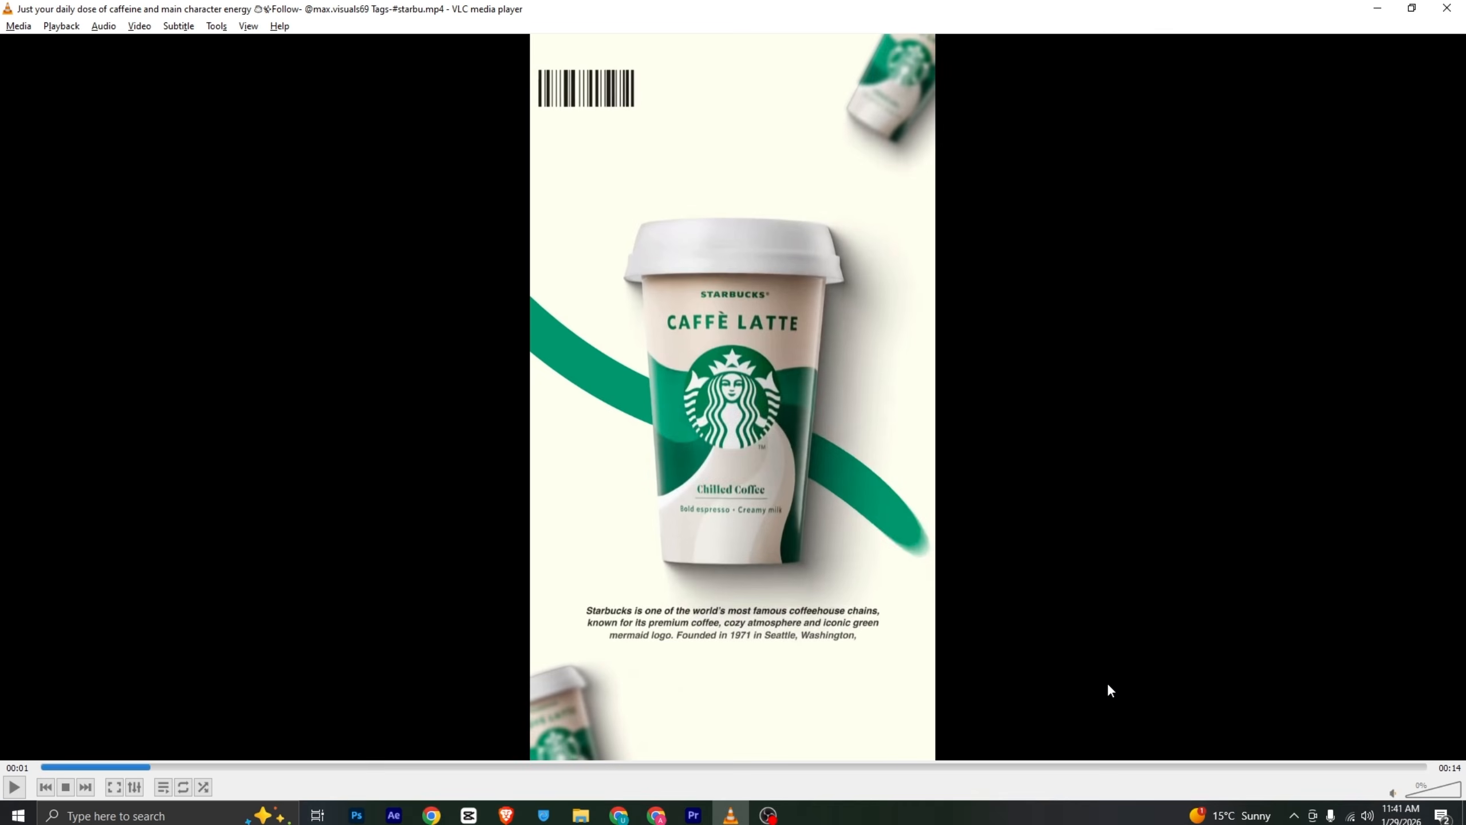
{"action": "key", "text": "alt+Tab"}
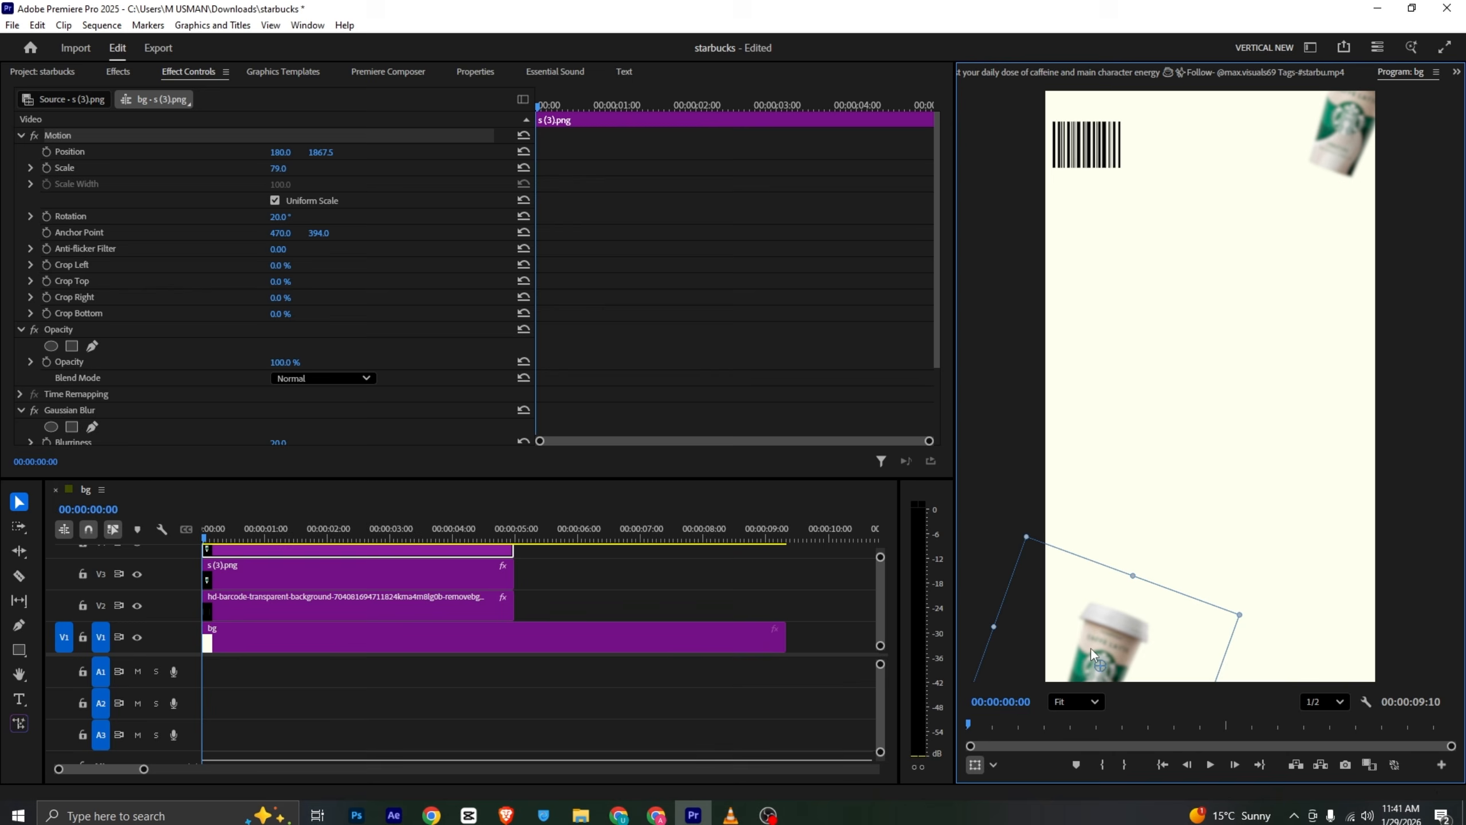
{"action": "left_click_drag", "start_coordinate": [1120, 647], "coordinate": [1097, 607]}
{"action": "key", "text": "alt+Tab"}
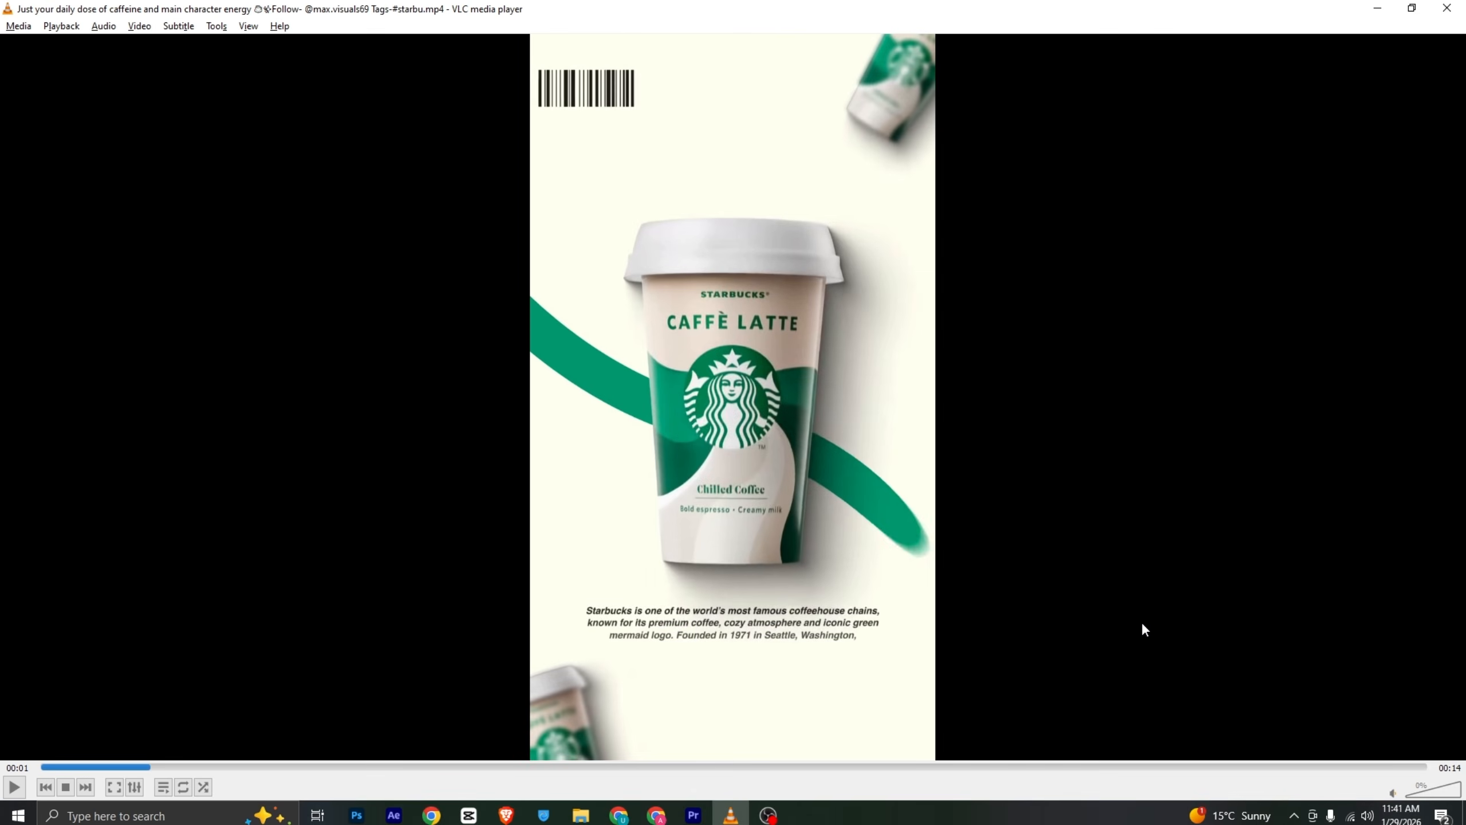
{"action": "key", "text": "alt+Tab"}
{"action": "left_click_drag", "start_coordinate": [273, 218], "coordinate": [240, 218]}
{"action": "key", "text": "alt+Tab"}
{"action": "key", "text": "alt+Tab"}
{"action": "left_click_drag", "start_coordinate": [1100, 625], "coordinate": [1104, 617]}
{"action": "left_click", "coordinate": [747, 578]}
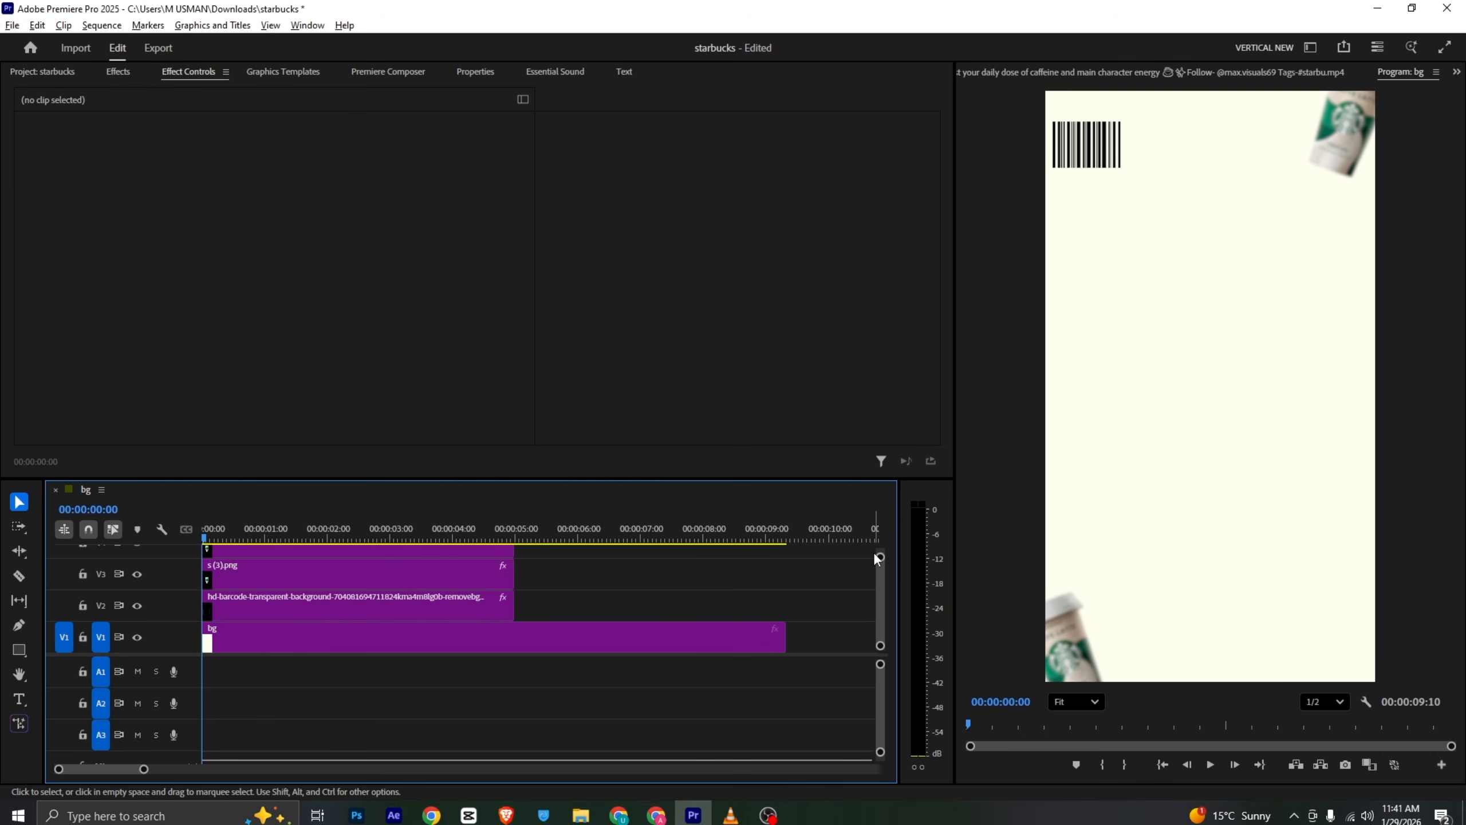
{"action": "key", "text": "alt+Tab"}
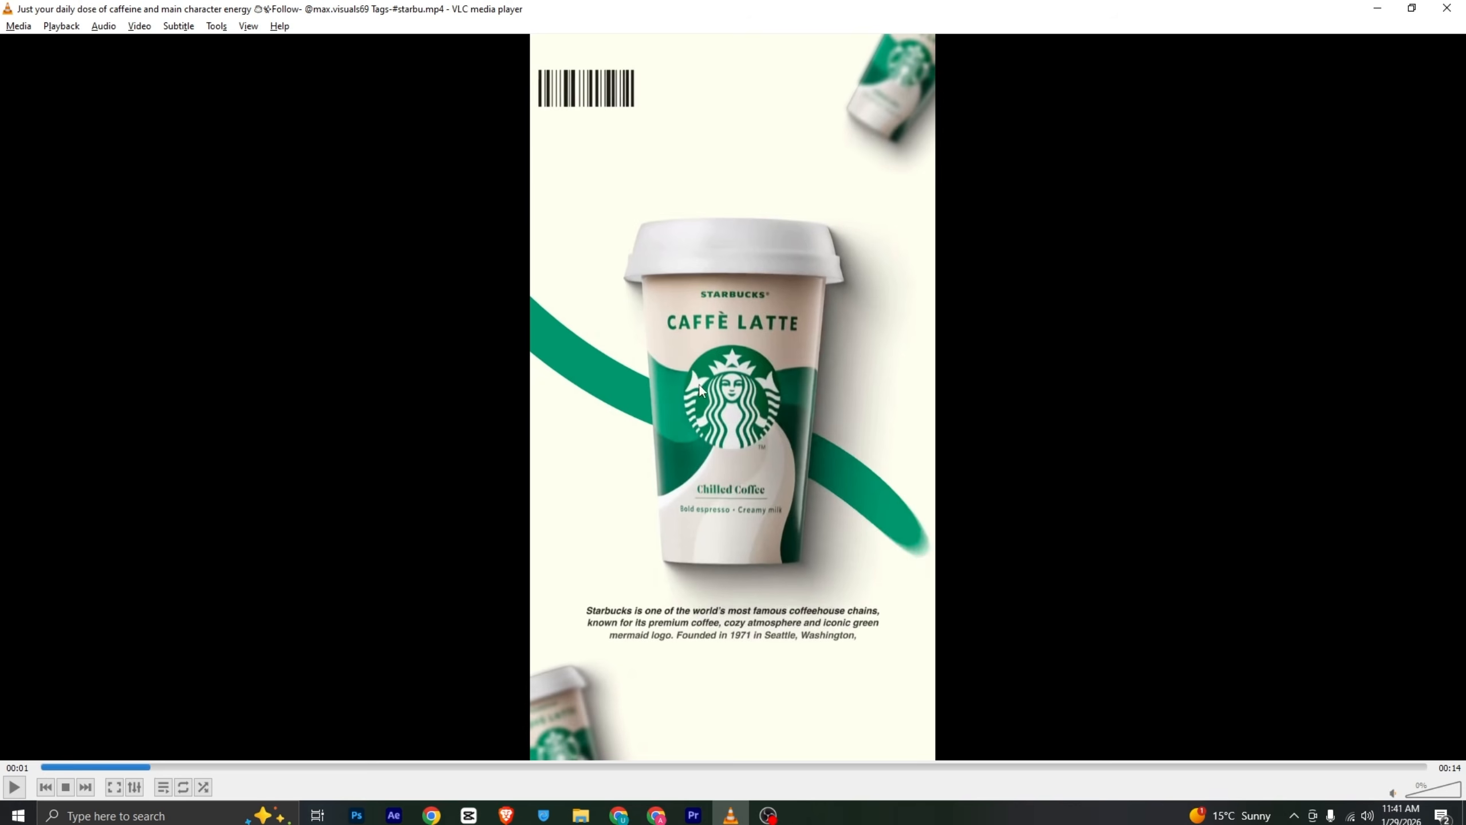
{"action": "key", "text": "alt+Tab"}
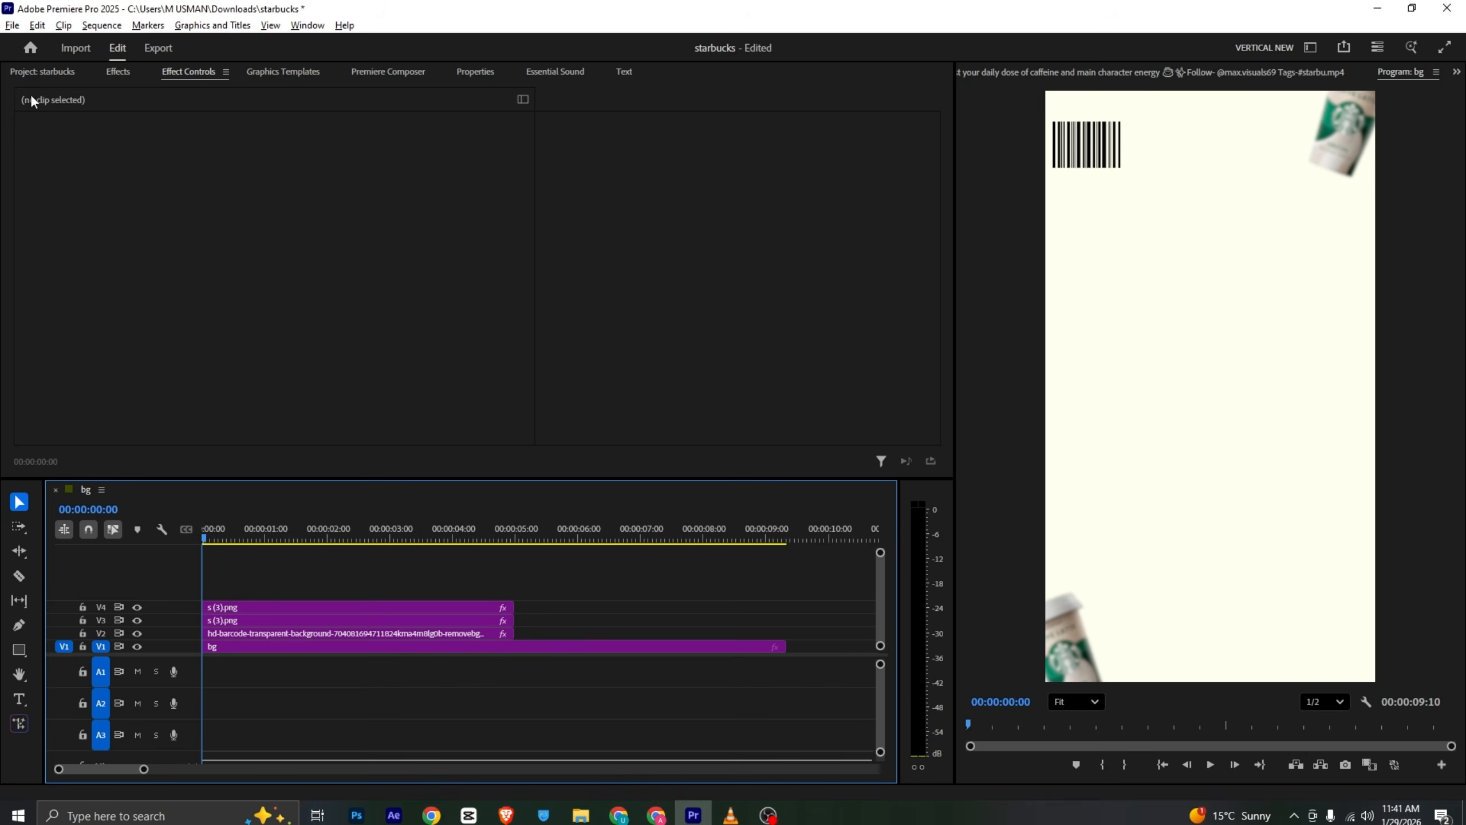
- Add the green wave image on track V5, then enlarge it and rotate it slightly
{"action": "left_click_drag", "start_coordinate": [225, 176], "coordinate": [217, 580]}
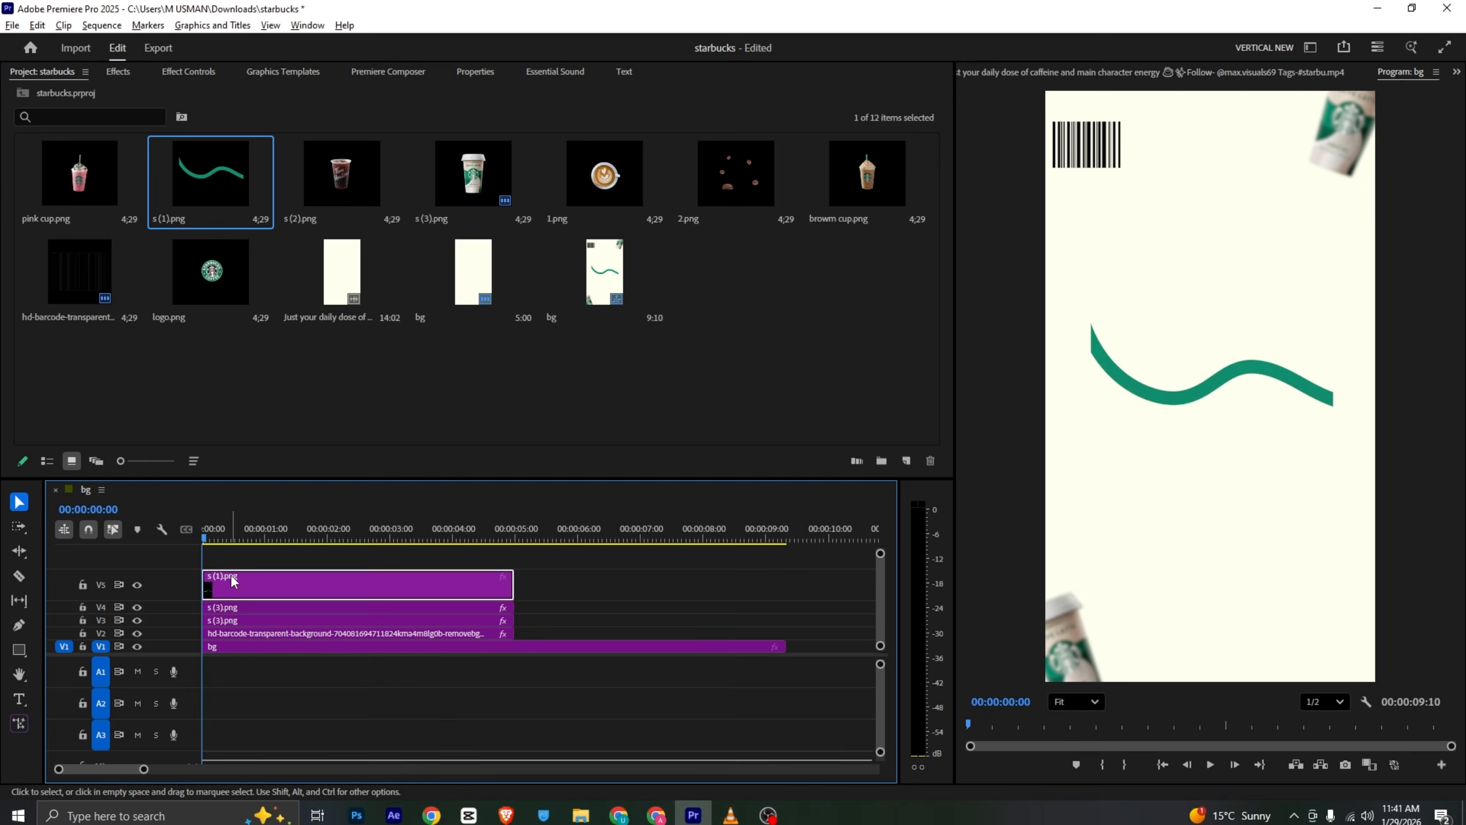
{"action": "left_click", "coordinate": [196, 72]}
{"action": "left_click_drag", "start_coordinate": [282, 174], "coordinate": [325, 173]}
{"action": "left_click_drag", "start_coordinate": [278, 217], "coordinate": [287, 218]}
{"action": "key", "text": "alt+Tab"}
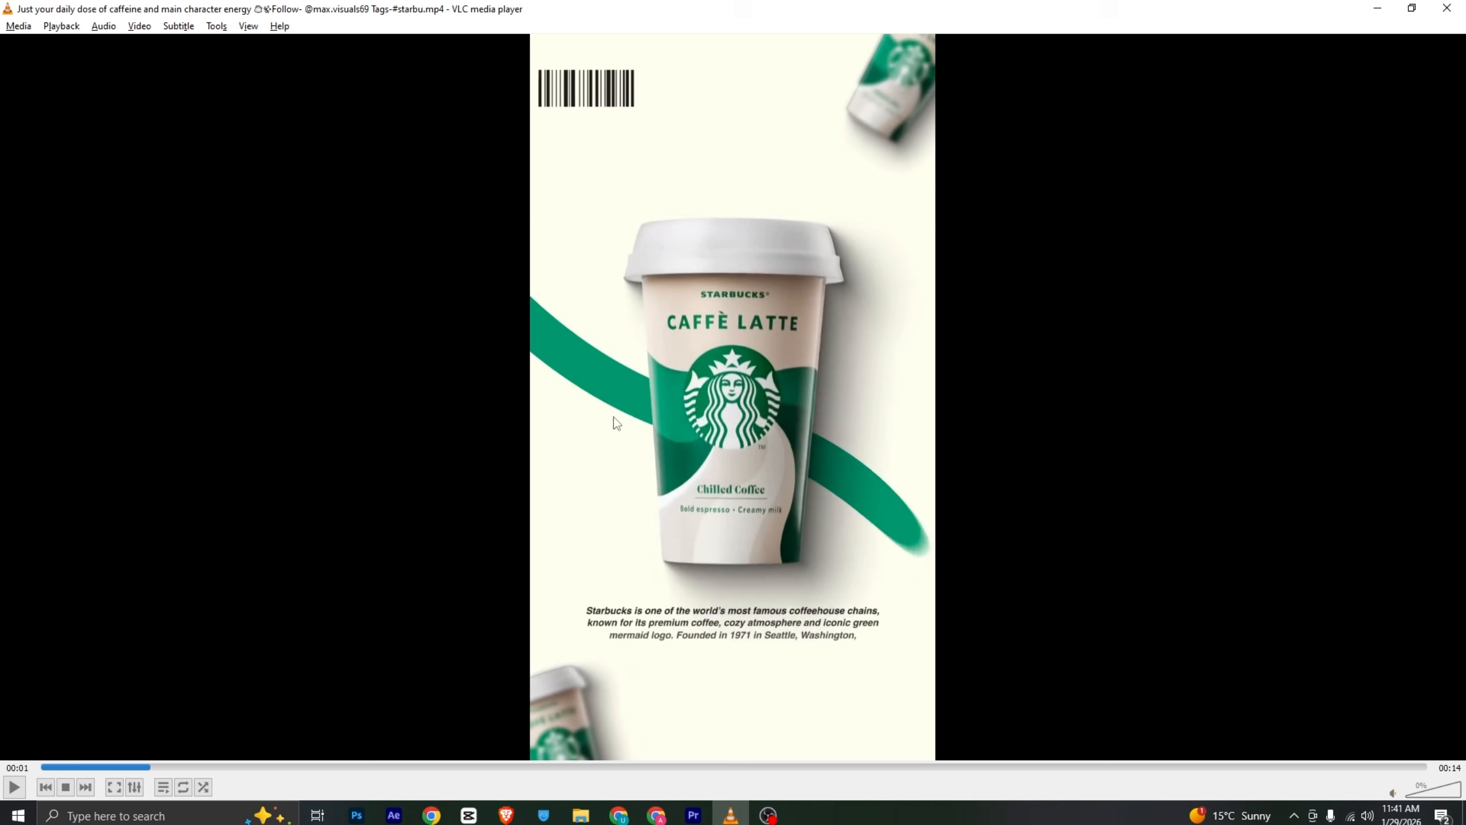
- Enlarge the green wave to 250 scale, rotate it to 29° and reposition it across the frame
{"action": "left_click_drag", "start_coordinate": [144, 769], "coordinate": [183, 771]}
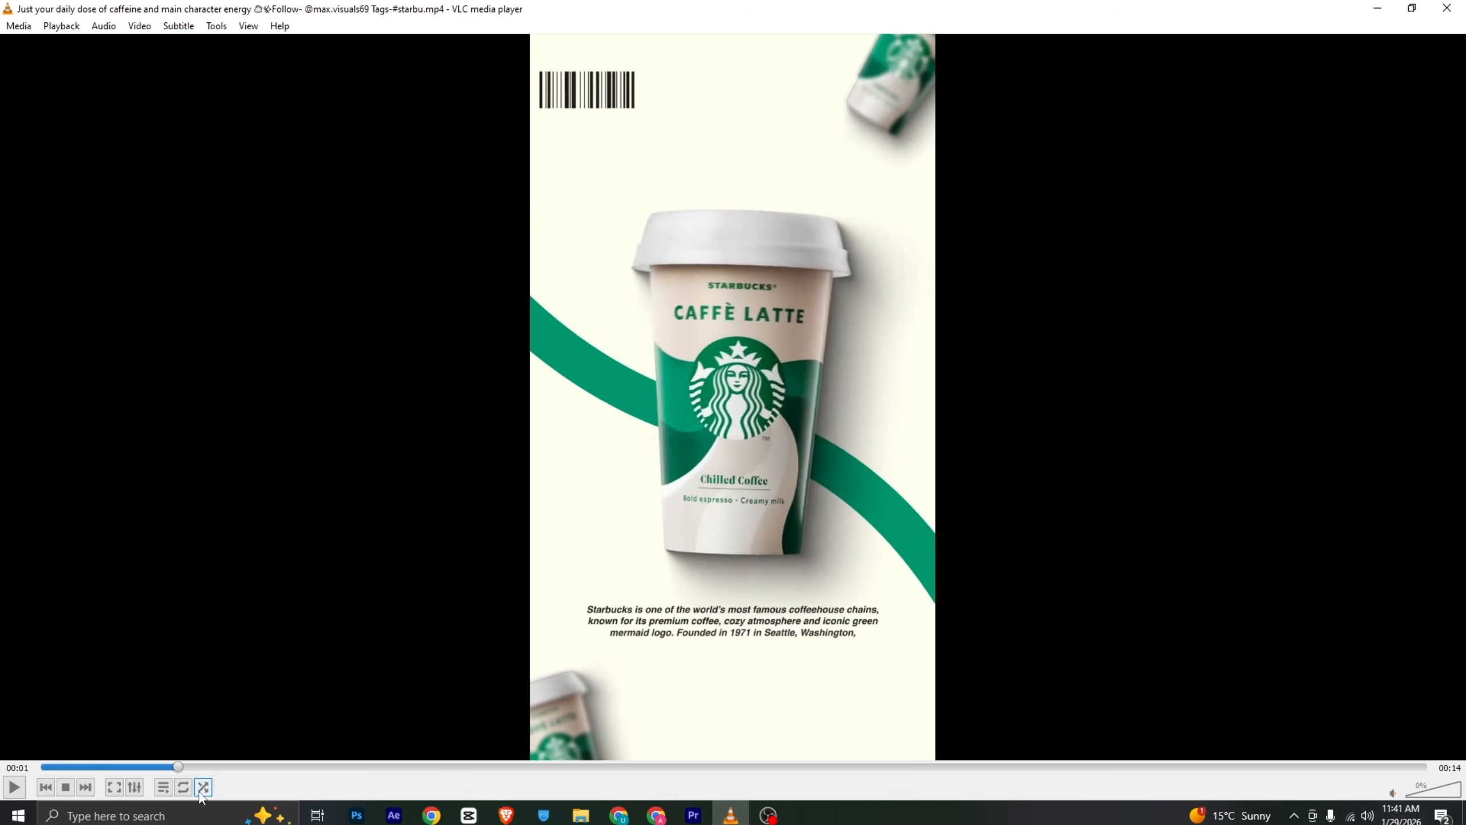
{"action": "key", "text": "alt+Tab"}
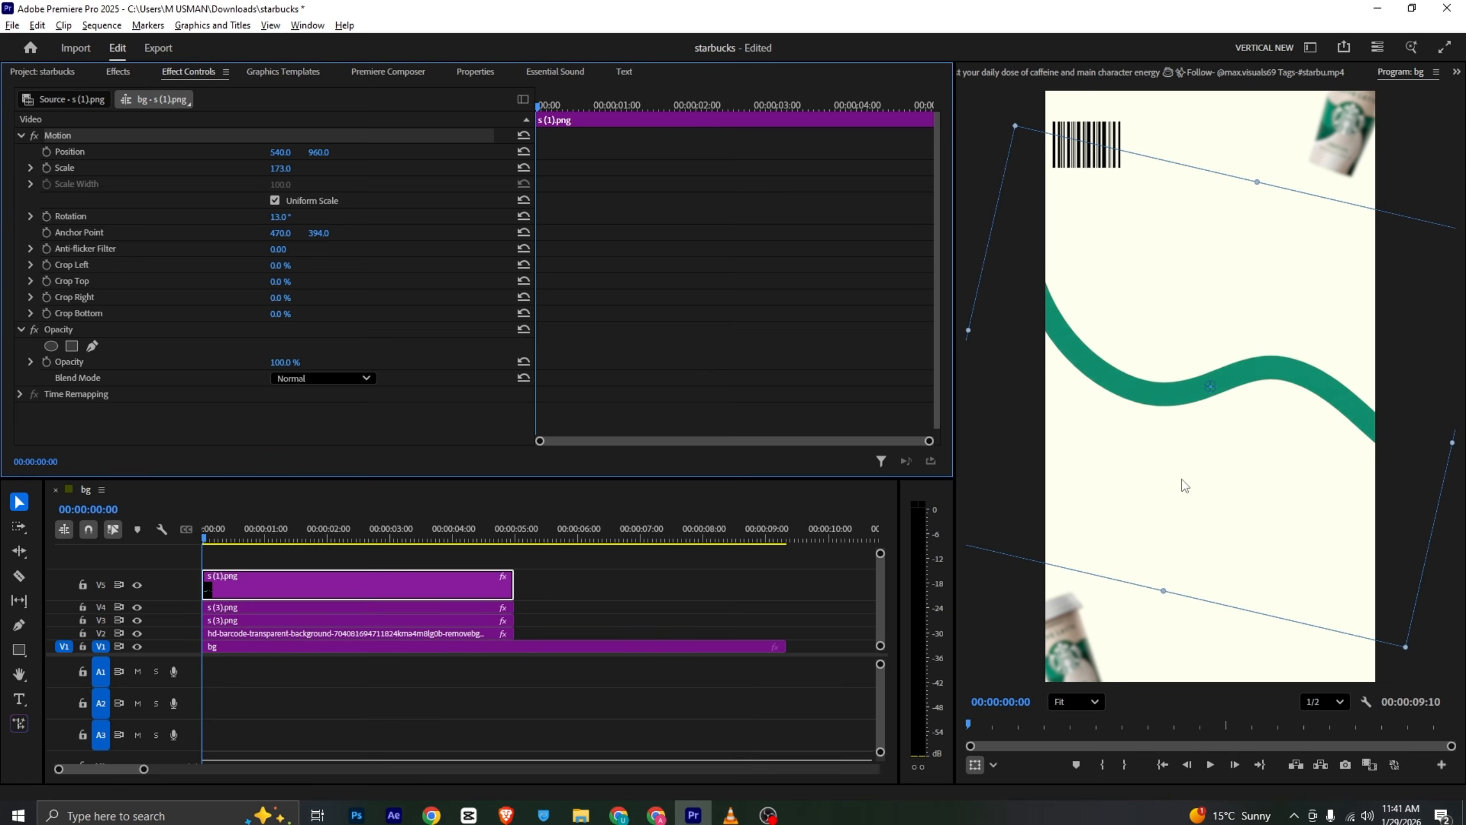
{"action": "left_click_drag", "start_coordinate": [281, 174], "coordinate": [335, 174]}
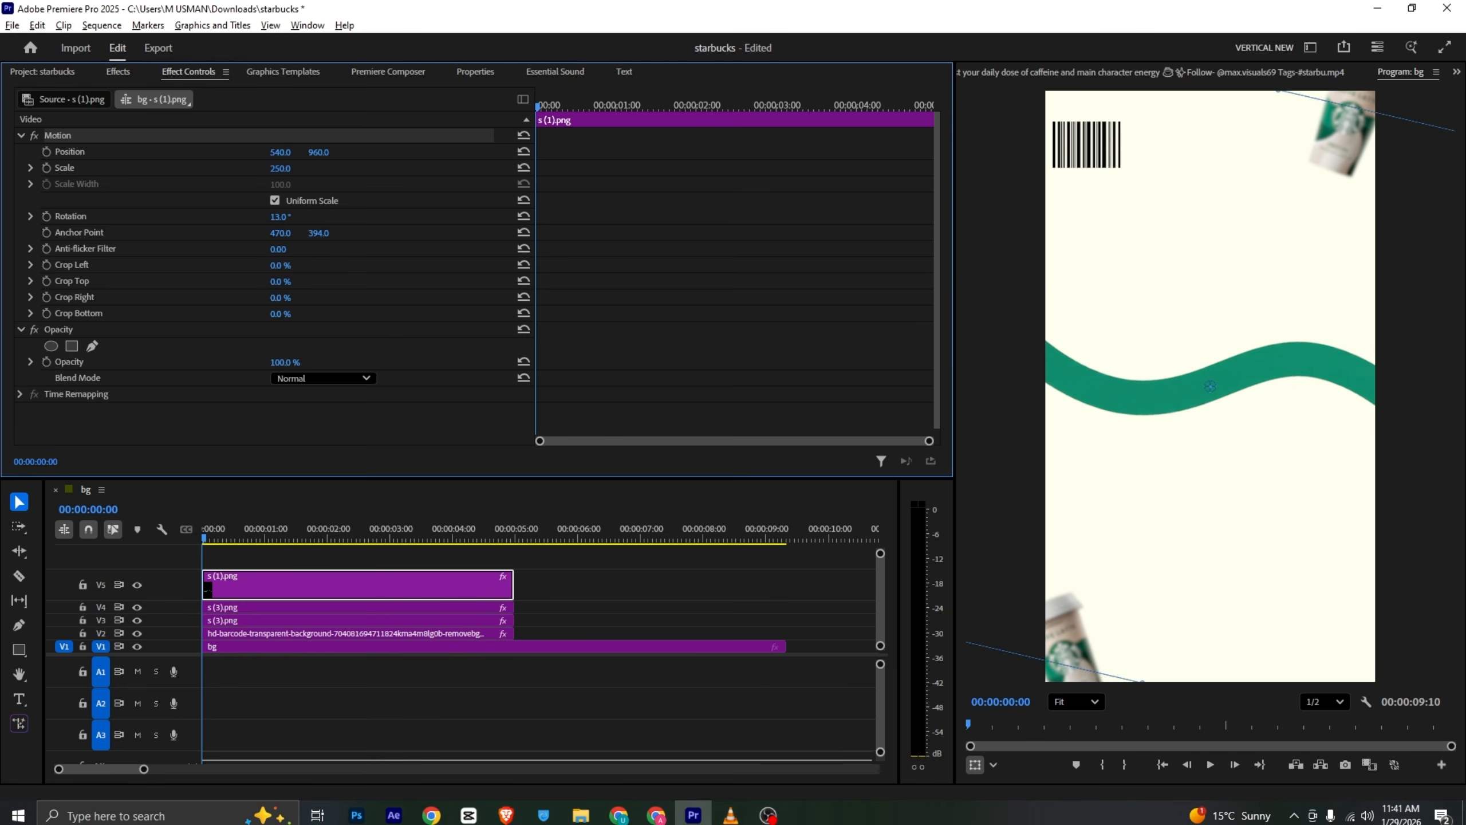
{"action": "left_click_drag", "start_coordinate": [281, 219], "coordinate": [292, 218]}
{"action": "left_click_drag", "start_coordinate": [1240, 357], "coordinate": [1223, 382]}
{"action": "left_click", "coordinate": [291, 554]}
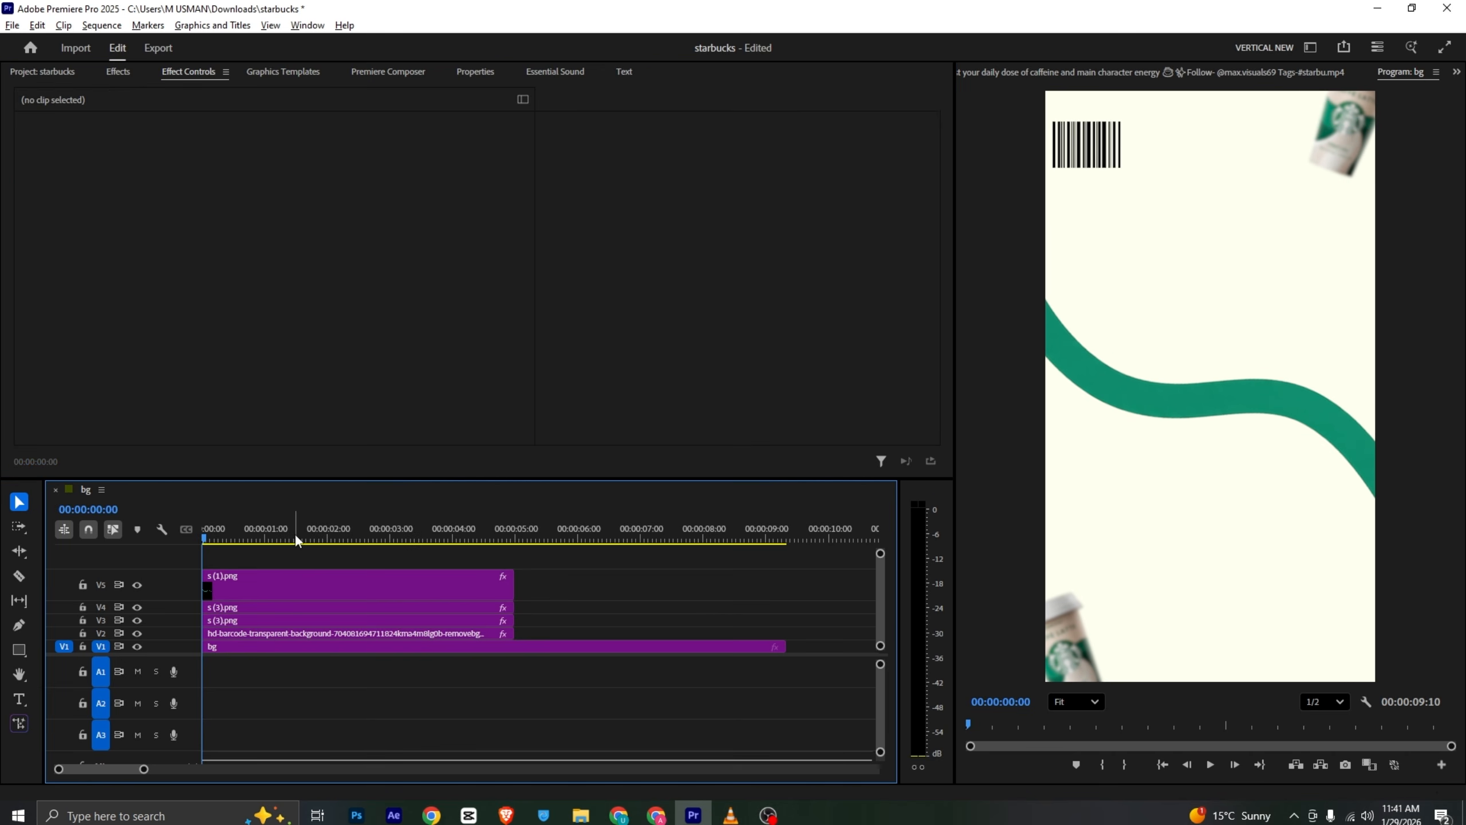
- Draw a four-point pen mask on the green wave's opacity, enclosing the whole wave
{"action": "left_click", "coordinate": [283, 575]}
{"action": "scroll", "coordinate": [190, 381], "scroll_direction": "down", "scroll_amount": 1}
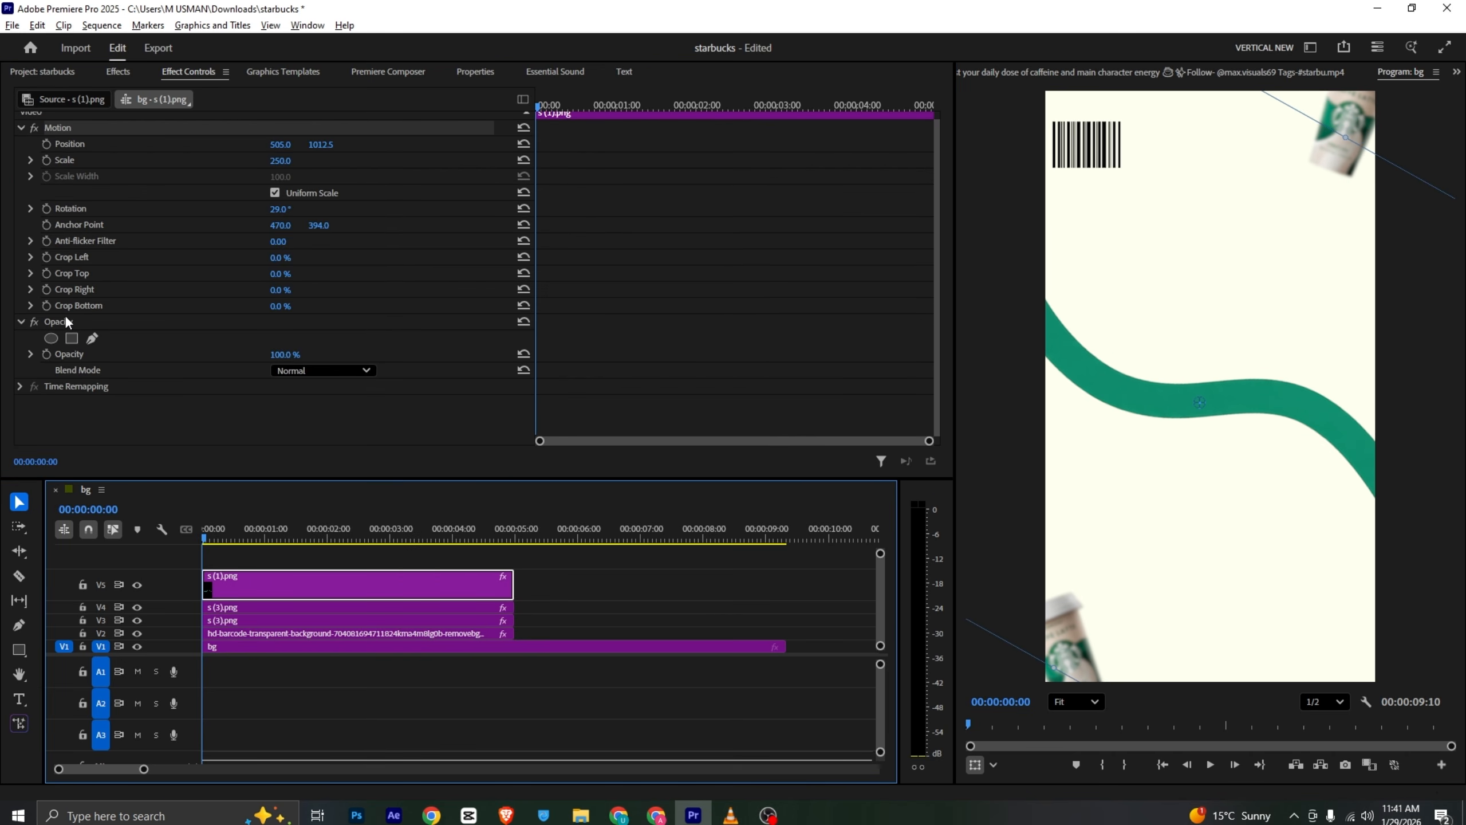
{"action": "left_click", "coordinate": [92, 337]}
{"action": "left_click", "coordinate": [988, 255]}
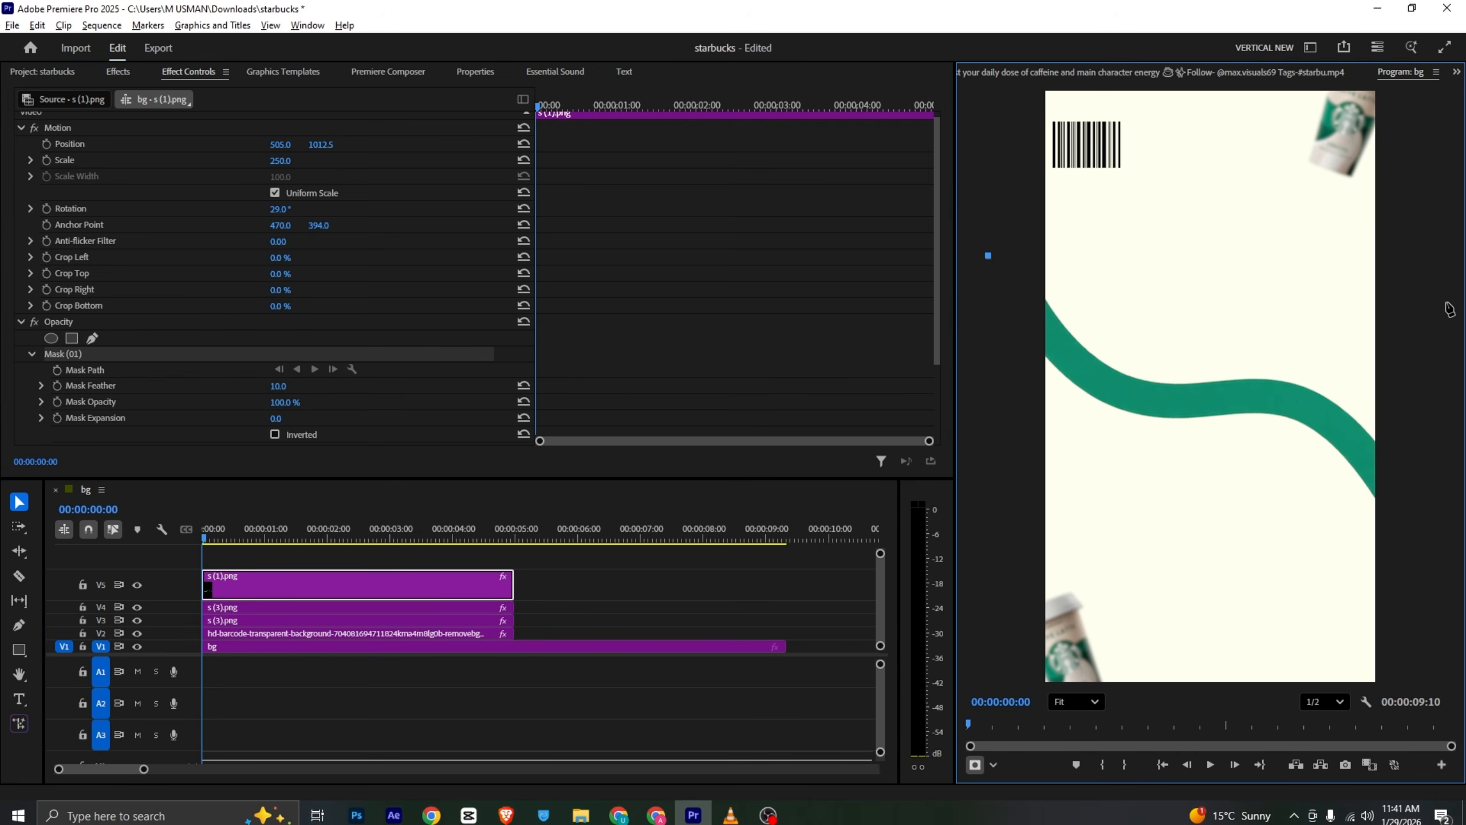
{"action": "left_click", "coordinate": [1447, 301]}
{"action": "left_click", "coordinate": [1444, 582]}
{"action": "left_click", "coordinate": [977, 567]}
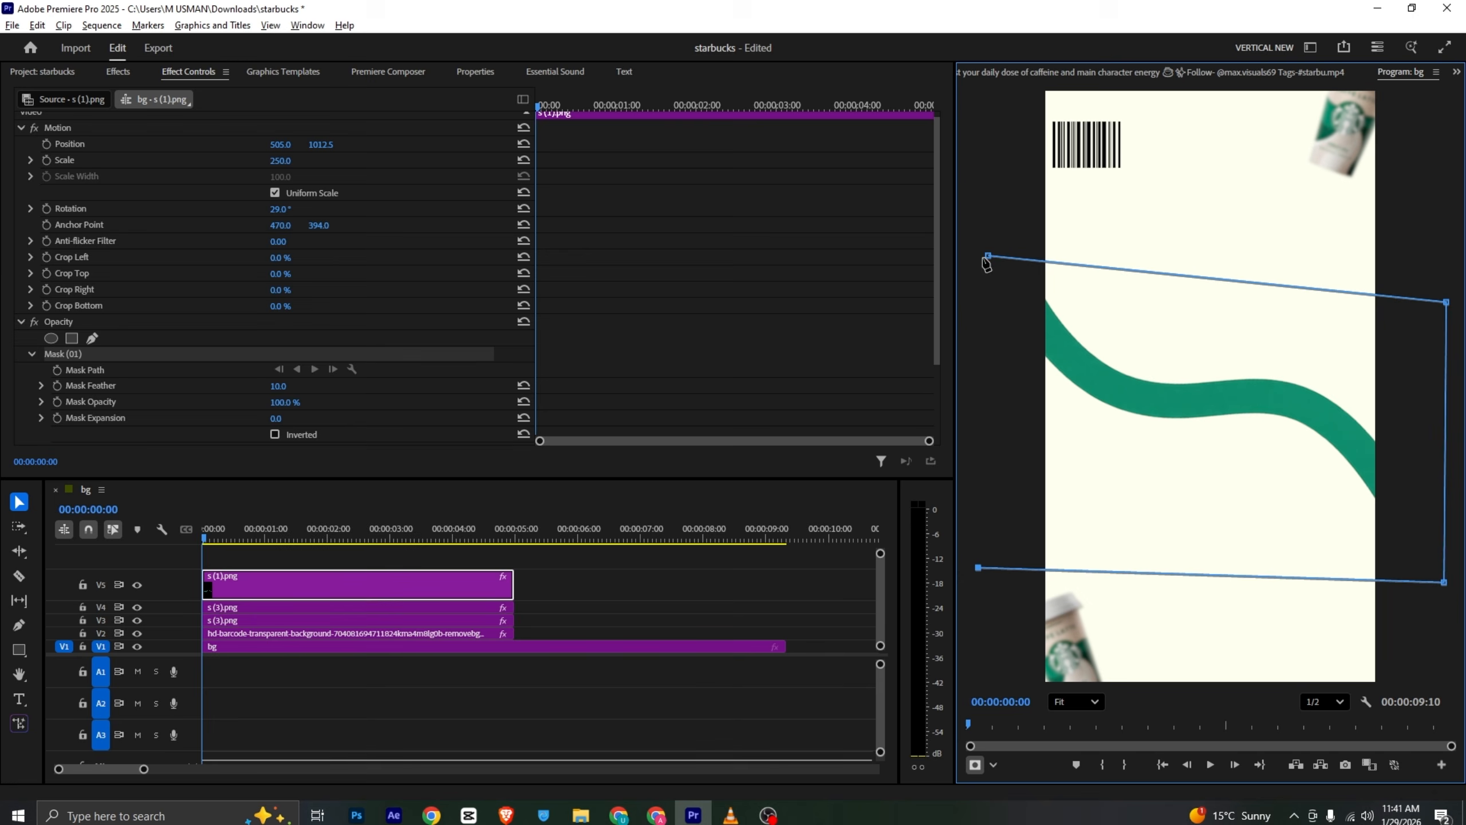
{"action": "left_click", "coordinate": [988, 256]}
- Animate the wave's mask path so it starts collapsed on the left and fully reveals the wave by about one second
{"action": "scroll", "coordinate": [154, 406], "scroll_direction": "down", "scroll_amount": 3}
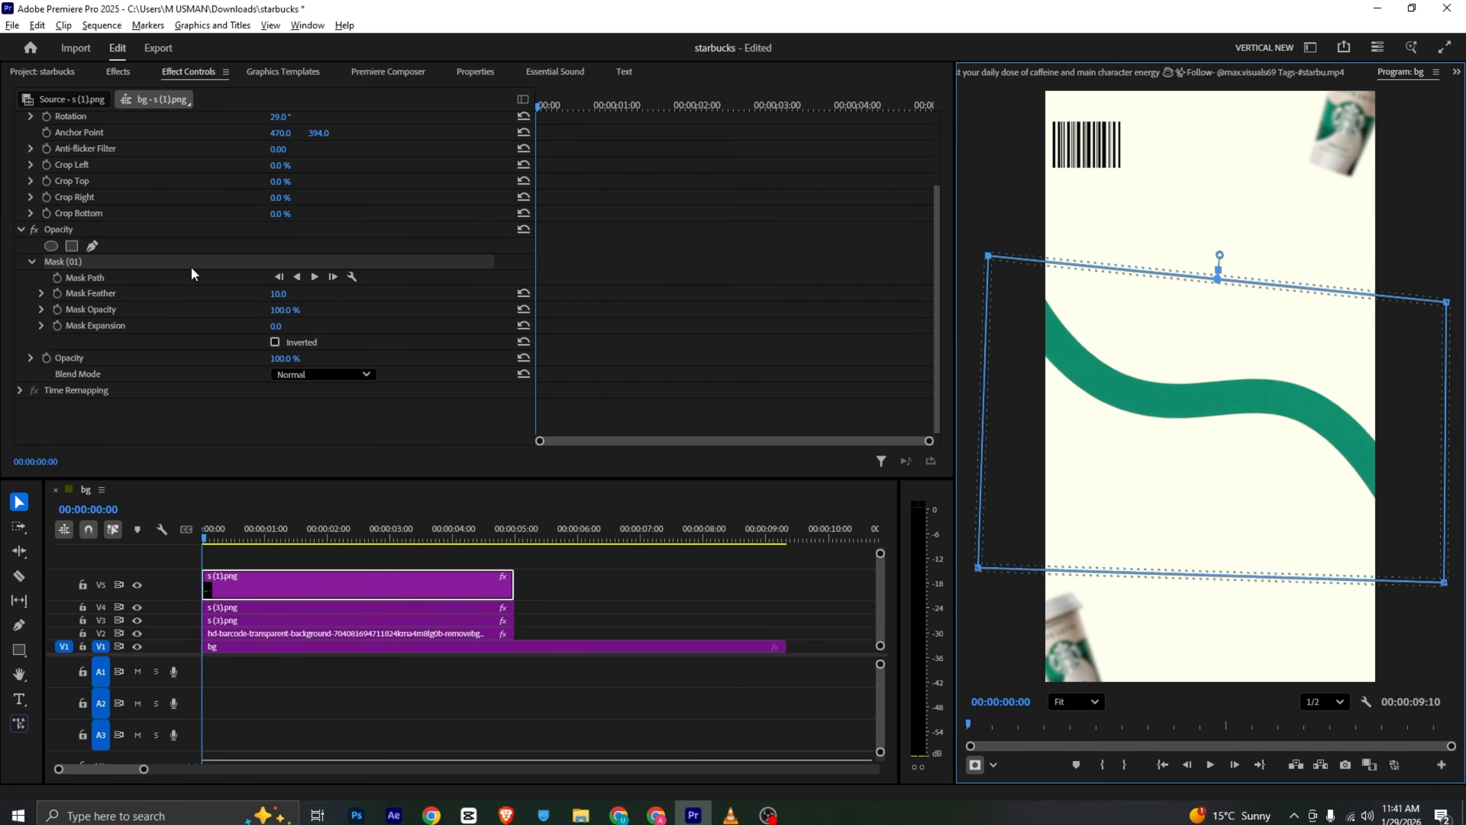
{"action": "left_click", "coordinate": [57, 276]}
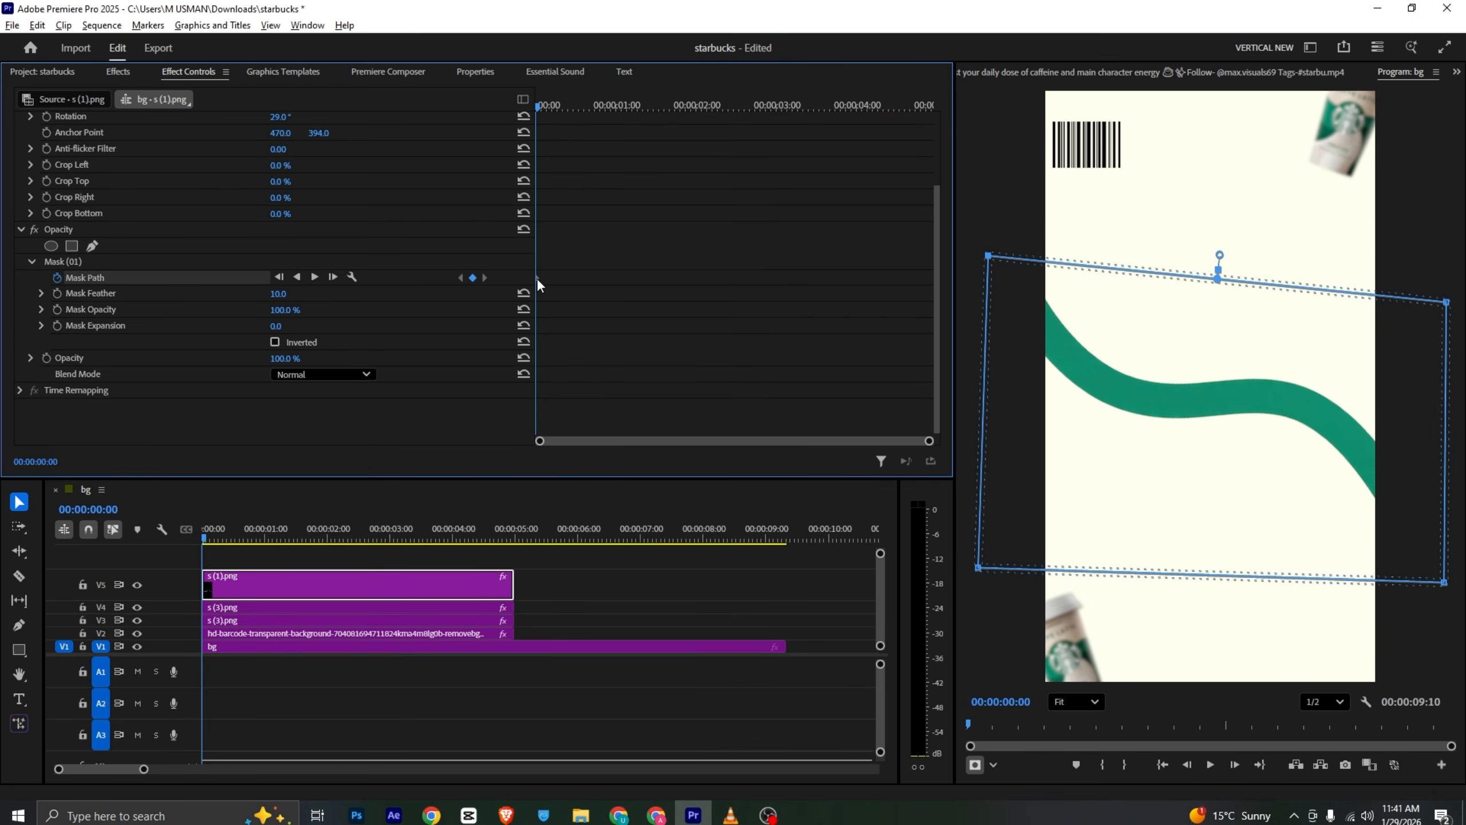
{"action": "left_click_drag", "start_coordinate": [538, 278], "coordinate": [642, 277]}
{"action": "left_click_drag", "start_coordinate": [1446, 587], "coordinate": [1291, 519]}
{"action": "left_click_drag", "start_coordinate": [1447, 303], "coordinate": [1317, 282]}
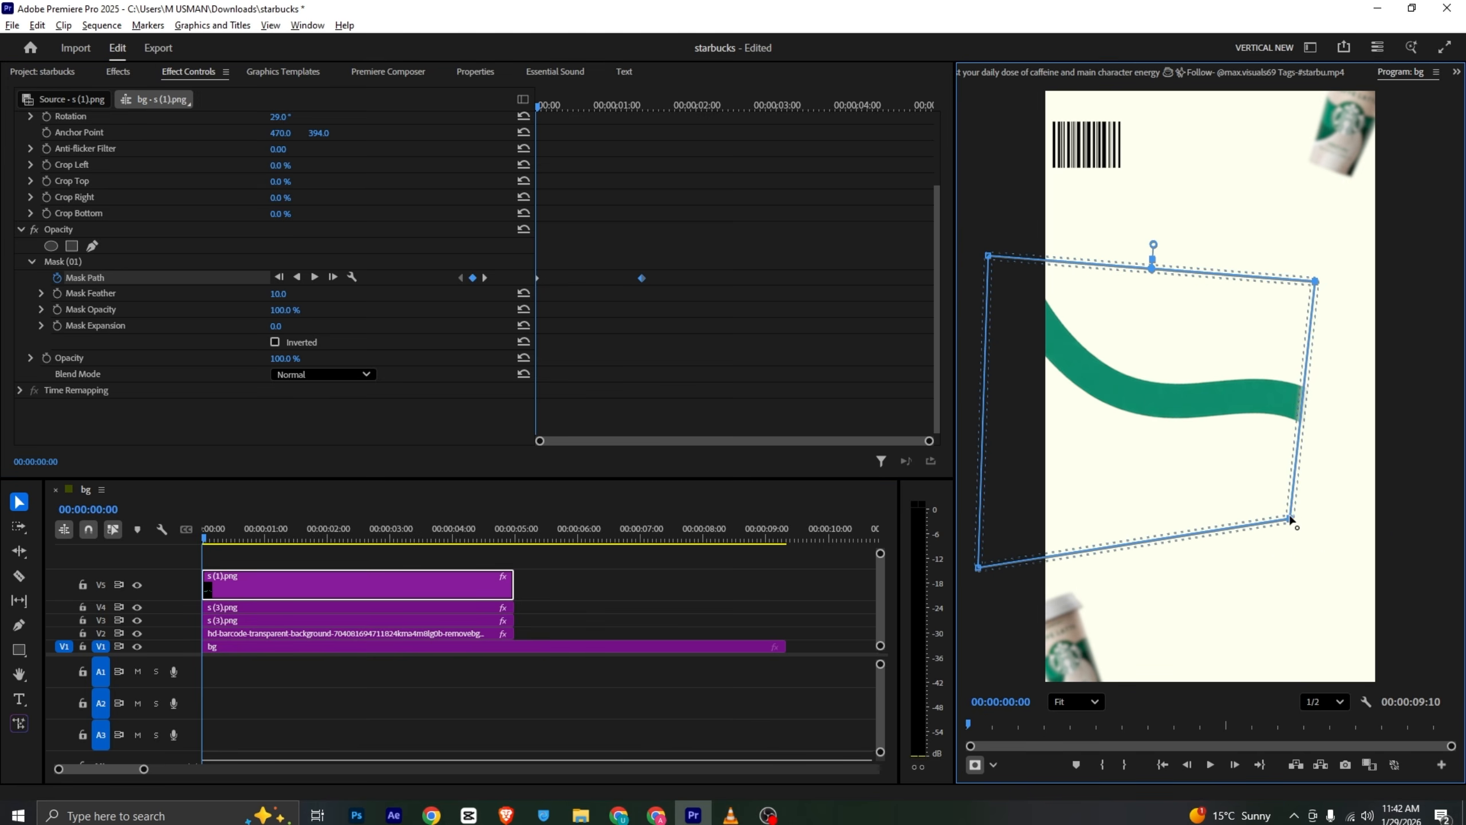
{"action": "left_click_drag", "start_coordinate": [1292, 519], "coordinate": [1160, 488]}
{"action": "left_click_drag", "start_coordinate": [1314, 284], "coordinate": [1196, 279]}
{"action": "left_click_drag", "start_coordinate": [1159, 491], "coordinate": [1047, 444]}
{"action": "left_click_drag", "start_coordinate": [1193, 274], "coordinate": [982, 245]}
{"action": "left_click", "coordinate": [214, 559]}
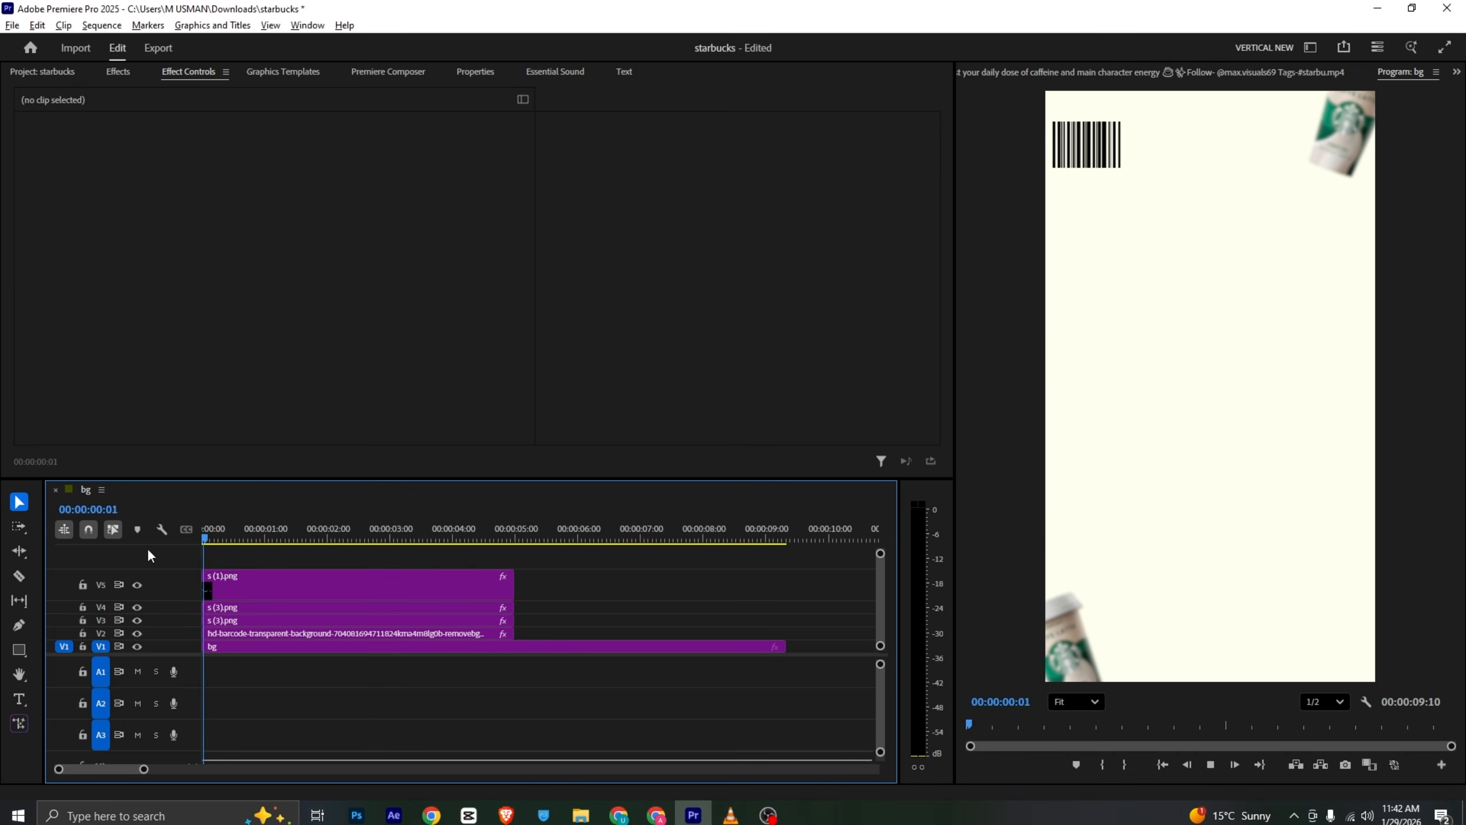
- Lower the wave mask's feather and preview the reveal animation
{"action": "key", "text": "space"}
{"action": "key", "text": "space"}
{"action": "left_click", "coordinate": [272, 587]}
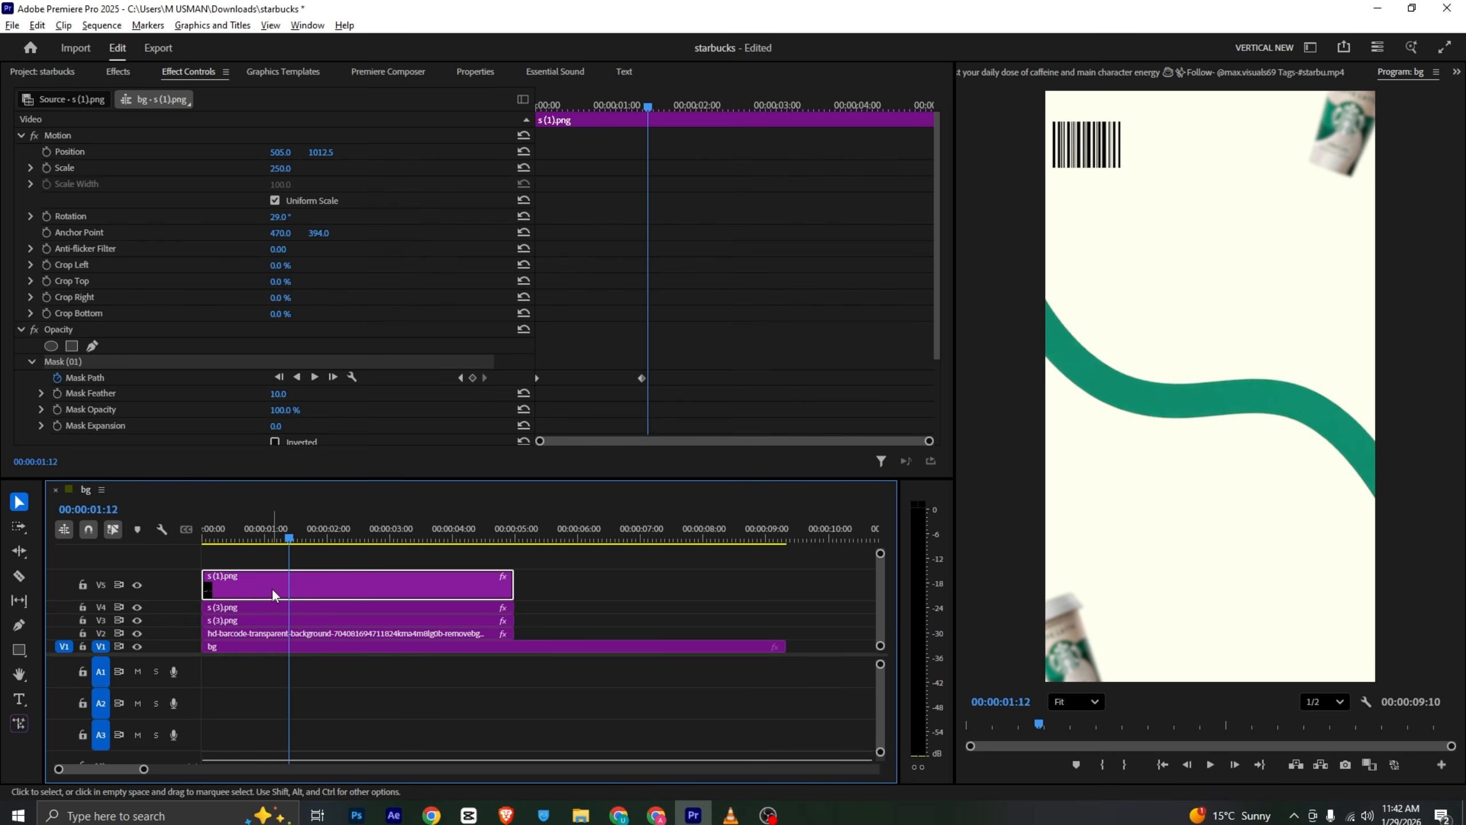
{"action": "left_click_drag", "start_coordinate": [292, 527], "coordinate": [255, 530]}
{"action": "scroll", "coordinate": [266, 411], "scroll_direction": "down", "scroll_amount": 3}
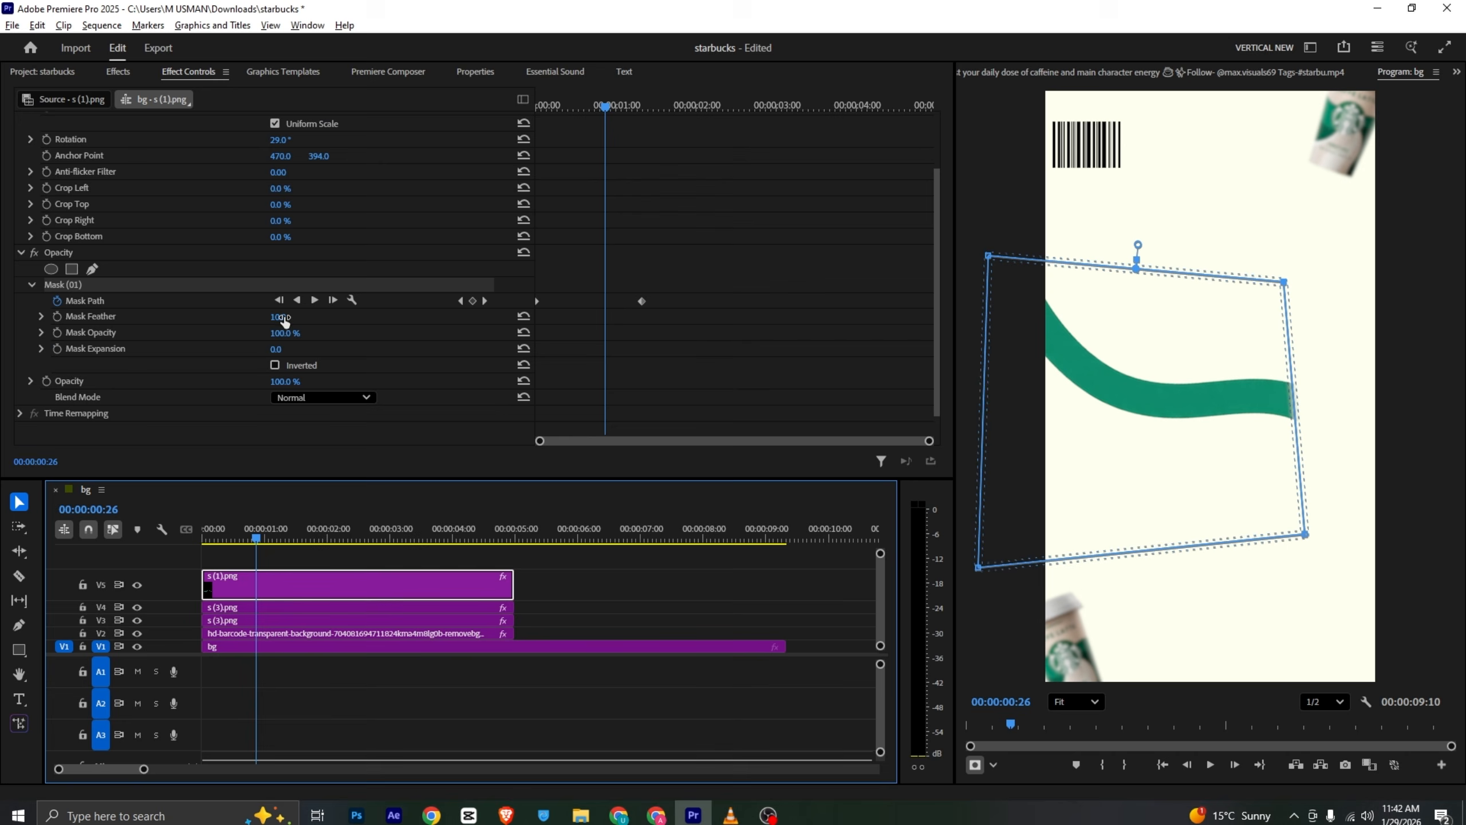
{"action": "left_click_drag", "start_coordinate": [284, 318], "coordinate": [263, 318]}
{"action": "left_click", "coordinate": [270, 557]}
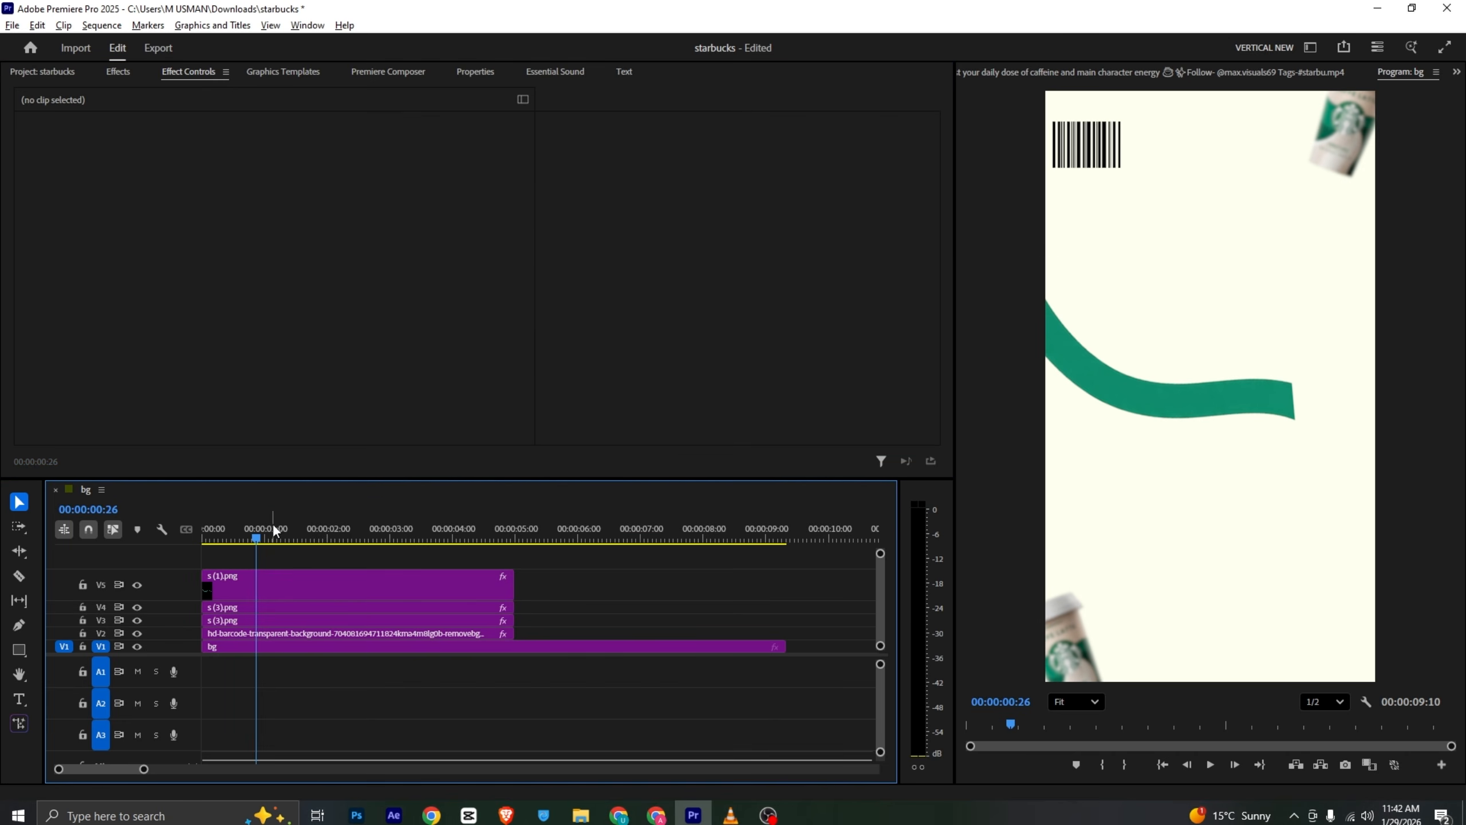
{"action": "key", "text": "space"}
- Place the main cup image on track V6, scale it to 197 and set its vertical position to 920
{"action": "left_click", "coordinate": [417, 592]}
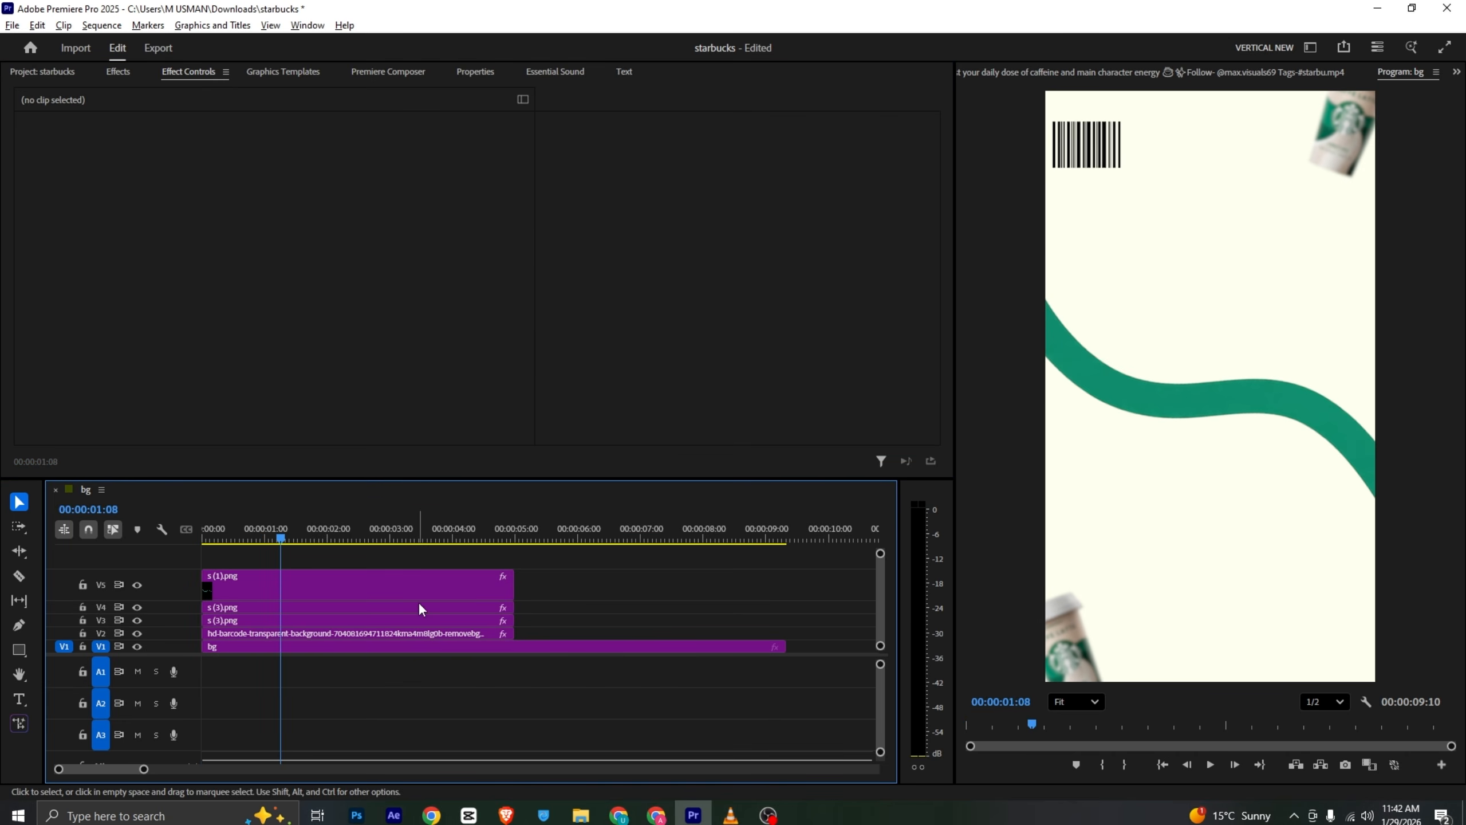
{"action": "left_click", "coordinate": [46, 72]}
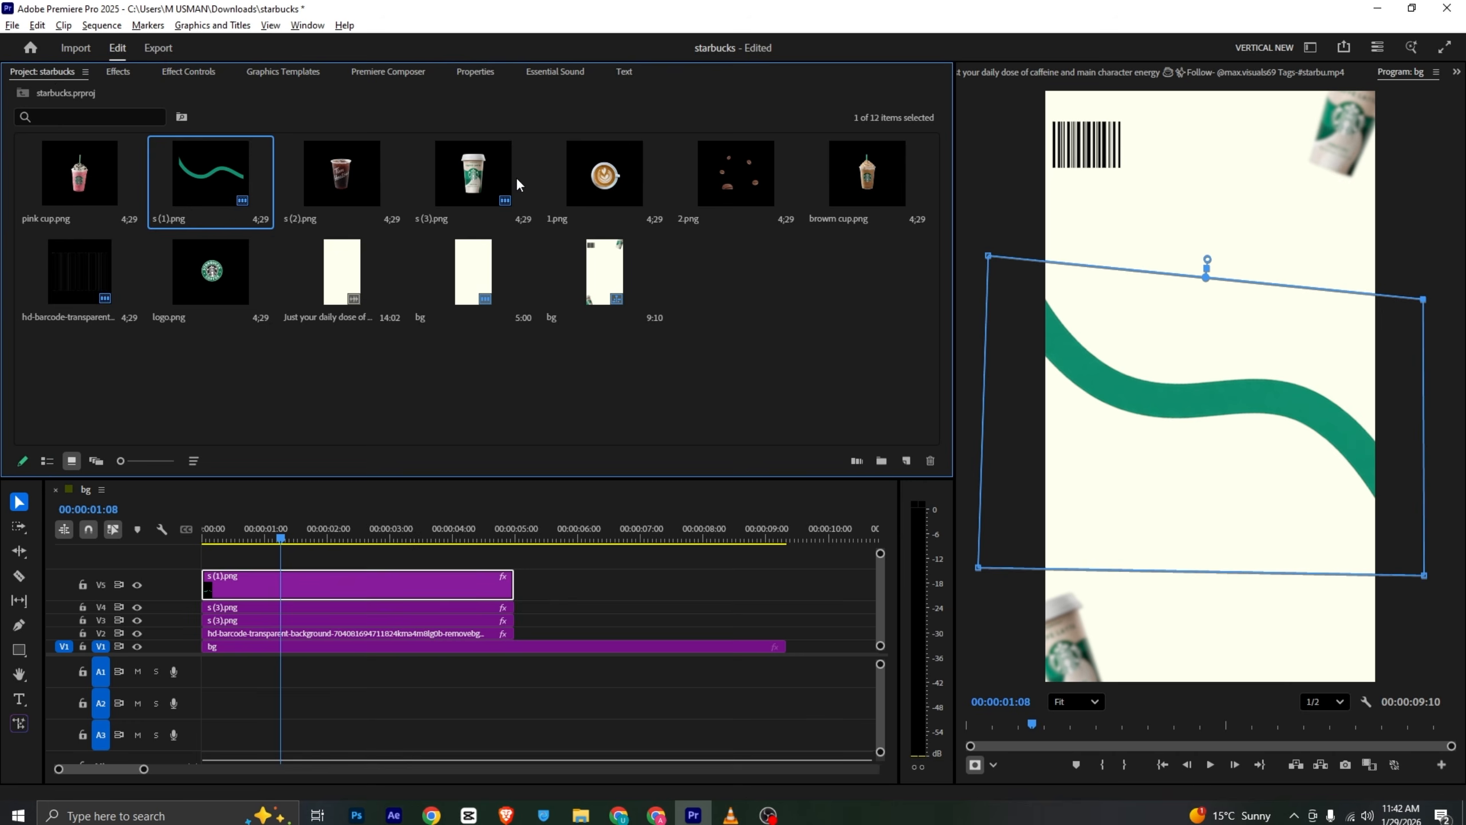
{"action": "left_click_drag", "start_coordinate": [489, 170], "coordinate": [210, 562]}
{"action": "left_click", "coordinate": [189, 71]}
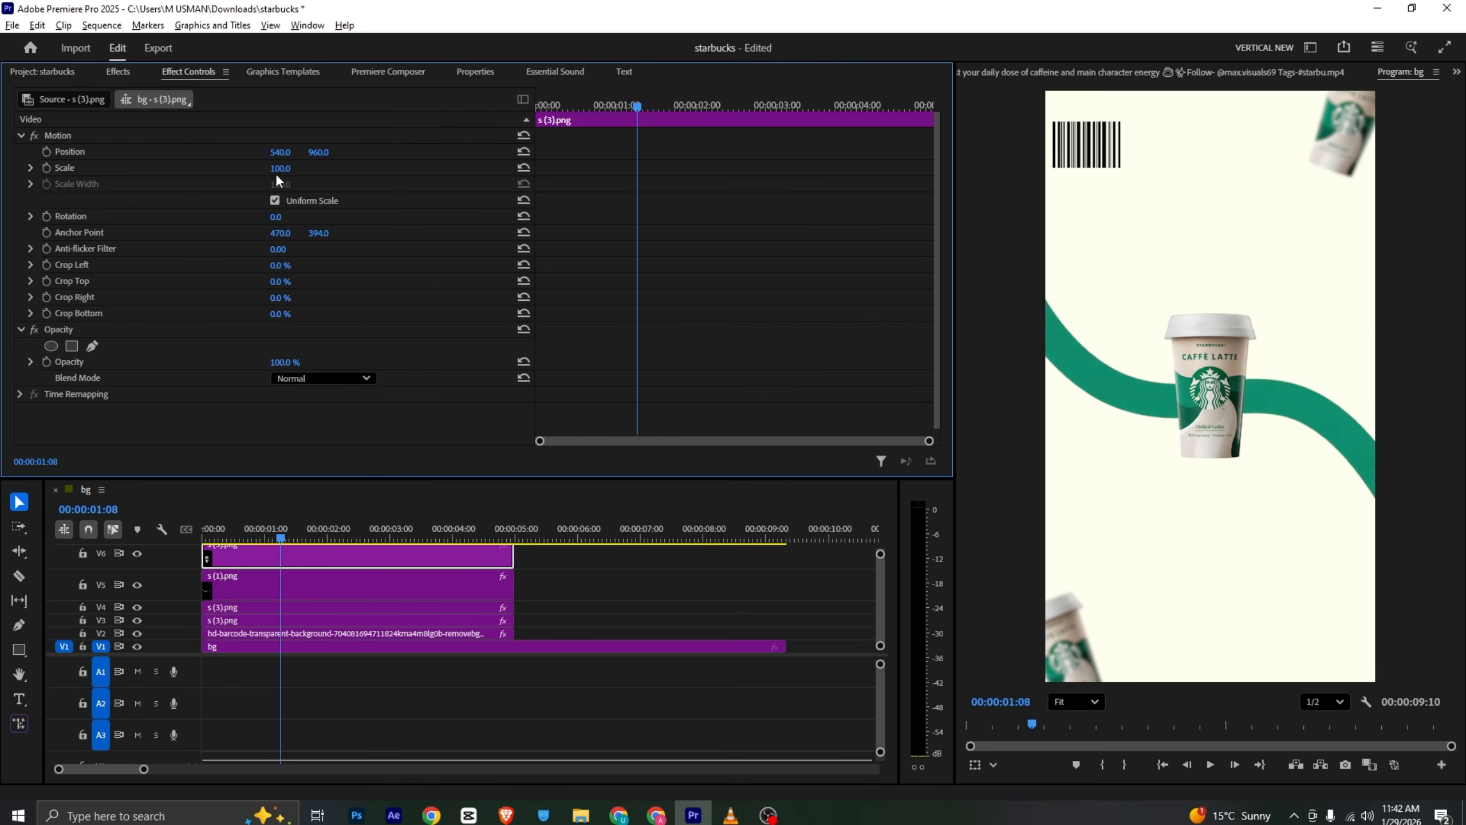
{"action": "left_click_drag", "start_coordinate": [280, 168], "coordinate": [330, 152]}
{"action": "left_click_drag", "start_coordinate": [331, 152], "coordinate": [326, 152]}
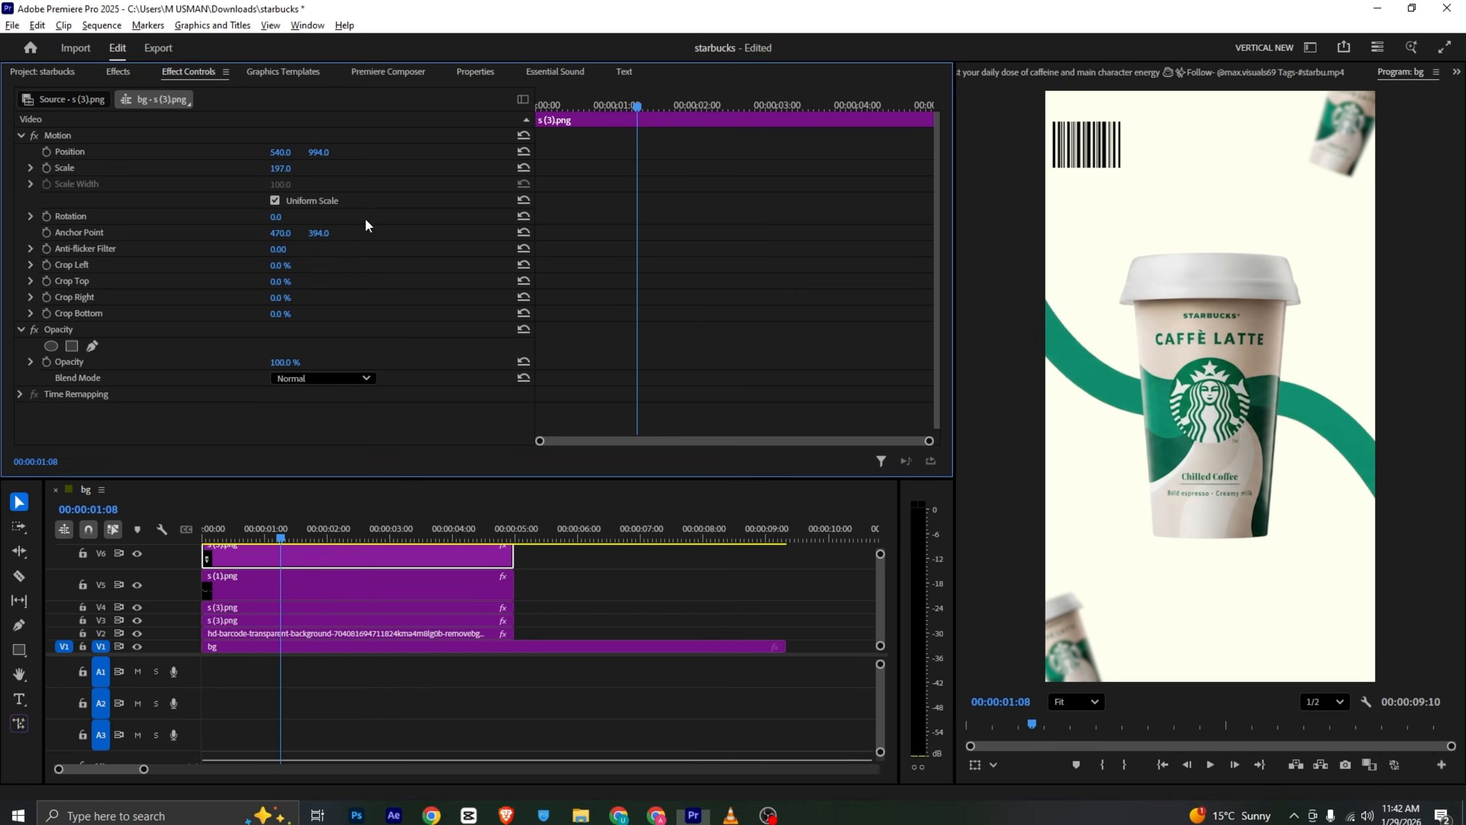
{"action": "left_click_drag", "start_coordinate": [319, 152], "coordinate": [324, 152]}
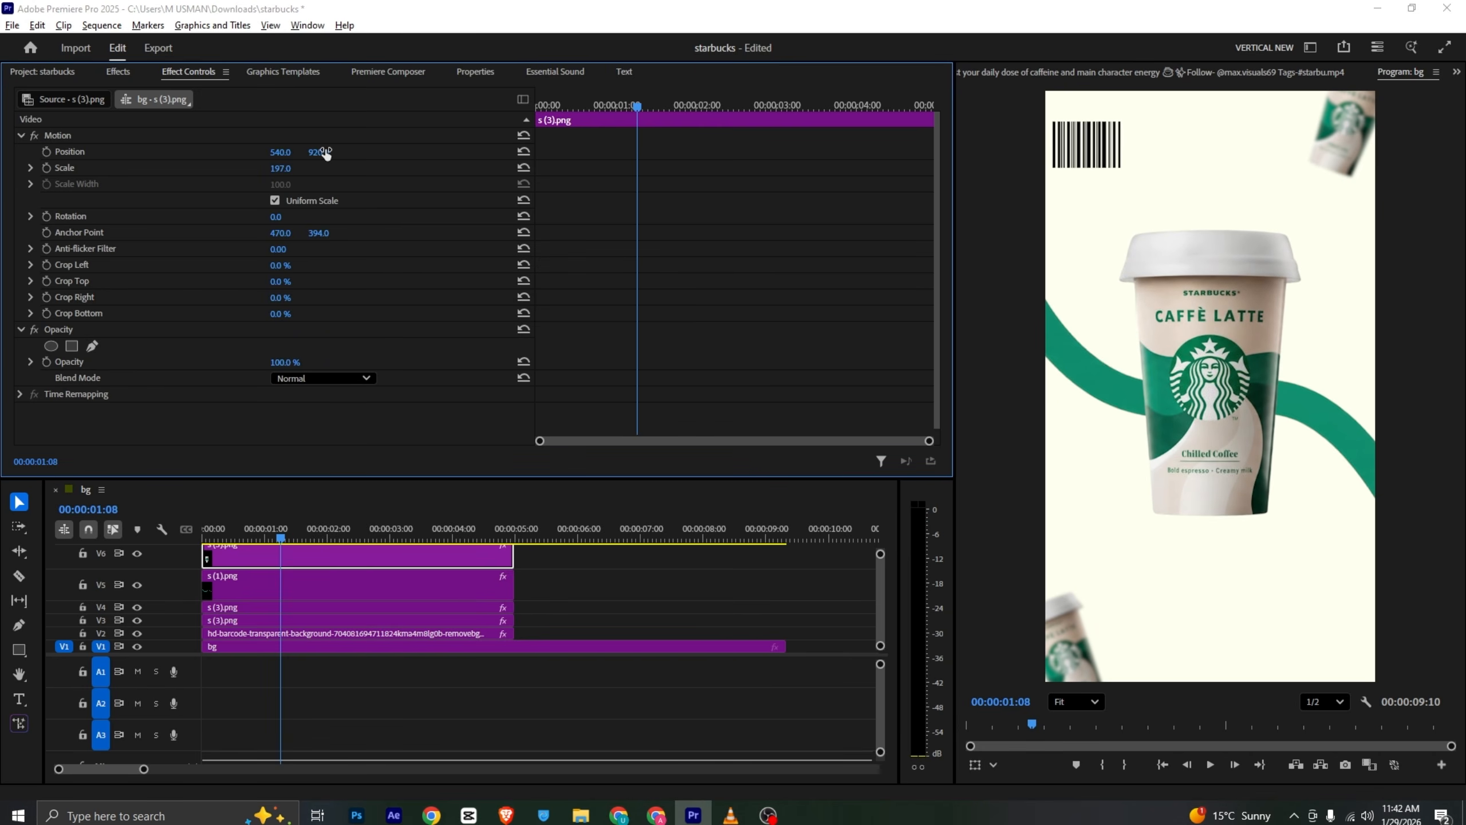
- Apply the Drop Shadow effect to the main cup clip
{"action": "key", "text": "alt+Tab"}
{"action": "key", "text": "alt+Tab"}
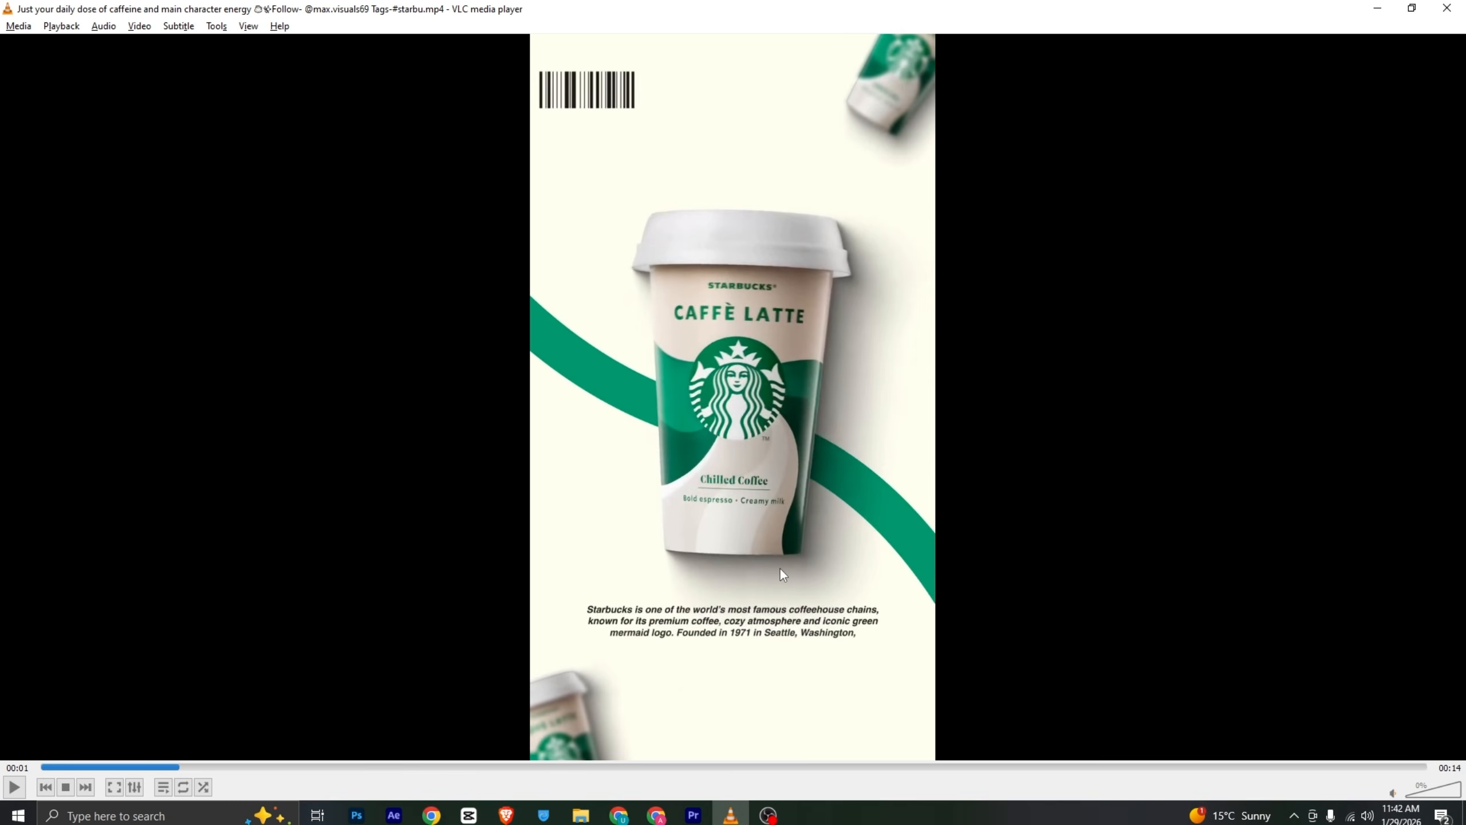
{"action": "key", "text": "alt+Tab"}
{"action": "left_click", "coordinate": [118, 72]}
{"action": "left_click", "coordinate": [81, 97]}
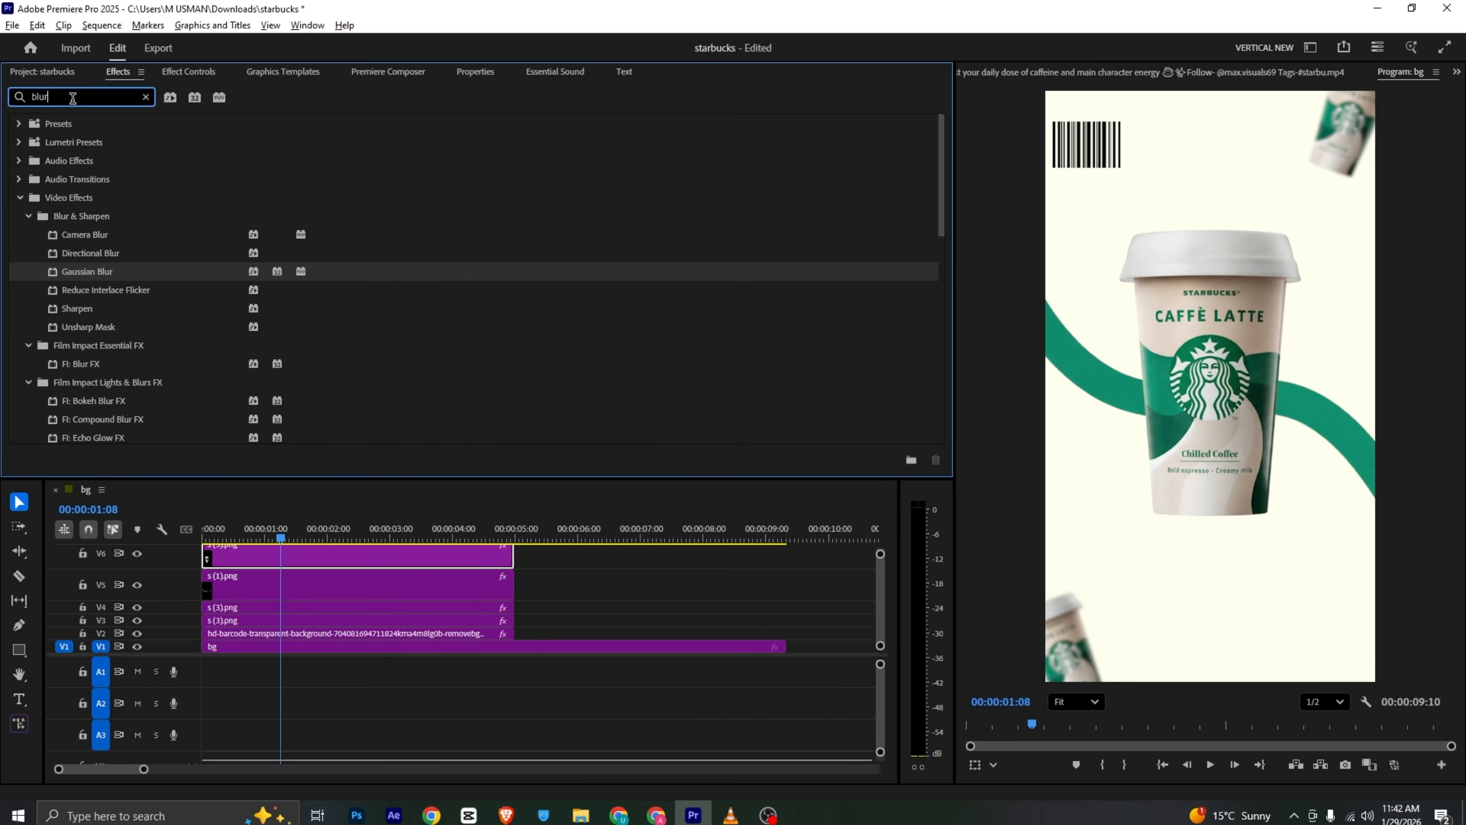
{"action": "type", "text": "drop"}
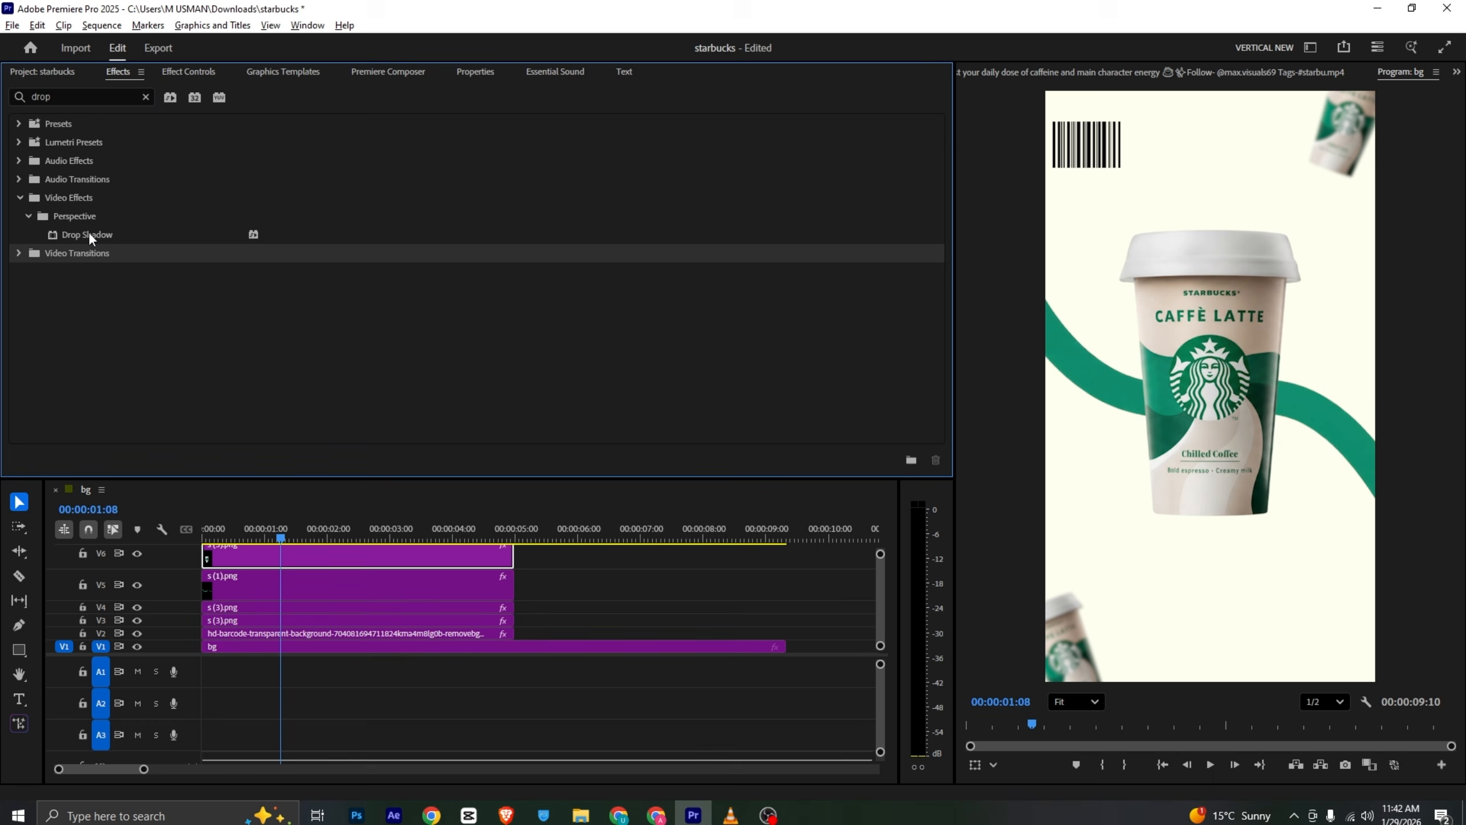
{"action": "left_click_drag", "start_coordinate": [88, 232], "coordinate": [238, 553]}
- Set the cup's drop shadow to 100% opacity, 181° direction, 38 distance and 133 softness
{"action": "left_click", "coordinate": [179, 73]}
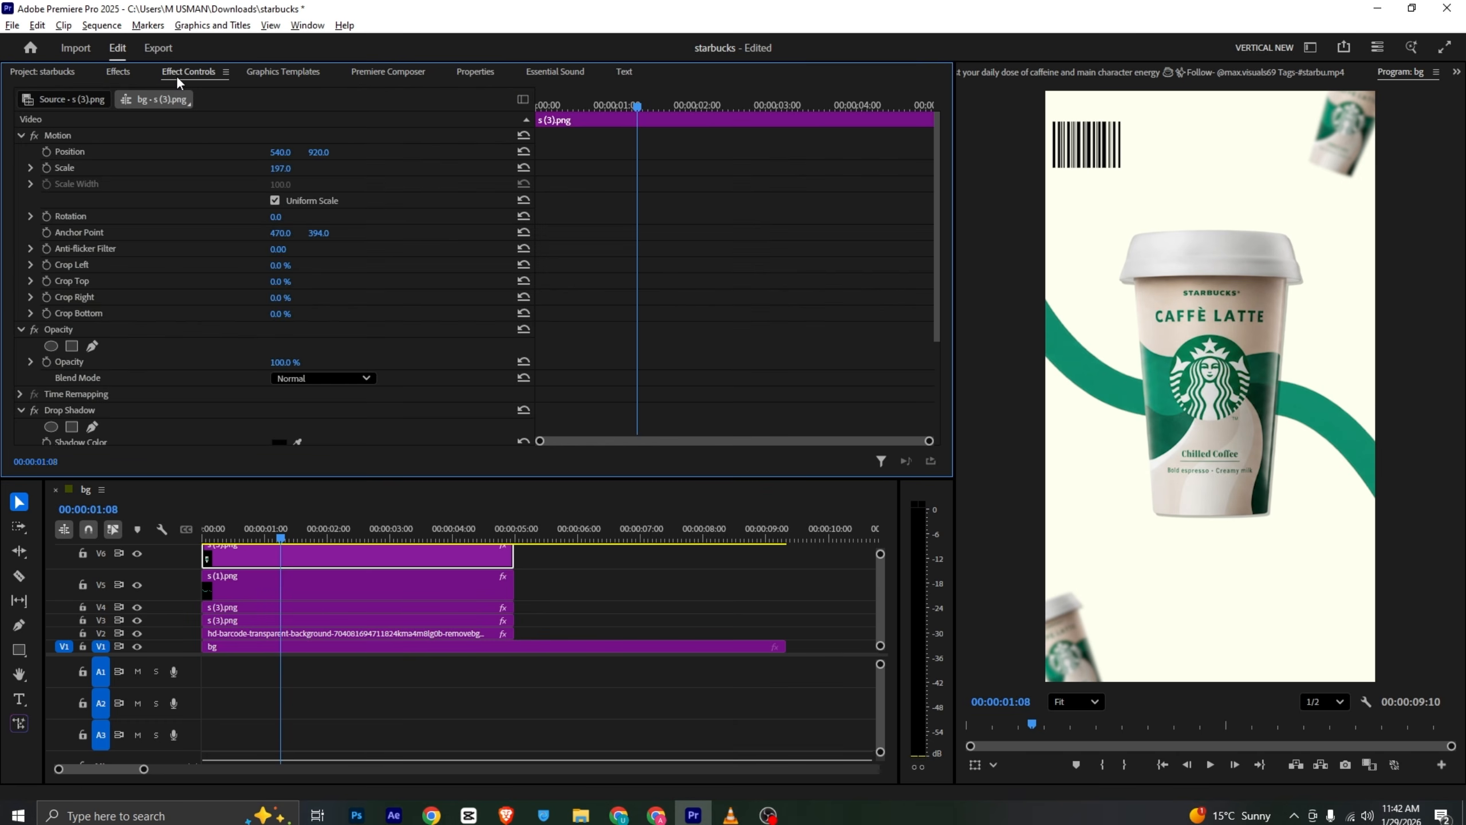
{"action": "scroll", "coordinate": [206, 284], "scroll_direction": "down", "scroll_amount": 5}
{"action": "left_click", "coordinate": [270, 332]}
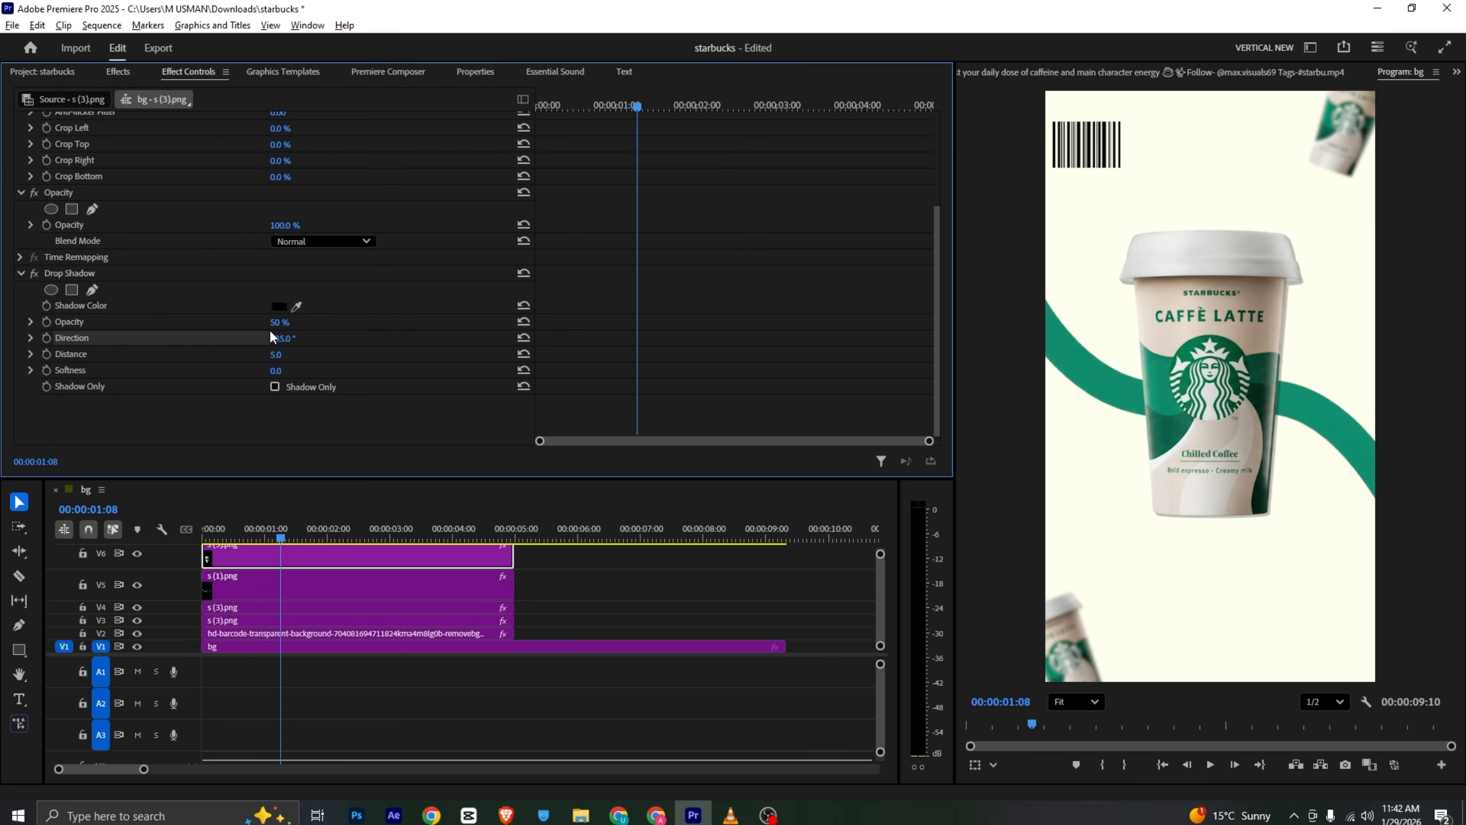
{"action": "left_click_drag", "start_coordinate": [278, 324], "coordinate": [312, 323]}
{"action": "mouse_move", "coordinate": [278, 371]}
{"action": "left_mouse_down"}
{"action": "mouse_move", "coordinate": [318, 371]}
{"action": "mouse_move", "coordinate": [285, 339]}
{"action": "mouse_move", "coordinate": [297, 355]}
{"action": "left_mouse_up"}
{"action": "left_click_drag", "start_coordinate": [282, 338], "coordinate": [296, 339]}
{"action": "left_click", "coordinate": [276, 371]}
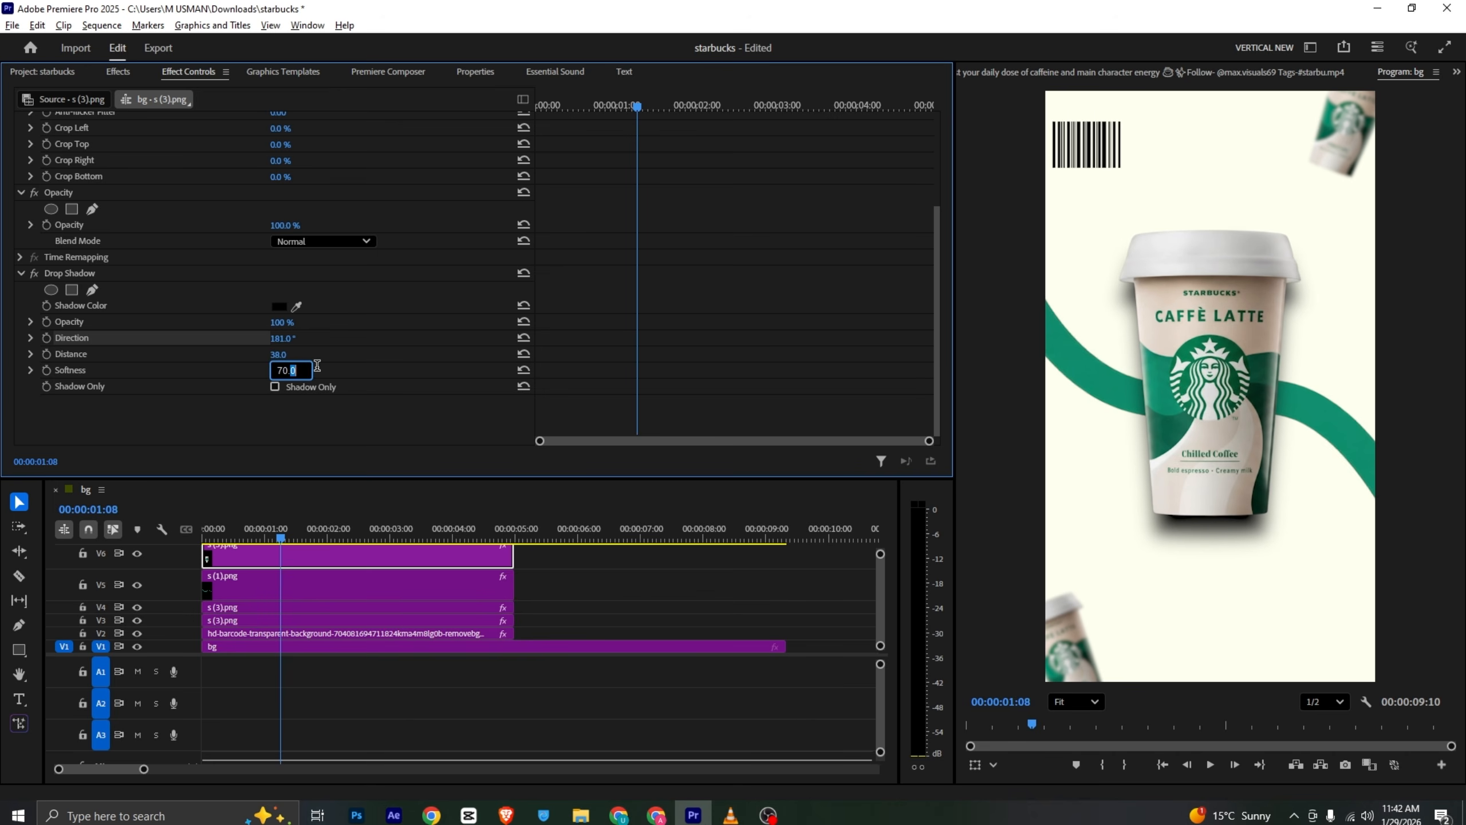
{"action": "left_click", "coordinate": [304, 362]}
{"action": "left_click_drag", "start_coordinate": [286, 370], "coordinate": [321, 370]}
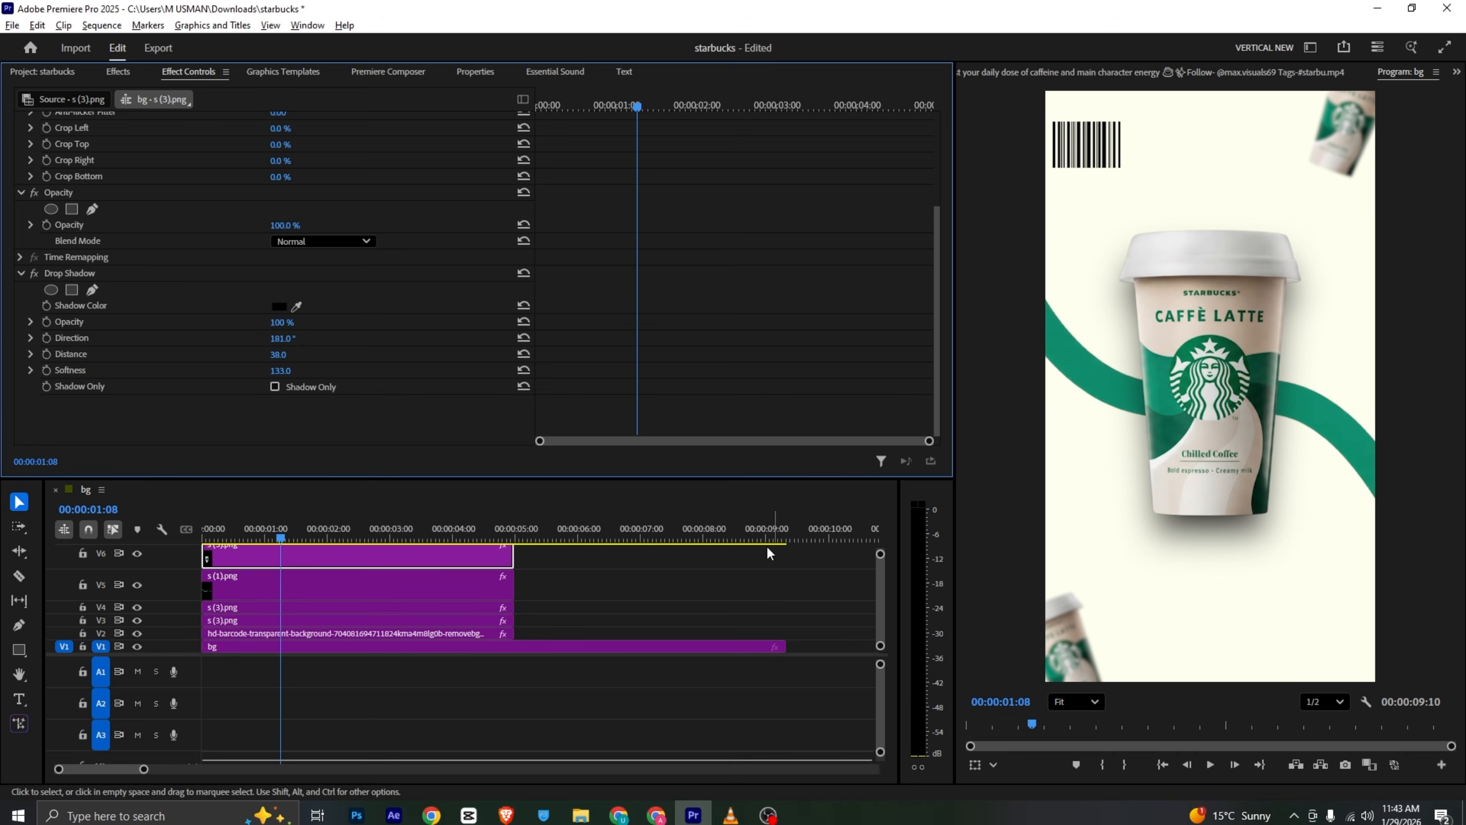
- Compare the shadowed cup in the sequence with the reference video
{"action": "left_click", "coordinate": [748, 555]}
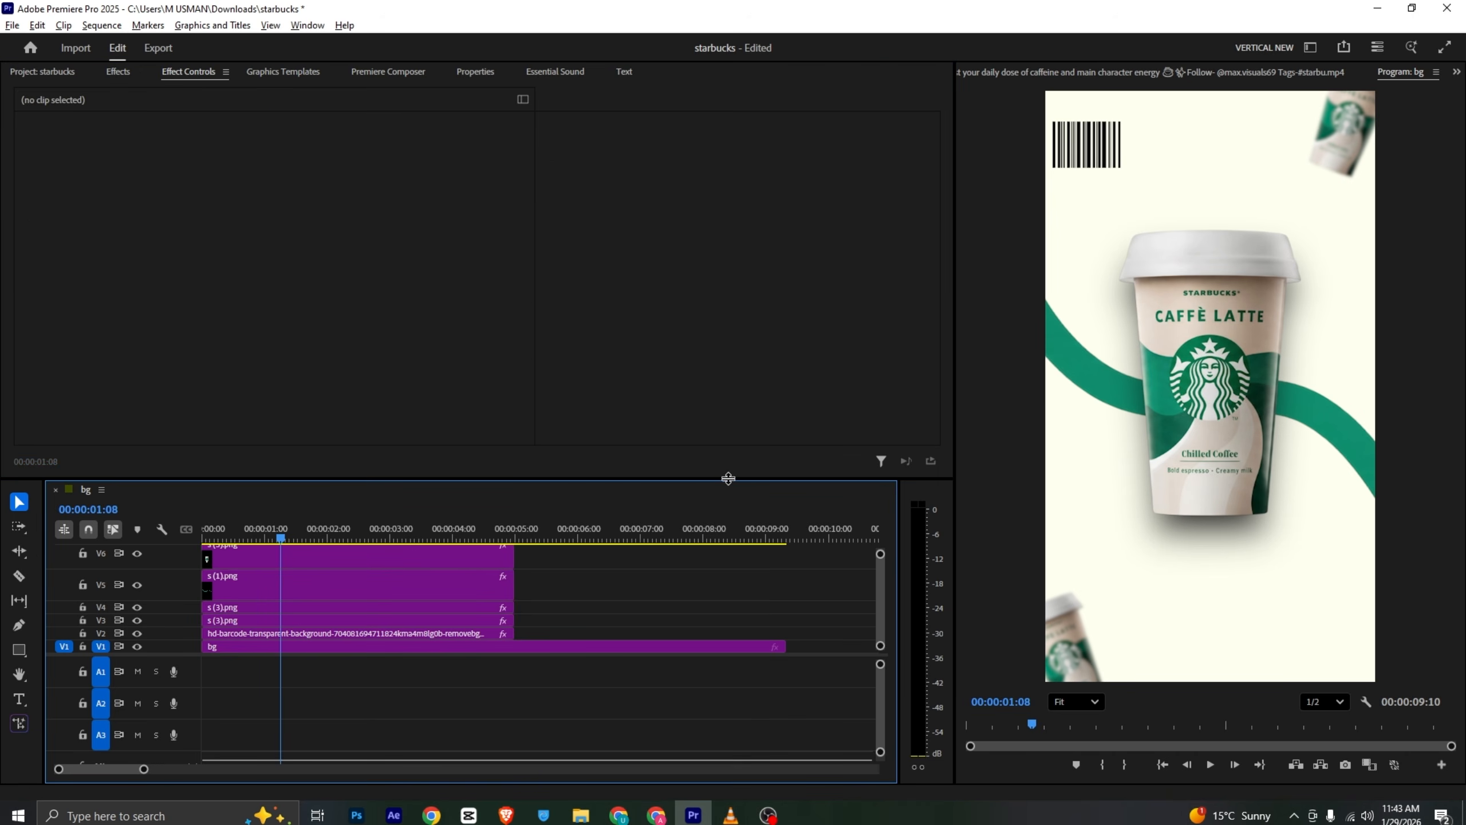
{"action": "left_click_drag", "start_coordinate": [729, 478], "coordinate": [577, 432]}
{"action": "left_click", "coordinate": [731, 815]}
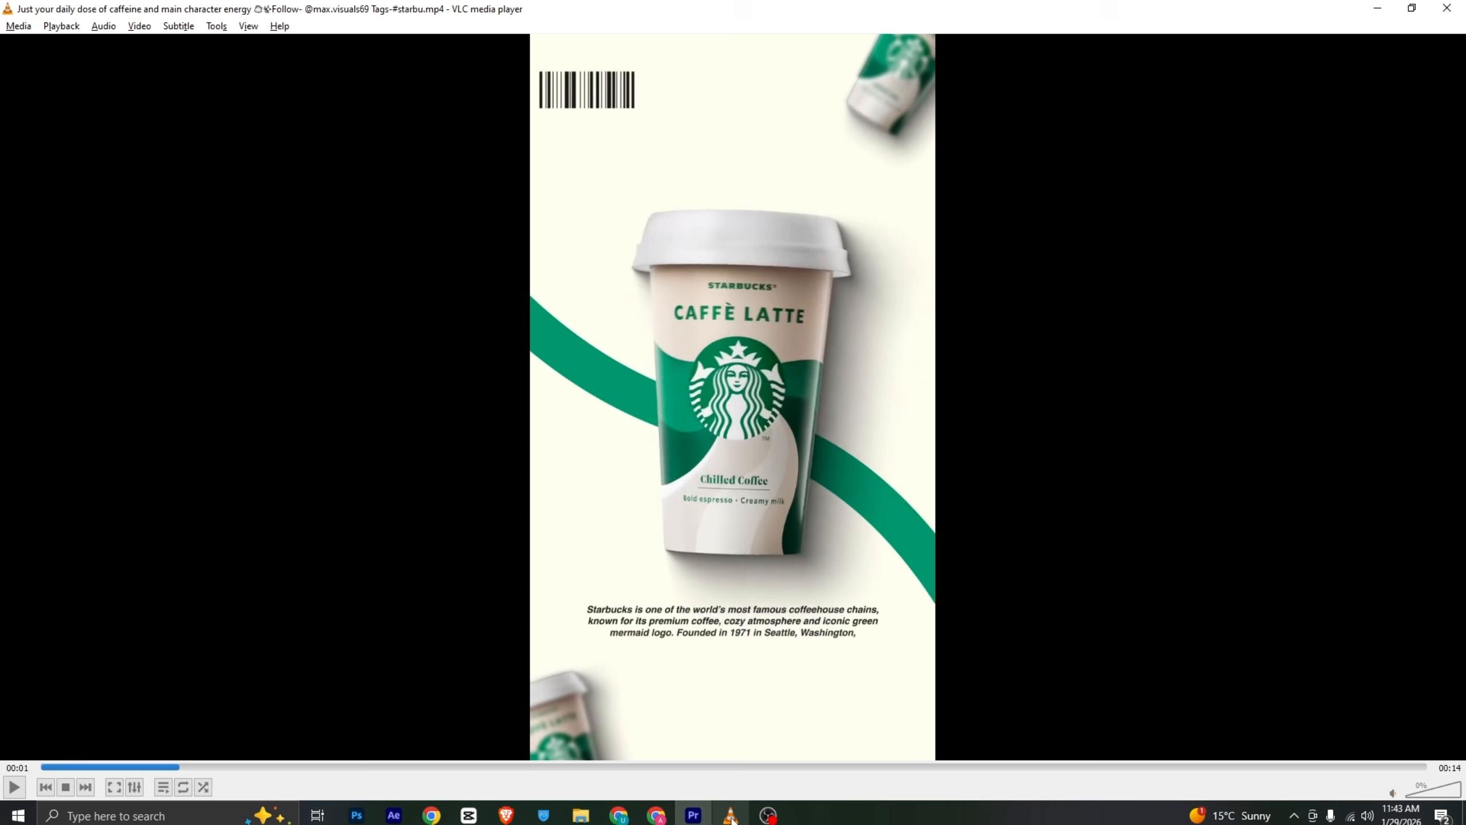
{"action": "mouse_move", "coordinate": [171, 769]}
{"action": "left_mouse_down"}
{"action": "mouse_move", "coordinate": [92, 768]}
{"action": "mouse_move", "coordinate": [143, 768]}
{"action": "left_mouse_up"}
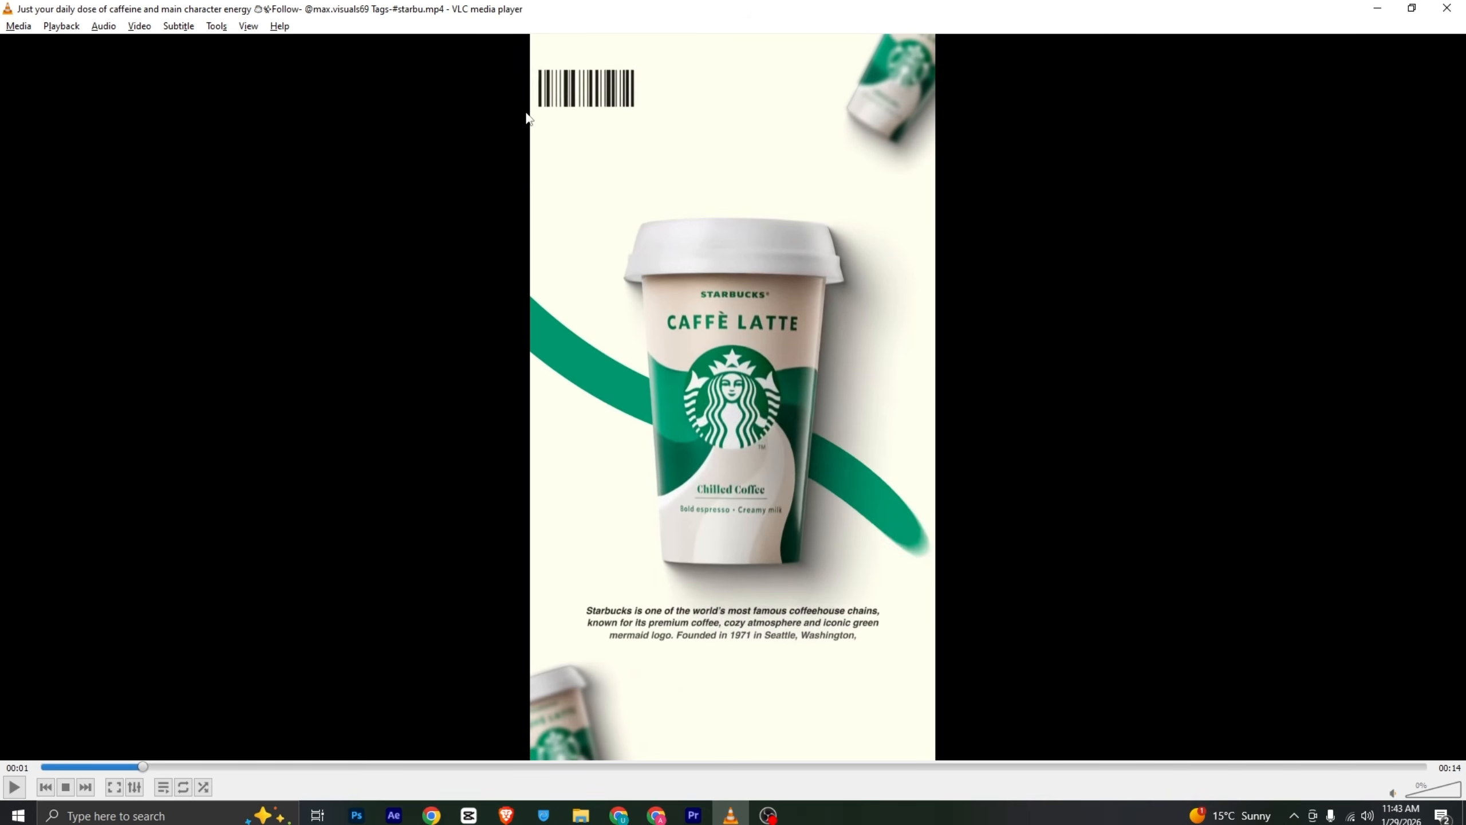
{"action": "key", "text": "alt+Tab"}
- Animate the main cup rising from below the frame, tilted about -27° at the start, upright by 1:08, and save the project
{"action": "left_click", "coordinate": [300, 516]}
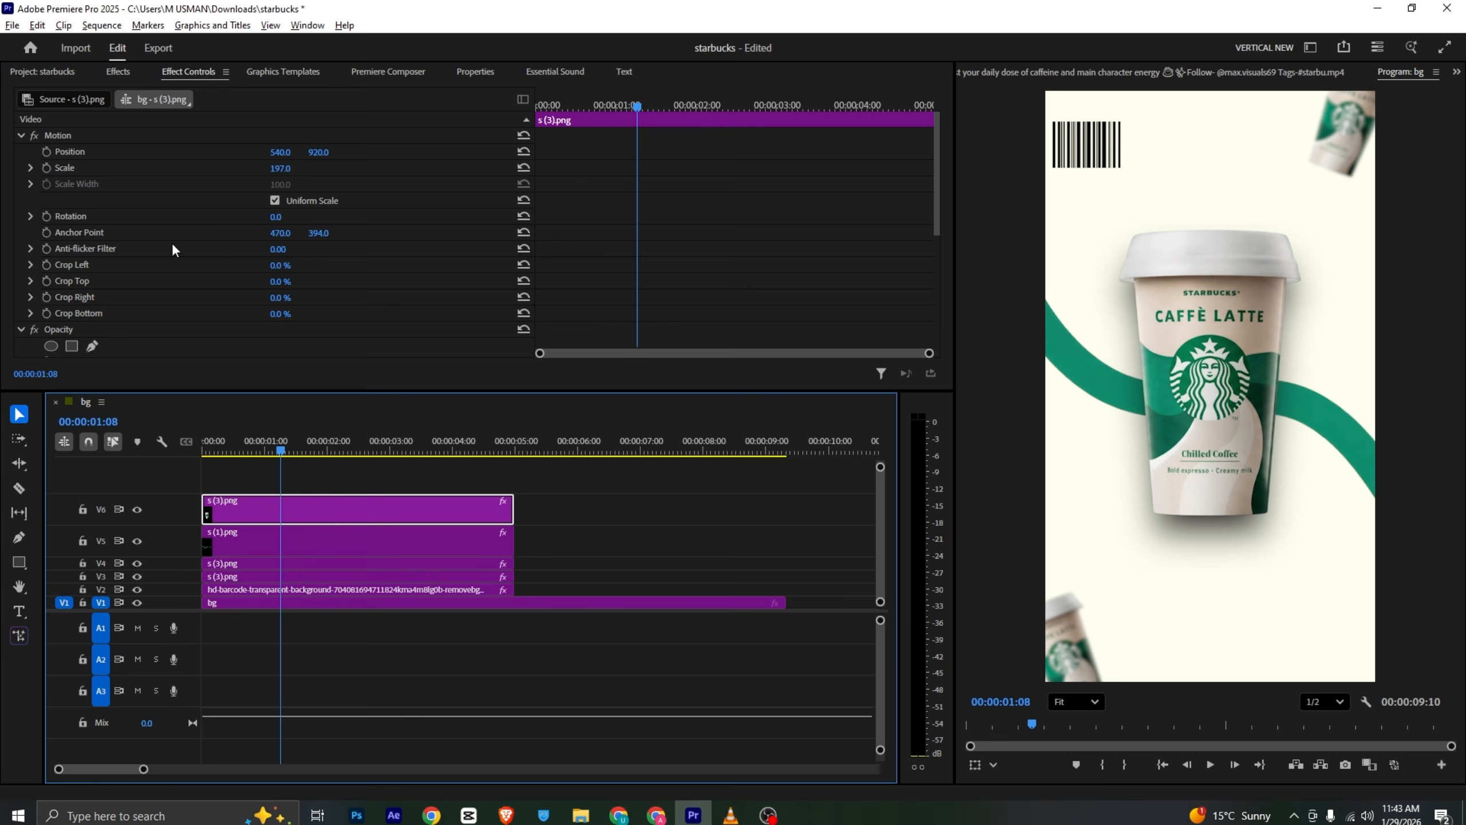
{"action": "left_click", "coordinate": [47, 215]}
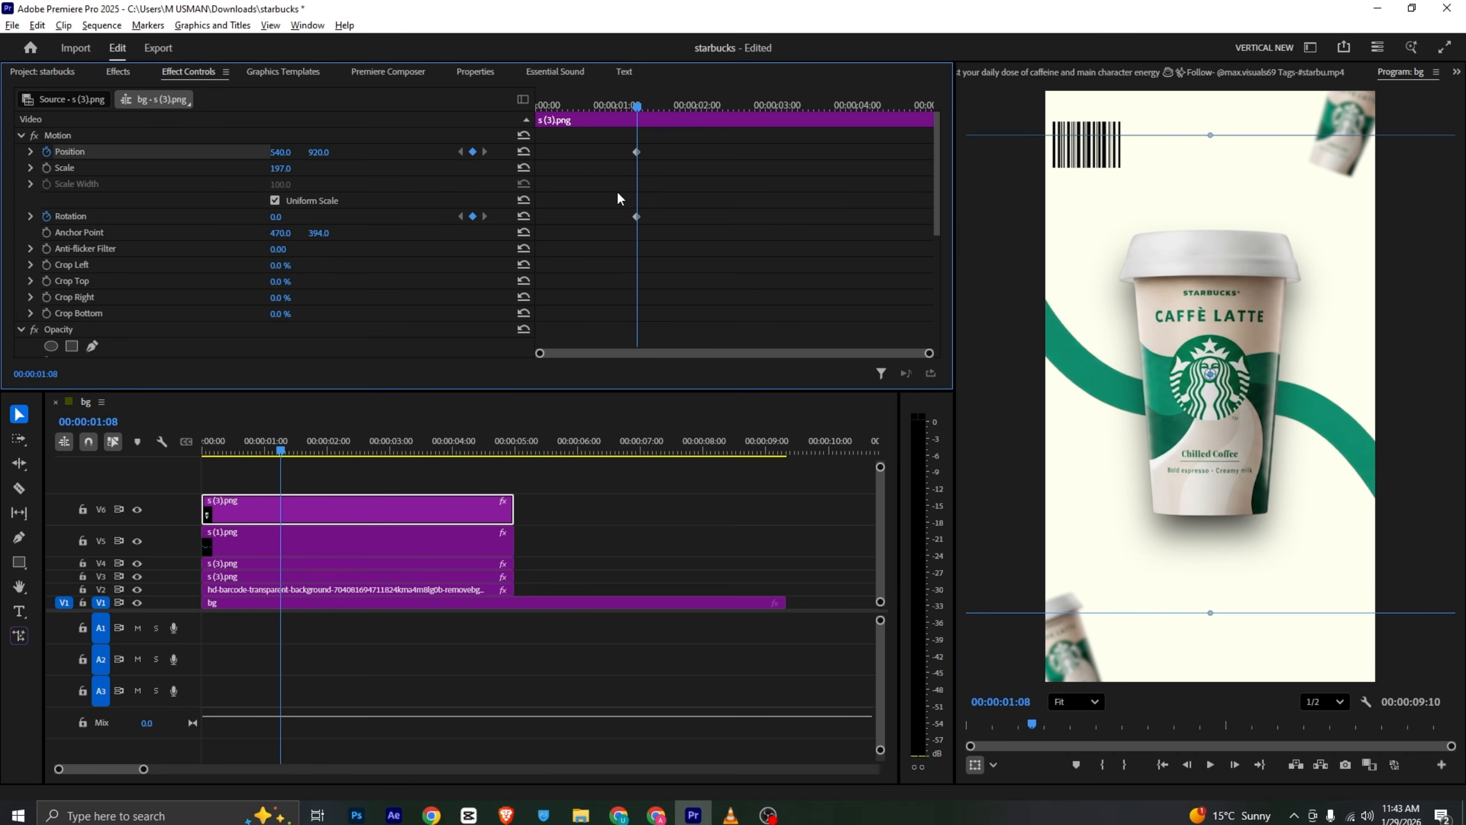
{"action": "left_click_drag", "start_coordinate": [637, 102], "coordinate": [495, 135]}
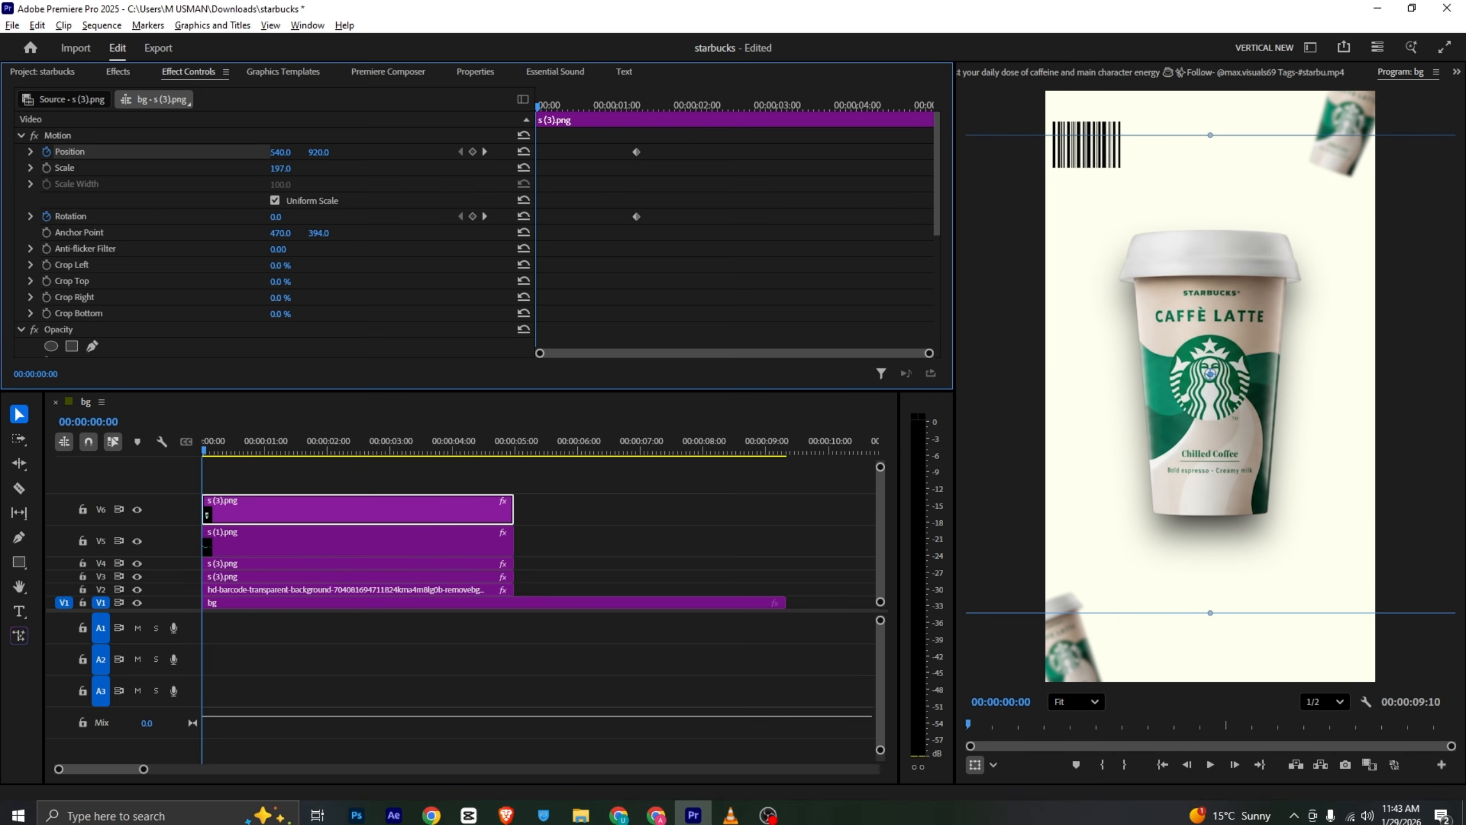
{"action": "left_click_drag", "start_coordinate": [319, 152], "coordinate": [1076, 152]}
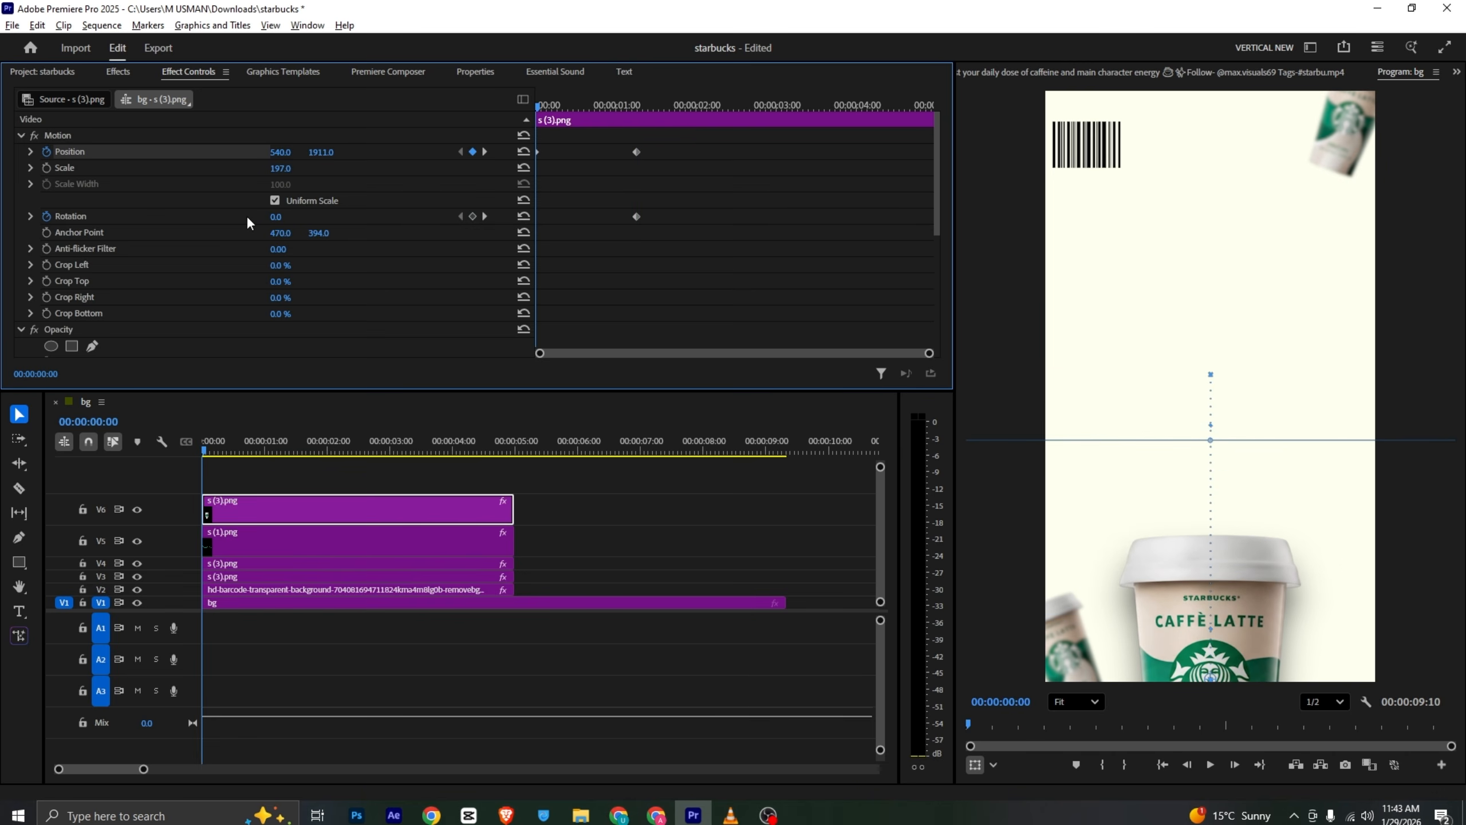
{"action": "left_click_drag", "start_coordinate": [277, 216], "coordinate": [260, 216]}
{"action": "key", "text": "ctrl+s"}
{"action": "key", "text": "space"}
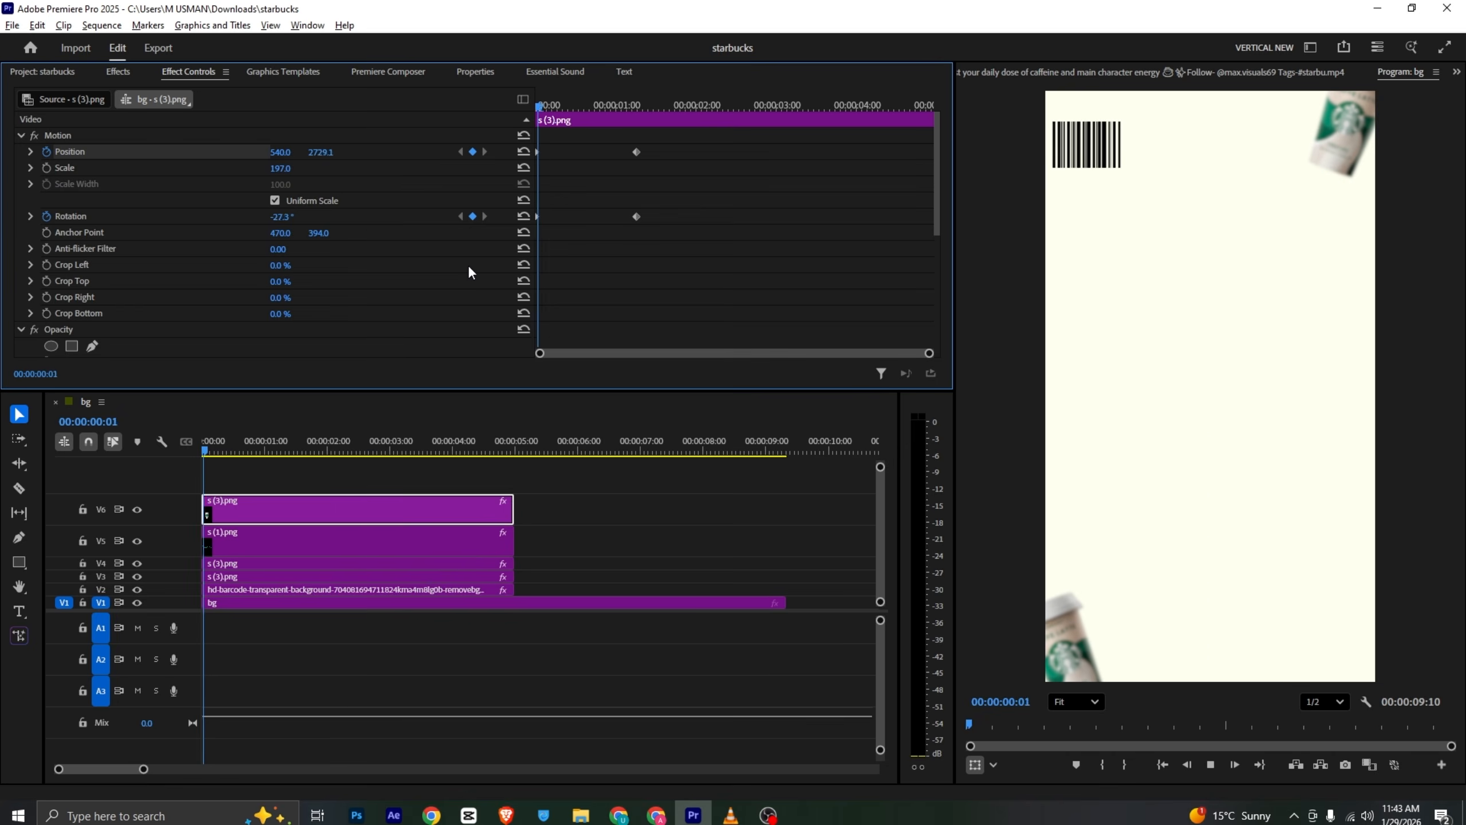
{"action": "key", "text": "space"}
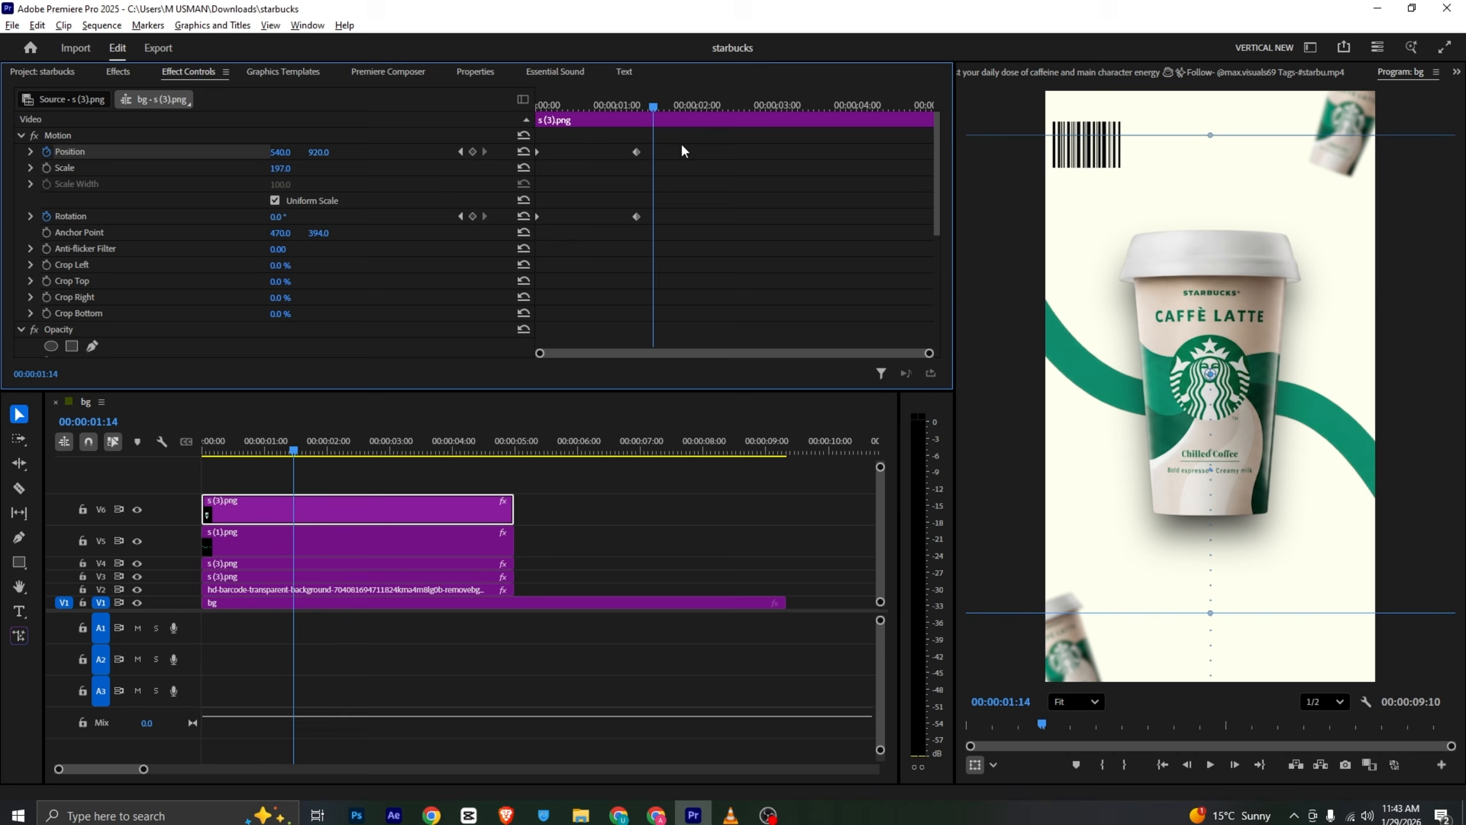
- Move the main cup's final position and rotation keyframes to about 2:00 and apply Ease In to them
{"action": "left_click_drag", "start_coordinate": [681, 142], "coordinate": [695, 217]}
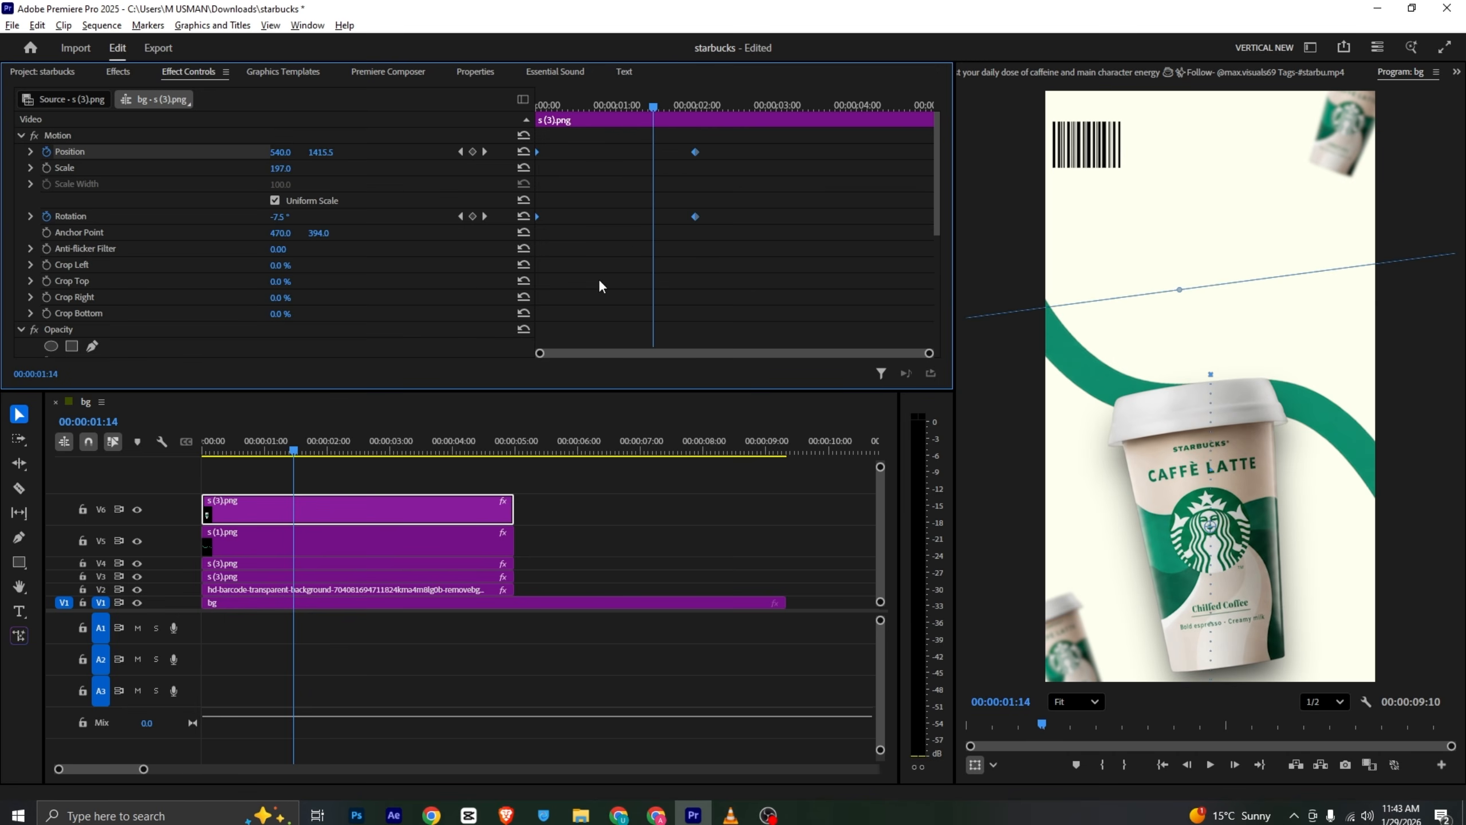
{"action": "right_click", "coordinate": [697, 219]}
{"action": "mouse_move", "coordinate": [797, 345]}
{"action": "left_click", "coordinate": [919, 439]}
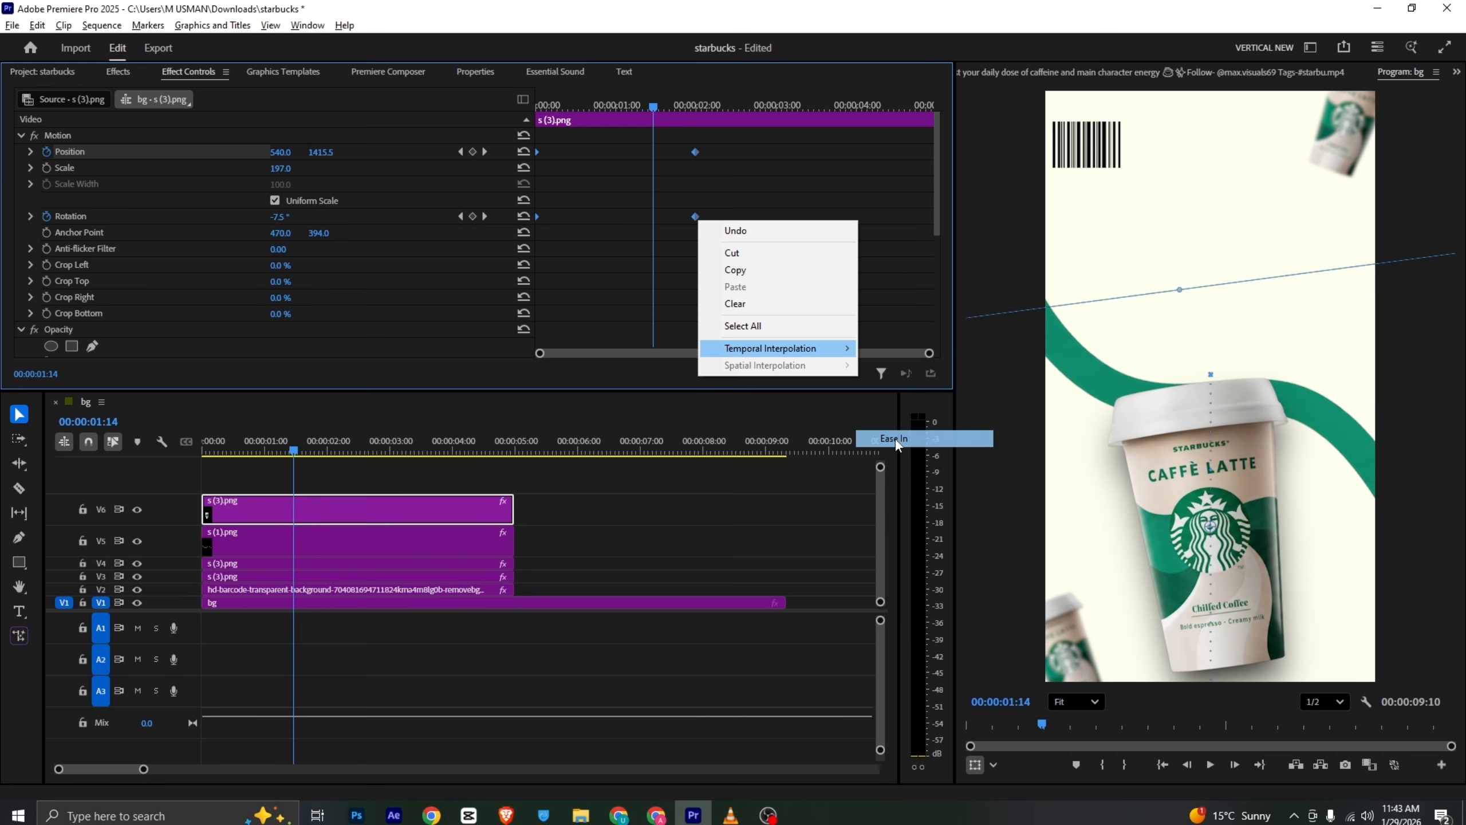
- Reshape the cup's position velocity curve with its Bezier handles for a strong ease into the final keyframe
{"action": "left_click", "coordinate": [30, 151]}
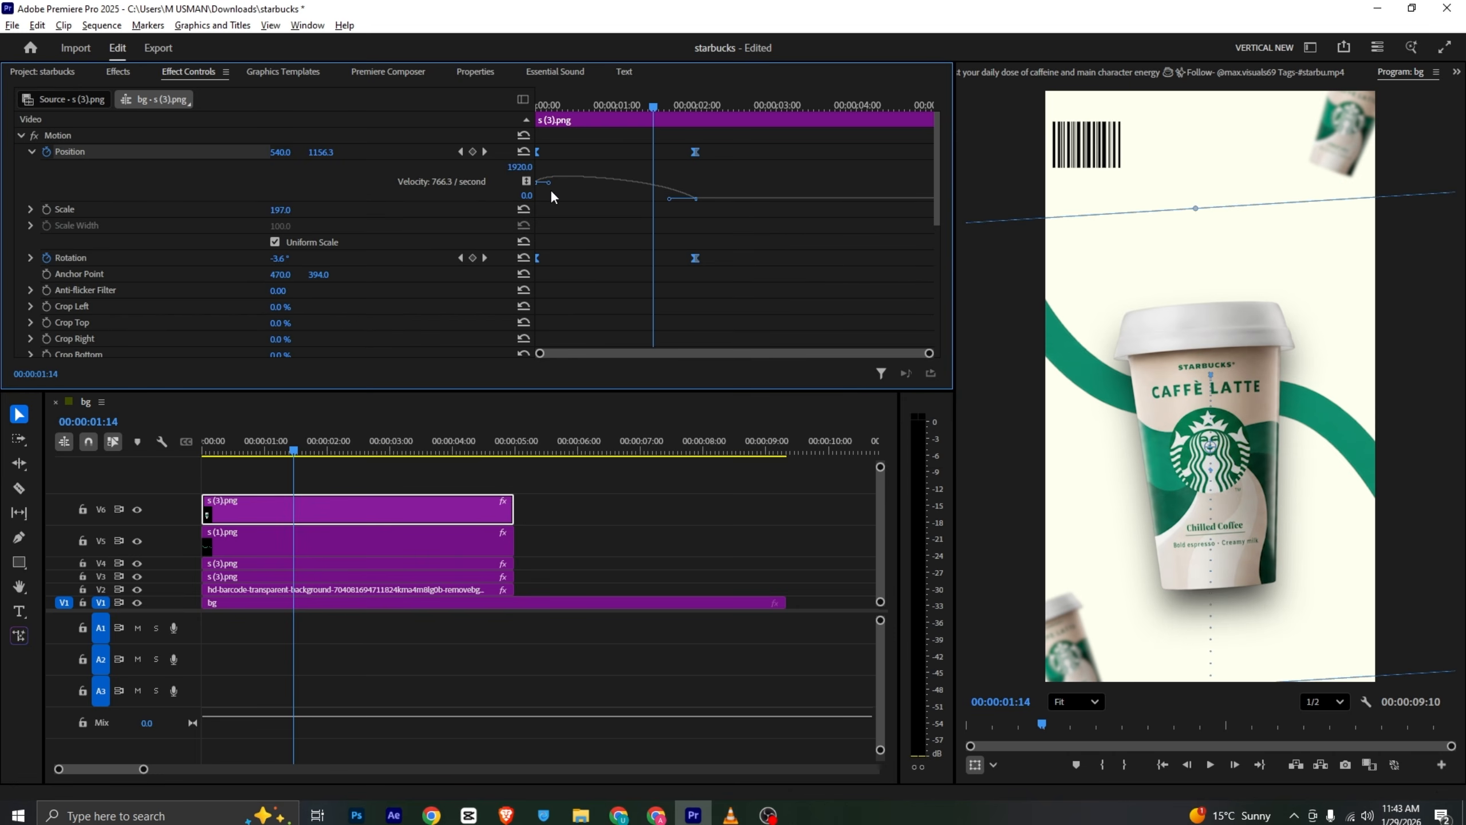
{"action": "left_click_drag", "start_coordinate": [548, 183], "coordinate": [548, 210]}
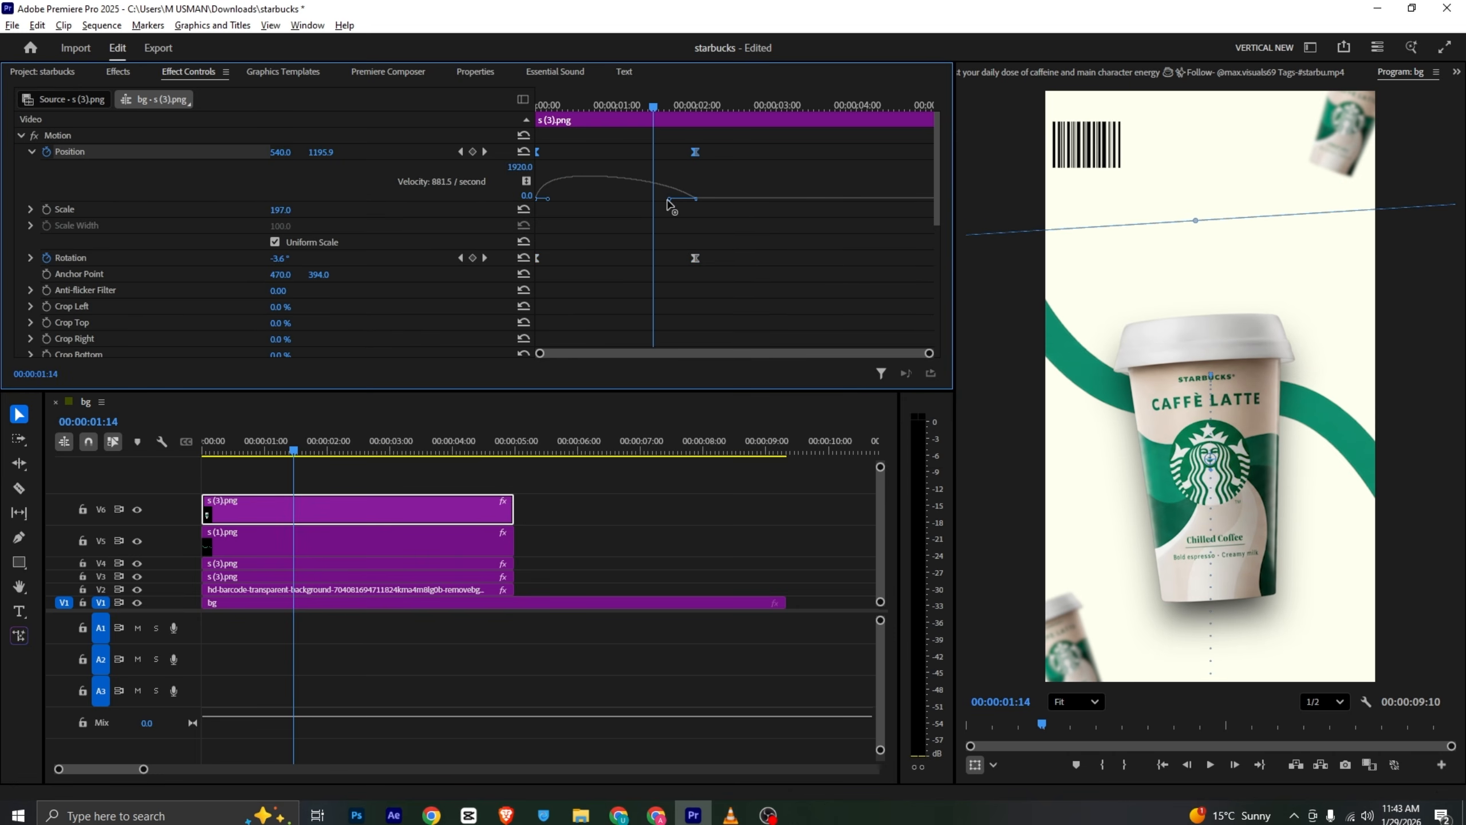
{"action": "left_click_drag", "start_coordinate": [669, 200], "coordinate": [643, 200]}
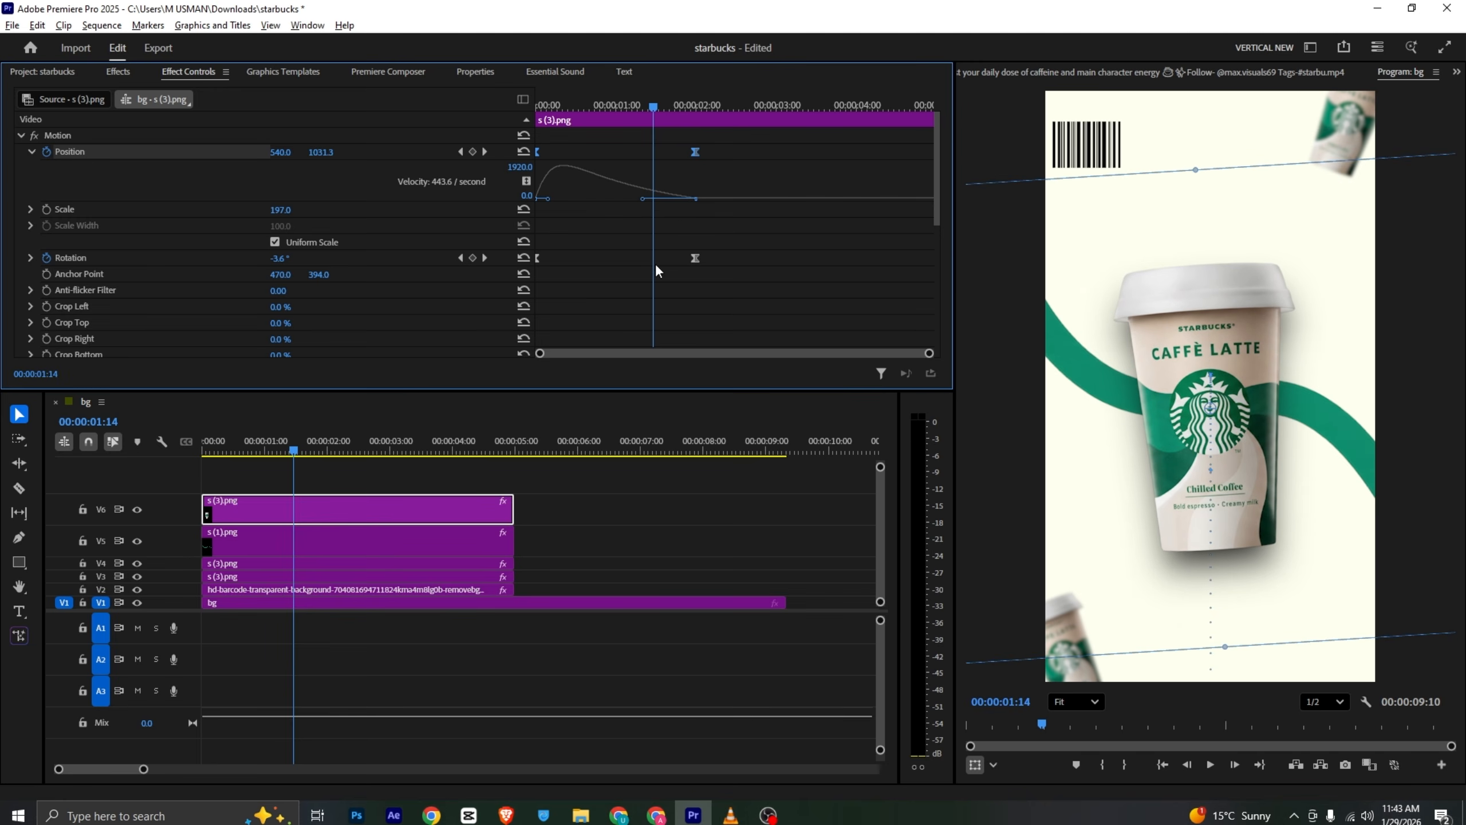
{"action": "left_click_drag", "start_coordinate": [749, 245], "coordinate": [534, 276]}
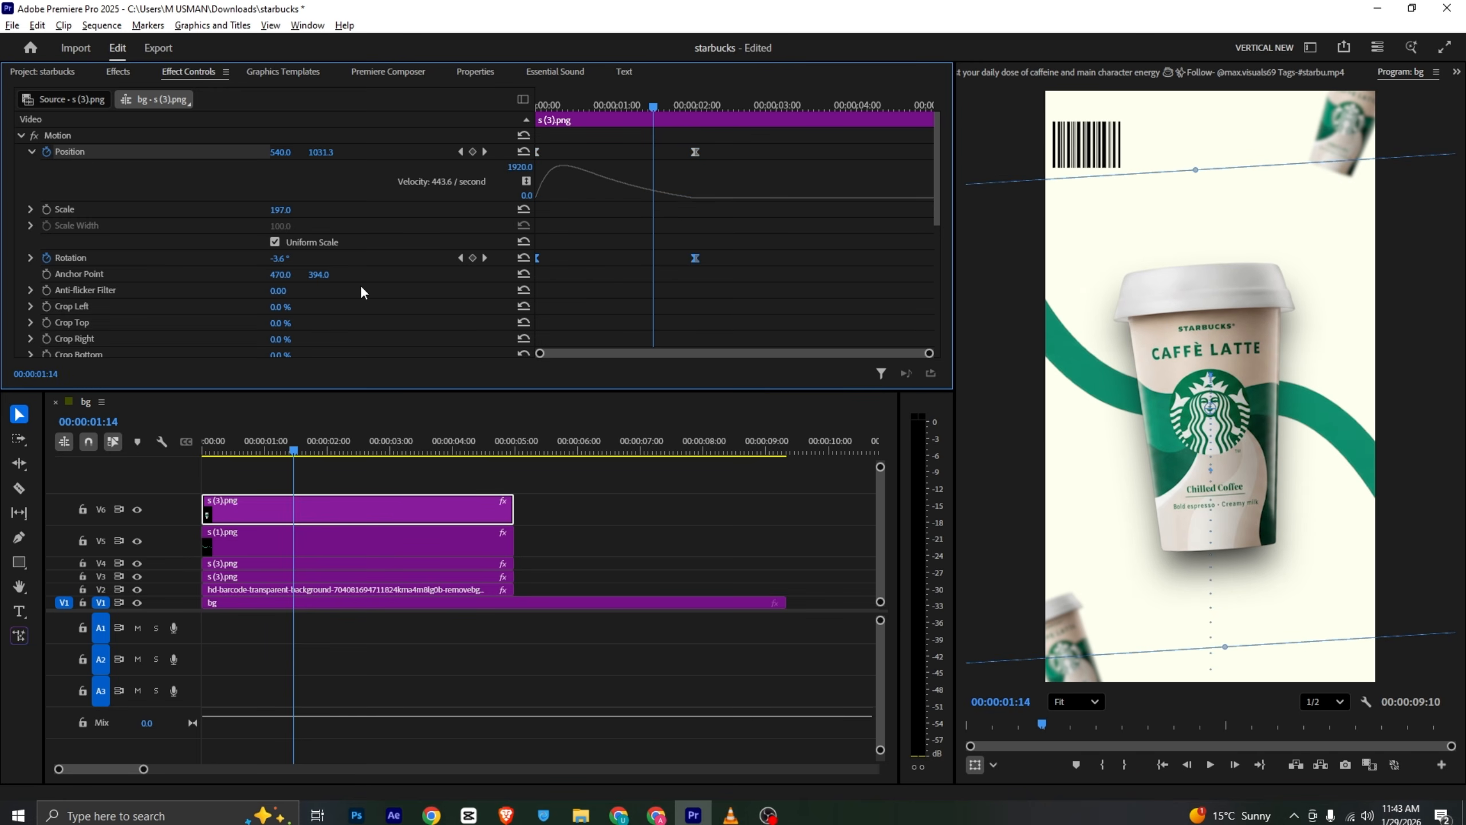
{"action": "left_click", "coordinate": [32, 257]}
{"action": "left_click", "coordinate": [595, 218]}
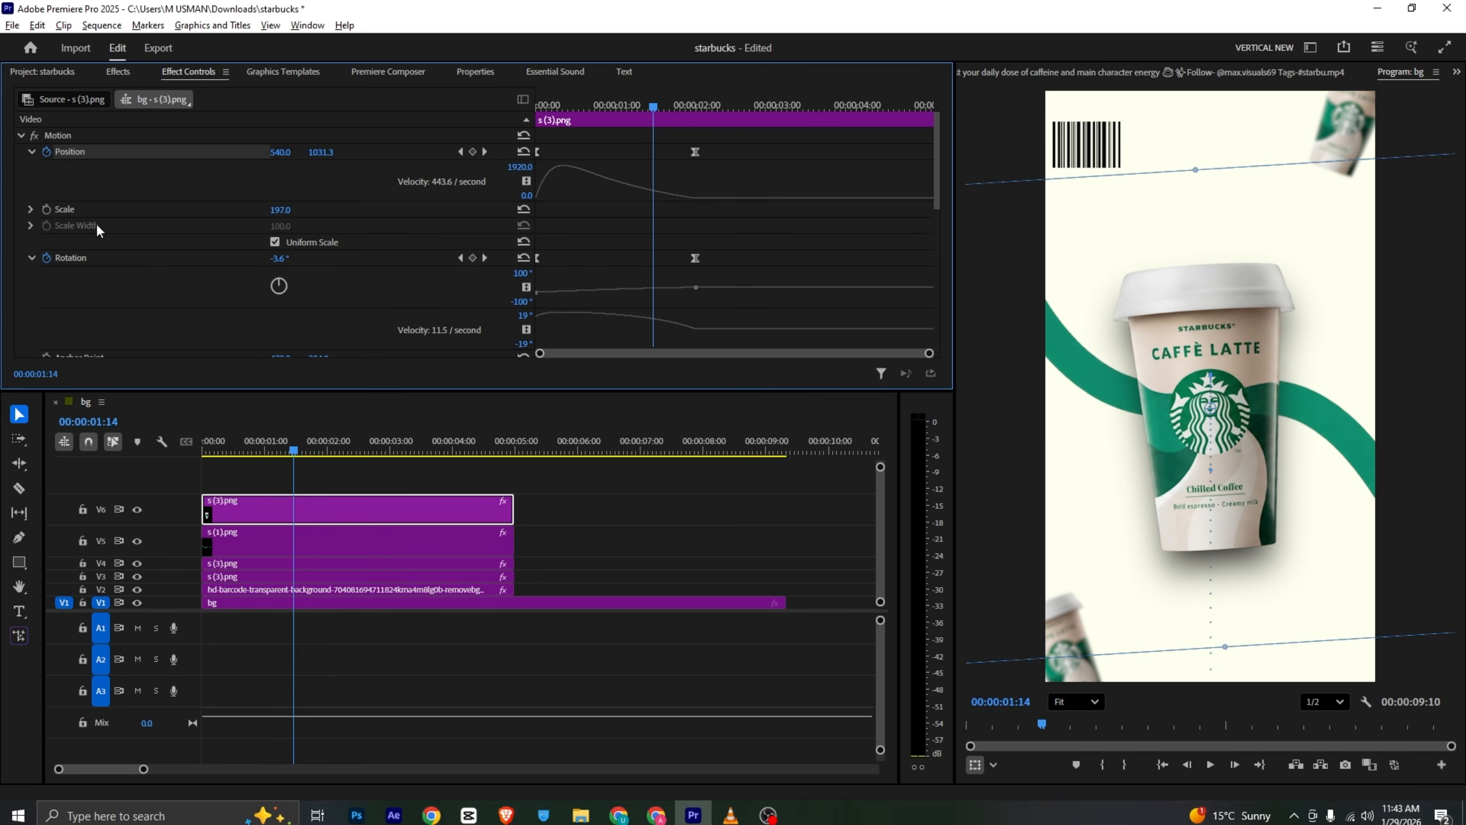
{"action": "left_click", "coordinate": [22, 135]}
- Play back the sequence from the start to preview the cup's eased rise
{"action": "key", "text": "Home"}
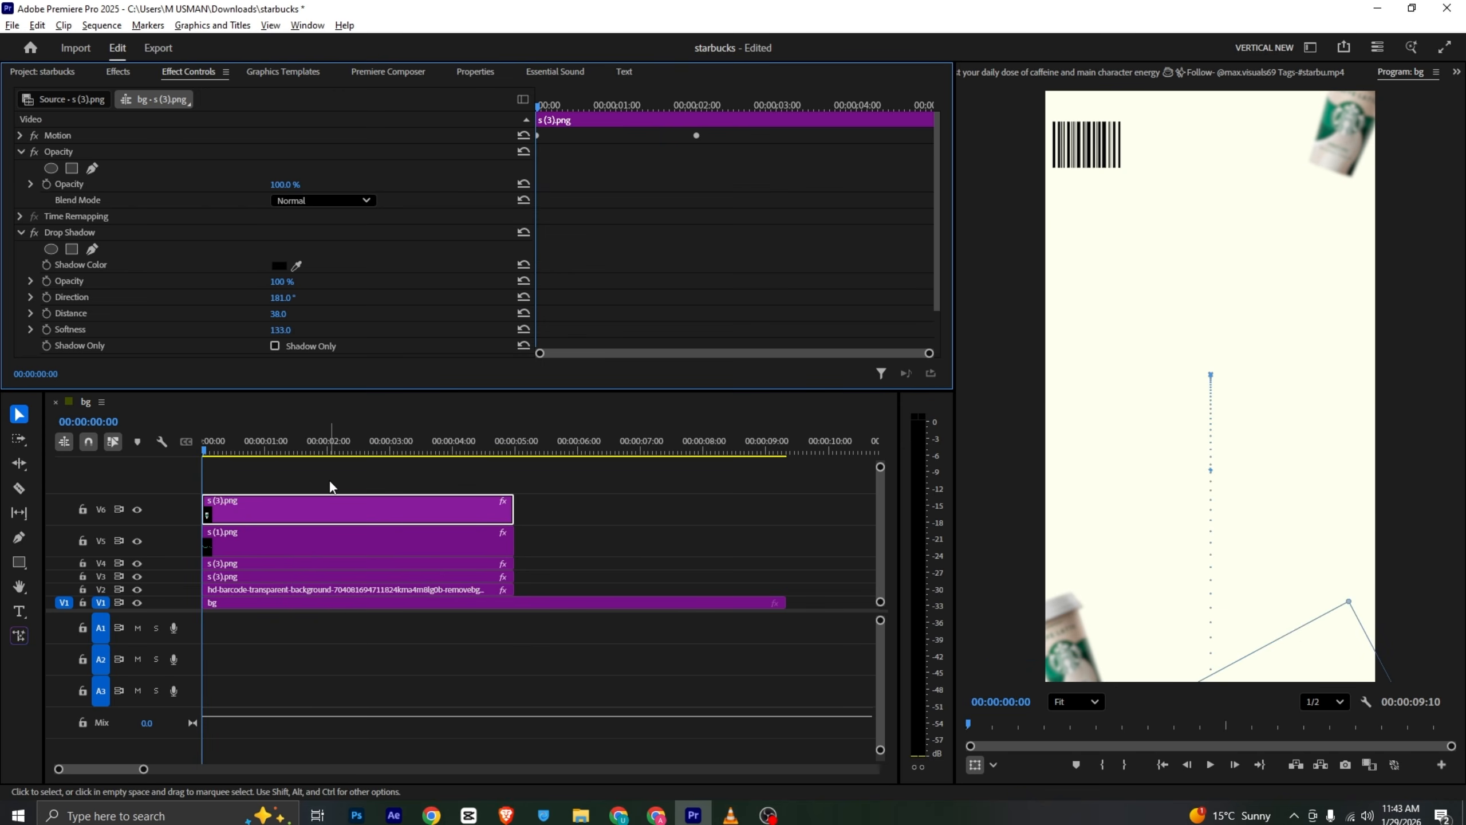
{"action": "left_click", "coordinate": [314, 471]}
{"action": "key", "text": "space"}
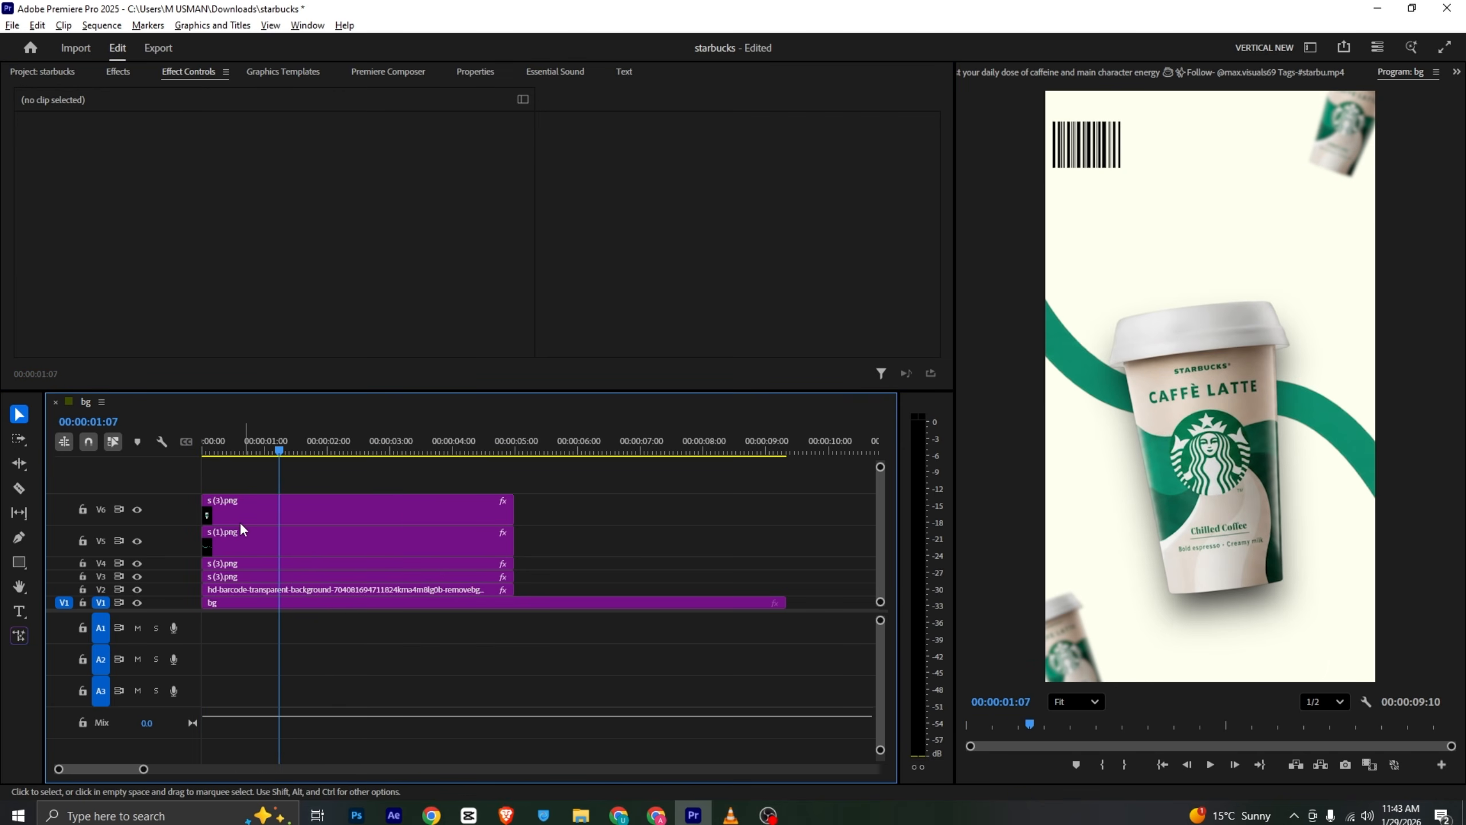
- Shift the green wave's end mask path keyframe later to about 2:13 and play back the result
{"action": "left_click", "coordinate": [242, 526]}
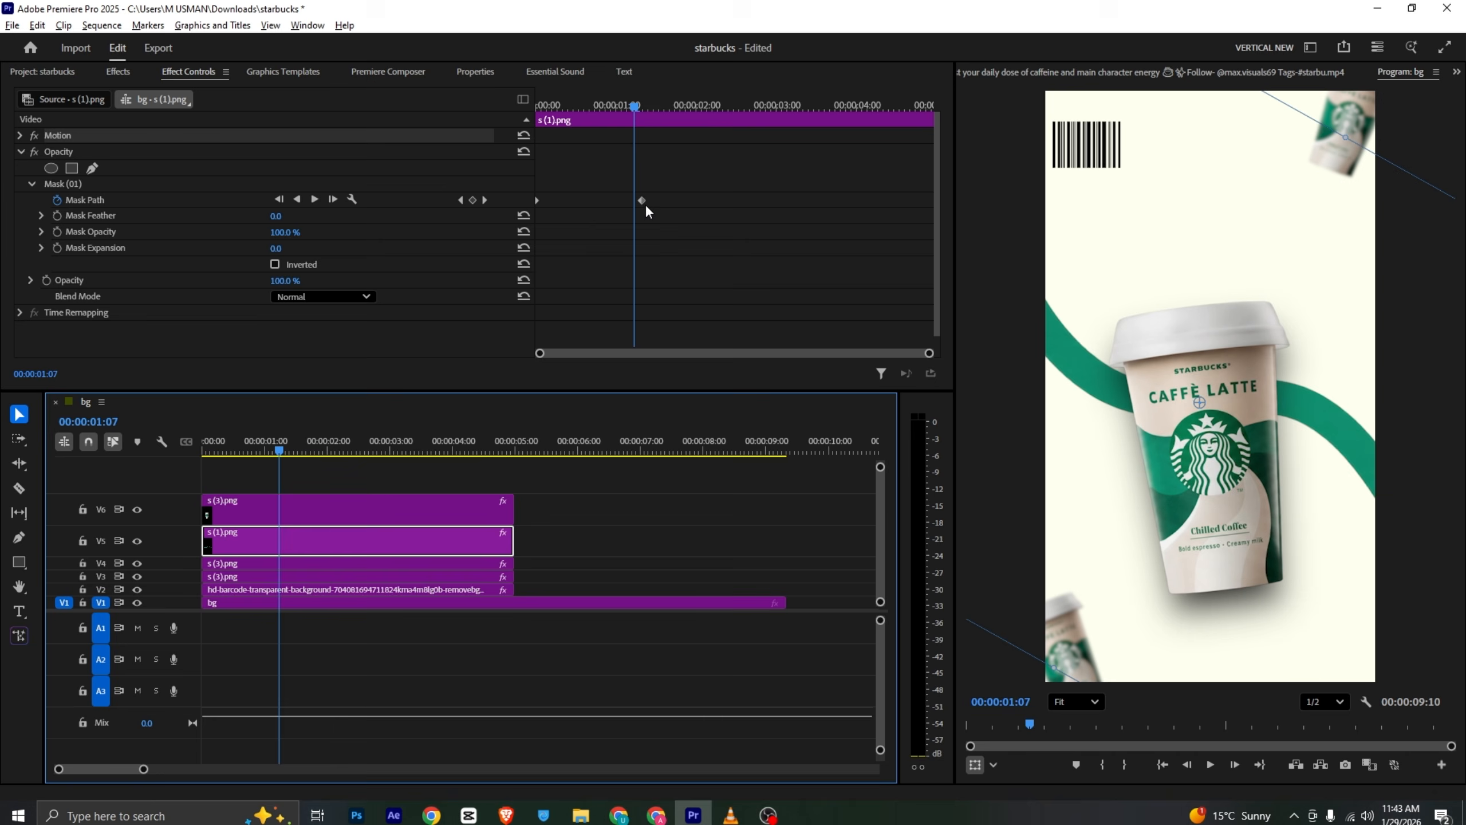
{"action": "left_click_drag", "start_coordinate": [645, 204], "coordinate": [733, 204]}
{"action": "key", "text": "Home"}
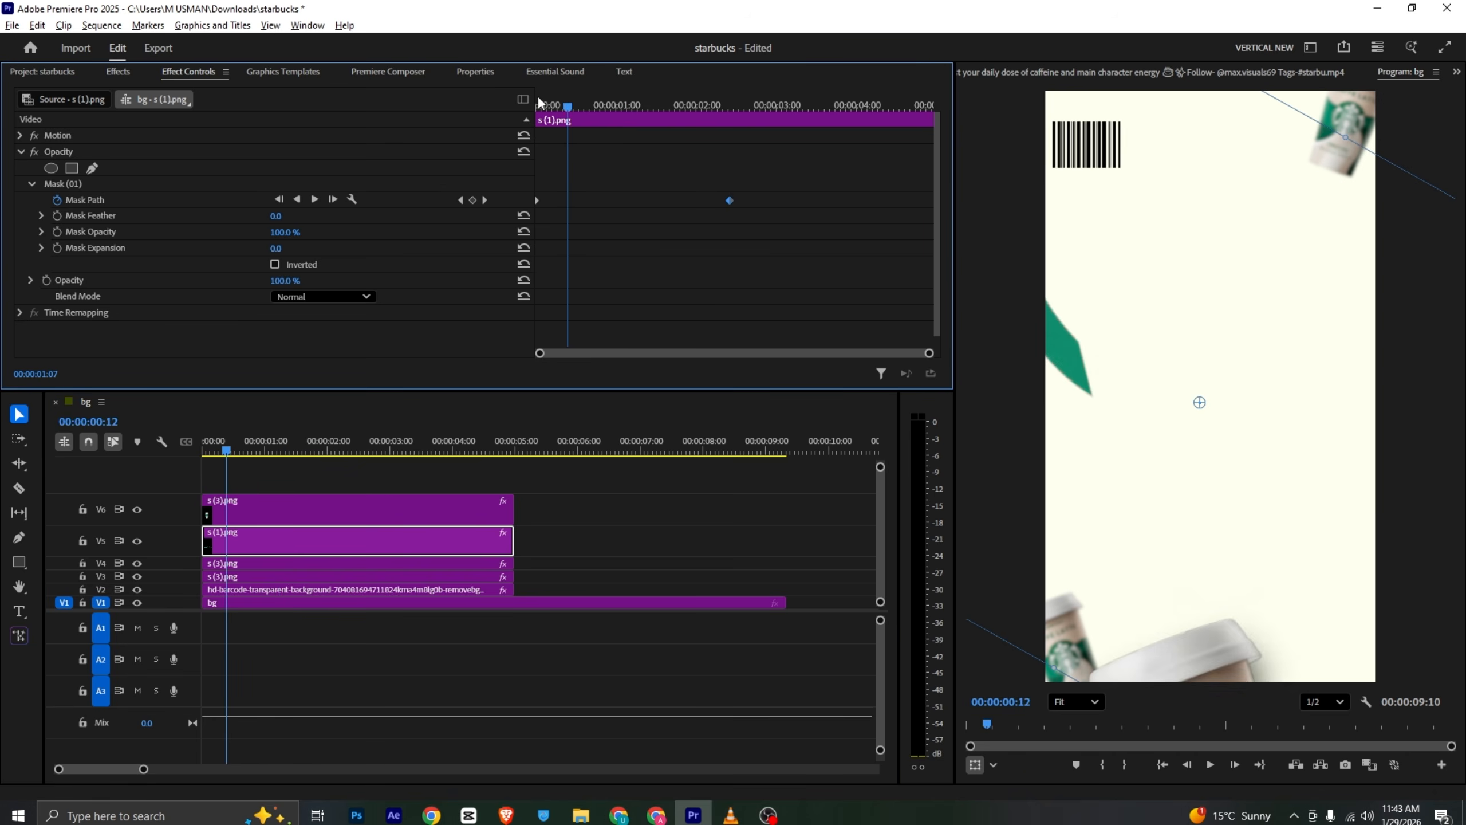
{"action": "key", "text": "space"}
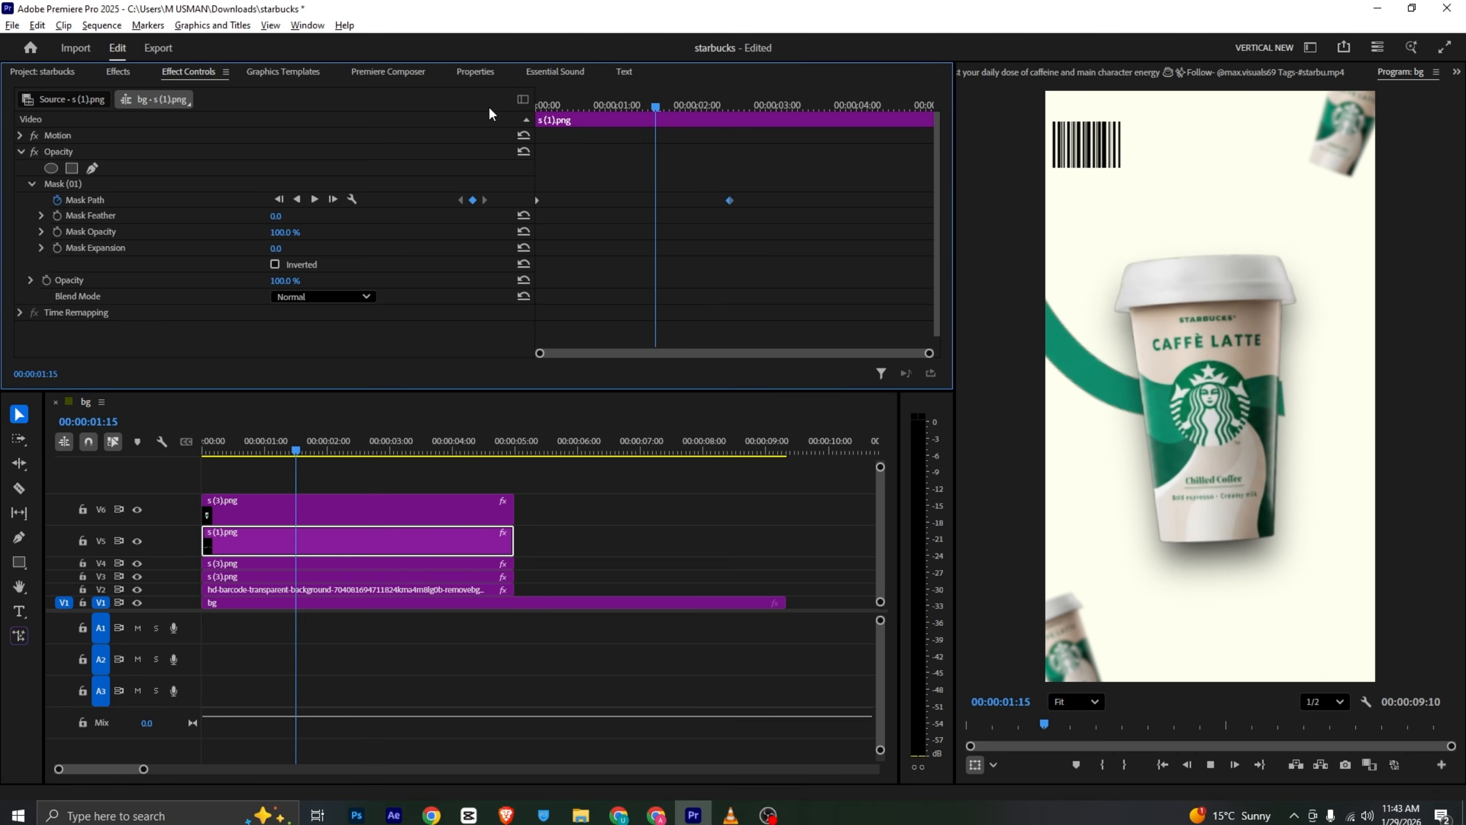
{"action": "key", "text": "space"}
{"action": "left_click", "coordinate": [653, 513]}
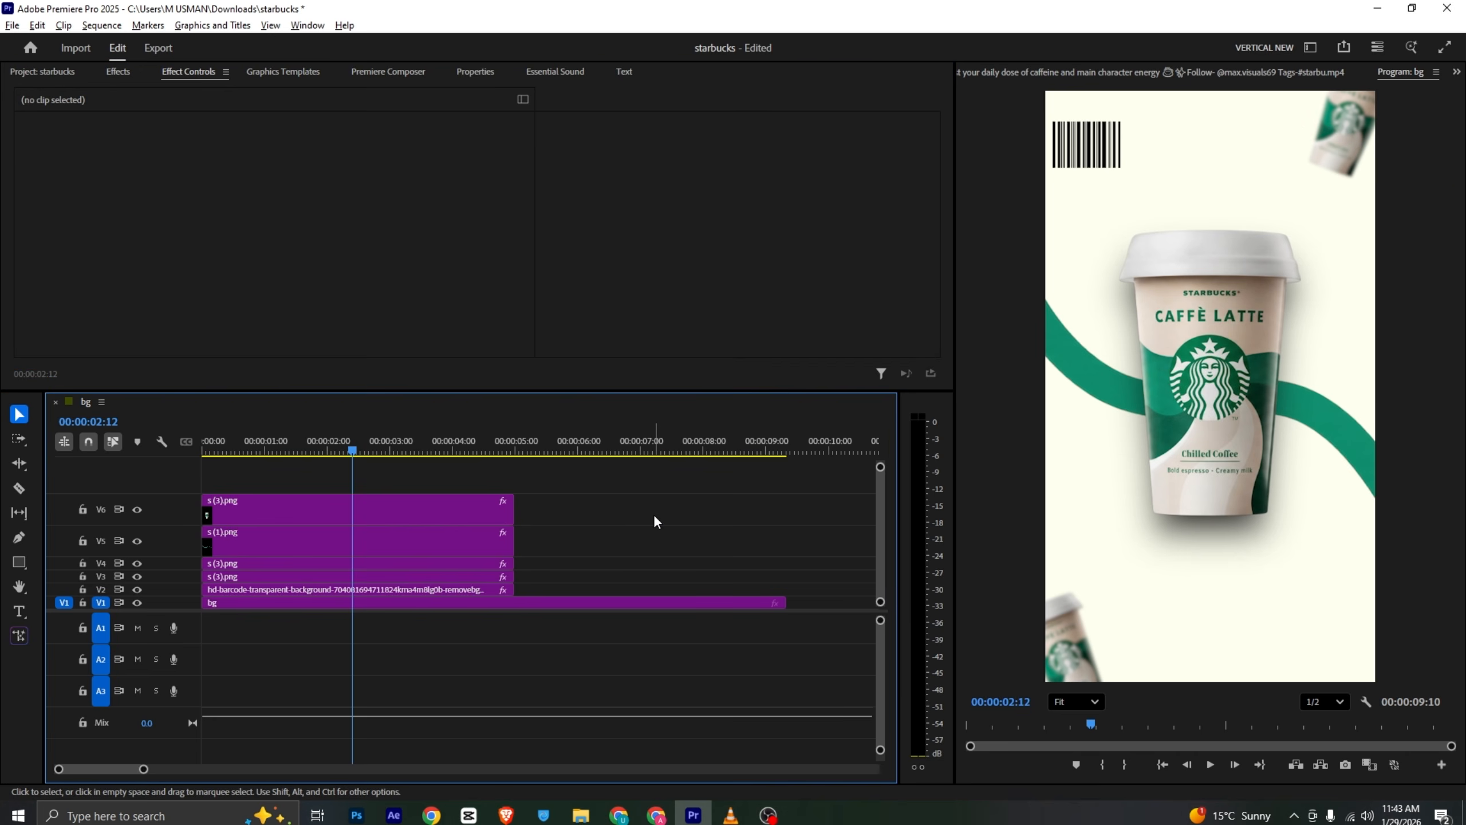
- Compare the sequence with the reference video and browse Premiere Composer's Text Presets
{"action": "left_click", "coordinate": [731, 814]}
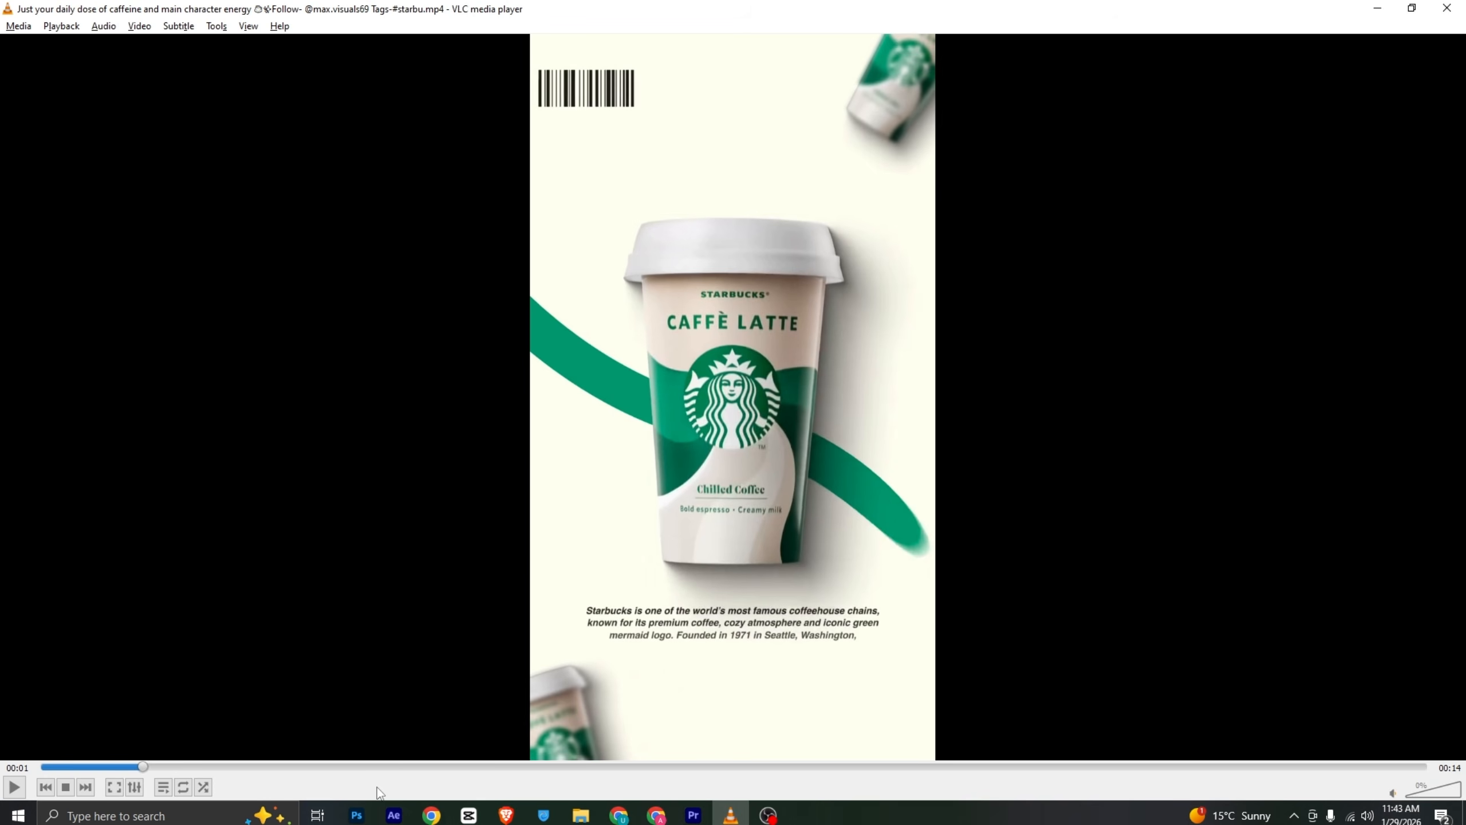
{"action": "left_click", "coordinate": [693, 814]}
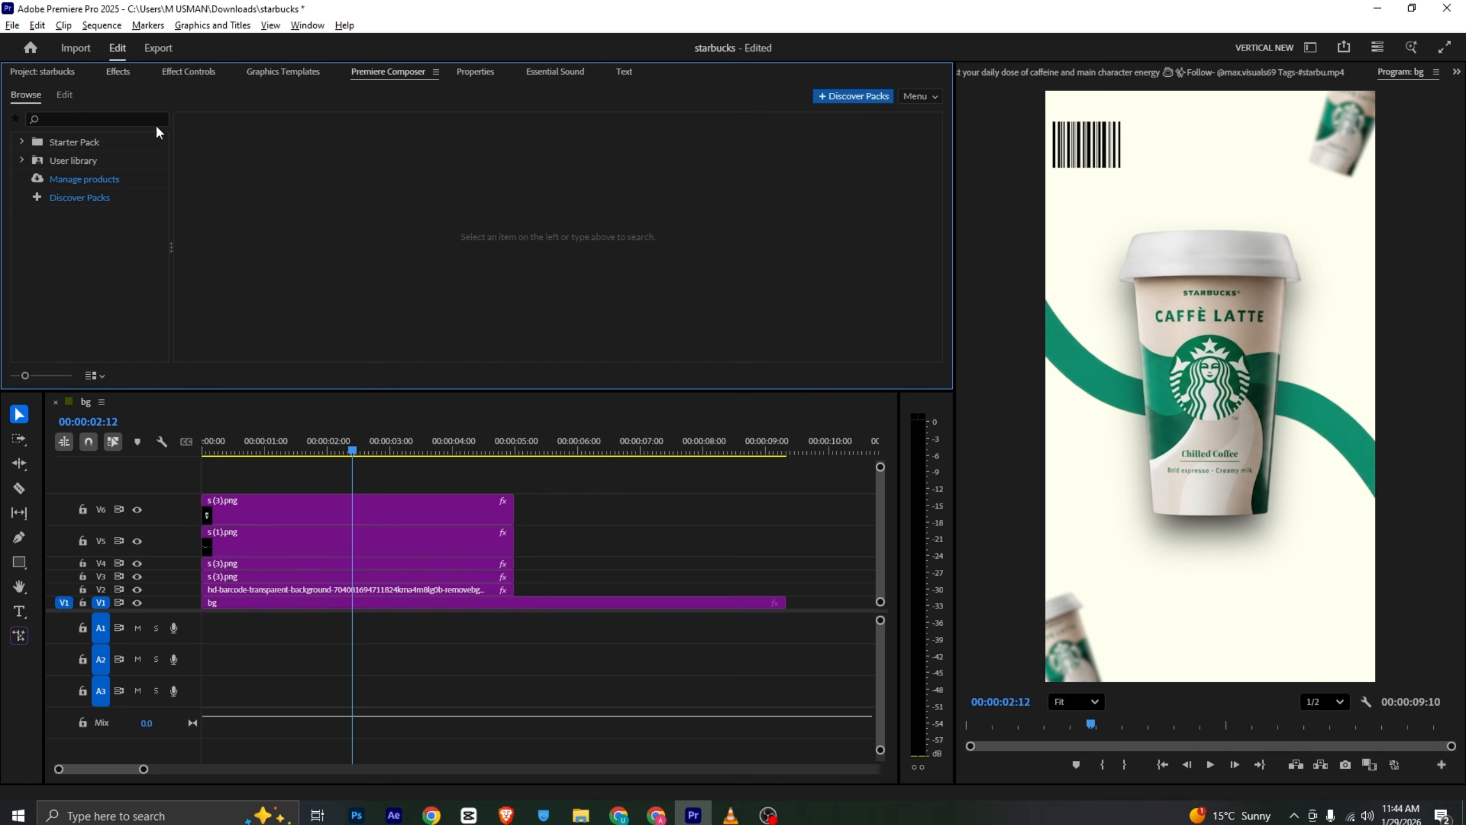
{"action": "left_click", "coordinate": [22, 141]}
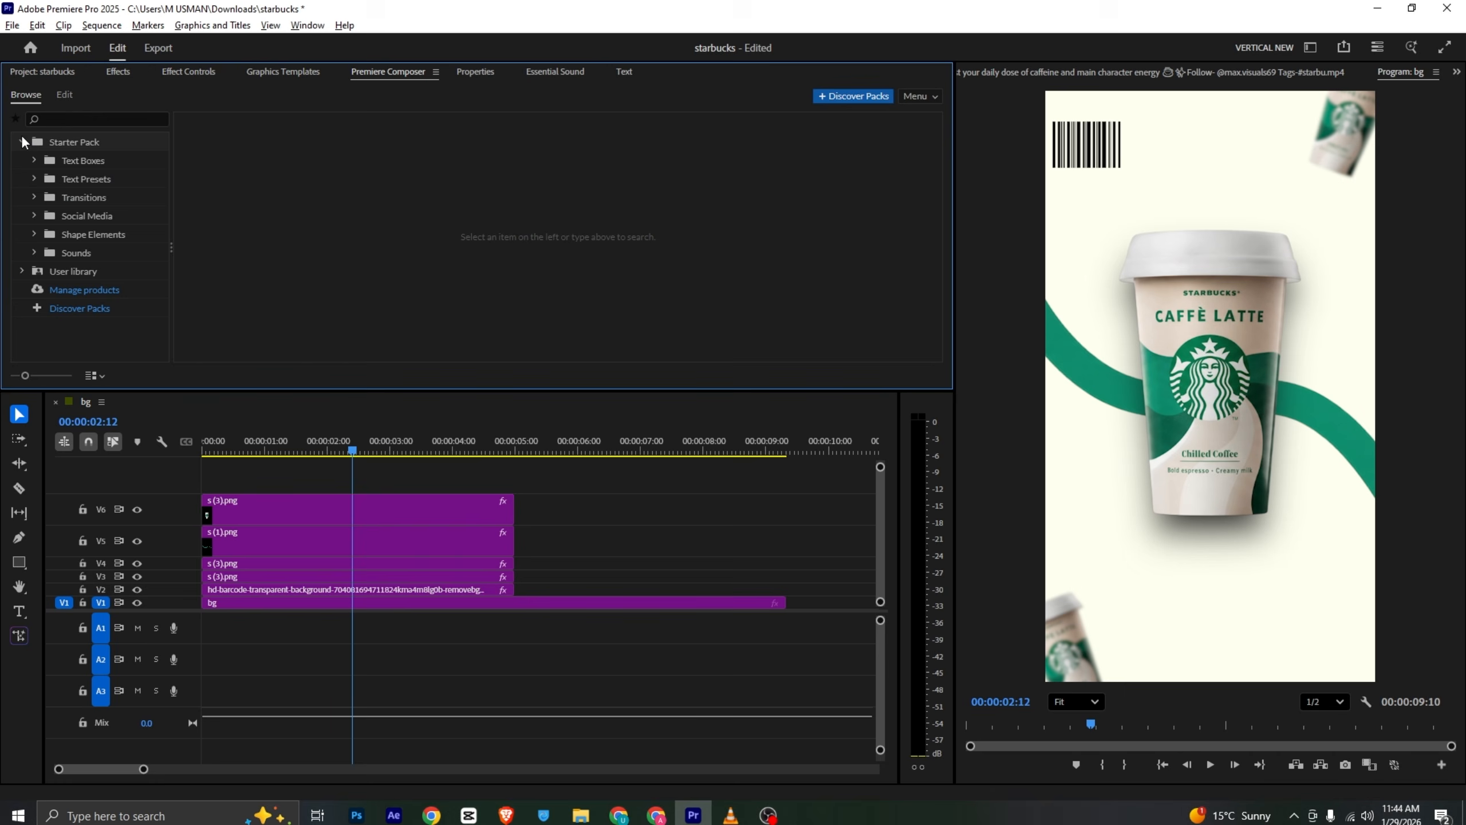
{"action": "left_click", "coordinate": [81, 180]}
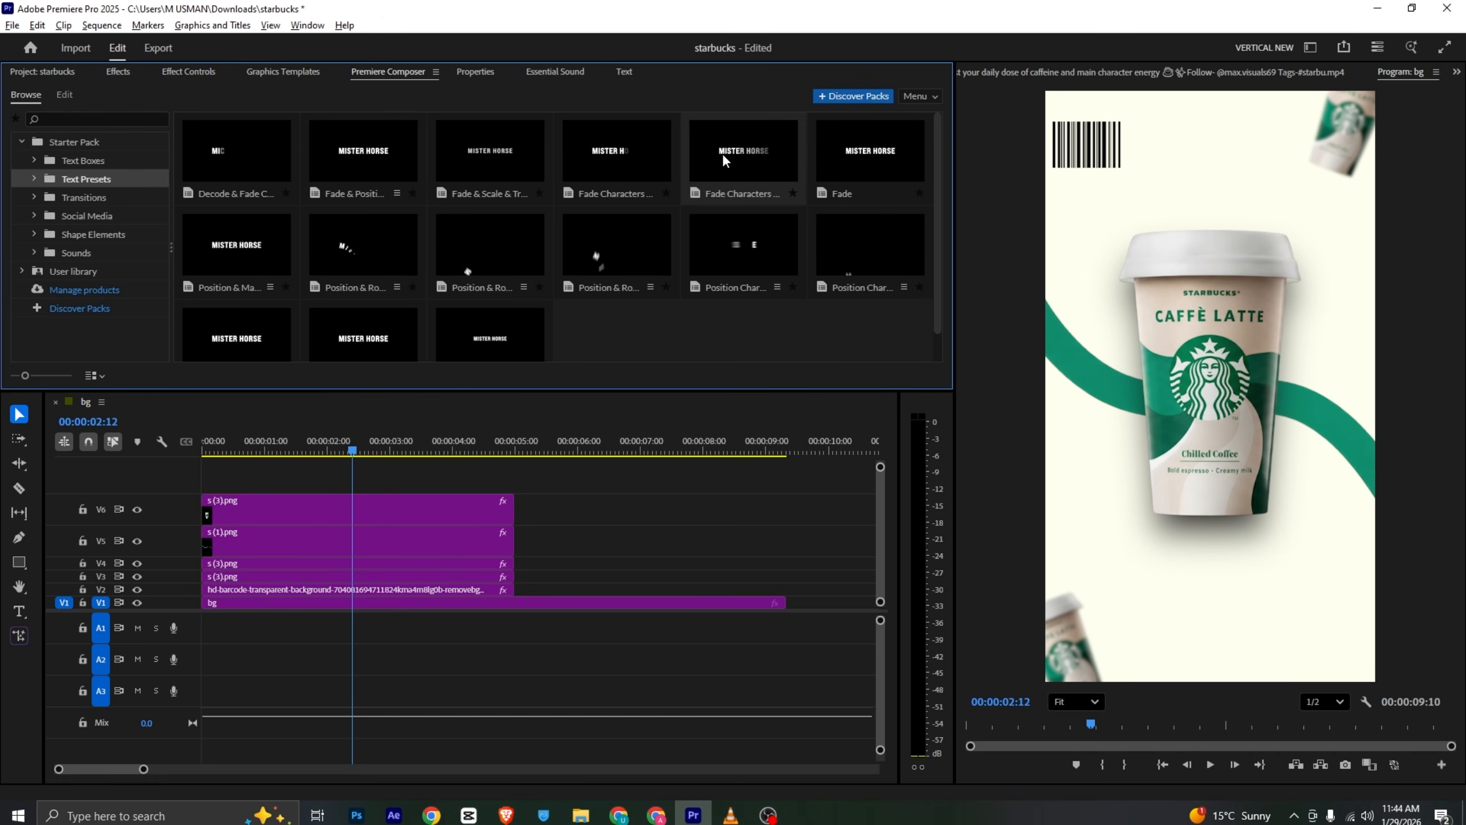
{"action": "left_click", "coordinate": [731, 815]}
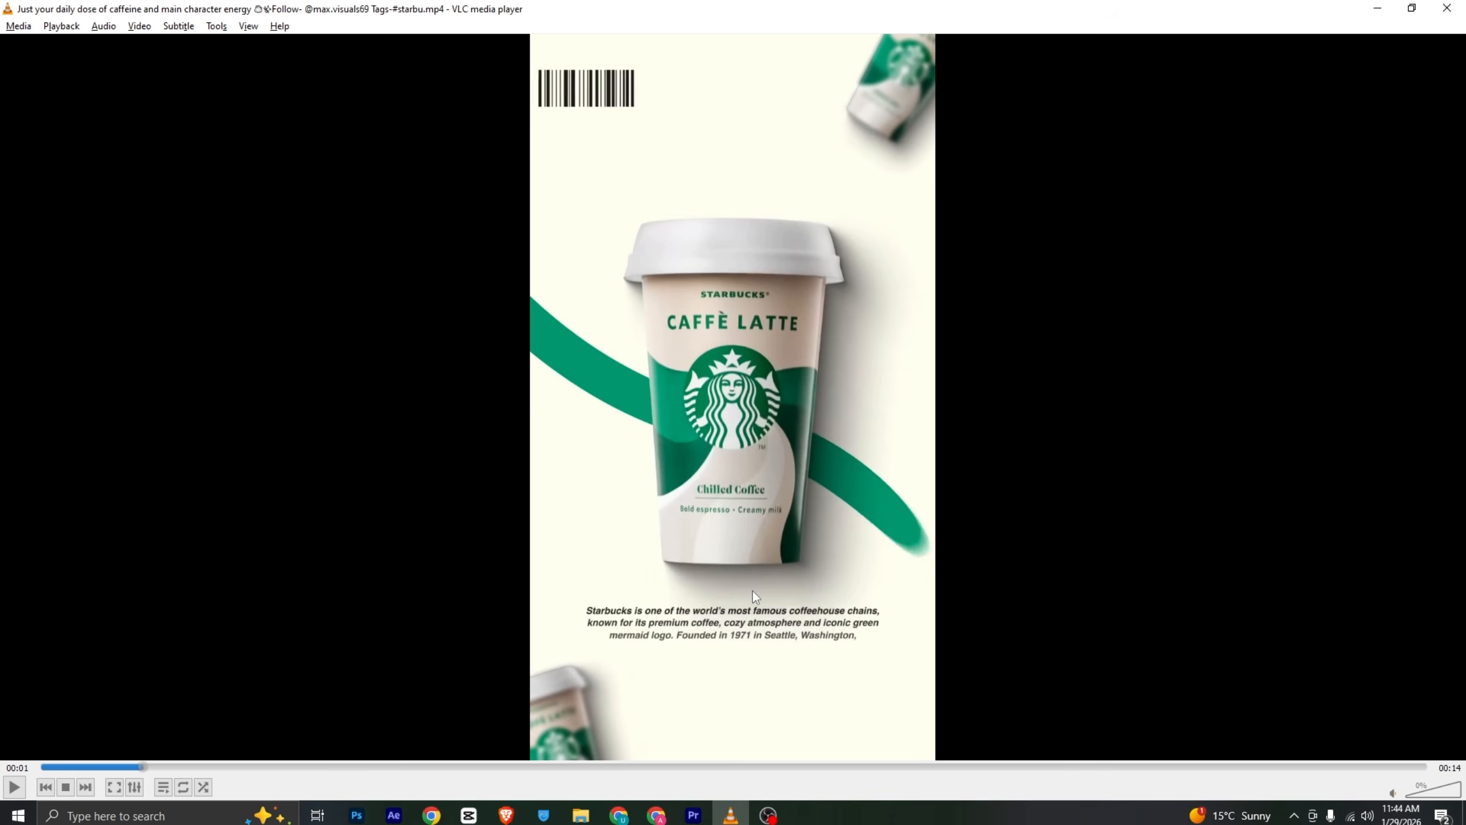
{"action": "left_click", "coordinate": [731, 815]}
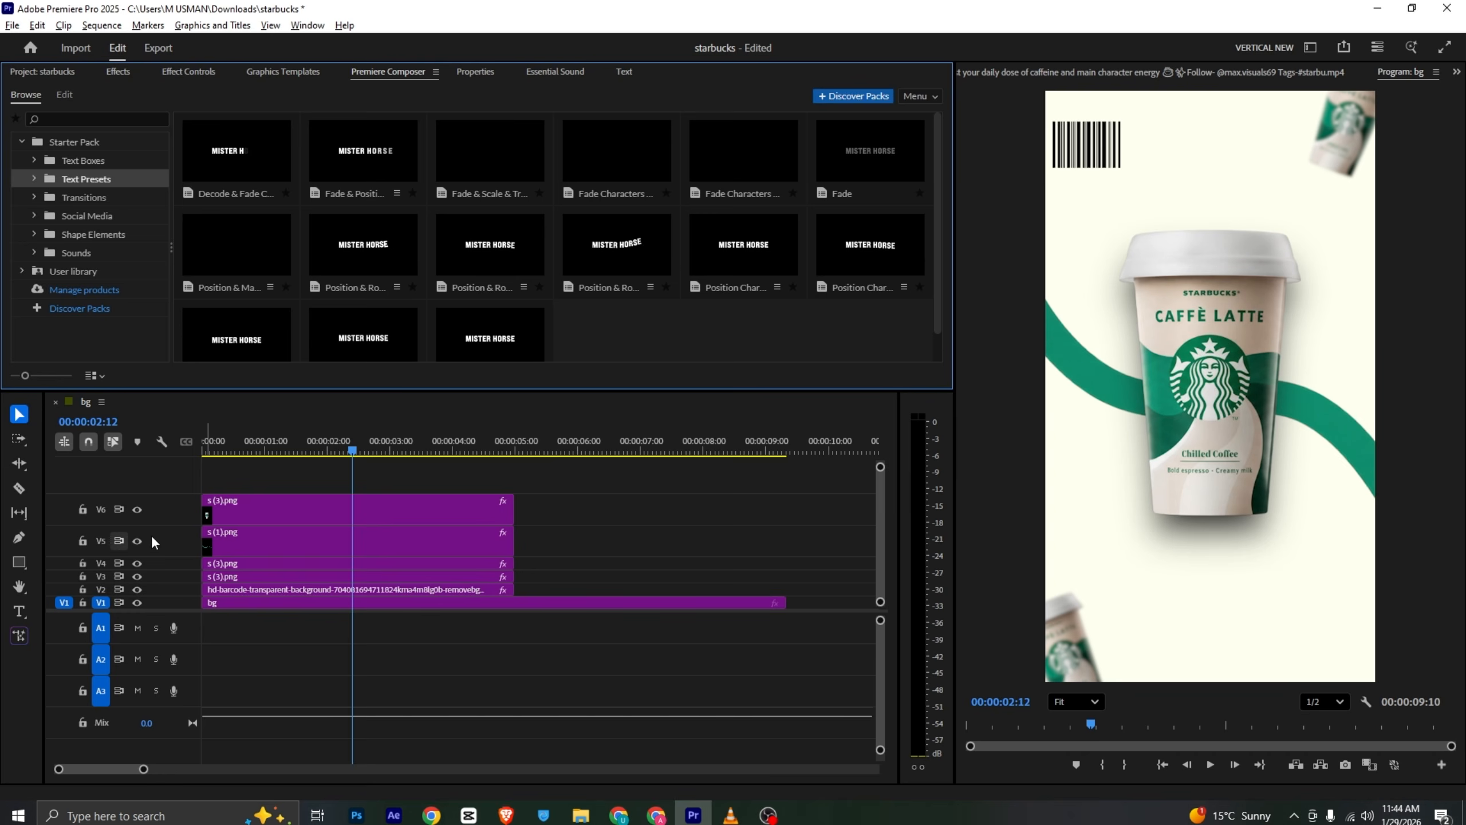
- Nest all clips above the background track into a single nested sequence
{"action": "left_click_drag", "start_coordinate": [533, 470], "coordinate": [316, 597]}
{"action": "right_click", "coordinate": [316, 596]}
{"action": "left_click", "coordinate": [410, 448]}
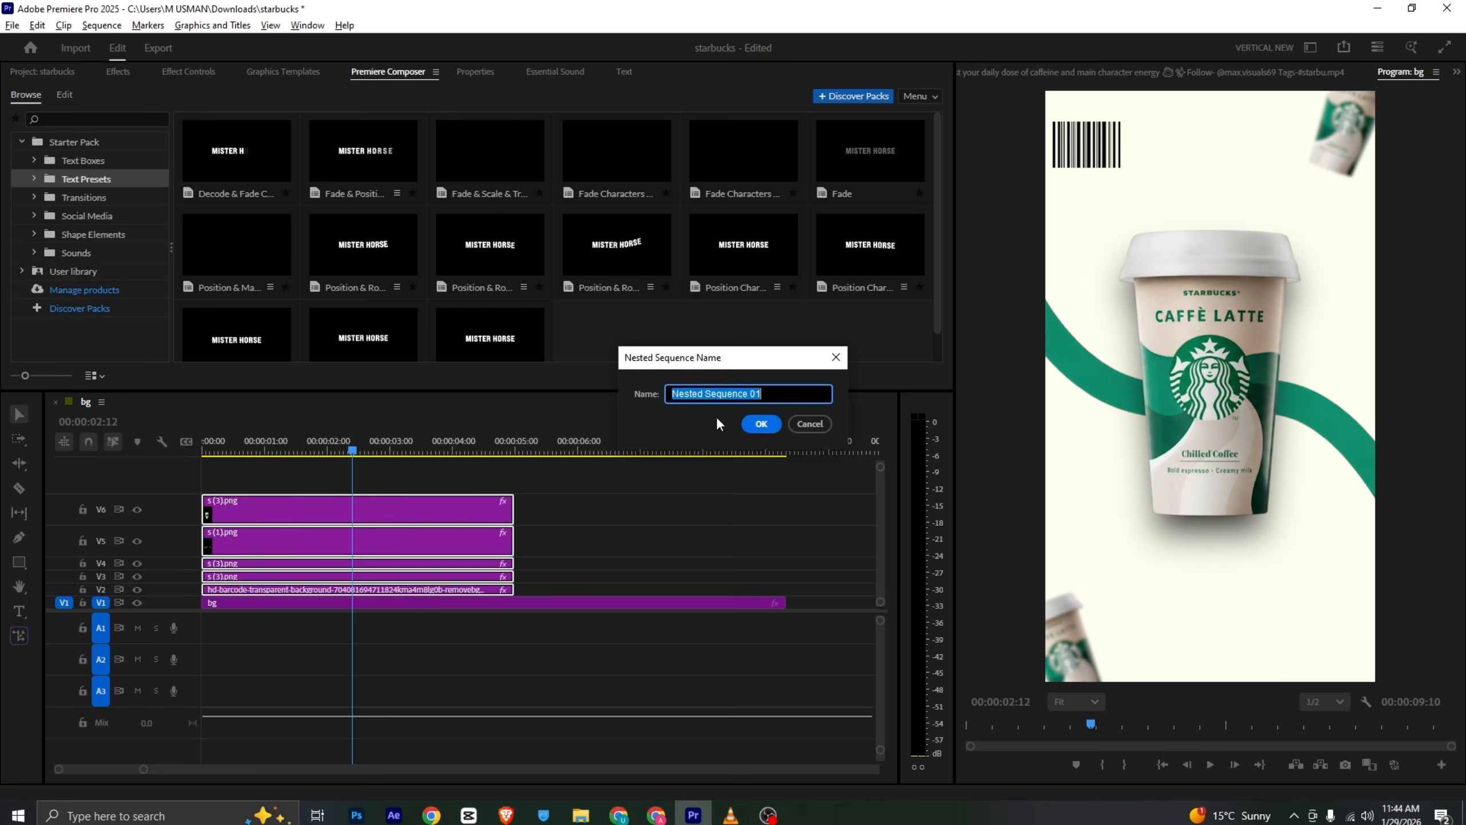
{"action": "left_click", "coordinate": [760, 422]}
{"action": "left_click", "coordinate": [324, 592]}
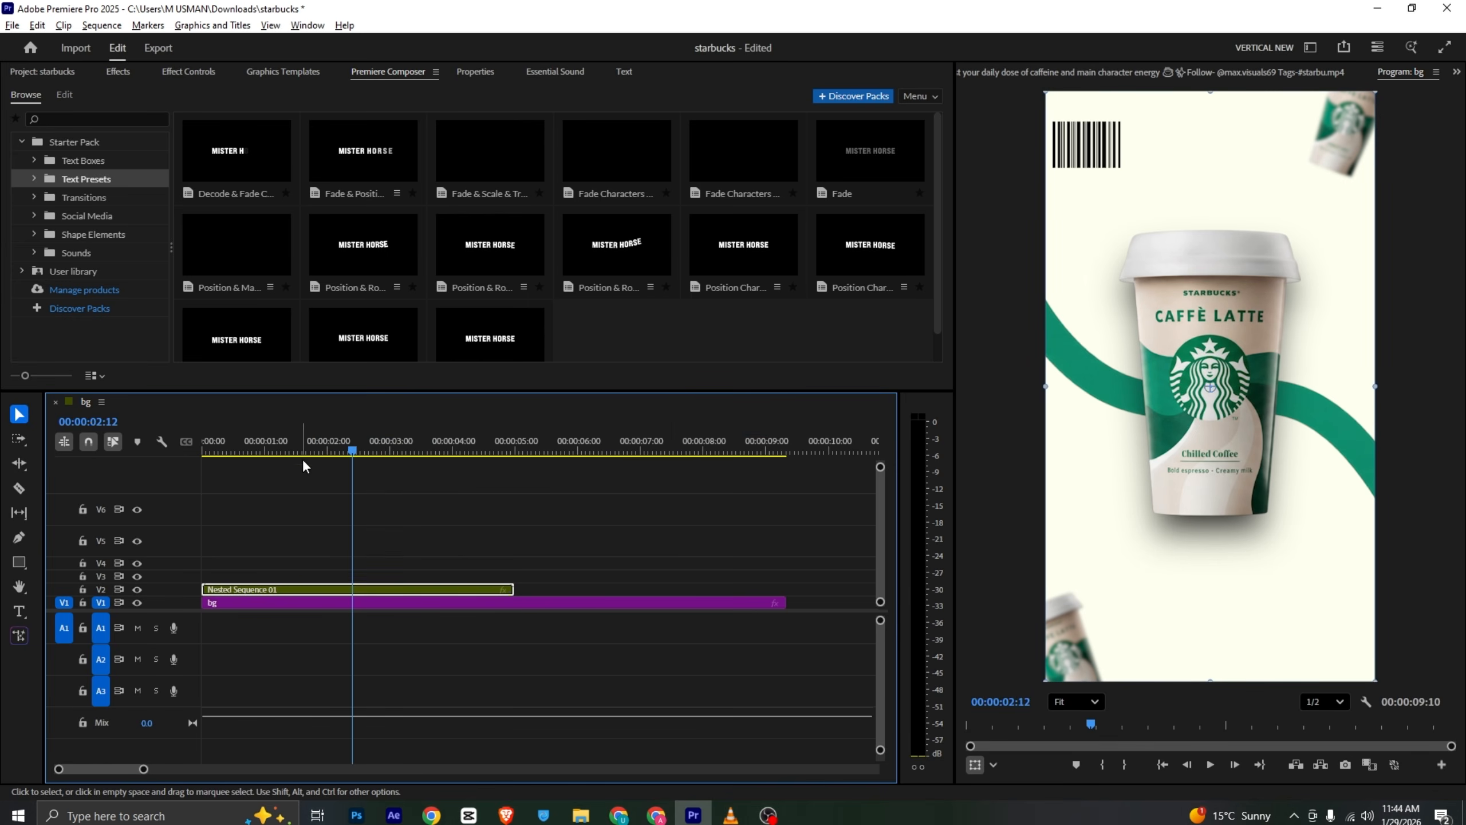
- Animate the nested sequence's scale from slightly enlarged at the start to 100% at about 0:25, and save the project
{"action": "left_click", "coordinate": [317, 445]}
{"action": "left_click_drag", "start_coordinate": [318, 446], "coordinate": [254, 460]}
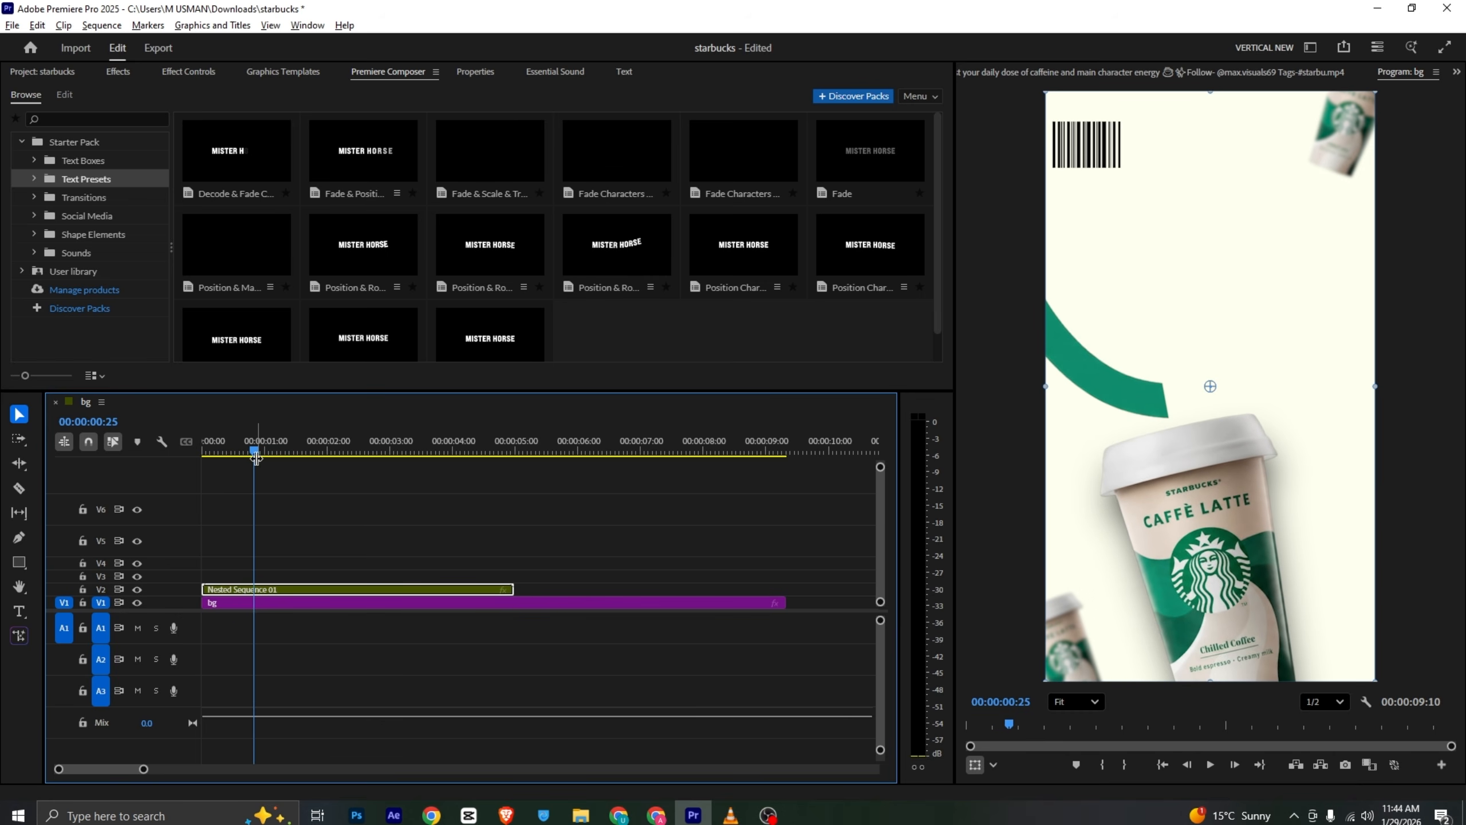
{"action": "left_click", "coordinate": [195, 74]}
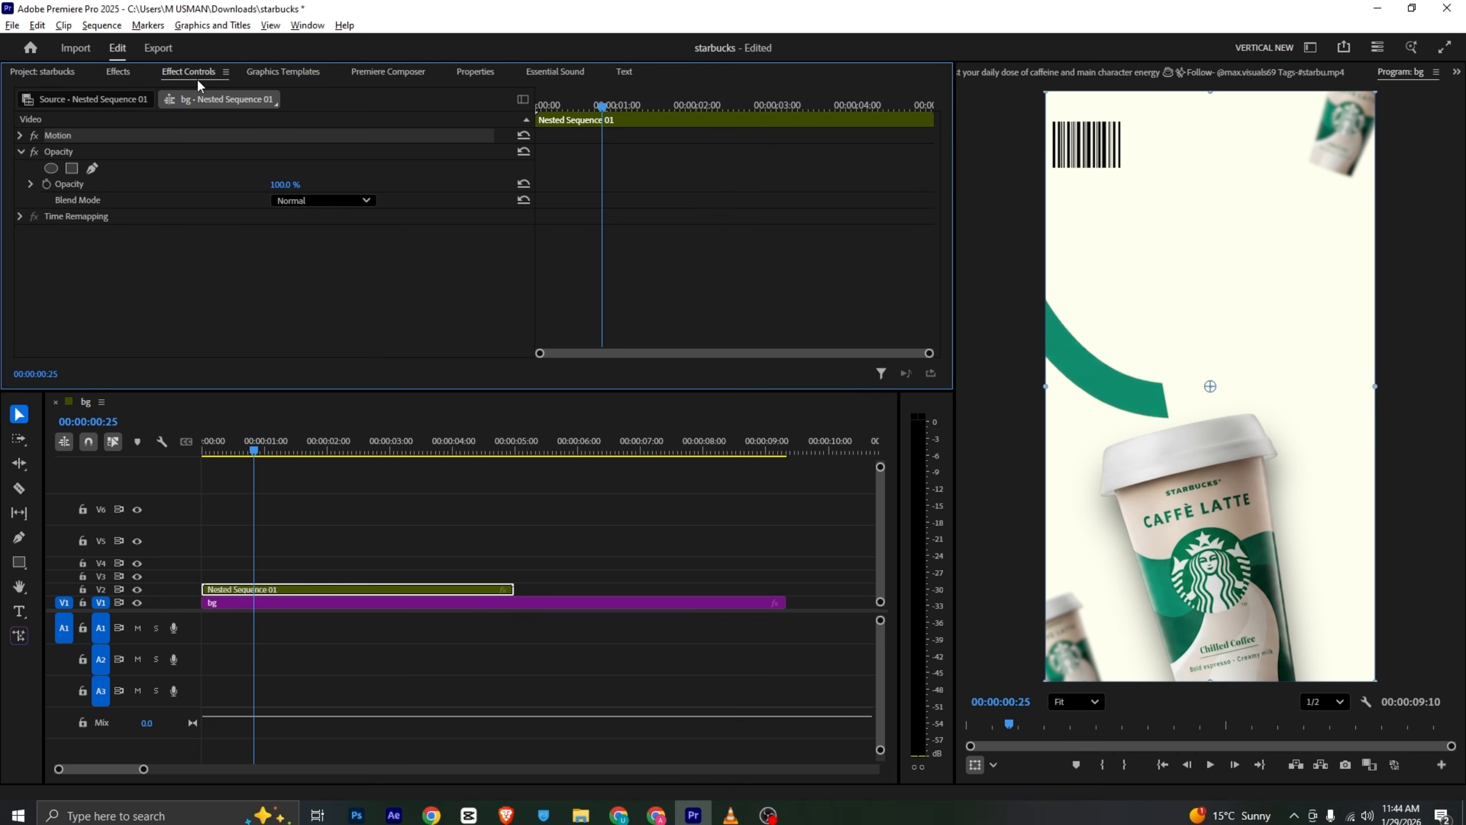
{"action": "left_click", "coordinate": [19, 135]}
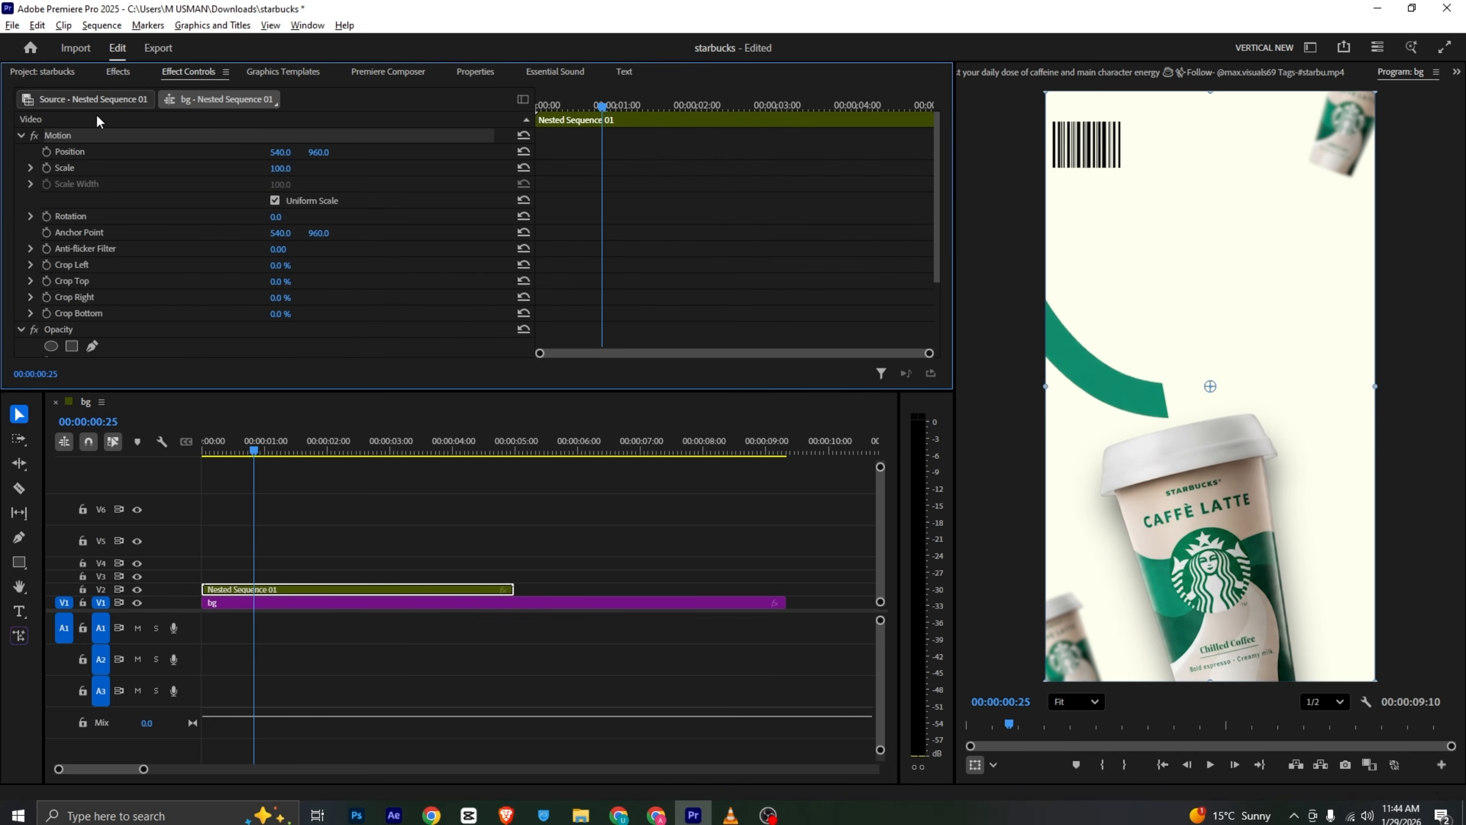
{"action": "left_click", "coordinate": [54, 170]}
{"action": "left_click_drag", "start_coordinate": [607, 112], "coordinate": [514, 113]}
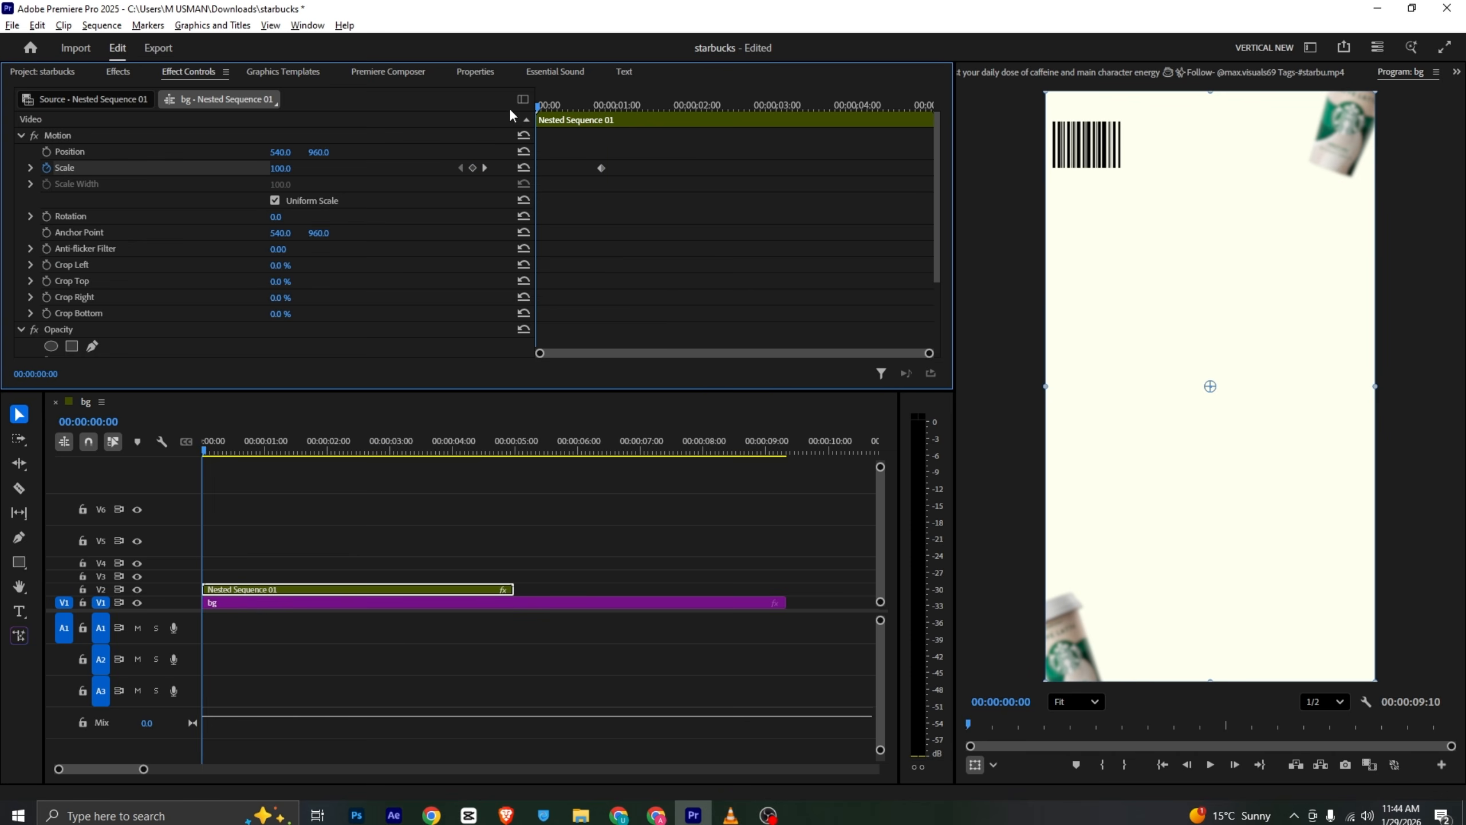
{"action": "left_click_drag", "start_coordinate": [281, 168], "coordinate": [296, 168]}
{"action": "key", "text": "ctrl+s"}
{"action": "key", "text": "space"}
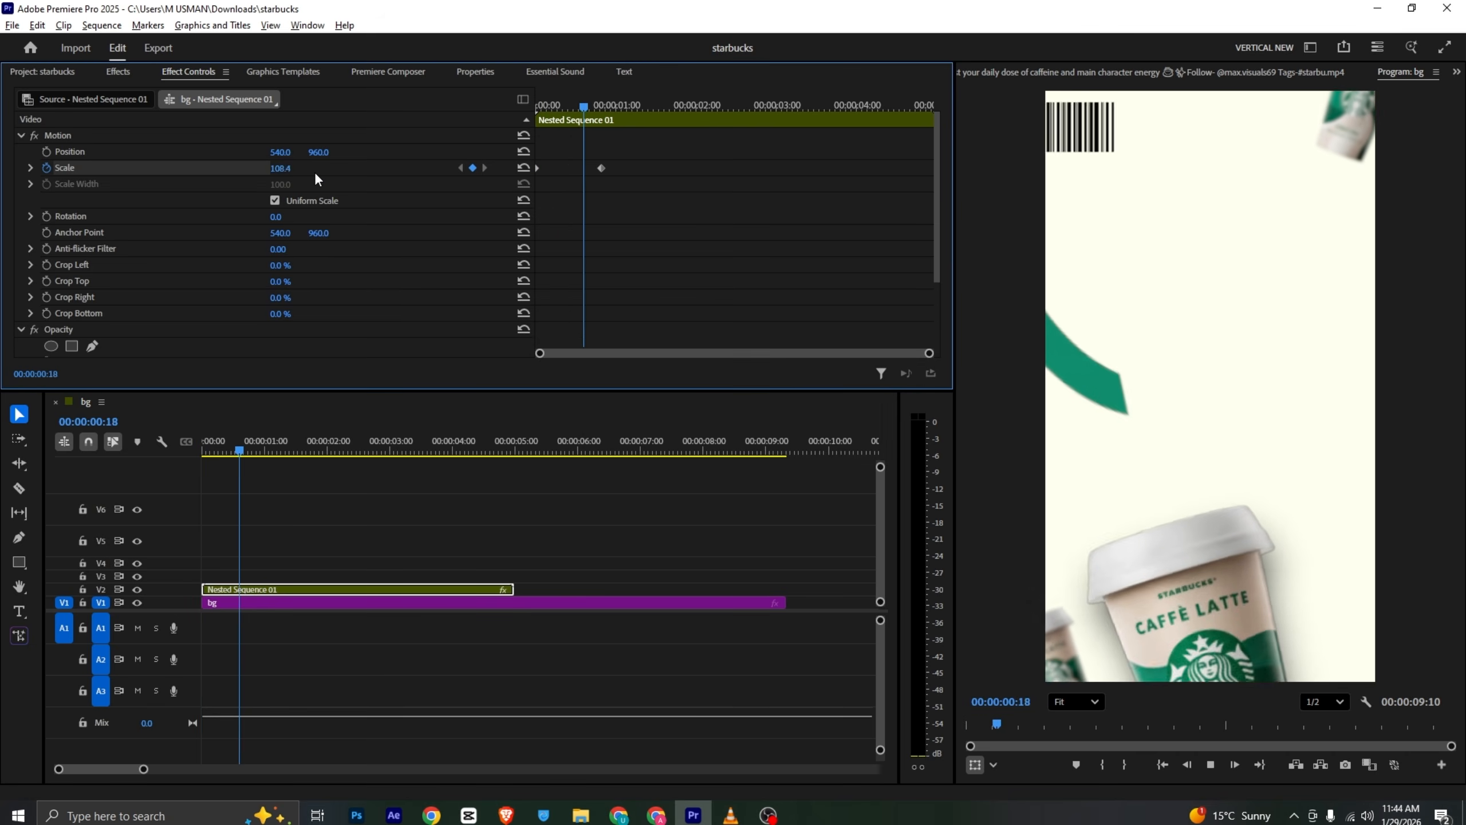
{"action": "key", "text": "space"}
- Move the nested sequence's 100% scale keyframe to about 1:06 and preview the zoom
{"action": "left_click_drag", "start_coordinate": [602, 165], "coordinate": [631, 169]}
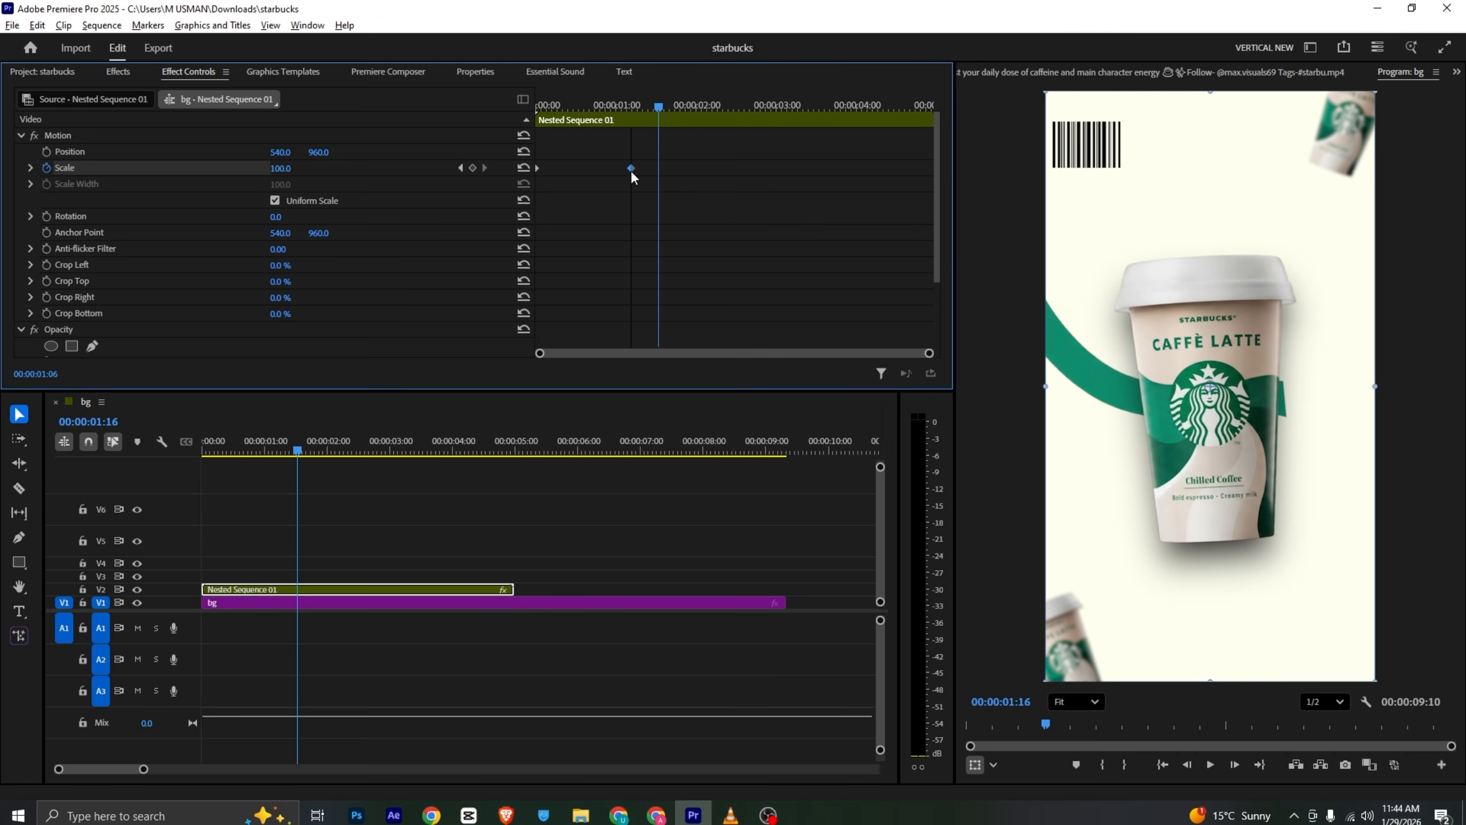
{"action": "key", "text": "Home"}
{"action": "key", "text": "space"}
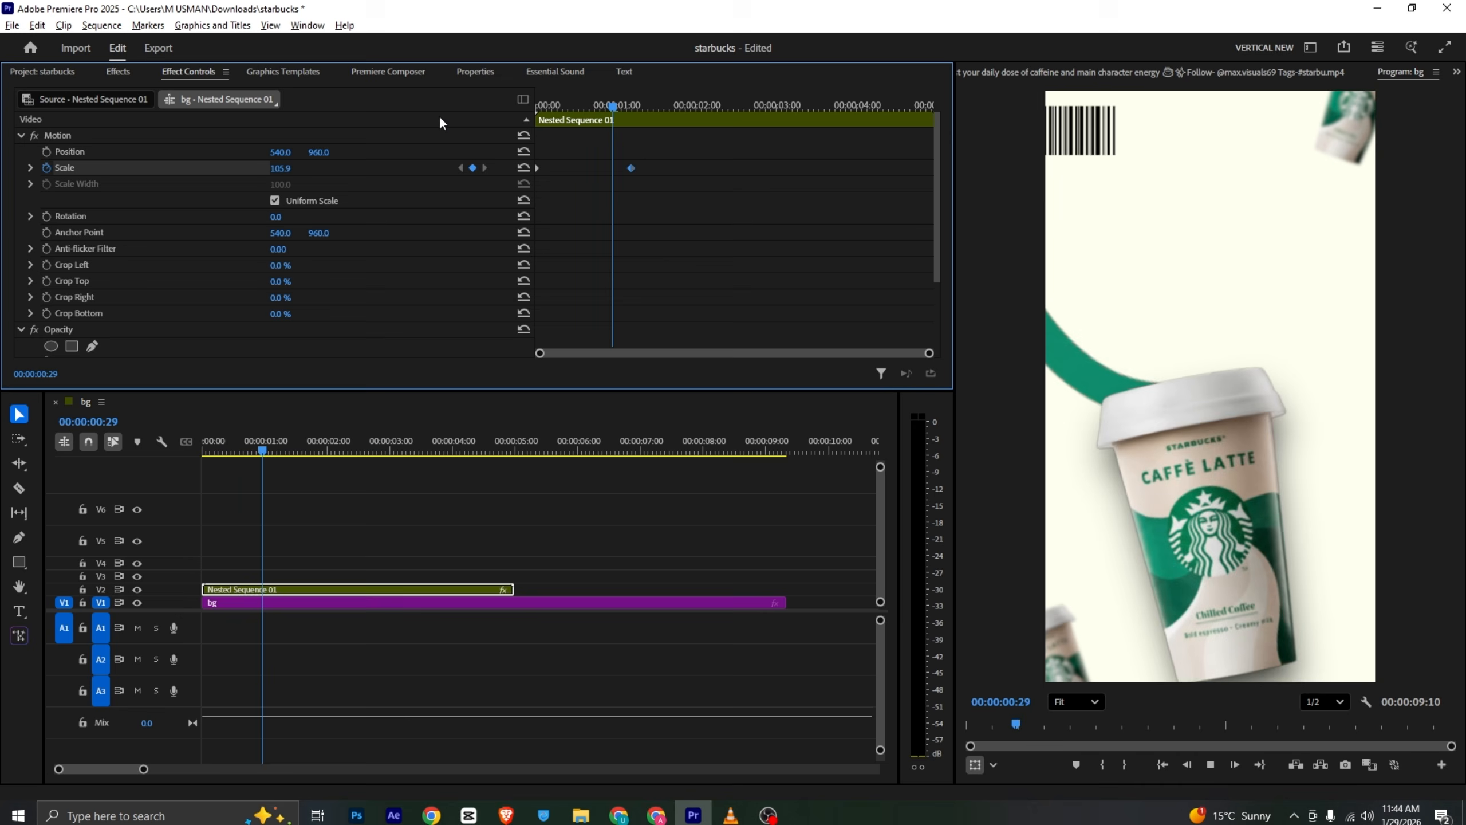
{"action": "key", "text": "space"}
- Apply temporal easing to both scale keyframes of the nested sequence and play back the sequence
{"action": "left_click_drag", "start_coordinate": [611, 157], "coordinate": [537, 197]}
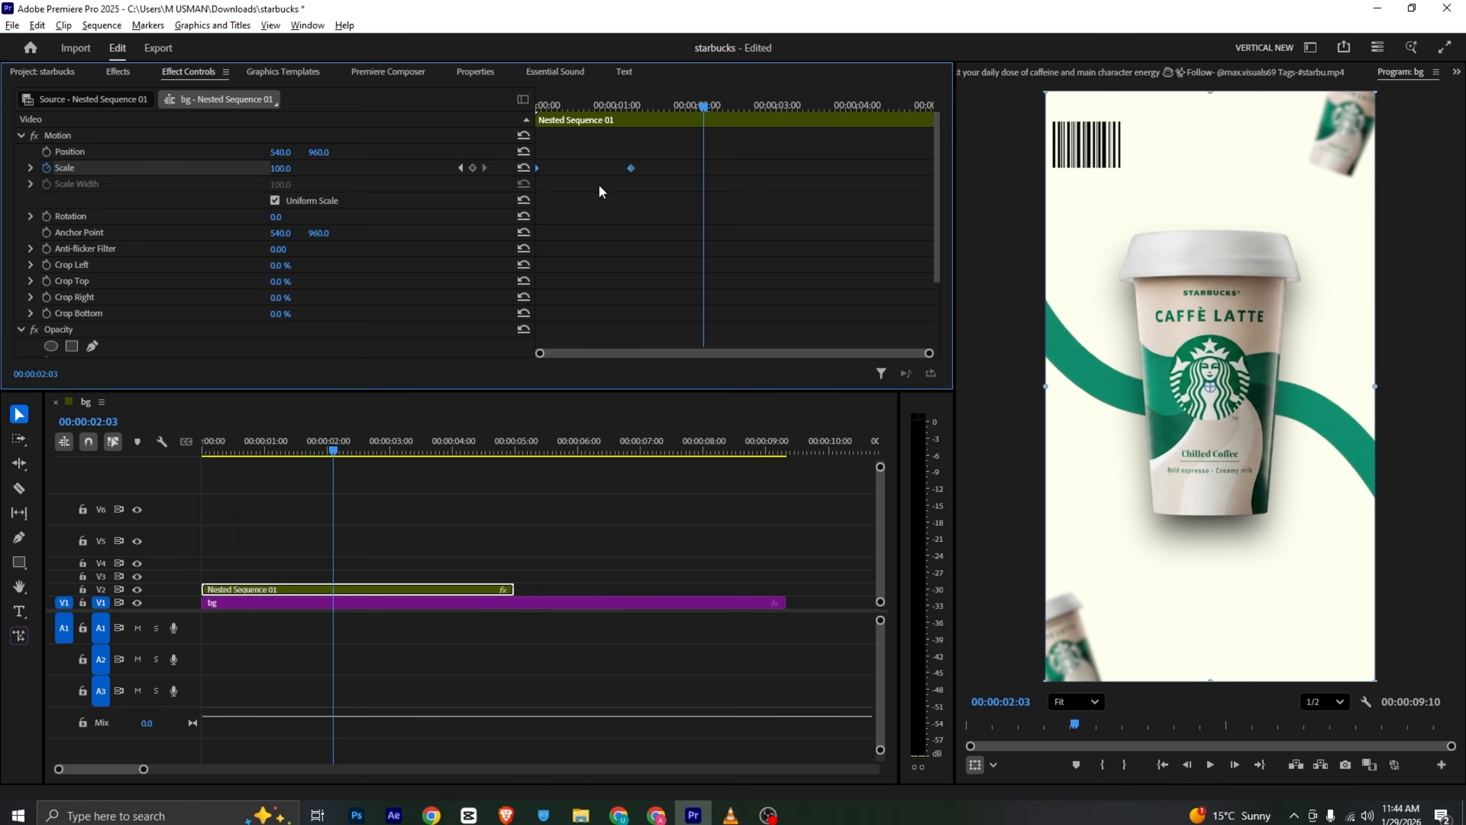
{"action": "right_click", "coordinate": [634, 168]}
{"action": "left_click", "coordinate": [687, 365]}
{"action": "key", "text": "Home"}
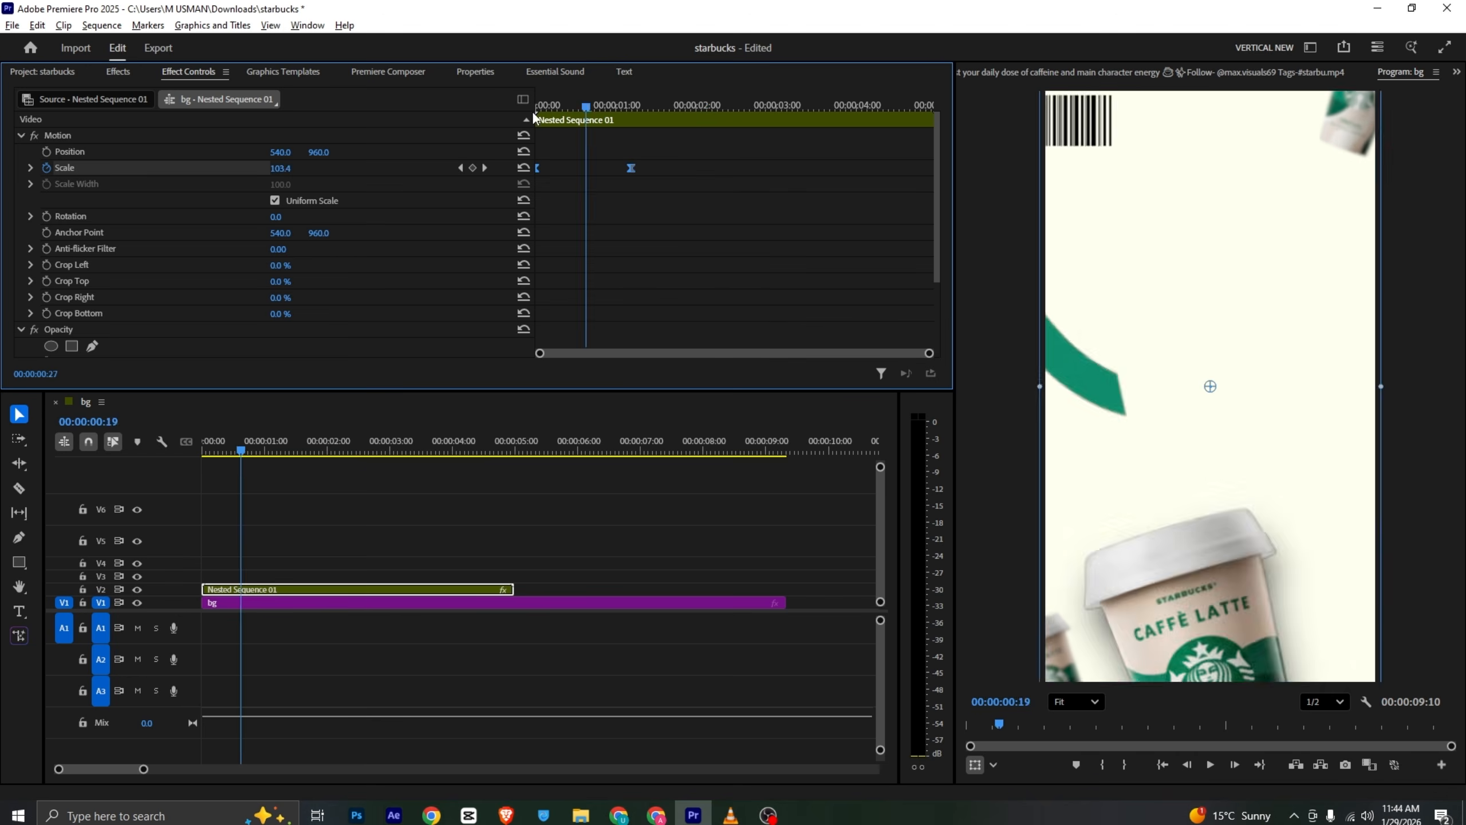
{"action": "left_click", "coordinate": [277, 469]}
{"action": "key", "text": "space"}
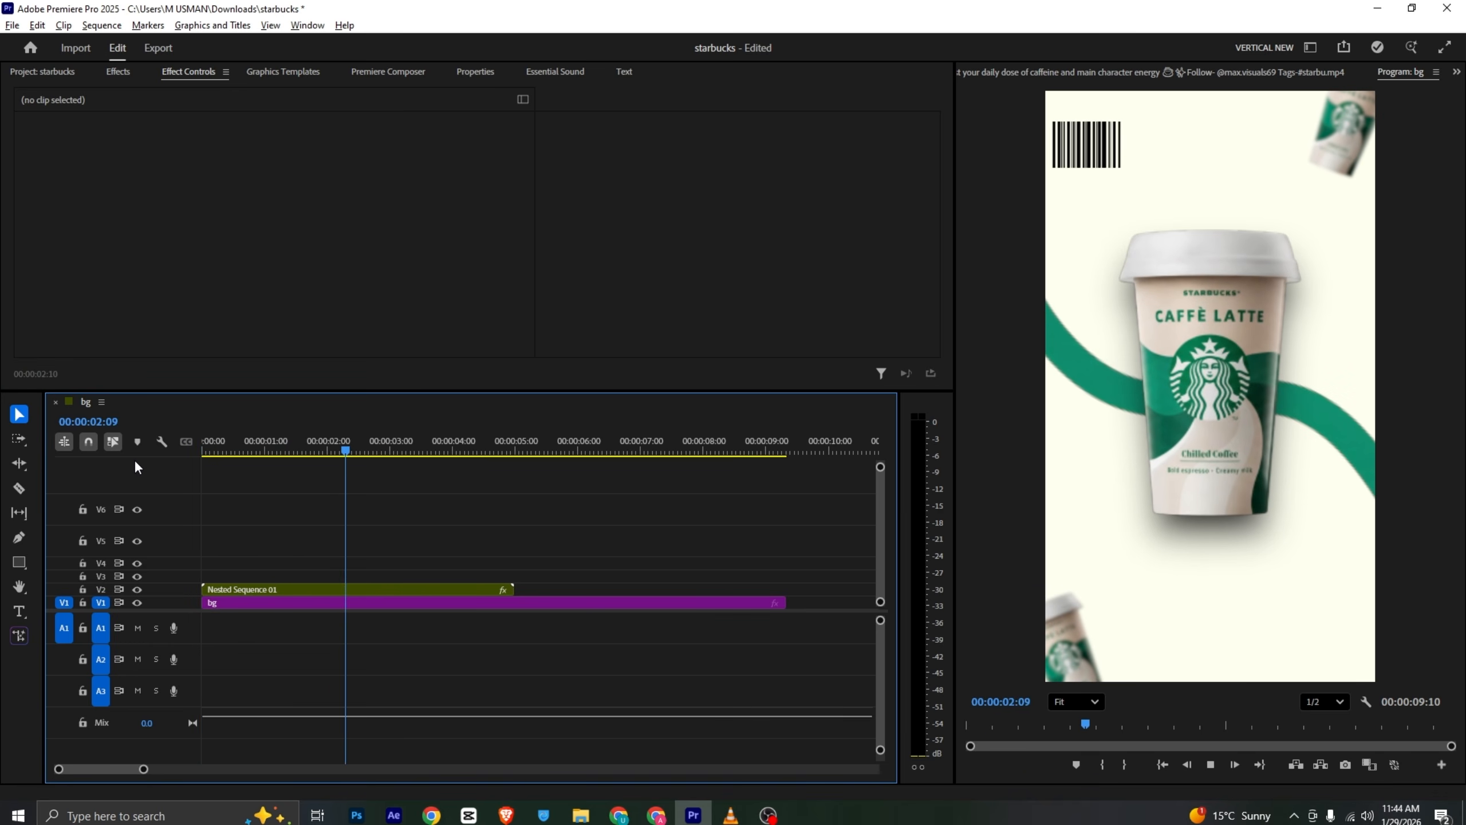
- Play through the reference video to study the transition into the next shot
{"action": "left_click", "coordinate": [719, 815]}
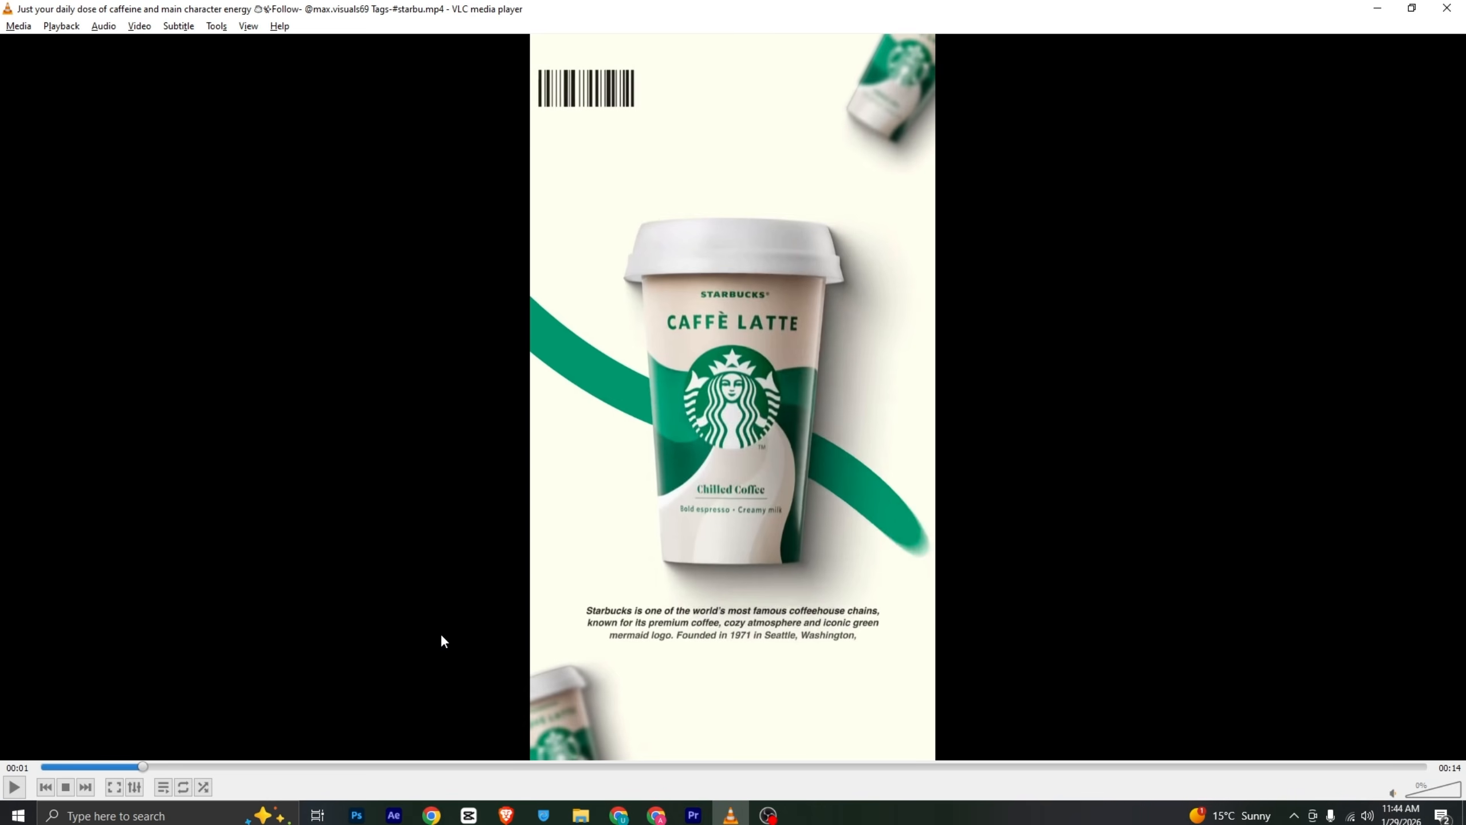
{"action": "key", "text": "space"}
{"action": "key", "text": "space"}
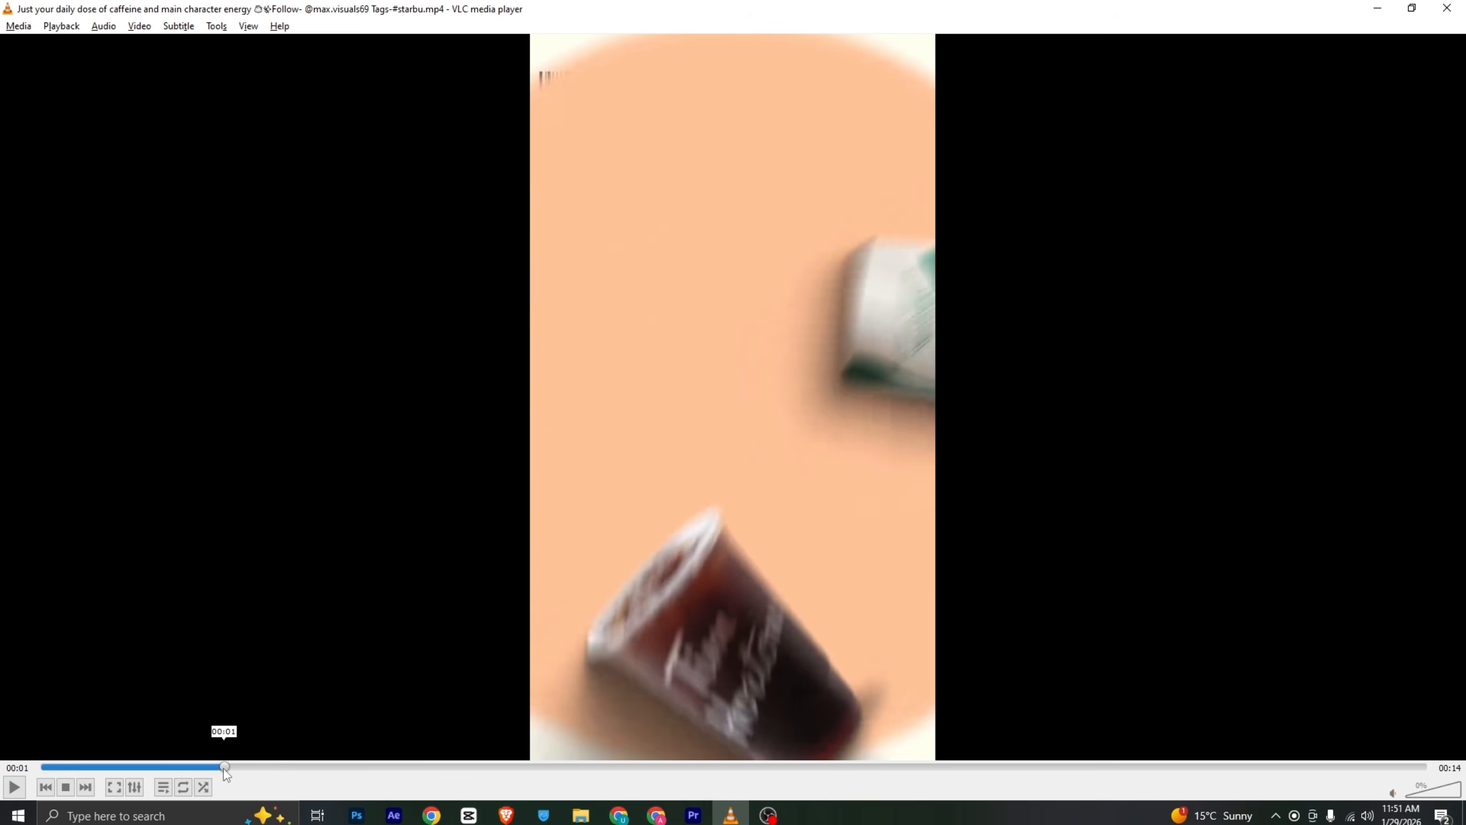
{"action": "mouse_move", "coordinate": [223, 768]}
{"action": "left_mouse_down"}
{"action": "mouse_move", "coordinate": [197, 778]}
{"action": "mouse_move", "coordinate": [236, 770]}
{"action": "left_mouse_up"}
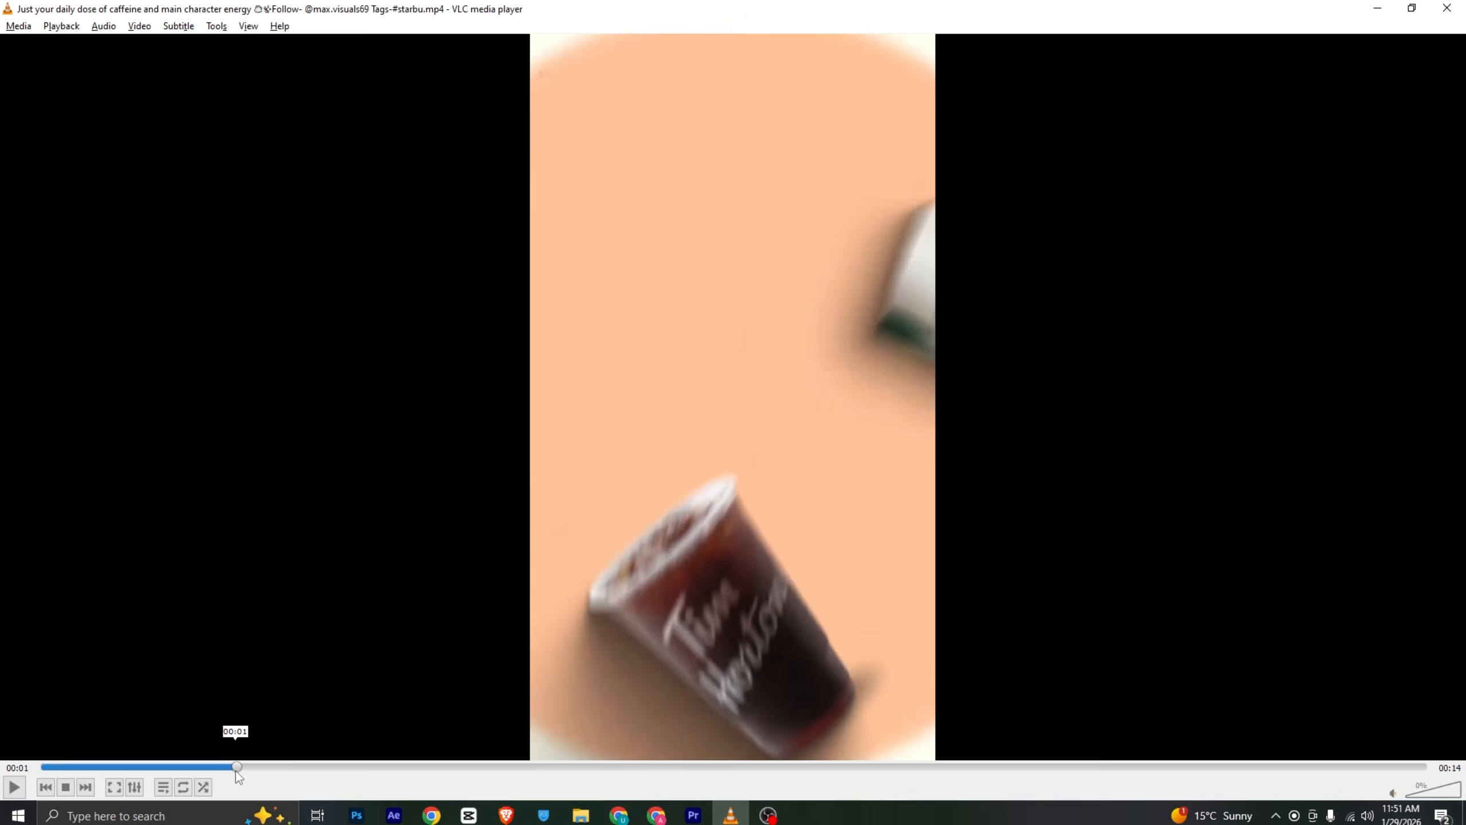
{"action": "left_click", "coordinate": [693, 814]}
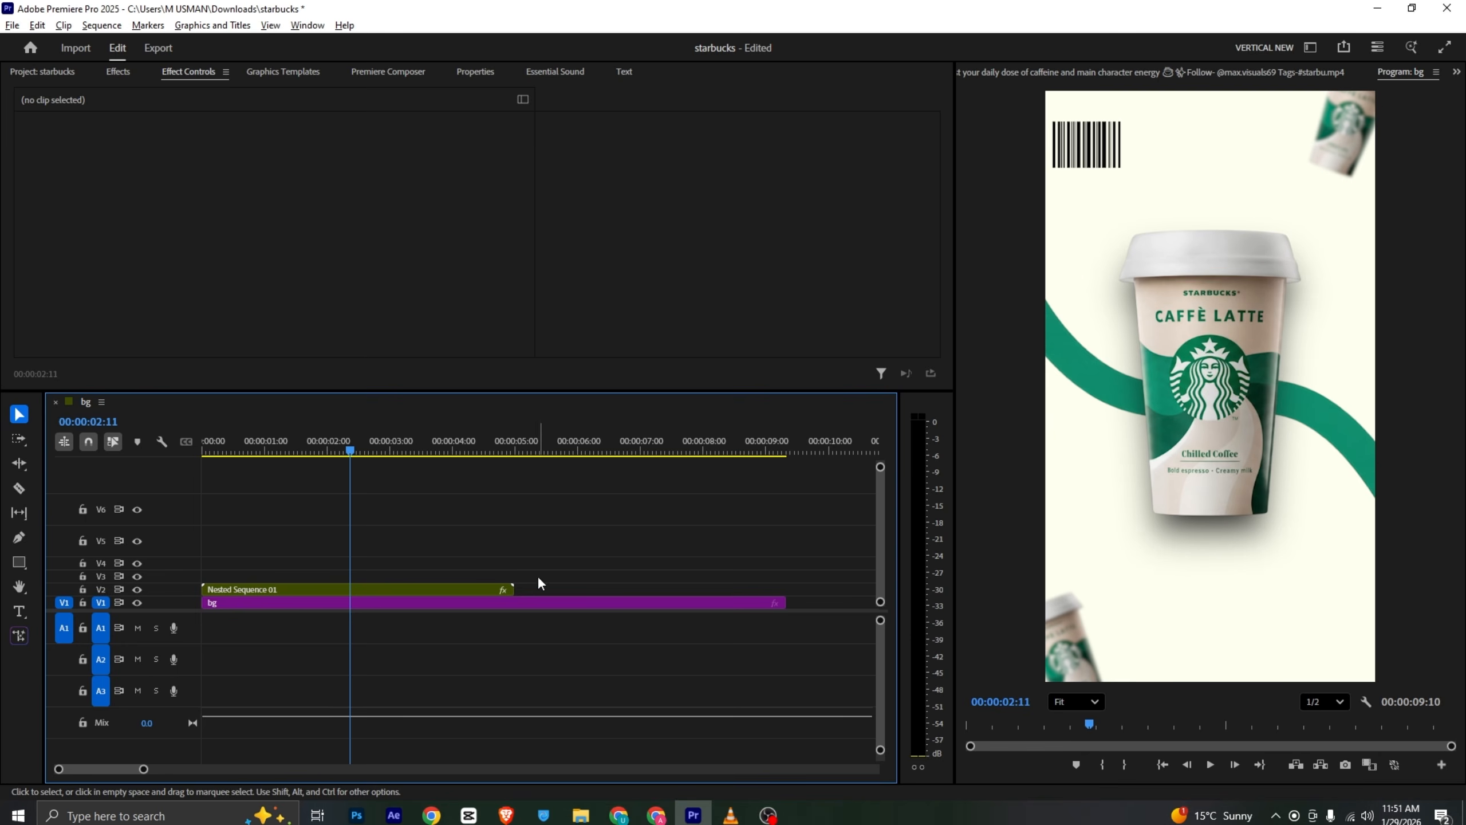
- Split the nested sequence clip at about 2:22 with the Razor tool
{"action": "mouse_move", "coordinate": [349, 440]}
{"action": "left_mouse_down"}
{"action": "mouse_move", "coordinate": [403, 446]}
{"action": "mouse_move", "coordinate": [373, 451]}
{"action": "left_mouse_up"}
{"action": "key", "text": "c"}
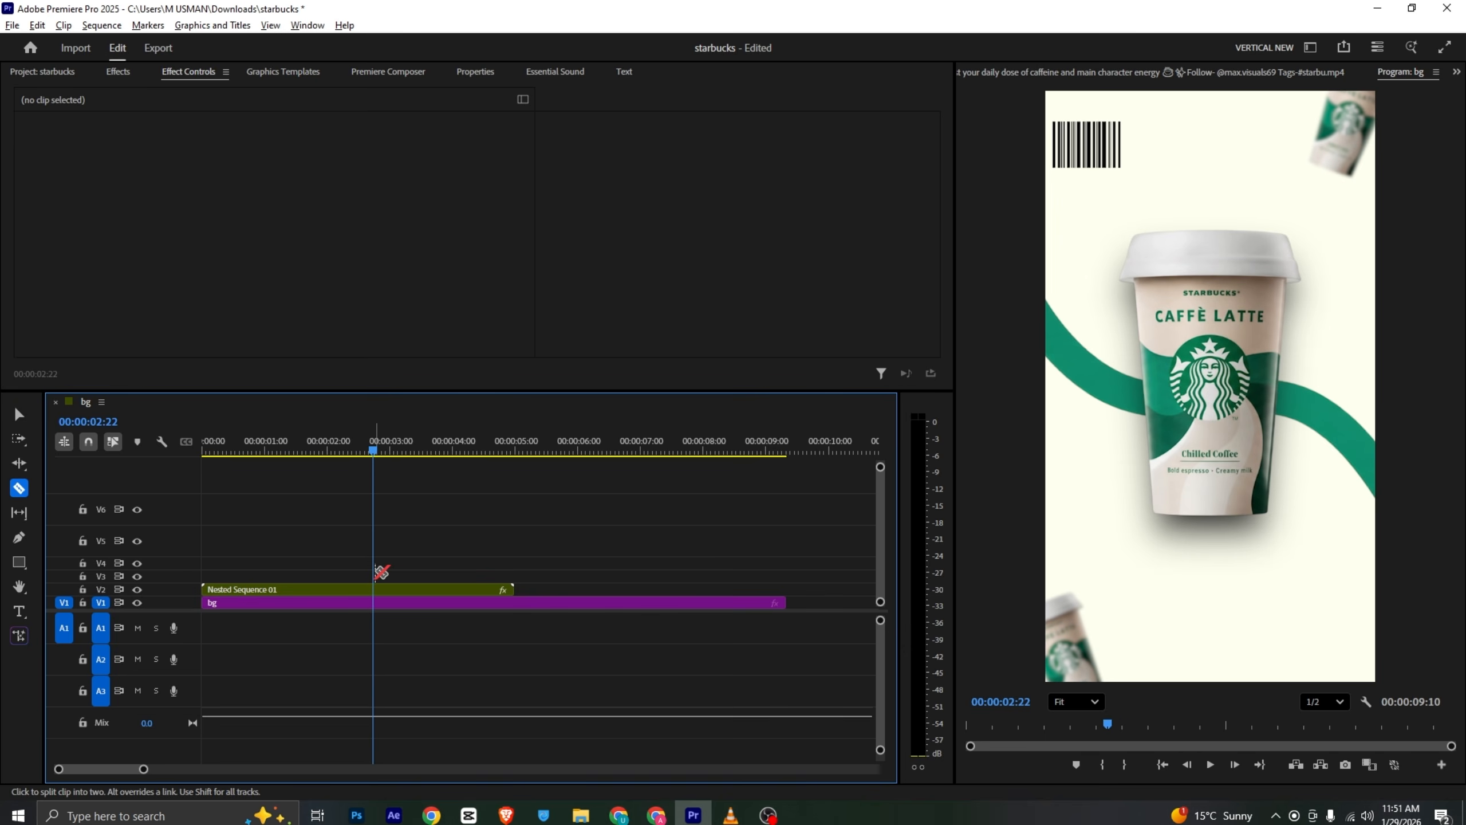
{"action": "left_click", "coordinate": [373, 590]}
{"action": "key", "text": "v"}
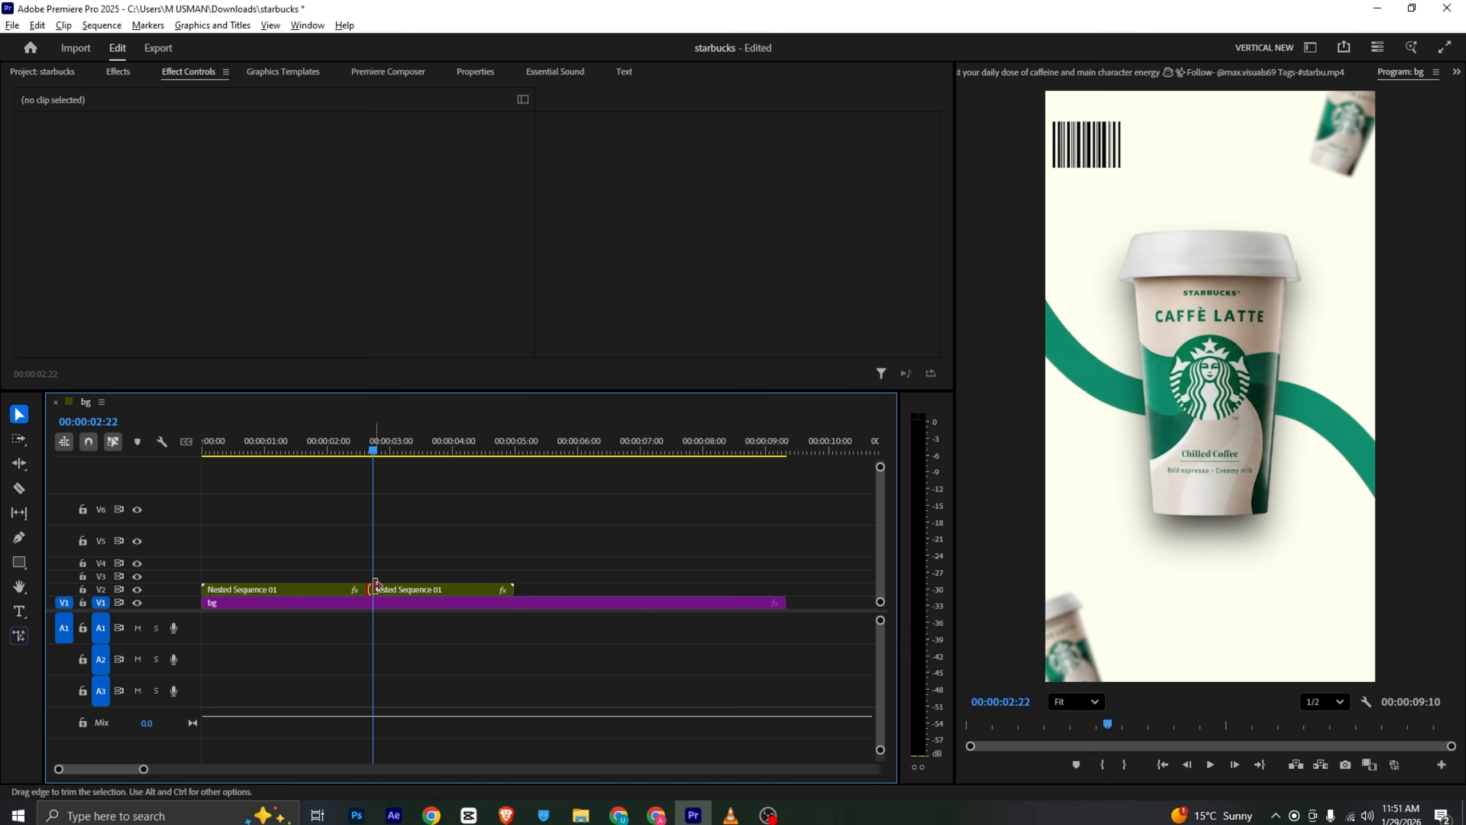
- Open the nested sequence and bring its cup image layer onto the track above the nested clip in the main sequence
{"action": "double_click", "coordinate": [384, 590]}
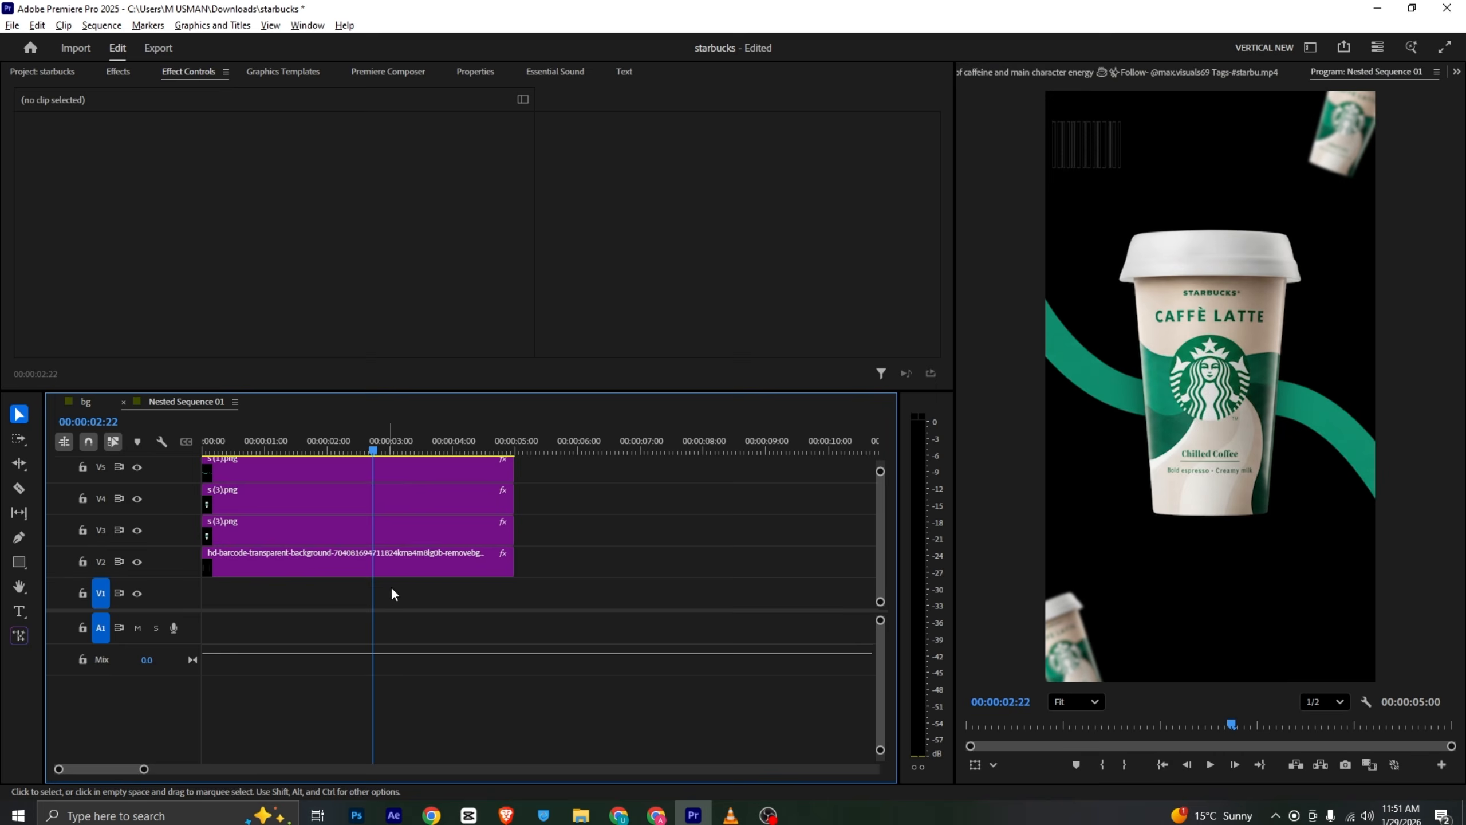
{"action": "left_click", "coordinate": [1163, 433]}
{"action": "left_click_drag", "start_coordinate": [880, 472], "coordinate": [880, 457]}
{"action": "double_click", "coordinate": [1227, 399]}
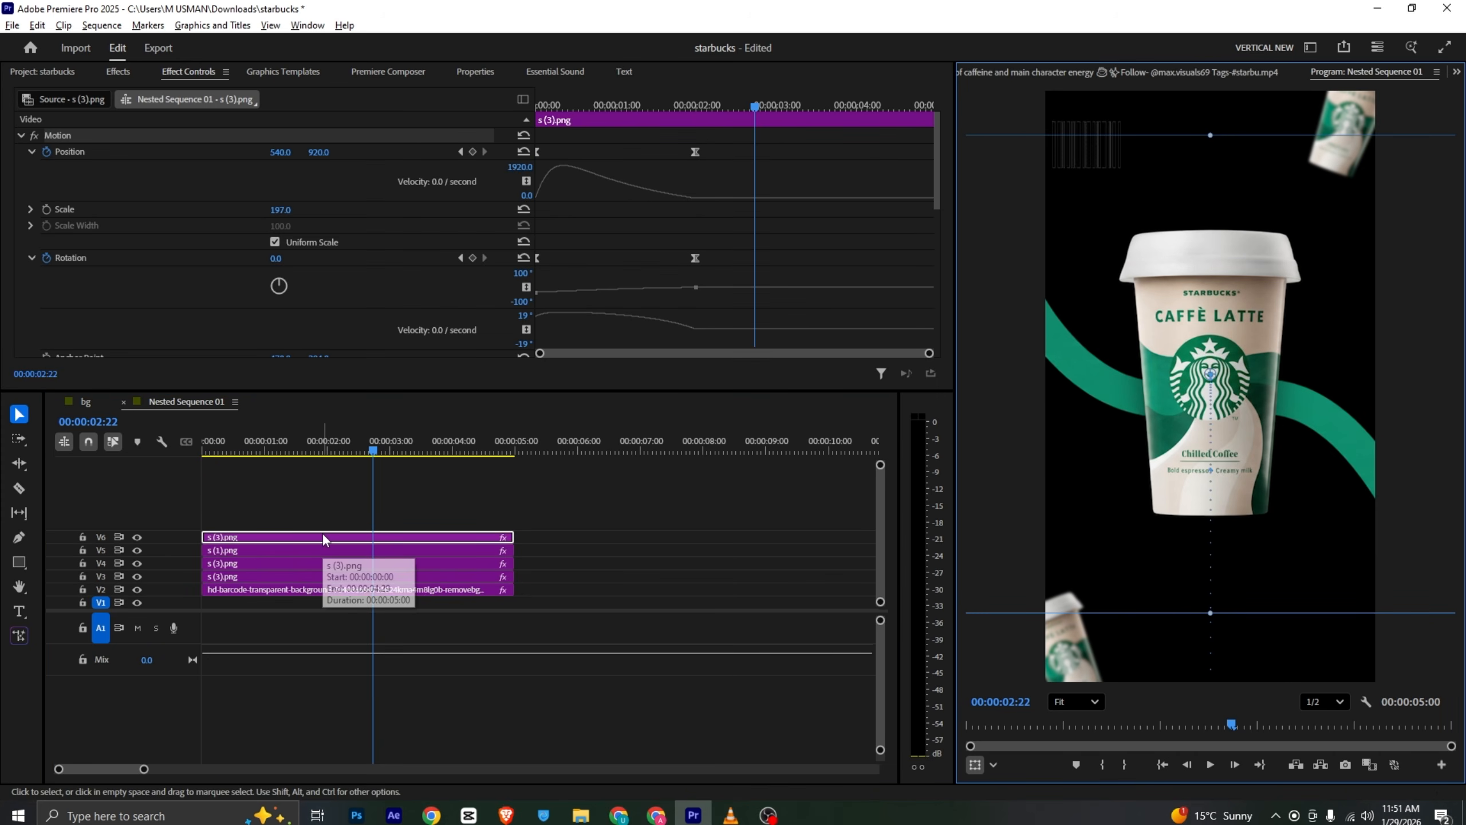
{"action": "left_click_drag", "start_coordinate": [323, 536], "coordinate": [305, 580]}
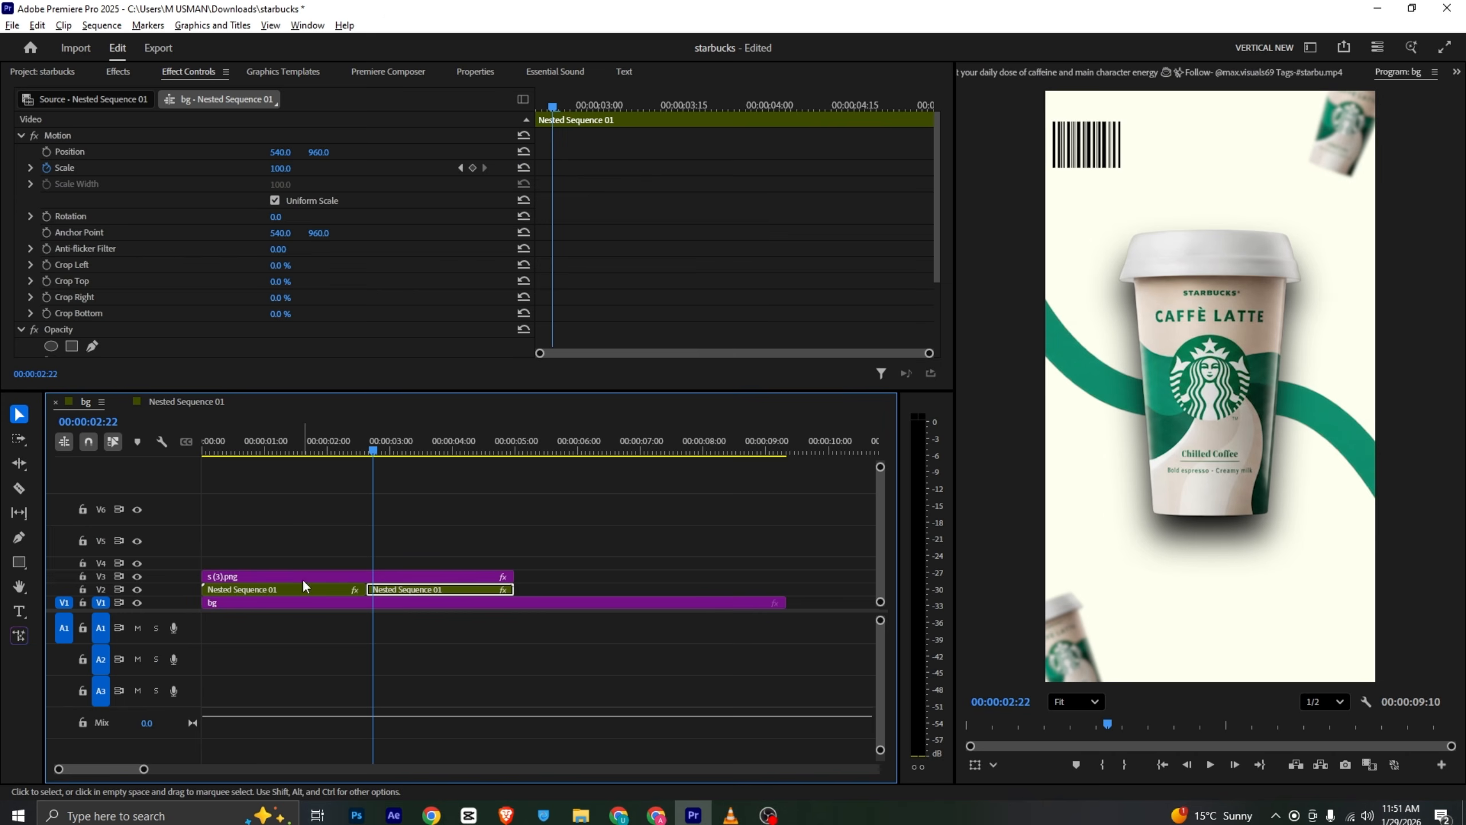
- Split the copied cup clip at about 2:19 and delete its first part
{"action": "left_click", "coordinate": [367, 442]}
{"action": "key", "text": "c"}
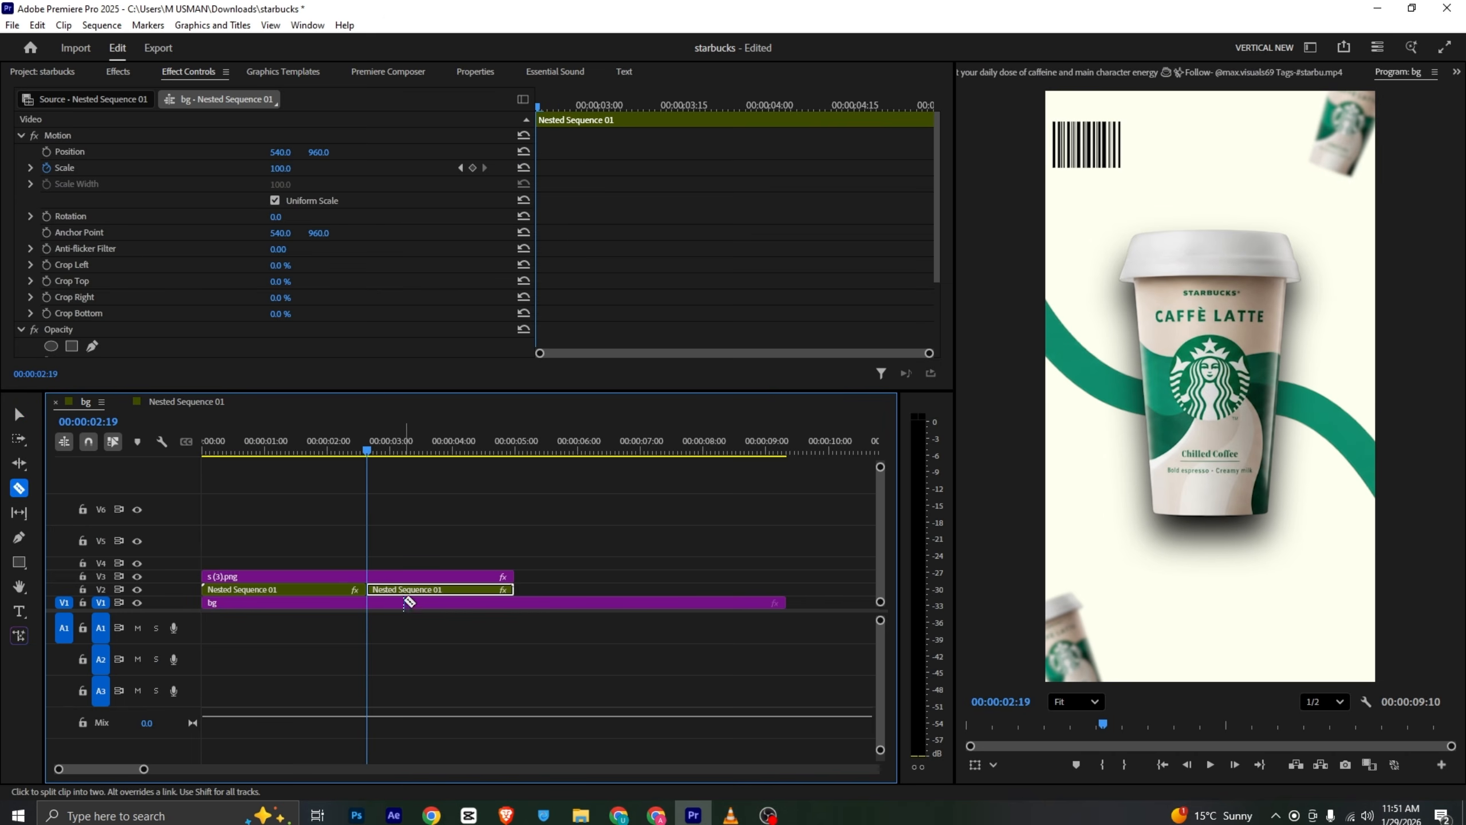
{"action": "left_click", "coordinate": [368, 577]}
{"action": "key", "text": "v"}
{"action": "left_click", "coordinate": [319, 578]}
{"action": "key", "text": "Delete"}
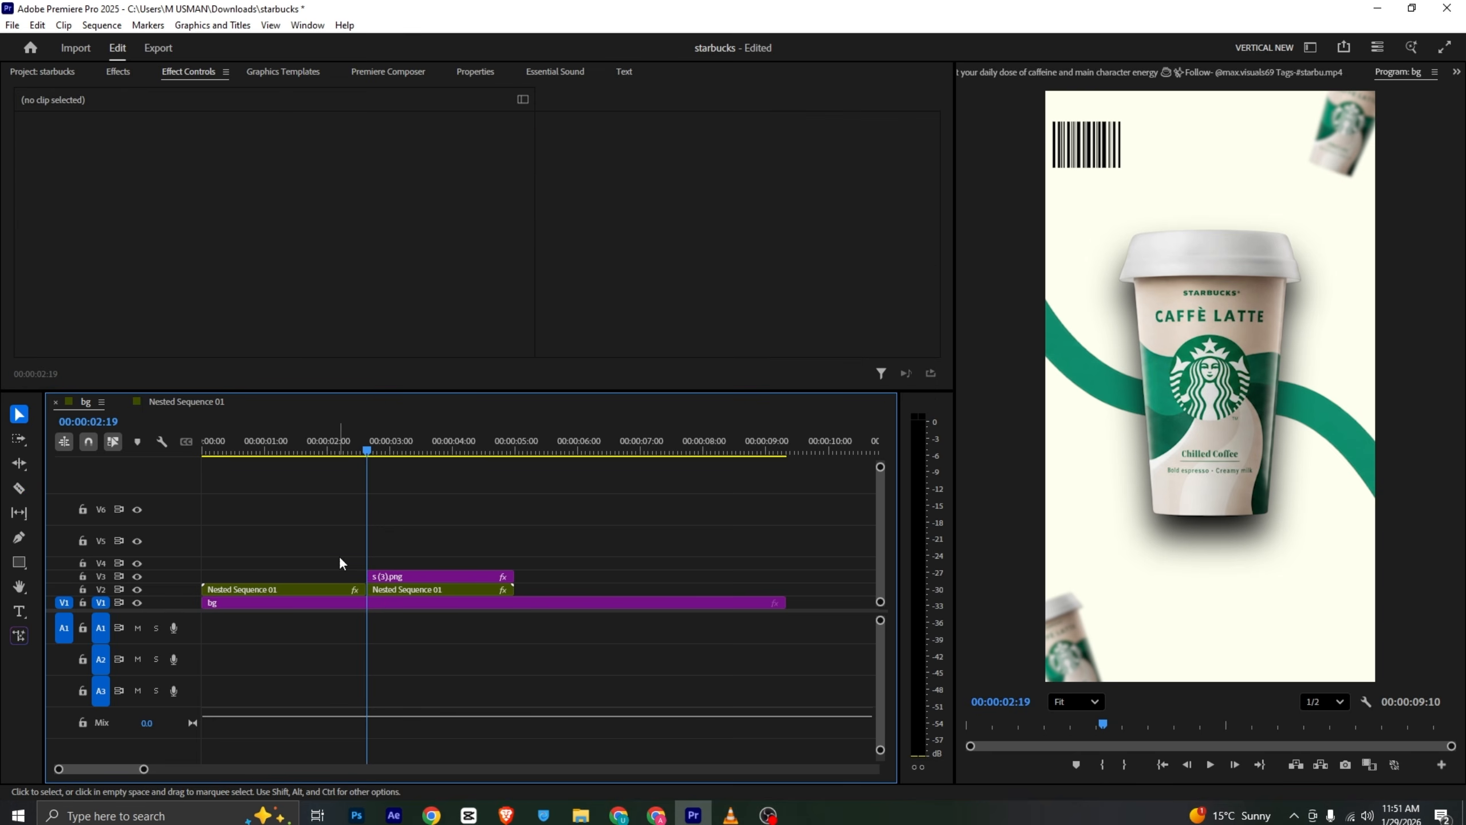
- Draw a circle over the cup at about 3:03 with the Ellipse tool and reposition it slightly
{"action": "left_click_drag", "start_coordinate": [366, 441], "coordinate": [396, 466]}
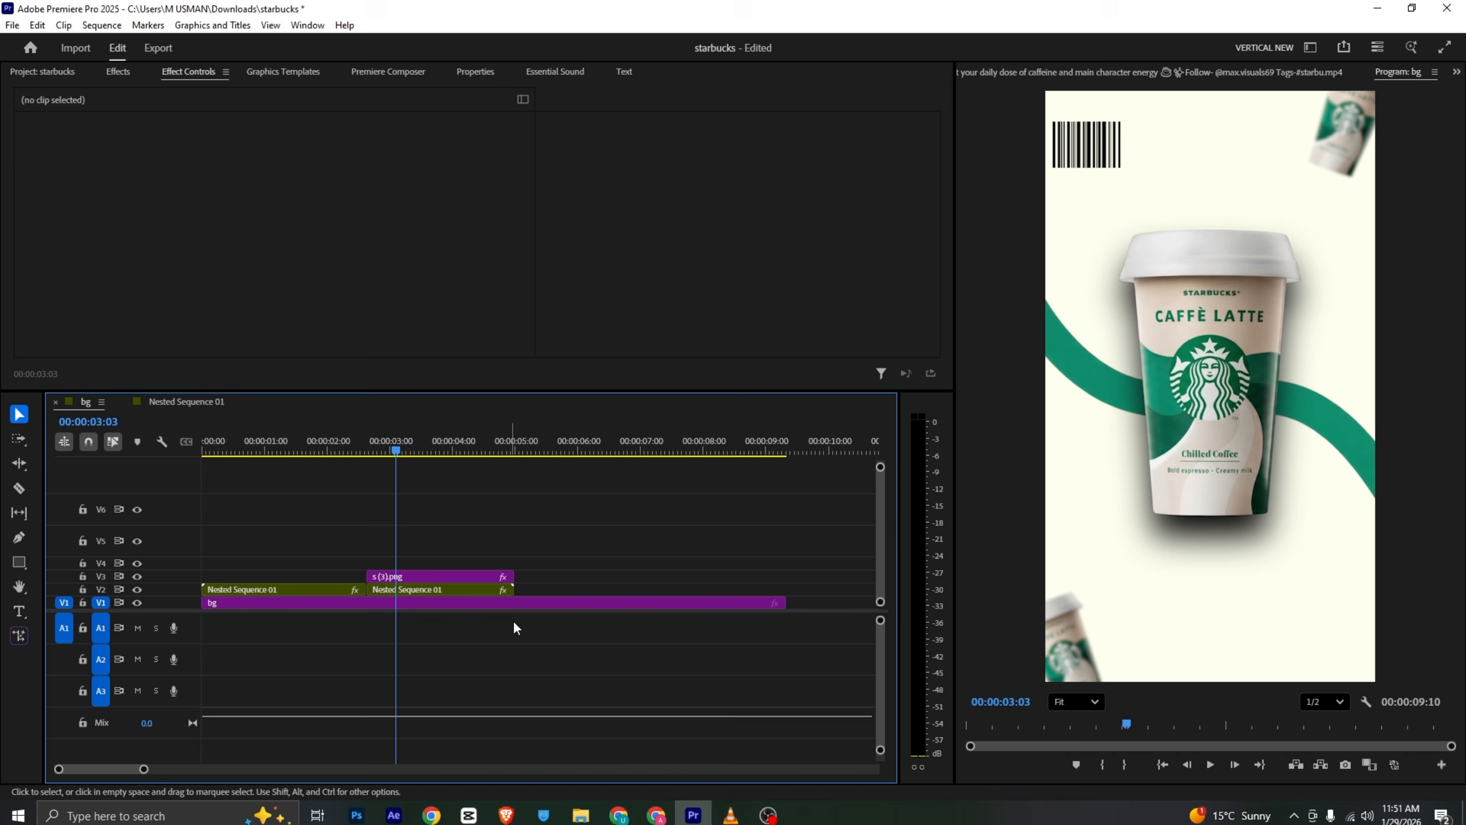
{"action": "left_click", "coordinate": [19, 562]}
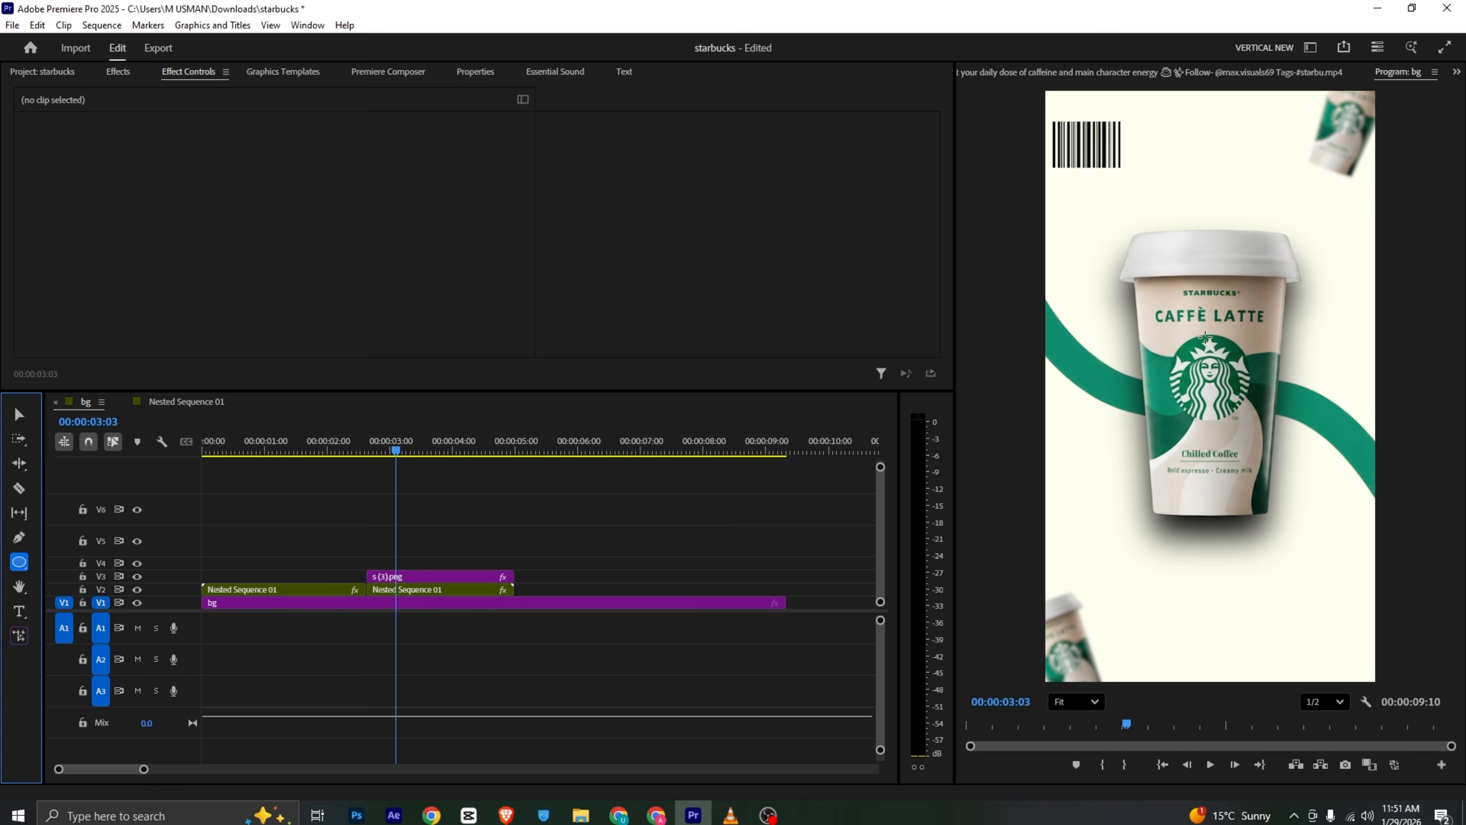
{"action": "left_click_drag", "start_coordinate": [1140, 327], "coordinate": [1299, 529]}
{"action": "key", "text": "v"}
{"action": "left_click_drag", "start_coordinate": [1265, 428], "coordinate": [1226, 410]}
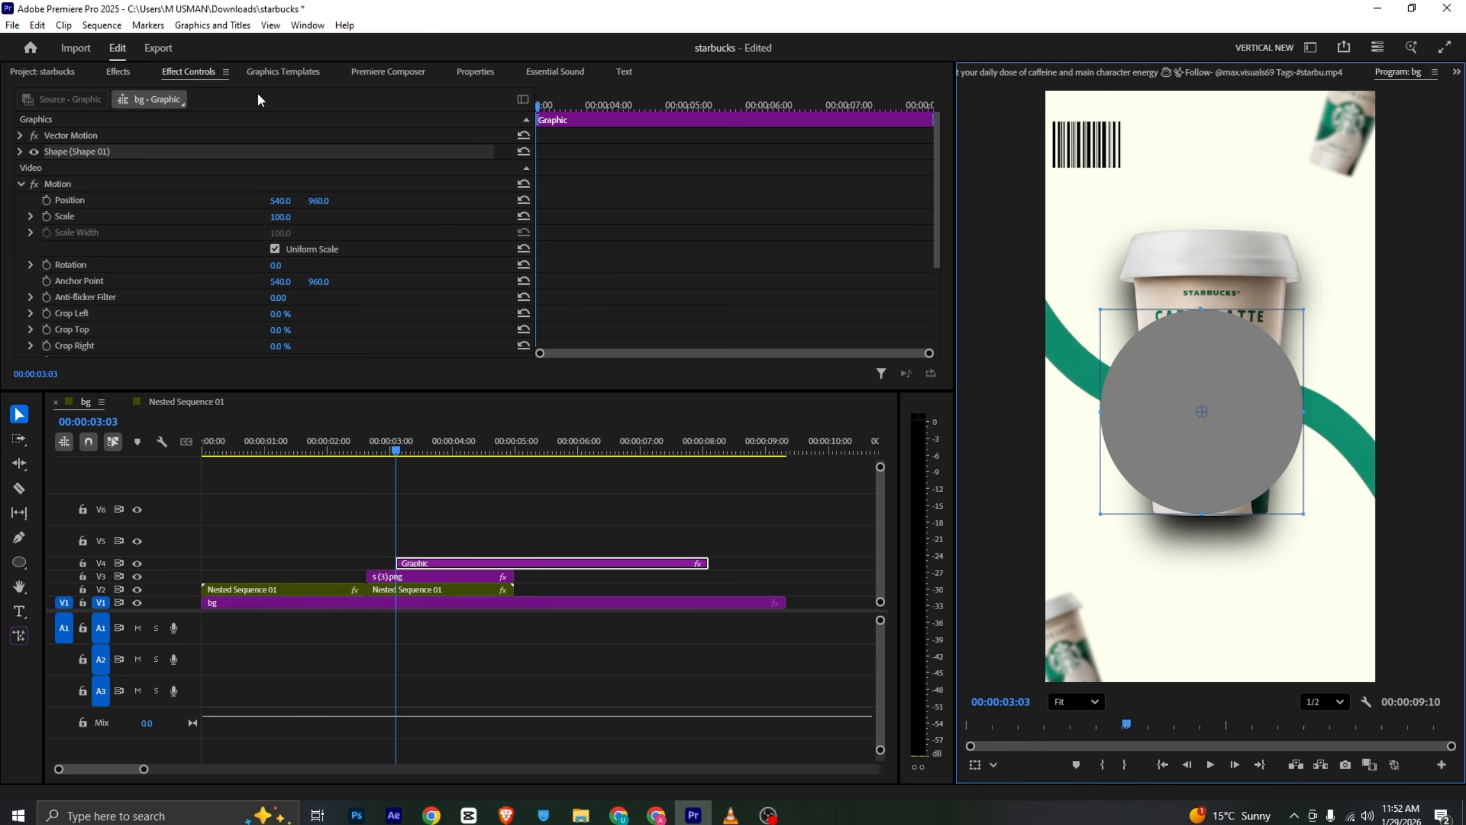
- Sample the peach colour from the reference video as the circle's fill
{"action": "left_click", "coordinate": [1042, 70]}
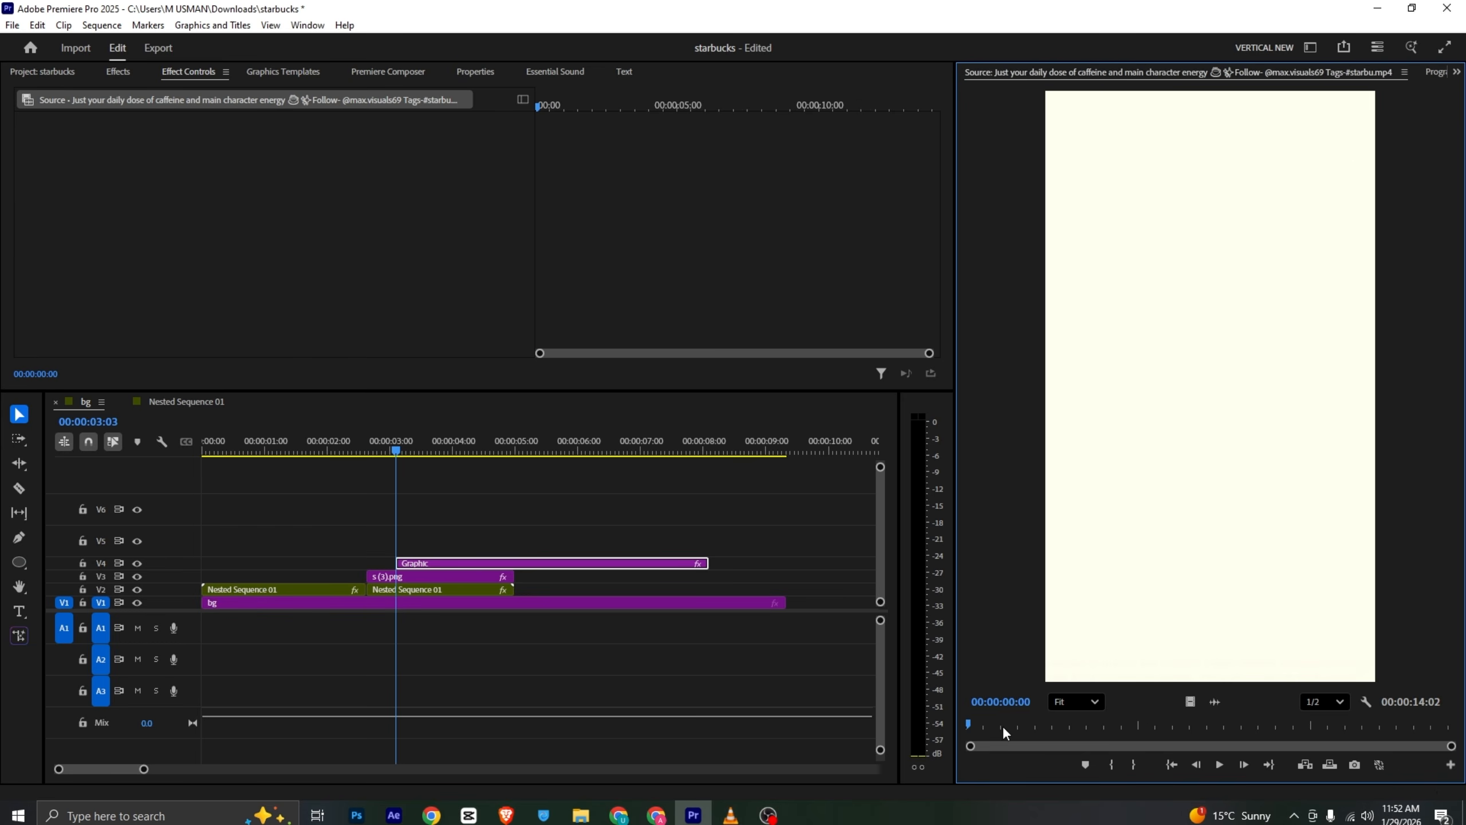
{"action": "left_click_drag", "start_coordinate": [1004, 726], "coordinate": [1022, 725]}
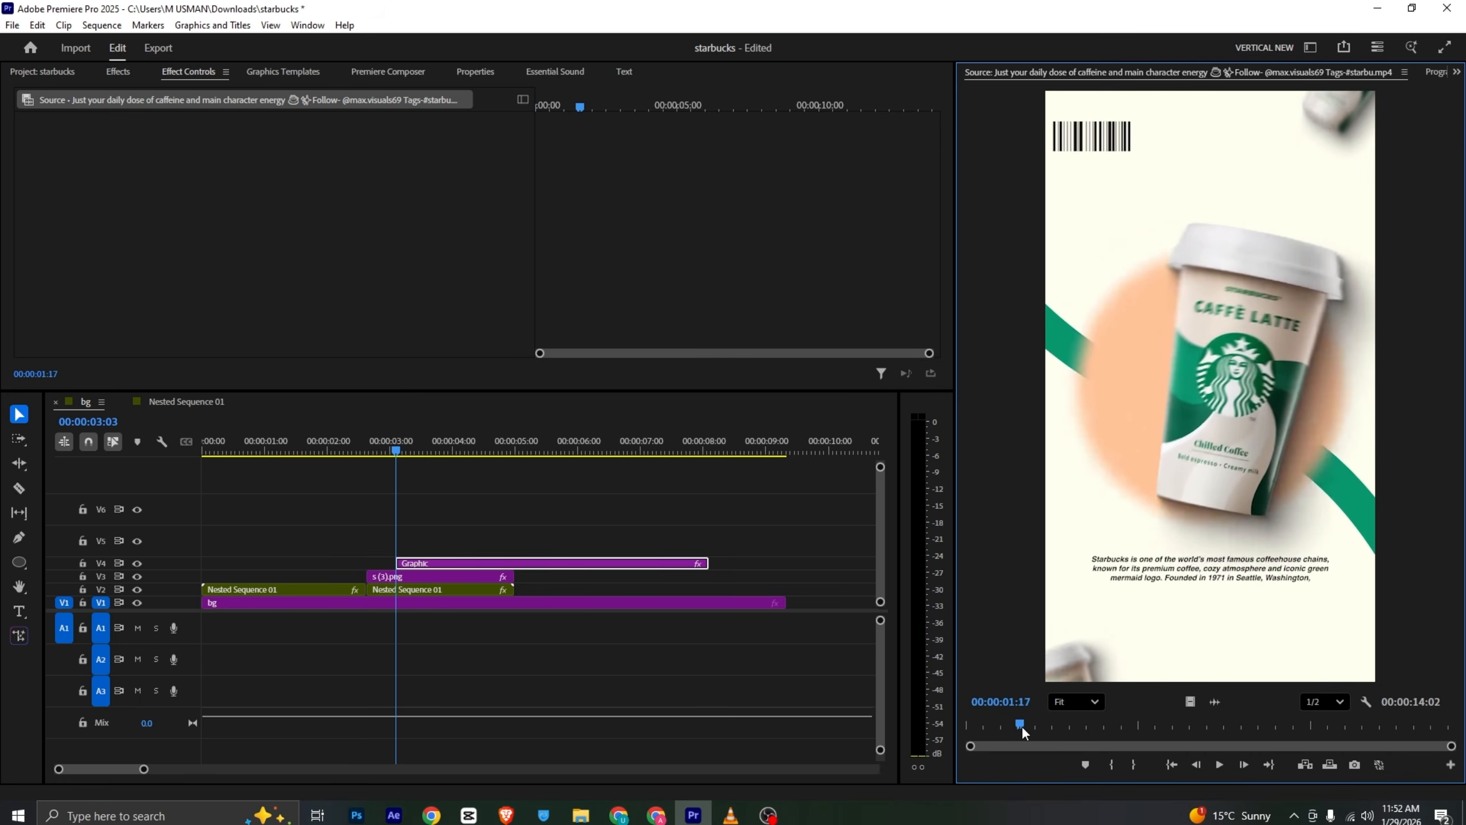
{"action": "left_click", "coordinate": [475, 71]}
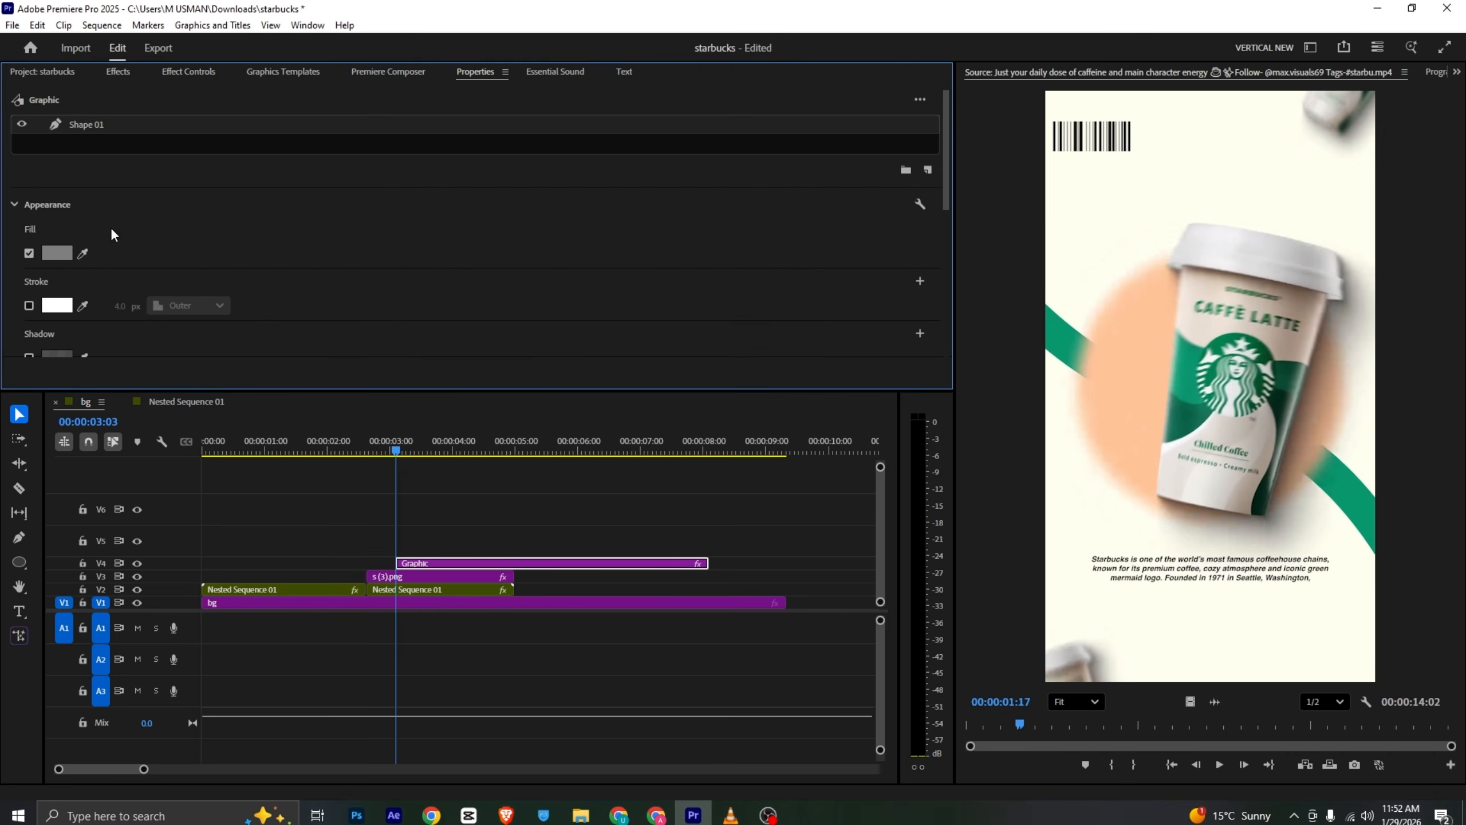
{"action": "left_click", "coordinate": [1115, 402]}
{"action": "left_click", "coordinate": [1431, 74]}
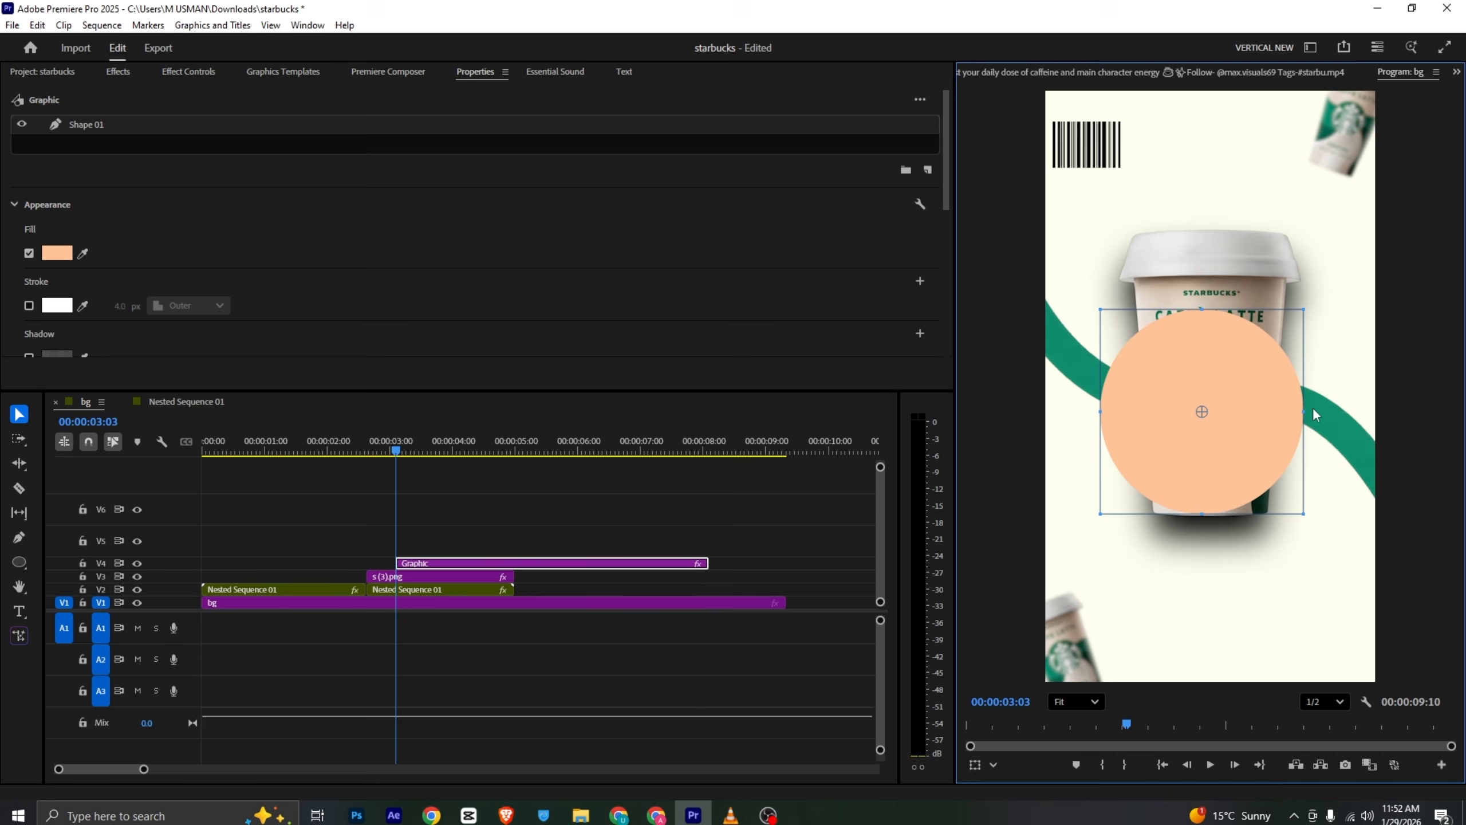
- Move the circle clip so it starts at about 2:13
{"action": "left_click_drag", "start_coordinate": [426, 567], "coordinate": [368, 566]}
{"action": "left_click_drag", "start_coordinate": [332, 449], "coordinate": [354, 454]}
{"action": "left_click_drag", "start_coordinate": [398, 566], "coordinate": [414, 566]}
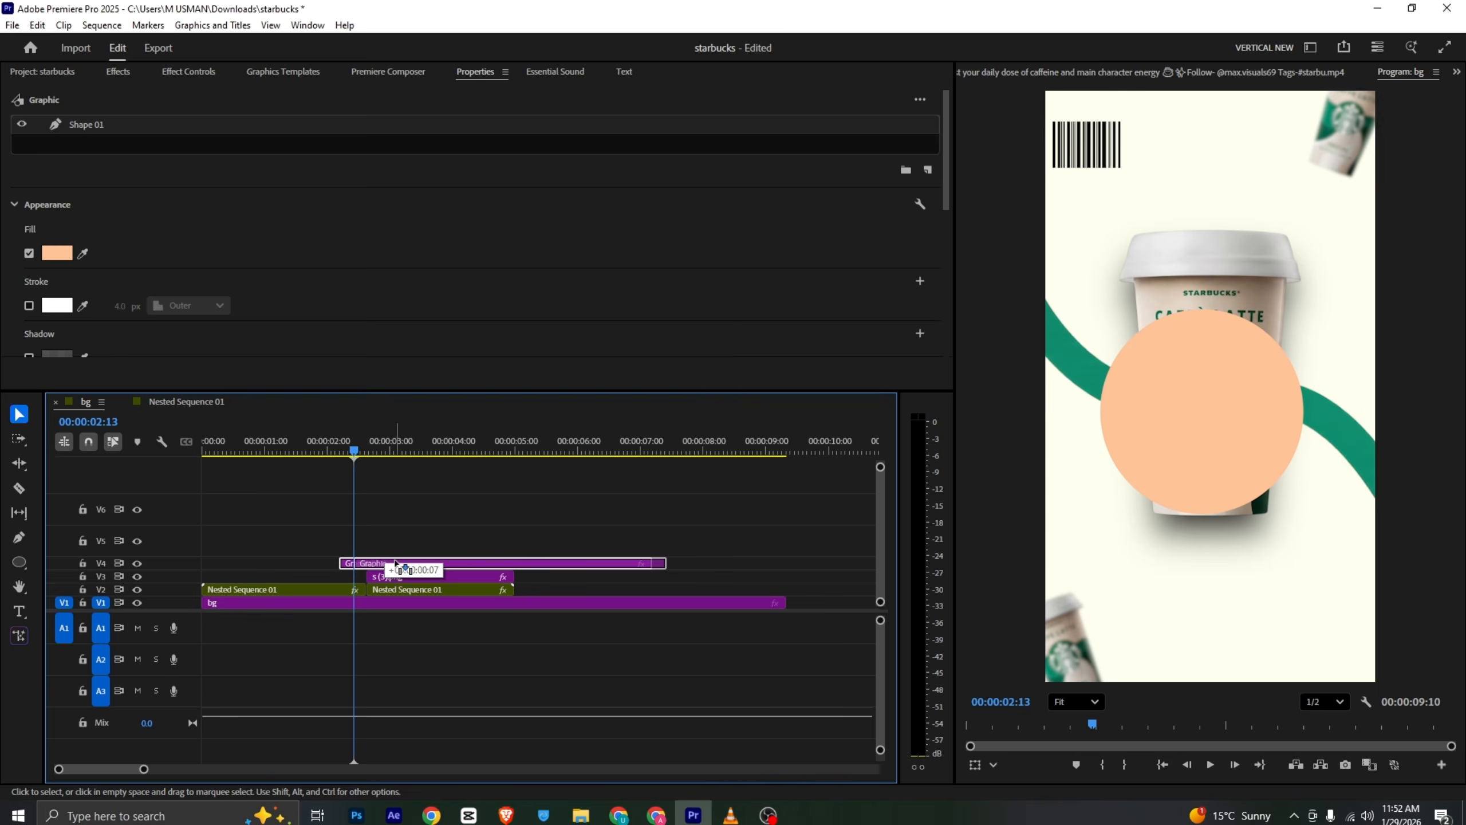
- Animate the circle's scale from a tiny value at about 2:13 to 413 at about 2:19
{"action": "left_click", "coordinate": [191, 79]}
{"action": "left_click", "coordinate": [51, 214]}
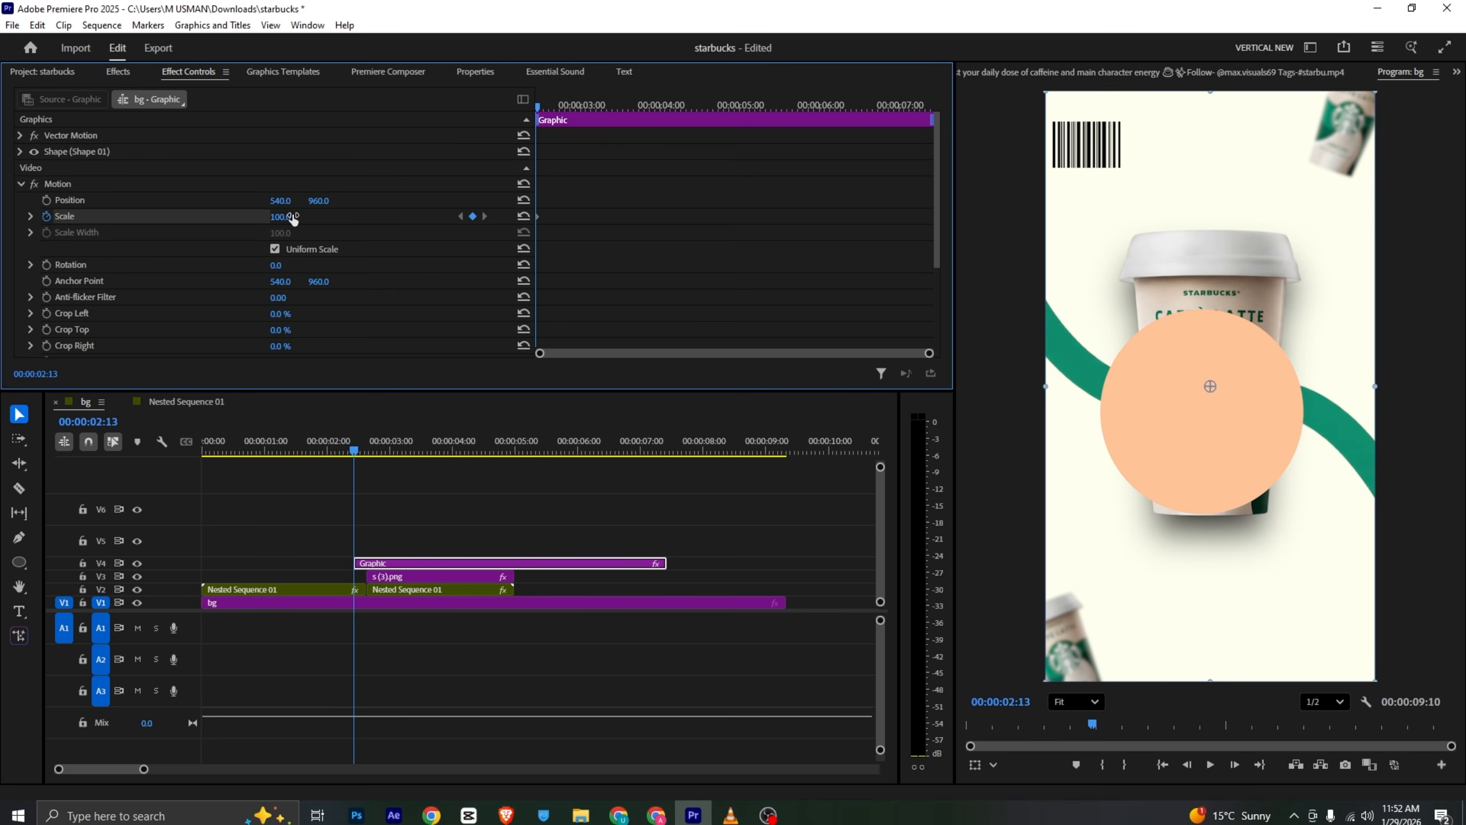
{"action": "left_click_drag", "start_coordinate": [292, 216], "coordinate": [236, 217]}
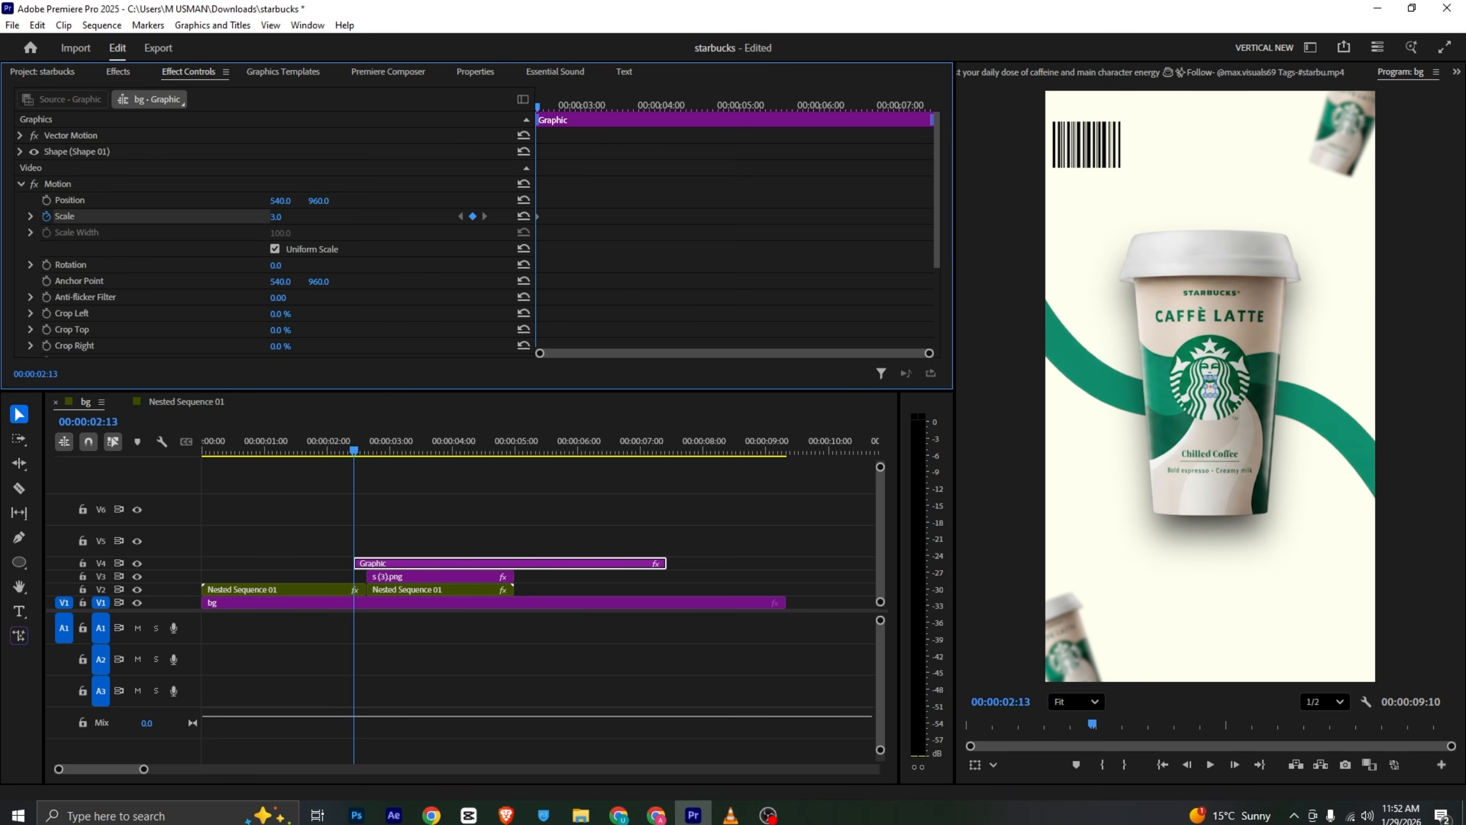
{"action": "left_click_drag", "start_coordinate": [544, 101], "coordinate": [549, 110]}
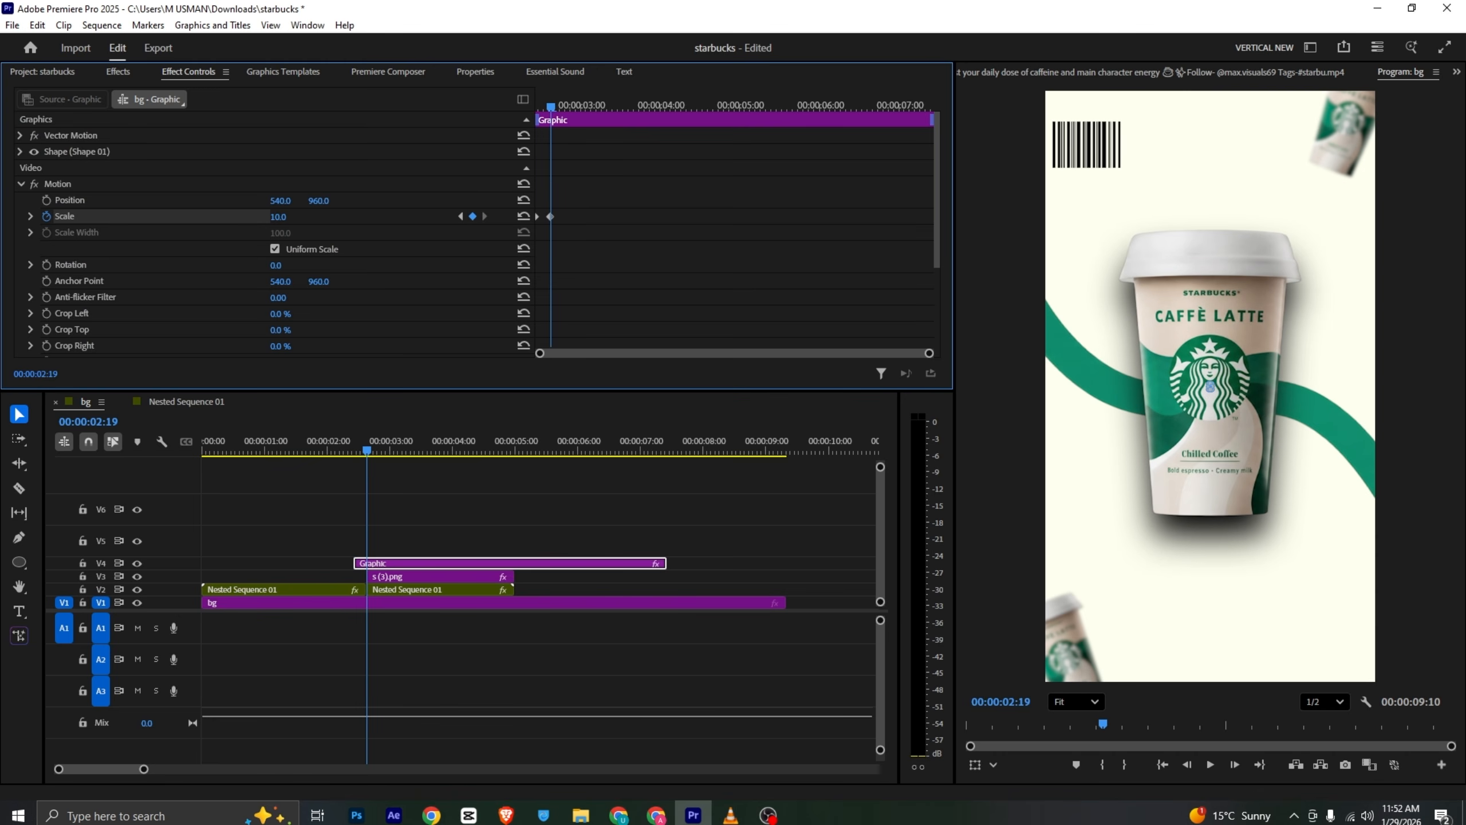
{"action": "mouse_move", "coordinate": [279, 217]}
{"action": "left_mouse_down"}
{"action": "mouse_move", "coordinate": [347, 216]}
{"action": "mouse_move", "coordinate": [291, 218]}
{"action": "left_mouse_up"}
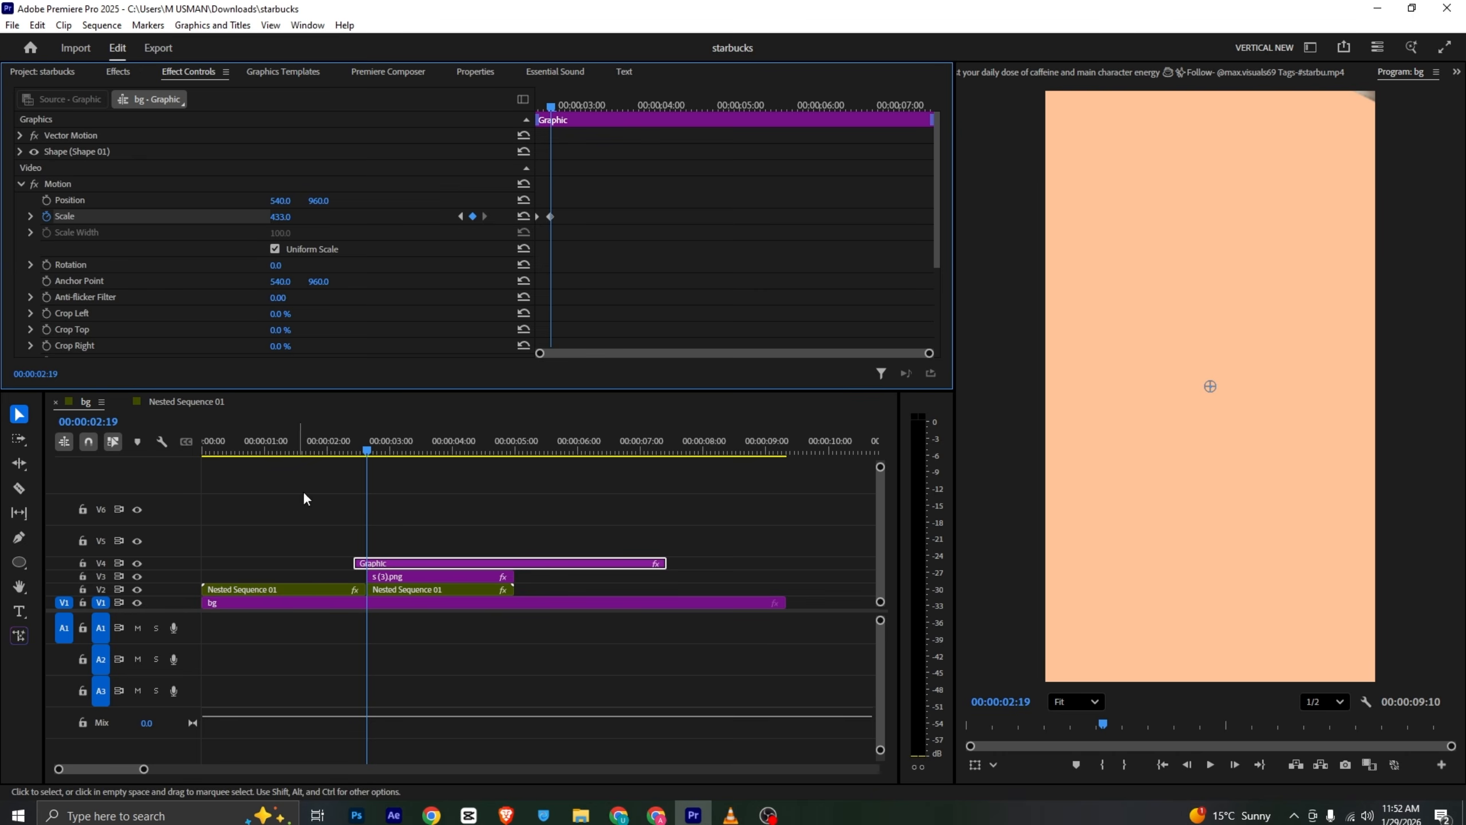
- Play the reference video briefly to study the next movement
{"action": "key", "text": "alt+Tab"}
{"action": "scroll", "coordinate": [348, 471], "scroll_direction": "down", "scroll_amount": 1}
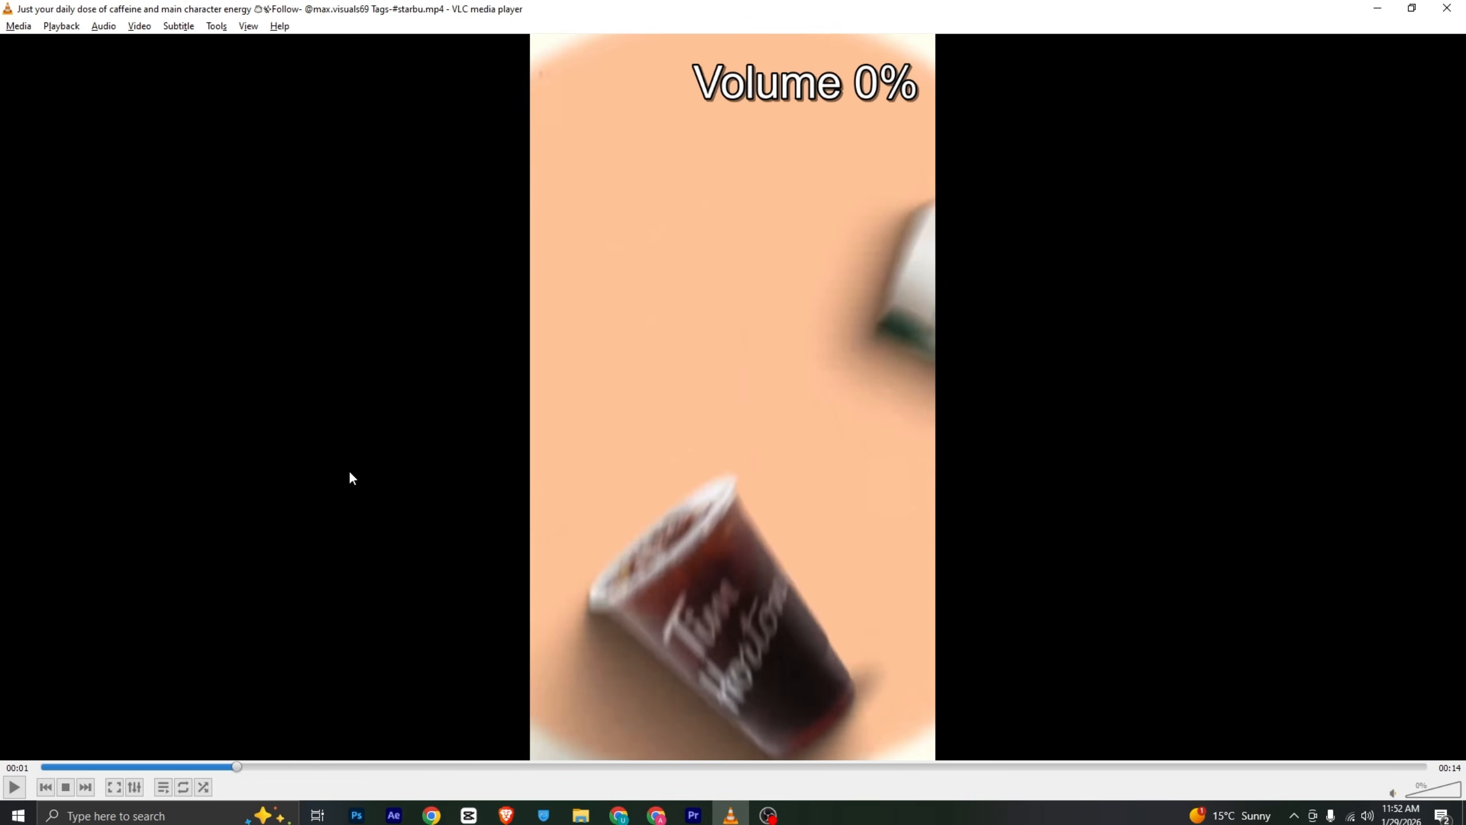
{"action": "key", "text": "space"}
{"action": "key", "text": "space"}
{"action": "key", "text": "alt+Tab"}
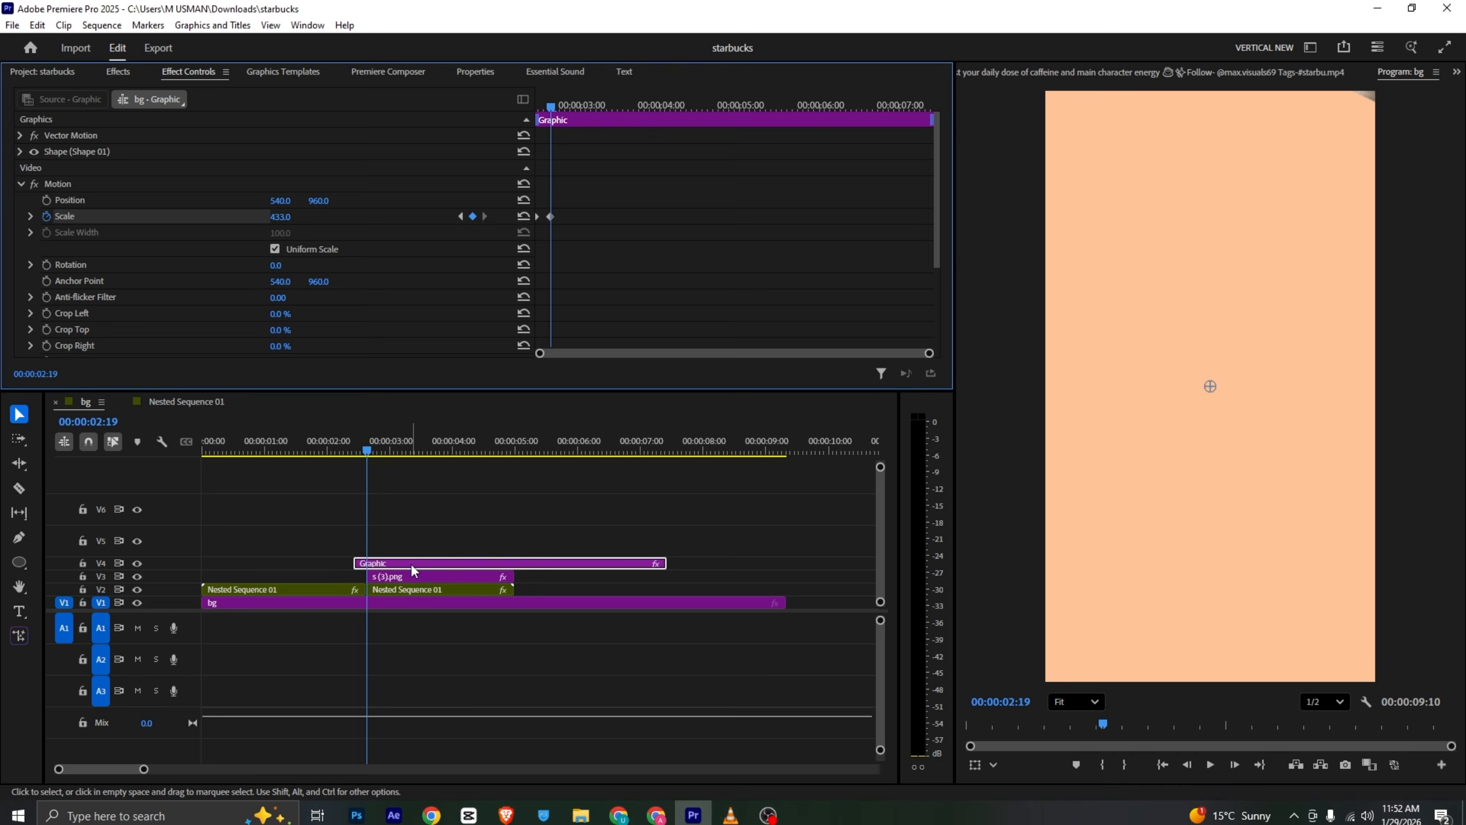
- Move the cup clip up onto track V5 above the circle
{"action": "left_click_drag", "start_coordinate": [389, 577], "coordinate": [396, 537]}
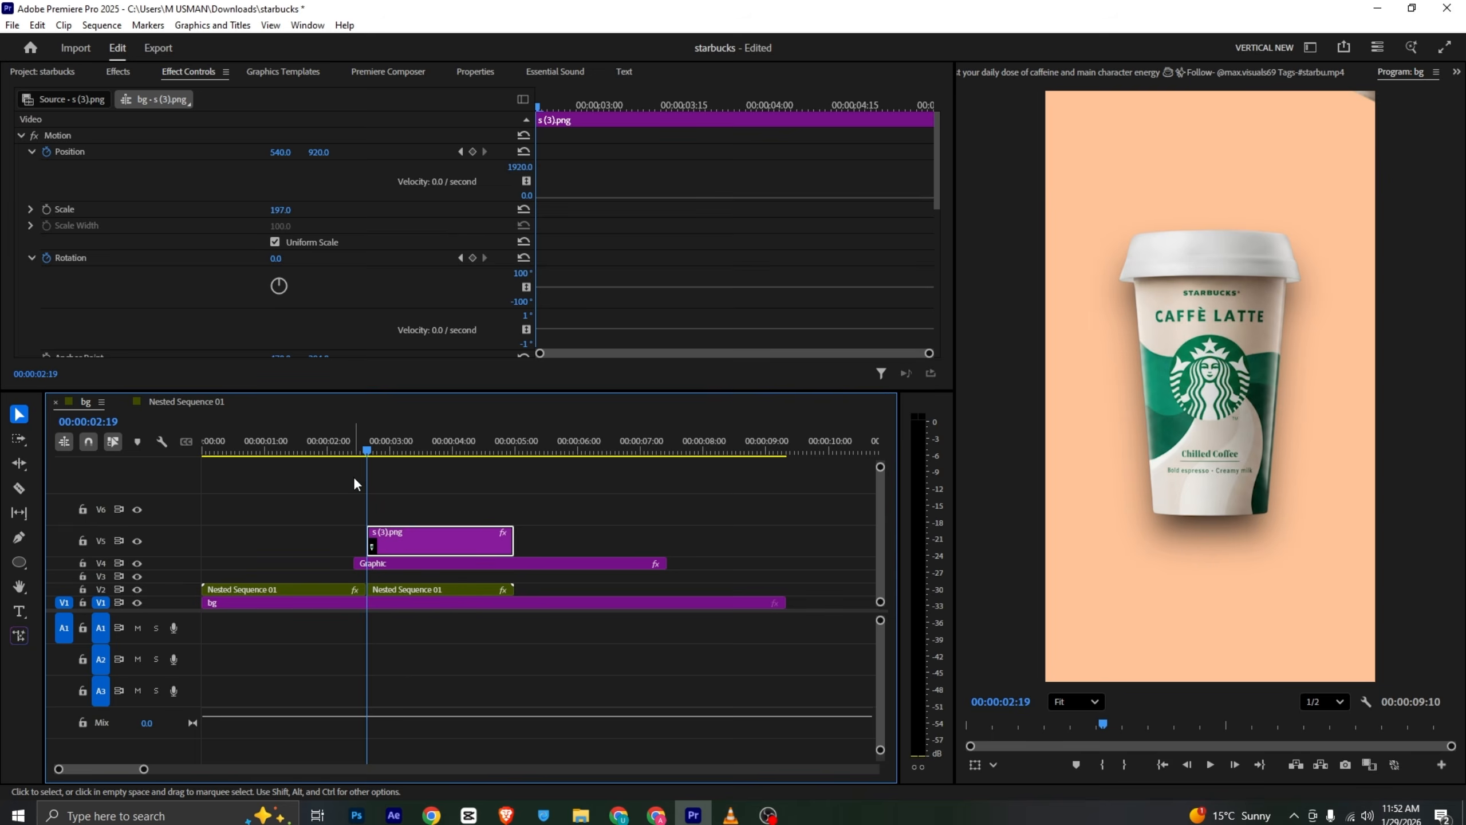
{"action": "left_click", "coordinate": [341, 449]}
{"action": "left_click_drag", "start_coordinate": [341, 448], "coordinate": [389, 499]}
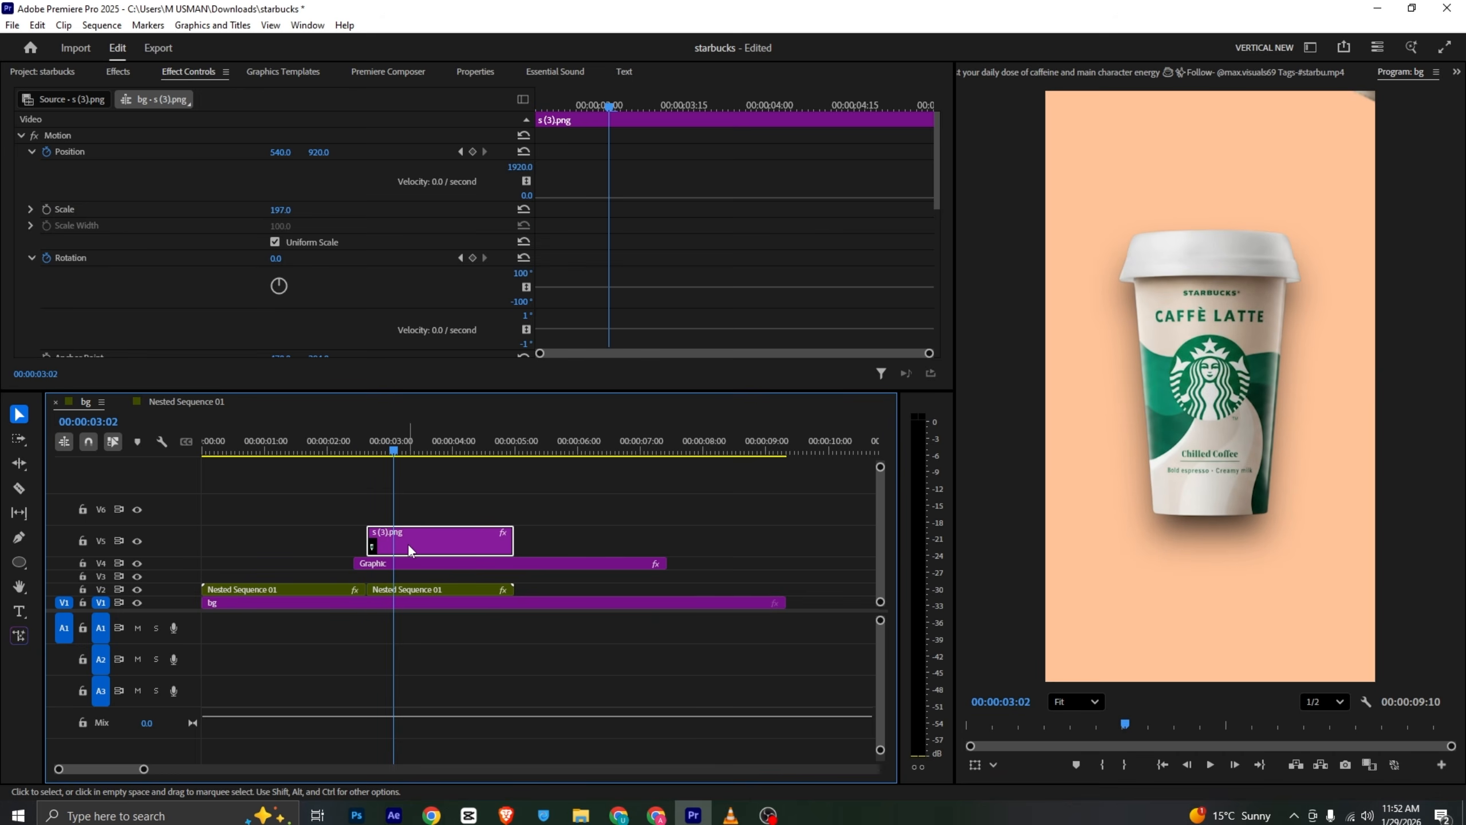
- Add Position and Rotation keyframes for the cup clip at about 2:19
{"action": "left_click_drag", "start_coordinate": [569, 108], "coordinate": [406, 147]}
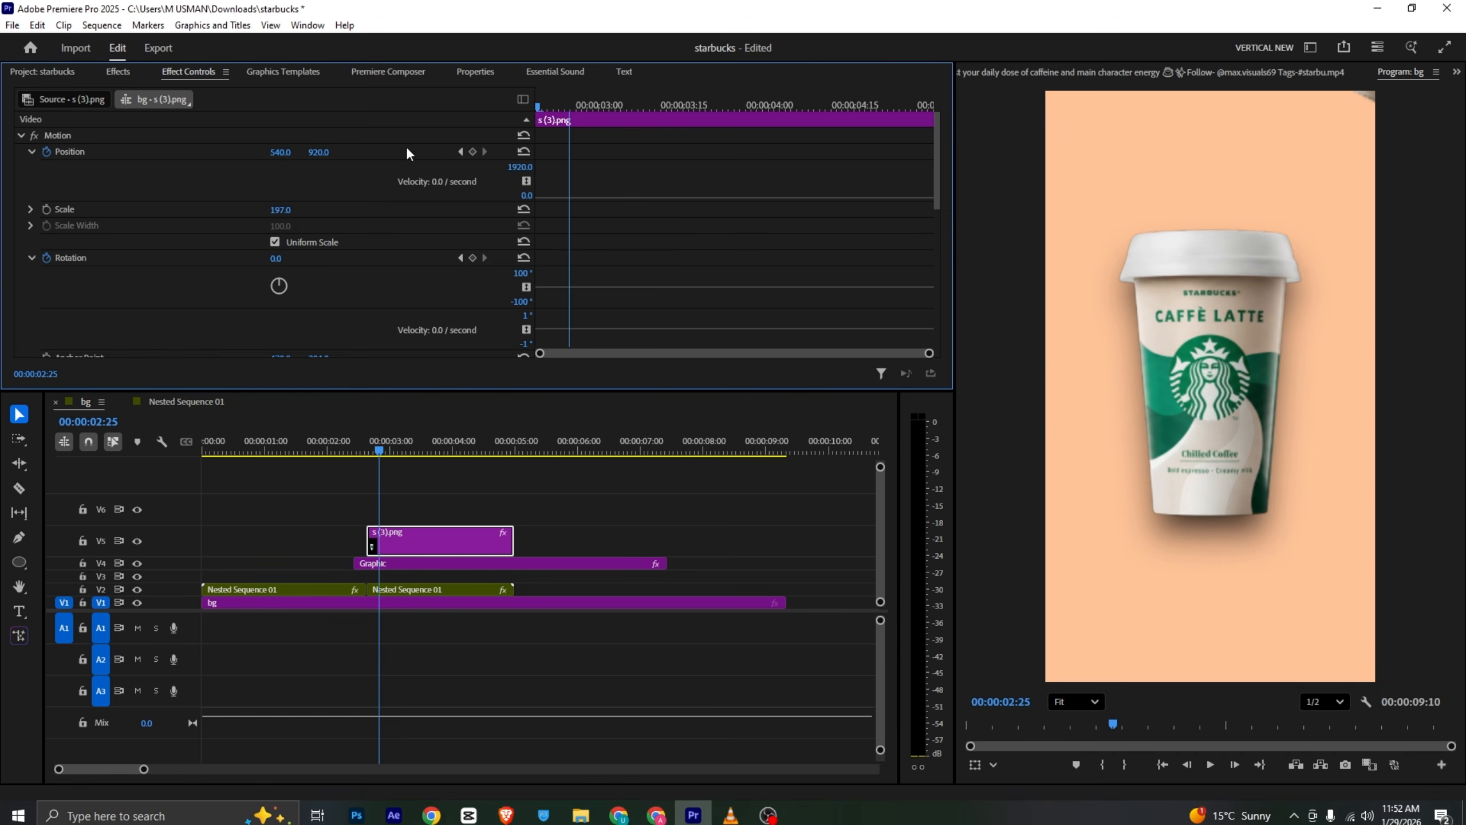
{"action": "left_click", "coordinate": [31, 151]}
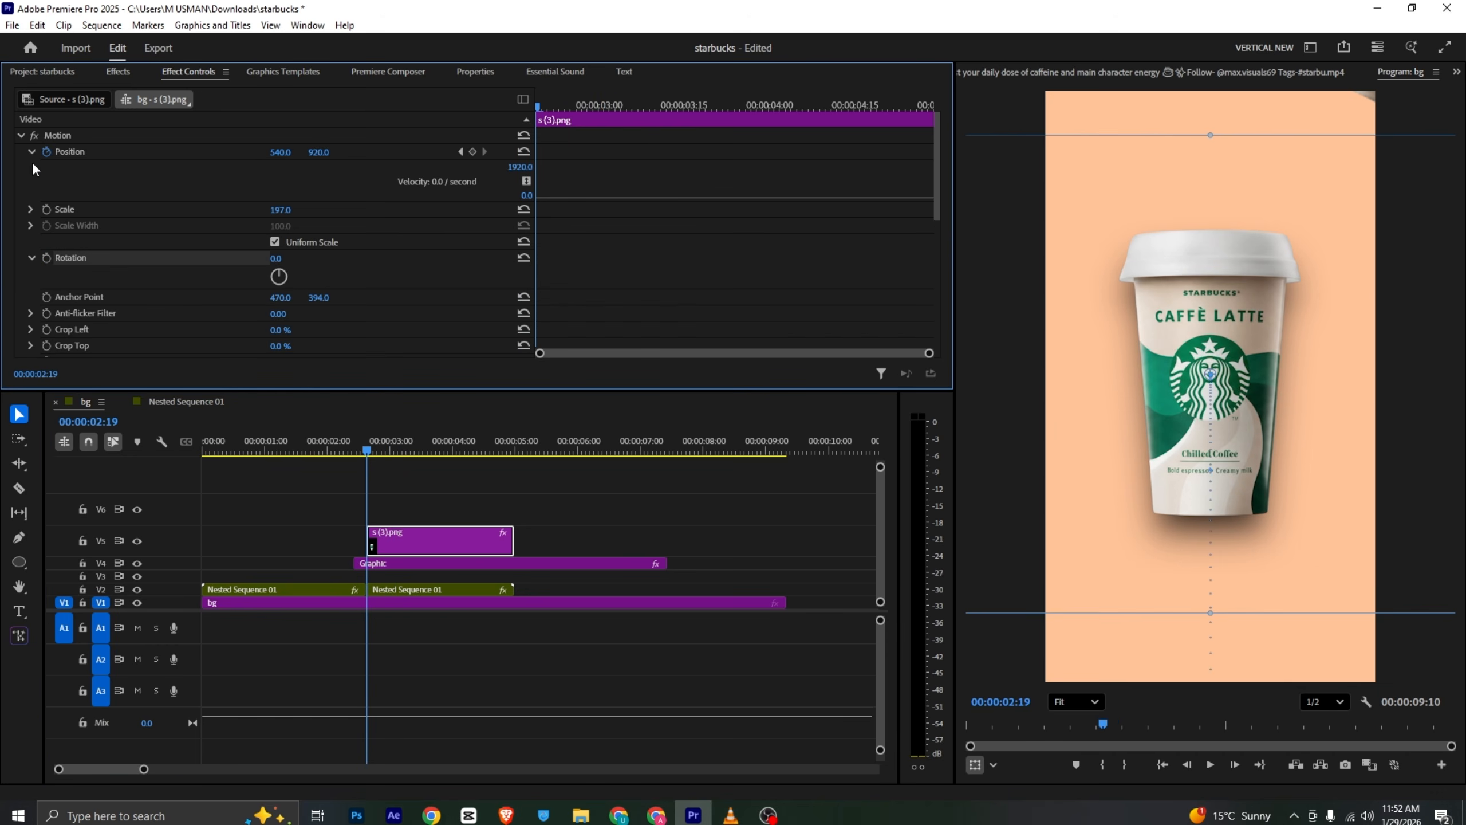
{"action": "left_click", "coordinate": [31, 215]}
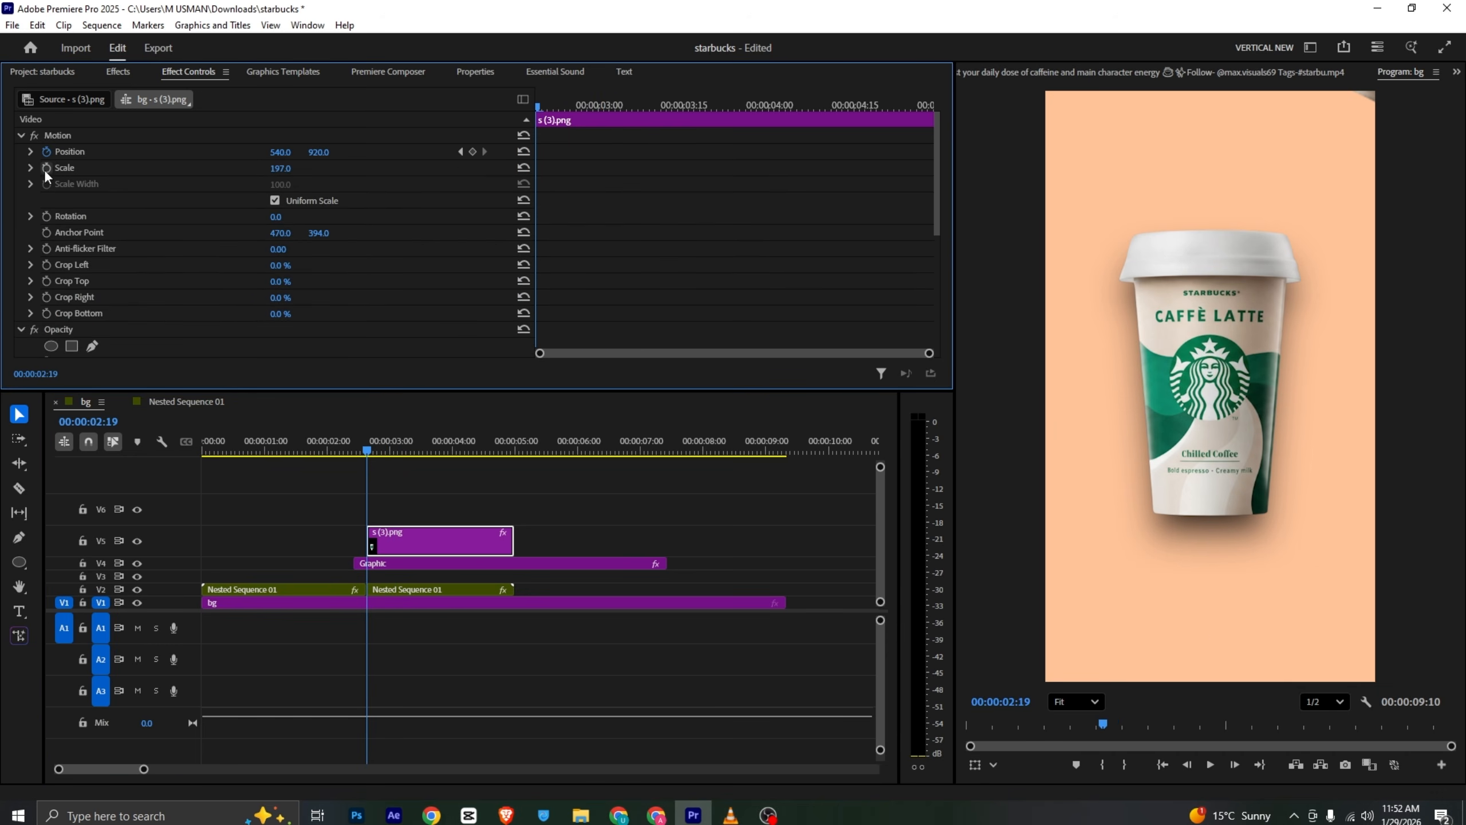
{"action": "left_click", "coordinate": [46, 155]}
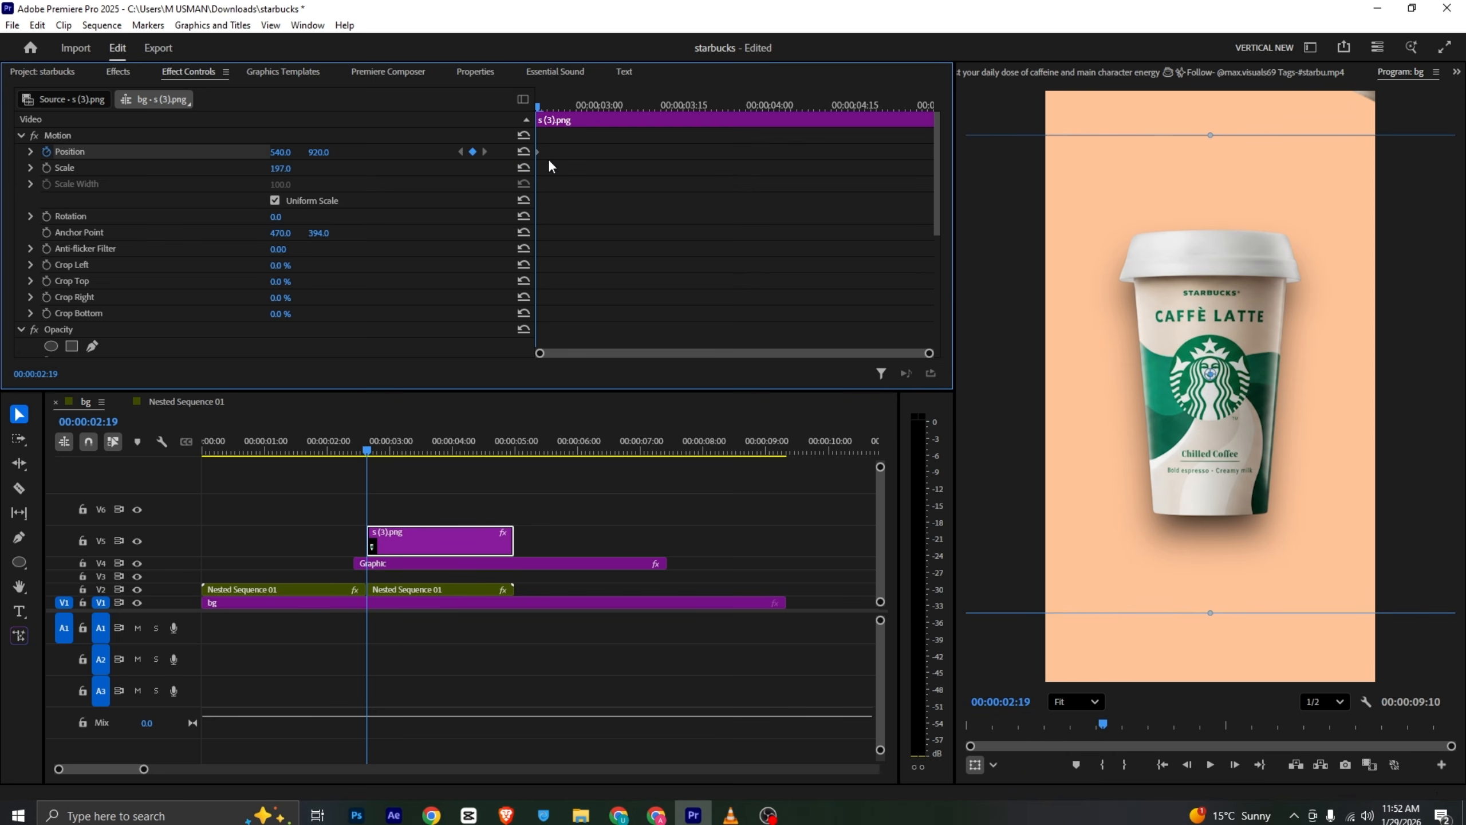
{"action": "left_click", "coordinate": [46, 216]}
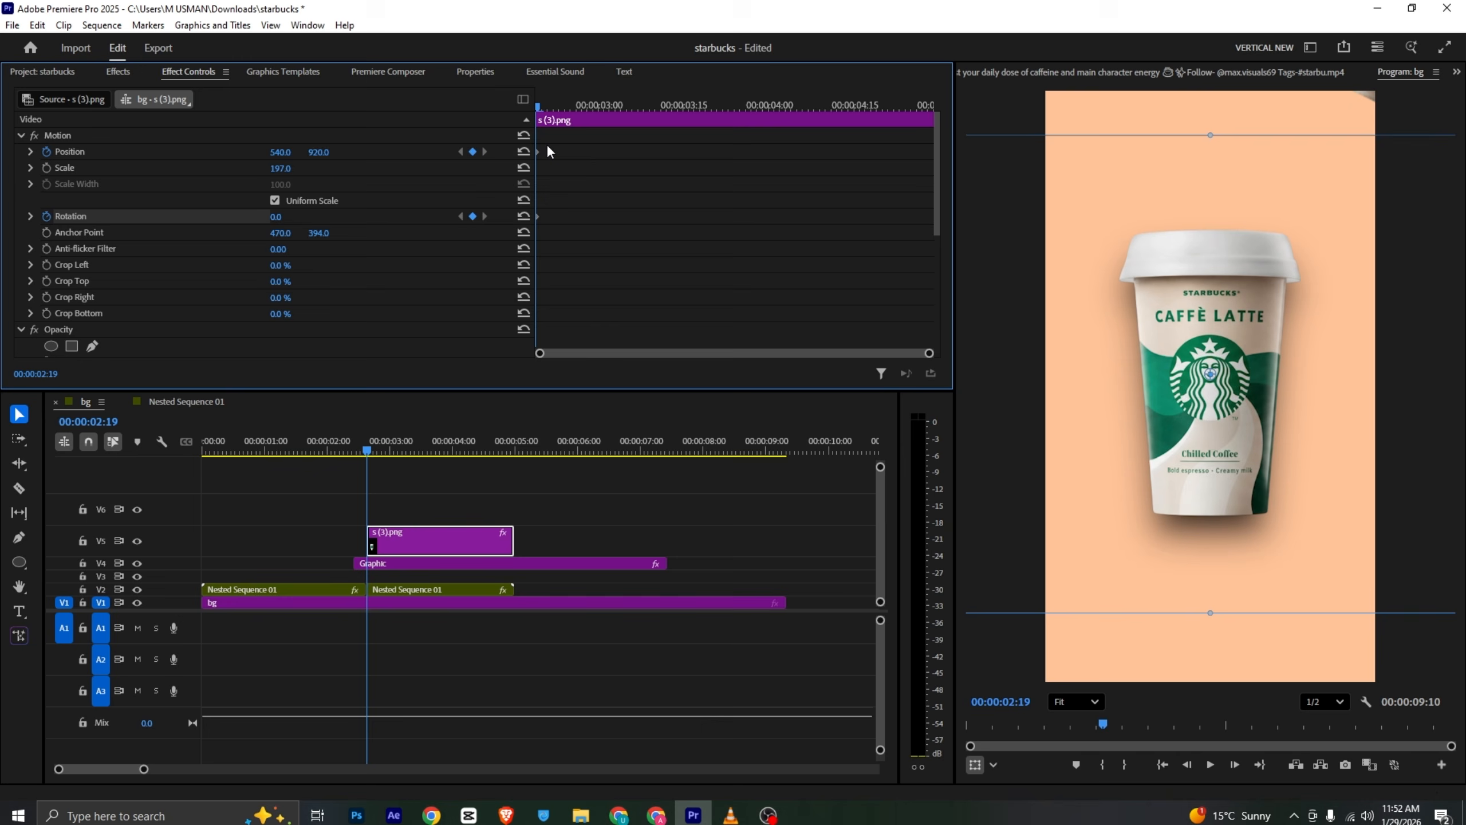
- A few frames later, move the cup to X position 1546 and rotate it 33°, then save the project
{"action": "key", "text": "Right"}
{"action": "key", "text": "Right"}
{"action": "key", "text": "Right"}
{"action": "key", "text": "Right"}
{"action": "key", "text": "Right"}
{"action": "key", "text": "Right"}
{"action": "key", "text": "Right"}
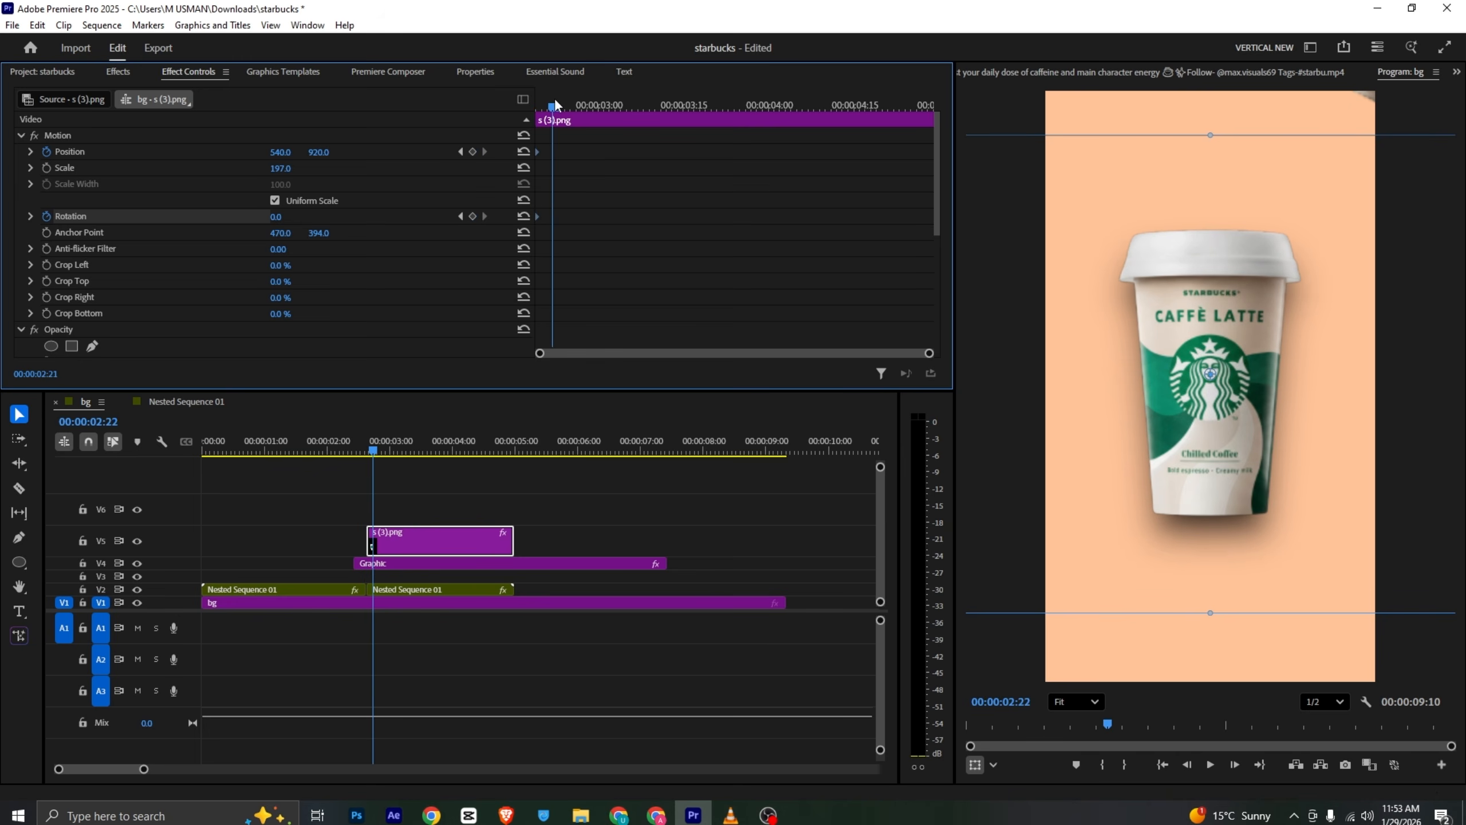
{"action": "left_click_drag", "start_coordinate": [281, 156], "coordinate": [468, 156]}
{"action": "left_click_drag", "start_coordinate": [277, 218], "coordinate": [304, 218]}
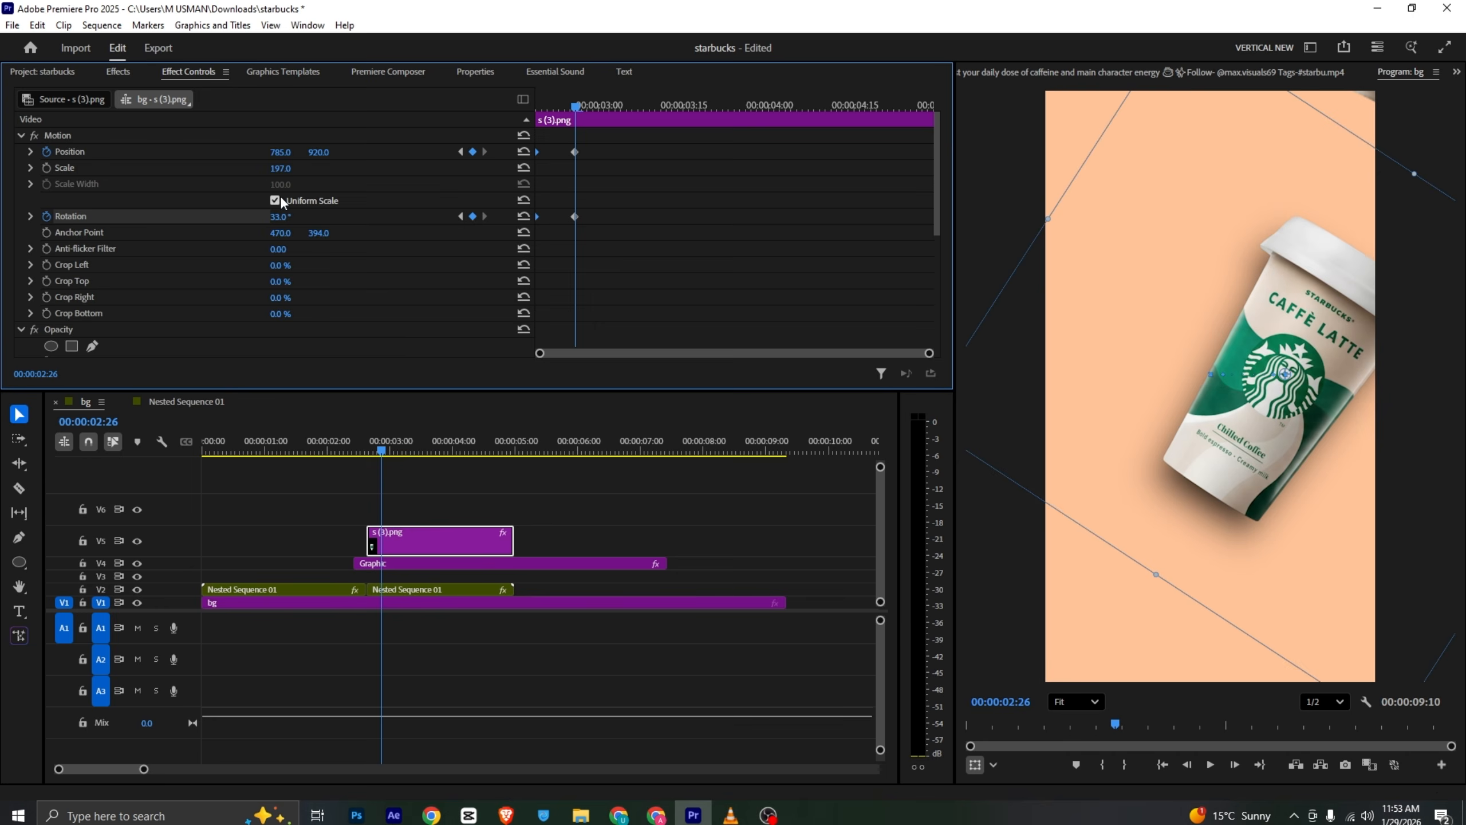
{"action": "left_click_drag", "start_coordinate": [283, 154], "coordinate": [864, 154]}
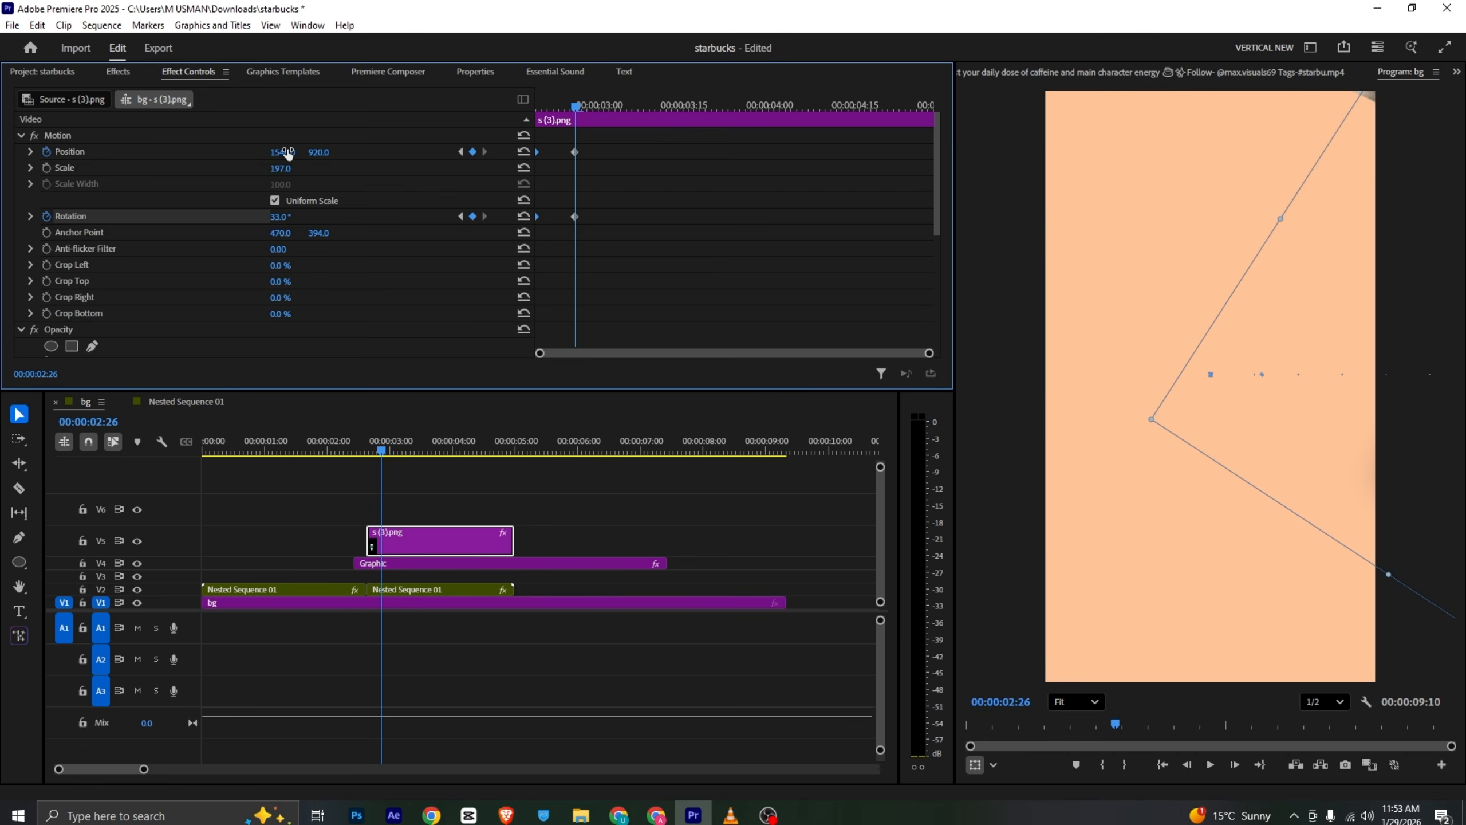
{"action": "key", "text": "ctrl+s"}
- Step back and preview the cup's exit animation
{"action": "key", "text": "Left"}
{"action": "key", "text": "Left"}
{"action": "key", "text": "space"}
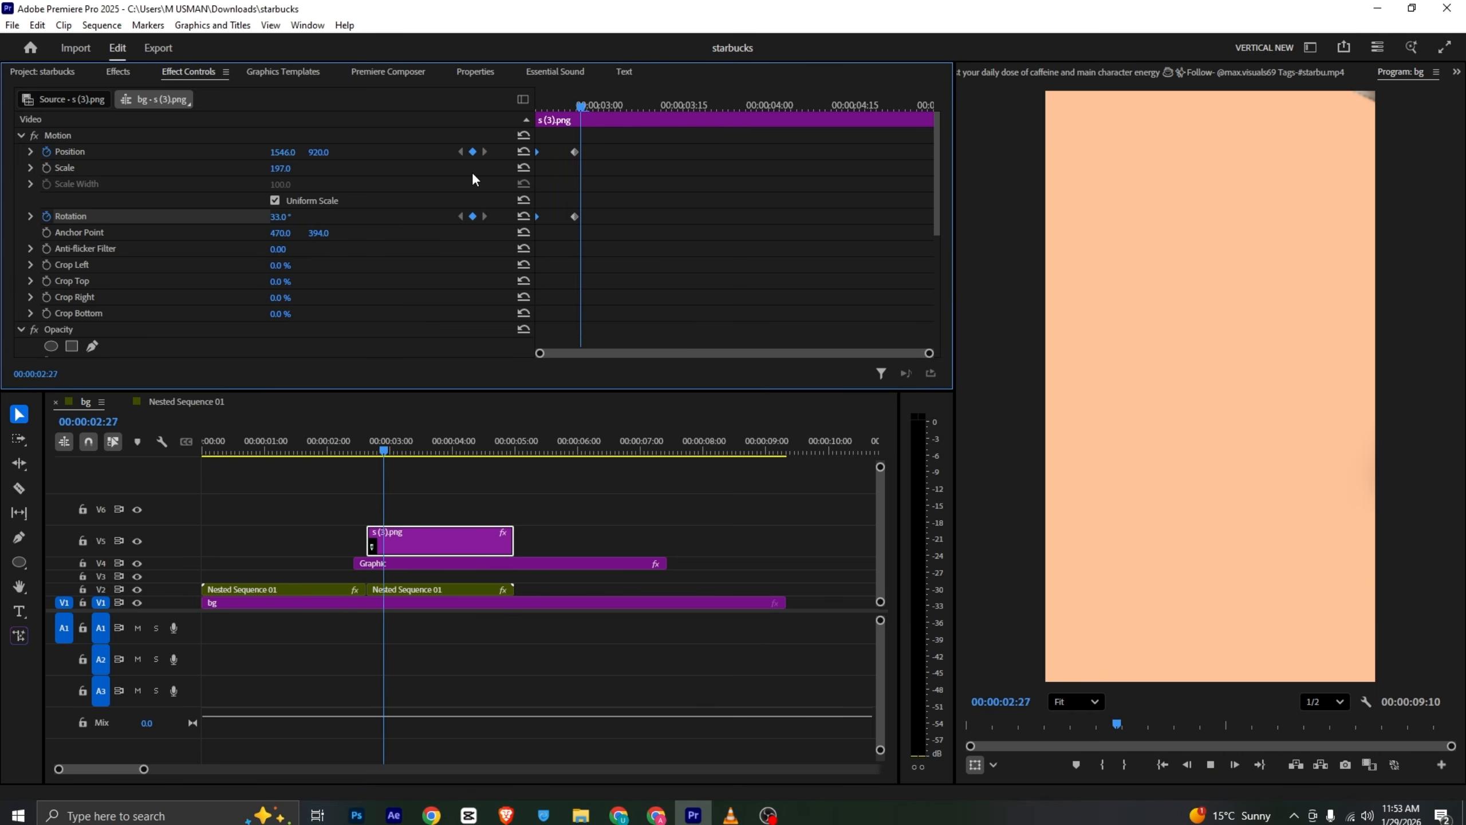
{"action": "key", "text": "space"}
- Shift the cup clip earlier to start with the circle and preview it
{"action": "left_click_drag", "start_coordinate": [392, 539], "coordinate": [381, 540]}
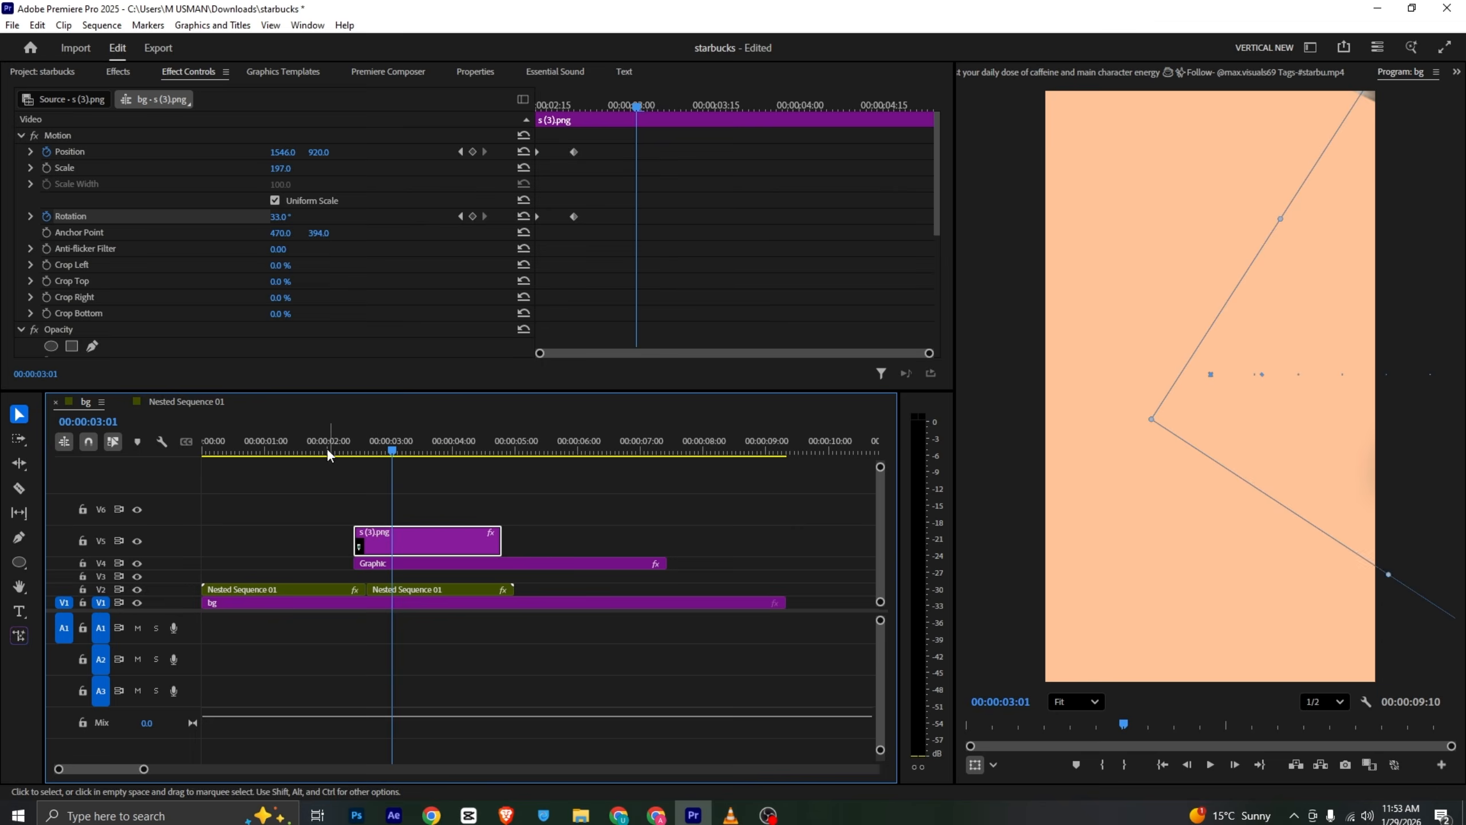
{"action": "left_click", "coordinate": [311, 448]}
{"action": "left_click", "coordinate": [356, 478]}
{"action": "key", "text": "space"}
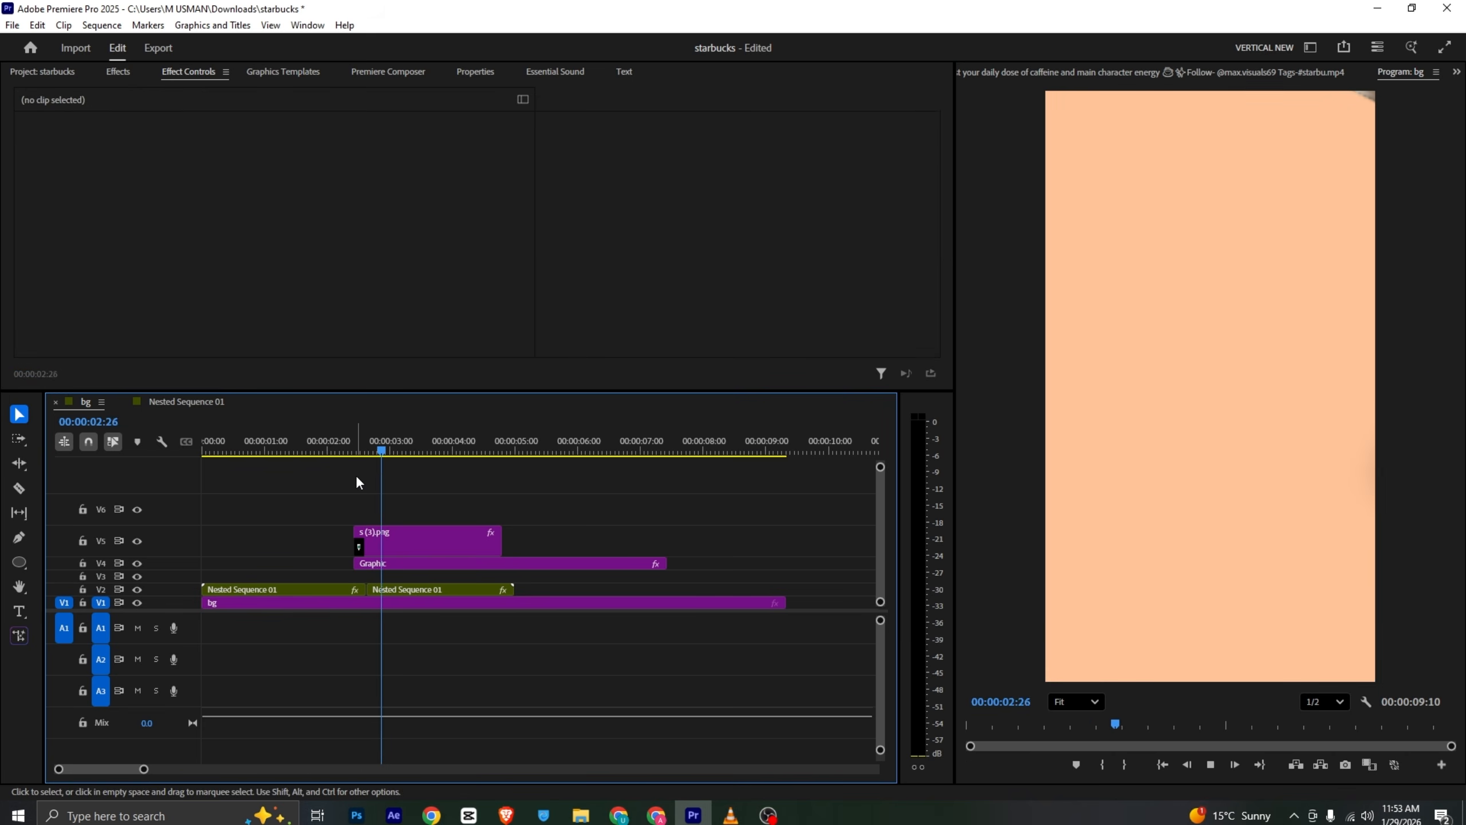
{"action": "key", "text": "space"}
- Select the cup and circle clips, move both a few frames earlier, and play back the sequence
{"action": "left_click_drag", "start_coordinate": [387, 516], "coordinate": [363, 562]}
{"action": "left_click_drag", "start_coordinate": [376, 565], "coordinate": [361, 565]}
{"action": "left_click", "coordinate": [314, 449]}
{"action": "key", "text": "space"}
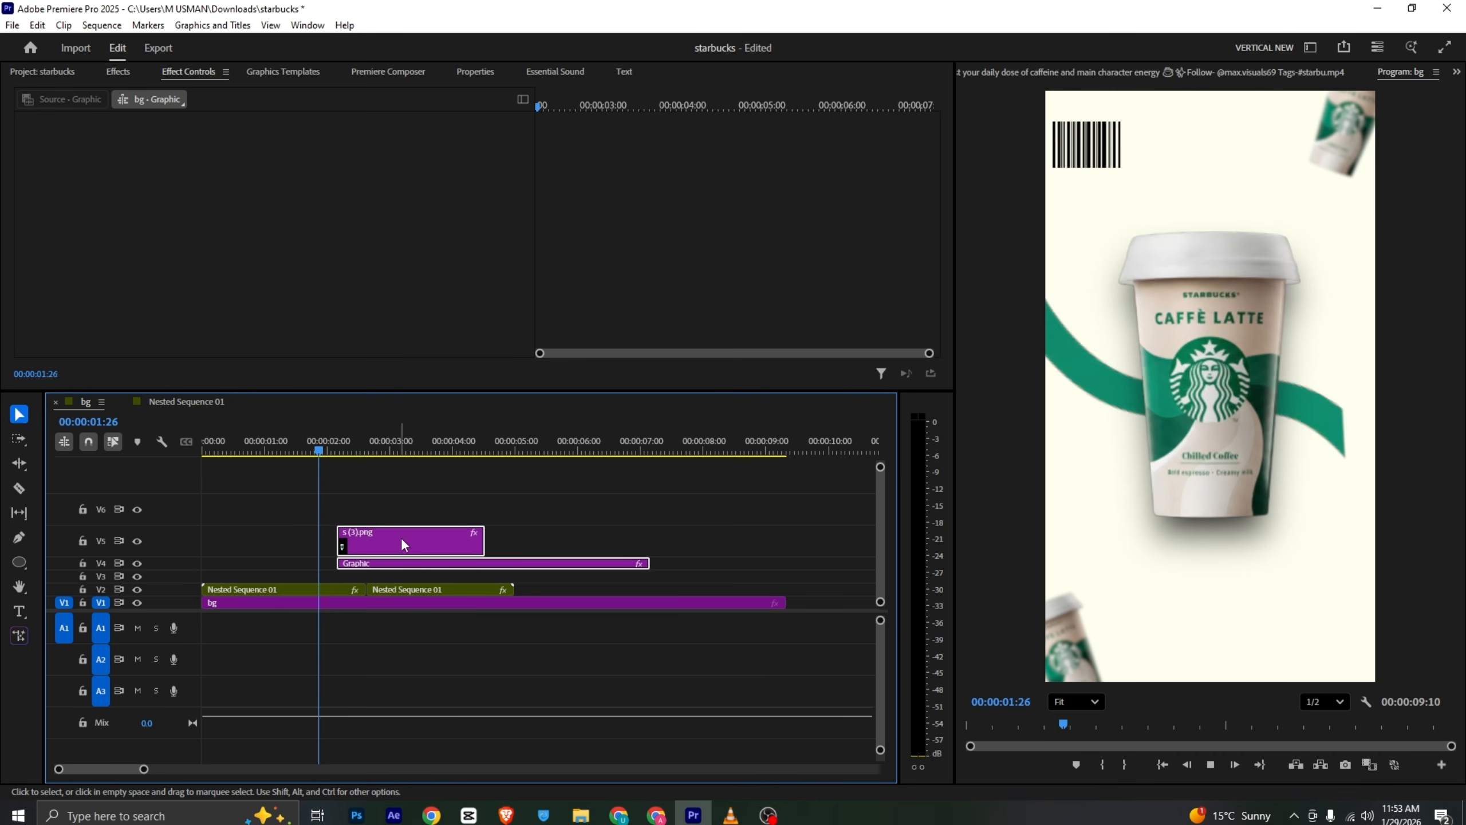
- Select the circle and cup clips to inspect their keyframes, then preview the circle transition from about 2 seconds
{"action": "key", "text": "space"}
{"action": "left_click", "coordinate": [415, 565]}
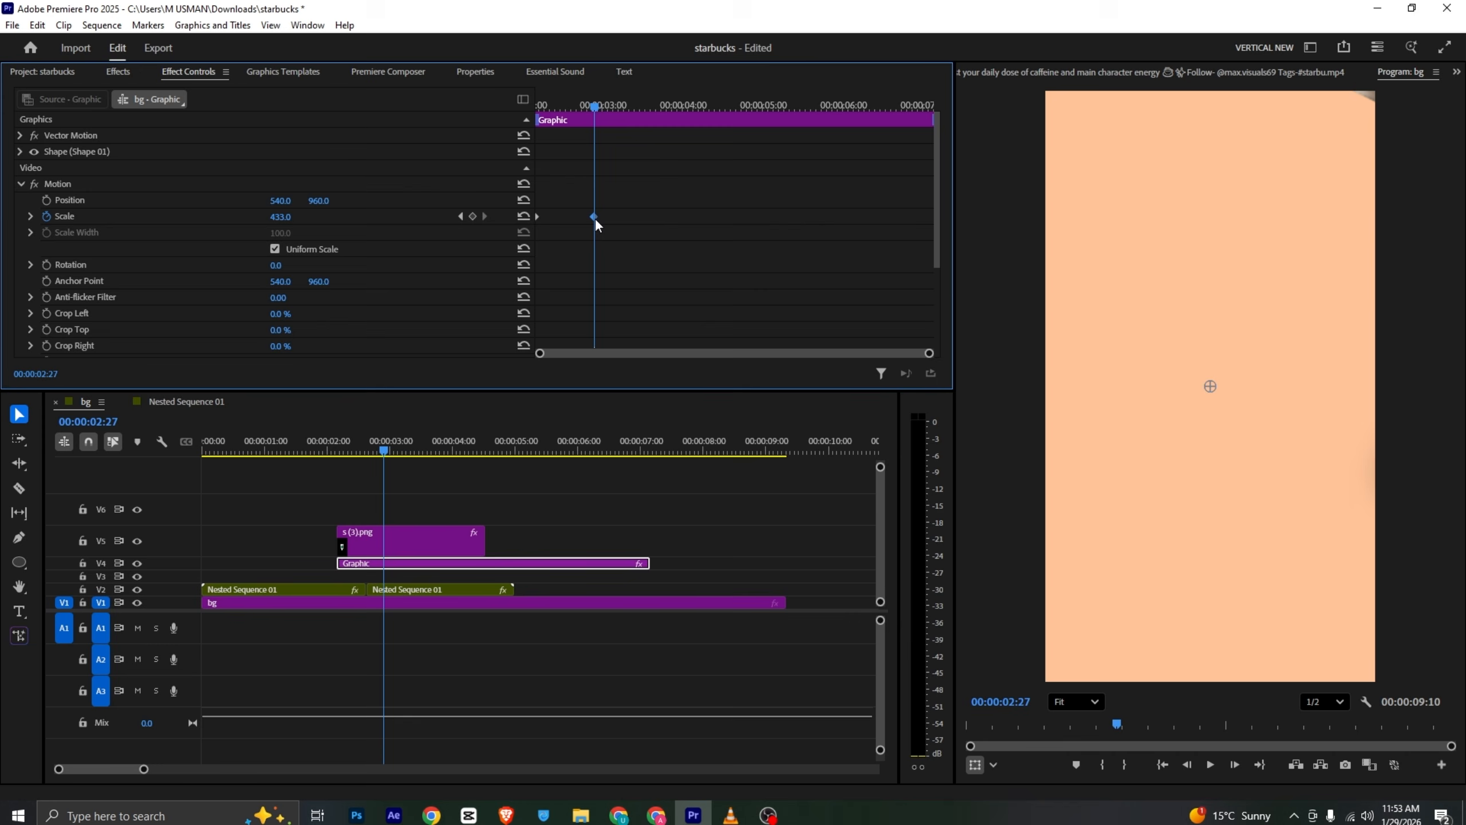
{"action": "left_click", "coordinate": [431, 537]}
{"action": "left_click_drag", "start_coordinate": [600, 145], "coordinate": [551, 244]}
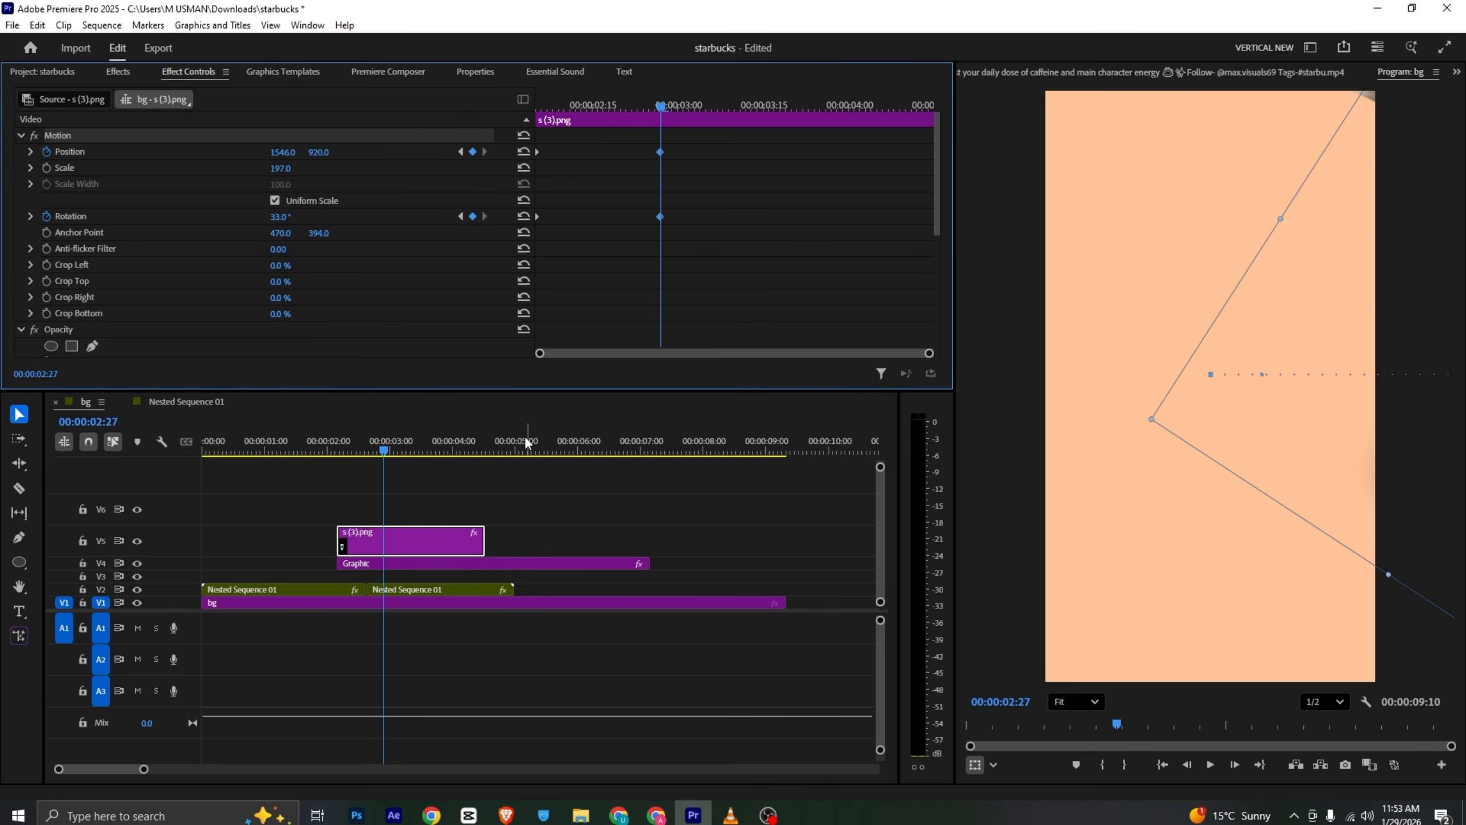
{"action": "left_click", "coordinate": [435, 509]}
{"action": "left_click", "coordinate": [320, 443]}
{"action": "key", "text": "space"}
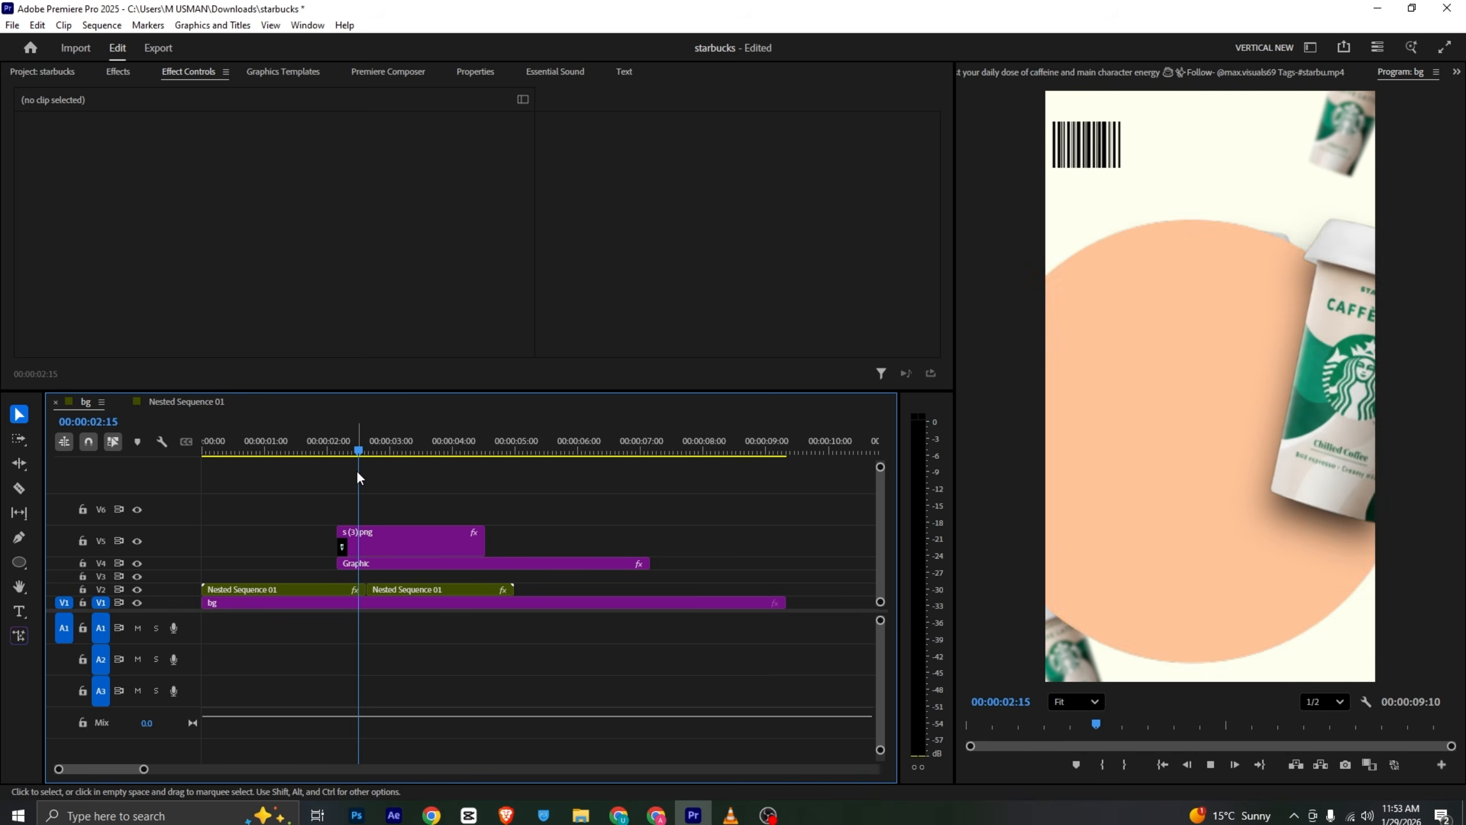
{"action": "left_click", "coordinate": [320, 446]}
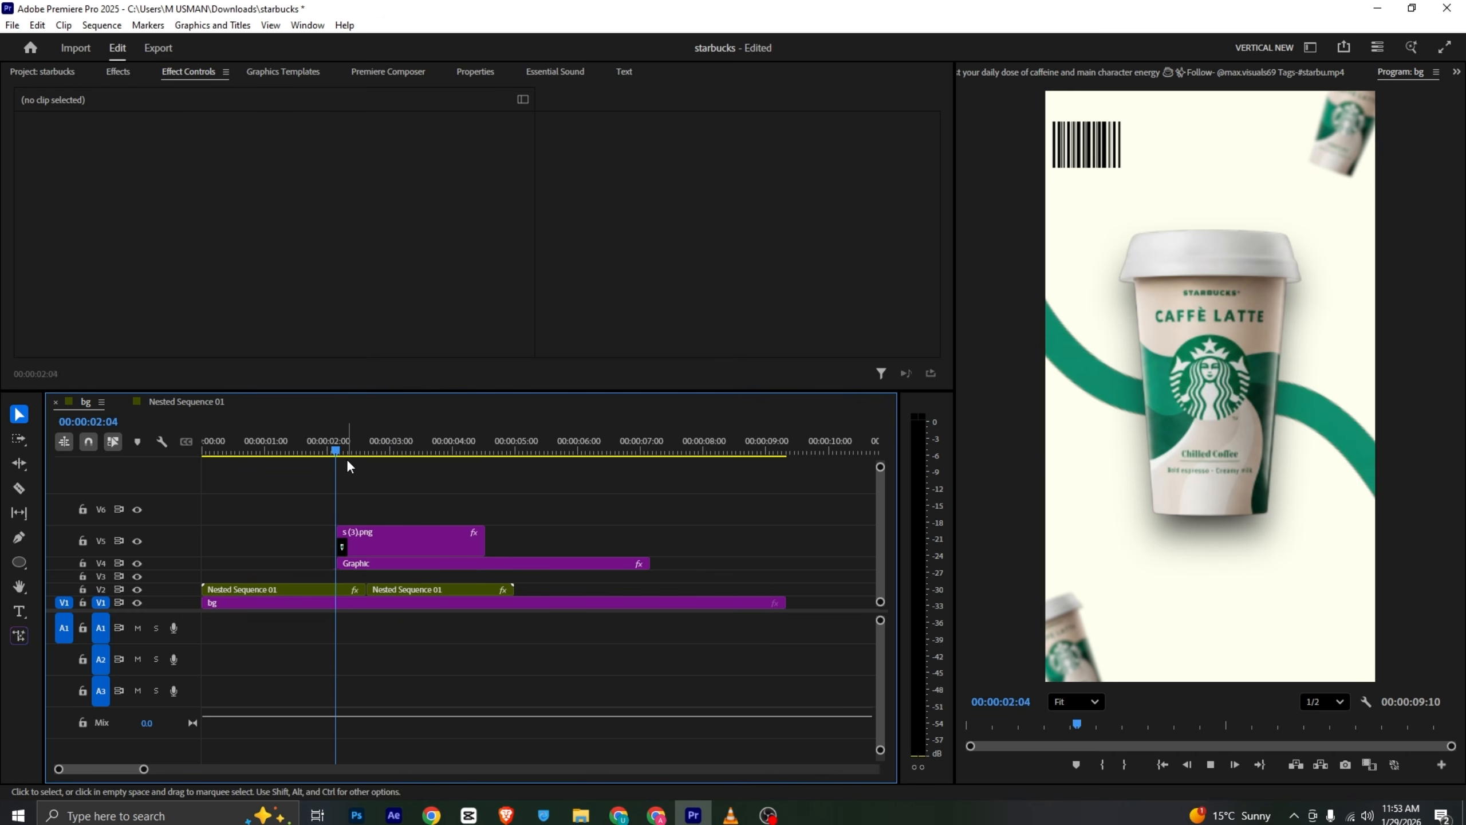
{"action": "key", "text": "space"}
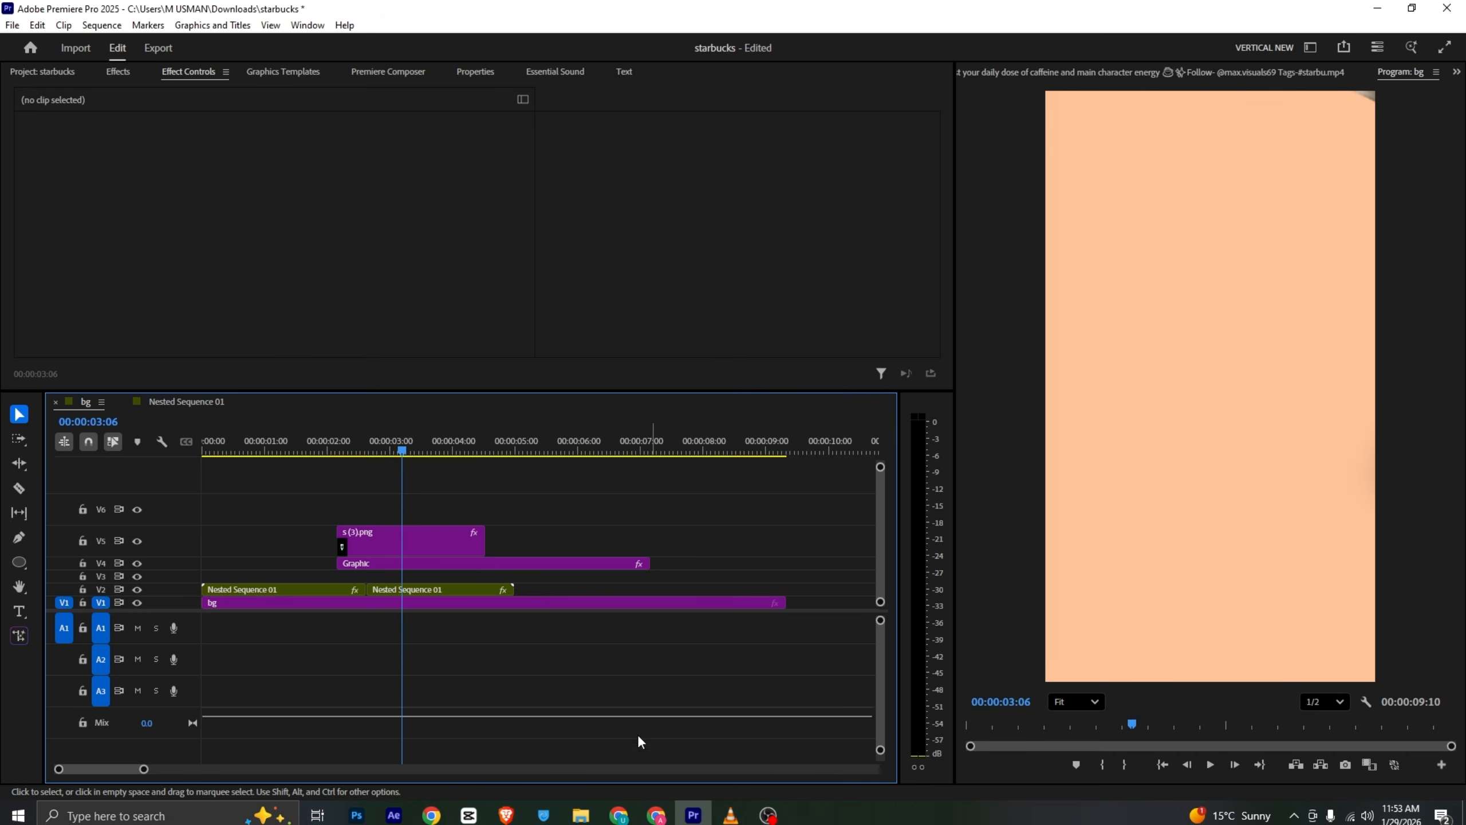
- Switch to the reference video and scrub to the Other Brands shot, then return to the editor
{"action": "key", "text": "alt+Tab"}
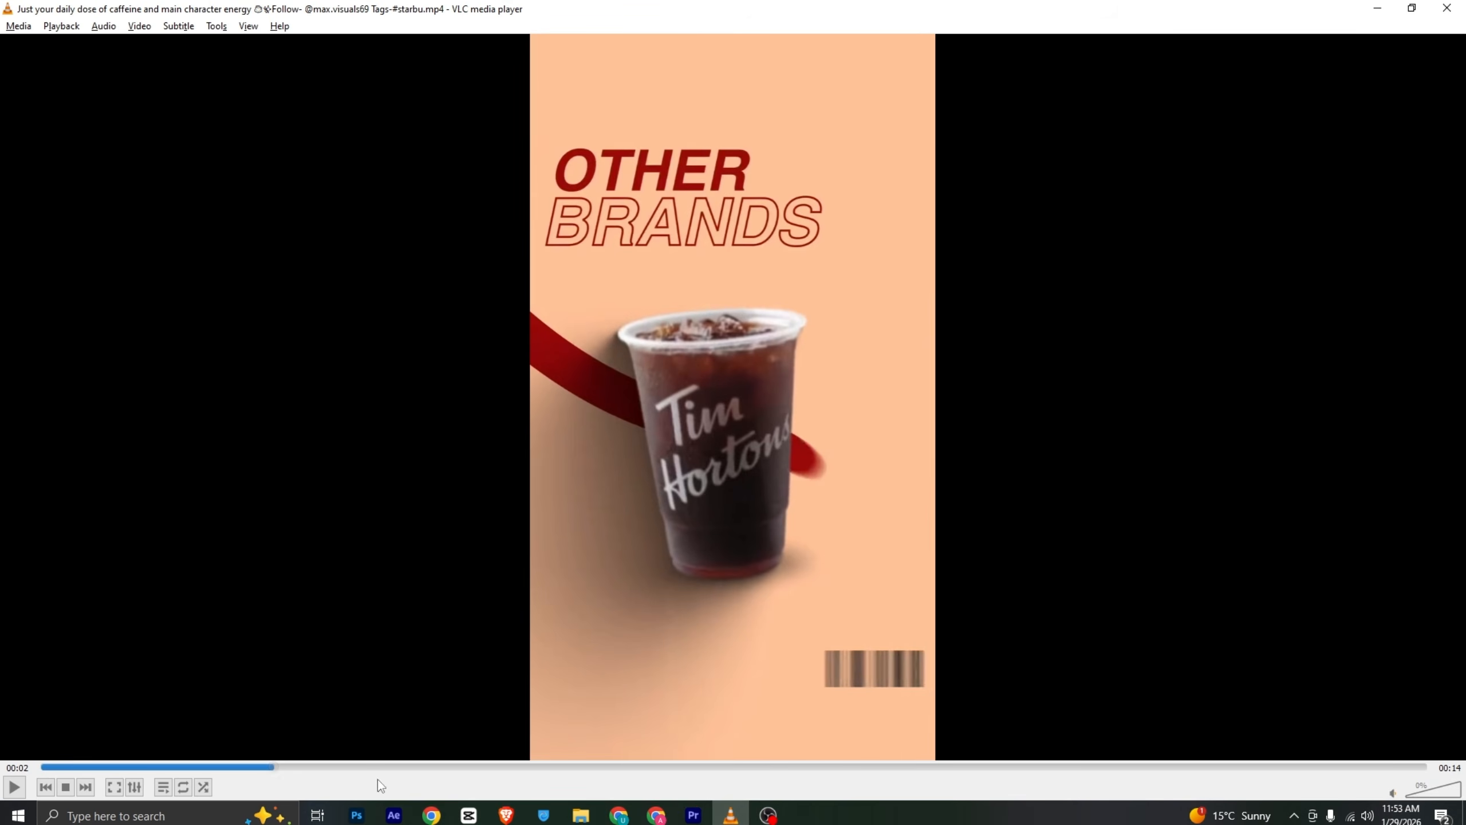
{"action": "mouse_move", "coordinate": [273, 772]}
{"action": "left_mouse_down"}
{"action": "mouse_move", "coordinate": [241, 773]}
{"action": "mouse_move", "coordinate": [279, 773]}
{"action": "left_mouse_up"}
{"action": "key", "text": "alt+Tab"}
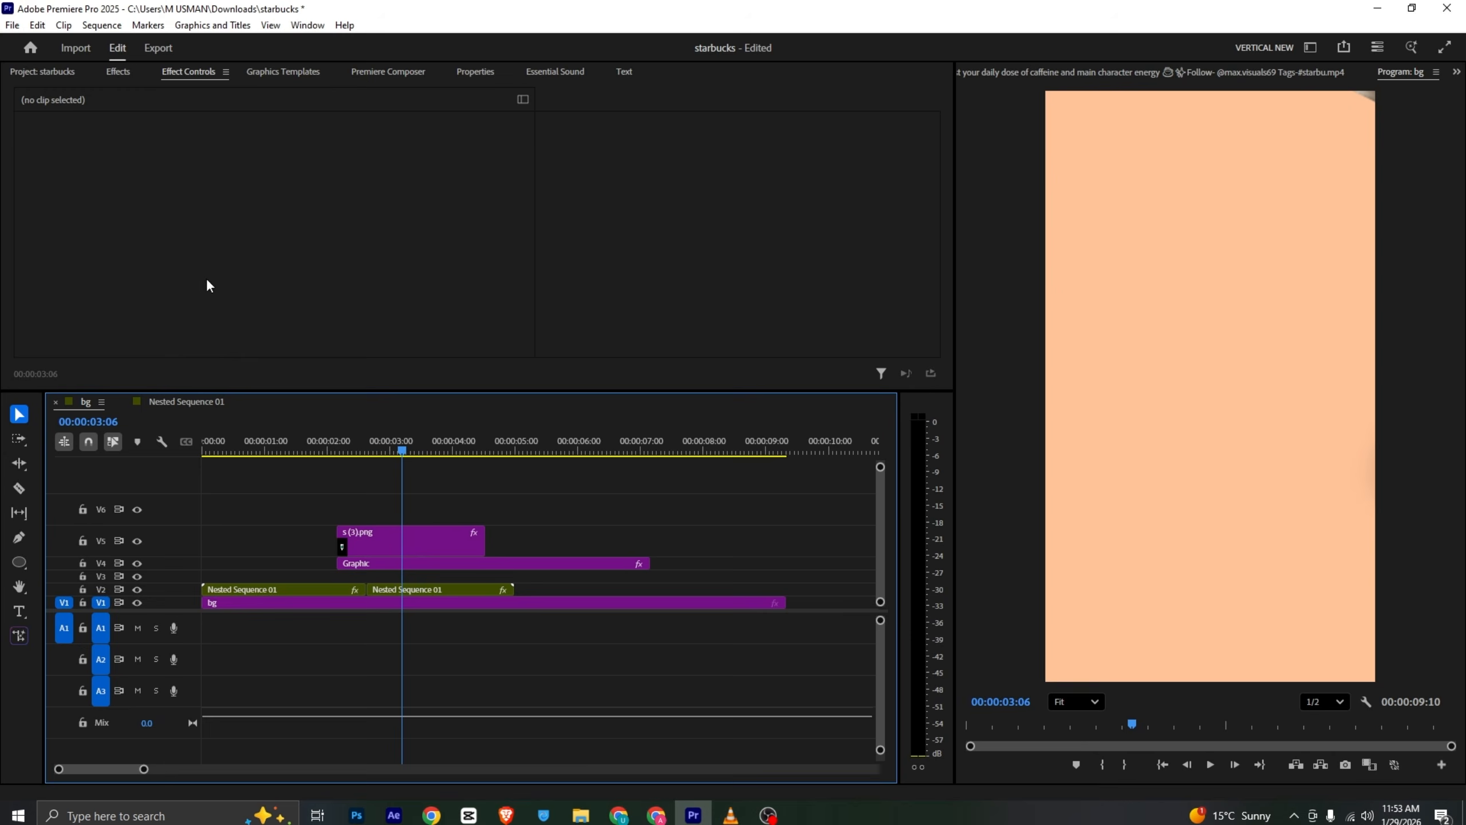
- Add the Tim Hortons cup image above the circle at about 3 seconds 6 frames and scale it to 214%
{"action": "left_click", "coordinate": [69, 77]}
{"action": "left_click_drag", "start_coordinate": [346, 192], "coordinate": [378, 491]}
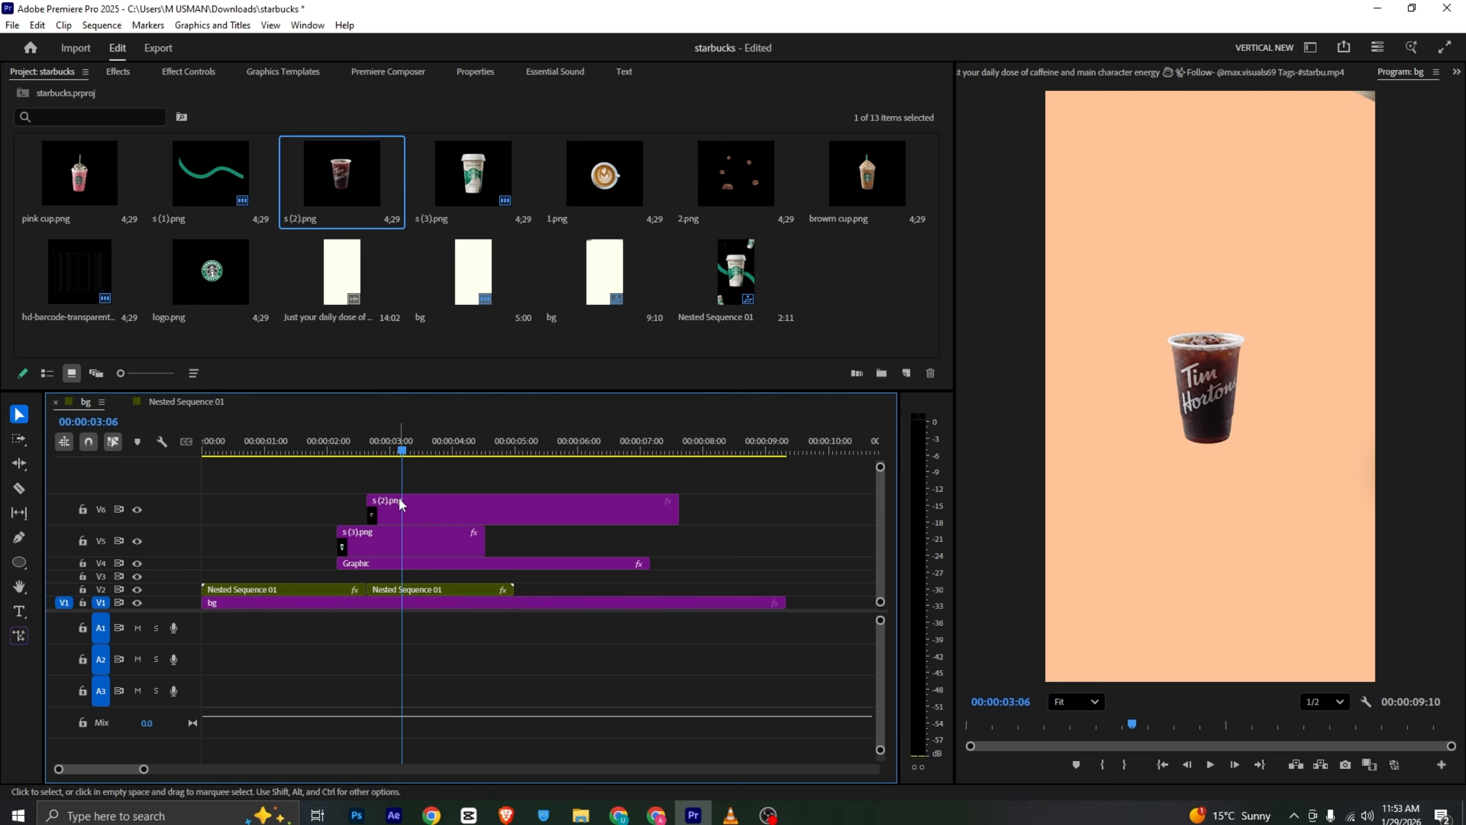
{"action": "left_click", "coordinate": [194, 73]}
{"action": "mouse_move", "coordinate": [282, 169]}
{"action": "left_mouse_down"}
{"action": "mouse_move", "coordinate": [362, 168]}
{"action": "mouse_move", "coordinate": [304, 153]}
{"action": "left_mouse_up"}
{"action": "key", "text": "alt+Tab"}
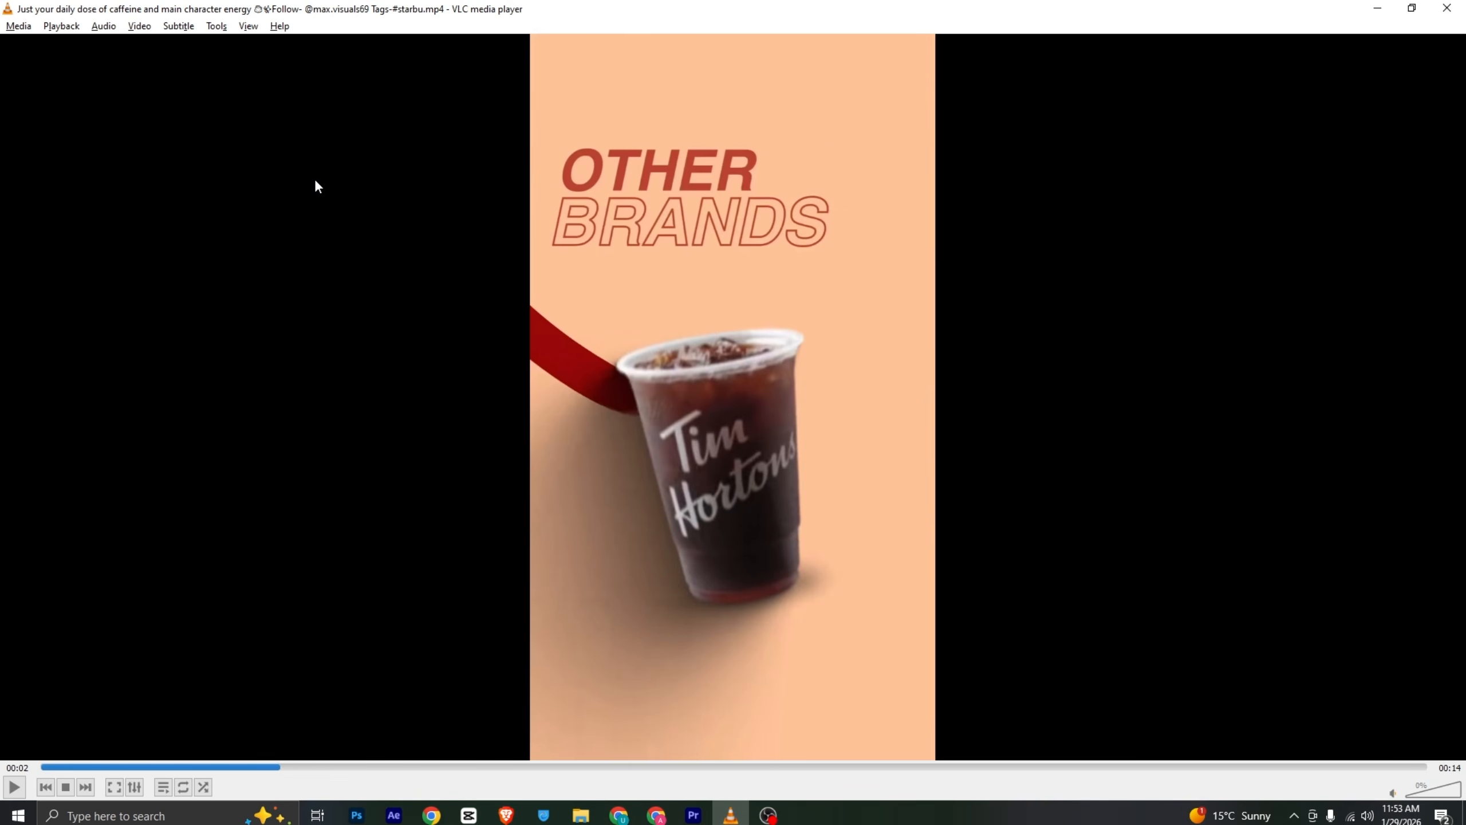
{"action": "key", "text": "space"}
{"action": "key", "text": "space"}
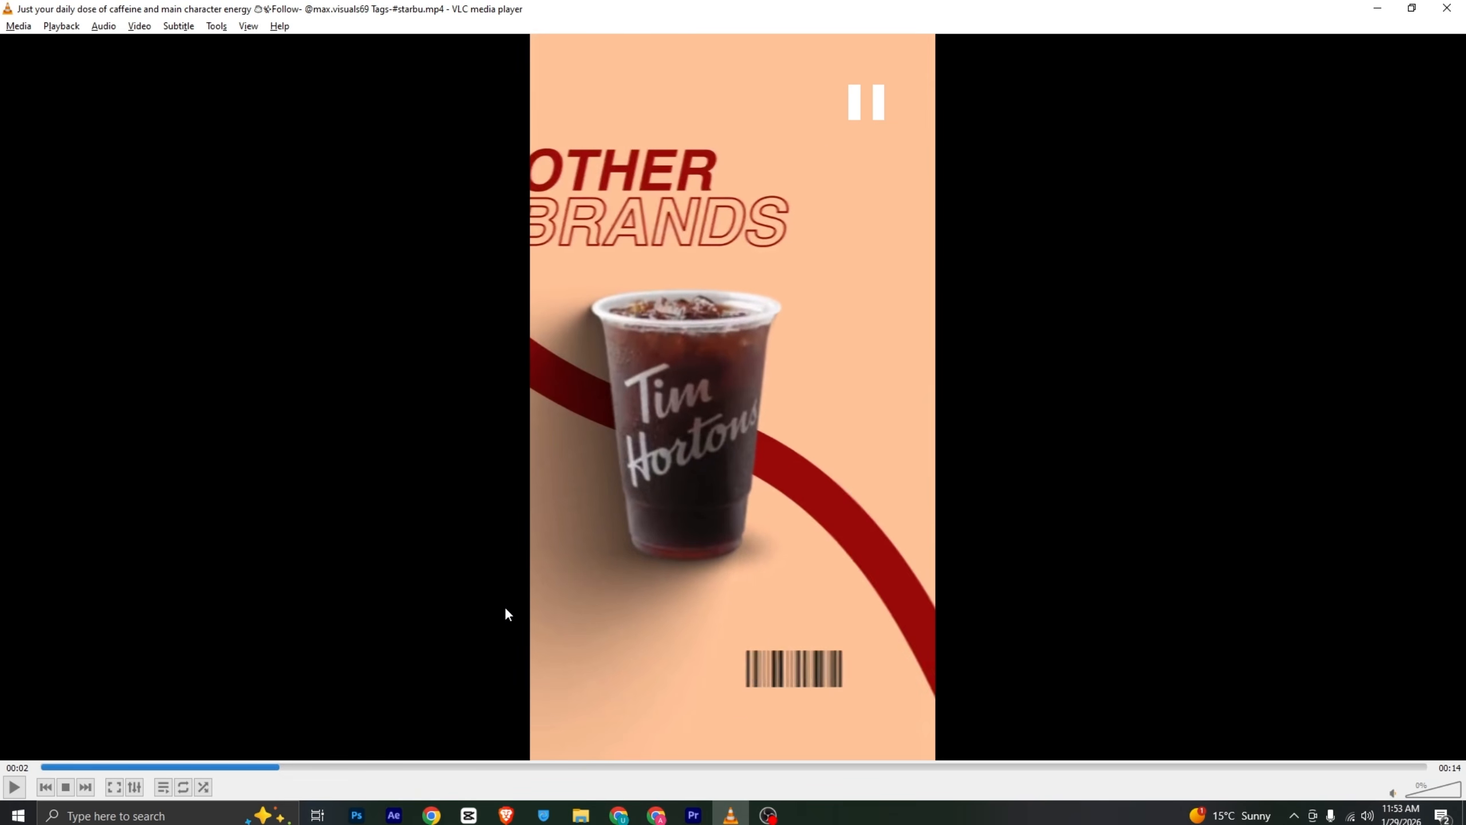
{"action": "left_click", "coordinate": [271, 768]}
{"action": "left_click_drag", "start_coordinate": [273, 770], "coordinate": [305, 766]}
{"action": "key", "text": "alt+Tab"}
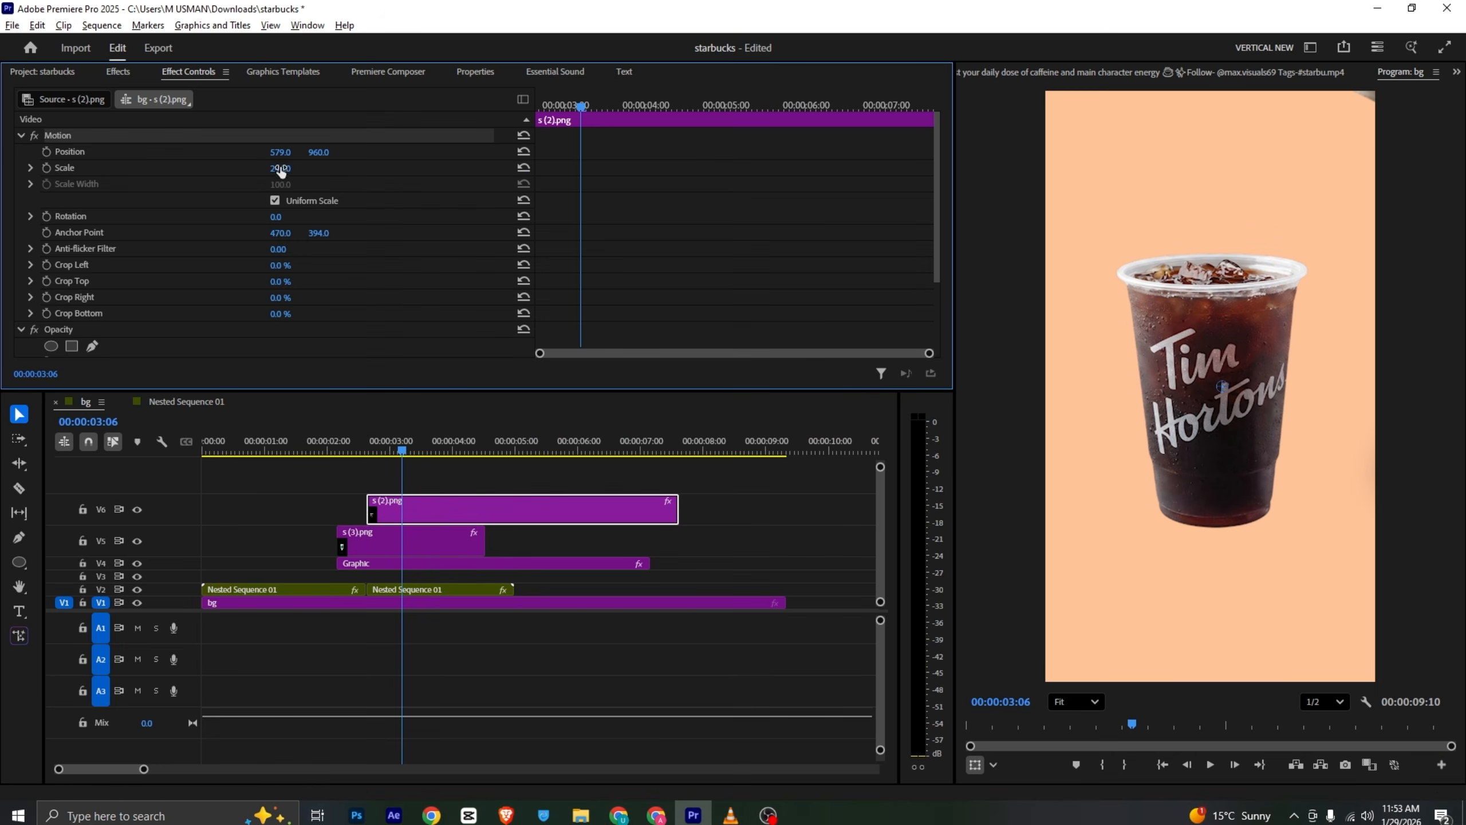
{"action": "left_click_drag", "start_coordinate": [281, 171], "coordinate": [267, 171]}
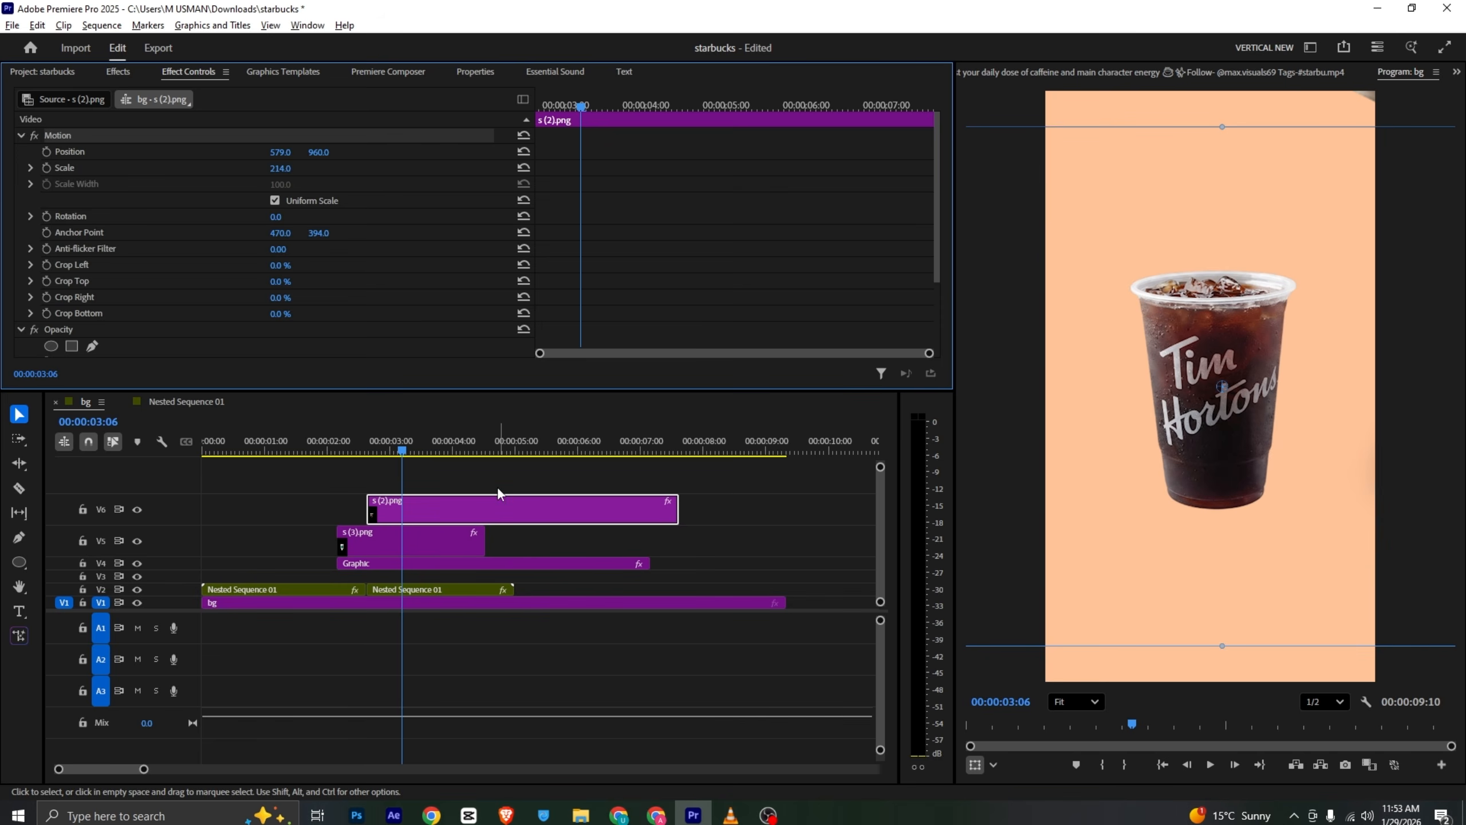
- Copy the green wave clip from the nested sequence onto a new track in the main sequence at about 3 seconds
{"action": "left_click", "coordinate": [201, 400]}
{"action": "left_click", "coordinate": [276, 562]}
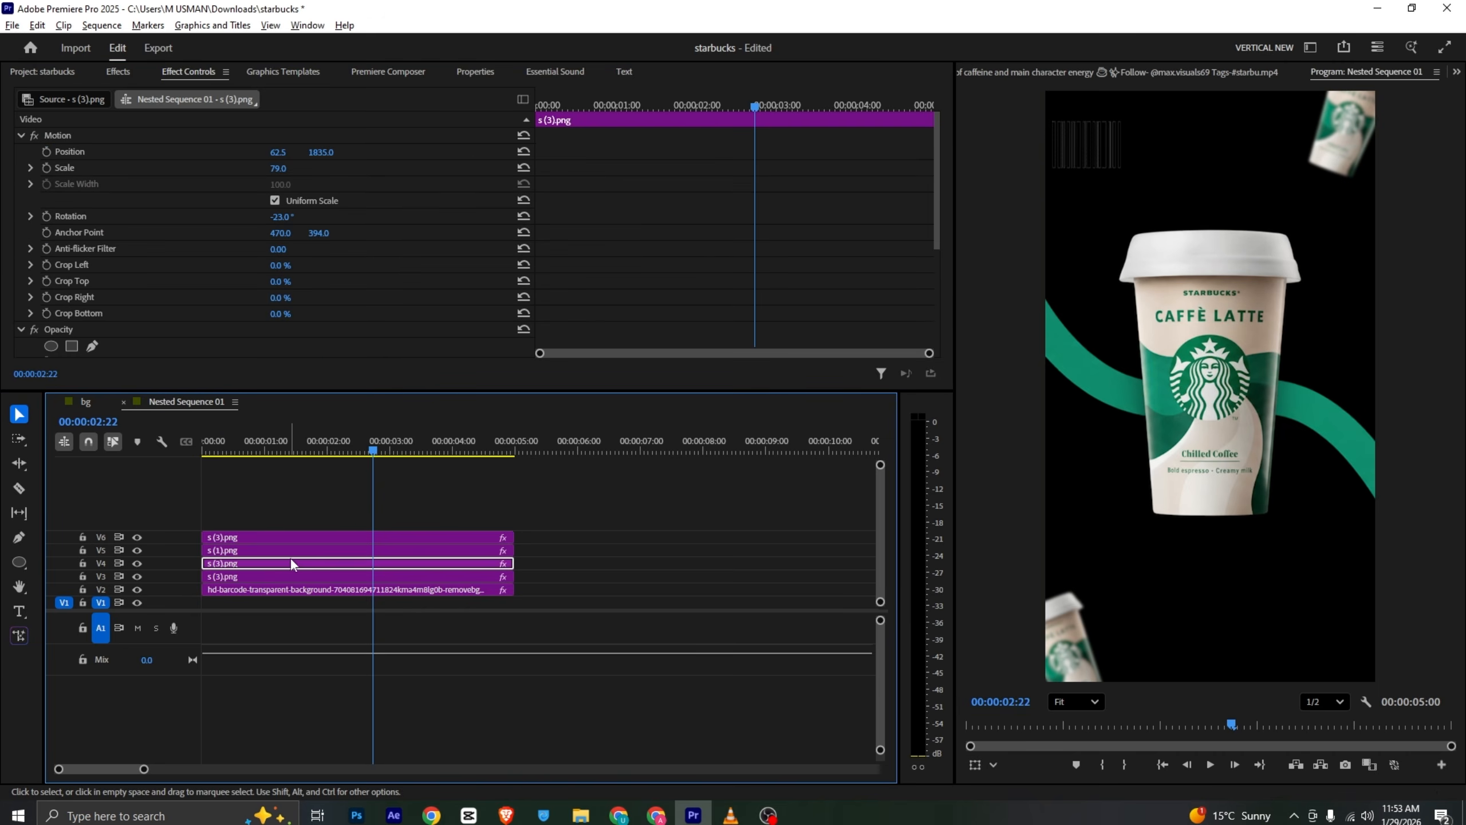
{"action": "left_click", "coordinate": [1130, 396]}
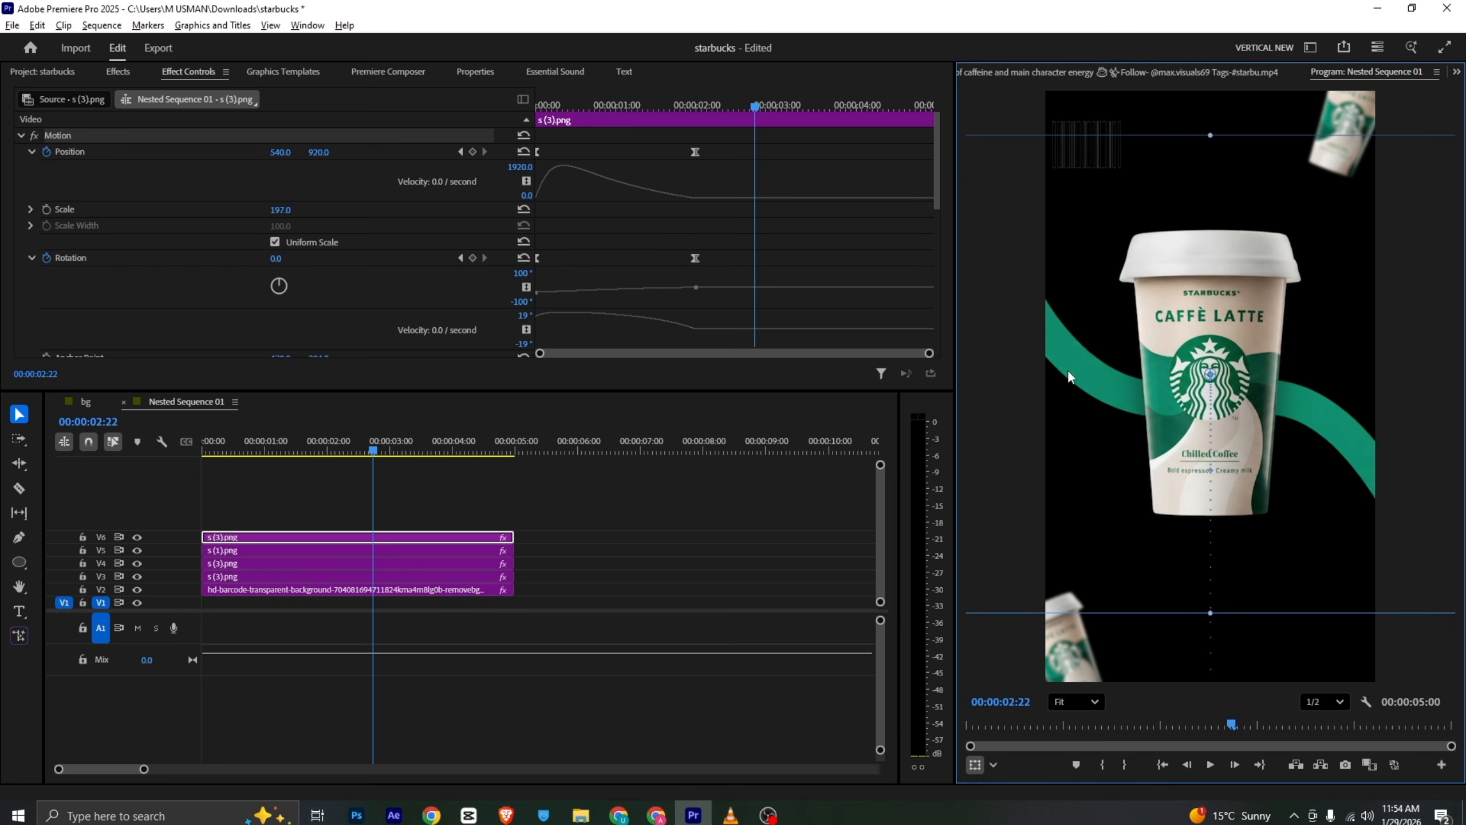
{"action": "left_click", "coordinate": [242, 576]}
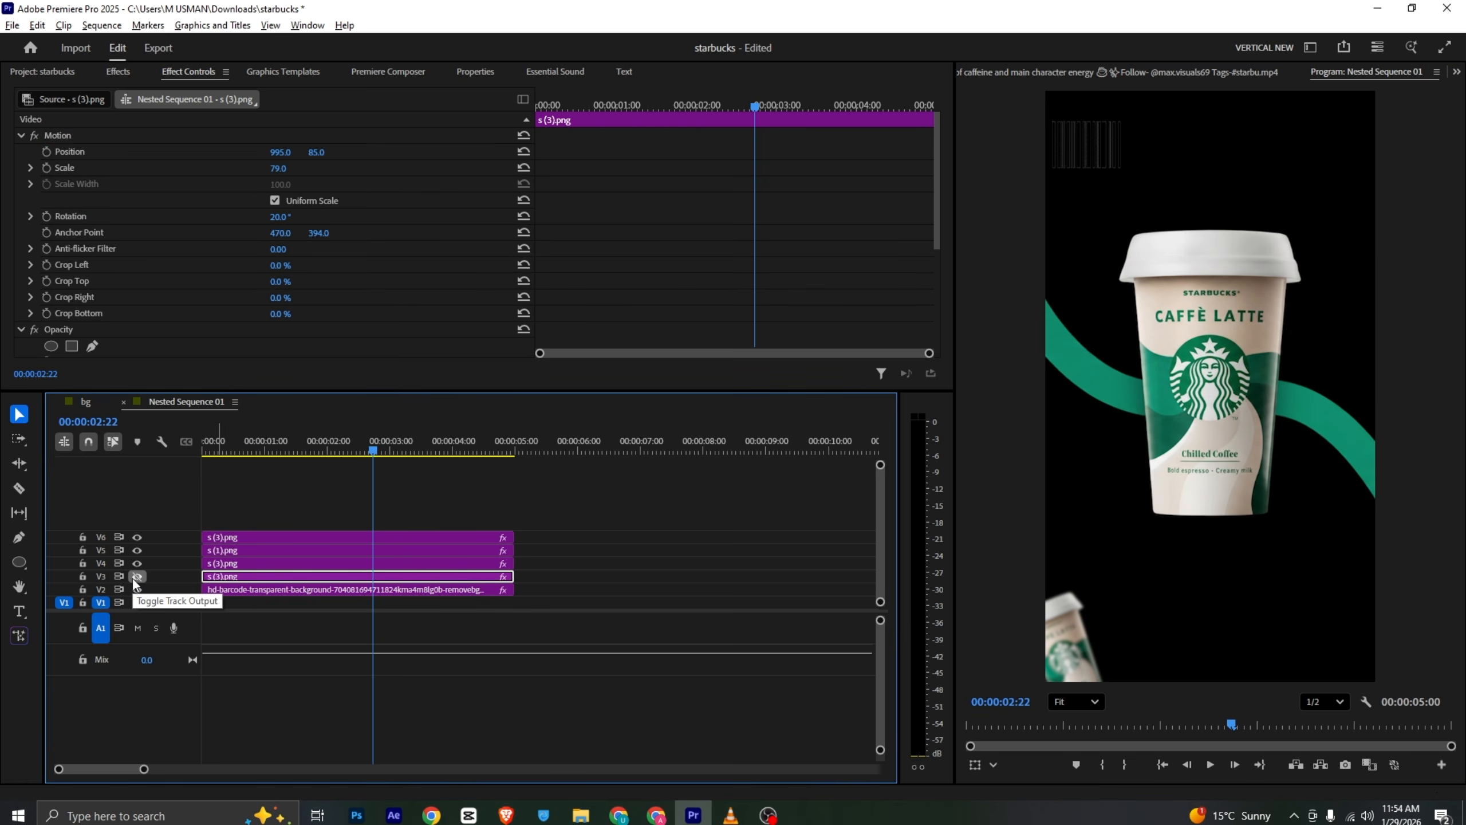
{"action": "left_click", "coordinate": [137, 550]}
{"action": "left_click", "coordinate": [136, 552]}
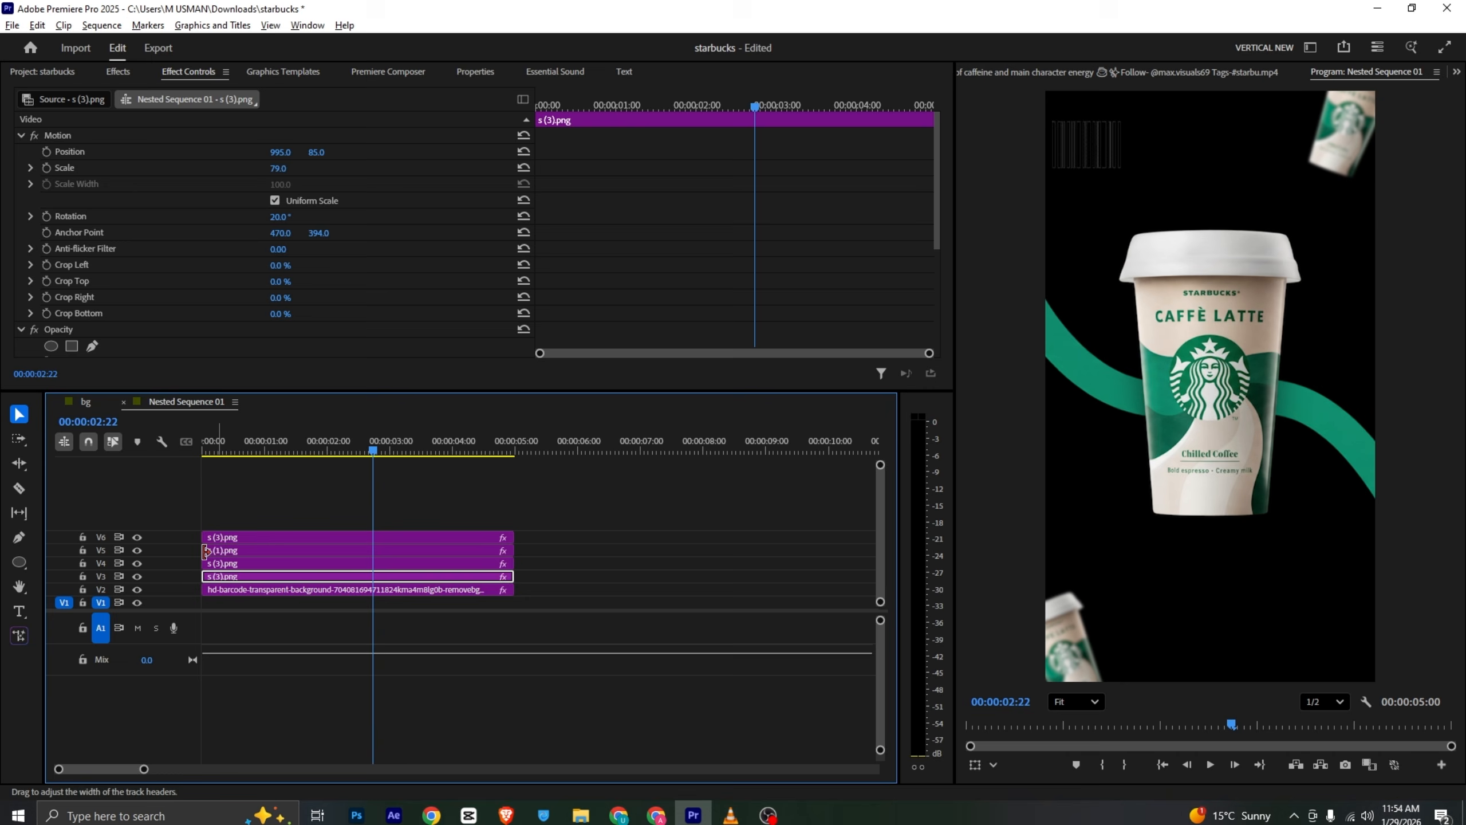
{"action": "left_click", "coordinate": [228, 550]}
{"action": "left_click_drag", "start_coordinate": [231, 552], "coordinate": [406, 507]}
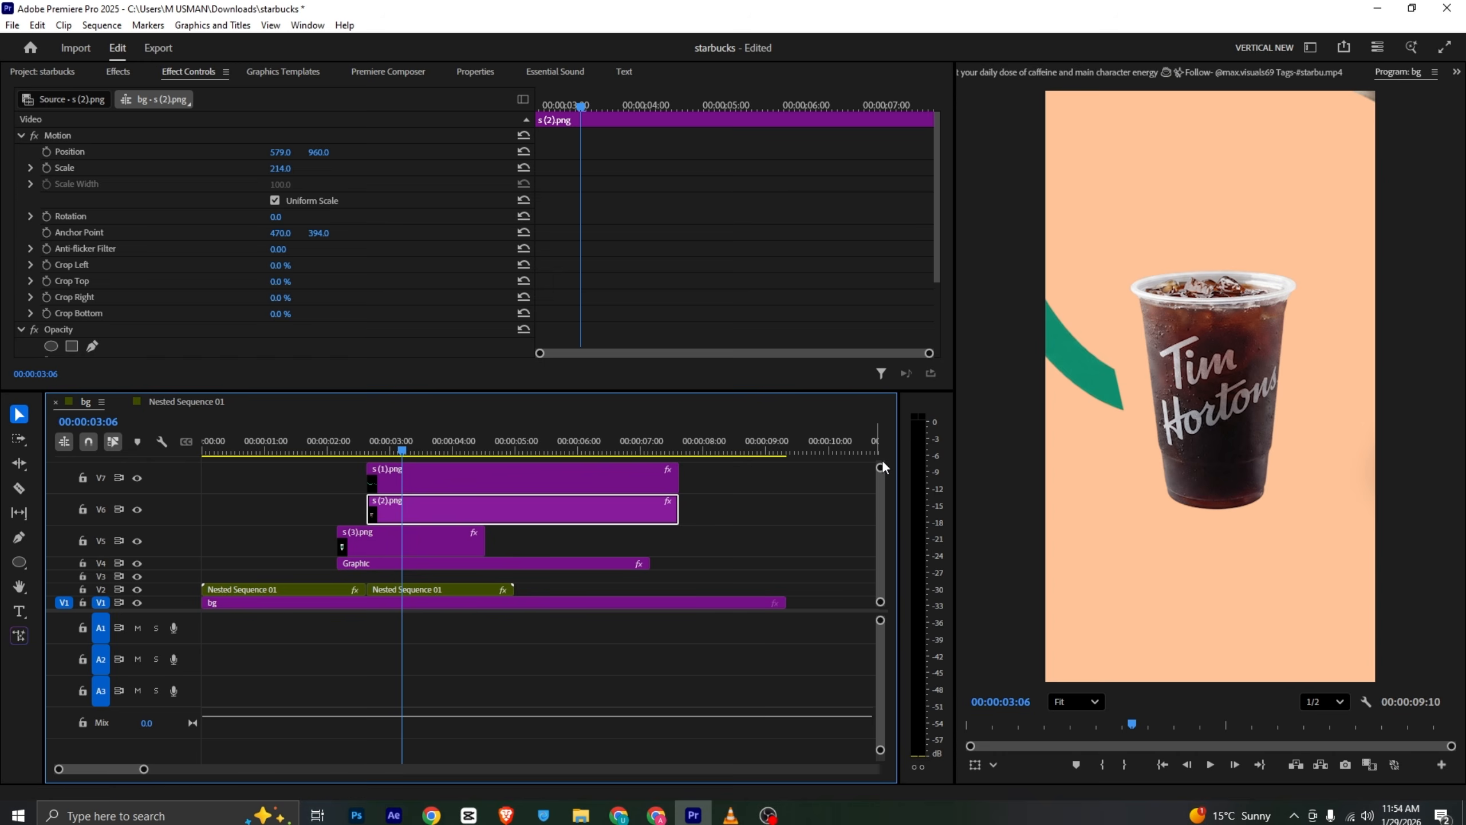
- Move the Tim Hortons cup clip to the track above the wave and move the playhead to 5 seconds
{"action": "left_click_drag", "start_coordinate": [880, 465], "coordinate": [881, 456]}
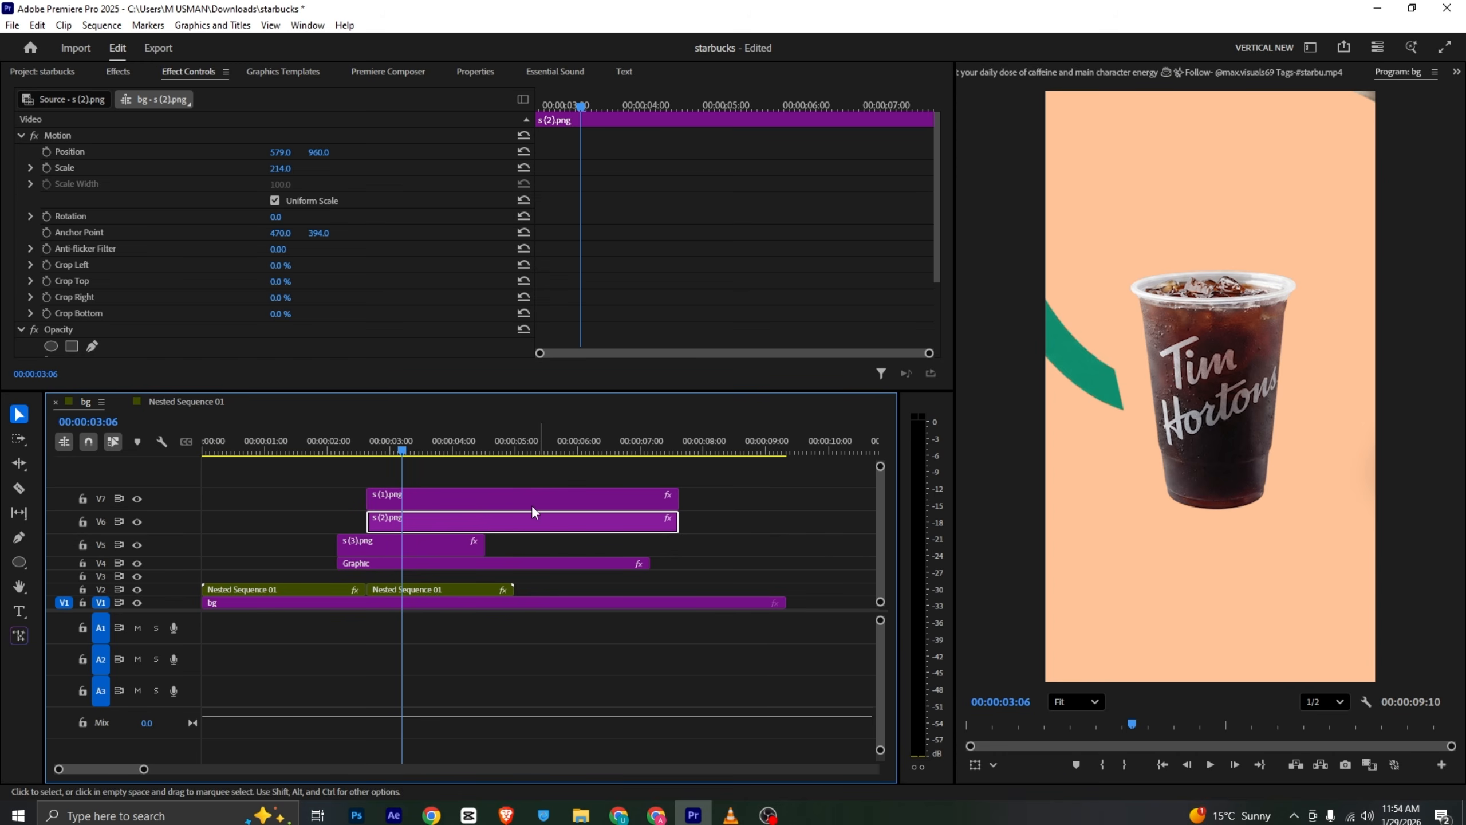
{"action": "left_click_drag", "start_coordinate": [502, 518], "coordinate": [509, 492]}
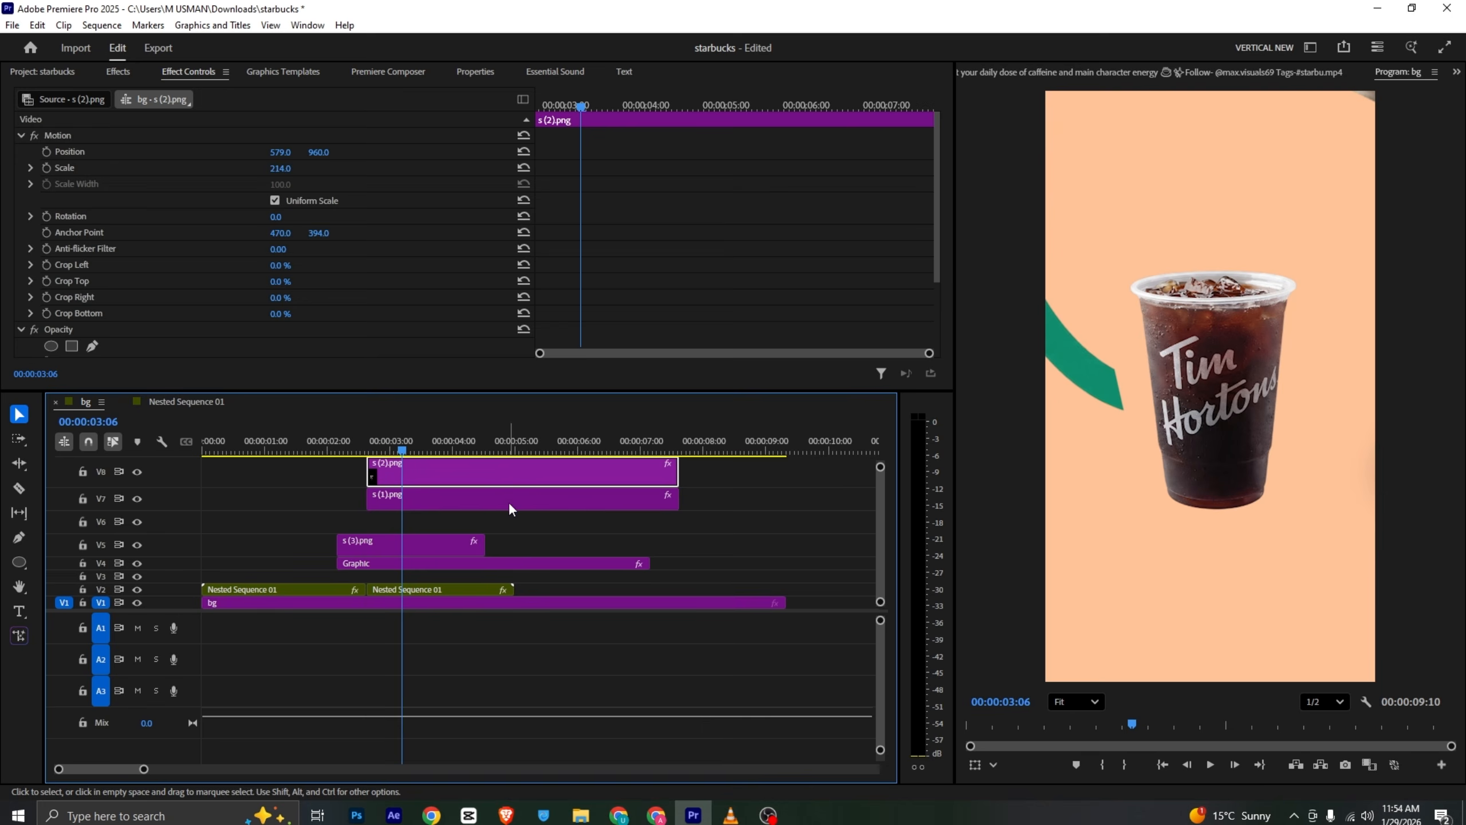
{"action": "left_click_drag", "start_coordinate": [402, 449], "coordinate": [520, 447]}
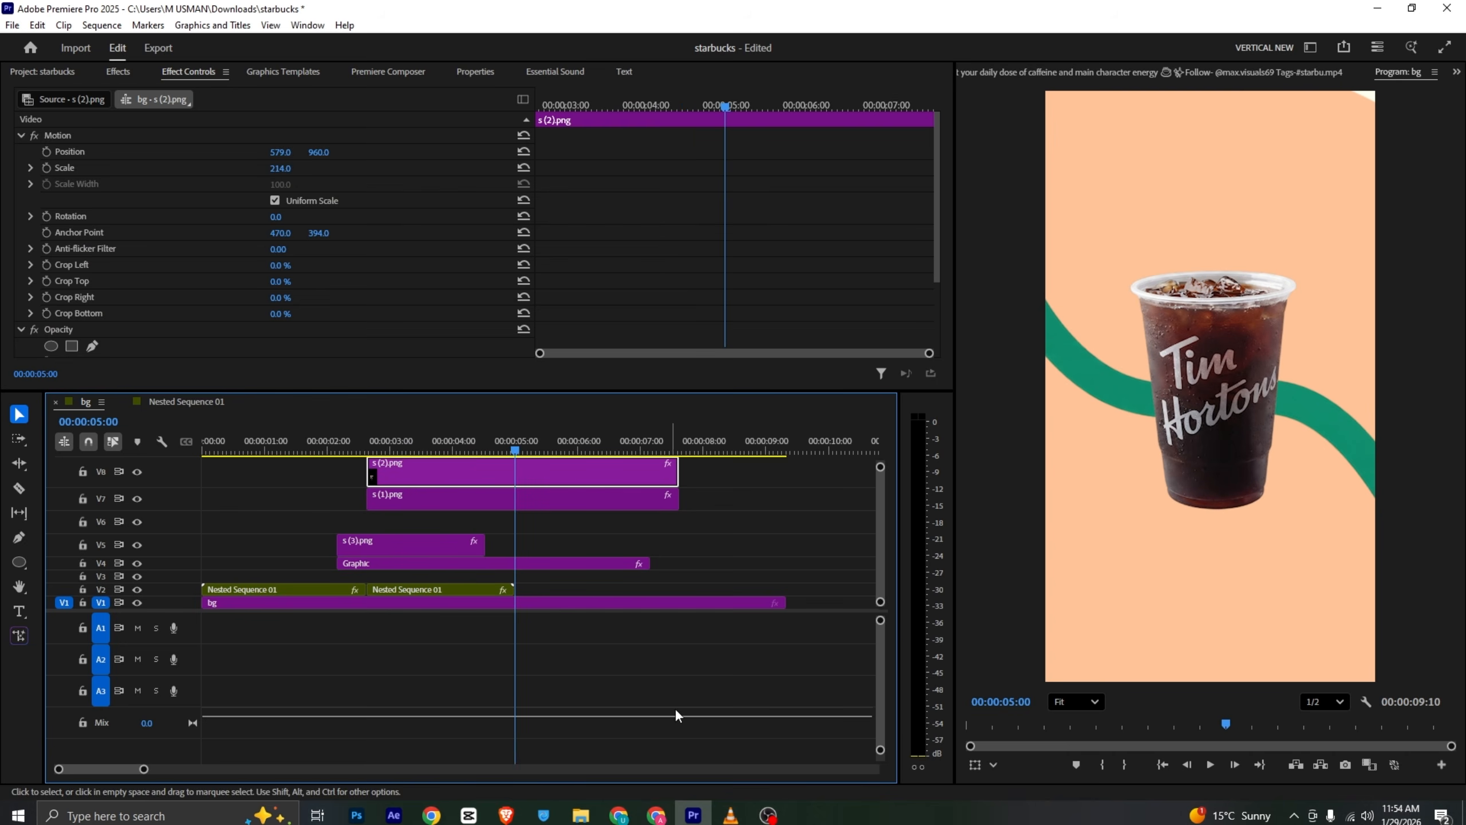
- Open the reference video in the source monitor and scrub to its Other Brands shot
{"action": "left_click", "coordinate": [730, 815]}
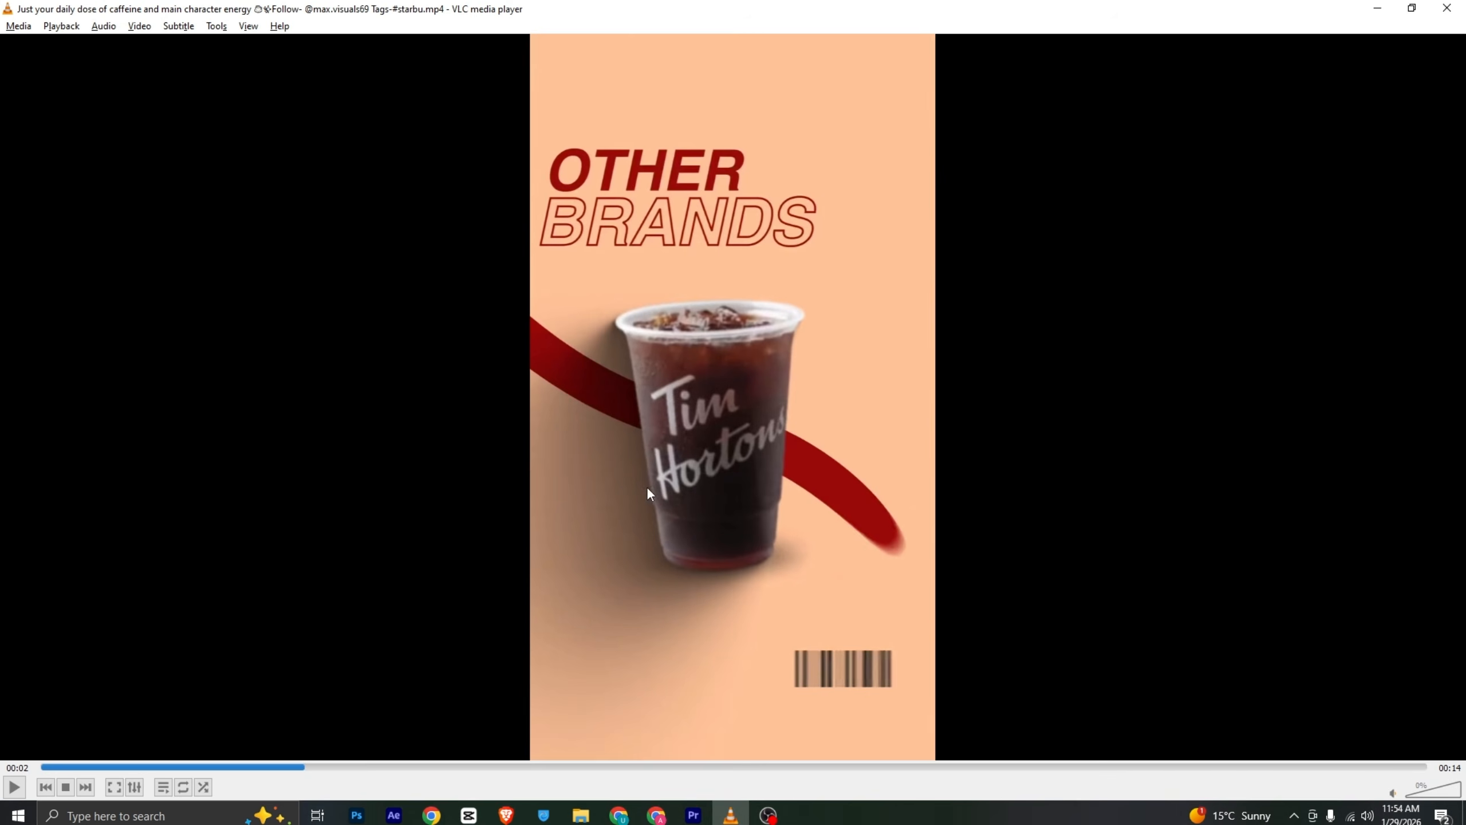
{"action": "left_click", "coordinate": [699, 814]}
{"action": "left_click", "coordinate": [1131, 85]}
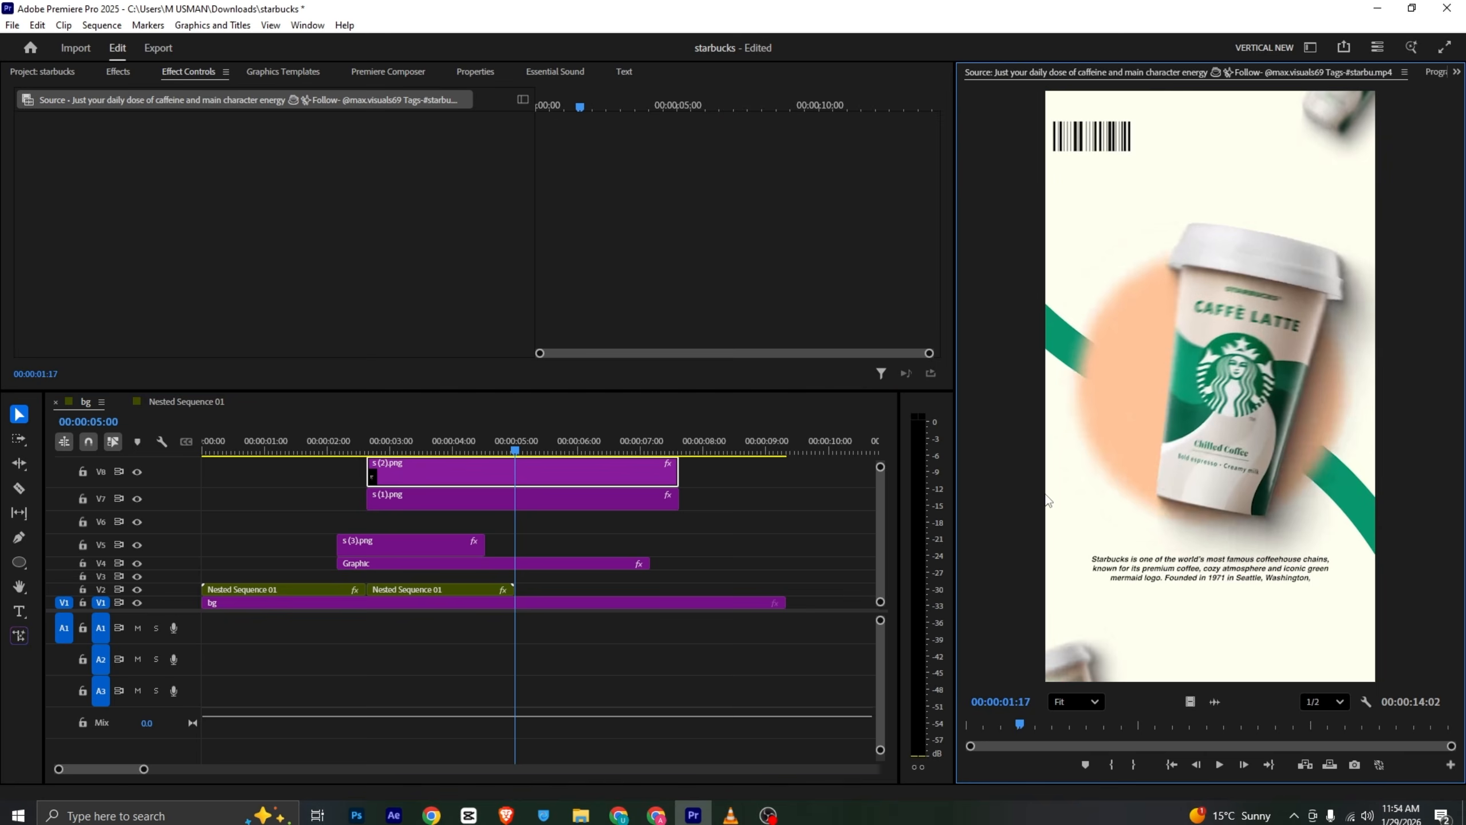
{"action": "left_click_drag", "start_coordinate": [1017, 720], "coordinate": [1055, 722]}
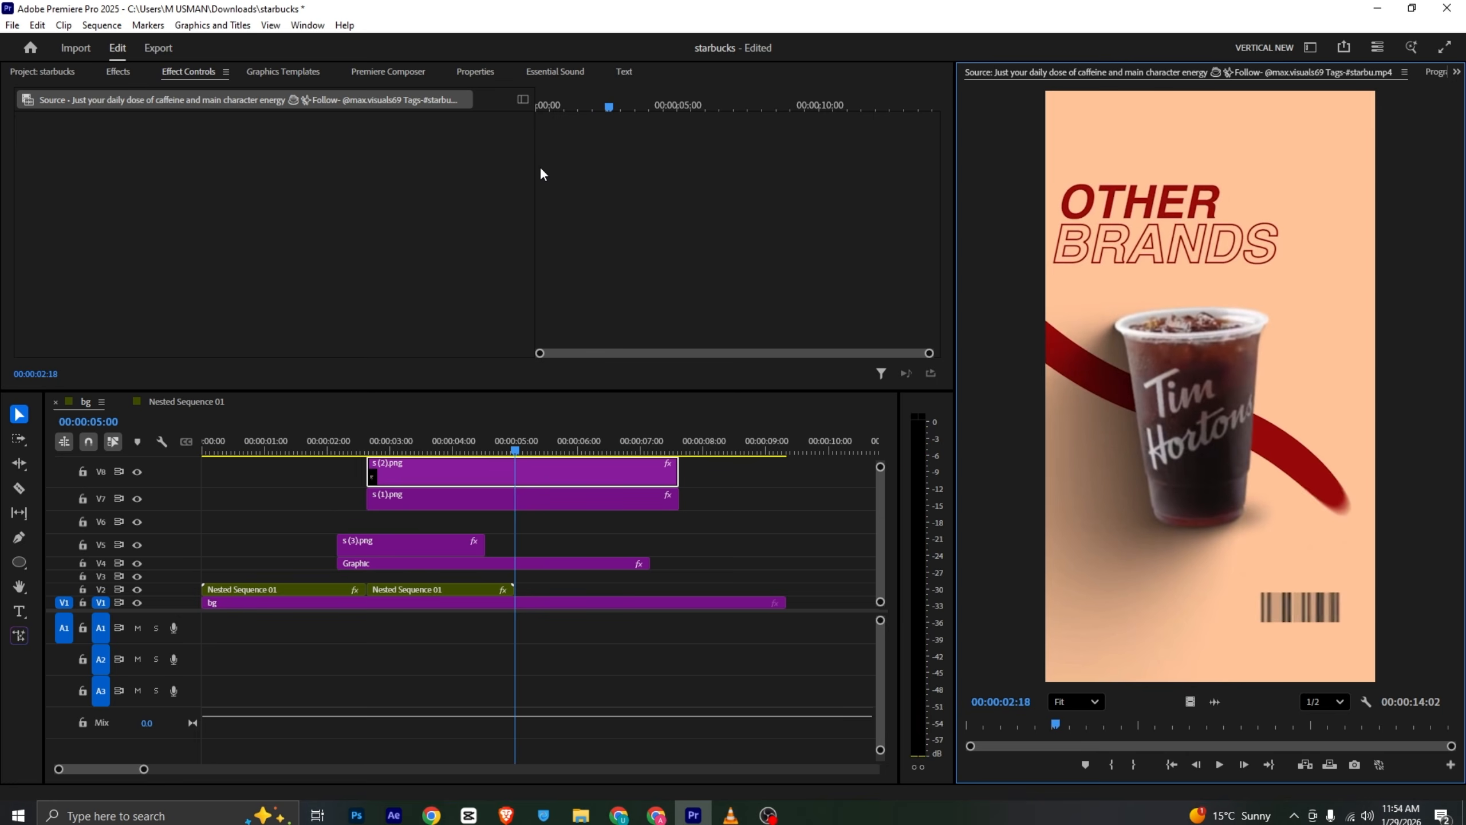
- Search the effects for Tint
{"action": "left_click", "coordinate": [477, 73]}
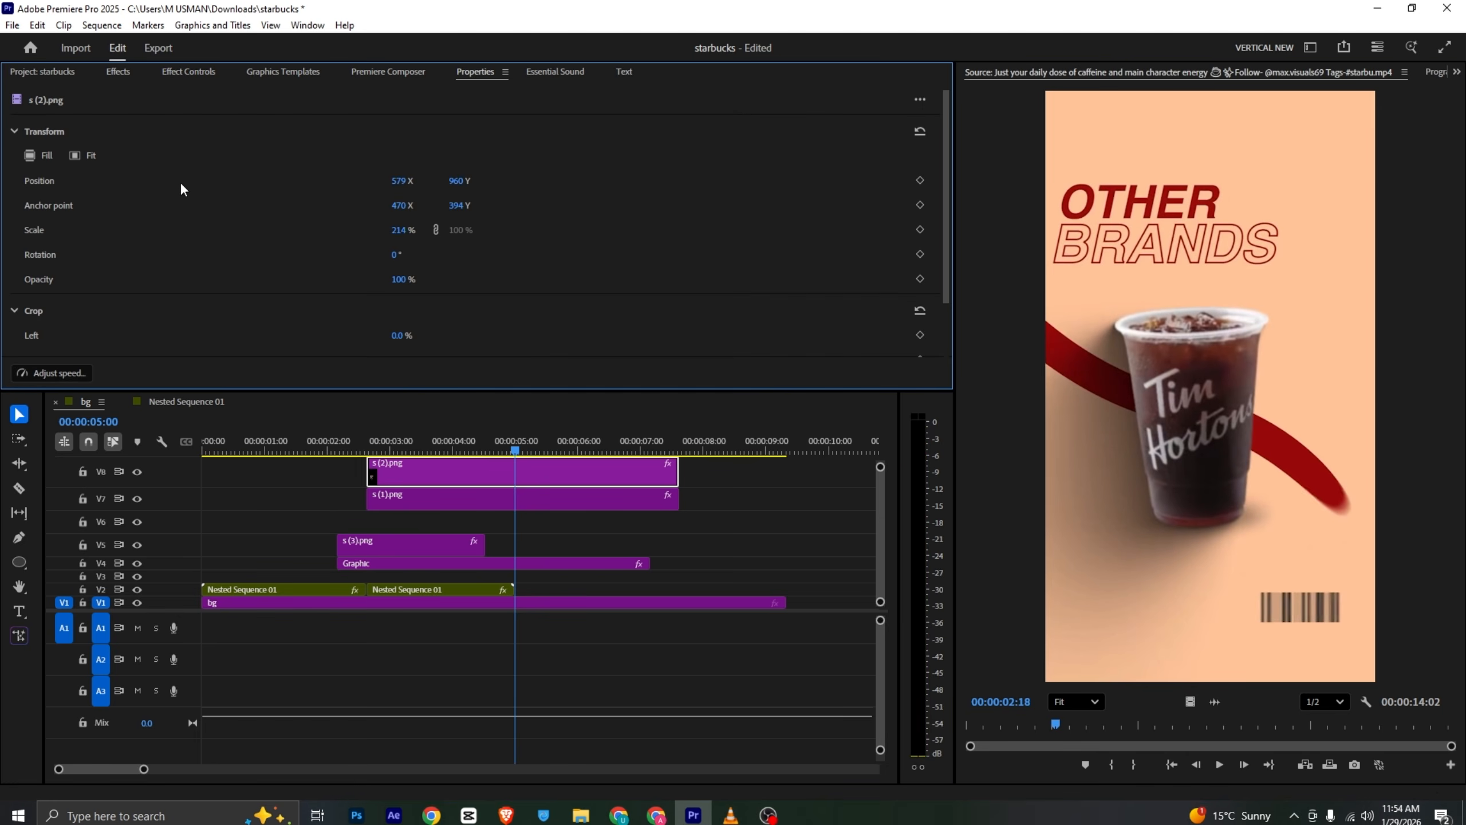
{"action": "left_click", "coordinate": [118, 72]}
{"action": "left_click", "coordinate": [74, 96]}
{"action": "type", "text": "tint"}
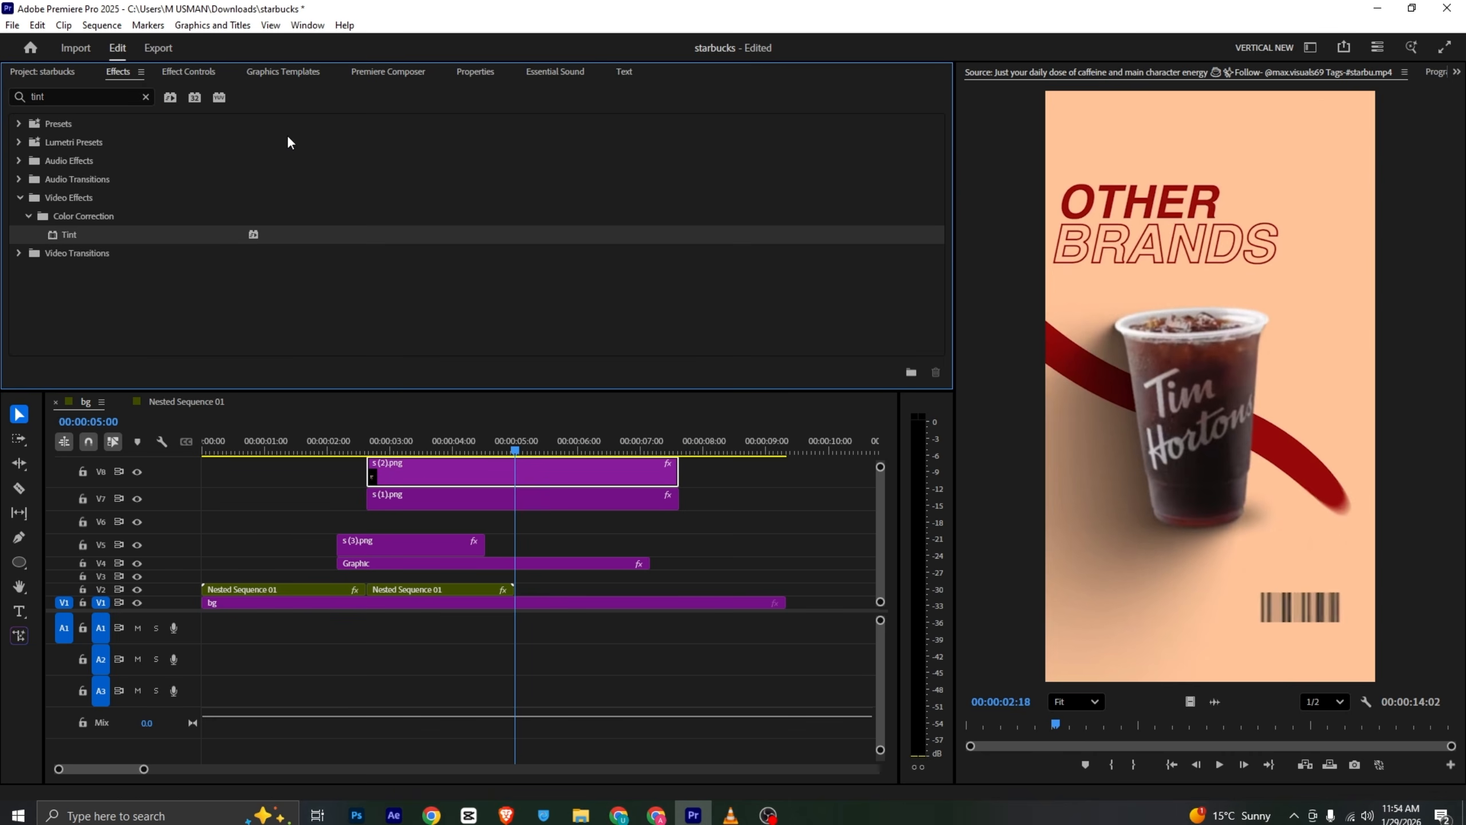
- Try tinting the Tim Hortons cup with a red sampled from the reference, then delete its Tint effects
{"action": "left_click", "coordinate": [189, 72]}
{"action": "left_click", "coordinate": [535, 473]}
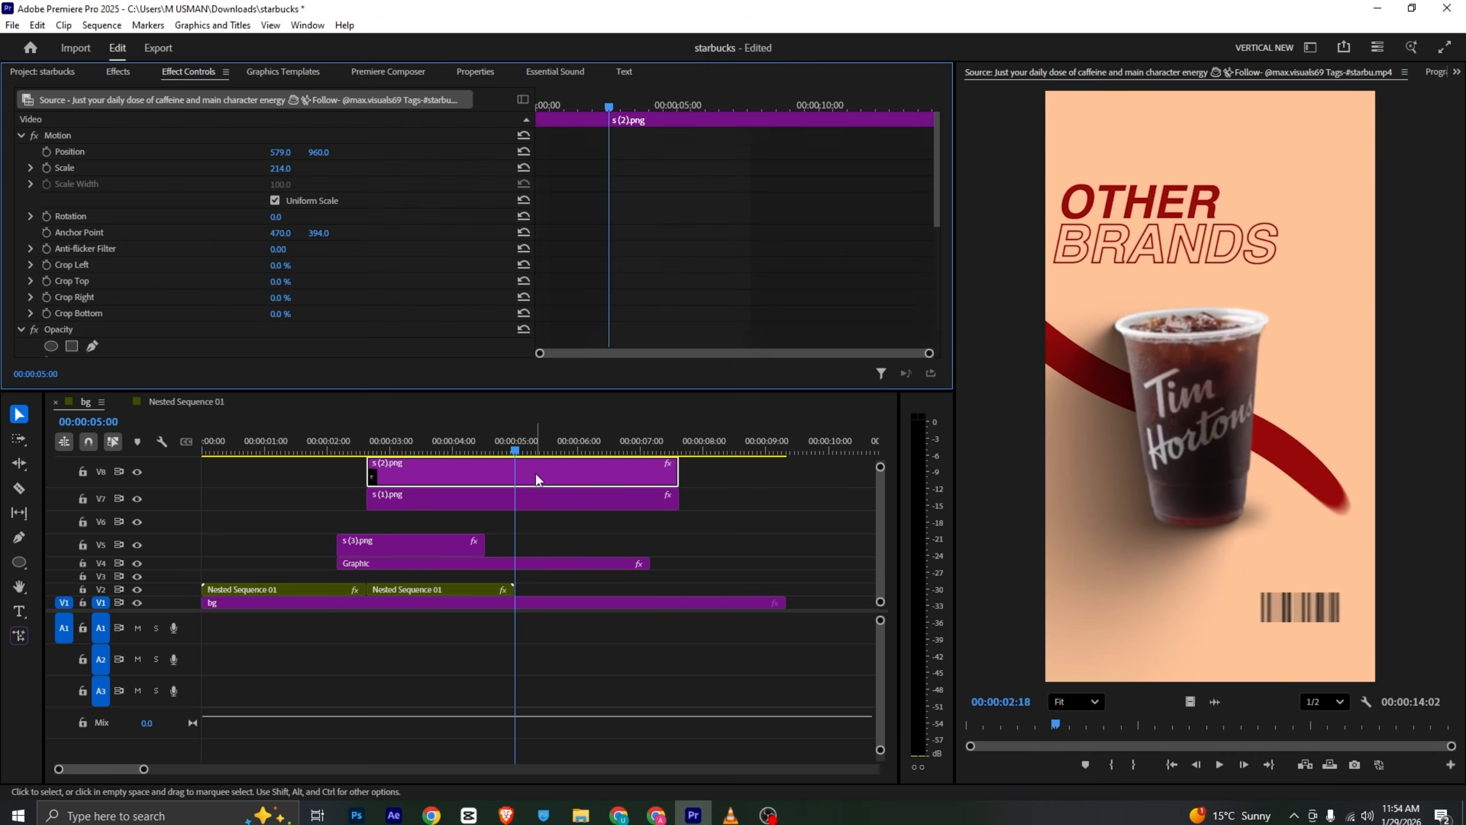
{"action": "scroll", "coordinate": [188, 229], "scroll_direction": "down", "scroll_amount": 5}
{"action": "scroll", "coordinate": [185, 237], "scroll_direction": "down", "scroll_amount": 2}
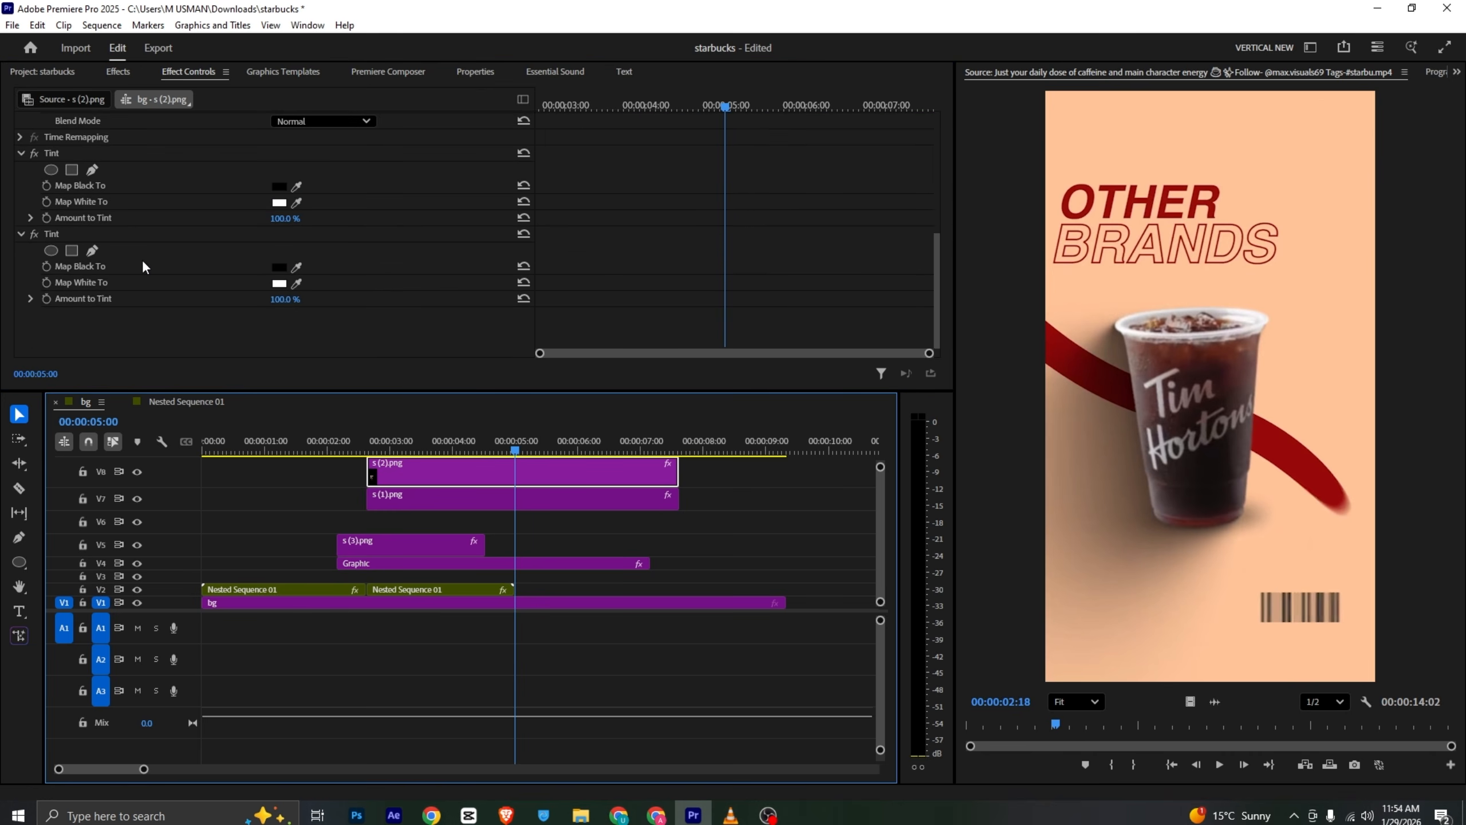
{"action": "left_click", "coordinate": [73, 231]}
{"action": "key", "text": "Delete"}
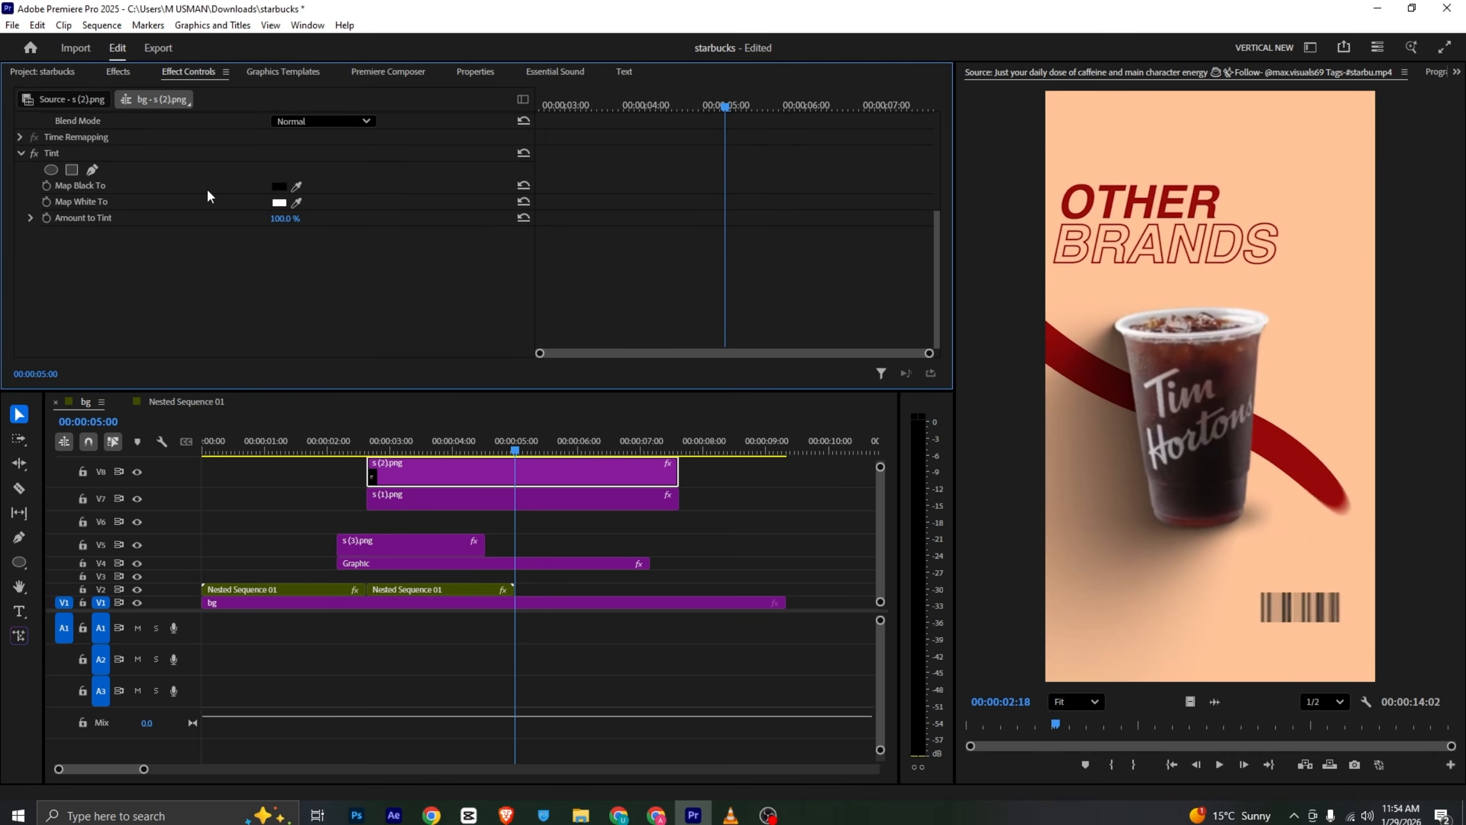
{"action": "left_click", "coordinate": [297, 205]}
{"action": "left_click", "coordinate": [1097, 358]}
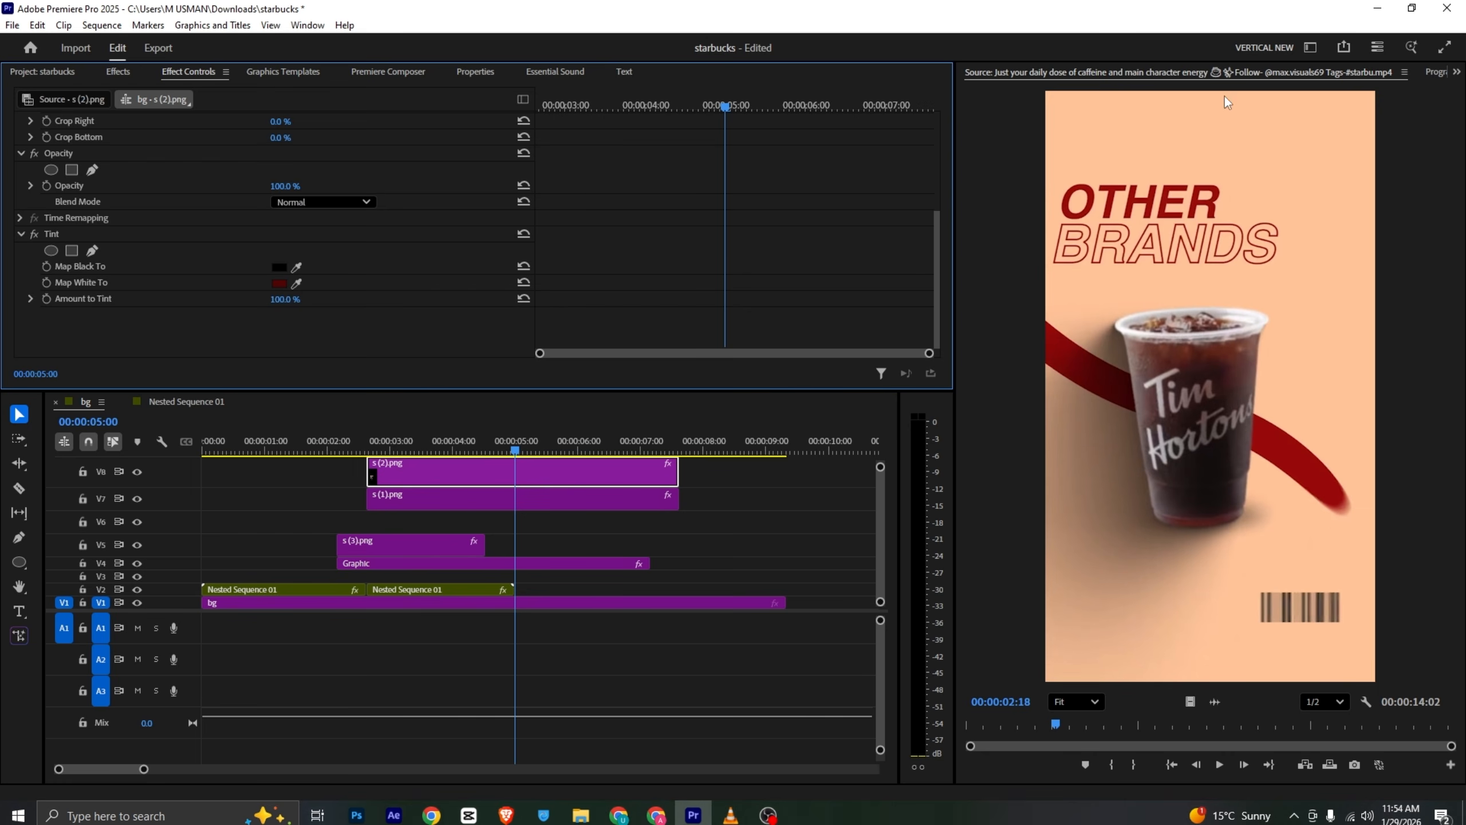
{"action": "left_click", "coordinate": [1431, 72]}
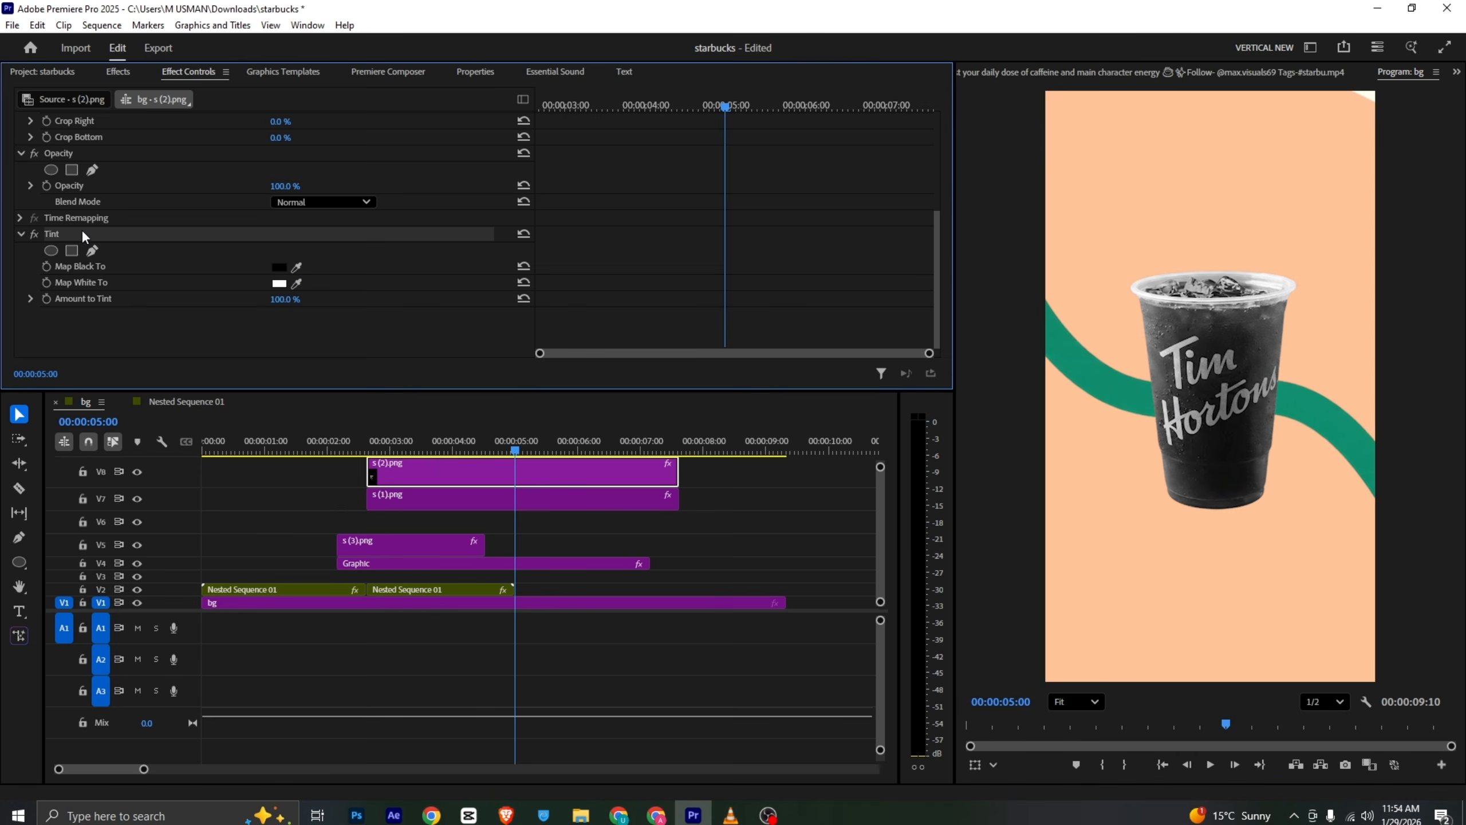
{"action": "key", "text": "Delete"}
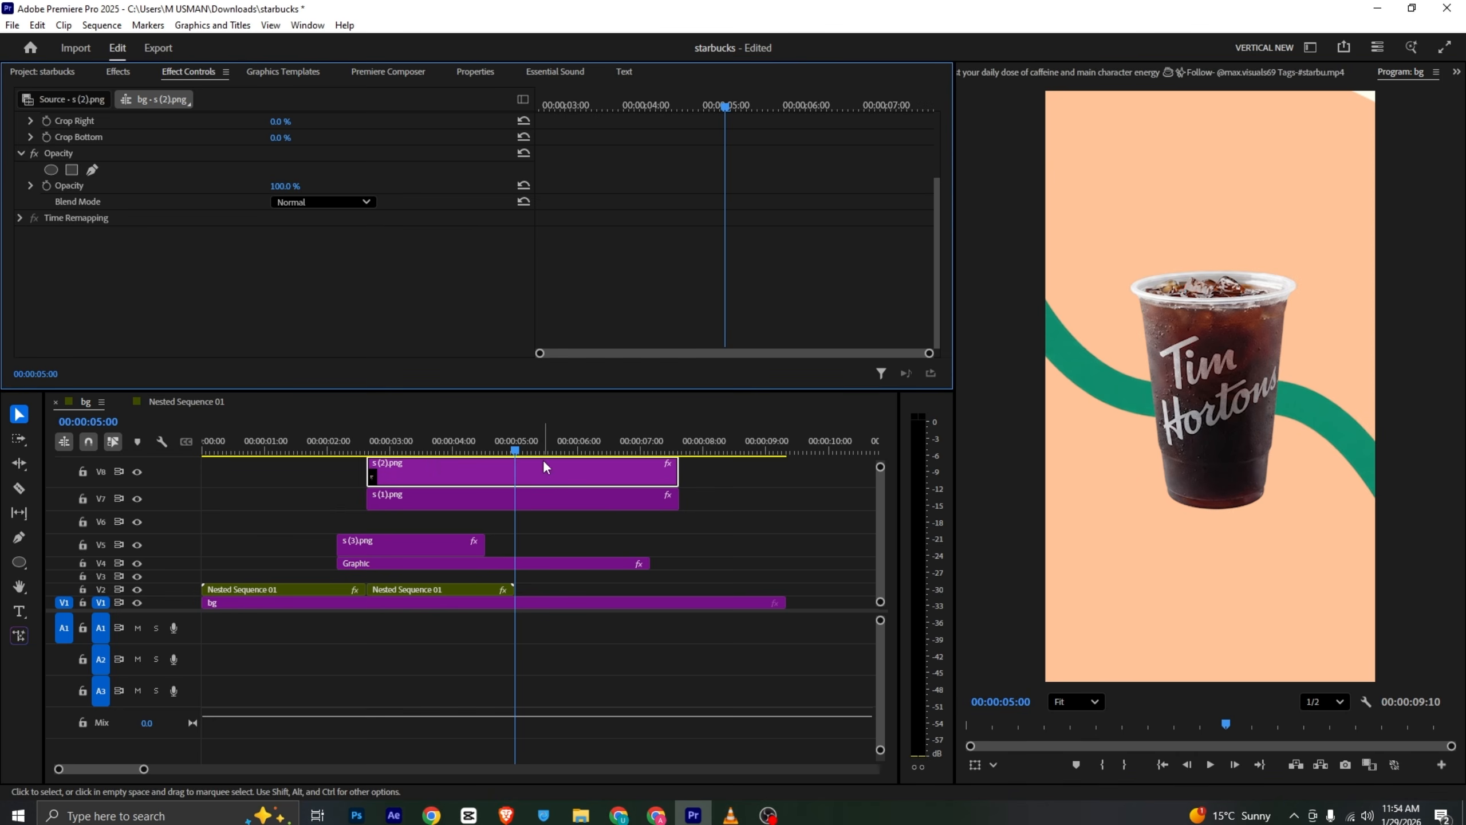
- Tint the wave clip dark red by sampling Map Black To and Map White To from the reference's red wave
{"action": "left_click", "coordinate": [521, 497]}
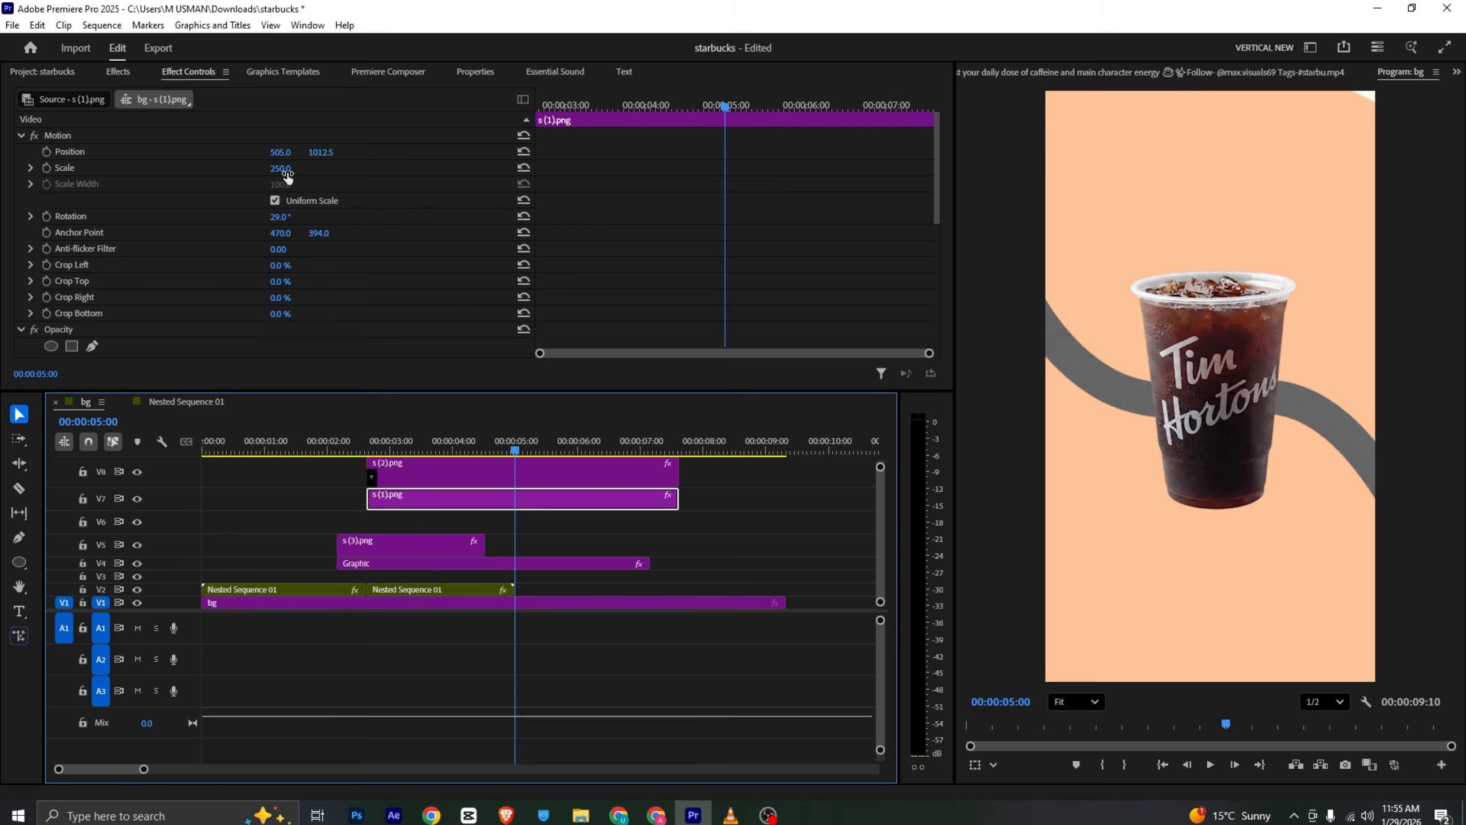
{"action": "scroll", "coordinate": [375, 227], "scroll_direction": "down", "scroll_amount": 3}
{"action": "scroll", "coordinate": [374, 227], "scroll_direction": "down", "scroll_amount": 4}
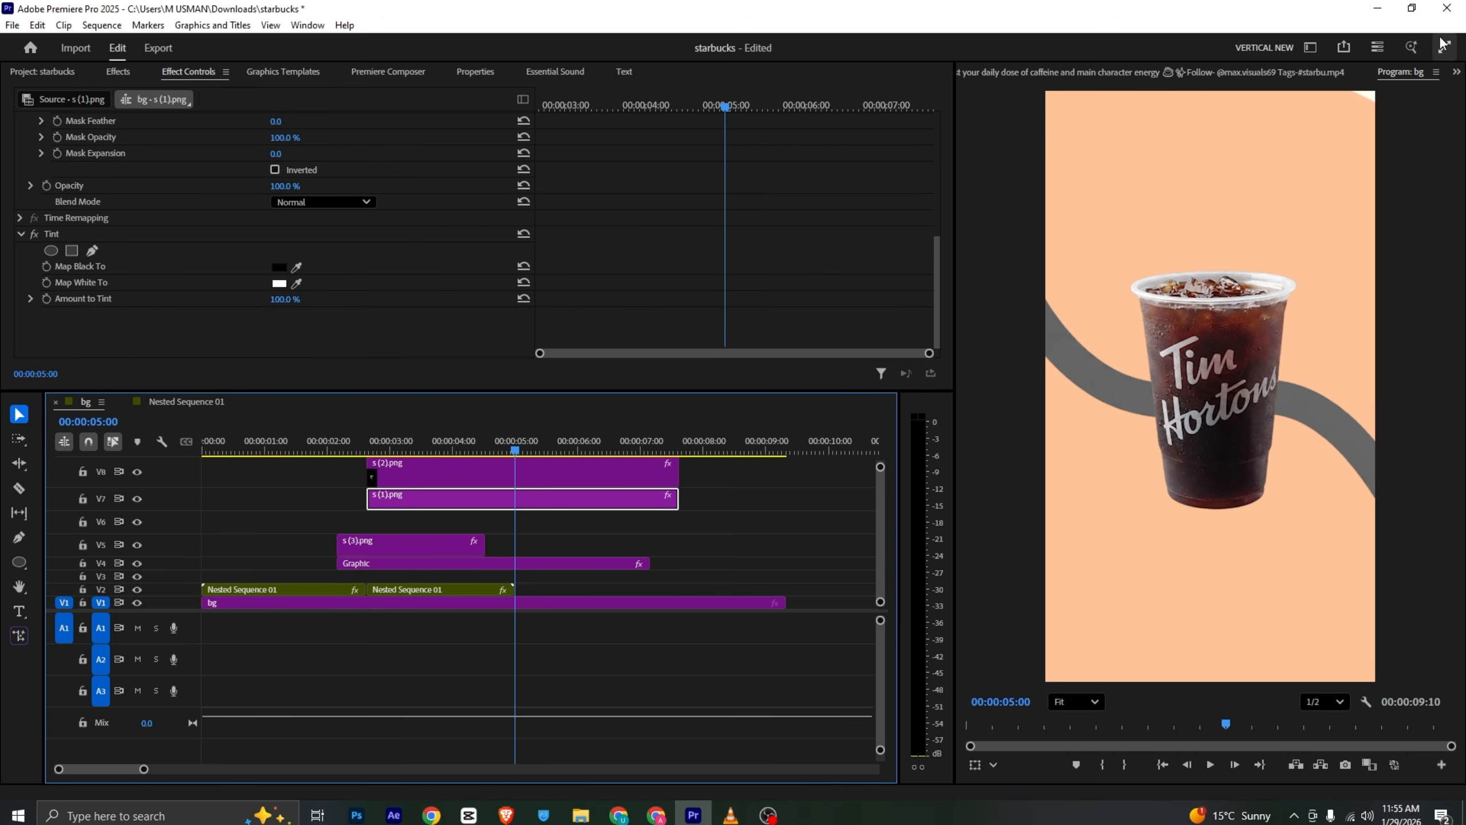
{"action": "left_click", "coordinate": [1316, 74]}
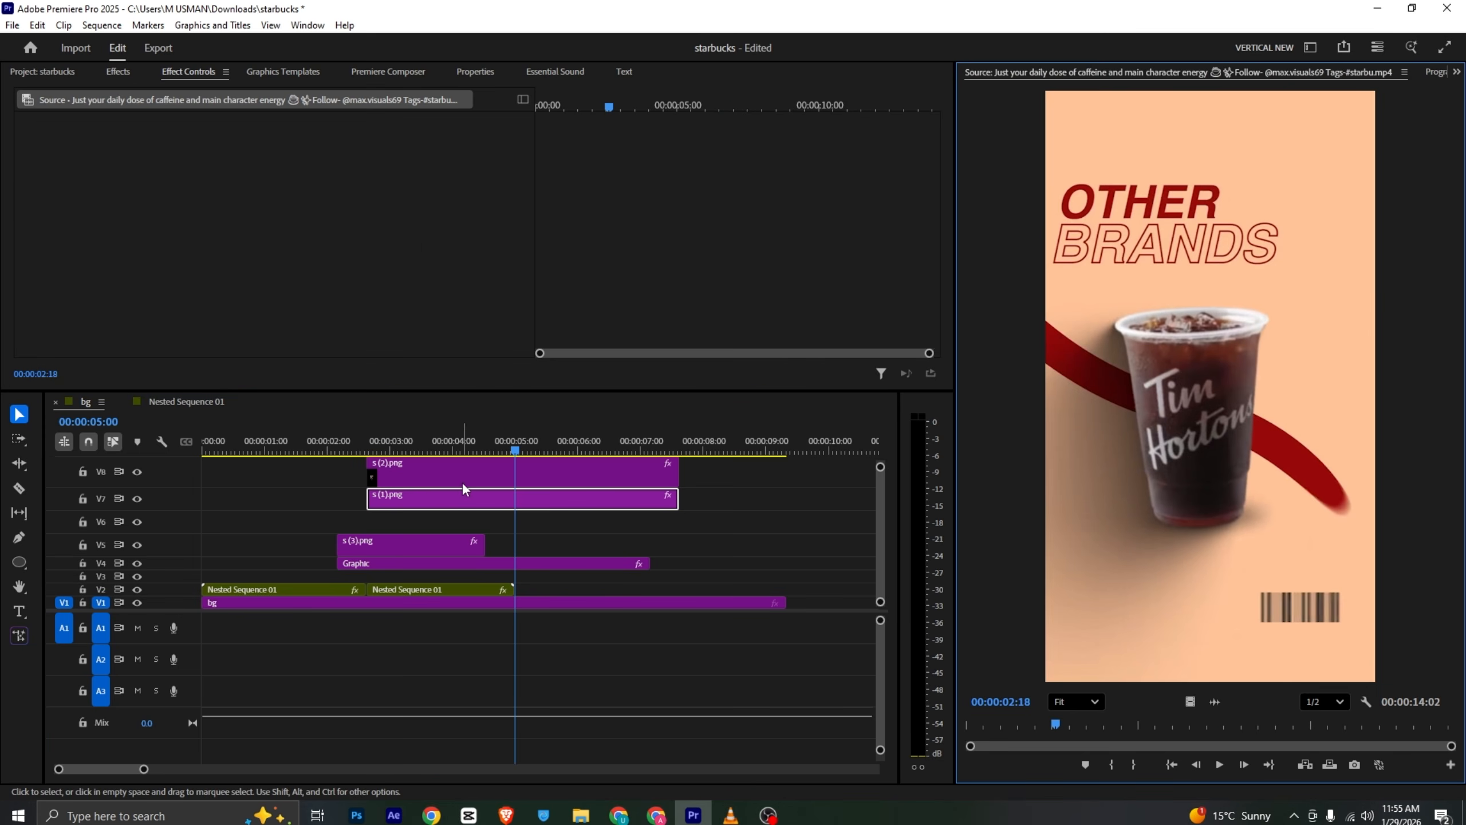
{"action": "double_click", "coordinate": [468, 497]}
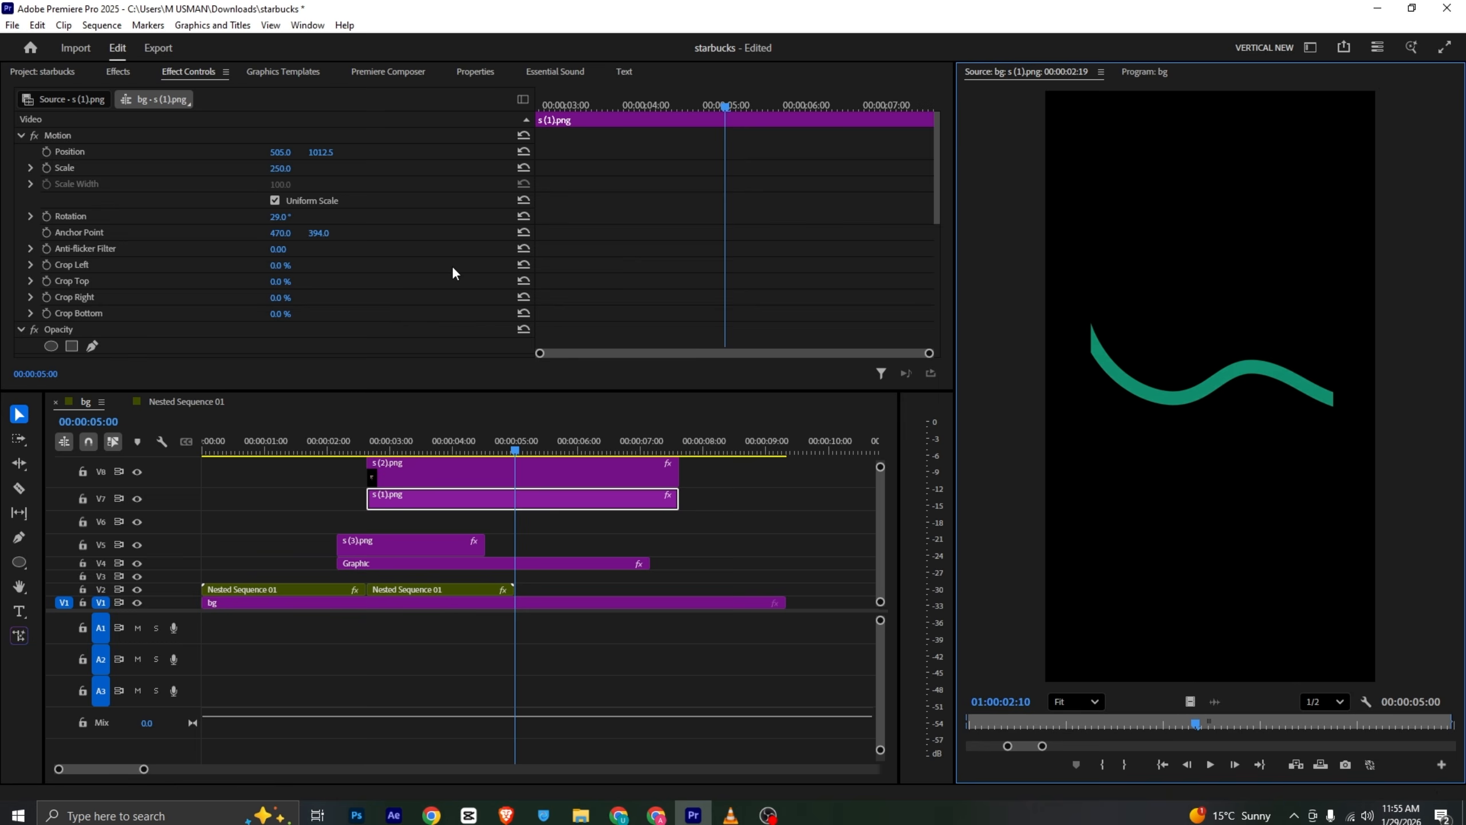
{"action": "scroll", "coordinate": [347, 271], "scroll_direction": "down", "scroll_amount": 5}
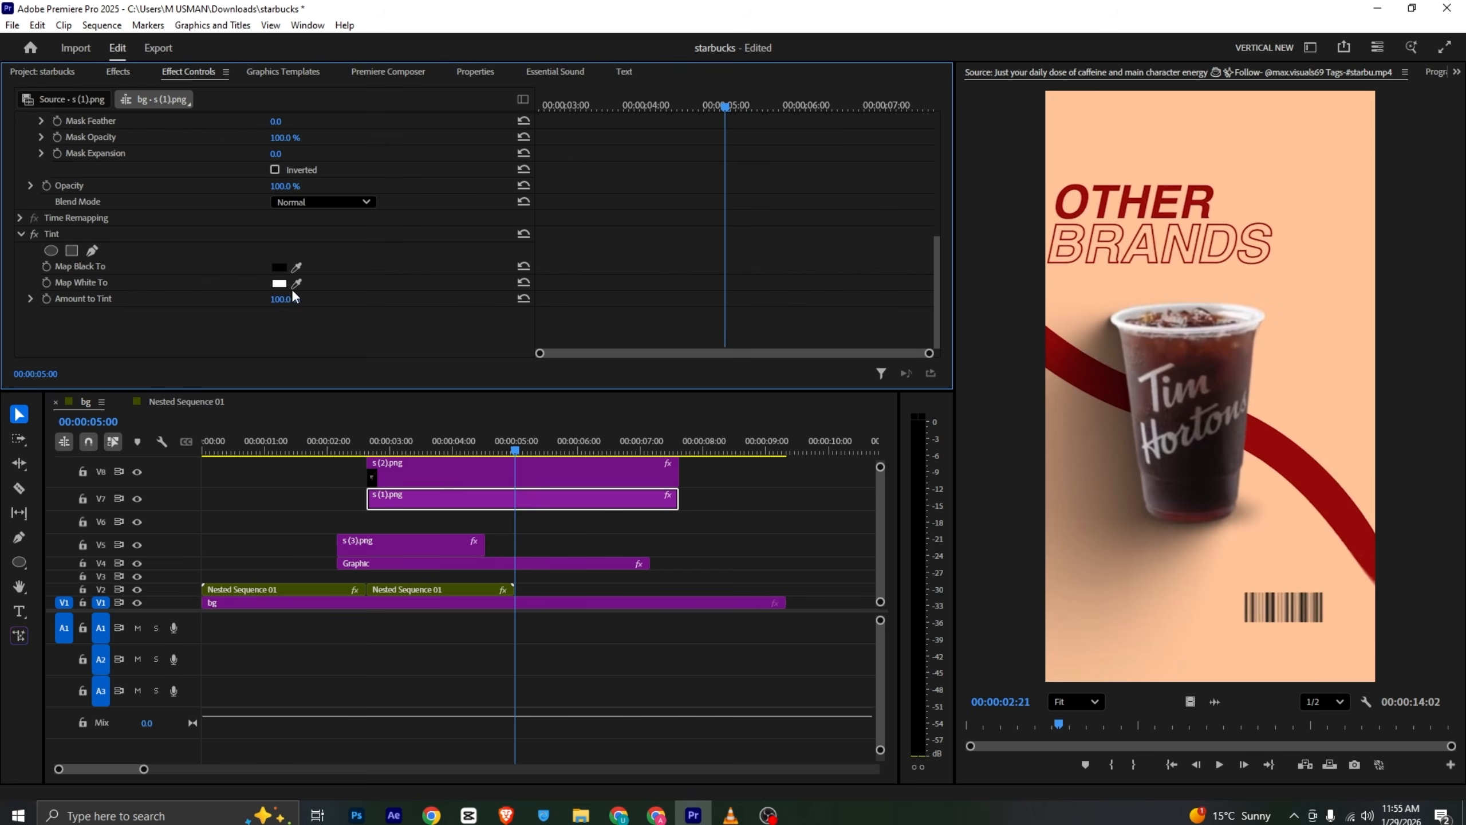
{"action": "left_click", "coordinate": [297, 283]}
{"action": "left_click", "coordinate": [1062, 358]}
{"action": "left_click", "coordinate": [297, 267]}
{"action": "left_click", "coordinate": [1080, 352]}
{"action": "left_click", "coordinate": [1441, 74]}
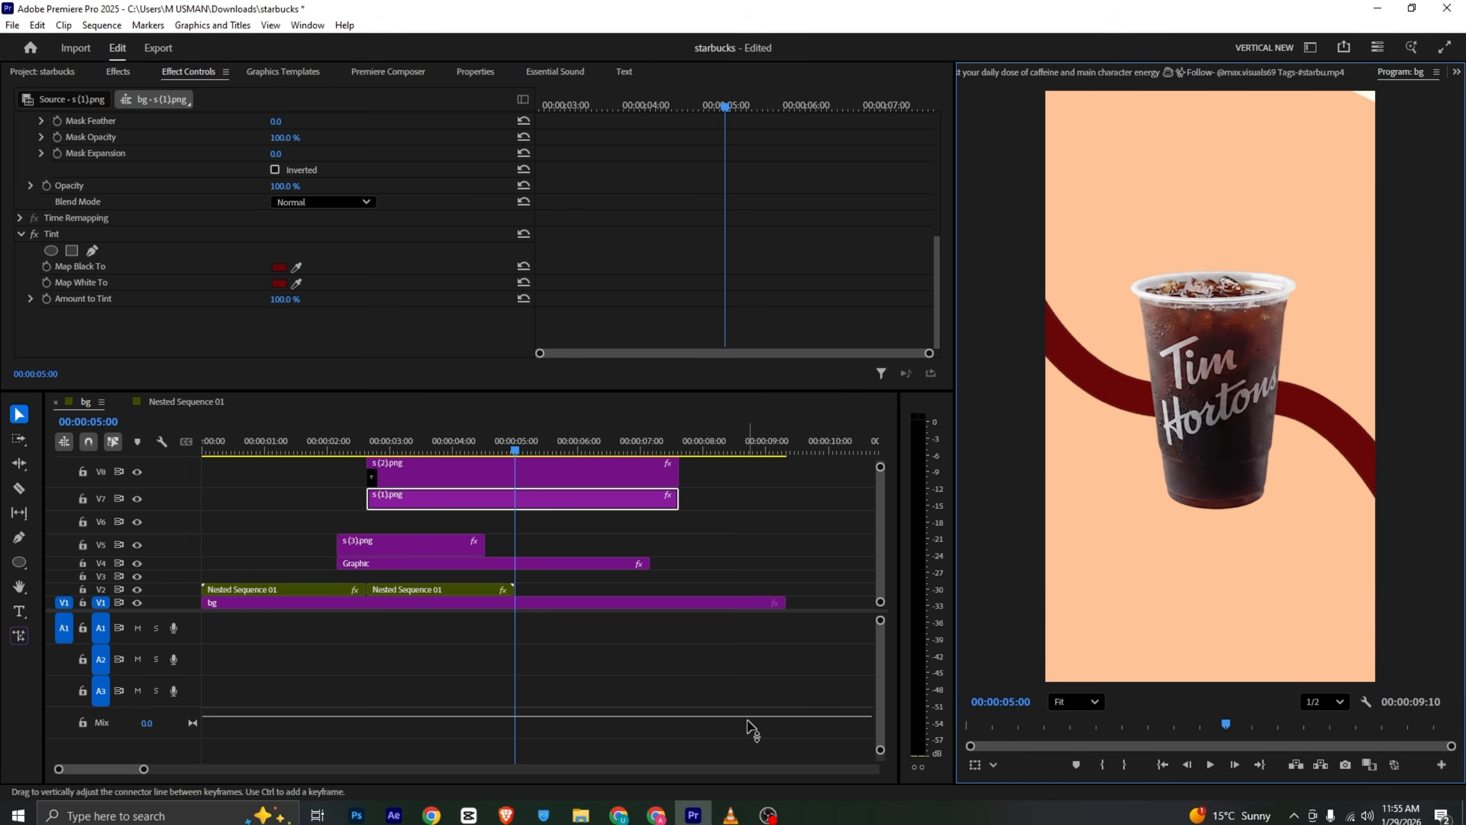
- Move the wave clip down one track so it sits below the Tim Hortons cup
{"action": "left_click", "coordinate": [462, 481]}
{"action": "left_click", "coordinate": [484, 497], "text": "shift"}
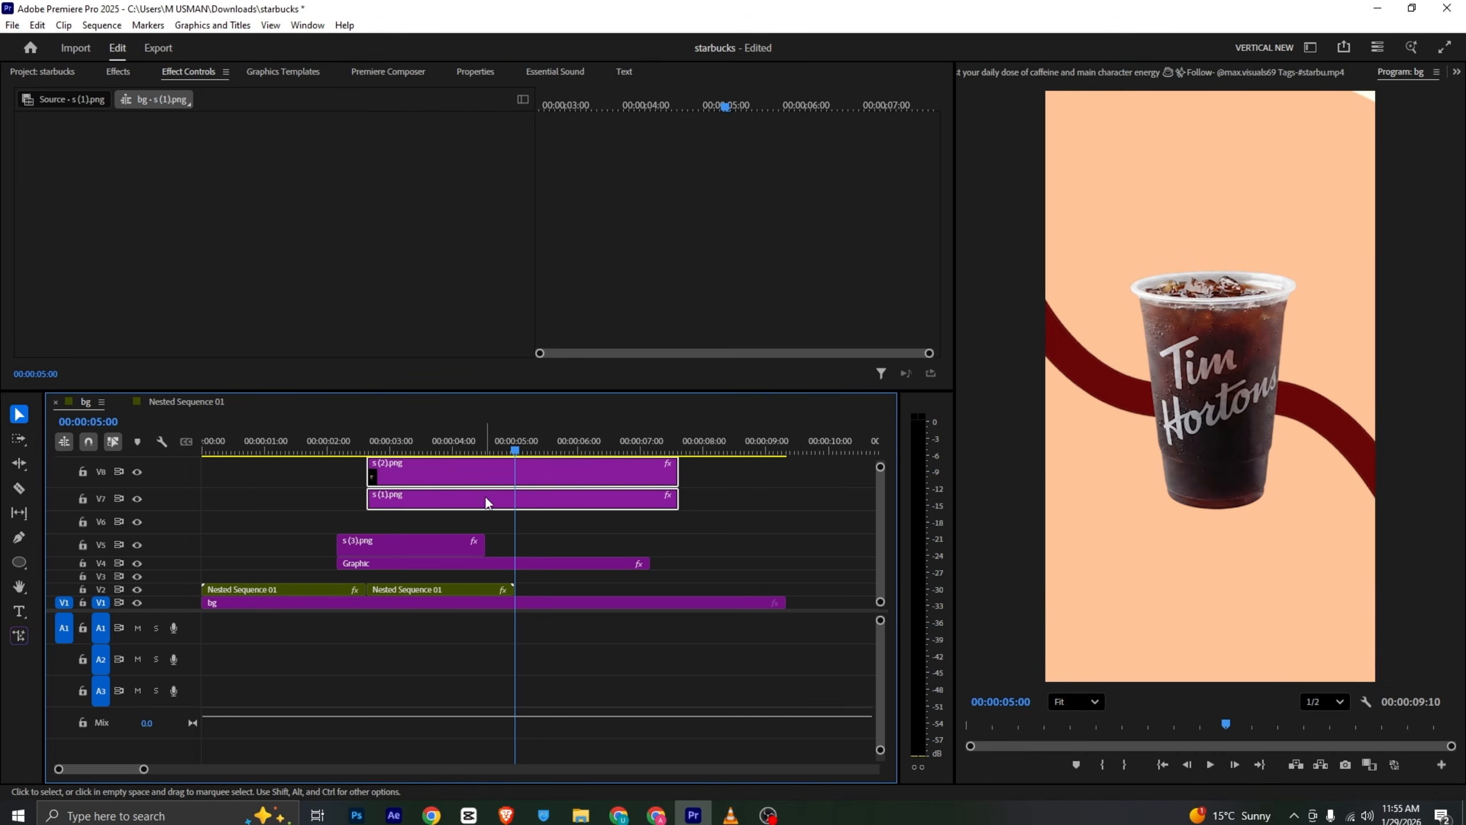
{"action": "left_click_drag", "start_coordinate": [486, 497], "coordinate": [498, 531]}
- Play the sequence from about 2 seconds to preview the shot
{"action": "left_click", "coordinate": [307, 440]}
{"action": "key", "text": "space"}
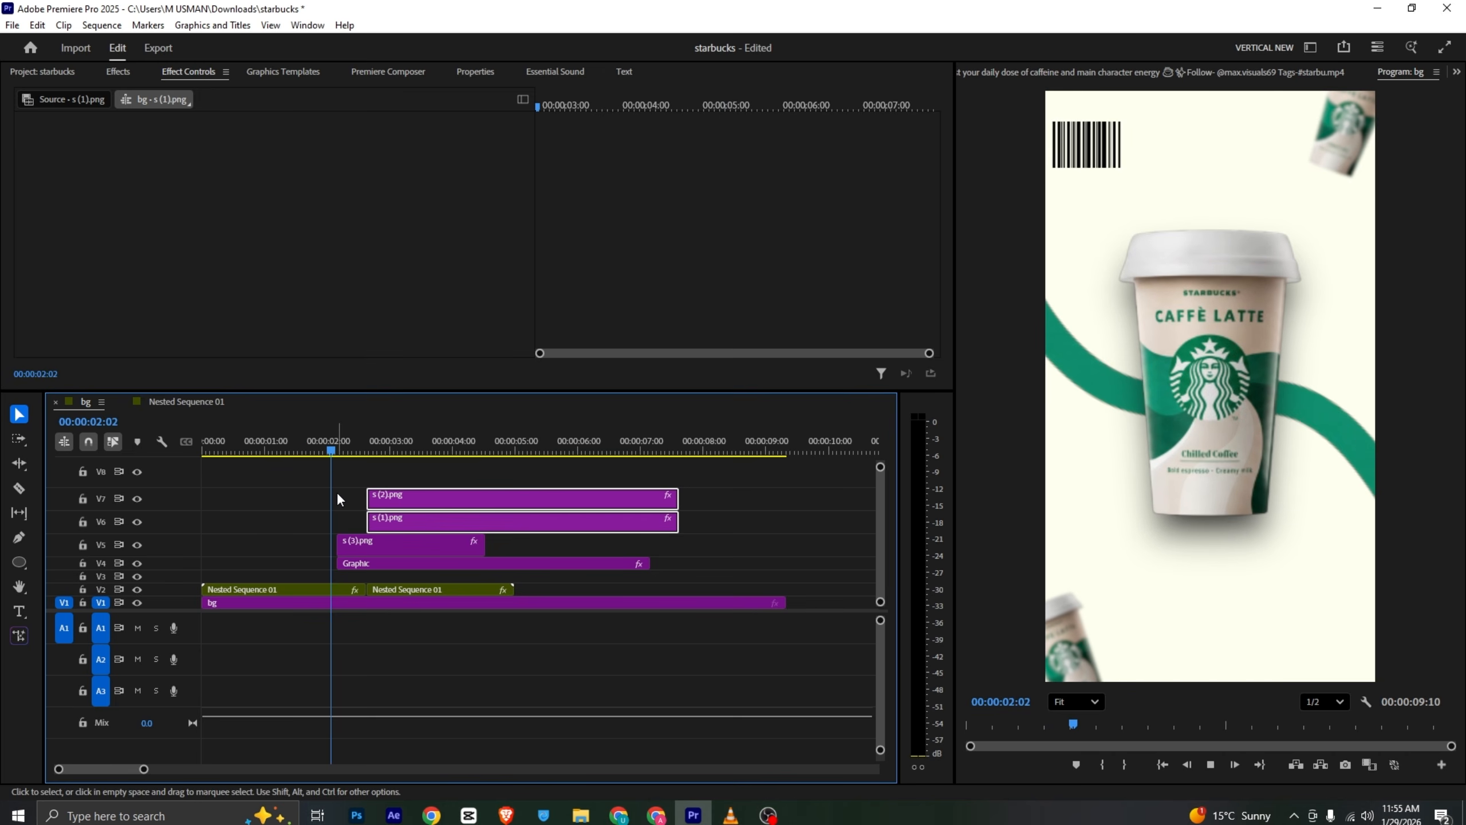
{"action": "key", "text": "space"}
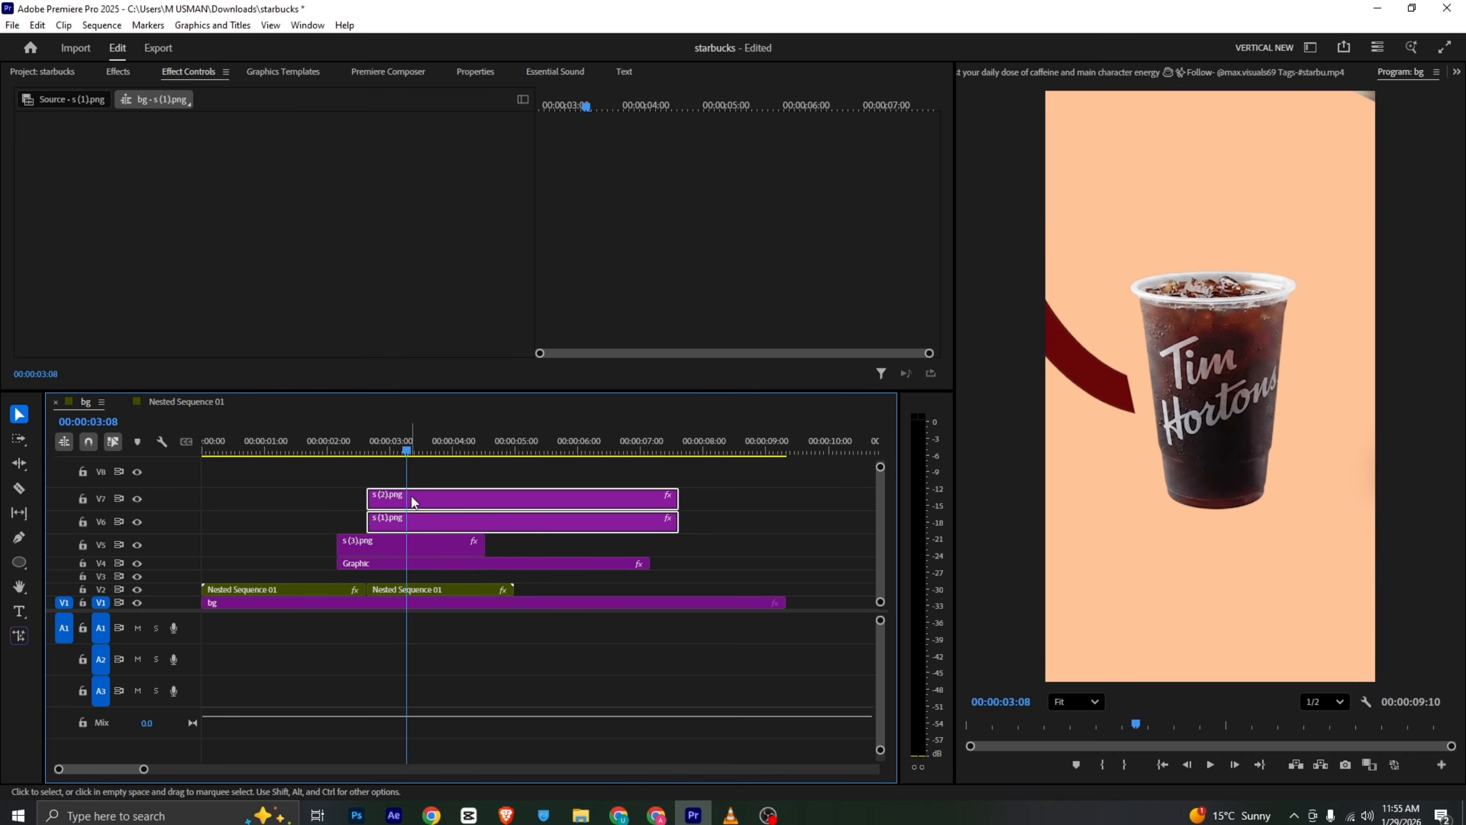
- Keyframe the cup's Position and Rotation so it rises tilted from below into place by about 3:26
{"action": "left_click", "coordinate": [472, 498]}
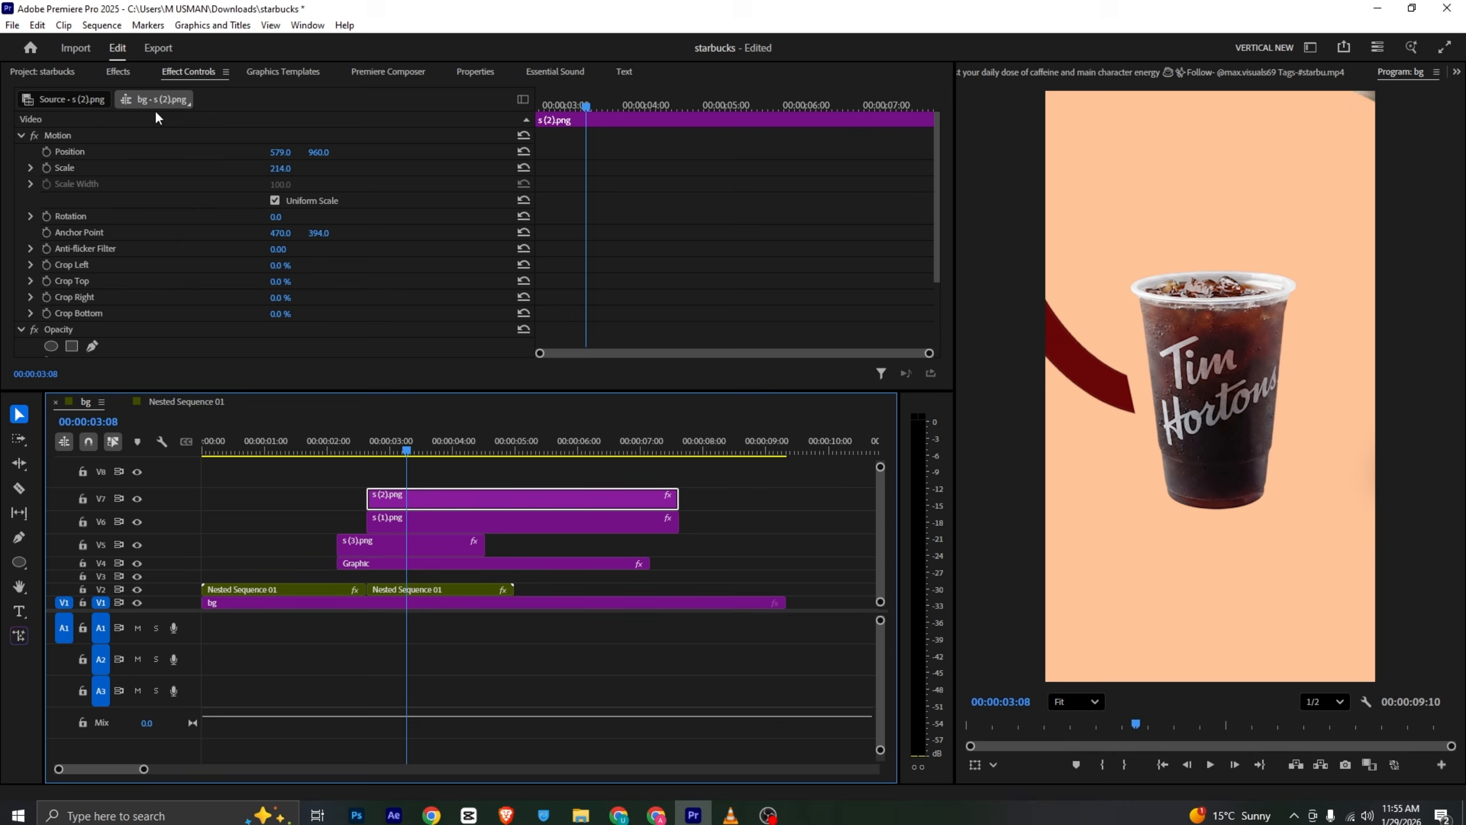
{"action": "left_click", "coordinate": [46, 151]}
{"action": "left_click_drag", "start_coordinate": [587, 152], "coordinate": [638, 112]}
{"action": "left_click", "coordinate": [552, 140]}
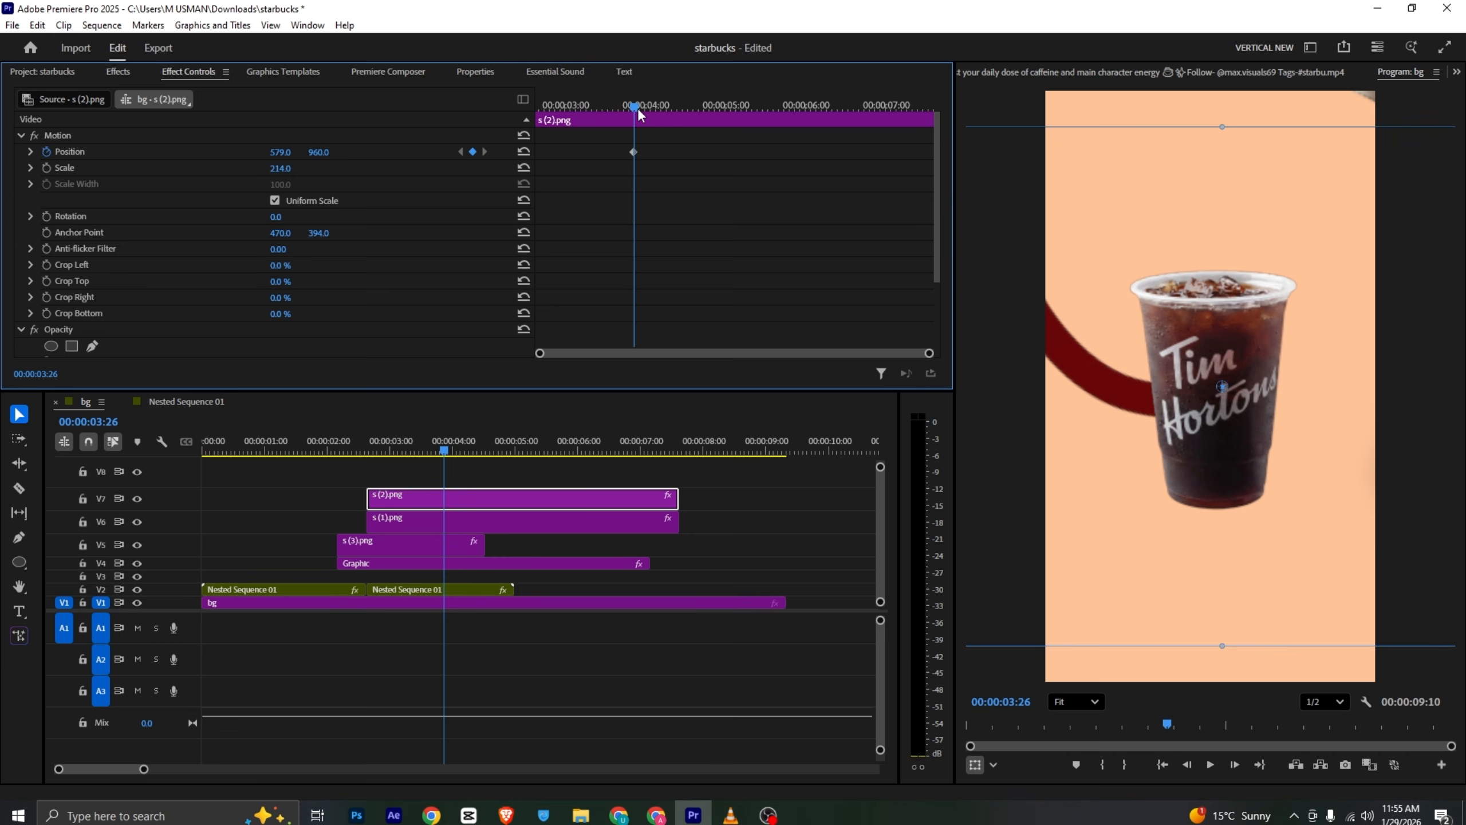
{"action": "left_click", "coordinate": [47, 216]}
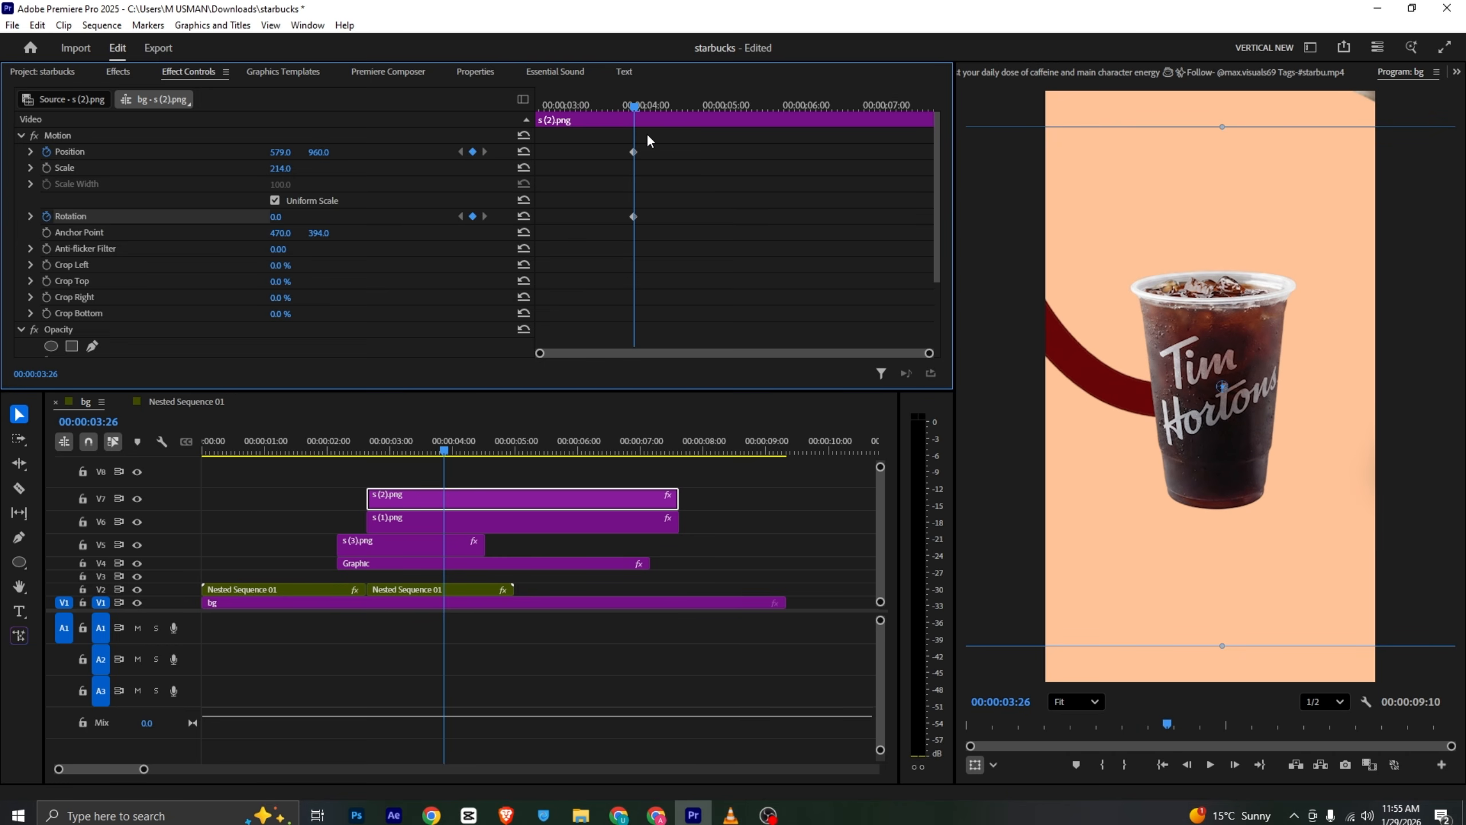
{"action": "left_click_drag", "start_coordinate": [649, 140], "coordinate": [587, 273]}
{"action": "left_click_drag", "start_coordinate": [635, 107], "coordinate": [616, 427]}
{"action": "left_click_drag", "start_coordinate": [277, 215], "coordinate": [268, 216]}
{"action": "key", "text": "space"}
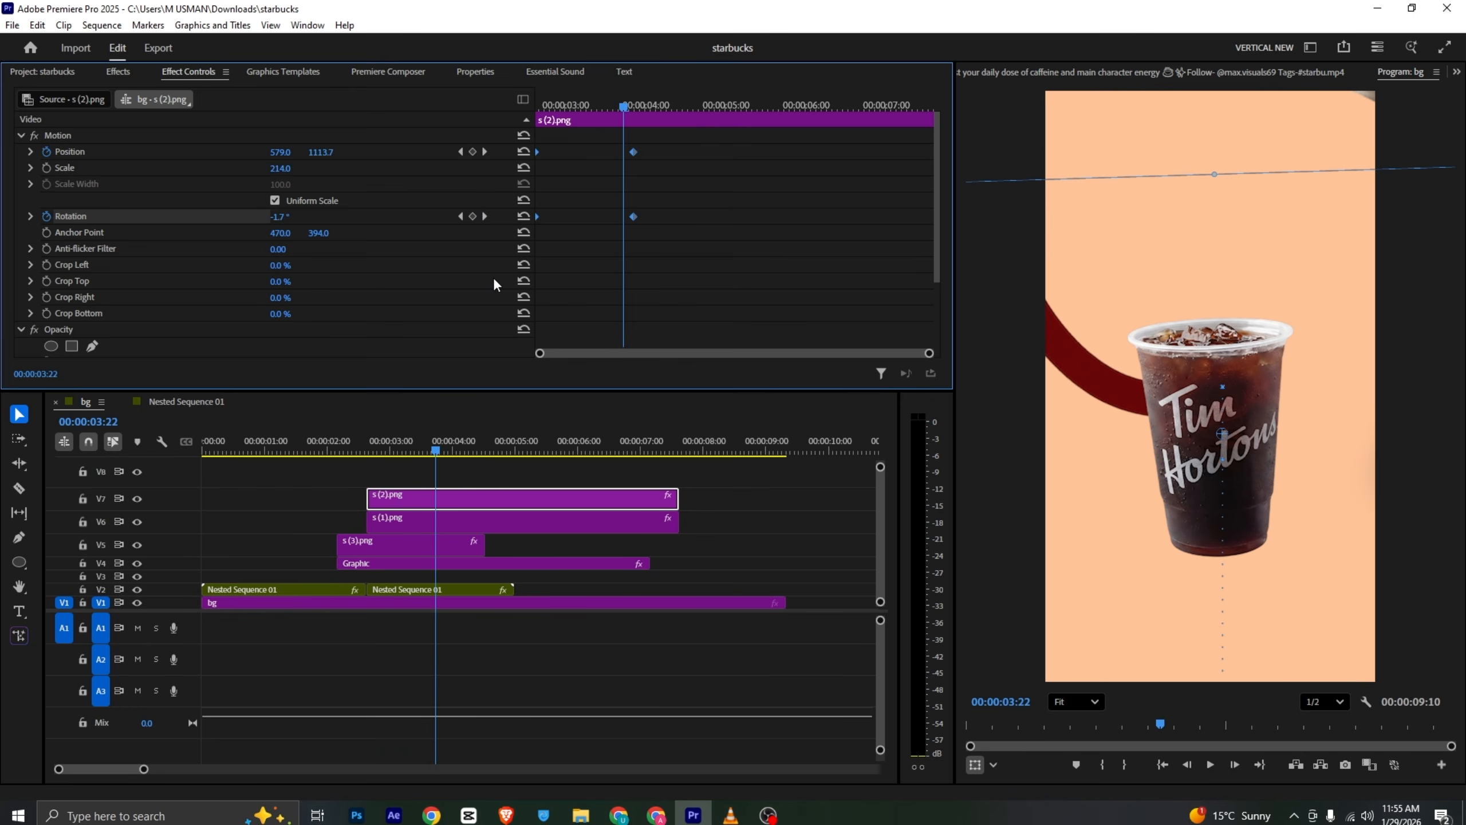
- Apply Ease In to the cup's keyframes and reshape the Position velocity curve, then play it back
{"action": "right_click", "coordinate": [633, 217]}
{"action": "mouse_move", "coordinate": [686, 334]}
{"action": "left_click", "coordinate": [762, 432]}
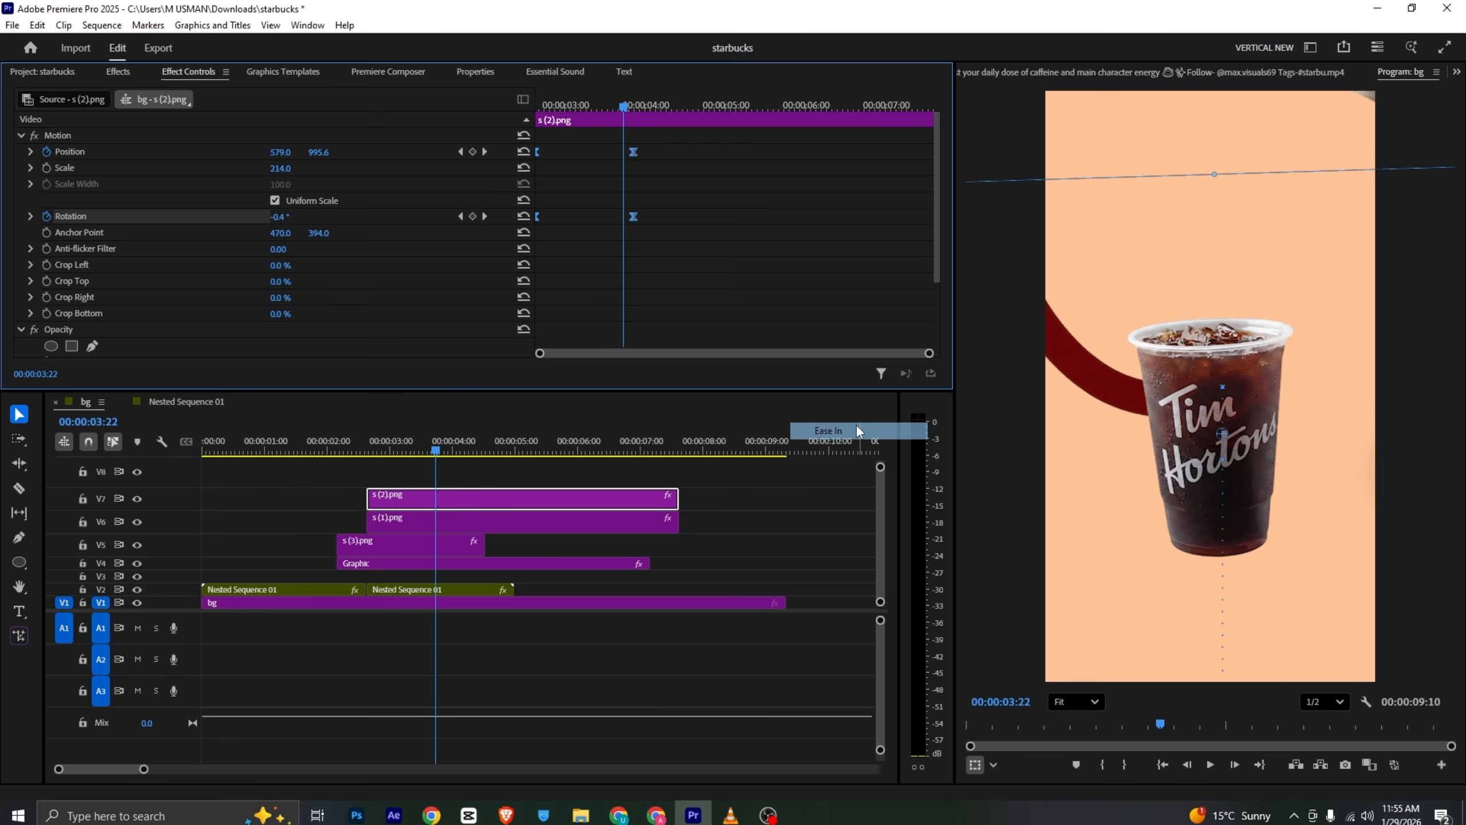
{"action": "left_click", "coordinate": [31, 152]}
{"action": "left_click_drag", "start_coordinate": [542, 180], "coordinate": [578, 206]}
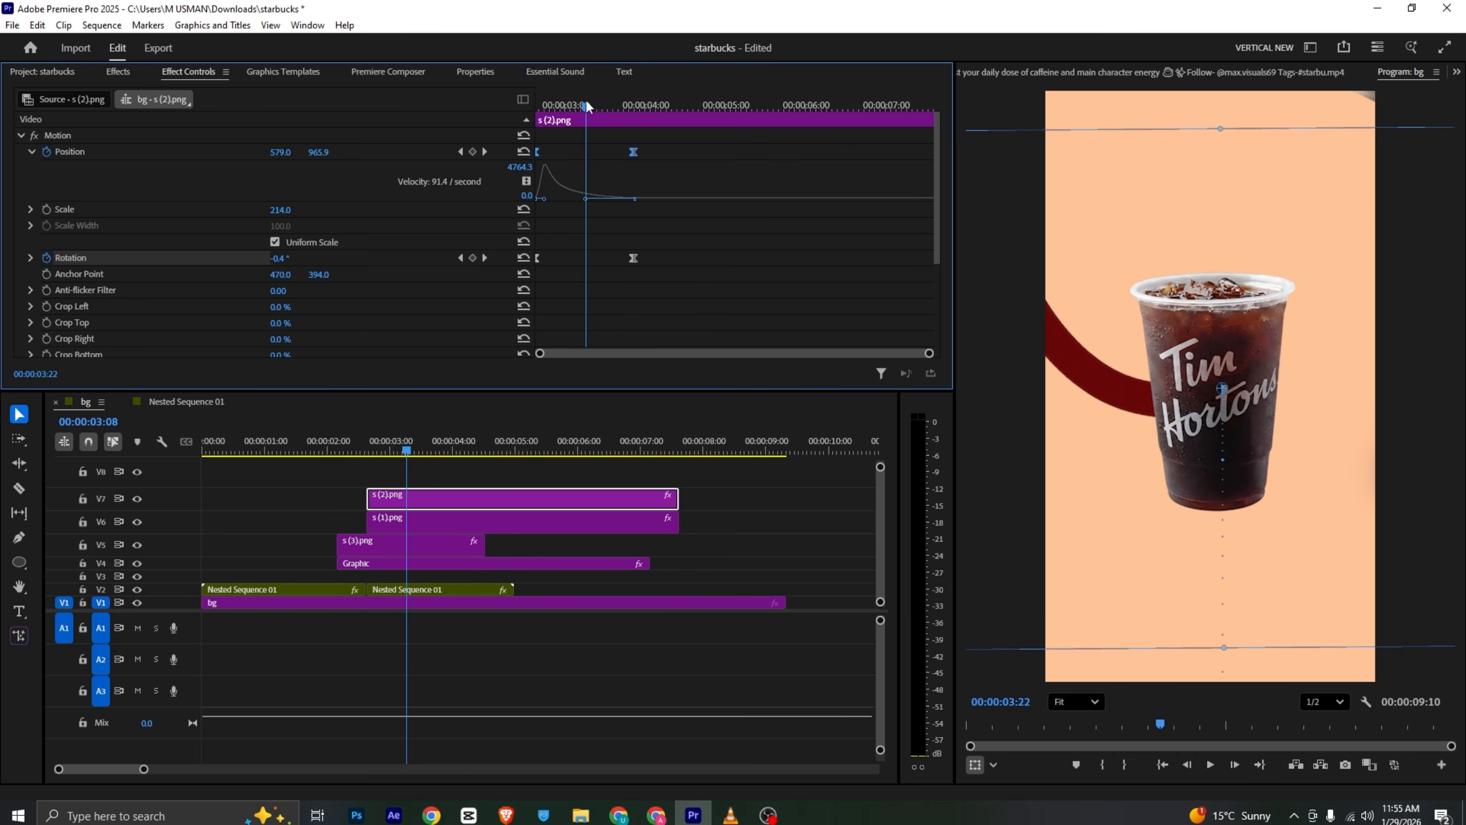
{"action": "left_click_drag", "start_coordinate": [586, 103], "coordinate": [429, 146]}
{"action": "key", "text": "space"}
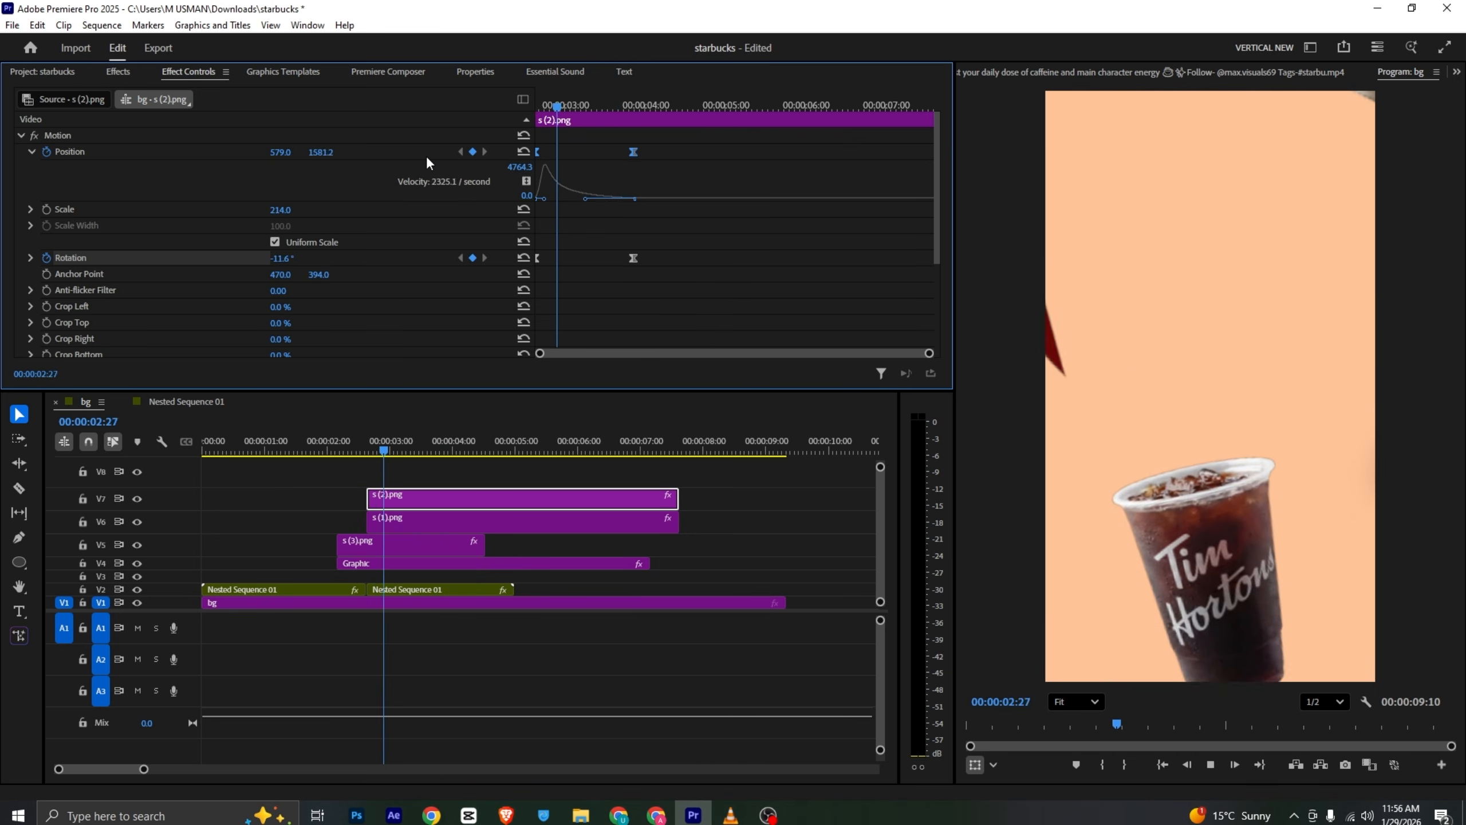
- Add the barcode image on the top track and place it in the frame's lower-right corner
{"action": "left_click", "coordinate": [731, 815]}
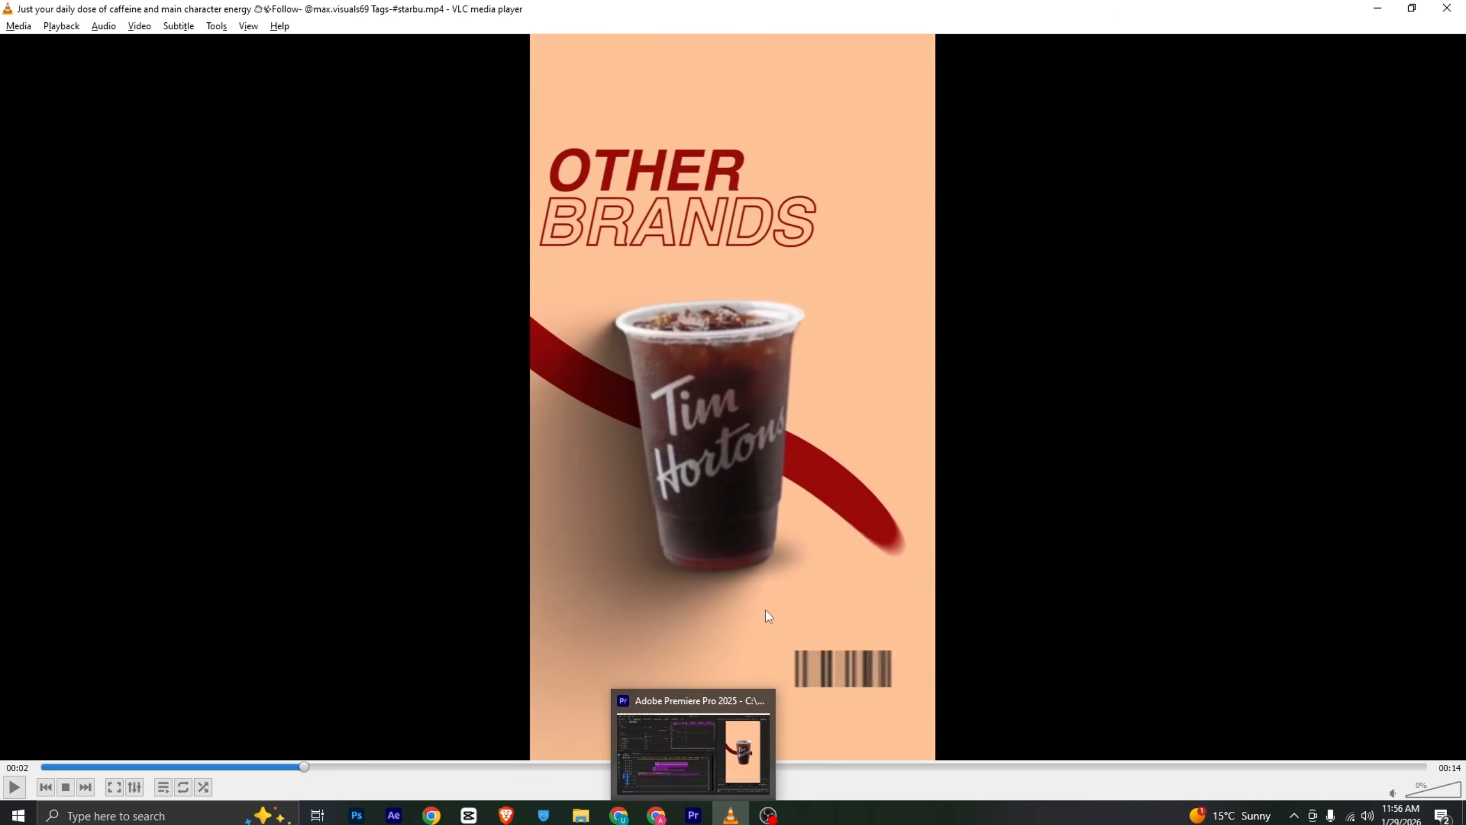
{"action": "left_click", "coordinate": [693, 815]}
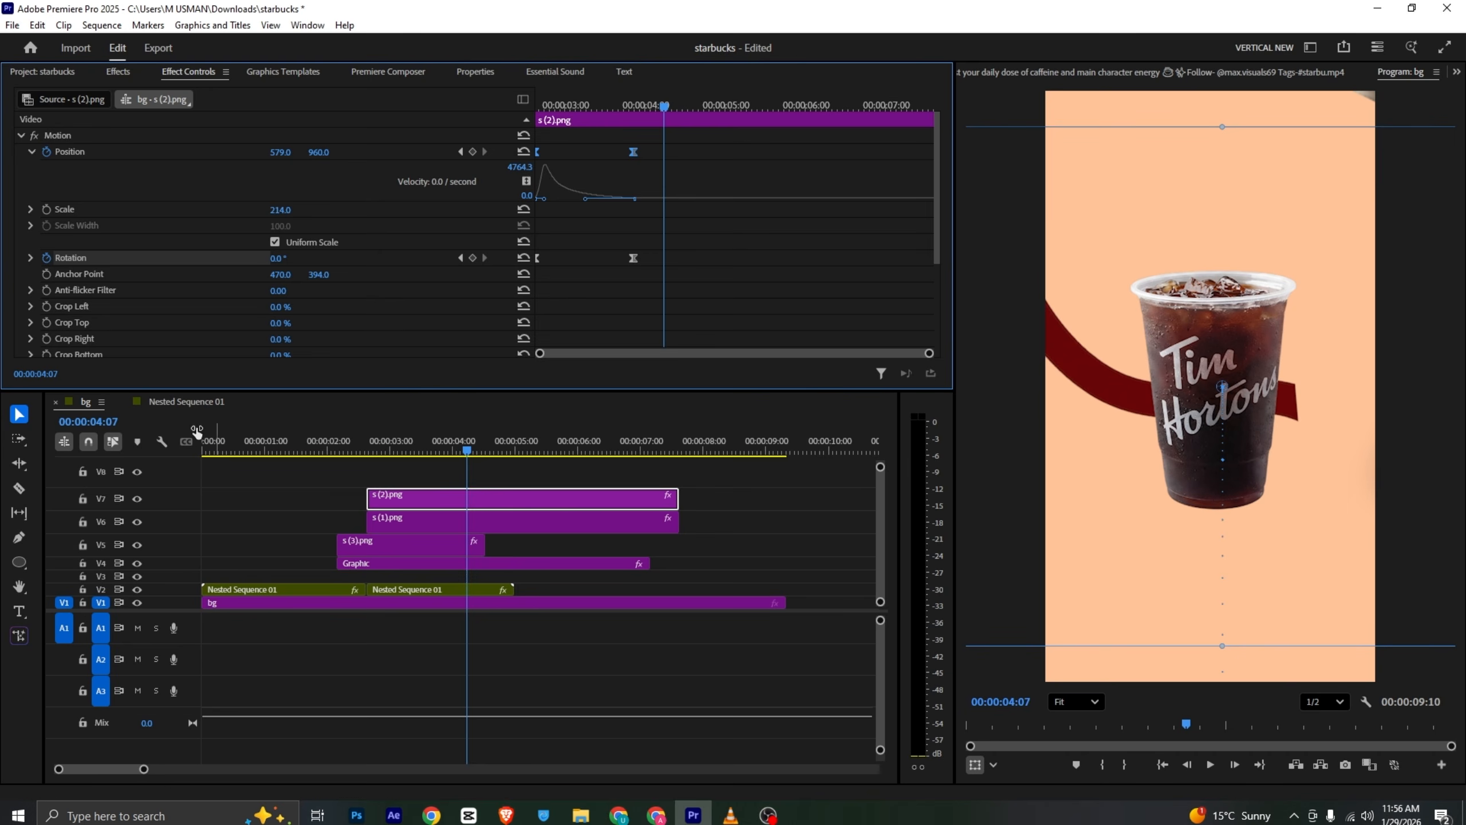
{"action": "left_click", "coordinate": [186, 401]}
{"action": "left_click", "coordinate": [305, 590]}
{"action": "left_click_drag", "start_coordinate": [304, 588], "coordinate": [470, 485]}
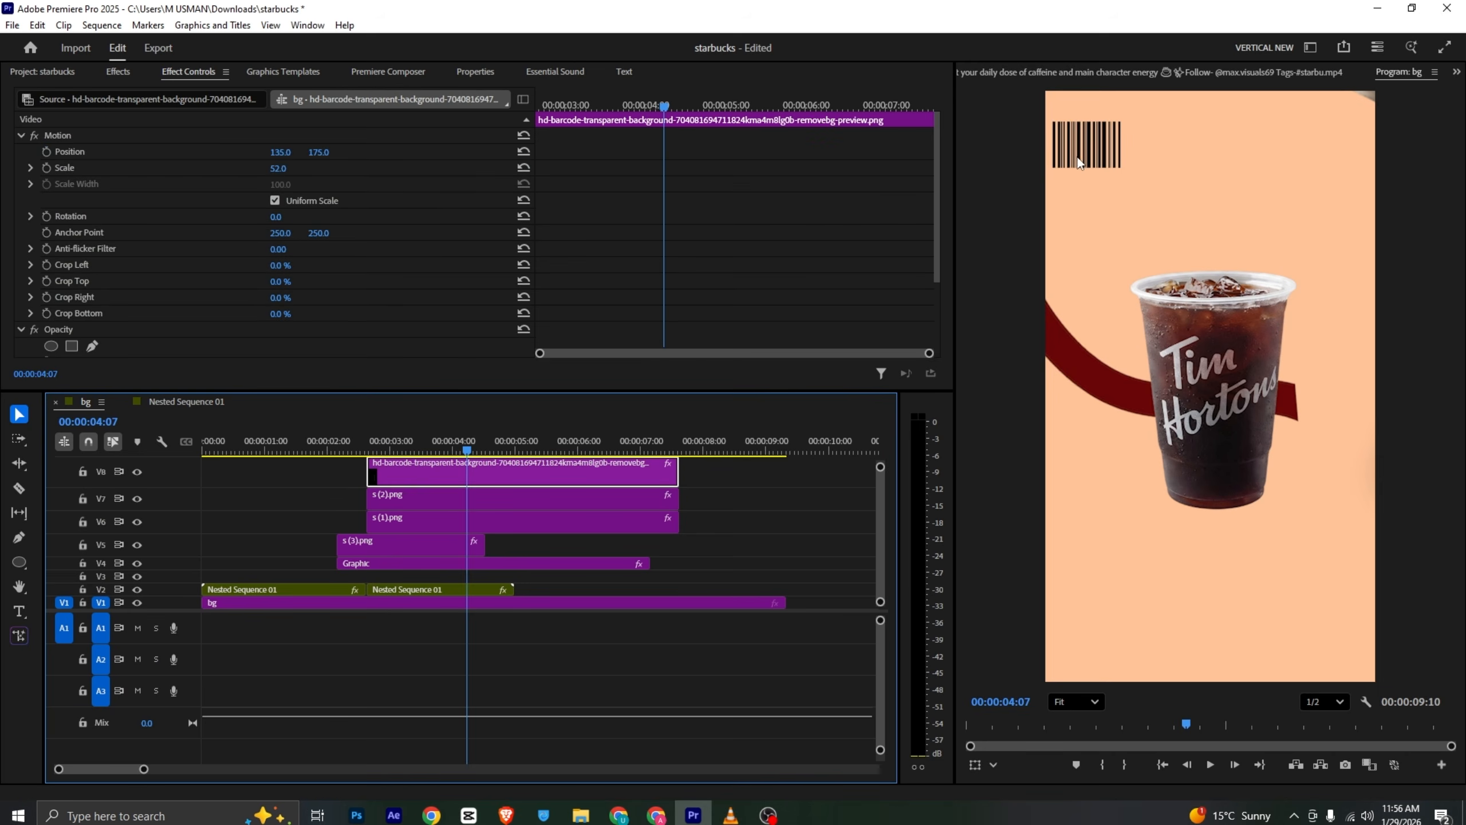
{"action": "left_click_drag", "start_coordinate": [1079, 163], "coordinate": [1347, 658]}
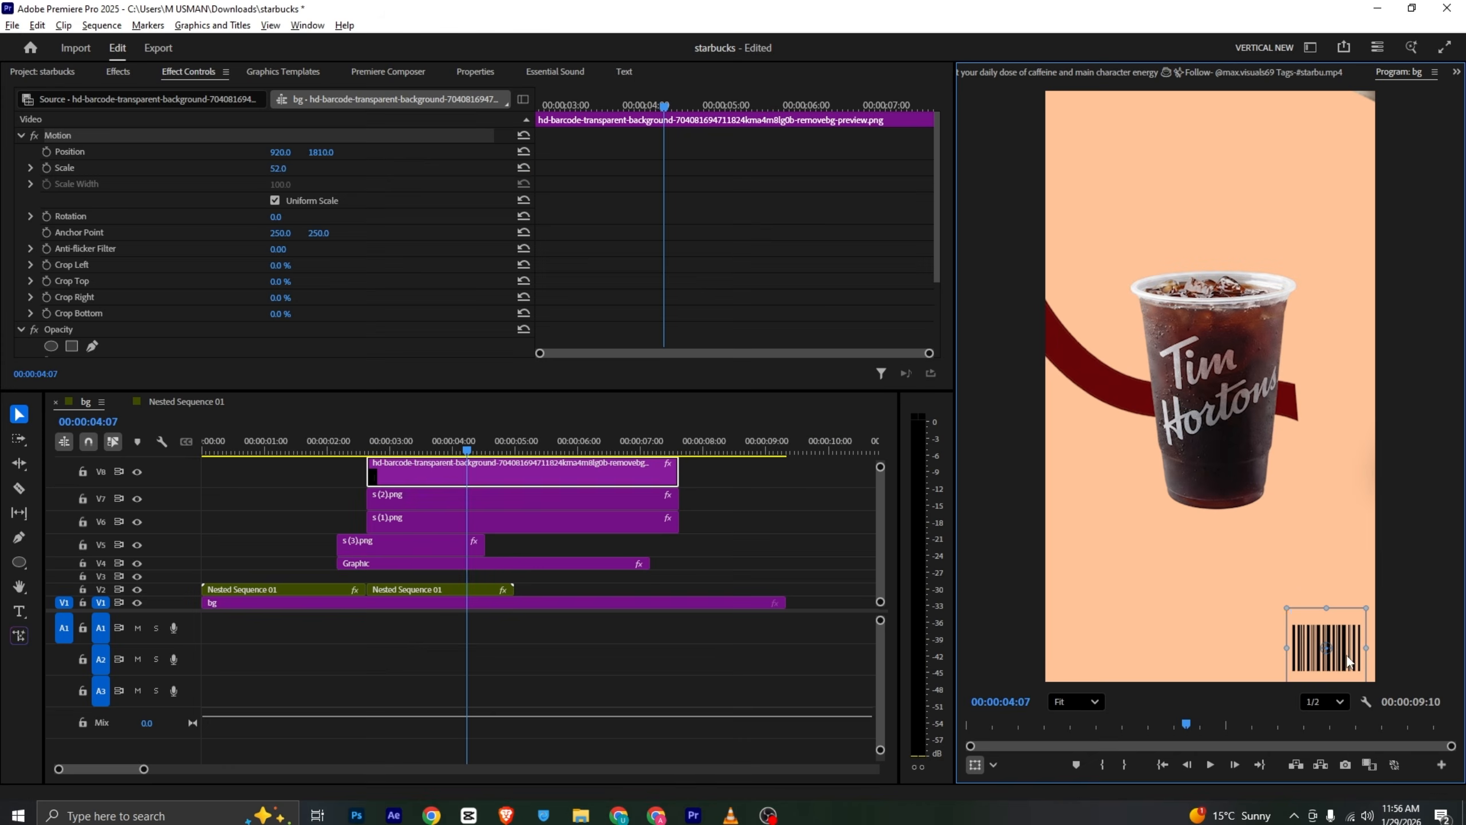
{"action": "left_click_drag", "start_coordinate": [1347, 656], "coordinate": [1335, 629]}
{"action": "left_click", "coordinate": [1194, 585]}
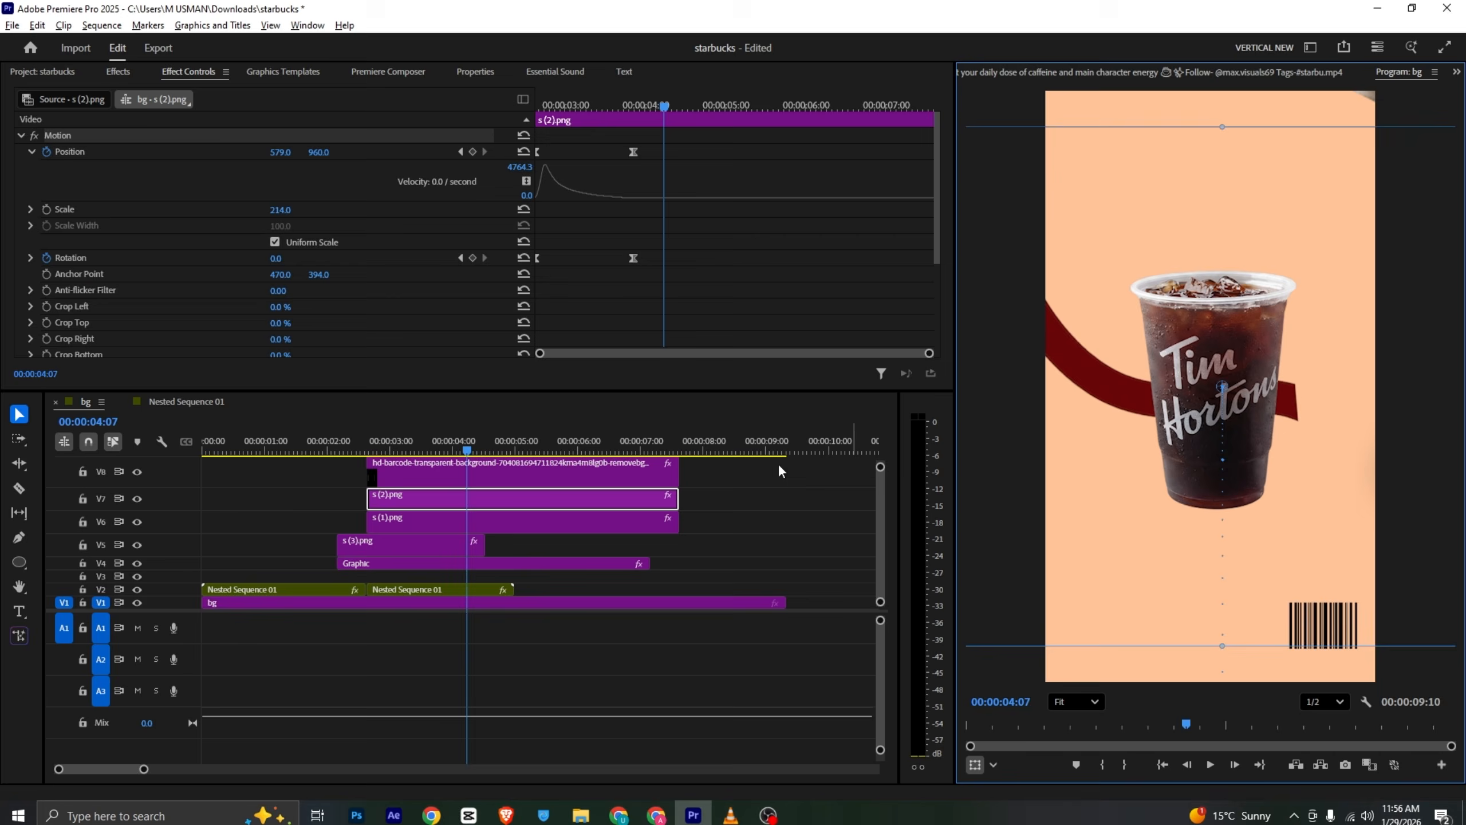
- Check the reference video's Other Brands shot again
{"action": "key", "text": "alt+Tab"}
{"action": "mouse_move", "coordinate": [305, 769]}
{"action": "left_mouse_down"}
{"action": "mouse_move", "coordinate": [251, 767]}
{"action": "mouse_move", "coordinate": [298, 767]}
{"action": "left_mouse_up"}
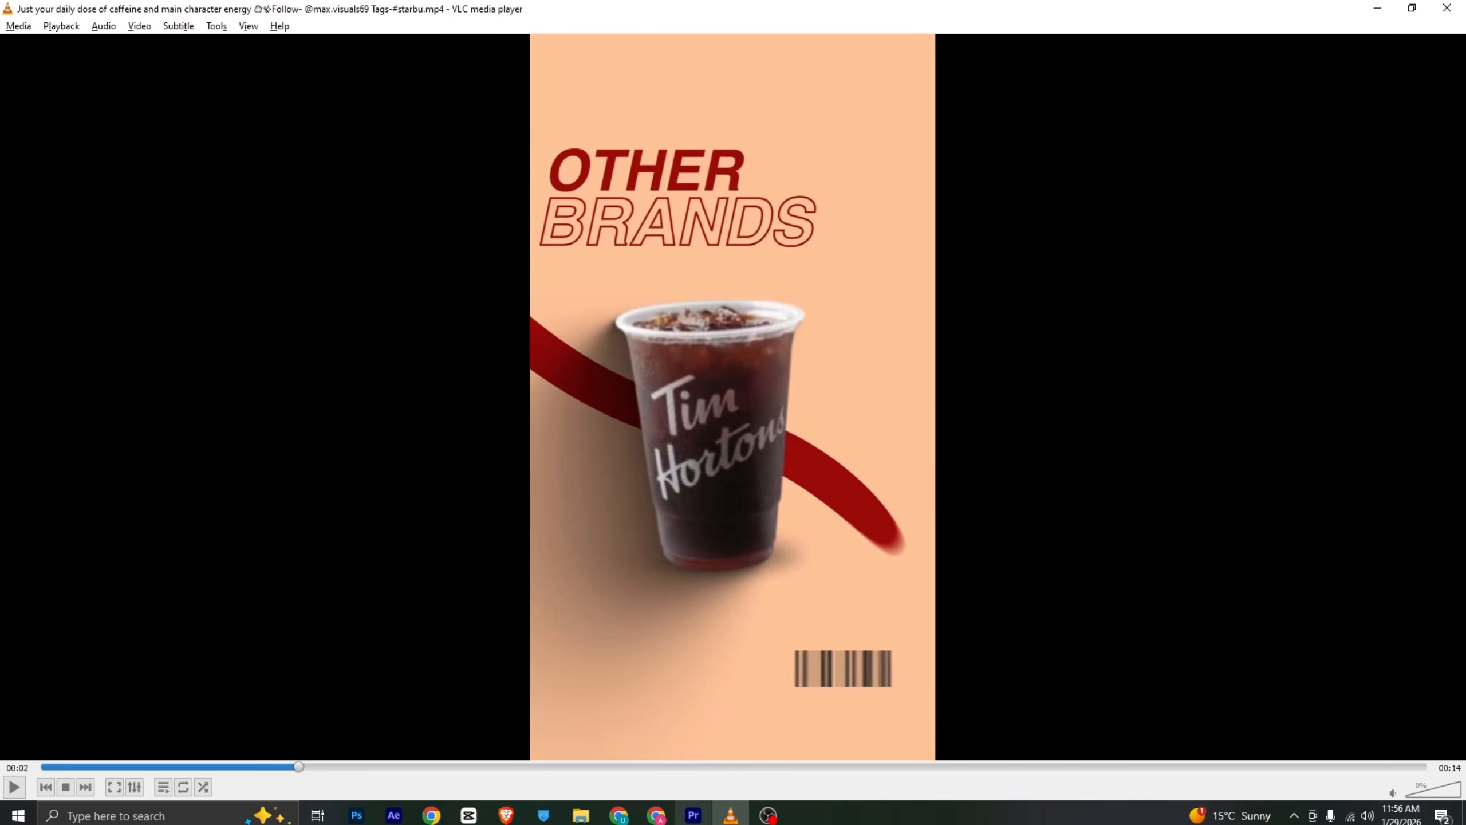
{"action": "left_click", "coordinate": [693, 814]}
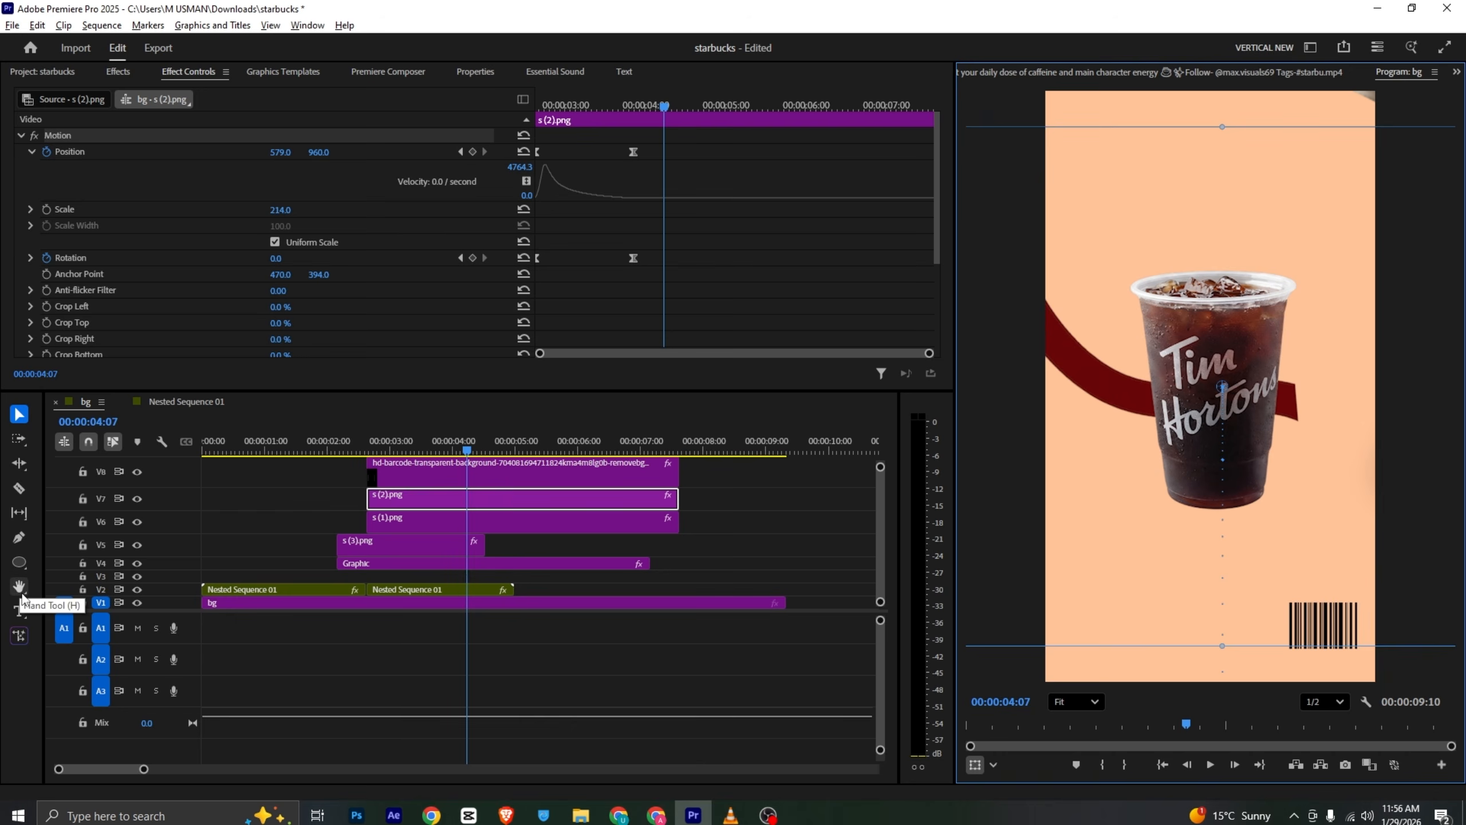
{"action": "left_click", "coordinate": [521, 535]}
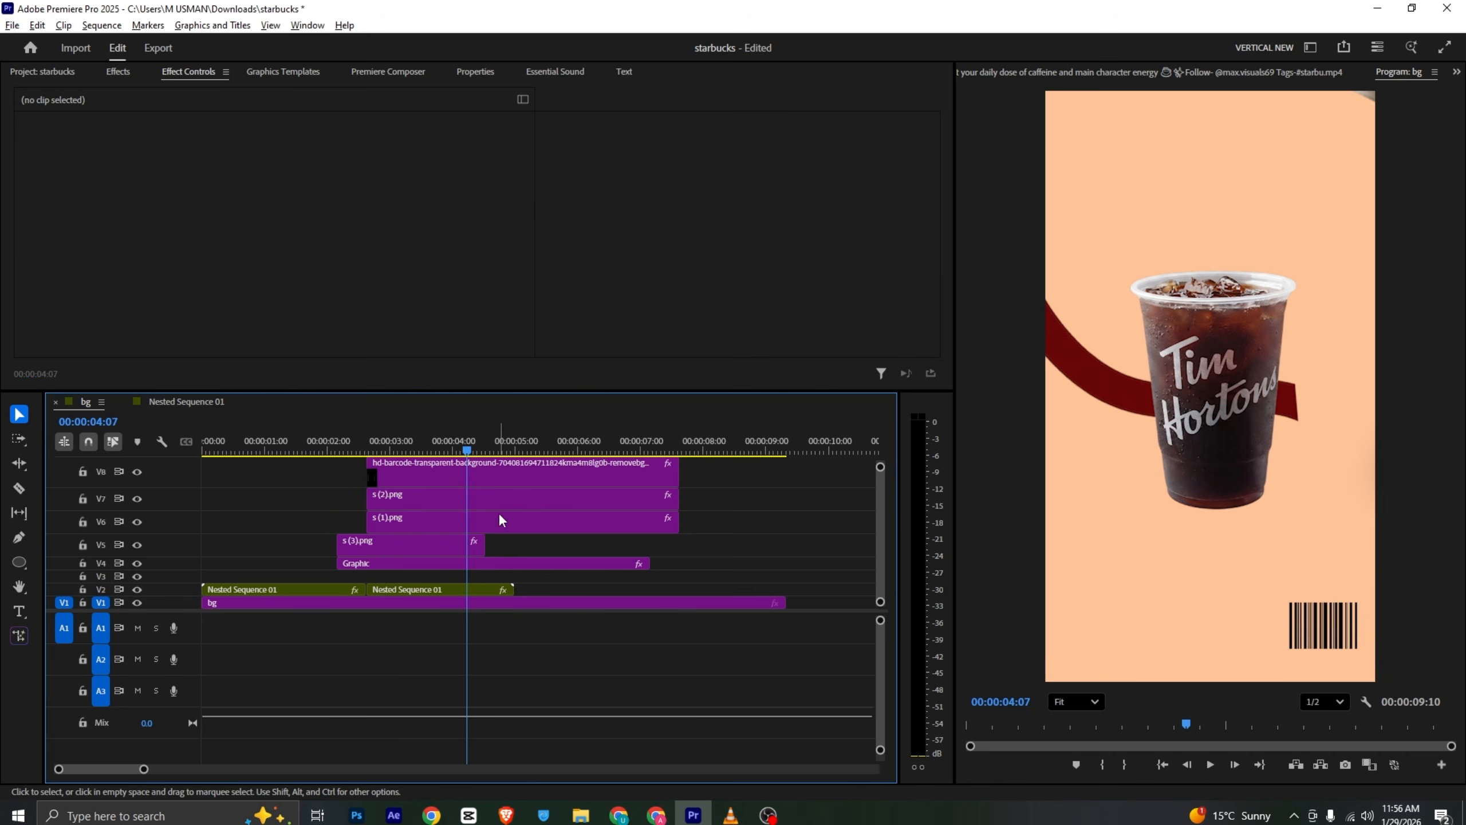
{"action": "left_click_drag", "start_coordinate": [880, 468], "coordinate": [880, 454]}
{"action": "left_click_drag", "start_coordinate": [712, 491], "coordinate": [590, 577]}
{"action": "left_click", "coordinate": [578, 507]}
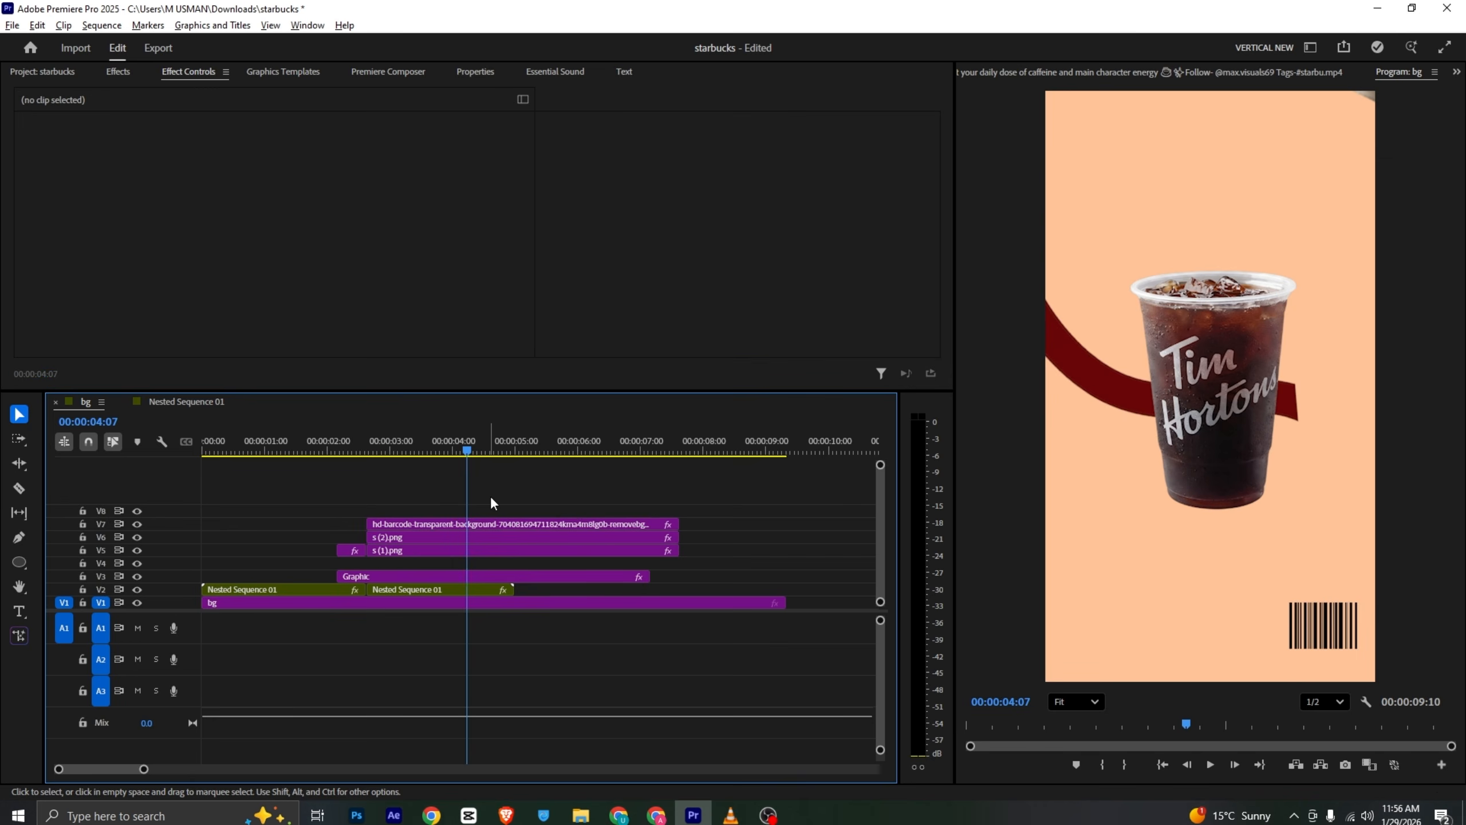
{"action": "key", "text": "ctrl+z"}
- Create a text layer reading other near the top-left and align its start with the cup clip
{"action": "left_click", "coordinate": [24, 612]}
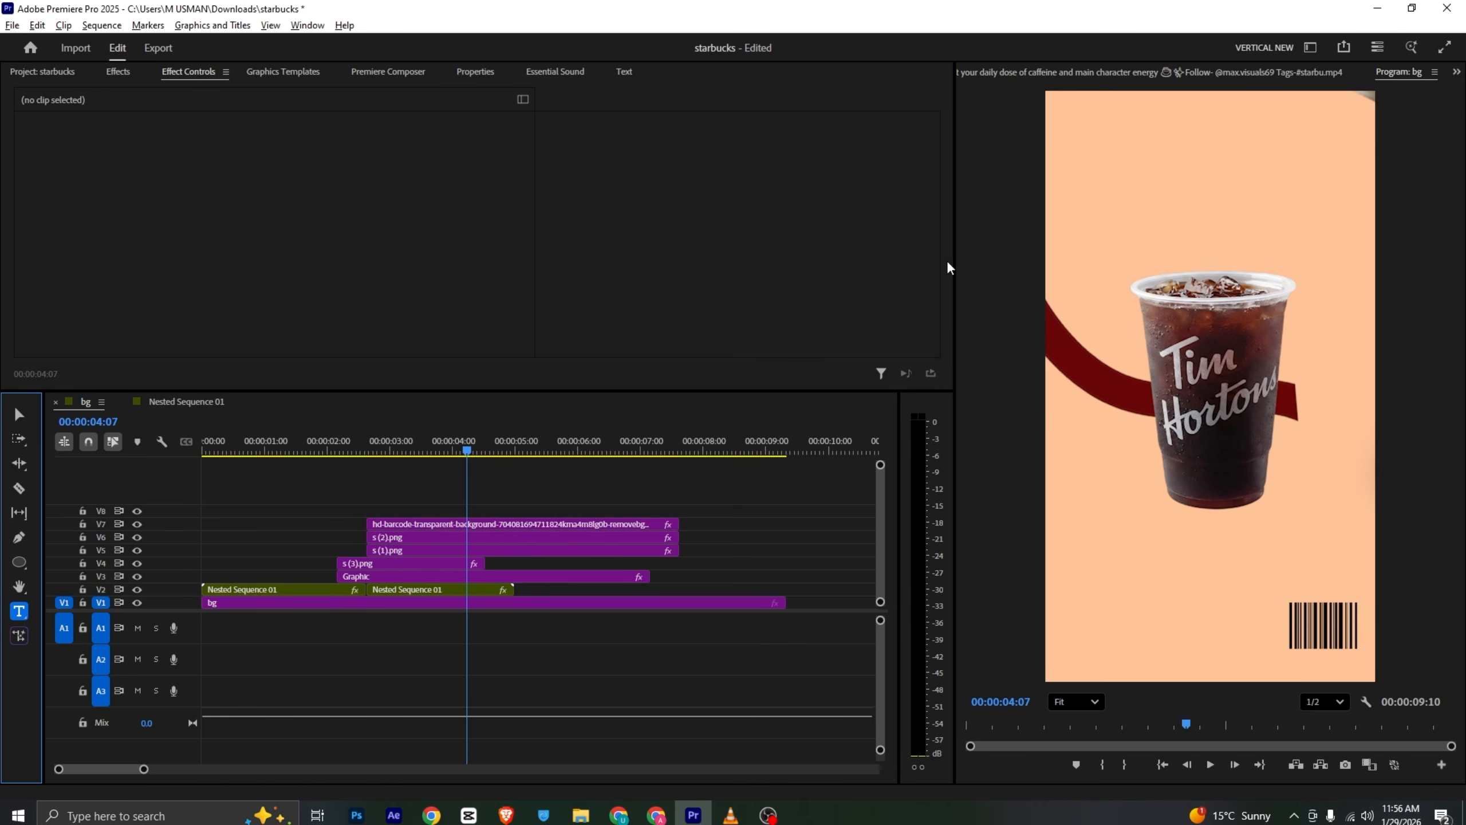
{"action": "left_click", "coordinate": [1061, 163]}
{"action": "key", "text": "alt+Tab"}
{"action": "key", "text": "alt+Tab"}
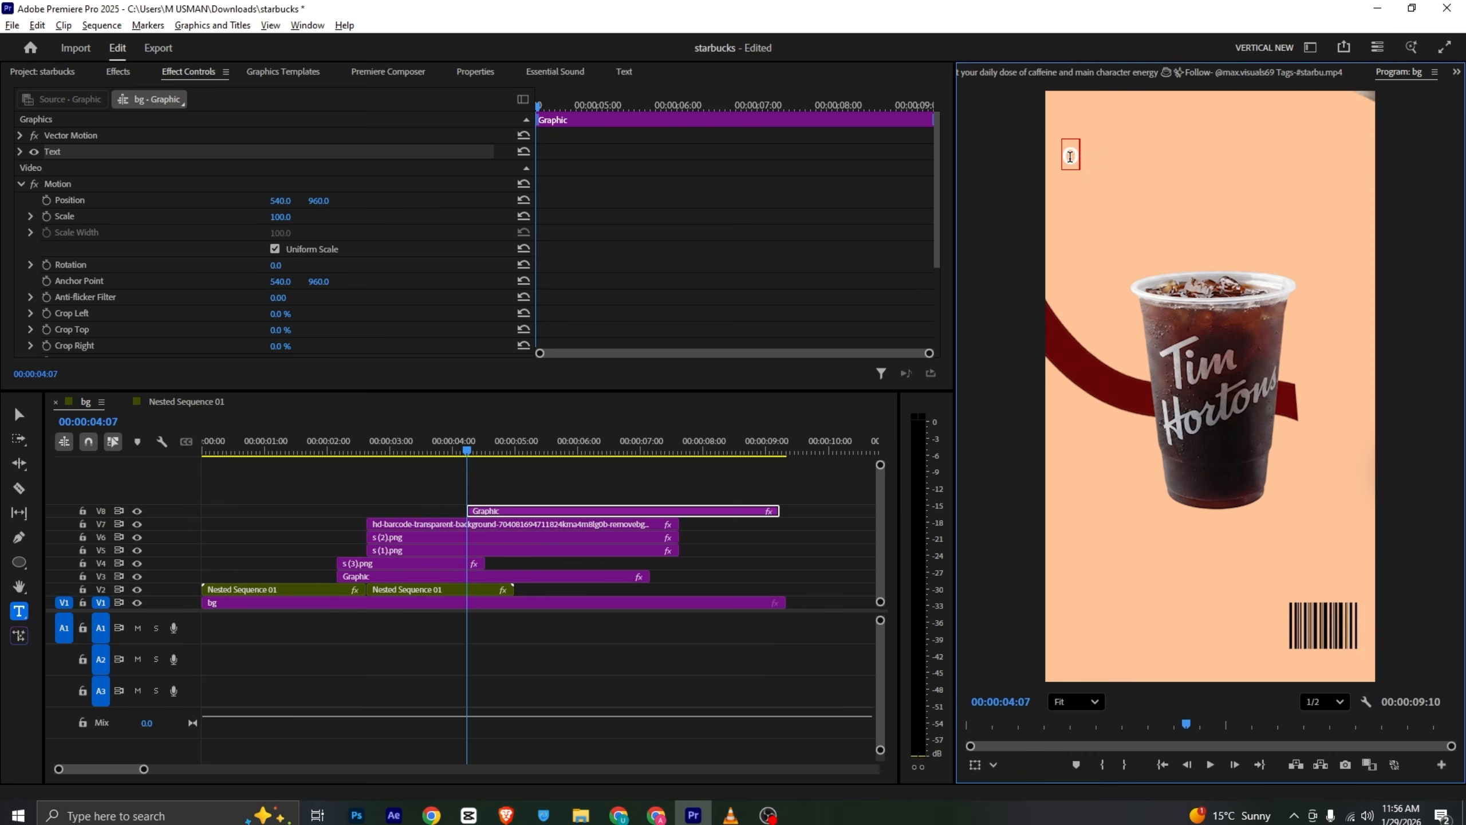
{"action": "type", "text": "other"}
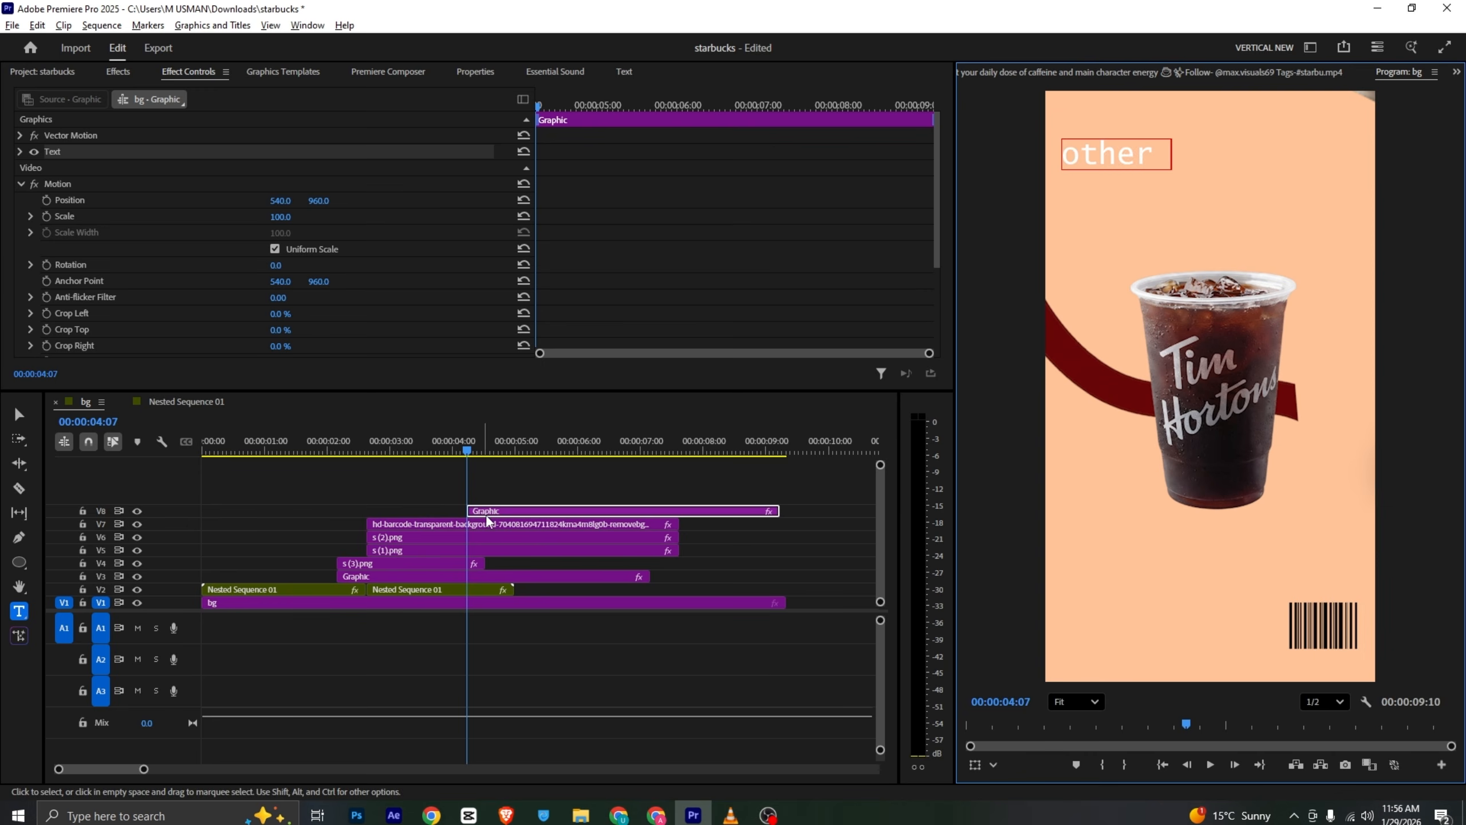
{"action": "left_click_drag", "start_coordinate": [491, 511], "coordinate": [409, 512]}
- Select the text and set its fill to the red sampled from the reference's OTHER title
{"action": "left_click", "coordinate": [1135, 155]}
{"action": "key", "text": "ctrl+a"}
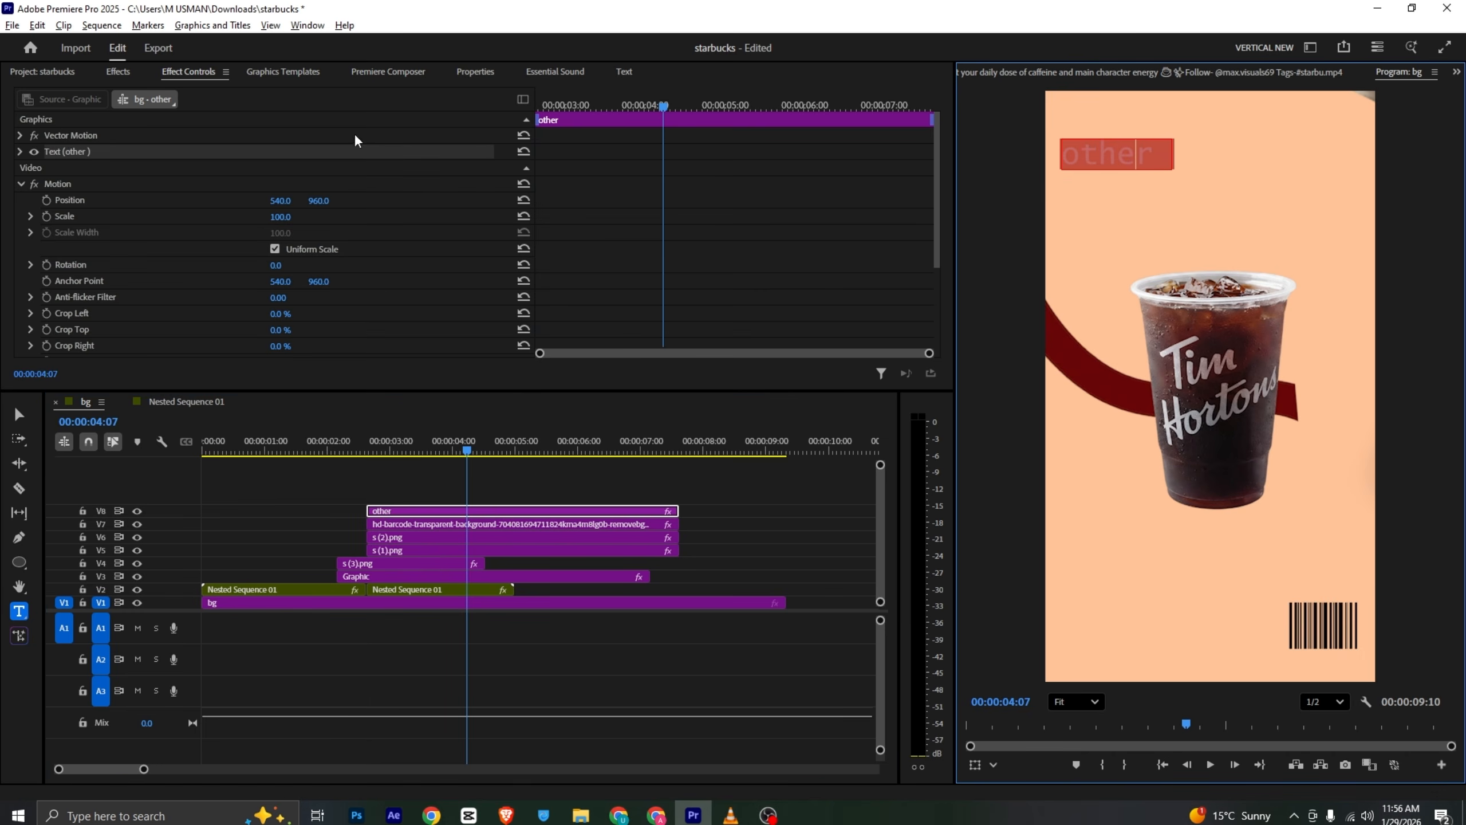
{"action": "left_click", "coordinate": [473, 74]}
{"action": "scroll", "coordinate": [473, 191], "scroll_direction": "down", "scroll_amount": 3}
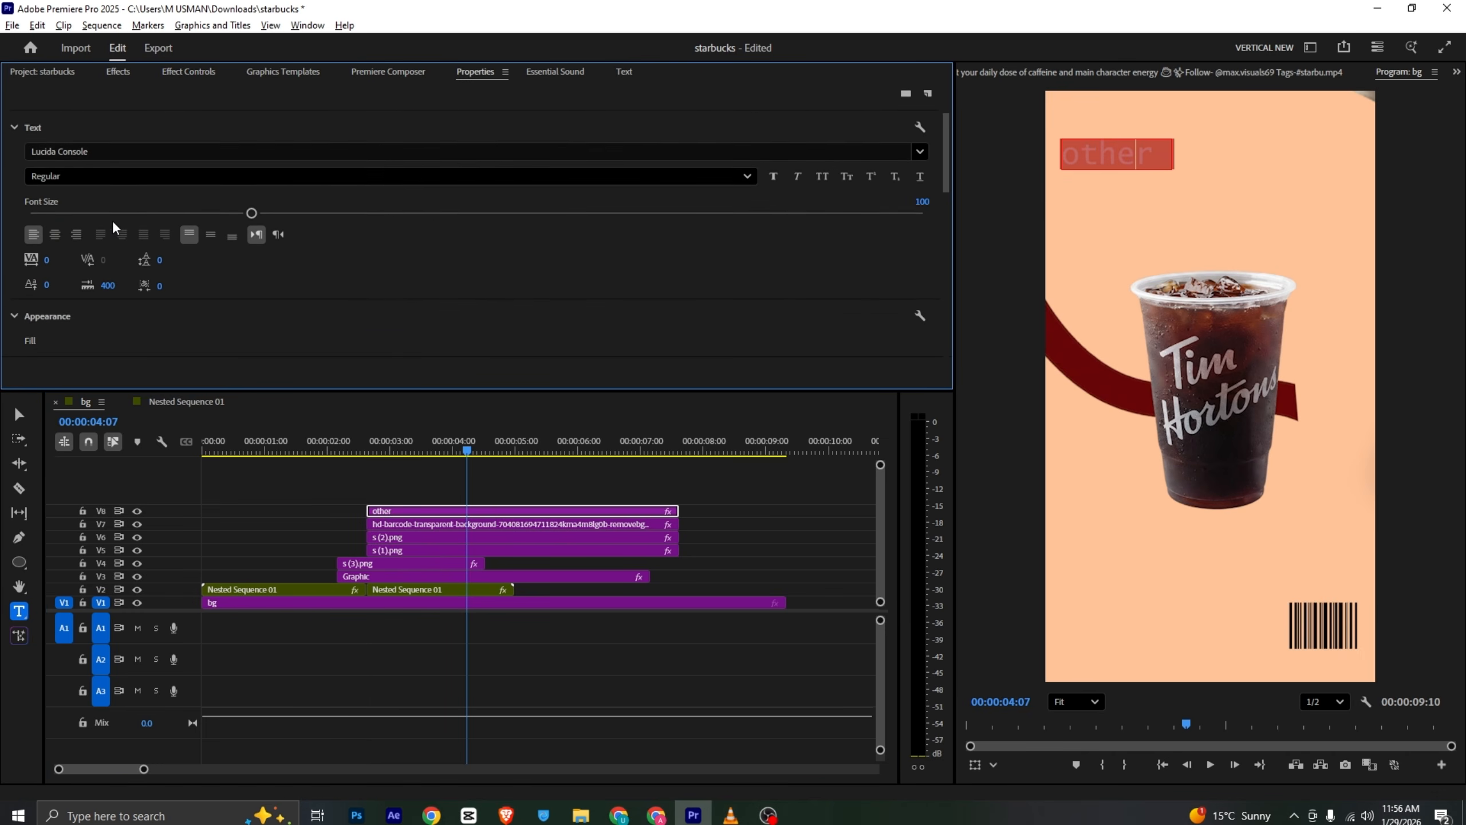
{"action": "left_click", "coordinate": [1134, 74]}
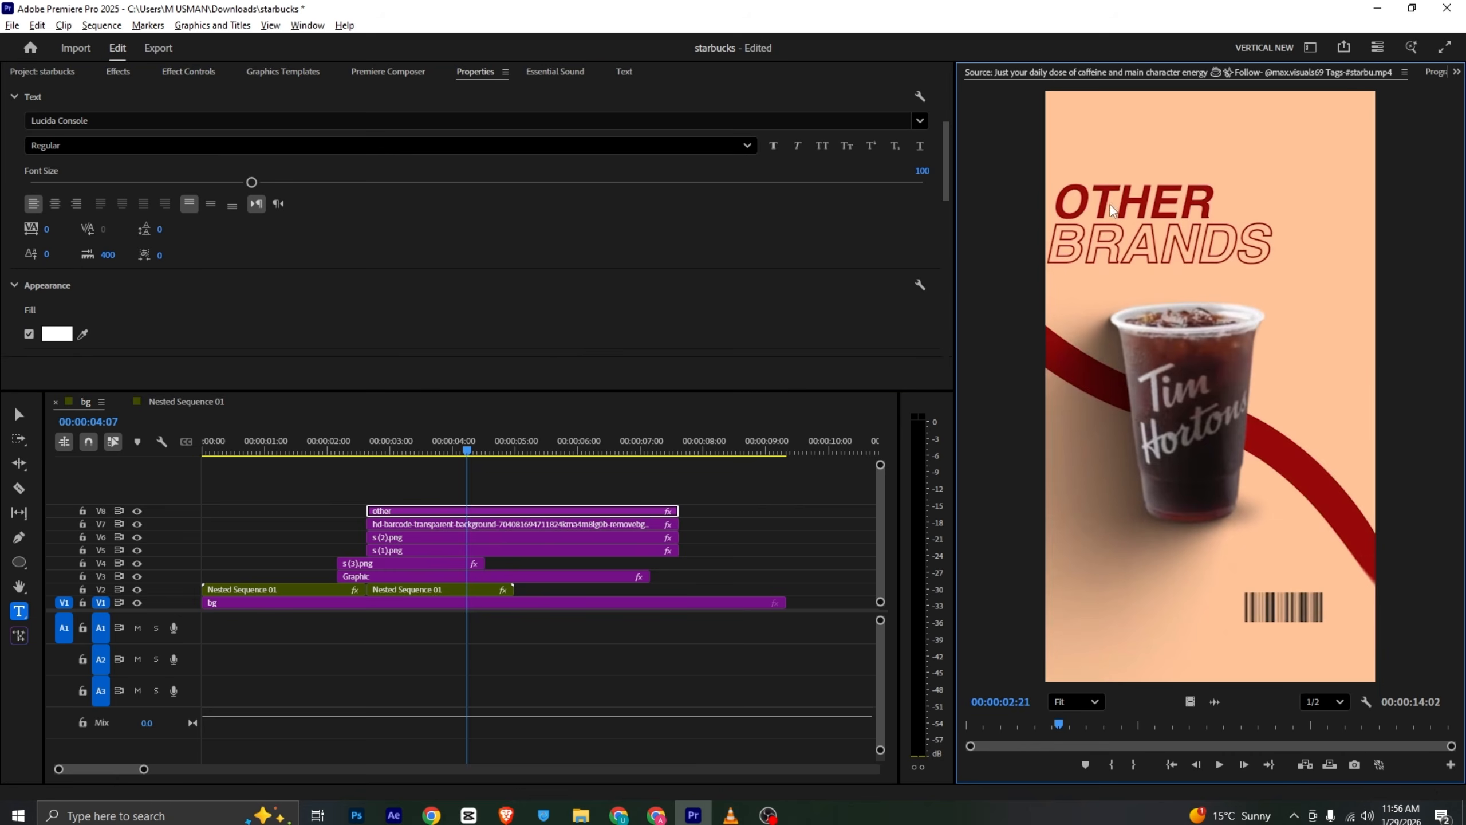
{"action": "left_click", "coordinate": [83, 334]}
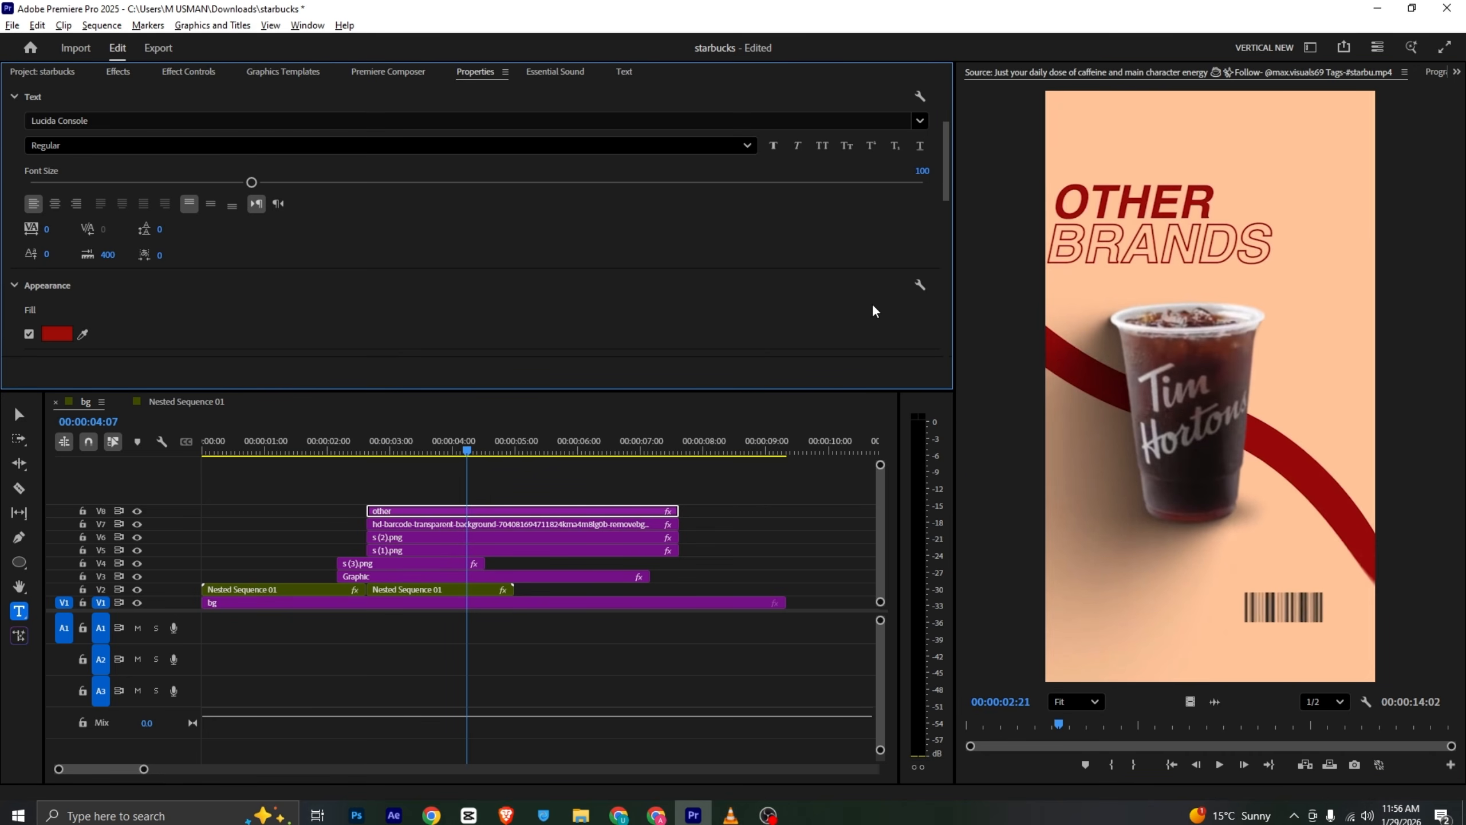
- Set the OTHER text's font to Arial Bold Italic and turn on faux bold and all caps
{"action": "scroll", "coordinate": [382, 256], "scroll_direction": "up", "scroll_amount": 2}
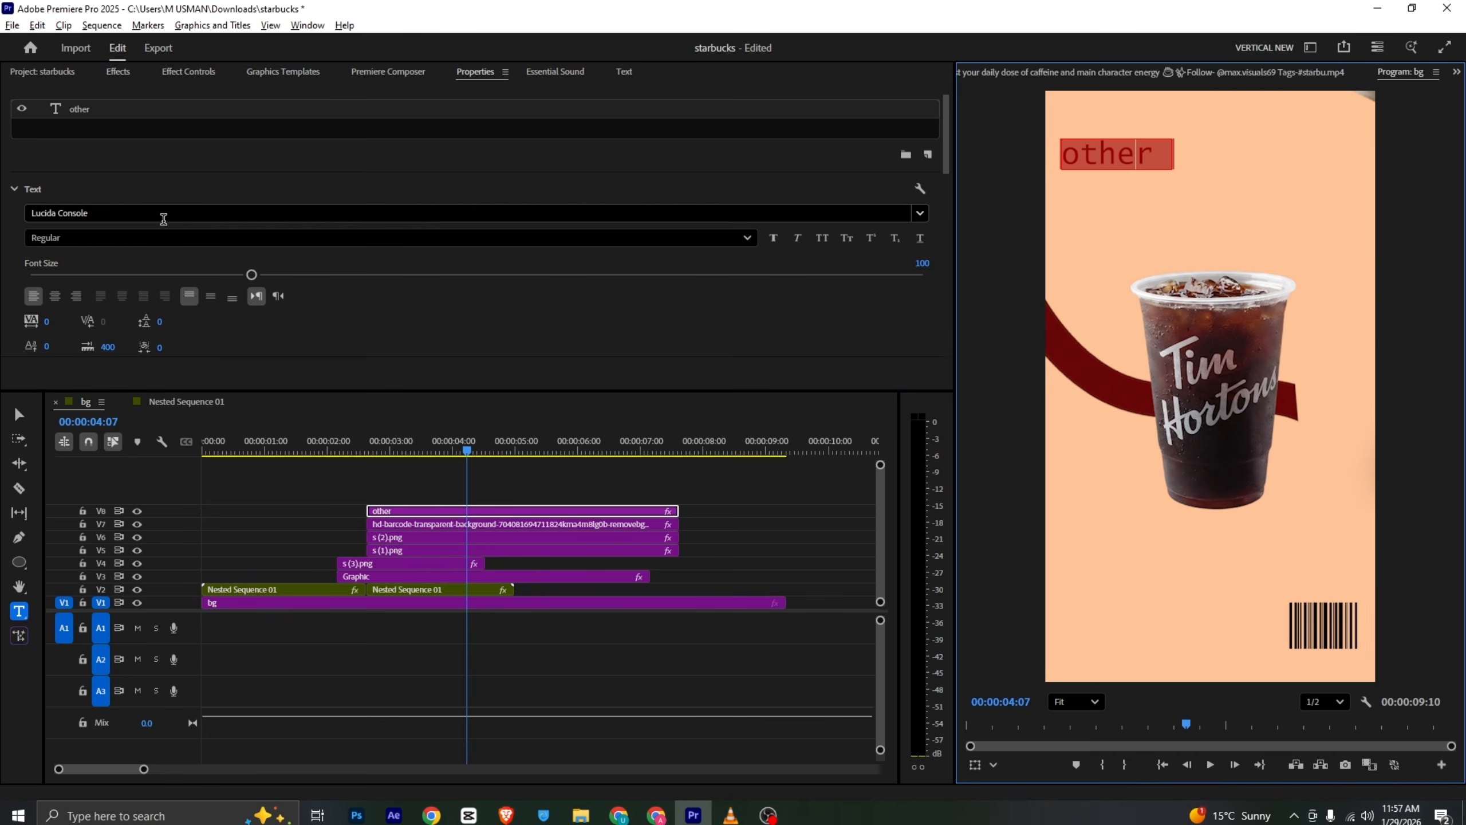
{"action": "left_click", "coordinate": [118, 211]}
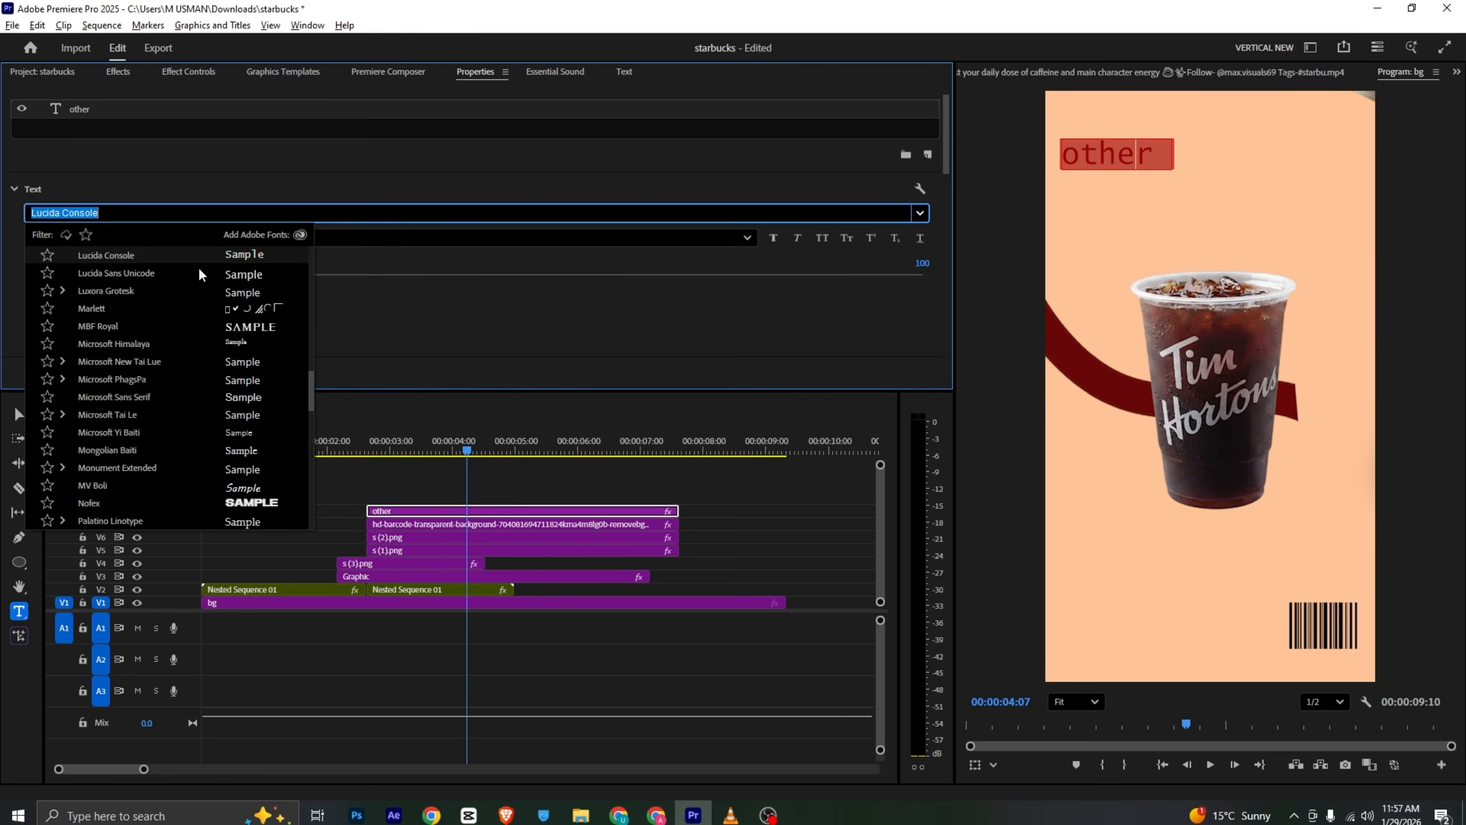
{"action": "left_click_drag", "start_coordinate": [312, 379], "coordinate": [295, 249]}
{"action": "left_click", "coordinate": [164, 255]}
{"action": "left_click", "coordinate": [56, 236]}
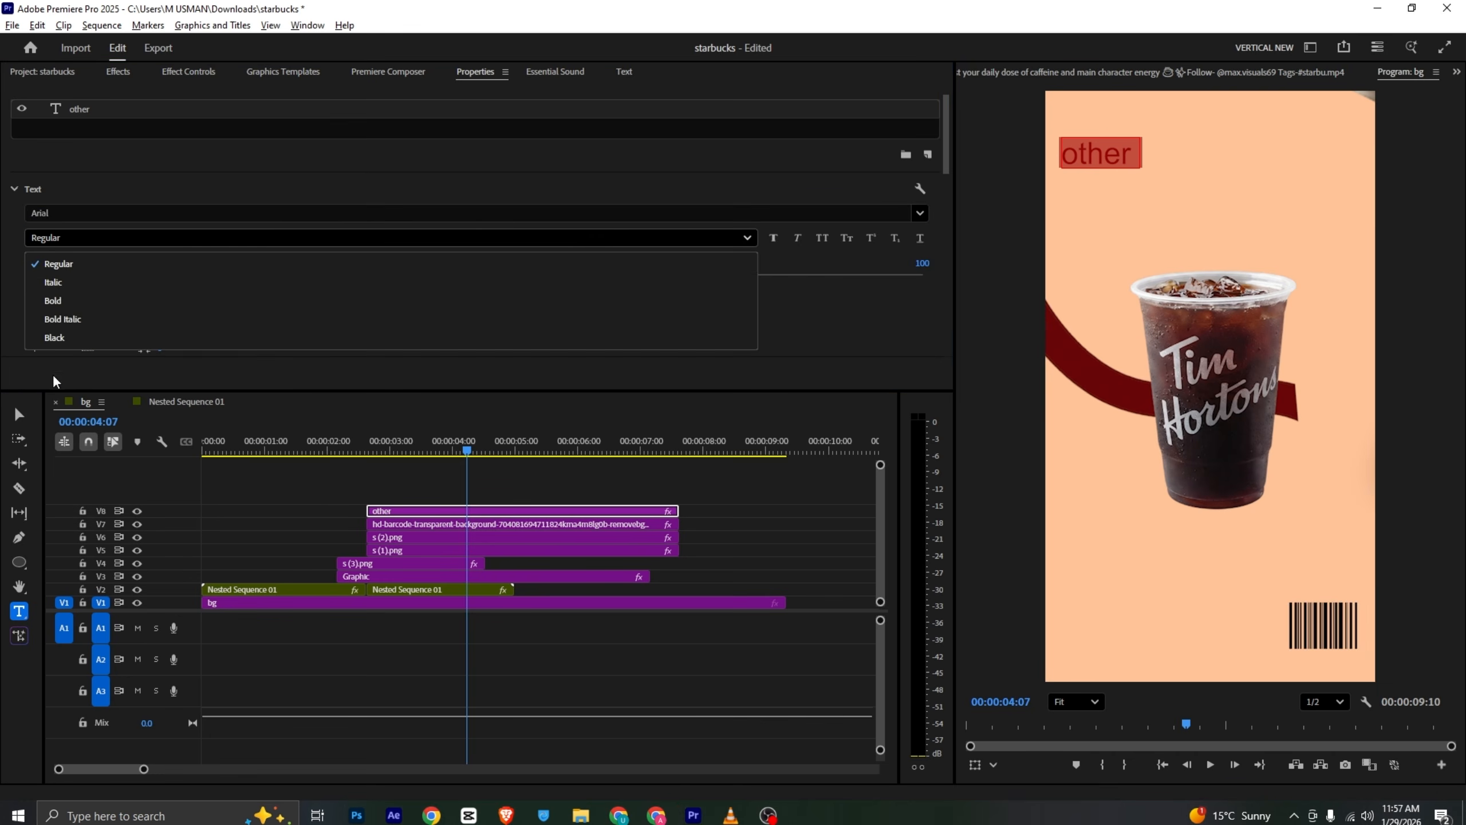
{"action": "left_click", "coordinate": [79, 320]}
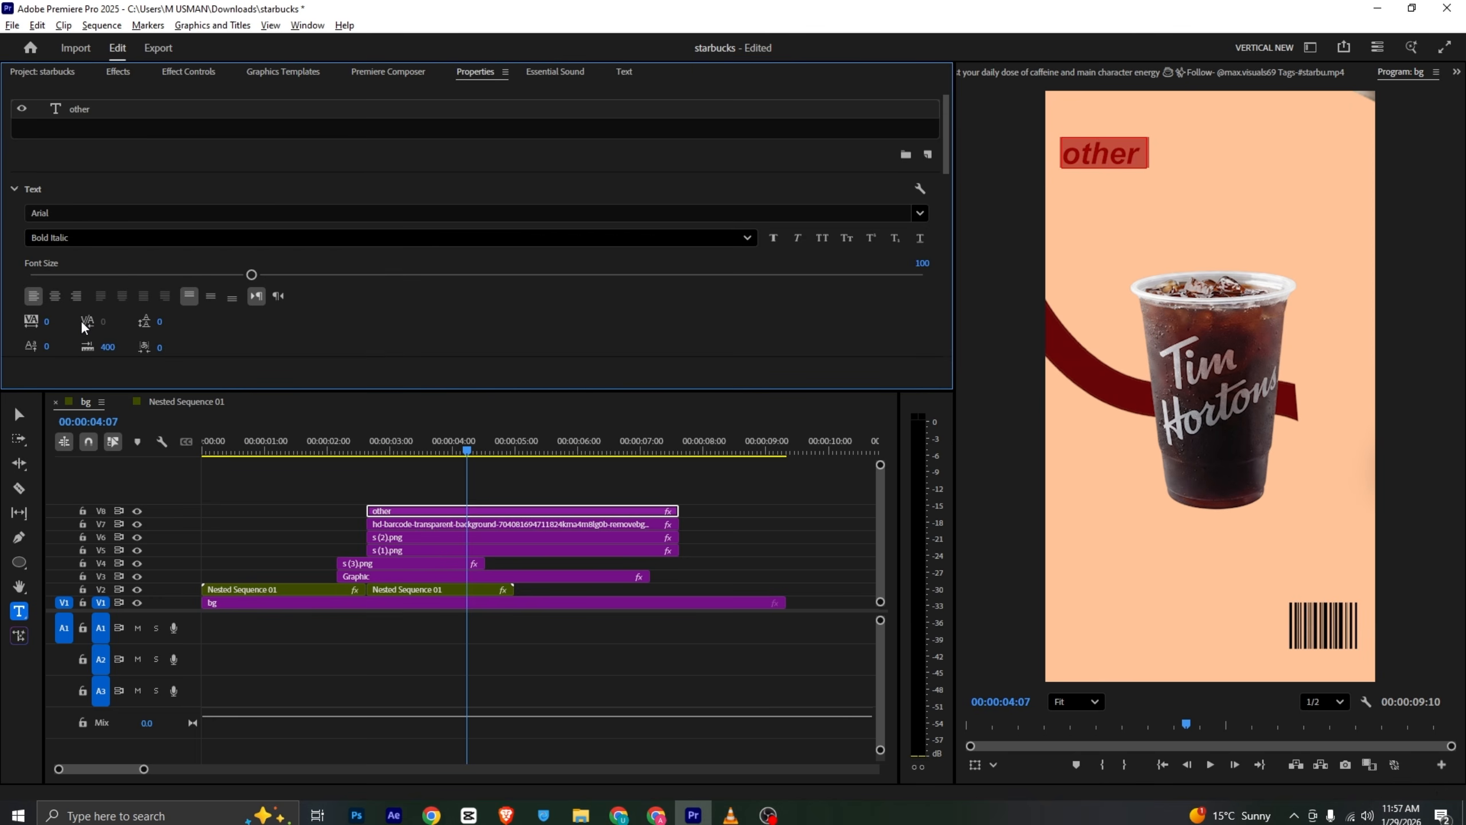
{"action": "left_click", "coordinate": [778, 243]}
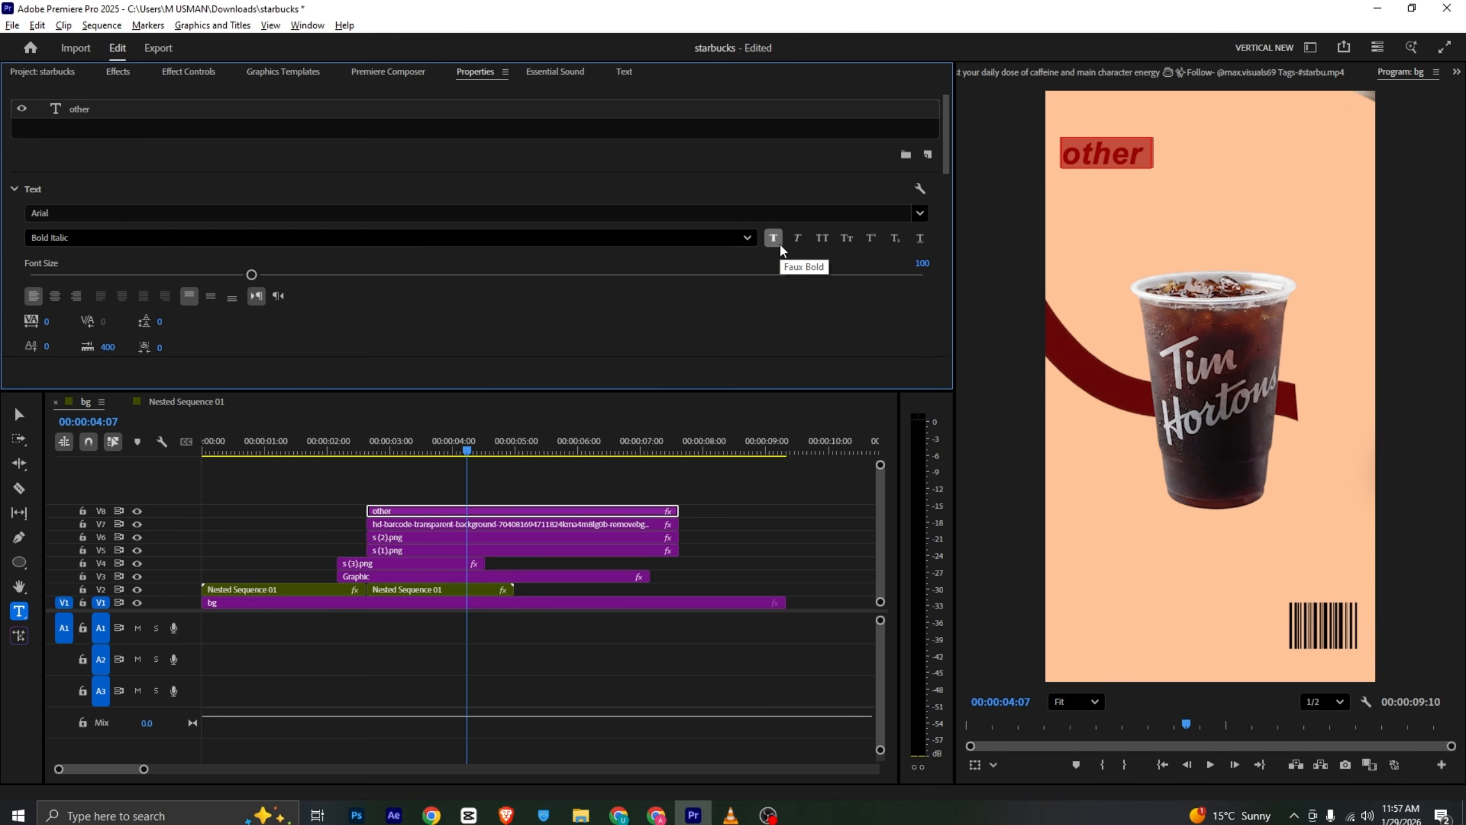
{"action": "left_click", "coordinate": [822, 242]}
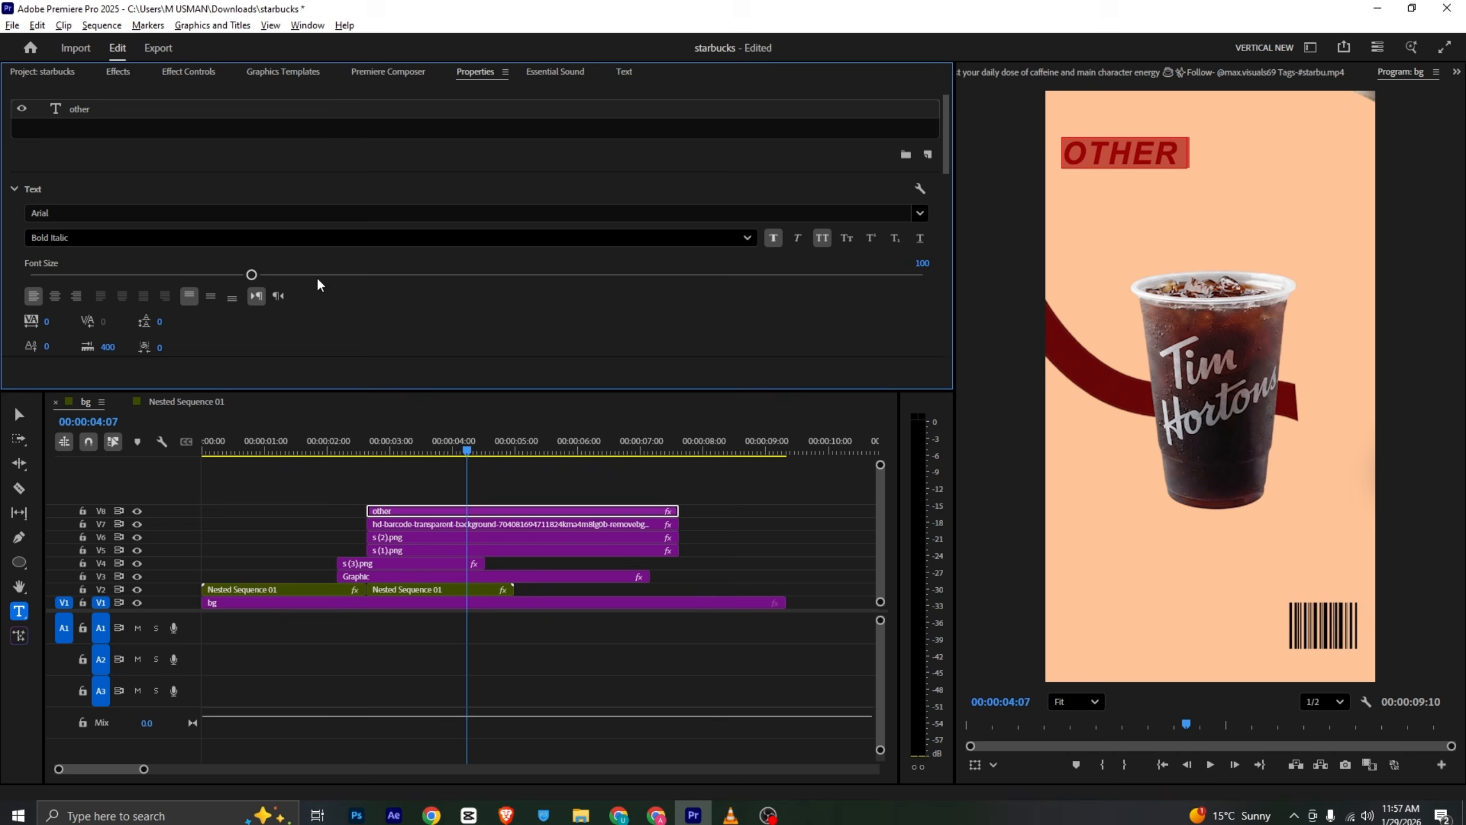
{"action": "left_click", "coordinate": [511, 495]}
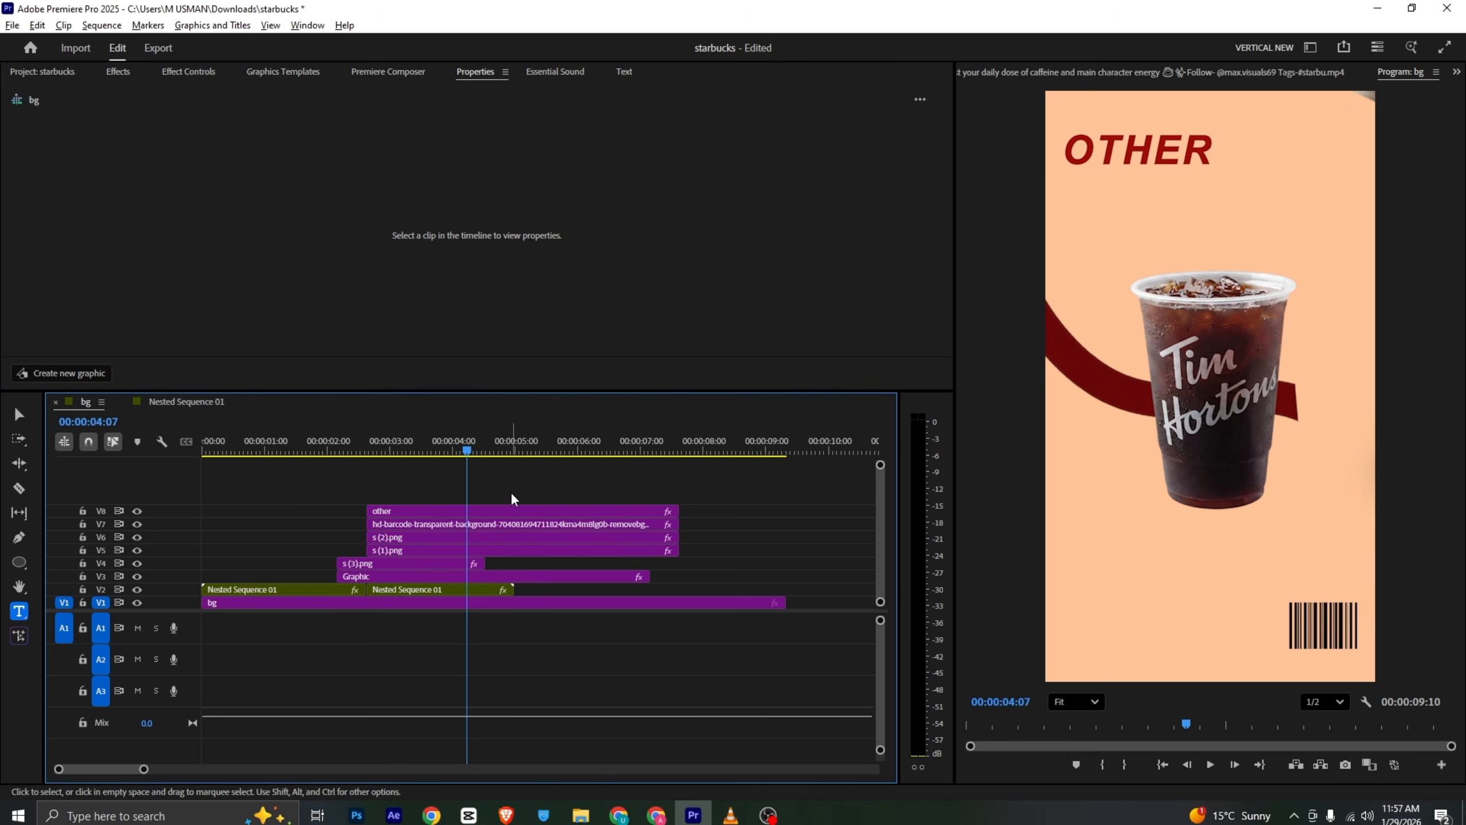
- Duplicate the OTHER text clip onto a new track above and move the copy just below the original line
{"action": "key", "text": "alt+Tab"}
{"action": "key", "text": "alt+Tab"}
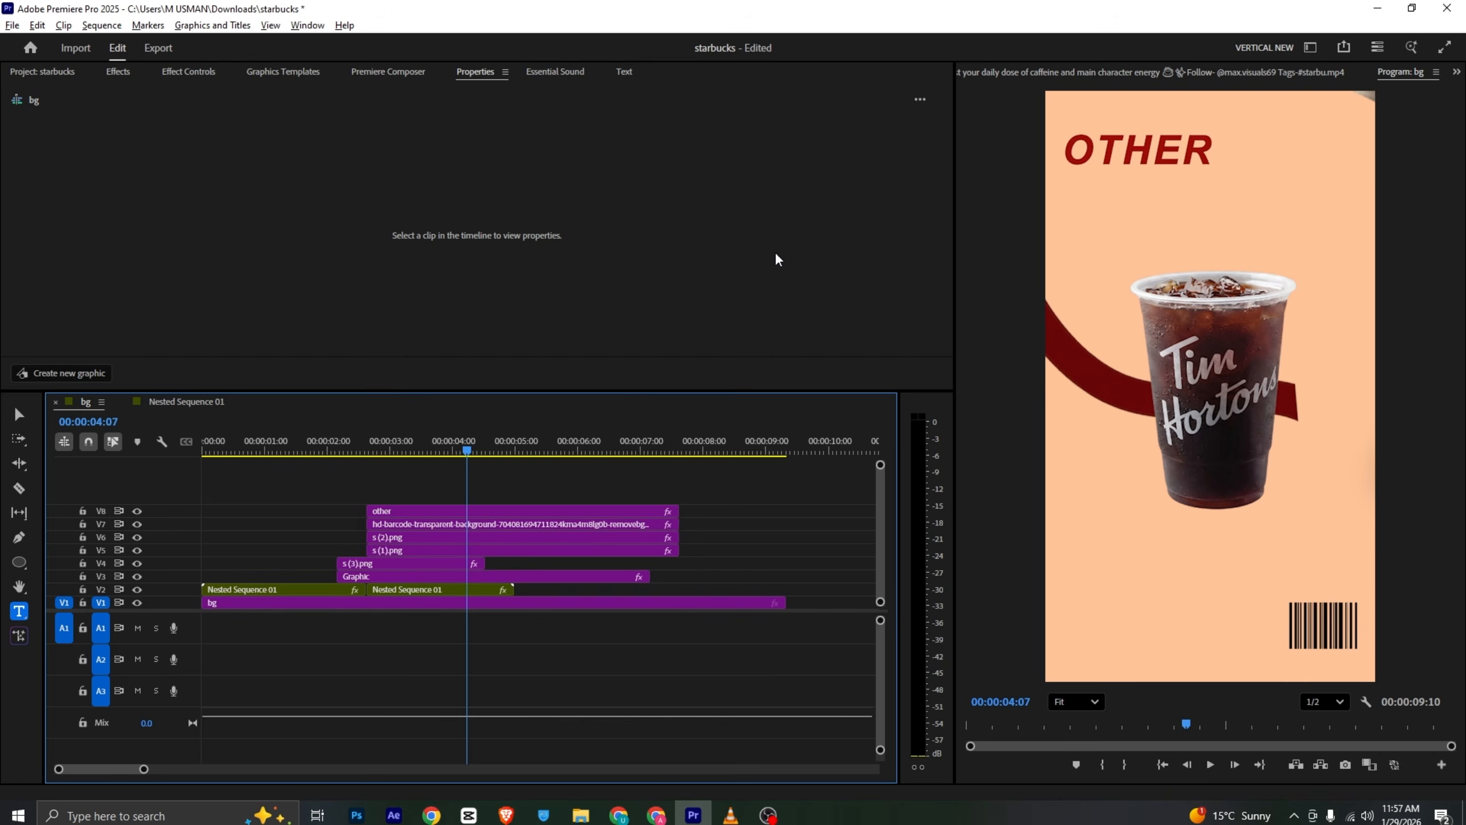
{"action": "left_click", "coordinate": [450, 512]}
{"action": "left_click", "coordinate": [448, 492]}
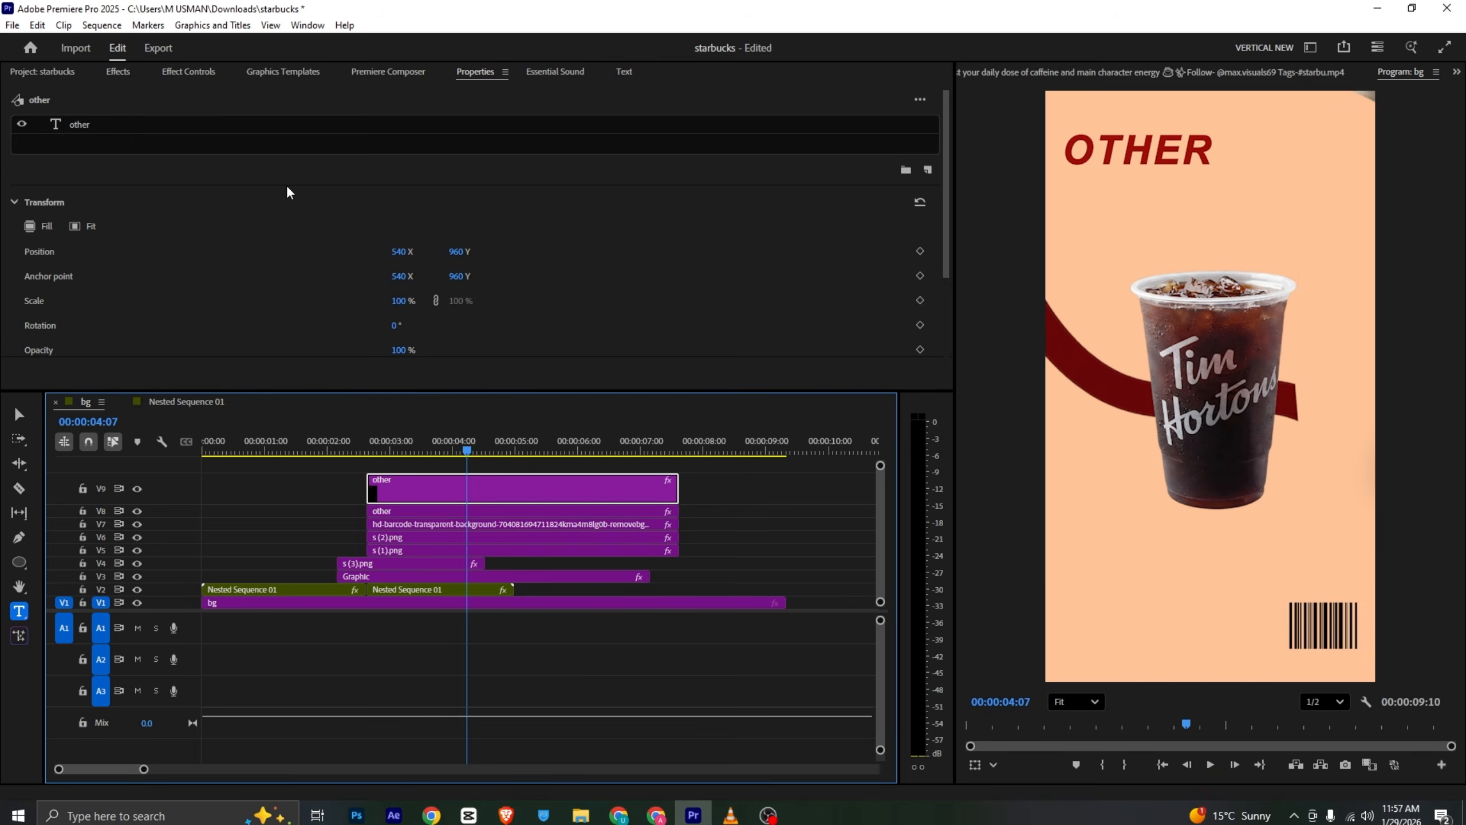
{"action": "left_click", "coordinate": [190, 72]}
{"action": "left_click_drag", "start_coordinate": [319, 201], "coordinate": [402, 201]}
{"action": "left_click", "coordinate": [458, 75]}
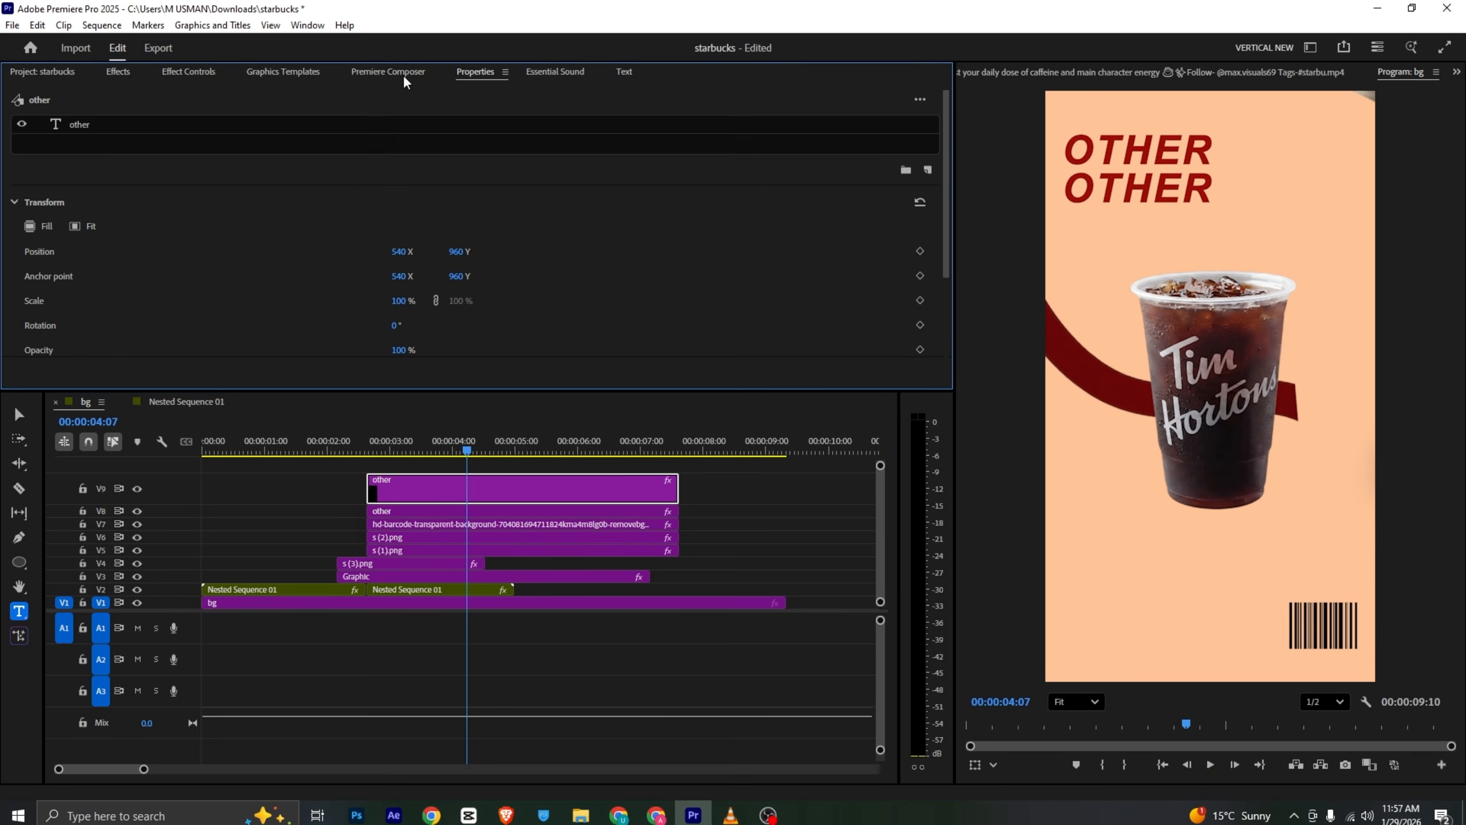
- Give the BRANDS text a 4 px outer stroke, sampling its colour from the red fill
{"action": "key", "text": "alt+Tab"}
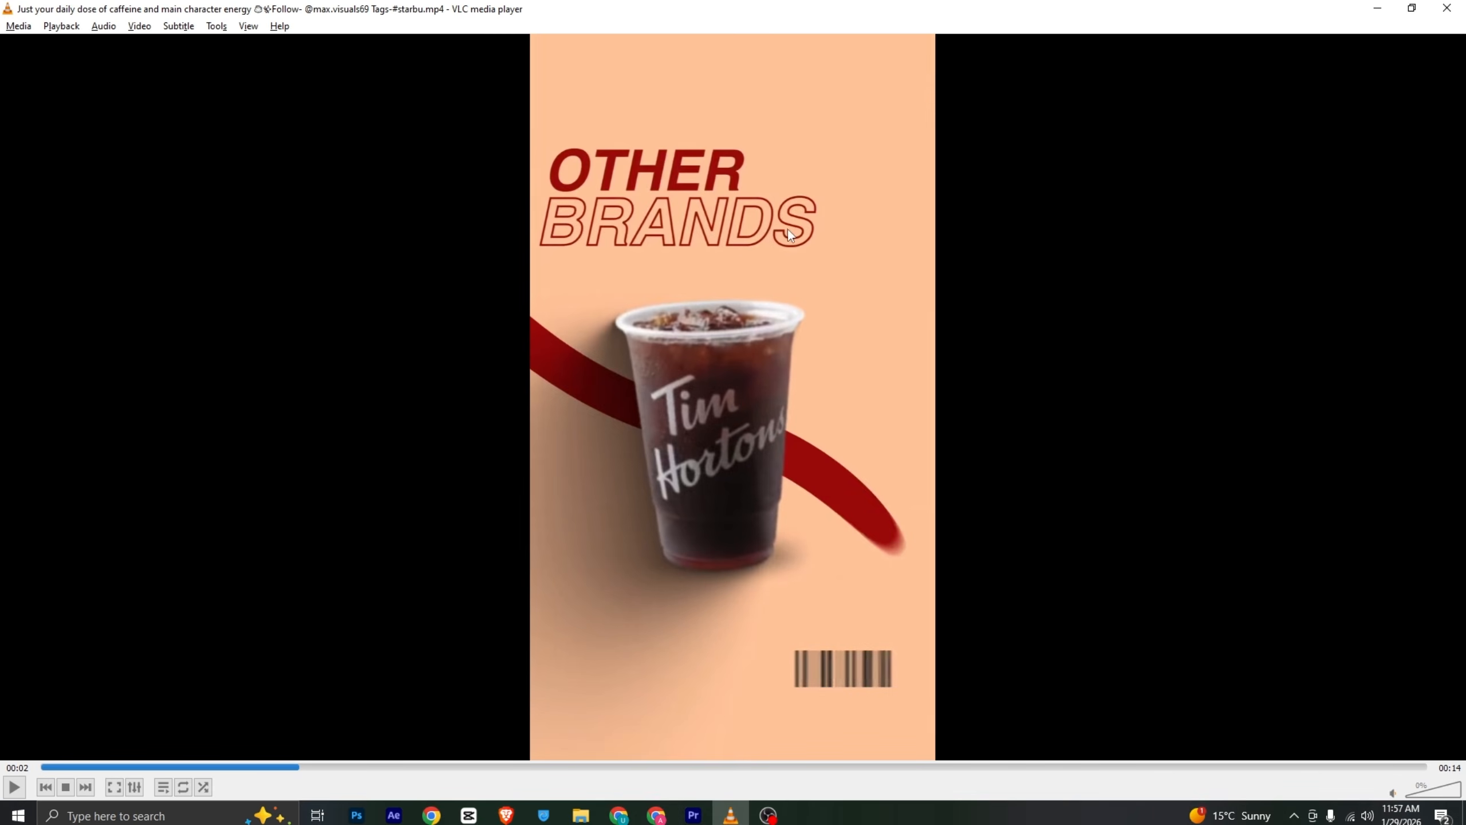
{"action": "key", "text": "alt+Tab"}
{"action": "scroll", "coordinate": [370, 178], "scroll_direction": "down", "scroll_amount": 5}
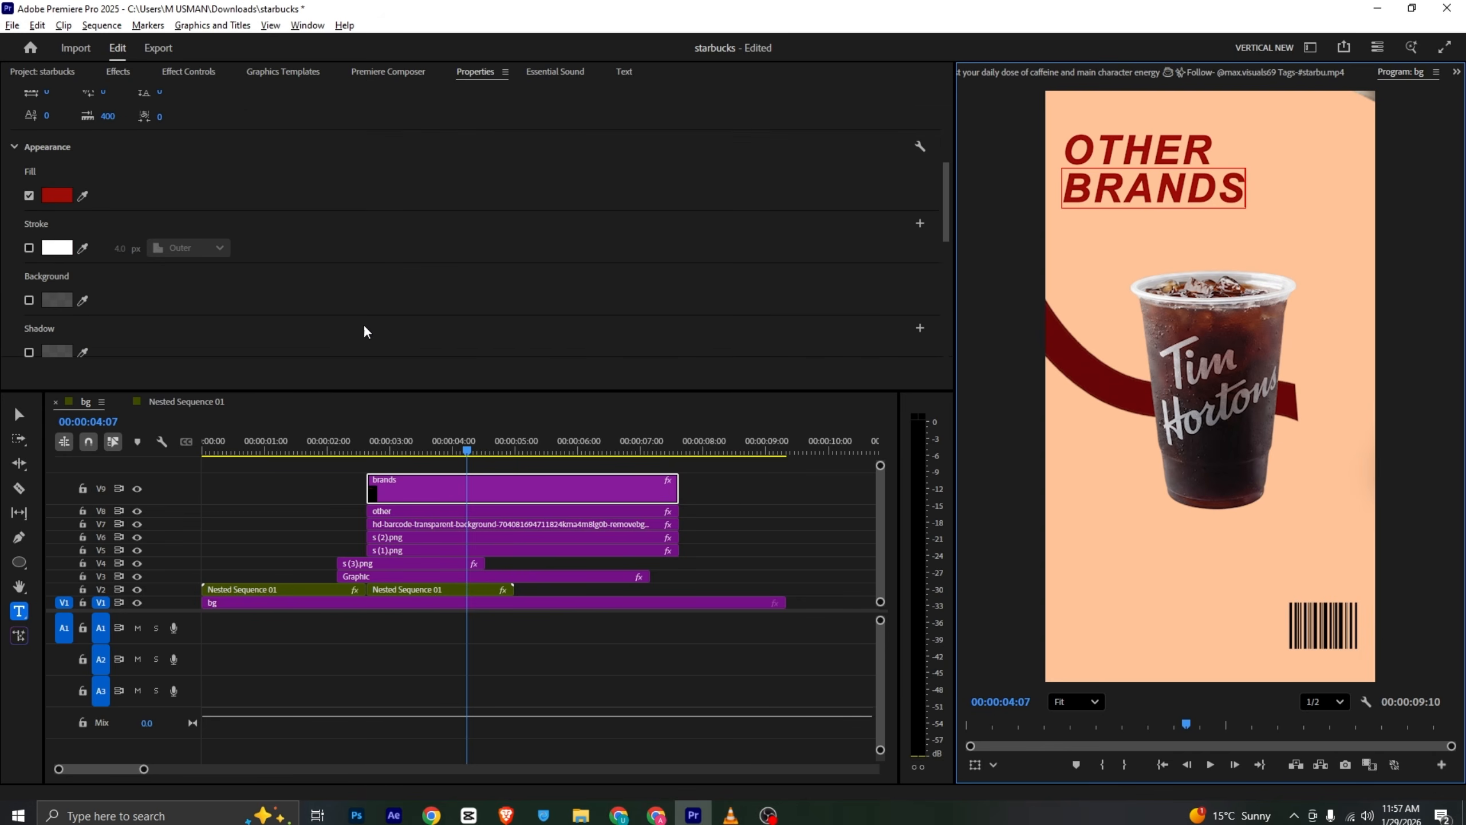
{"action": "left_click", "coordinate": [30, 249]}
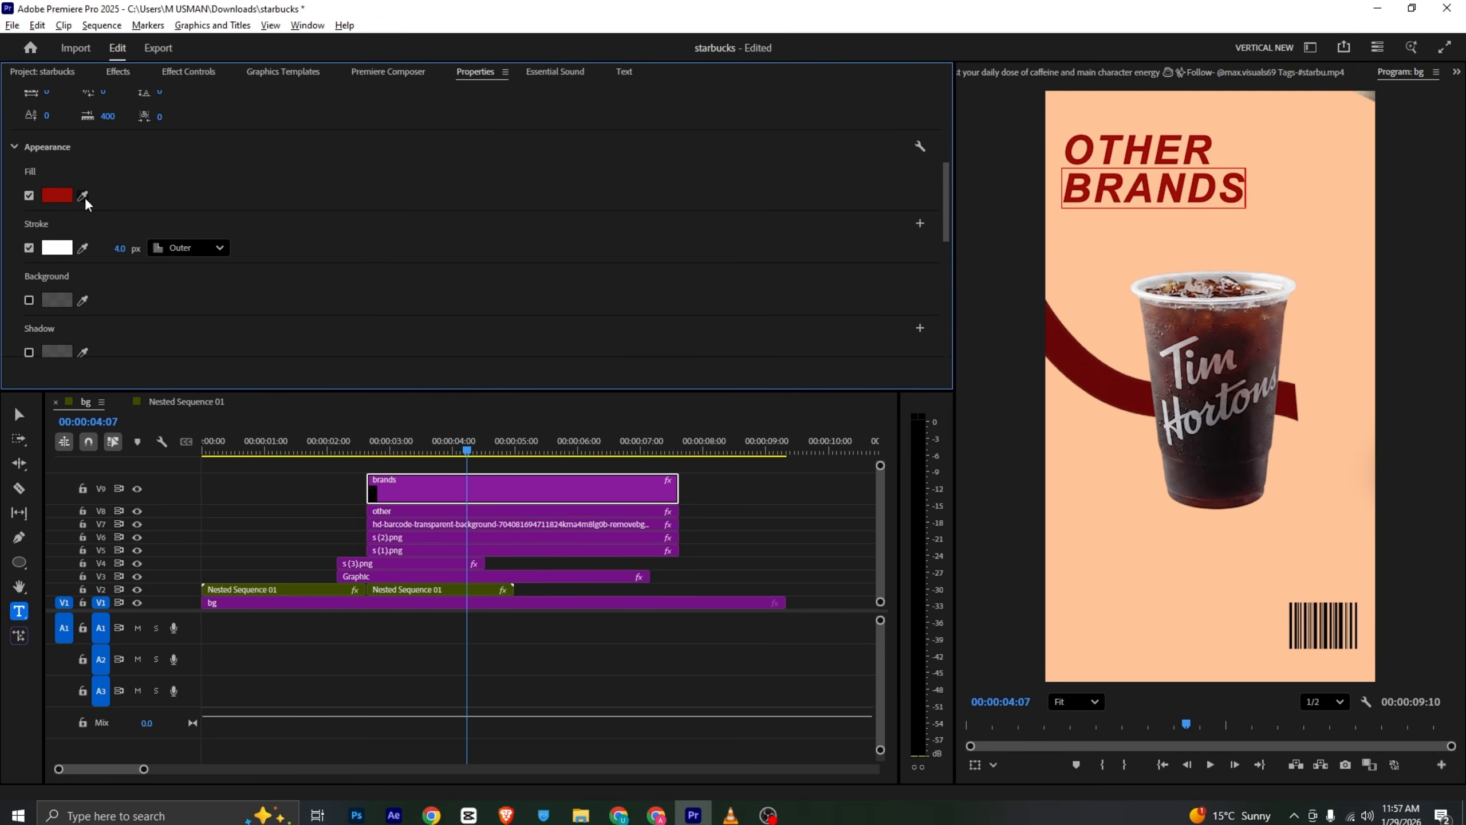
{"action": "left_click", "coordinate": [83, 249]}
{"action": "left_click", "coordinate": [71, 199]}
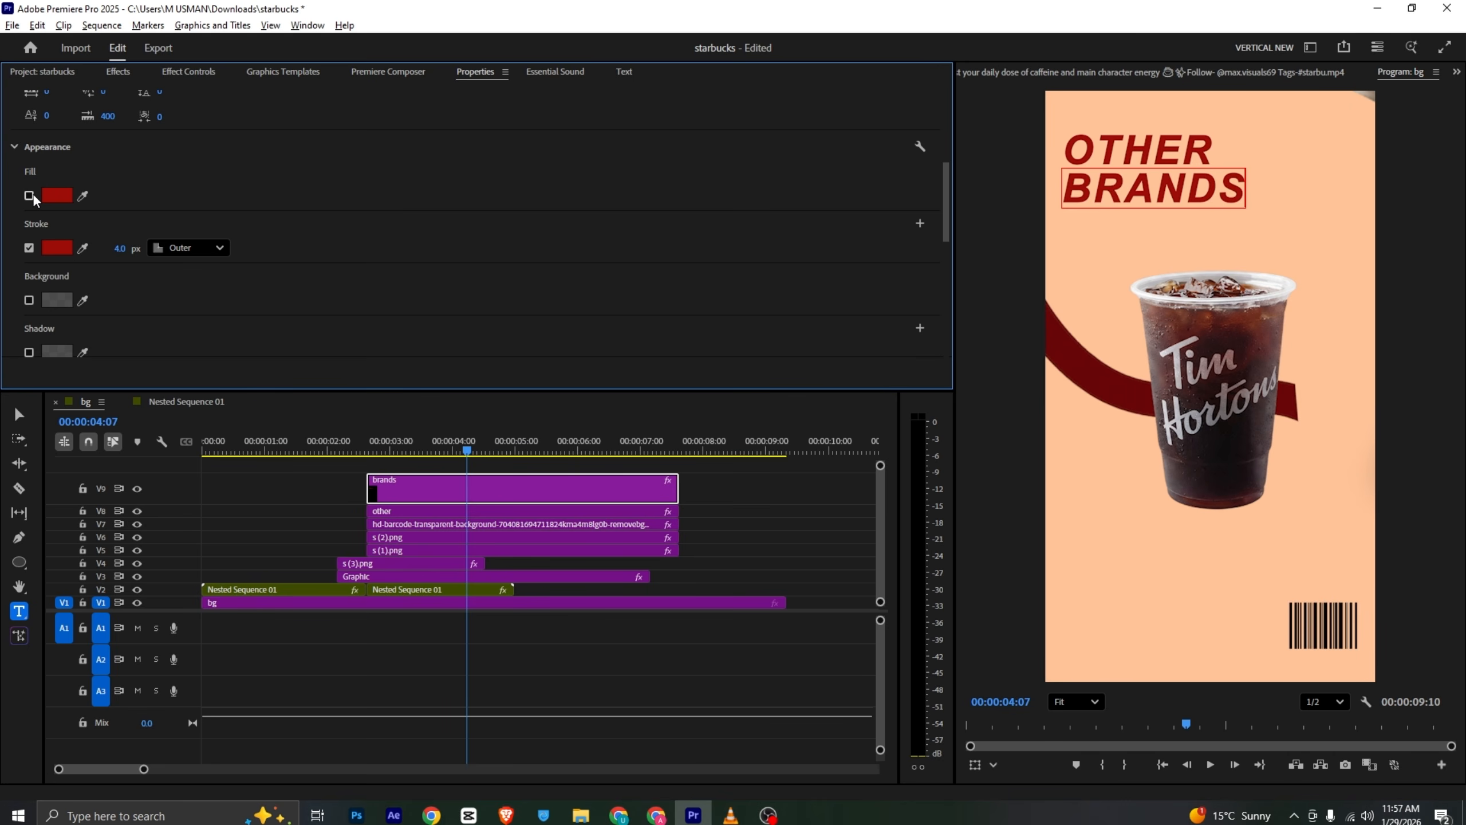
- Turn BRANDS into outline text by switching off its fill and enabling a stroke sampled from the red fill colour
{"action": "left_click_drag", "start_coordinate": [124, 257], "coordinate": [143, 258]}
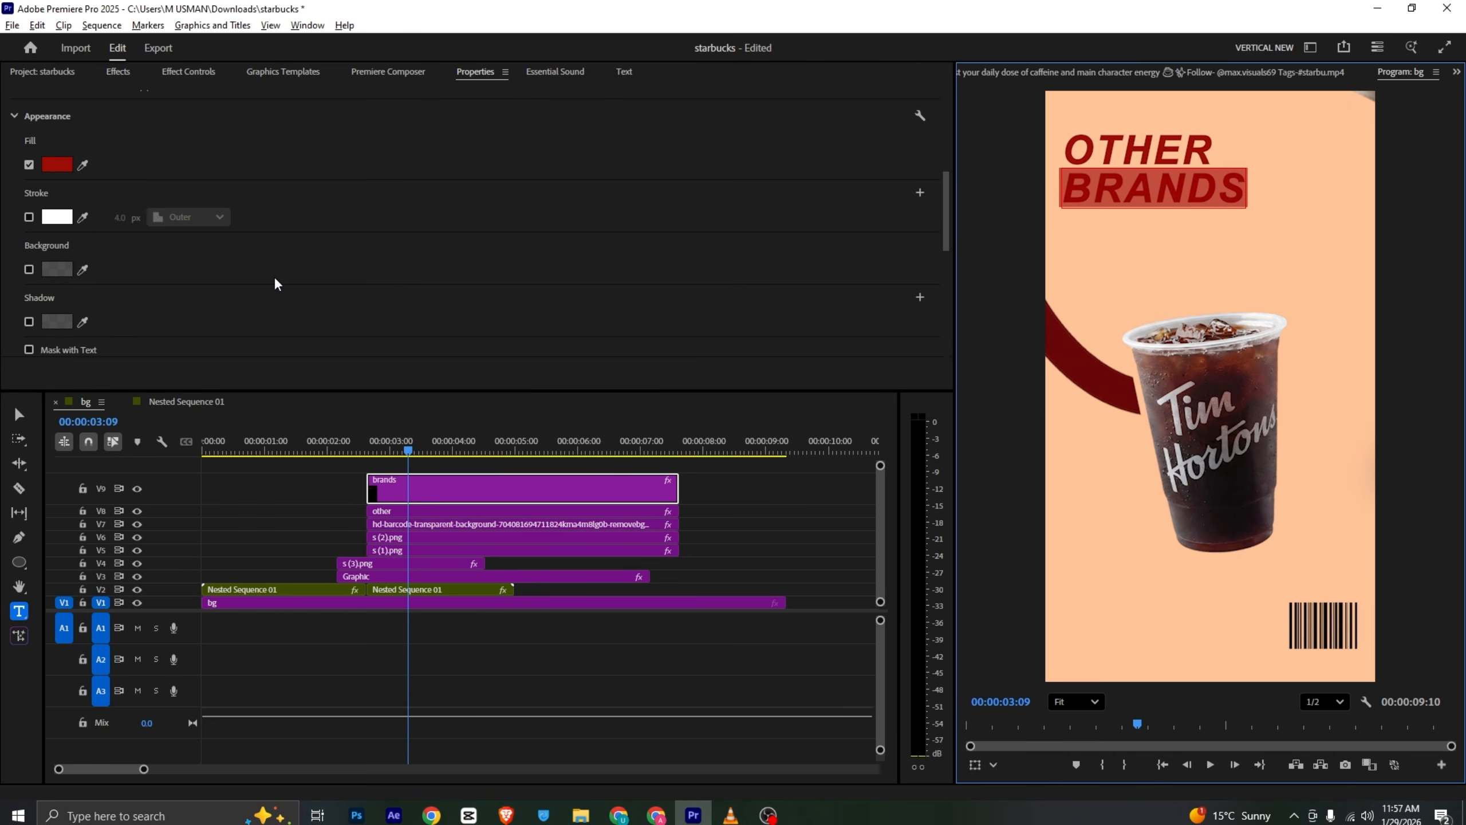
{"action": "left_click", "coordinate": [34, 223]}
{"action": "left_click", "coordinate": [28, 217]}
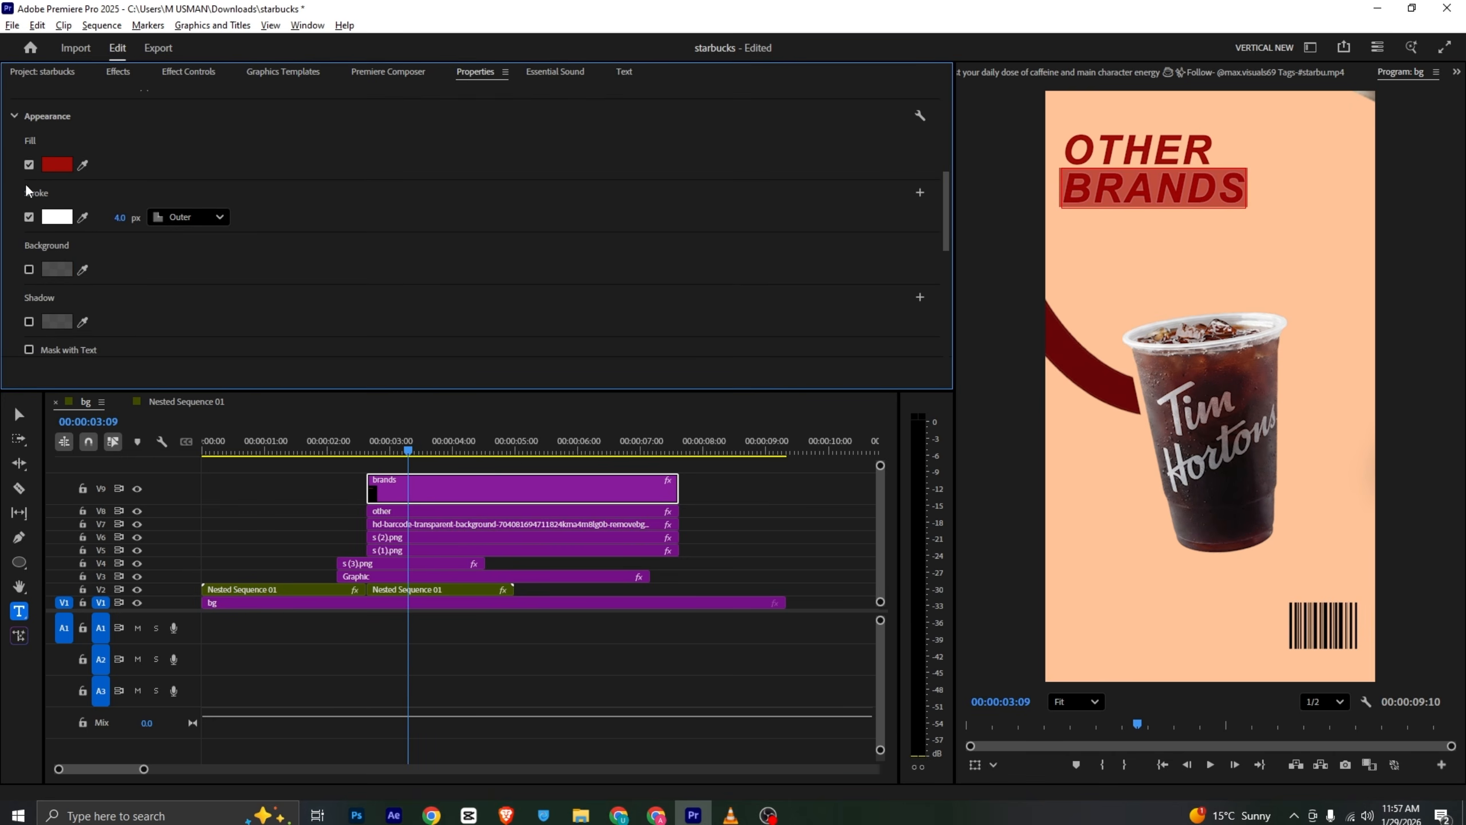
{"action": "left_click", "coordinate": [29, 164]}
{"action": "left_click", "coordinate": [83, 218]}
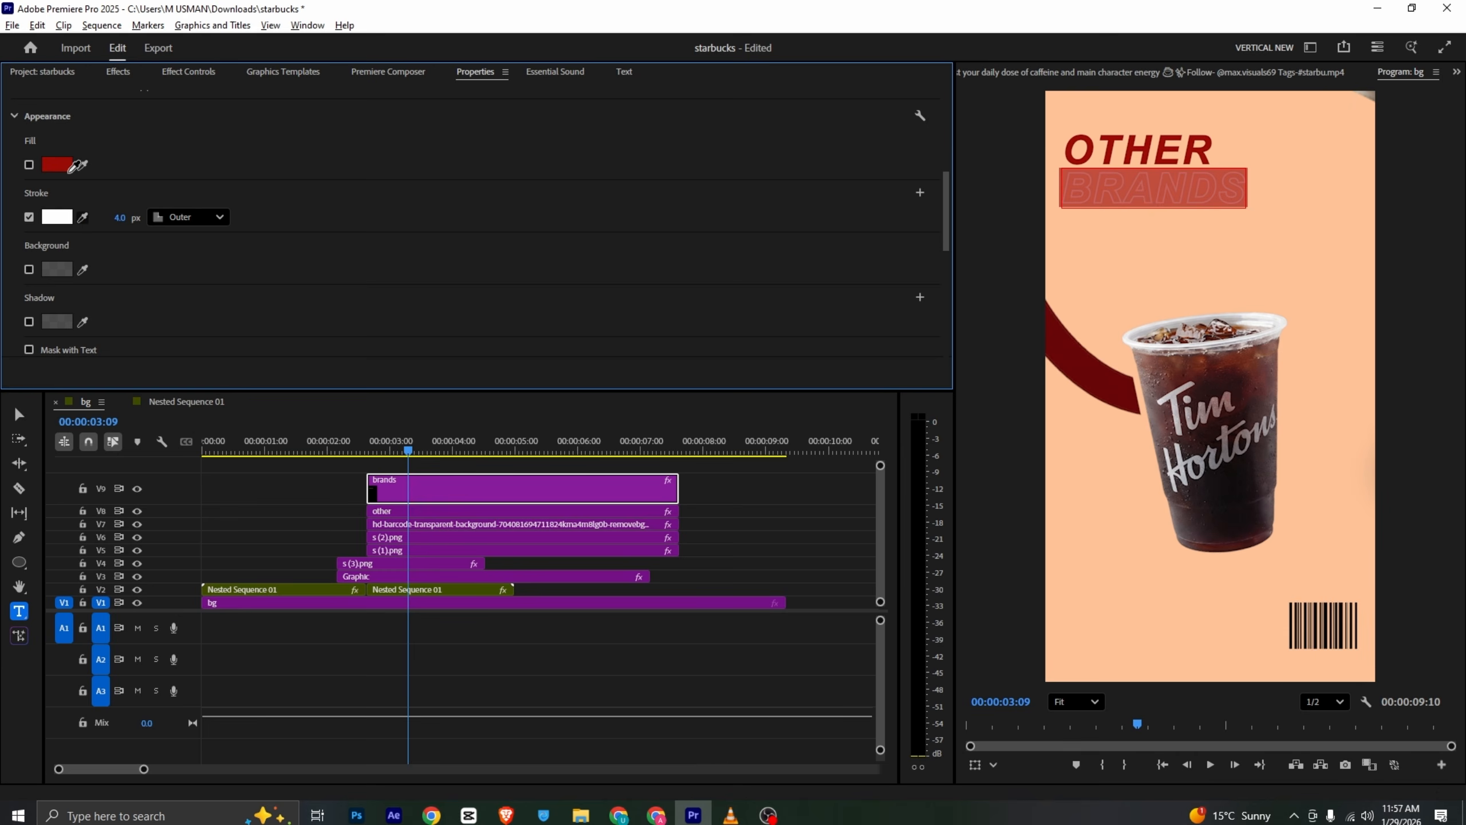
{"action": "left_click", "coordinate": [68, 164]}
{"action": "left_click_drag", "start_coordinate": [122, 221], "coordinate": [144, 221]}
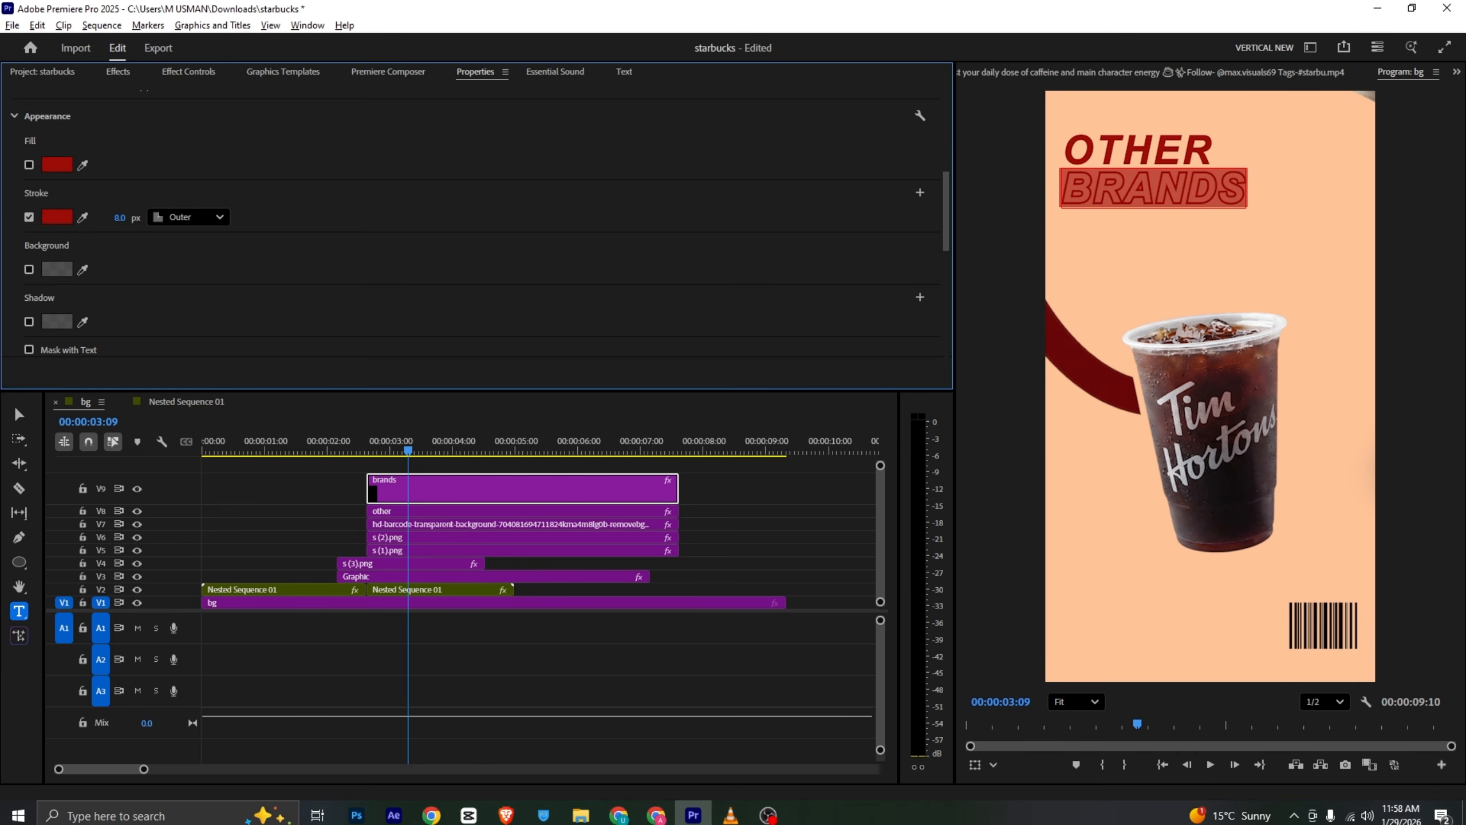
- Make the BRANDS text italic
{"action": "left_click", "coordinate": [189, 71]}
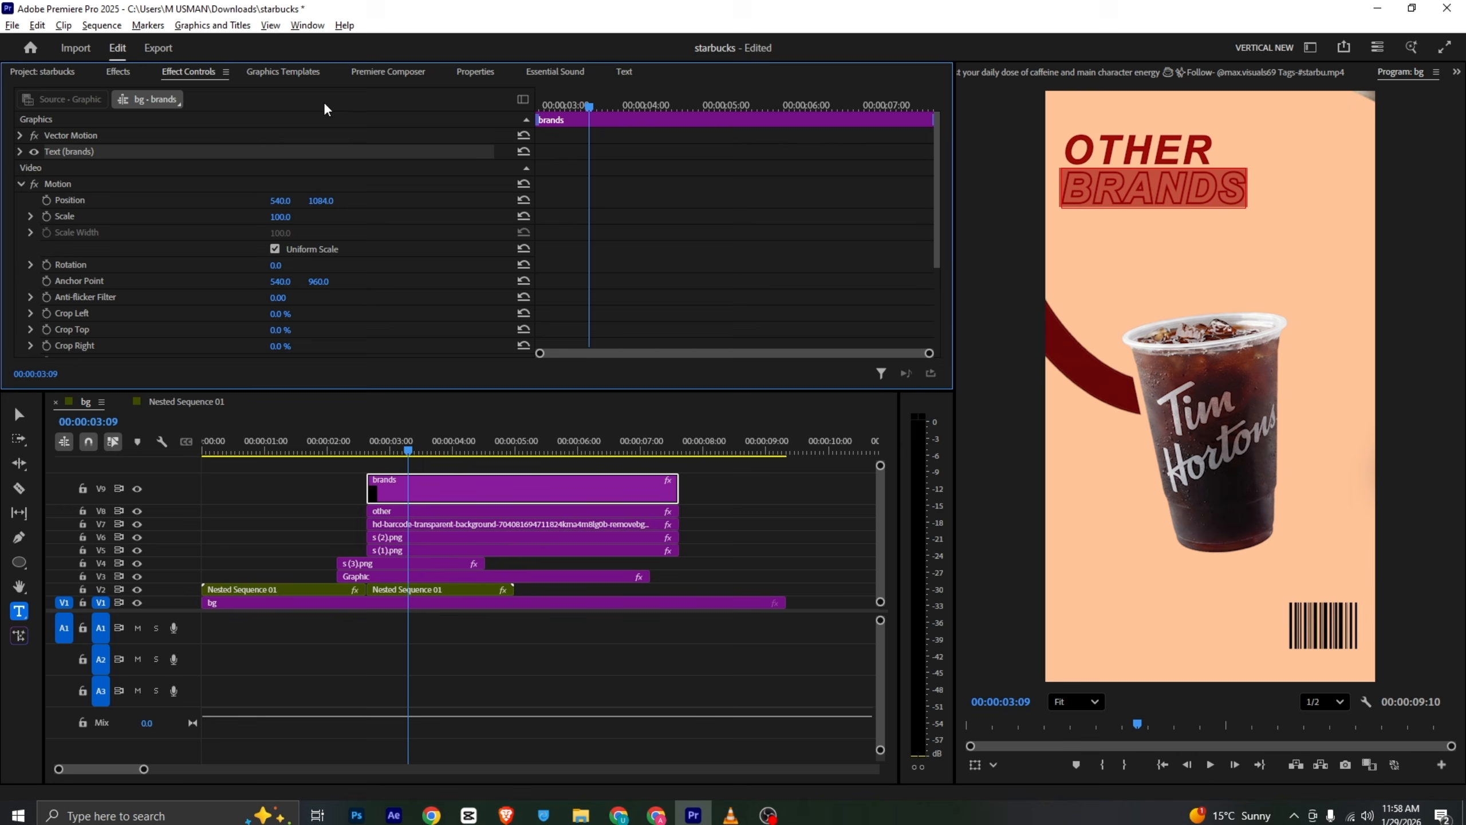
{"action": "left_click", "coordinate": [489, 75]}
{"action": "scroll", "coordinate": [392, 225], "scroll_direction": "up", "scroll_amount": 5}
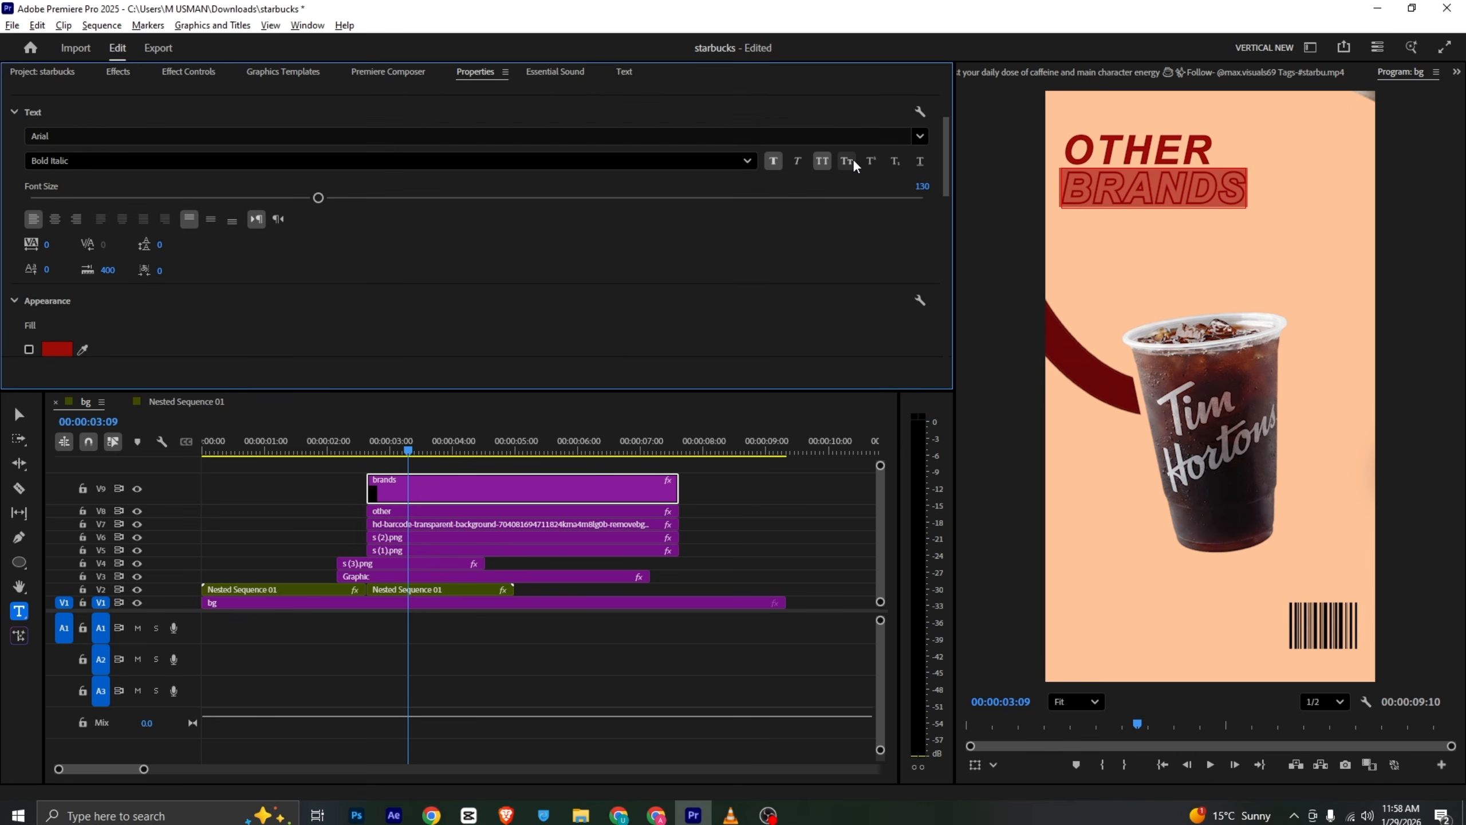
{"action": "left_click", "coordinate": [794, 163]}
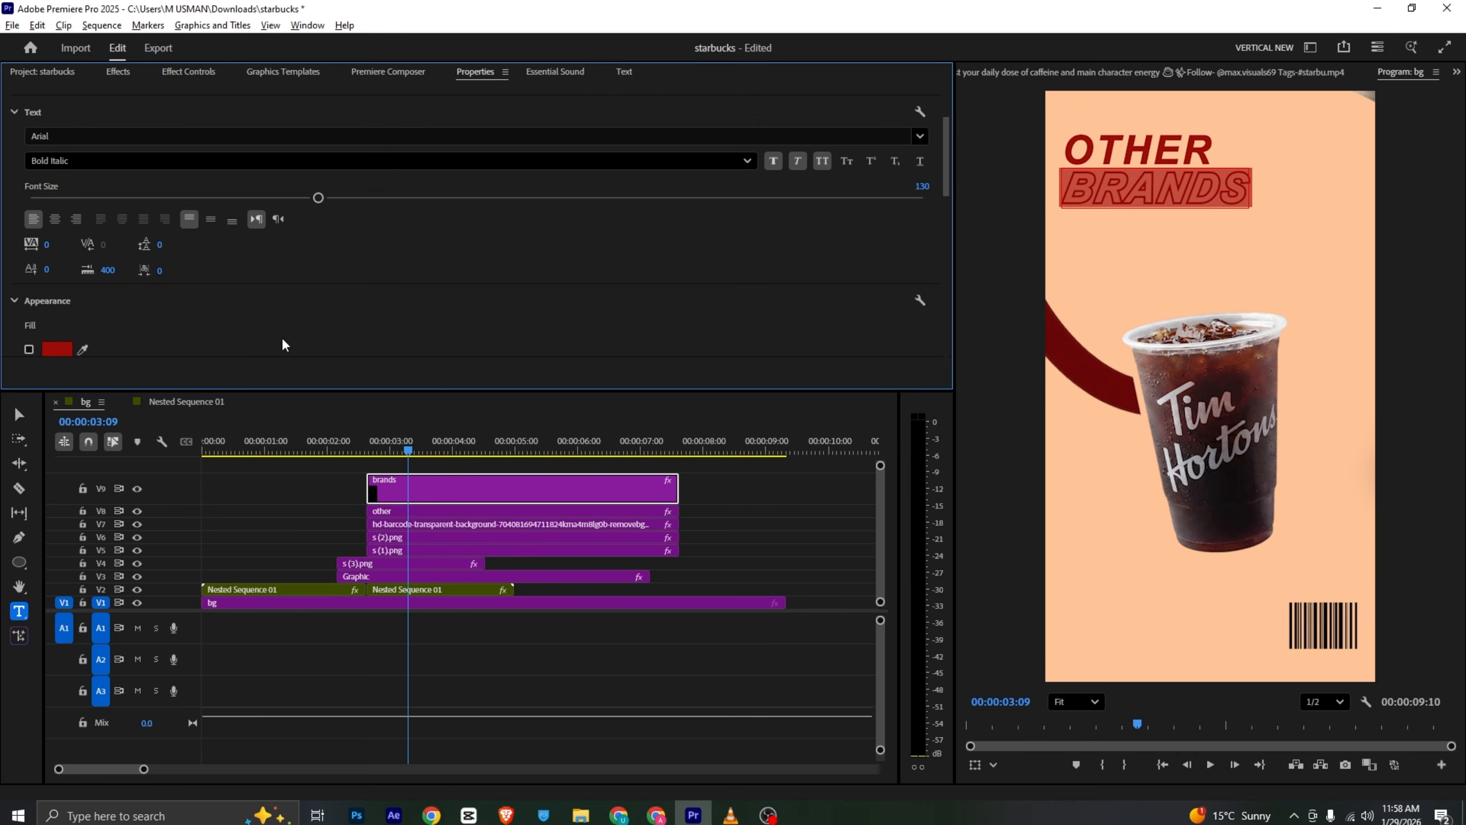
{"action": "left_click", "coordinate": [784, 509]}
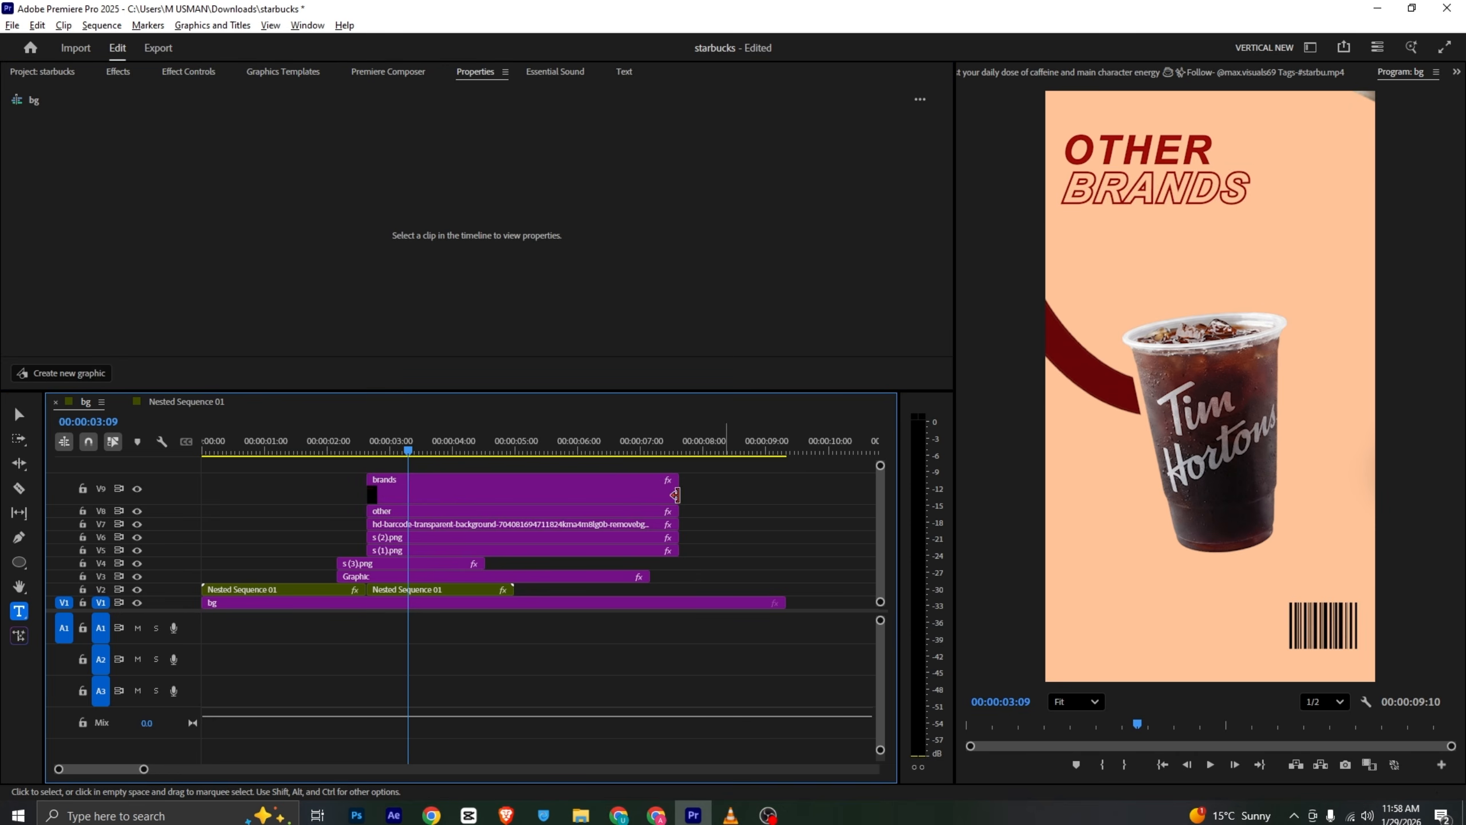
{"action": "key", "text": "alt+Tab"}
{"action": "key", "text": "alt+Tab"}
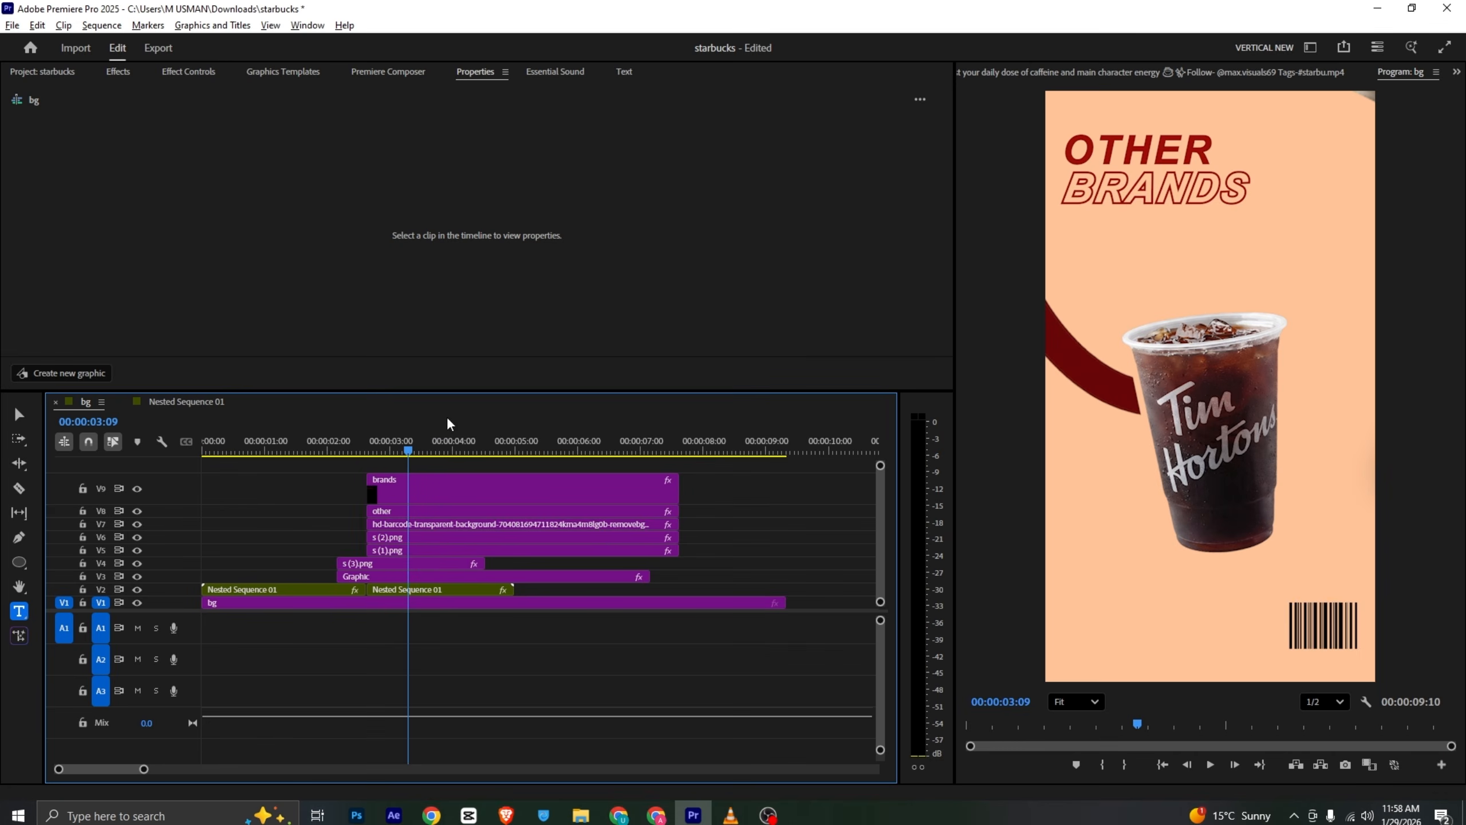
- Fade in the BRANDS text by keyframing its opacity from 0% at 2:19 to 100% at 3:09
{"action": "left_click", "coordinate": [460, 481]}
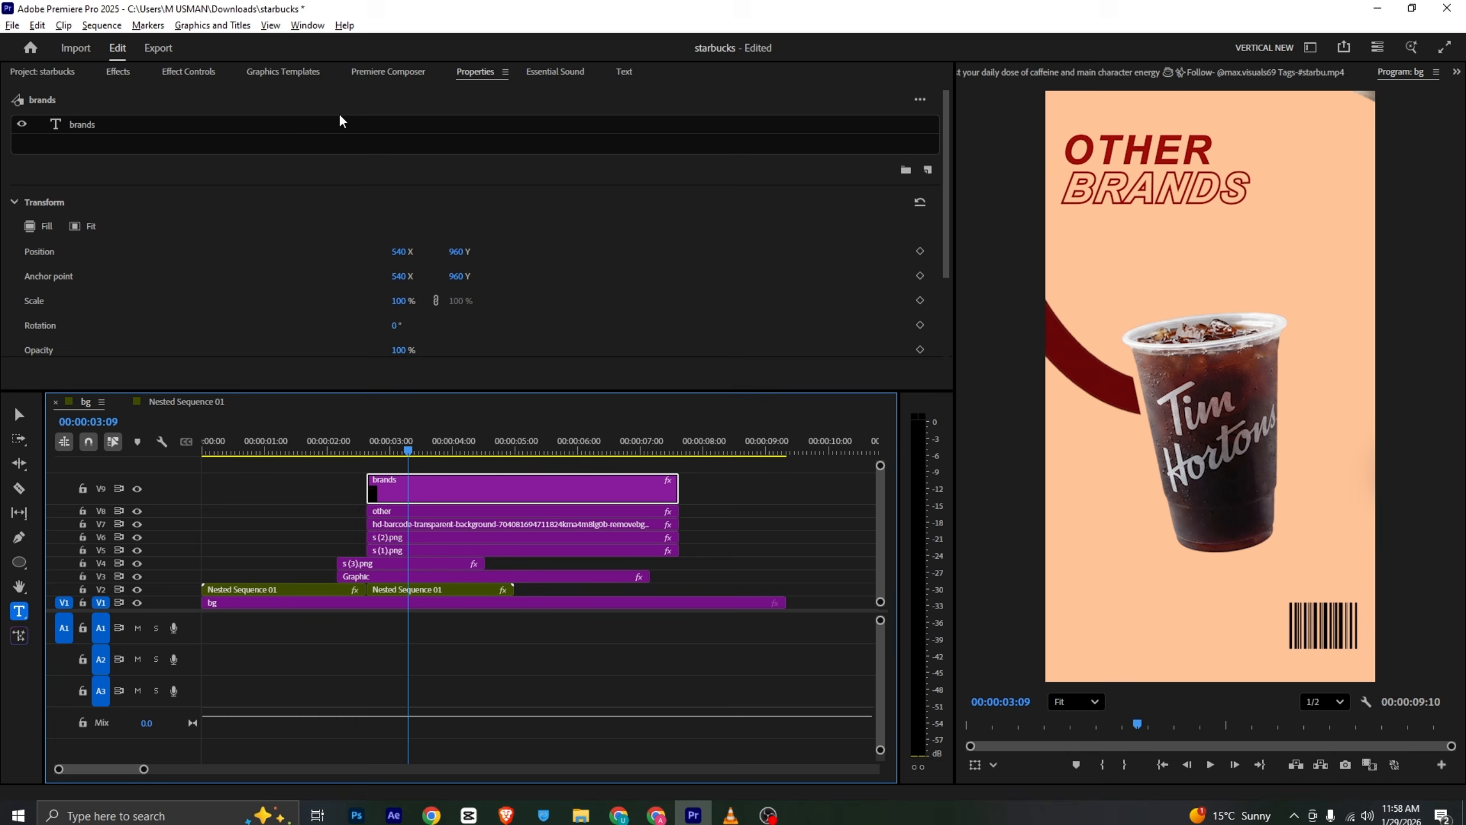
{"action": "left_click", "coordinate": [198, 78]}
{"action": "scroll", "coordinate": [188, 174], "scroll_direction": "down", "scroll_amount": 3}
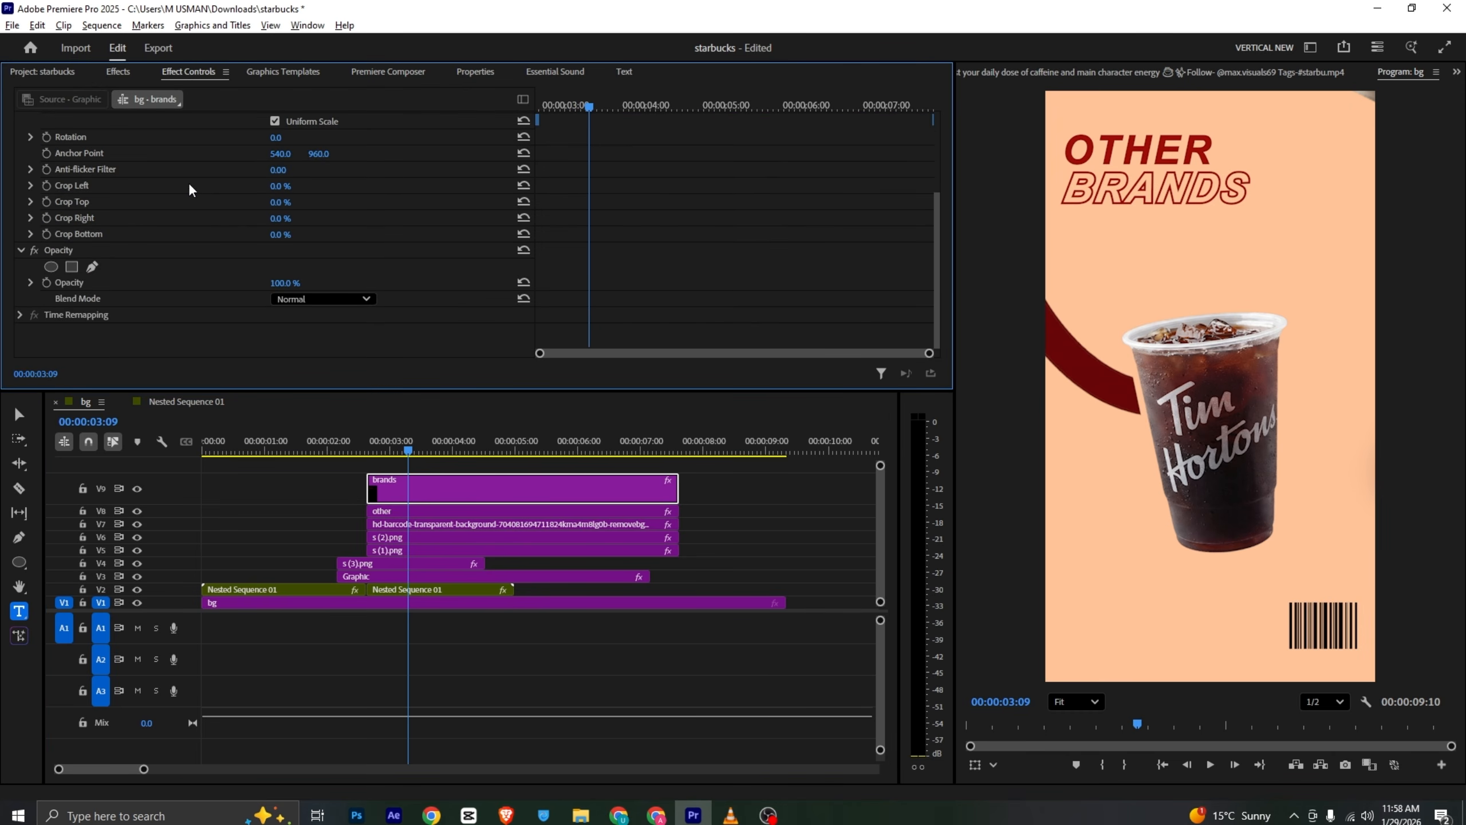
{"action": "left_click", "coordinate": [47, 282]}
{"action": "left_click_drag", "start_coordinate": [584, 106], "coordinate": [369, 224]}
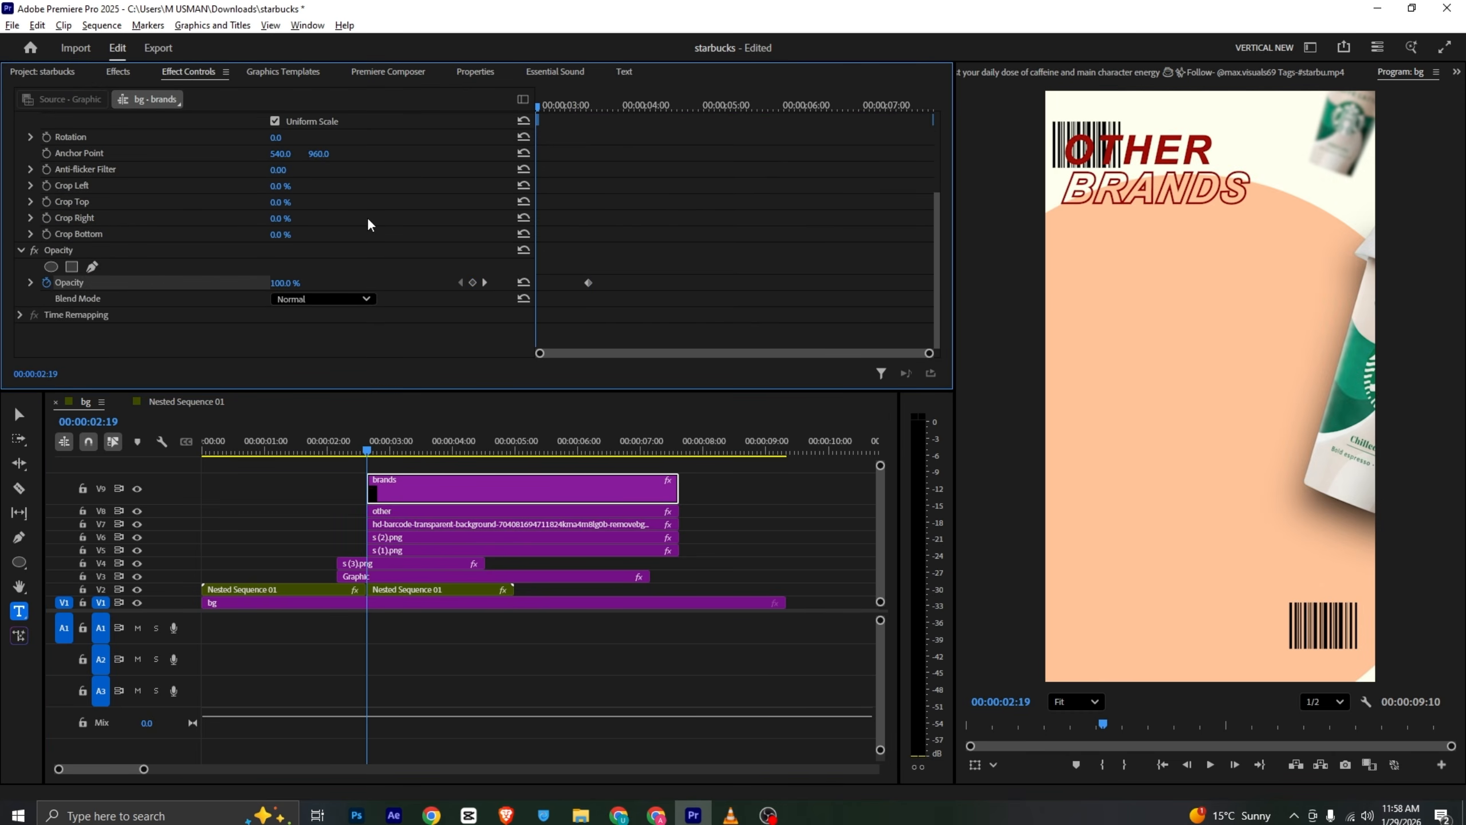
{"action": "left_click_drag", "start_coordinate": [274, 283], "coordinate": [242, 283]}
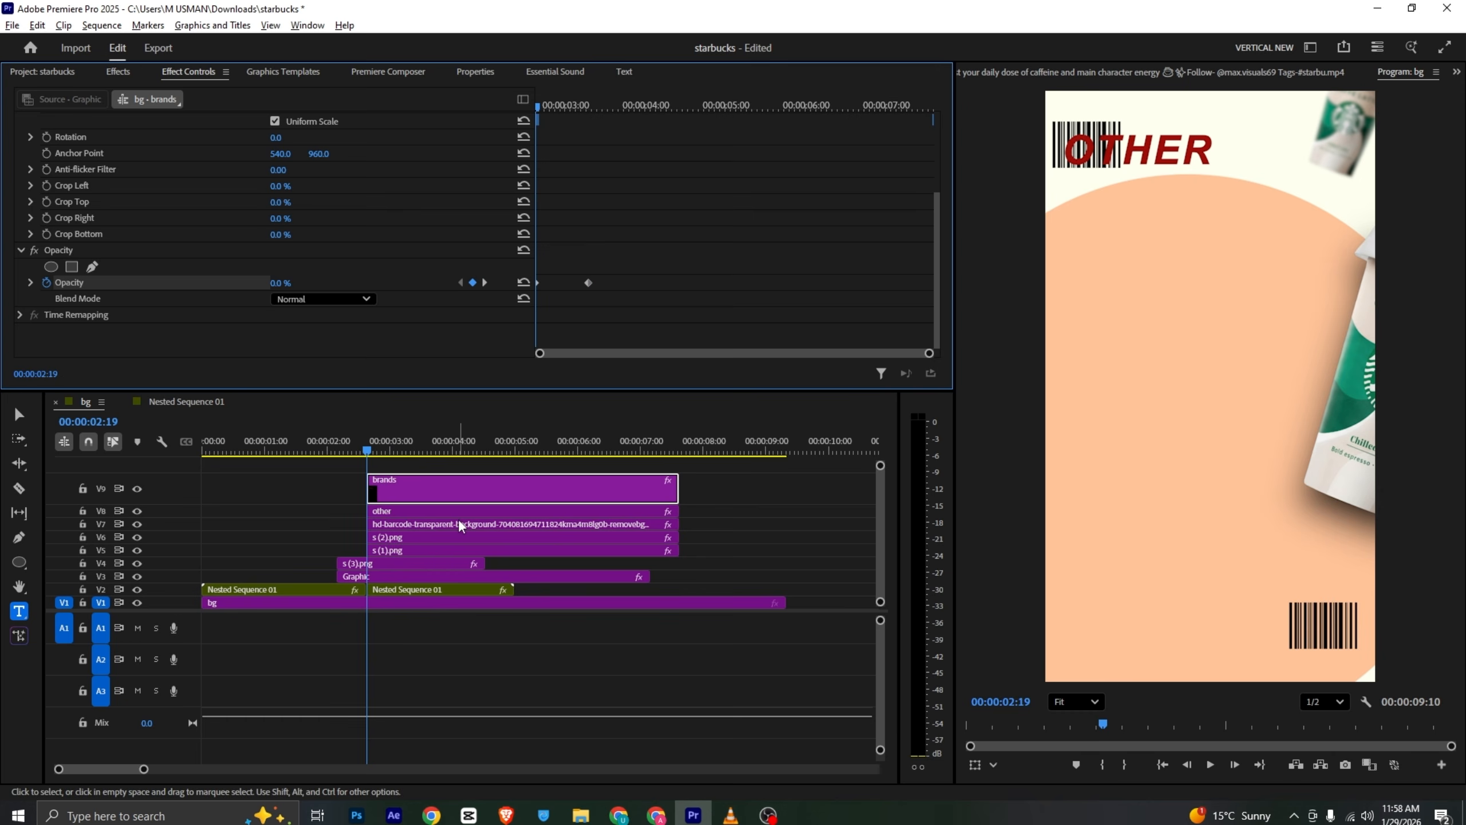
- Fade in the OTHER text the same way, keyframing its opacity from 0% at 2:19 to 100% at 3:09, and preview
{"action": "left_click", "coordinate": [458, 500]}
{"action": "left_click", "coordinate": [586, 105]}
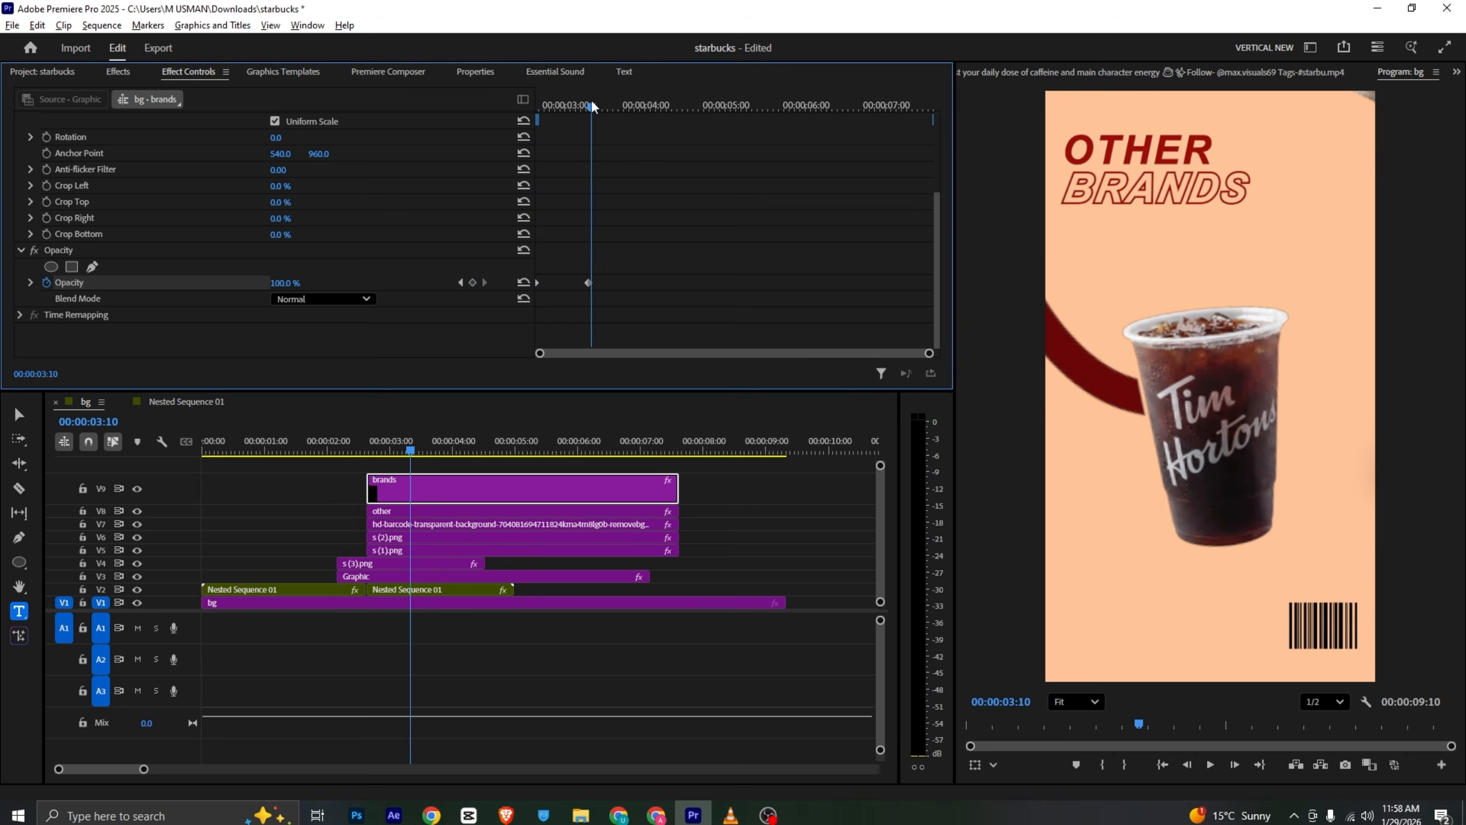
{"action": "left_click", "coordinate": [588, 104]}
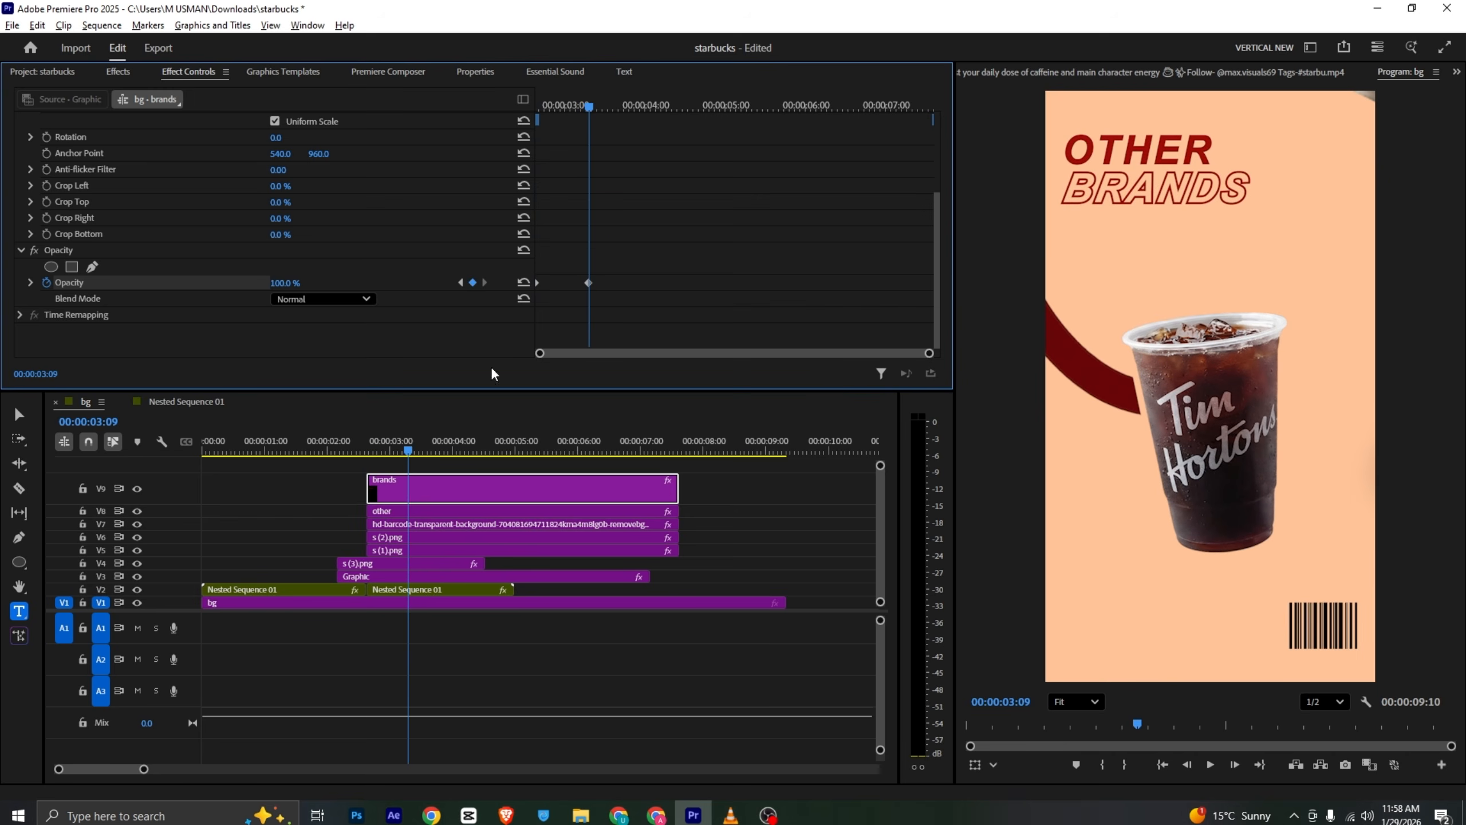
{"action": "left_click", "coordinate": [473, 509]}
{"action": "scroll", "coordinate": [68, 229], "scroll_direction": "down", "scroll_amount": 4}
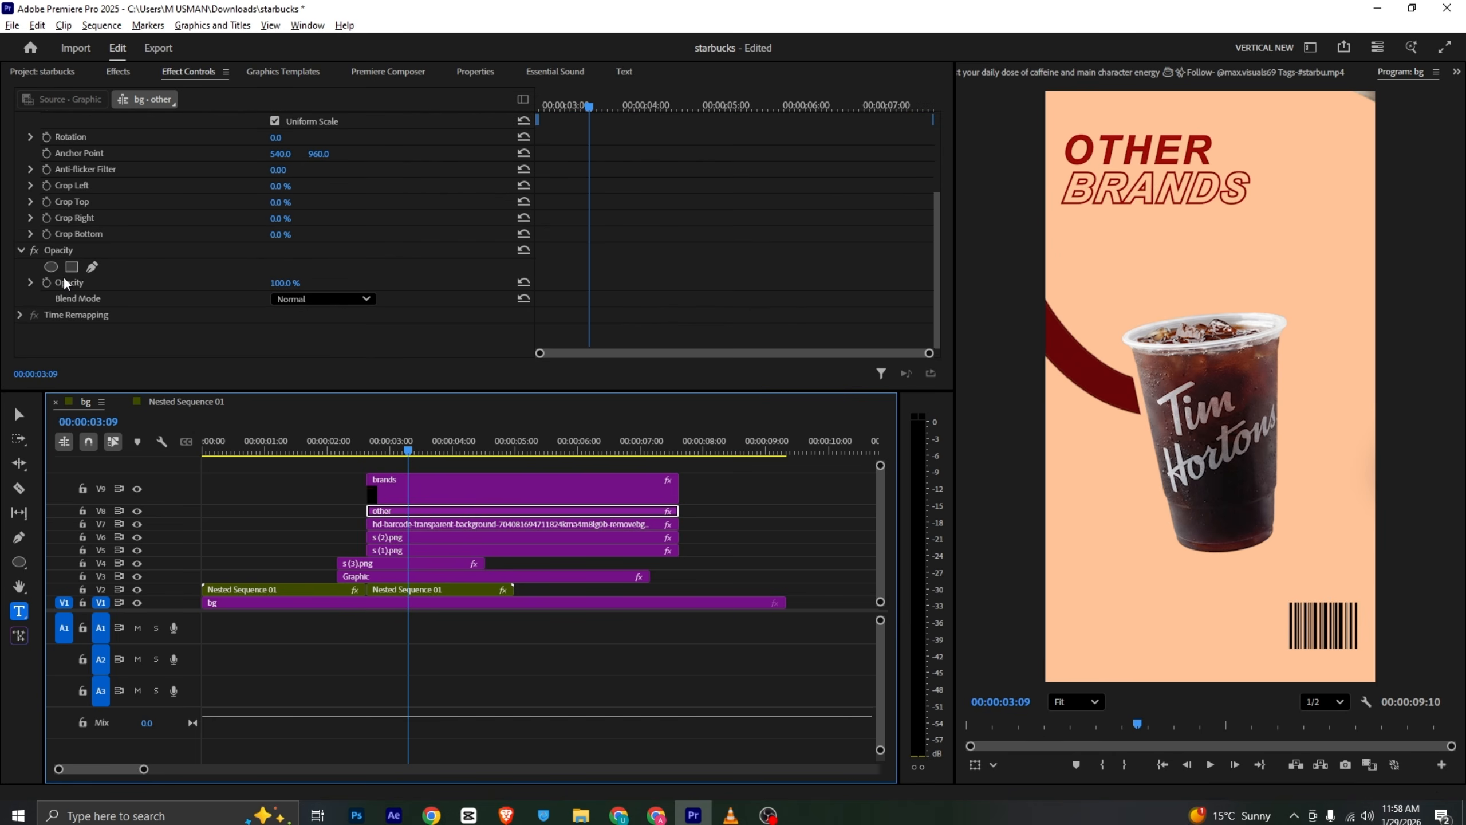
{"action": "left_click", "coordinate": [47, 282]}
{"action": "left_click_drag", "start_coordinate": [589, 107], "coordinate": [531, 105]}
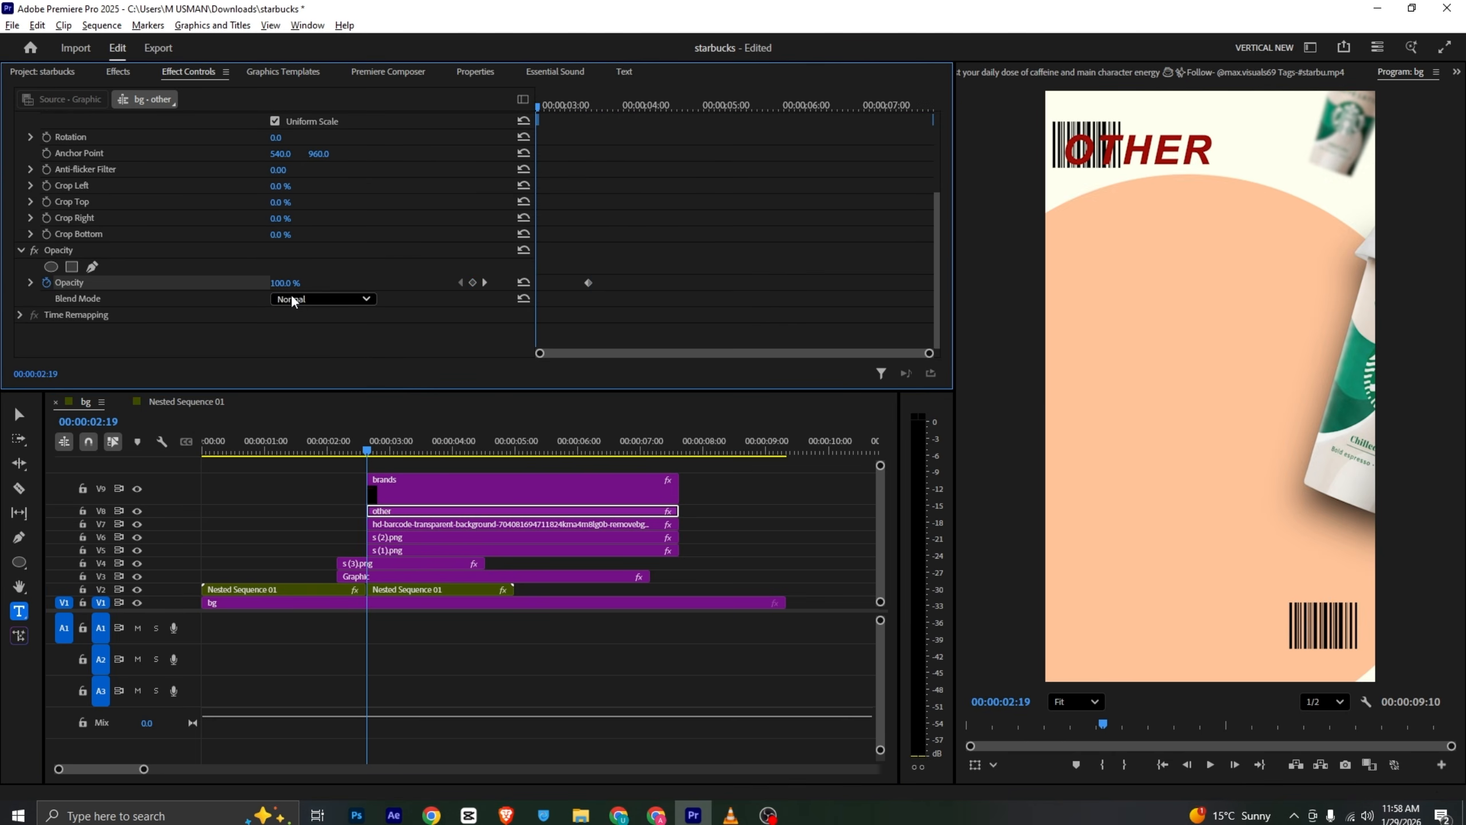
{"action": "left_click_drag", "start_coordinate": [291, 283], "coordinate": [219, 283]}
{"action": "key", "text": "space"}
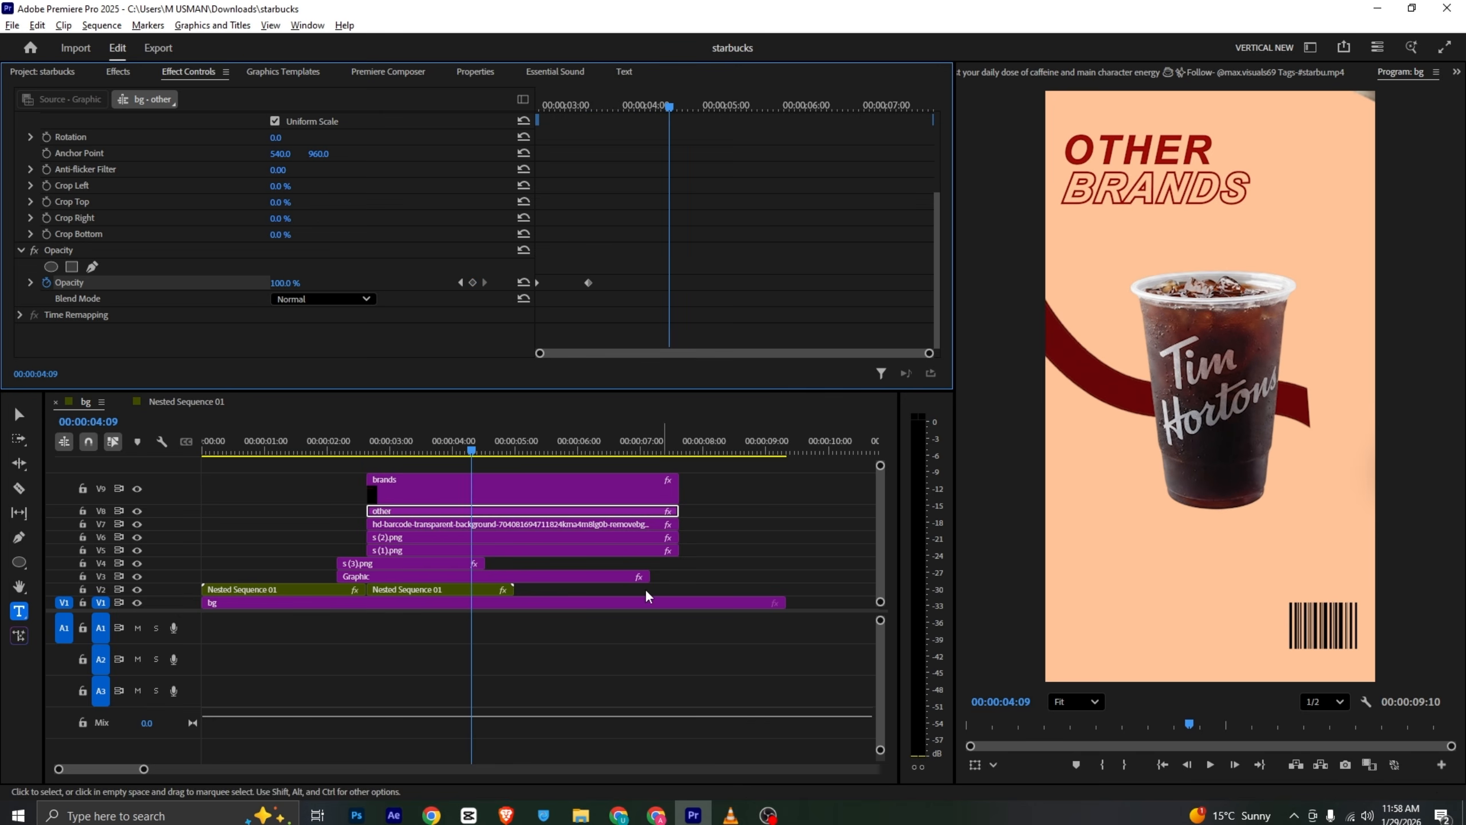
- Move the s (2).png layer's ending position and rotation keyframes earlier to 3:12
{"action": "left_click", "coordinate": [433, 452]}
{"action": "left_click_drag", "start_coordinate": [436, 457], "coordinate": [416, 460]}
{"action": "left_click", "coordinate": [443, 523]}
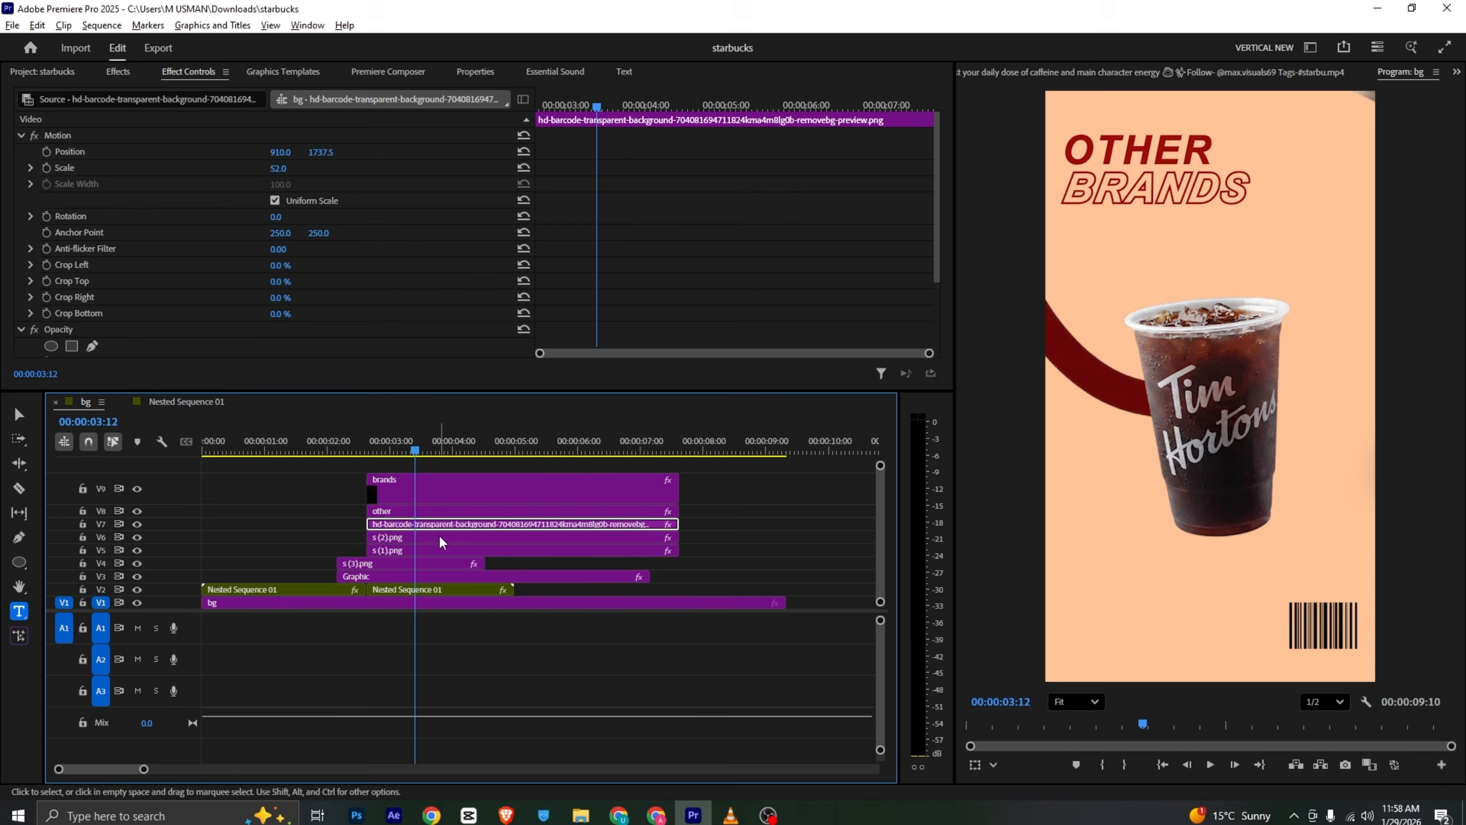
{"action": "left_click", "coordinate": [439, 536]}
{"action": "left_click", "coordinate": [634, 153]}
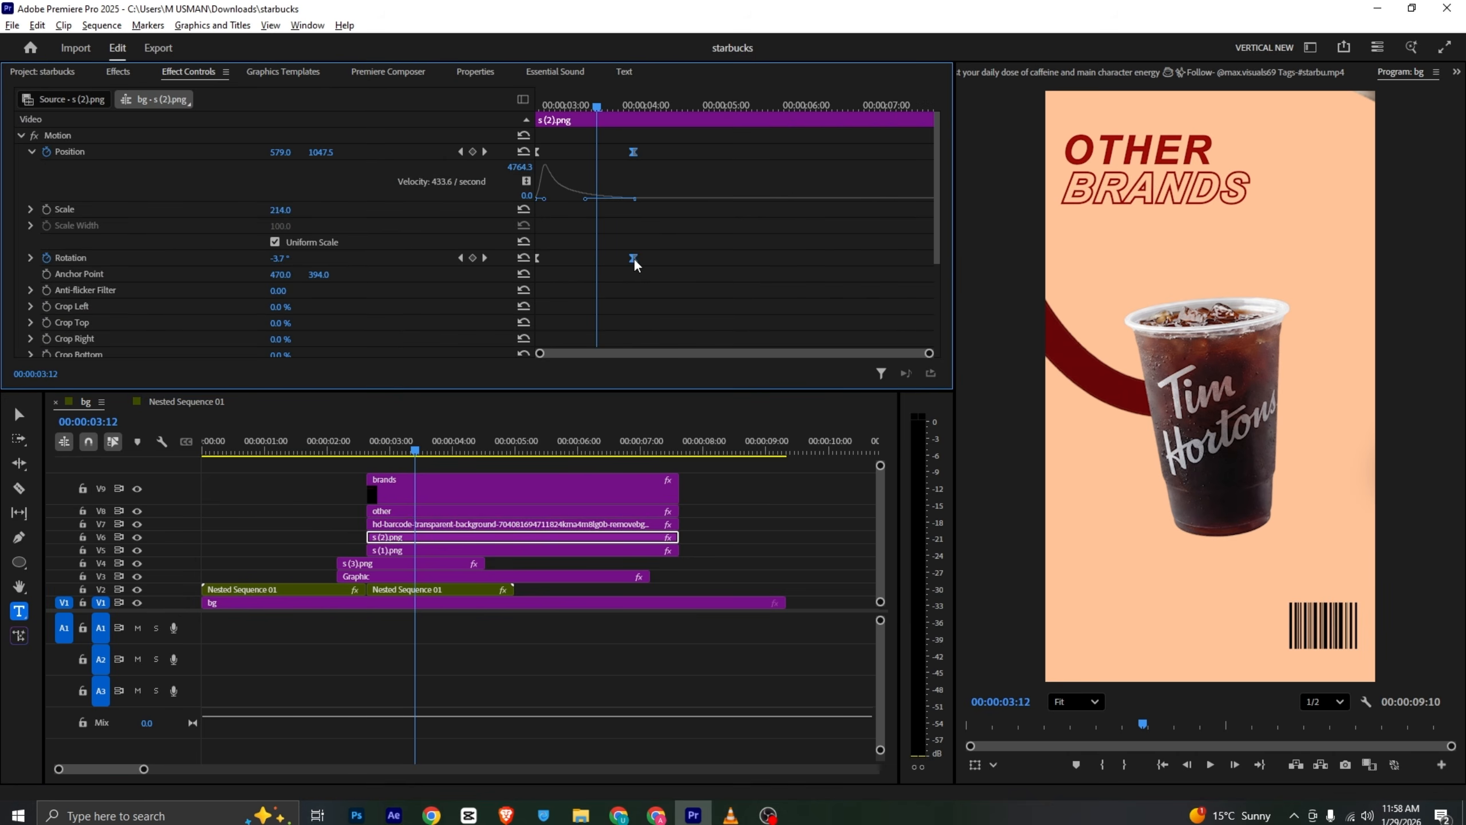
{"action": "left_click_drag", "start_coordinate": [633, 258], "coordinate": [596, 265]}
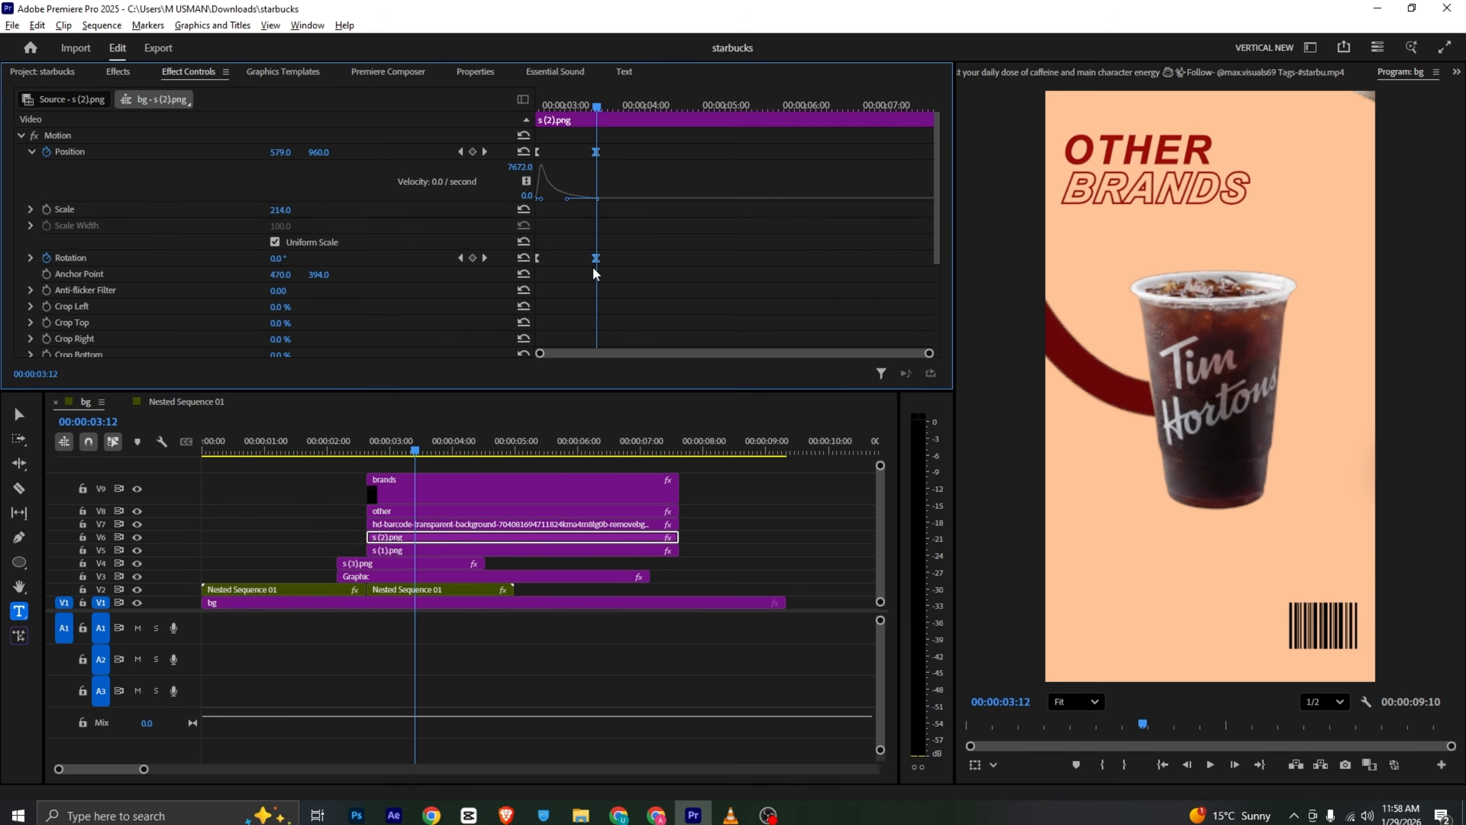
- Inspect the s (1).png layer's mask path keyframe and preview the shot's animation
{"action": "left_click", "coordinate": [454, 549]}
{"action": "scroll", "coordinate": [639, 210], "scroll_direction": "down", "scroll_amount": 4}
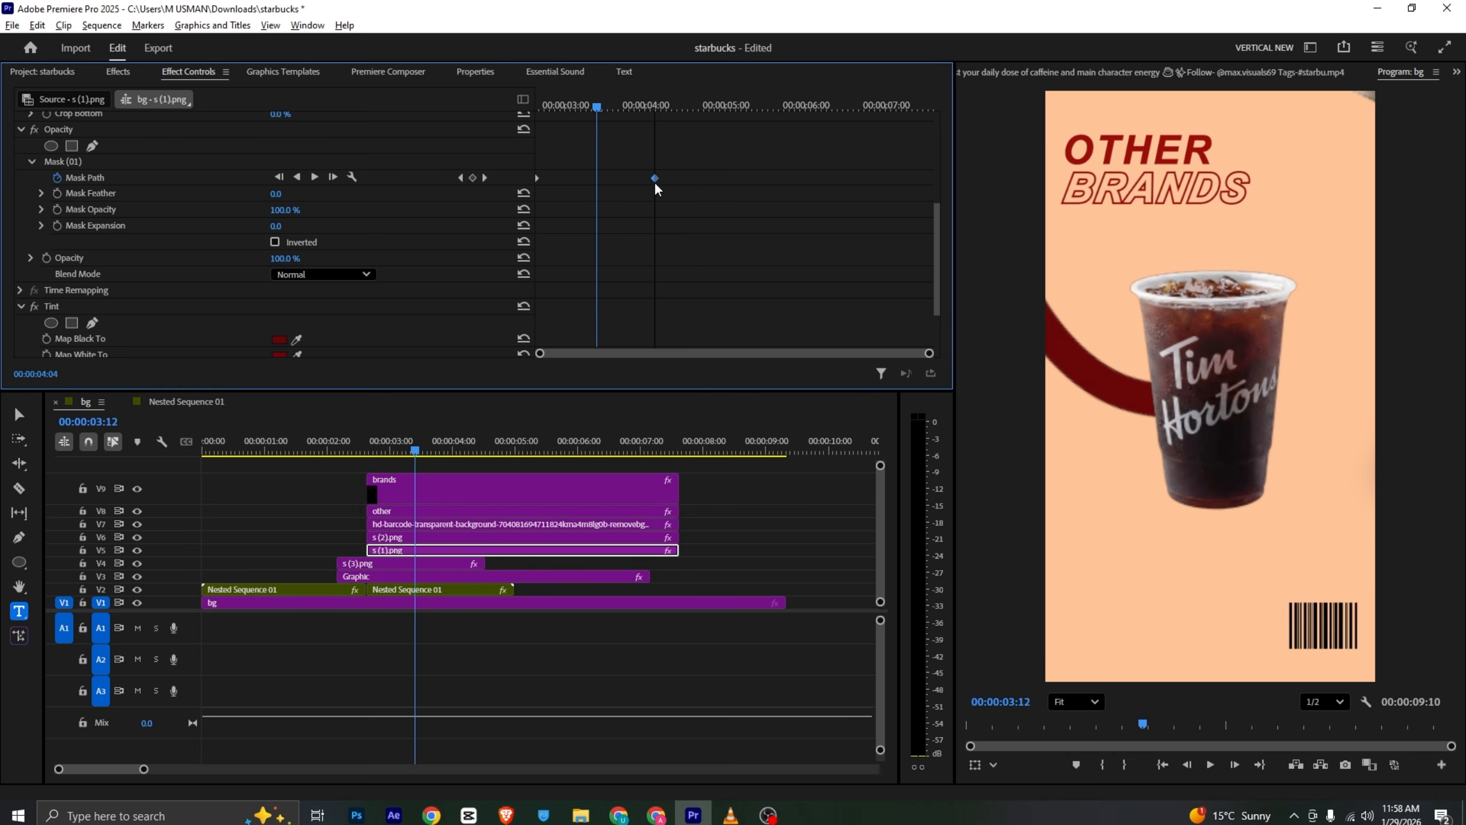
{"action": "right_click", "coordinate": [657, 177]}
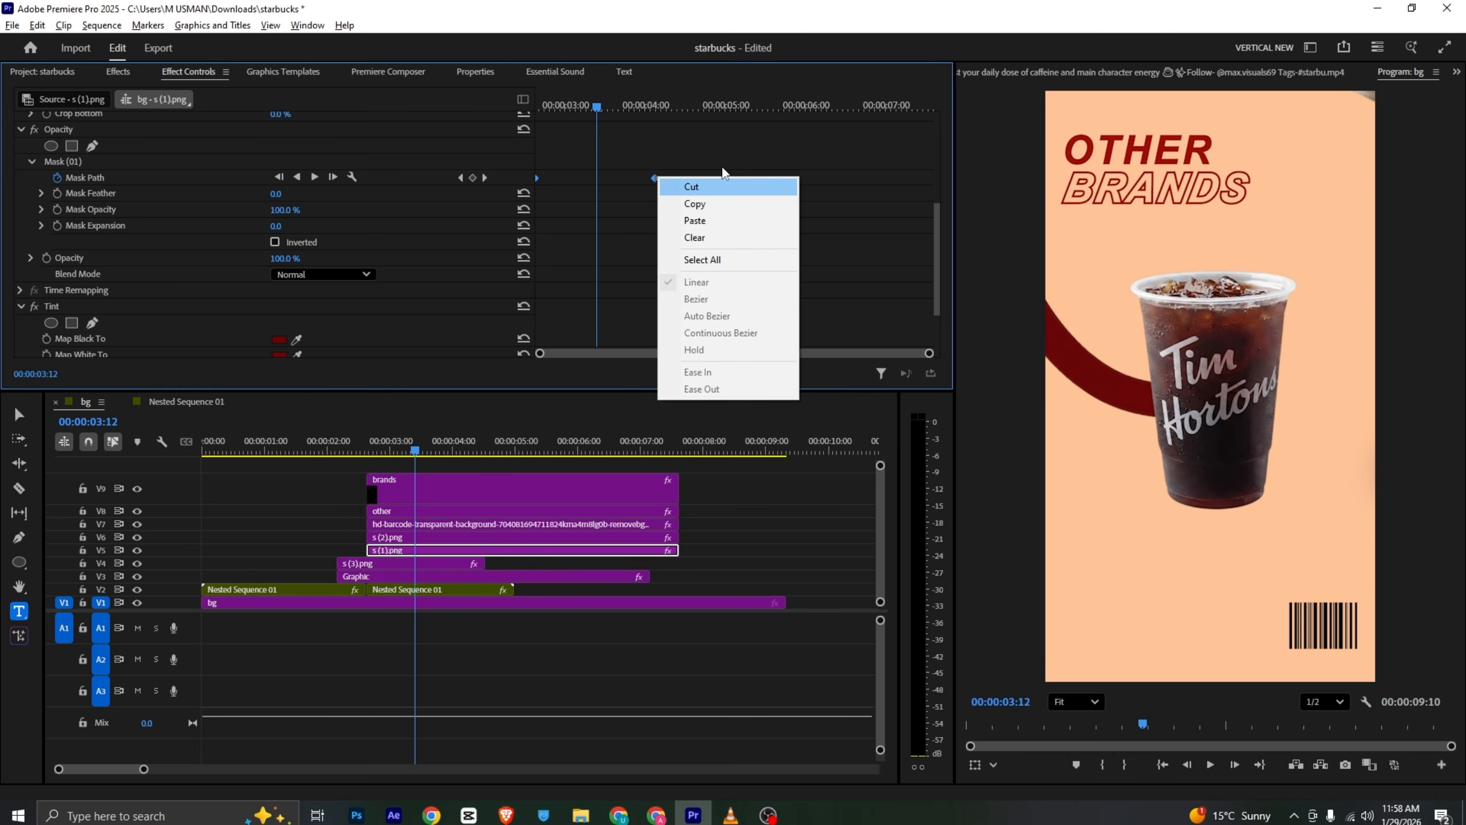
{"action": "left_click", "coordinate": [722, 132]}
{"action": "left_click_drag", "start_coordinate": [599, 107], "coordinate": [333, 291]}
{"action": "key", "text": "space"}
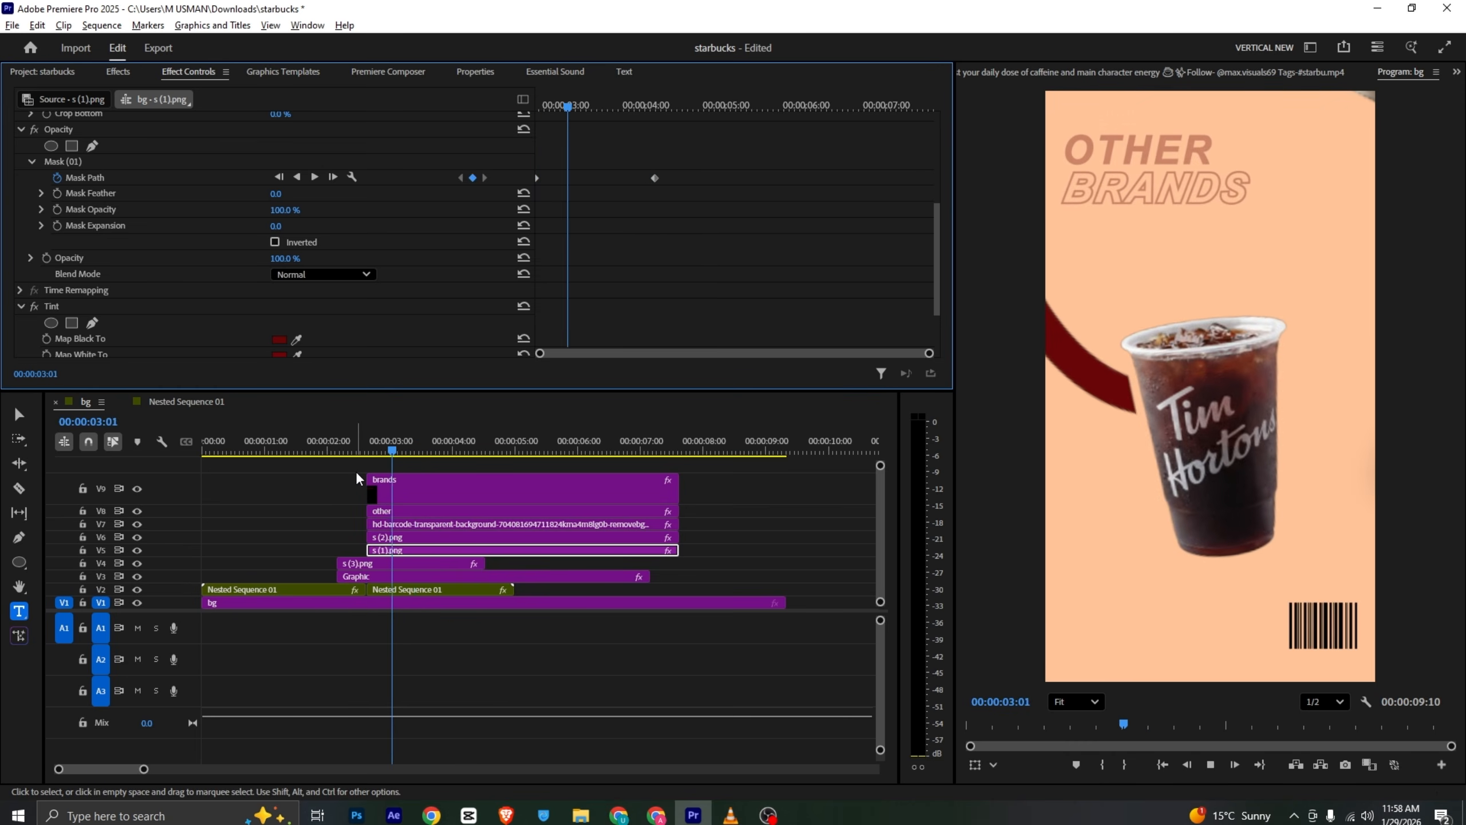
{"action": "left_click", "coordinate": [427, 442]}
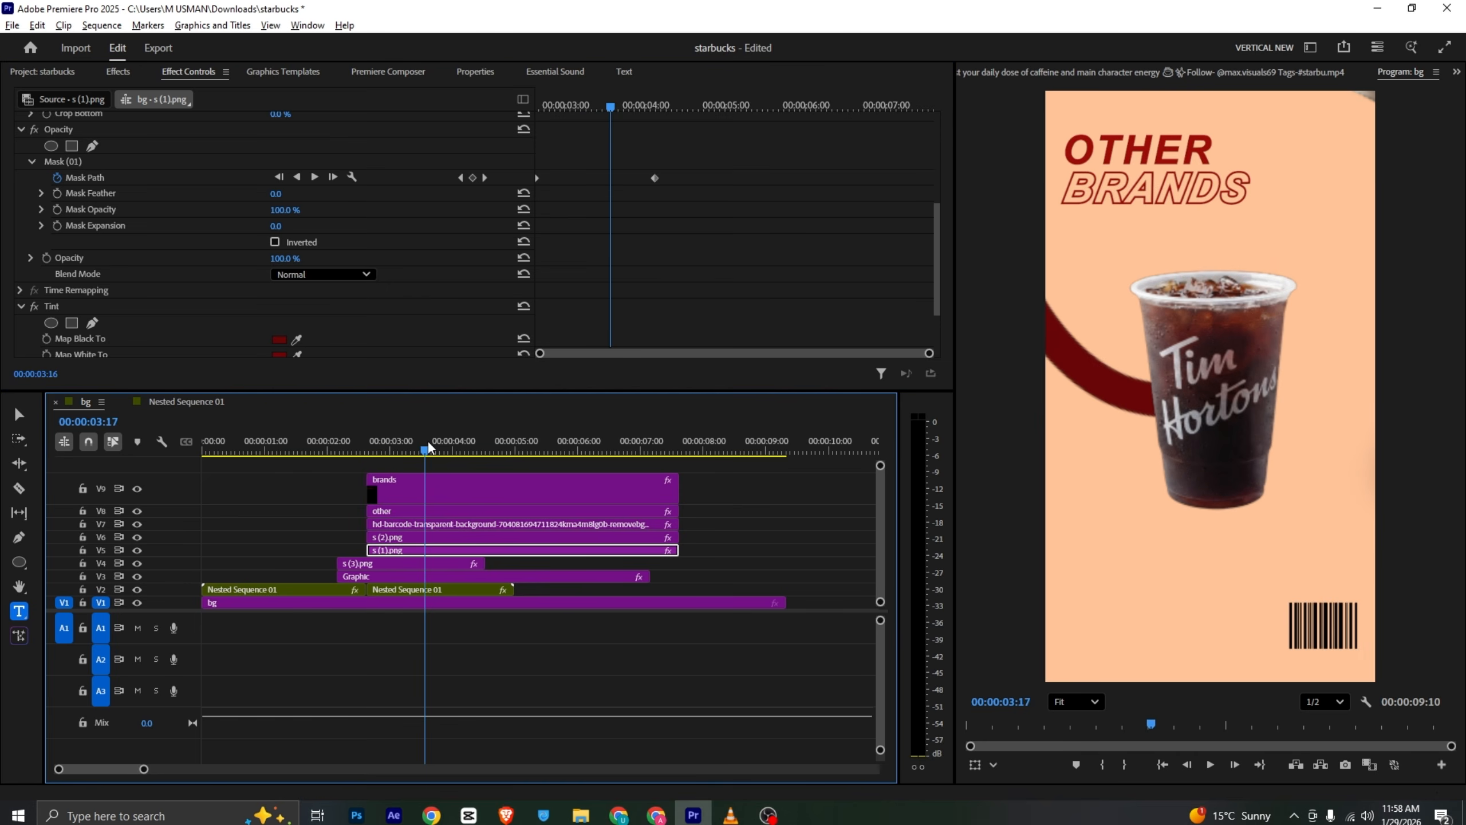
{"action": "scroll", "coordinate": [479, 310], "scroll_direction": "up", "scroll_amount": 5}
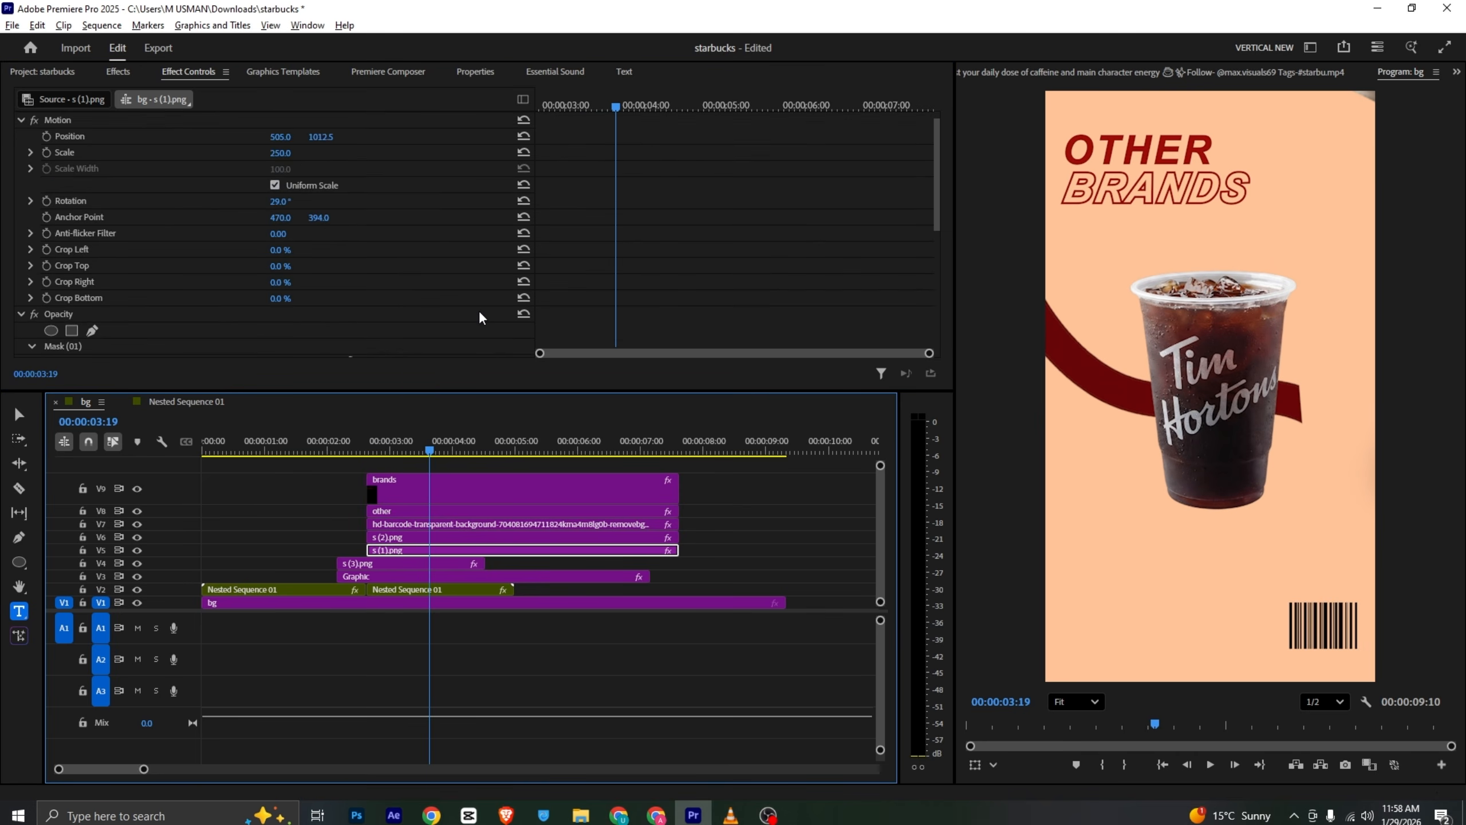
- Nest all the Other Brands shot clips on tracks V3 to V9 into one nested sequence
{"action": "left_click_drag", "start_coordinate": [733, 474], "coordinate": [482, 572]}
{"action": "right_click", "coordinate": [482, 572]}
{"action": "left_click", "coordinate": [596, 434]}
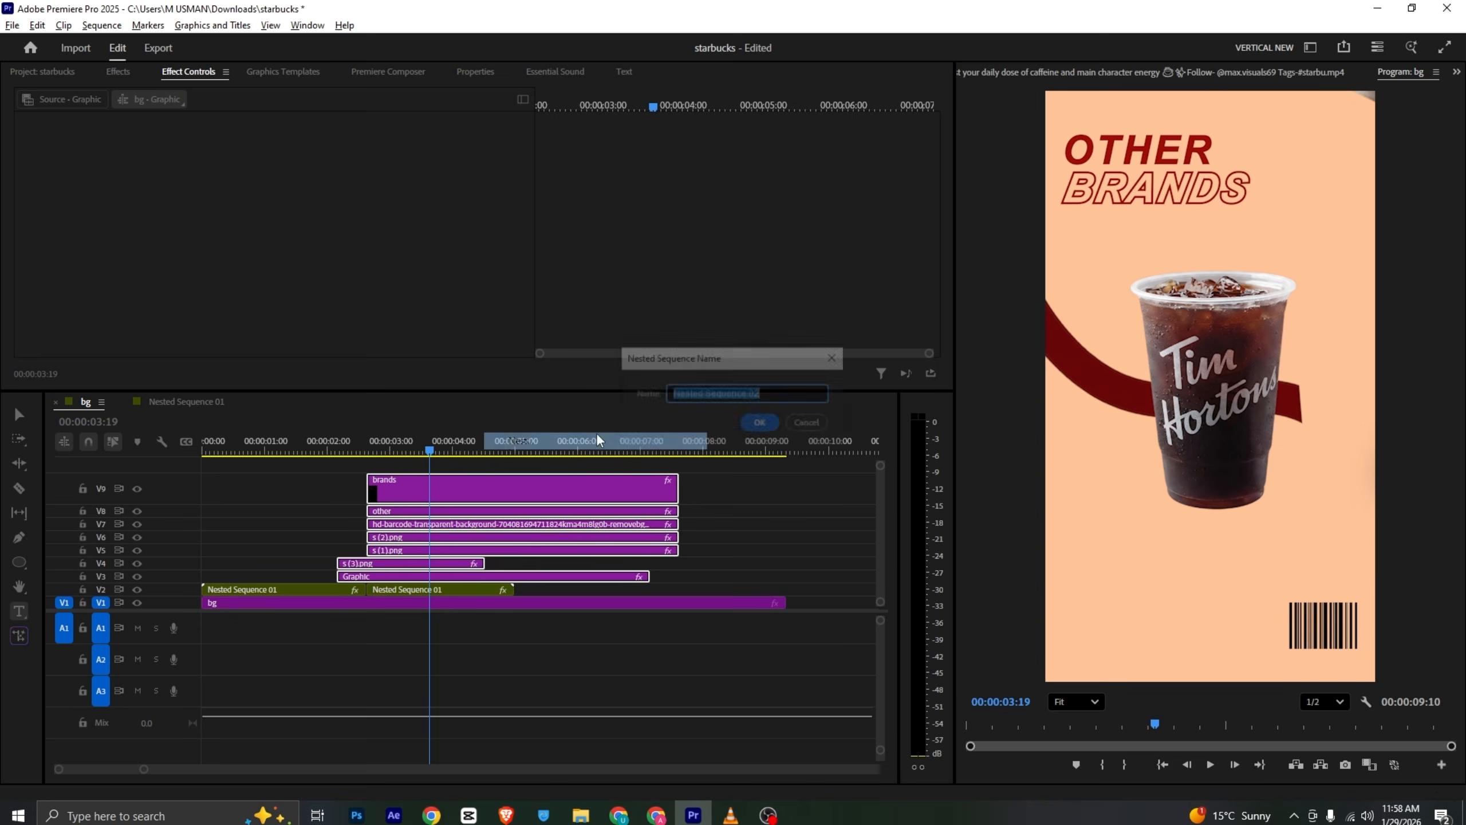
{"action": "left_click", "coordinate": [742, 425]}
- Keyframe the nested sequence's position at 3:19 and slide it left at 4:01
{"action": "left_click", "coordinate": [514, 576]}
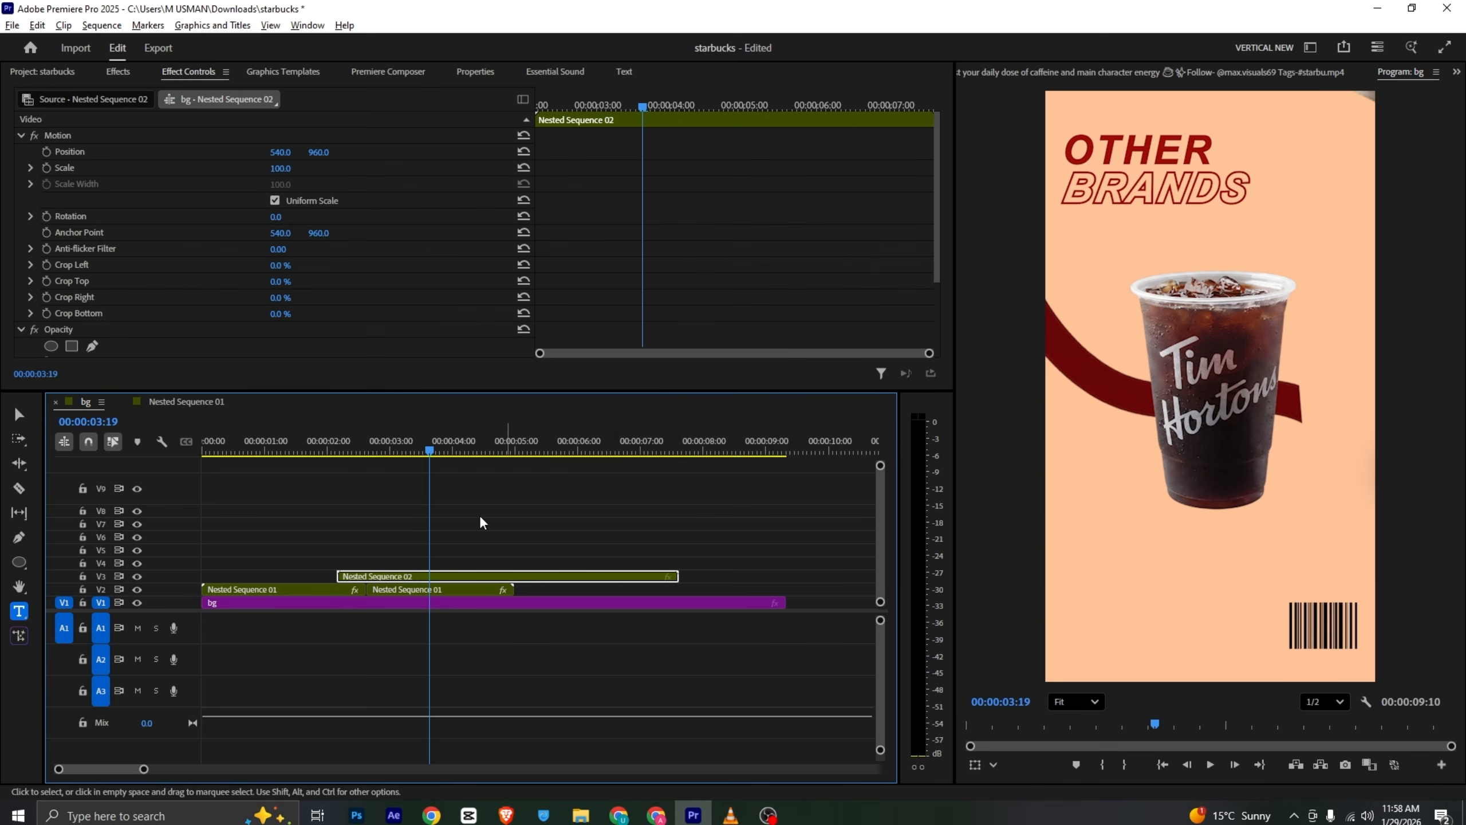
{"action": "left_click", "coordinate": [47, 151]}
{"action": "left_click_drag", "start_coordinate": [642, 107], "coordinate": [674, 106]}
{"action": "left_click_drag", "start_coordinate": [283, 153], "coordinate": [202, 152]}
- Play the reference video in VLC to check the shot's exit transition
{"action": "left_click", "coordinate": [732, 817]}
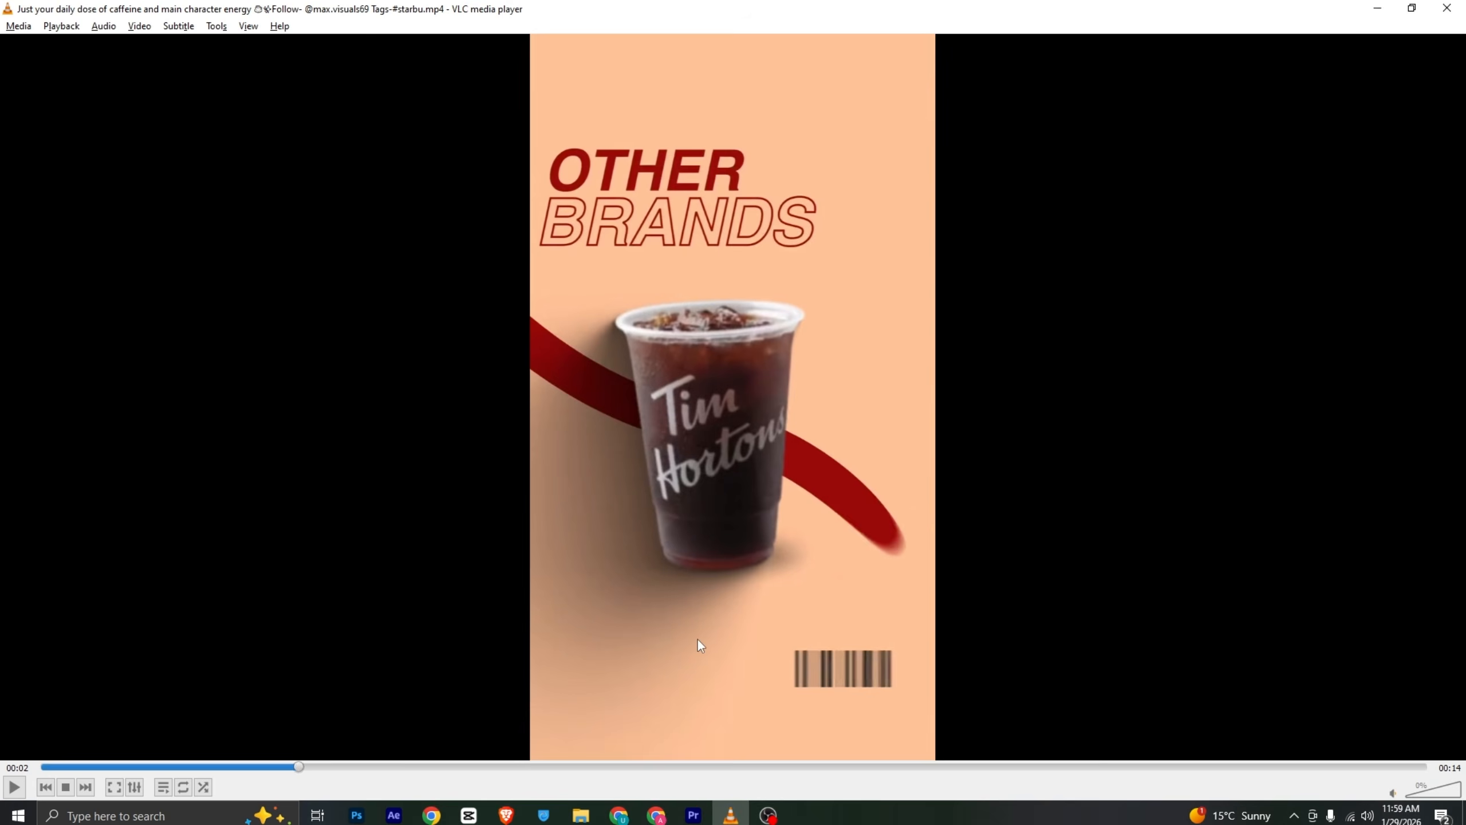
{"action": "key", "text": "space"}
{"action": "key", "text": "space"}
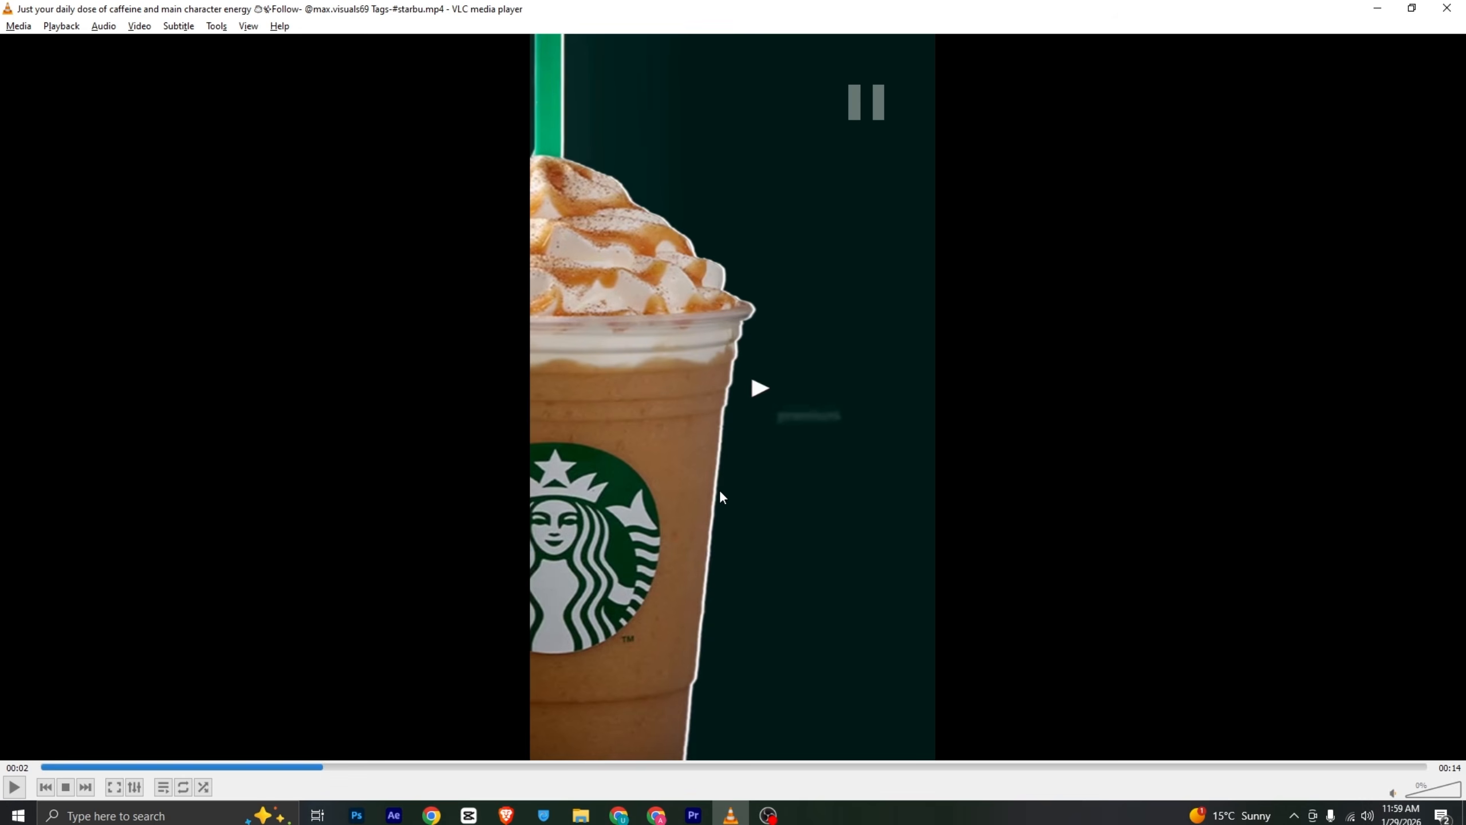
{"action": "left_click", "coordinate": [693, 815]}
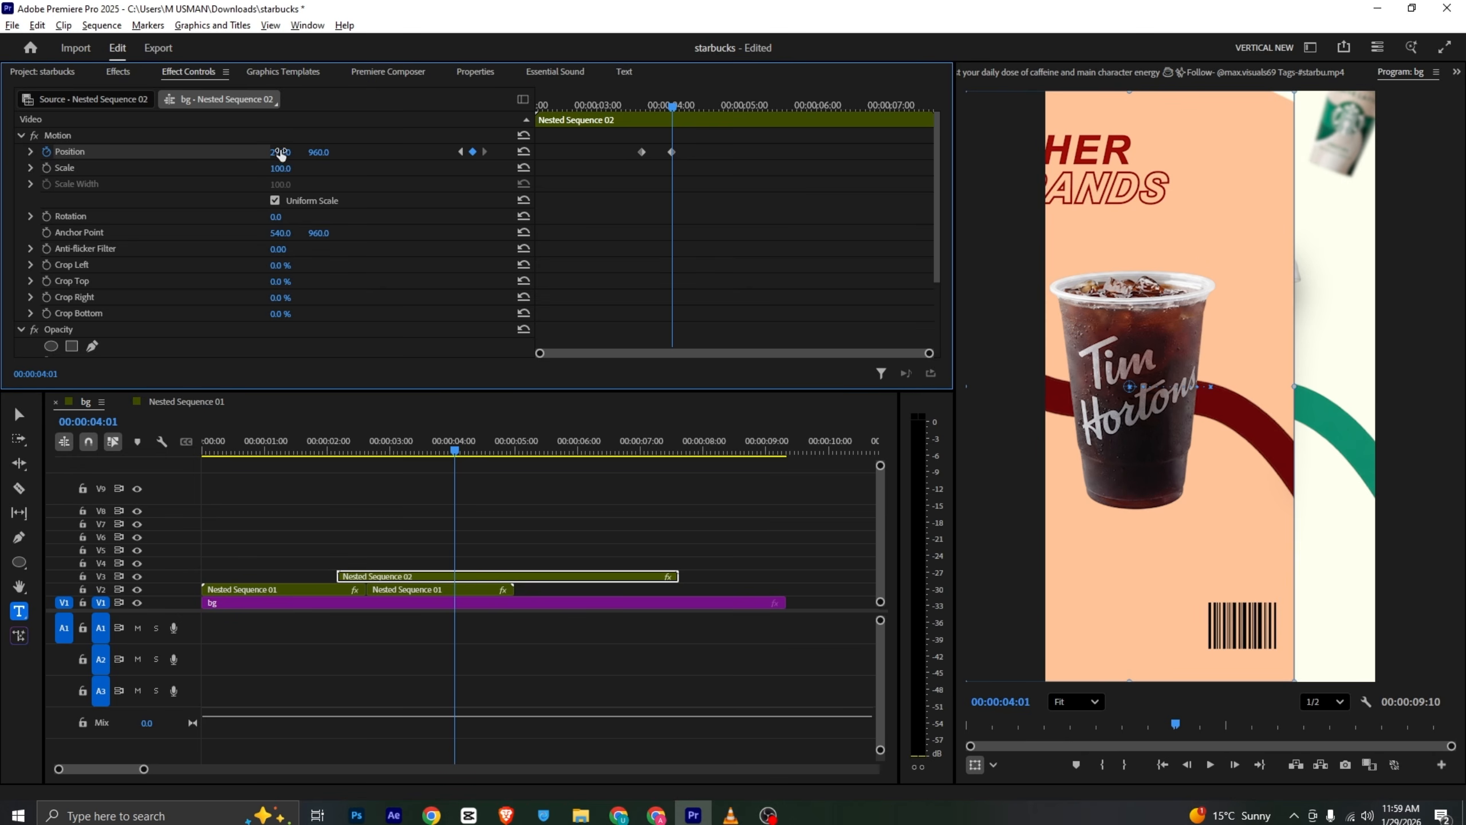
- Try dragging the nested sequence's horizontal position further, then undo both position changes
{"action": "left_click_drag", "start_coordinate": [281, 154], "coordinate": [436, 154]}
{"action": "key", "text": "ctrl+z"}
{"action": "key", "text": "ctrl+z"}
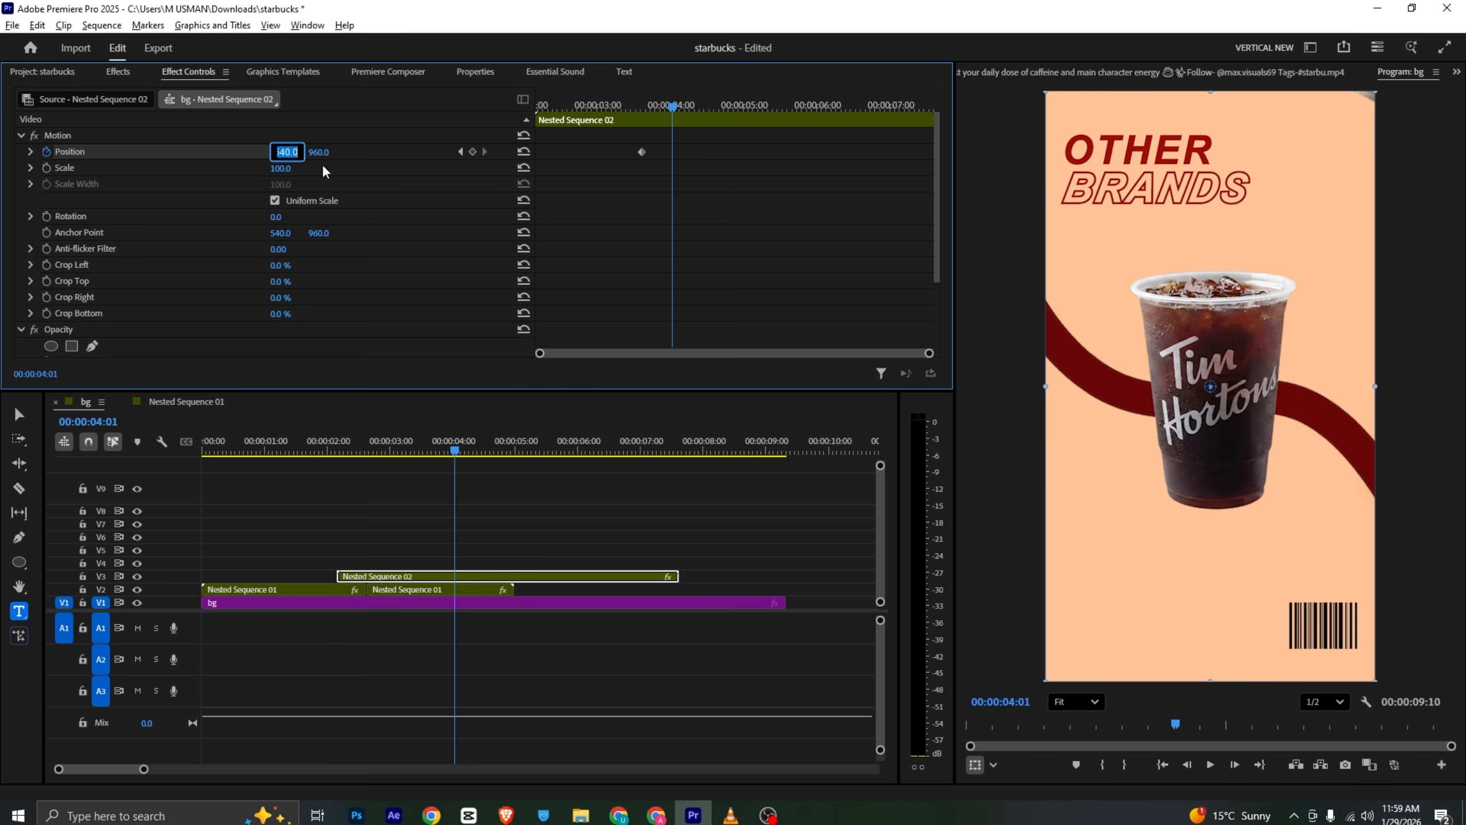
- Animate the nested sequence from 3:19 to 4:01, scaling it to 112% and shifting x to about 470, then preview
{"action": "left_click", "coordinate": [322, 166]}
{"action": "left_click", "coordinate": [47, 167]}
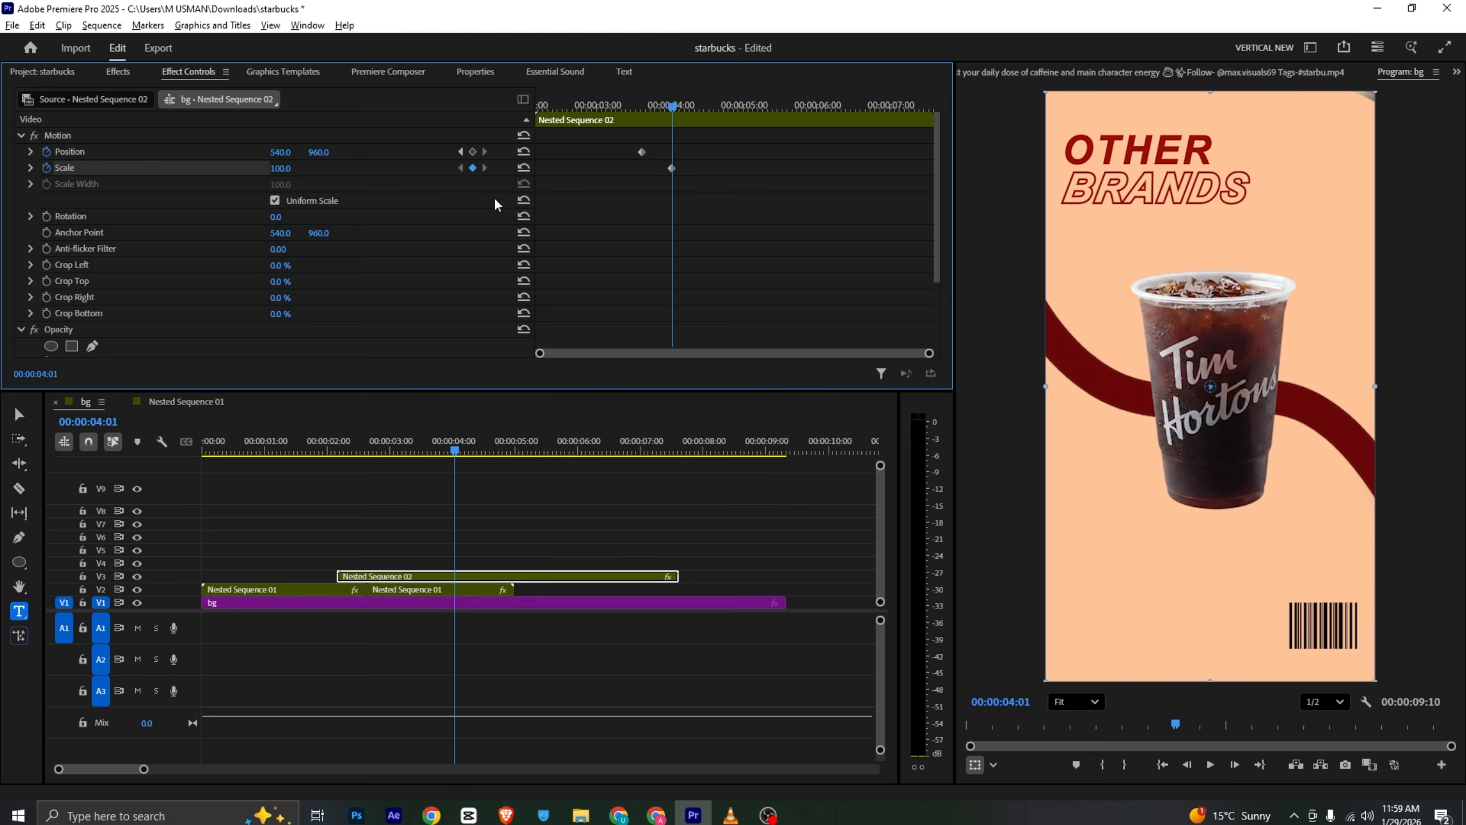
{"action": "left_click_drag", "start_coordinate": [670, 168], "coordinate": [642, 168]}
{"action": "left_click_drag", "start_coordinate": [291, 169], "coordinate": [266, 152]}
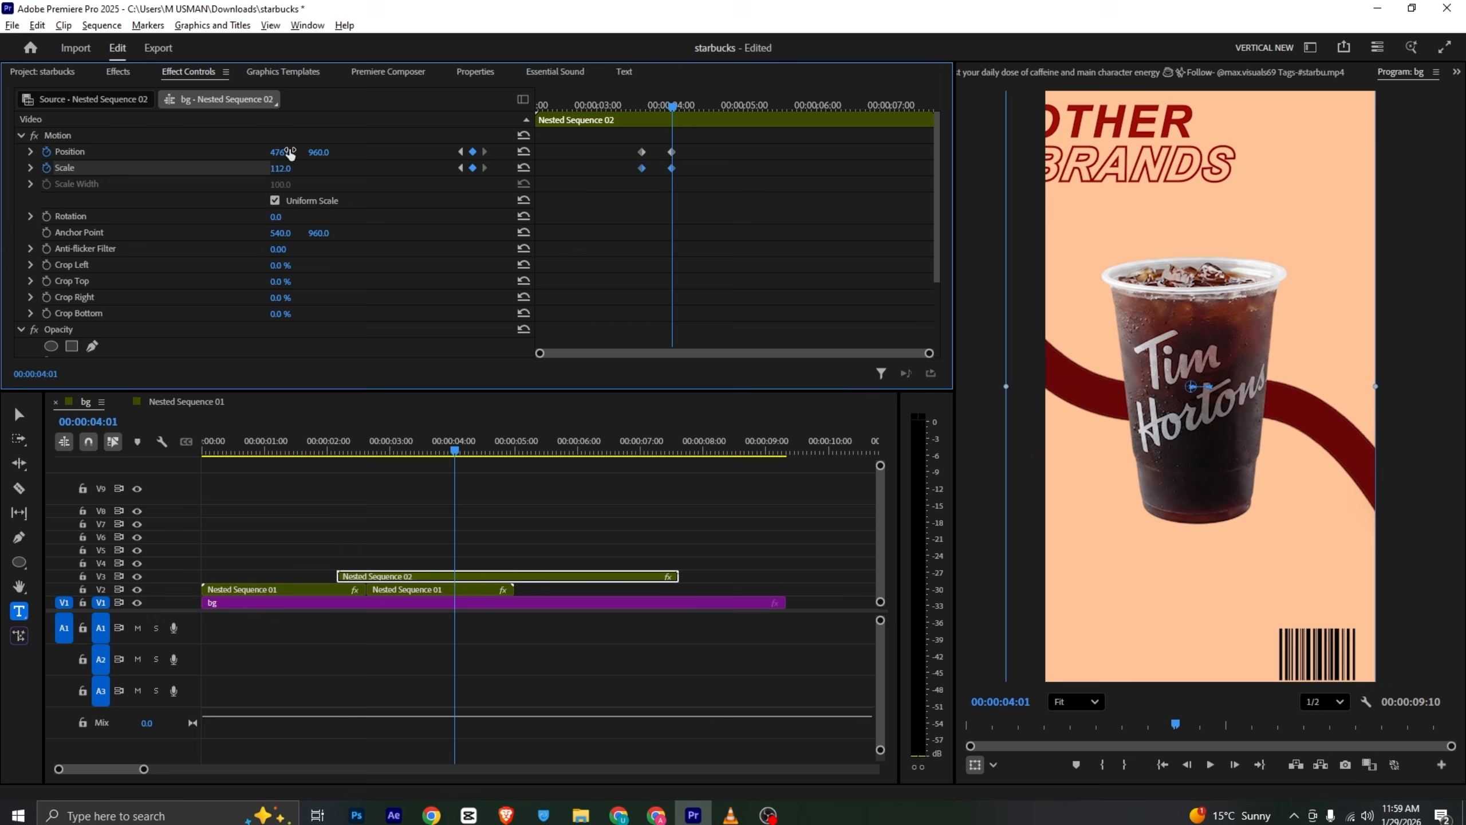
{"action": "left_click", "coordinate": [613, 105]}
{"action": "key", "text": "space"}
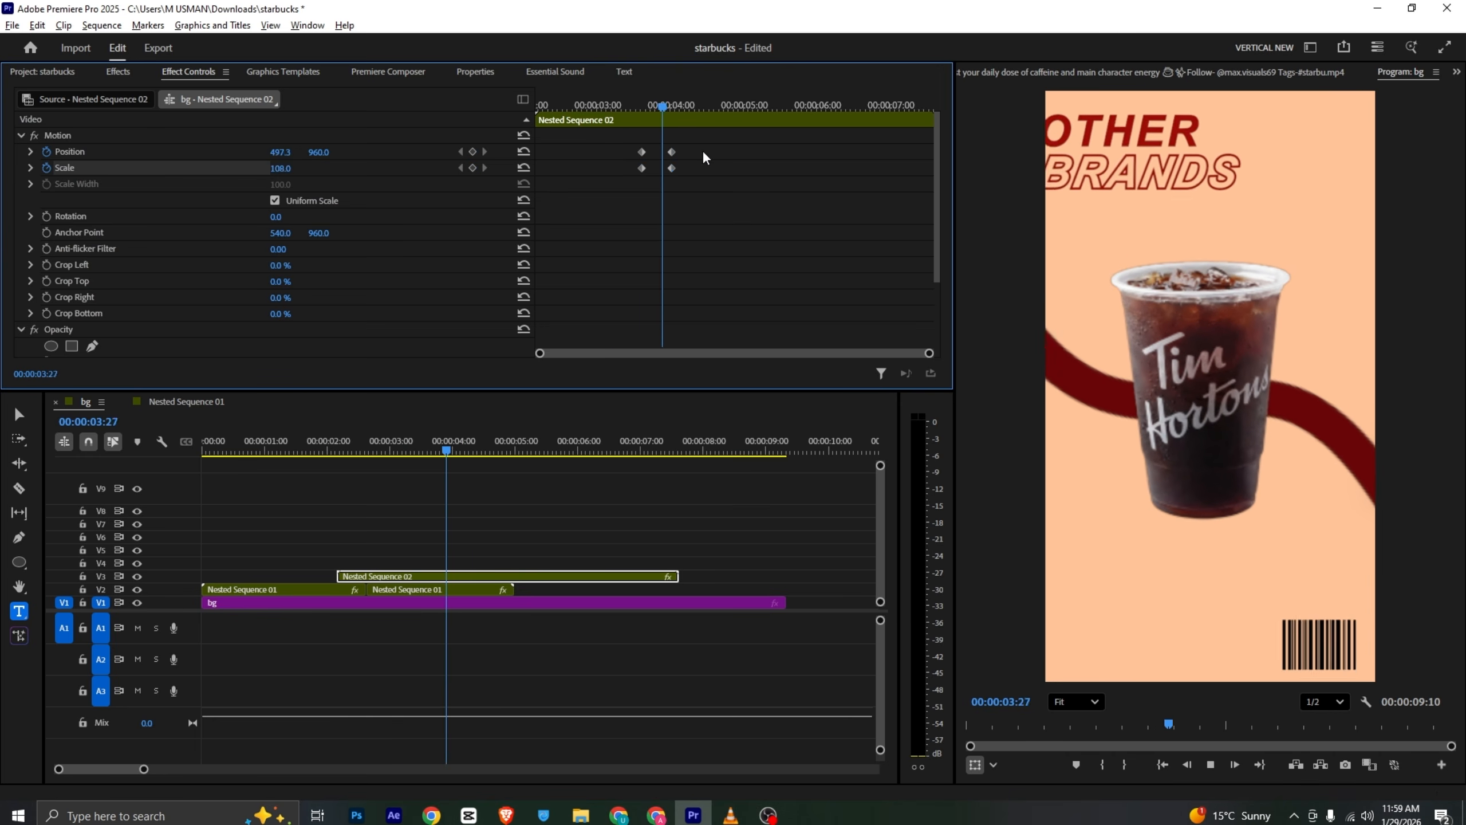
- Adjust the nested sequence's horizontal position at 4:01 and preview the slide
{"action": "key", "text": "space"}
{"action": "left_click", "coordinate": [641, 106]}
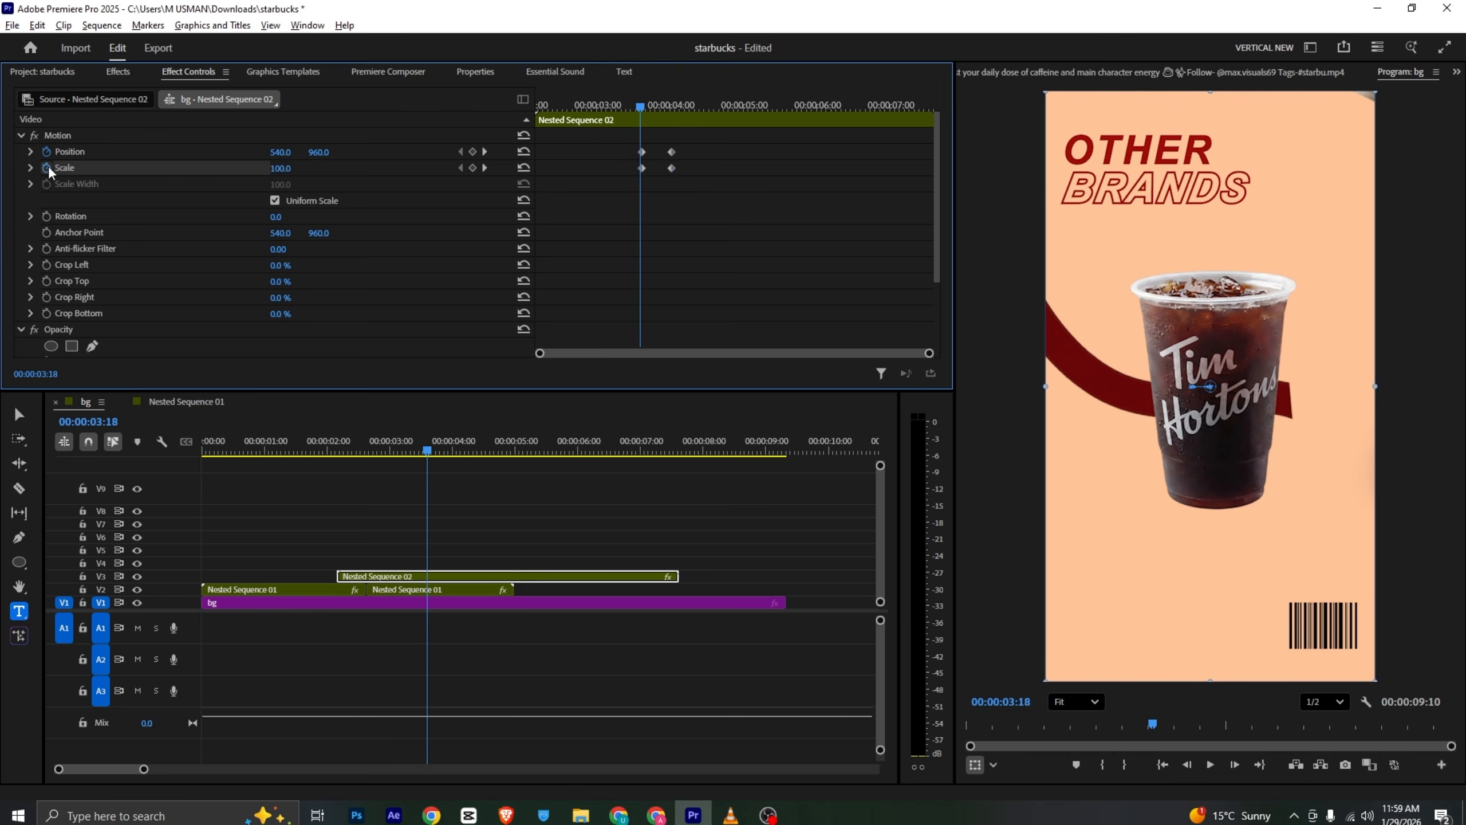
{"action": "left_click_drag", "start_coordinate": [646, 106], "coordinate": [673, 108]}
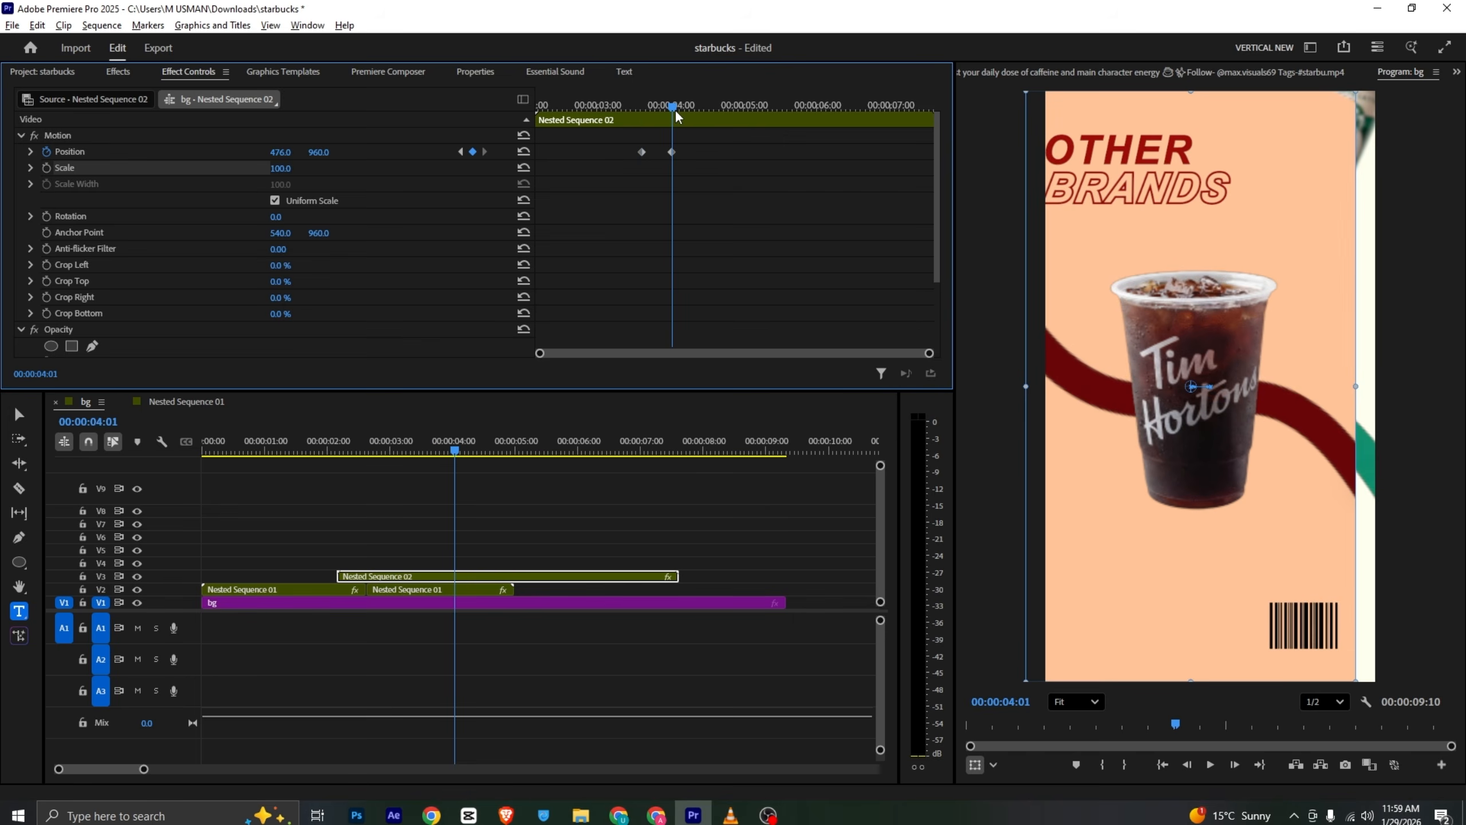
{"action": "mouse_move", "coordinate": [281, 154]}
{"action": "left_mouse_down"}
{"action": "mouse_move", "coordinate": [321, 154]}
{"action": "mouse_move", "coordinate": [300, 153]}
{"action": "left_mouse_up"}
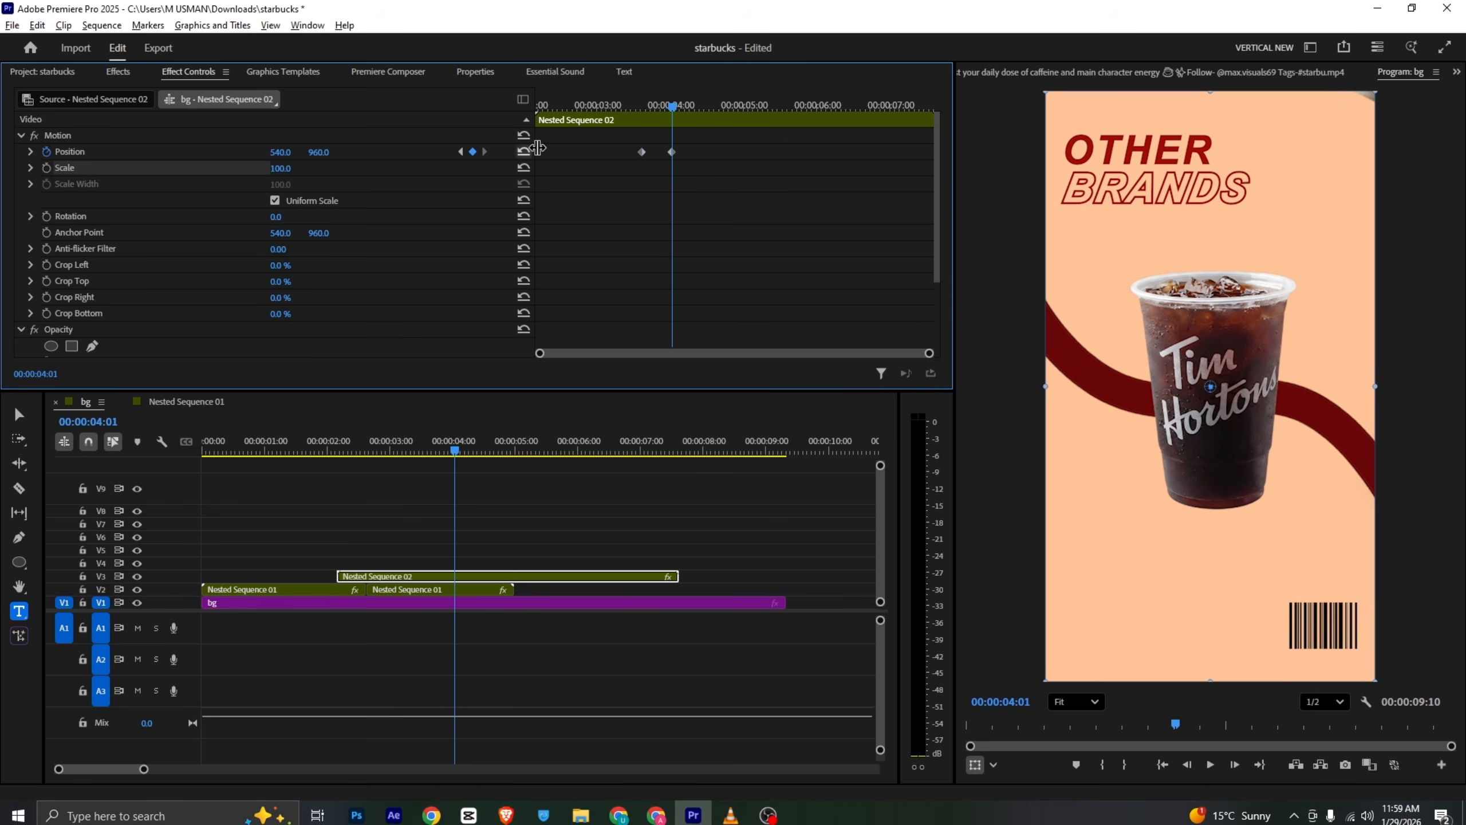
{"action": "left_click", "coordinate": [283, 155]}
{"action": "left_click", "coordinate": [615, 106]}
{"action": "key", "text": "space"}
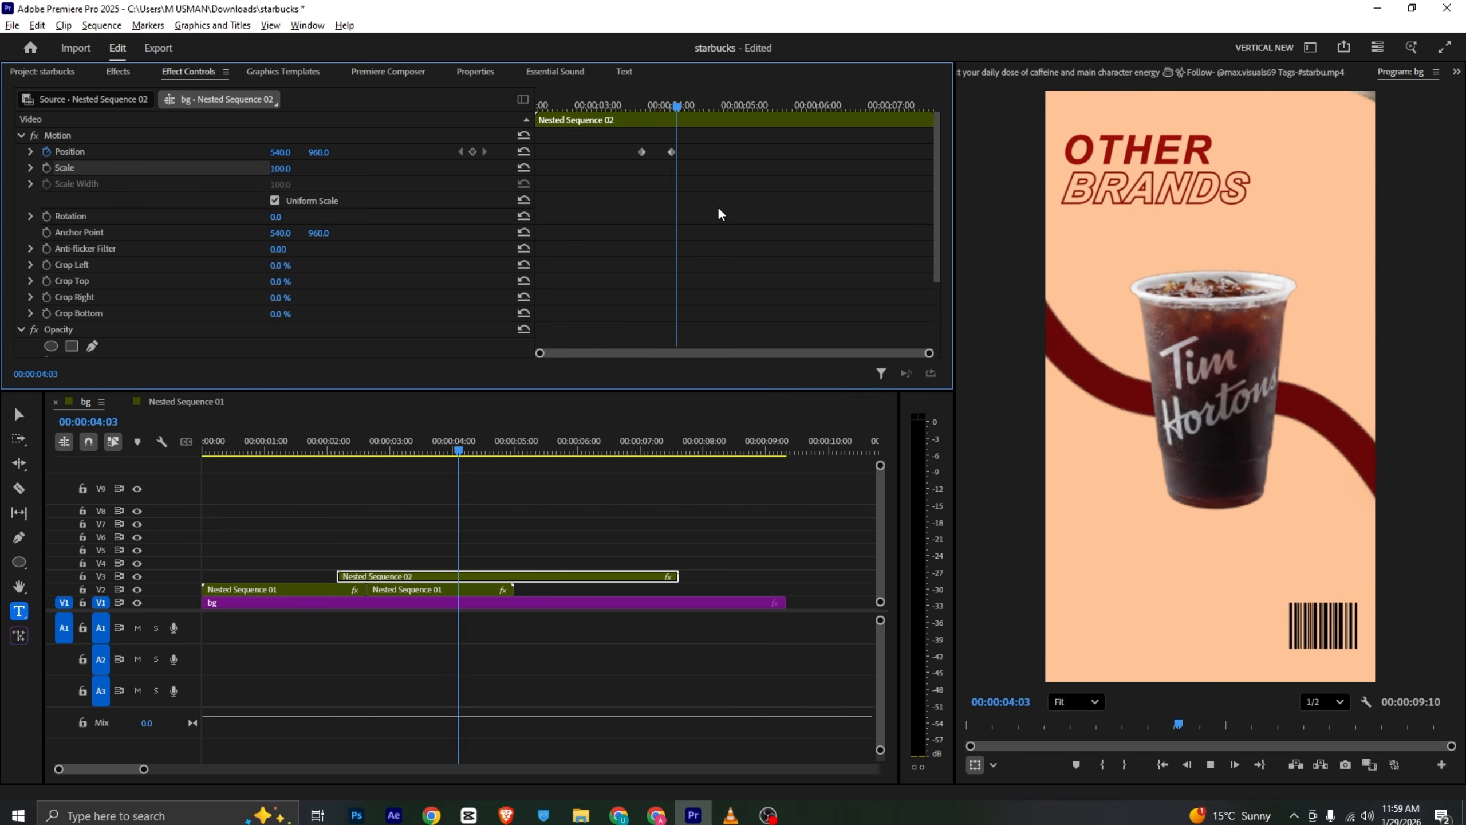
{"action": "key", "text": "space"}
- Open Nested Sequence 01 to inspect its clips, then return to the bg sequence
{"action": "left_click", "coordinate": [446, 590]}
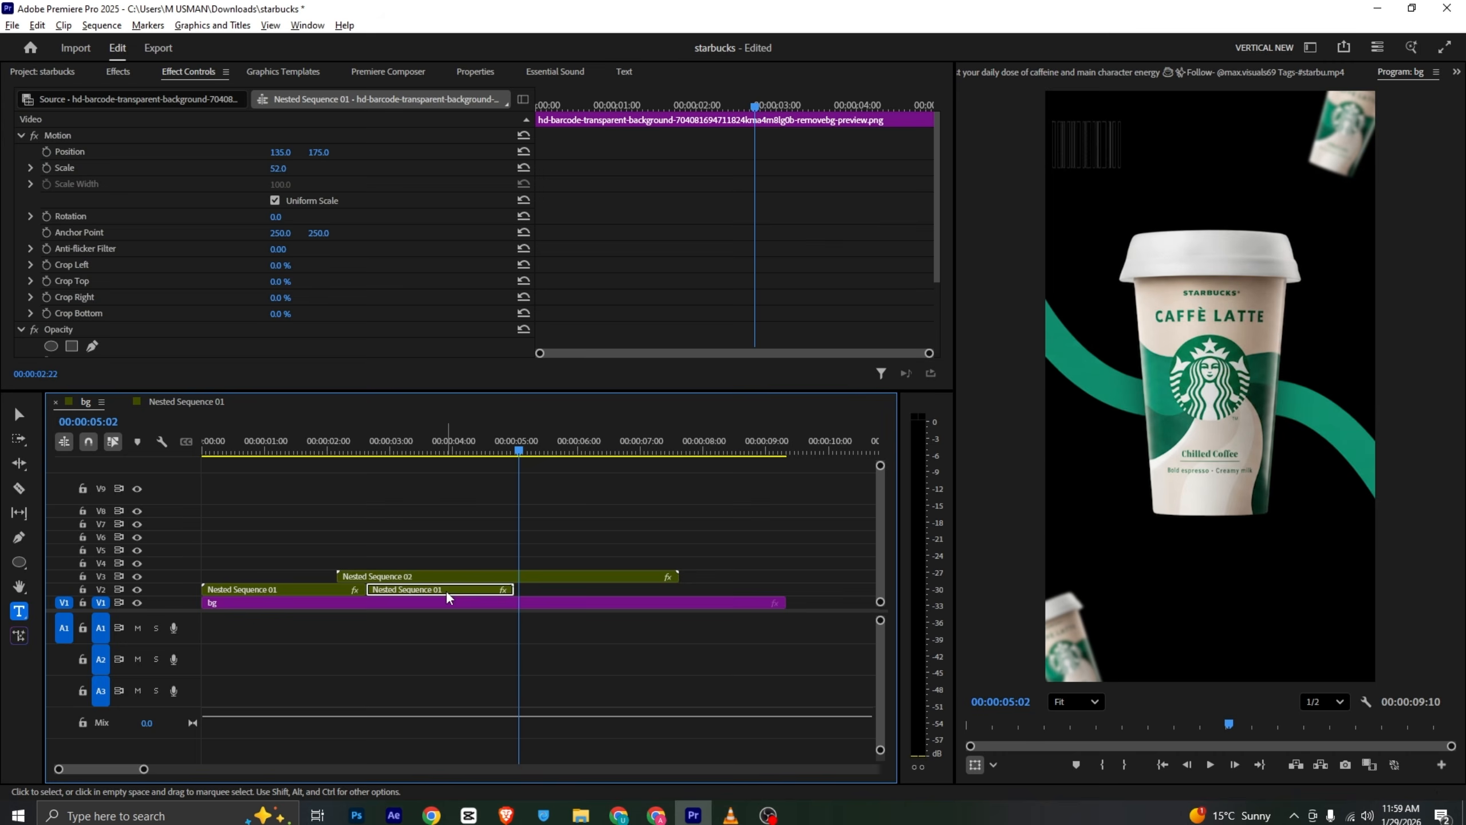
{"action": "double_click", "coordinate": [446, 590]}
{"action": "scroll", "coordinate": [310, 560], "scroll_direction": "down", "scroll_amount": 3}
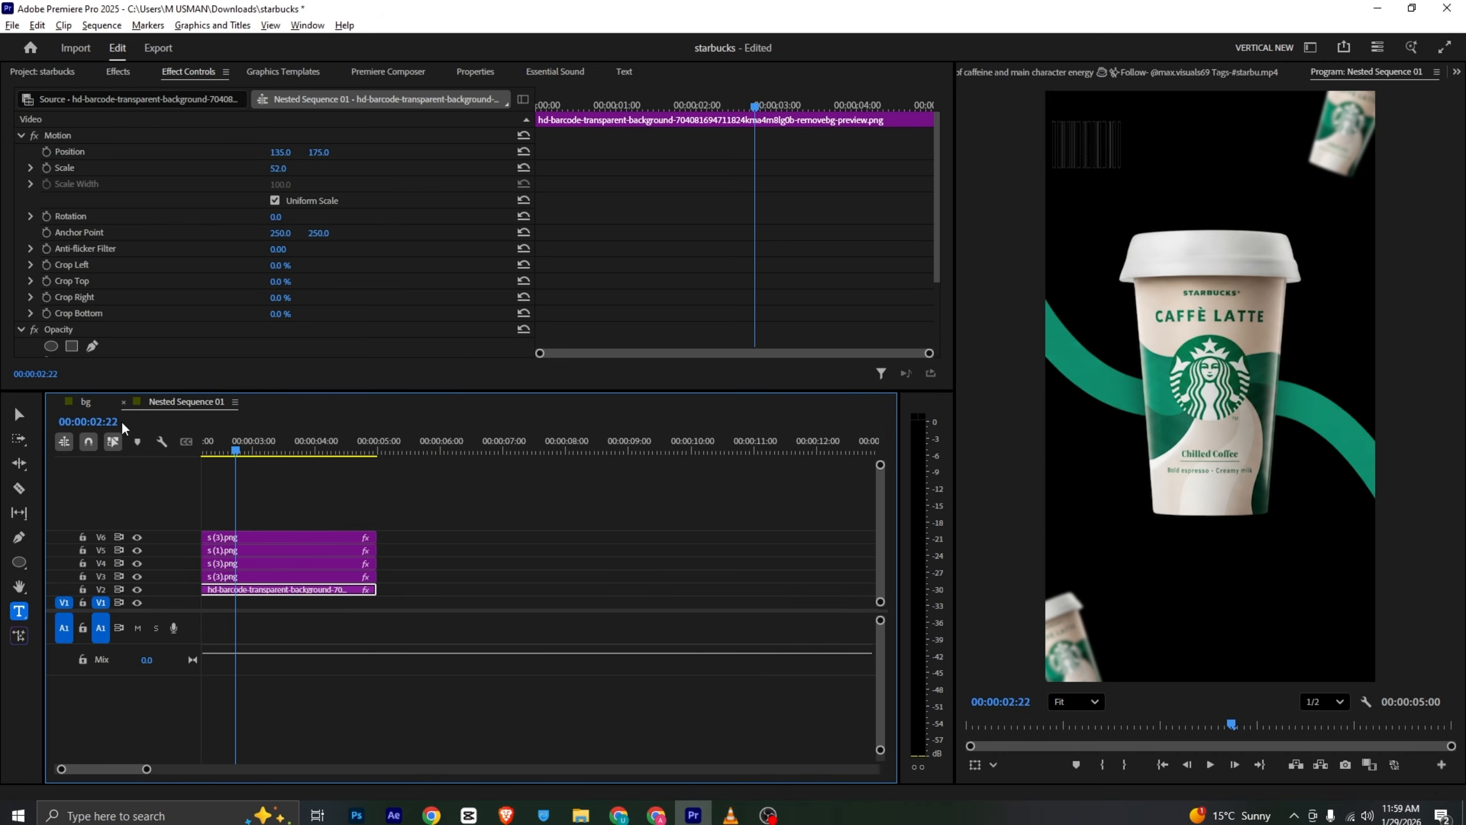
{"action": "left_click", "coordinate": [86, 402]}
{"action": "left_click", "coordinate": [422, 578]}
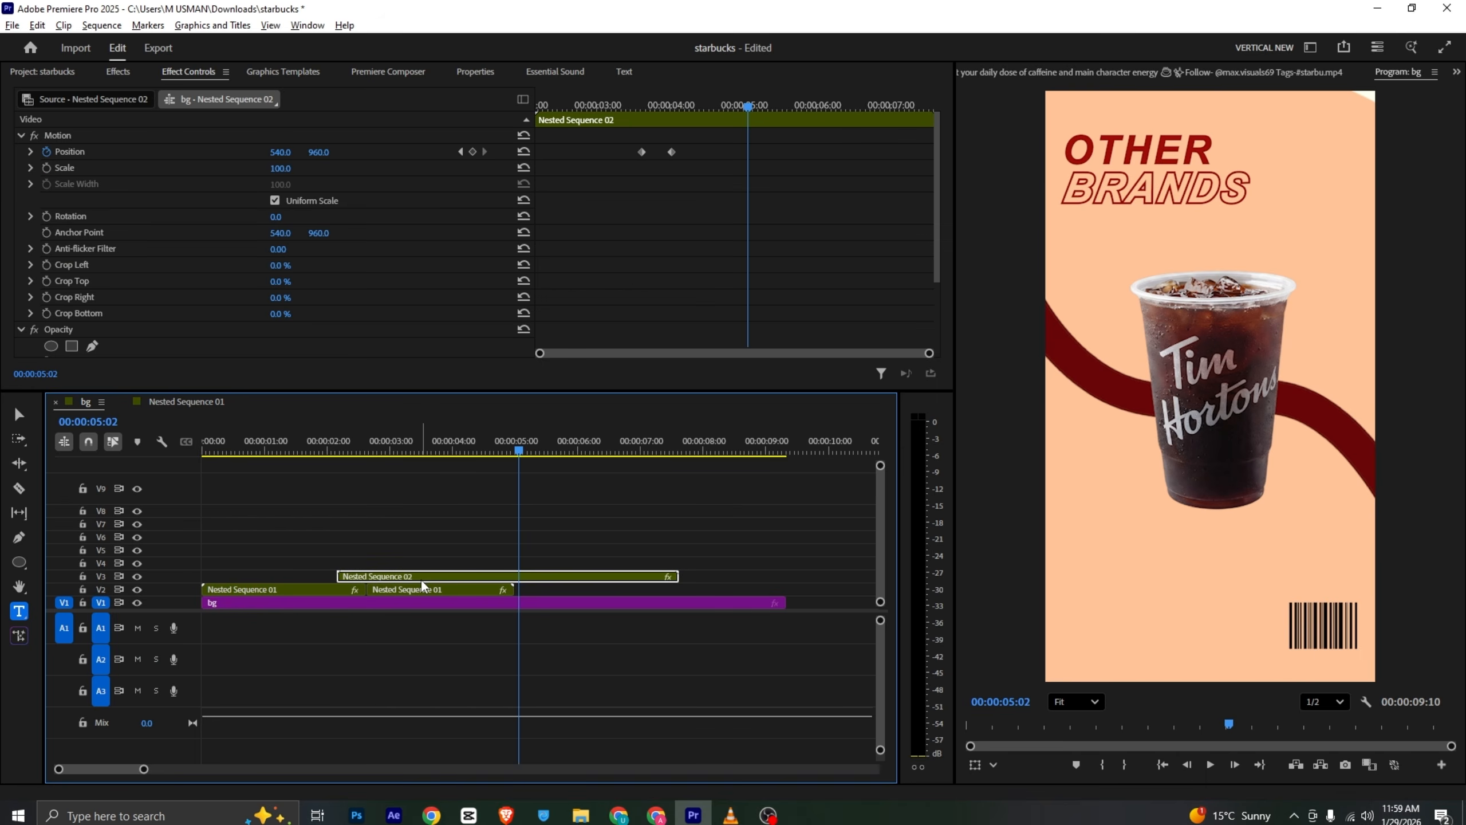
- Undo the nested sequence's position and scale keyframes and the nesting of its clips
{"action": "key", "text": "ctrl+z"}
{"action": "key", "text": "ctrl+z"}
{"action": "key", "text": "ctrl+z"}
{"action": "key", "text": "ctrl+z"}
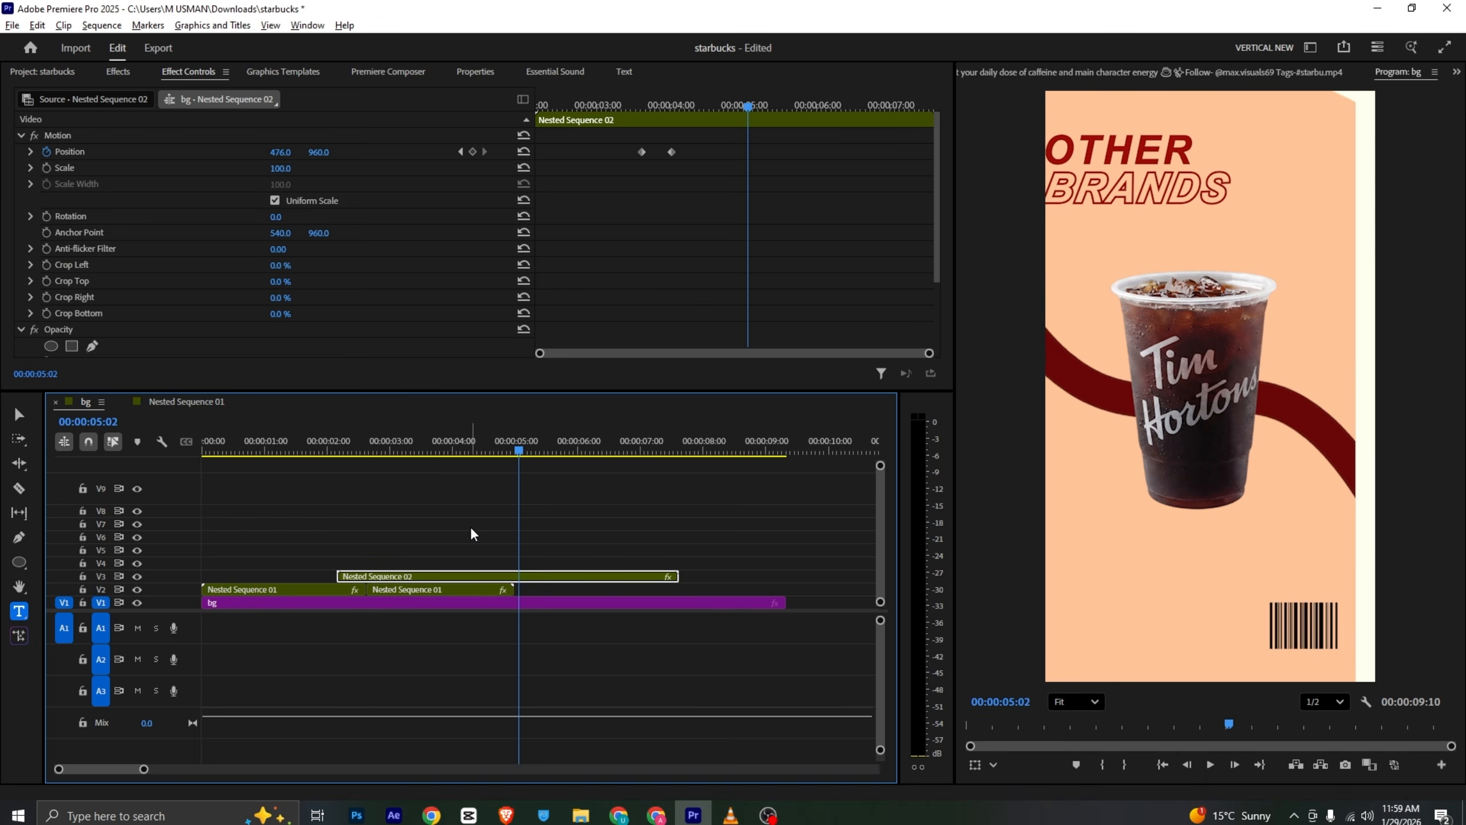
{"action": "key", "text": "ctrl+z"}
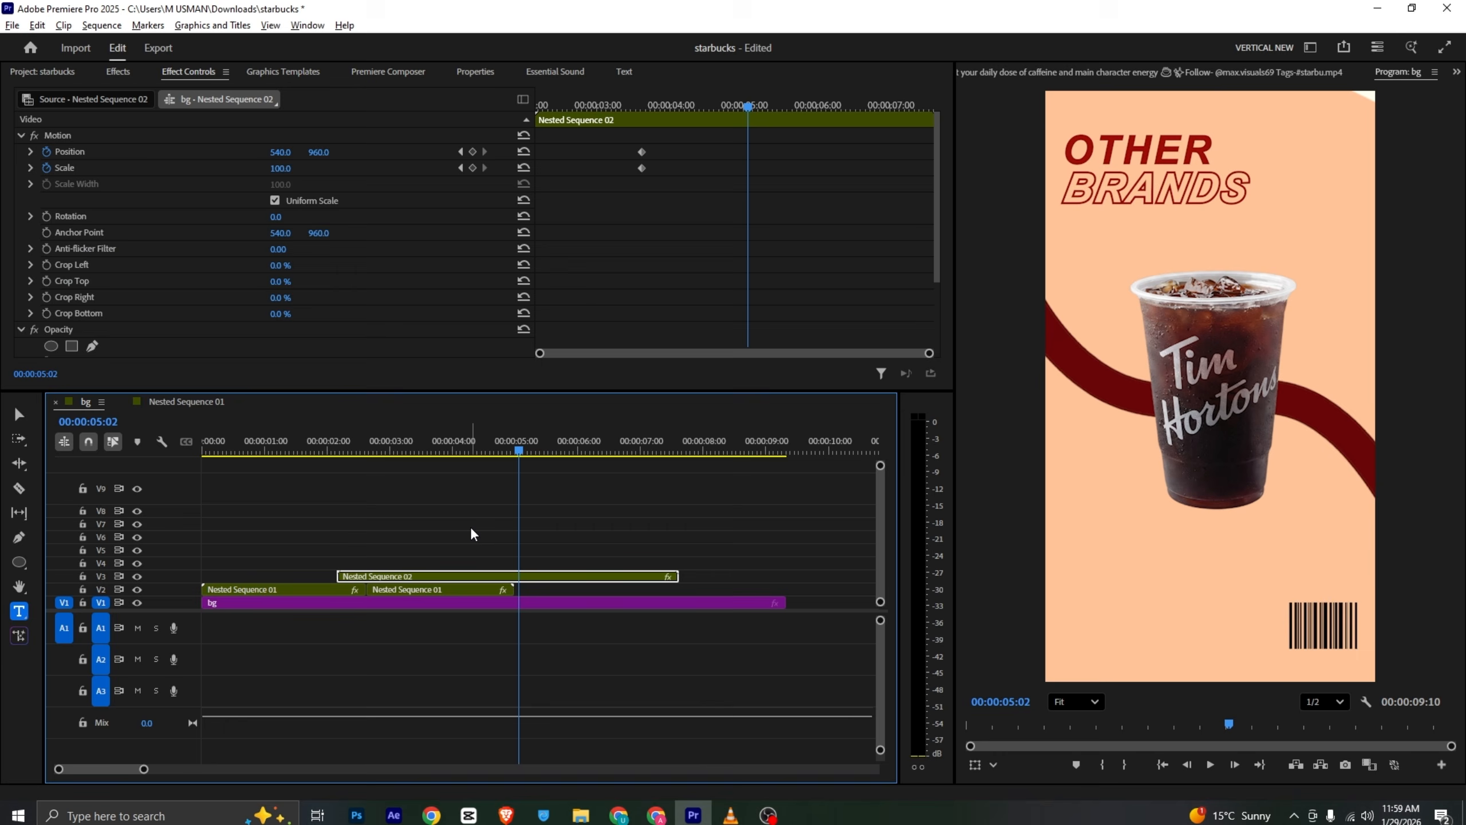
{"action": "key", "text": "ctrl+z"}
{"action": "key", "text": "ctrl+z"}
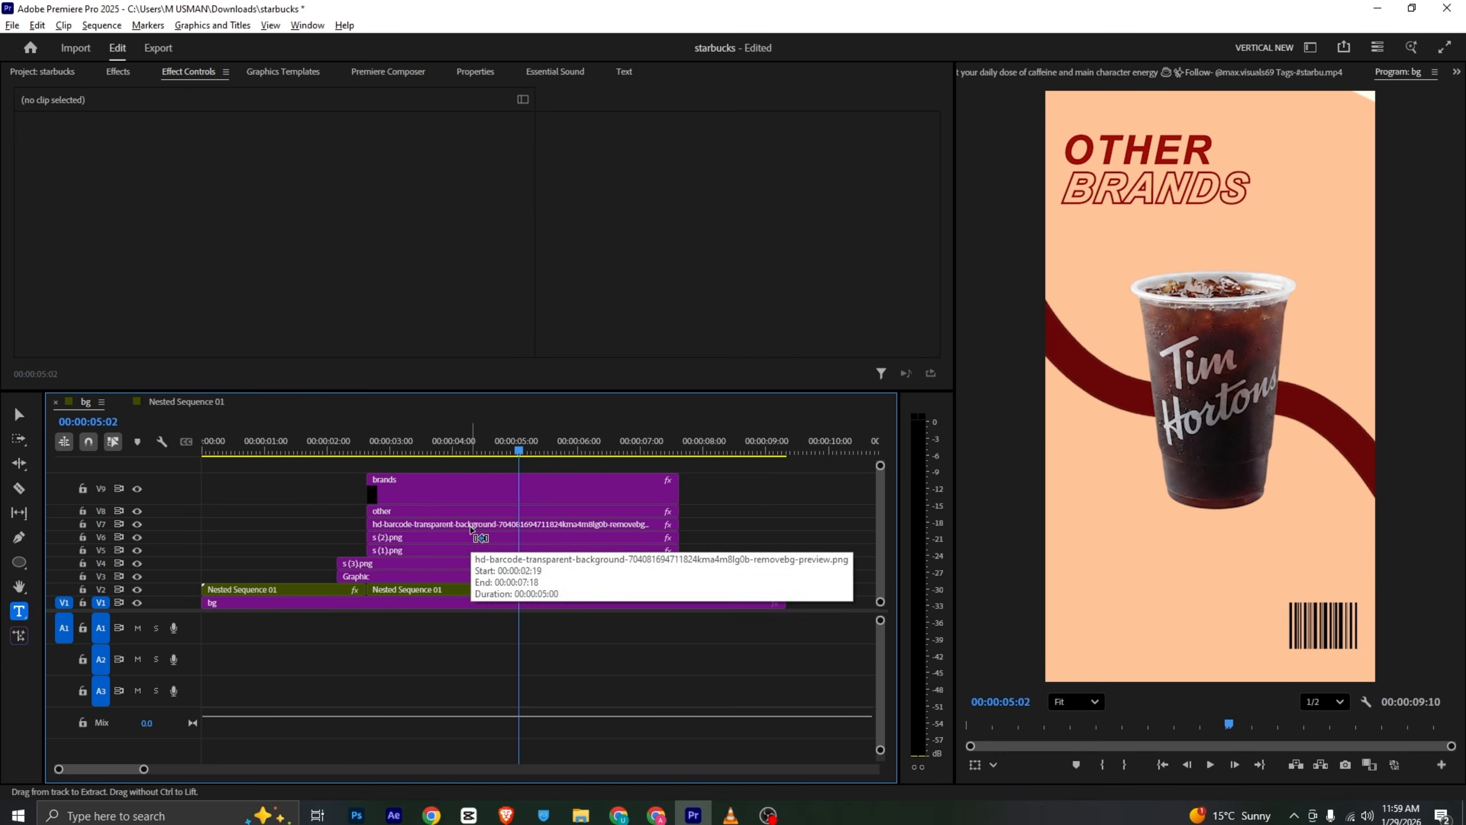
- Nest the titles, barcode and cup clips above the Graphic layer into a new nested sequence
{"action": "left_click", "coordinate": [465, 575]}
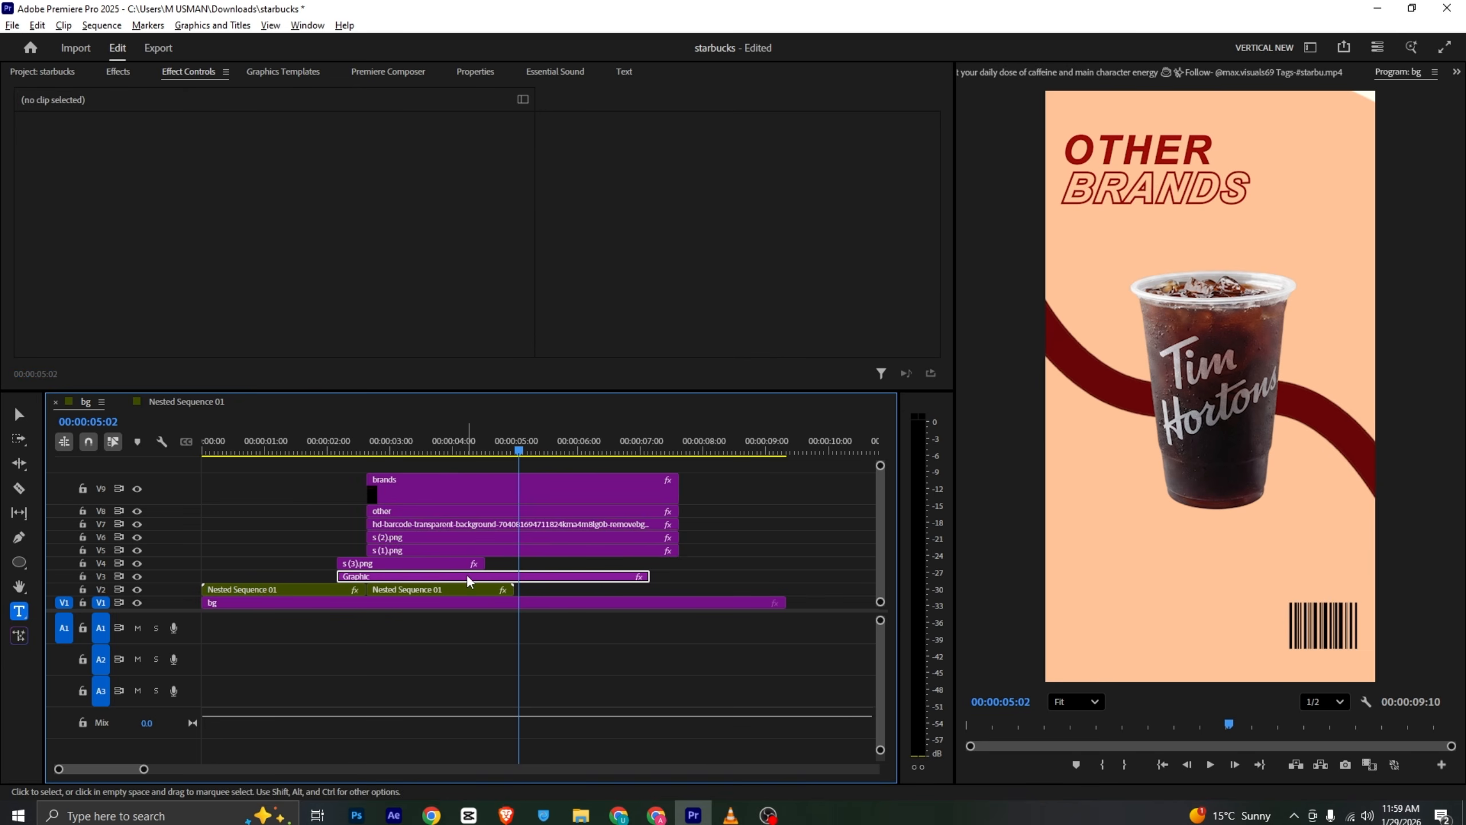
{"action": "left_click_drag", "start_coordinate": [725, 477], "coordinate": [451, 562]}
{"action": "right_click", "coordinate": [451, 562]}
{"action": "left_click", "coordinate": [619, 440]}
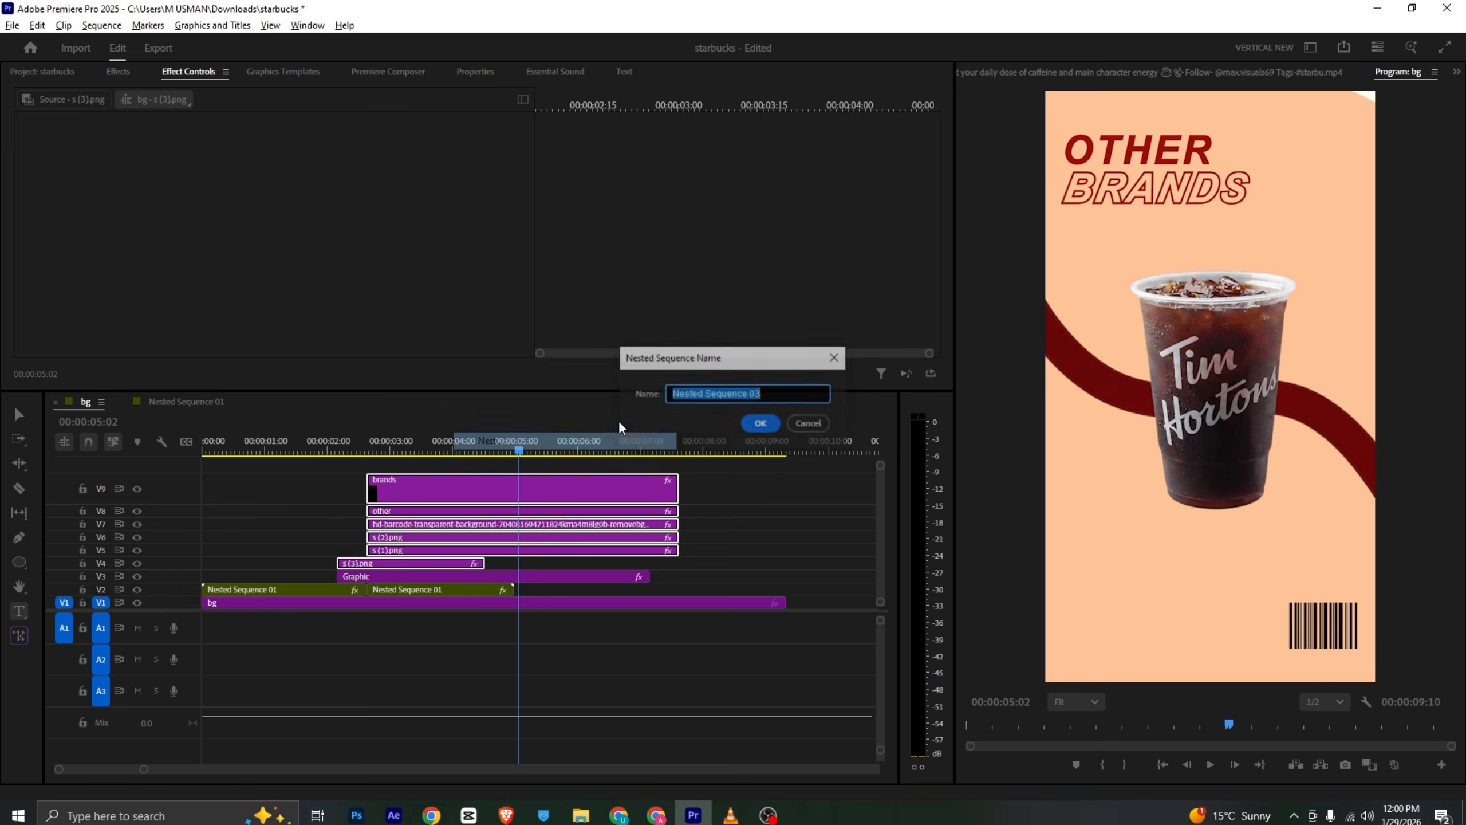
{"action": "left_click", "coordinate": [760, 423]}
{"action": "left_click", "coordinate": [481, 561]}
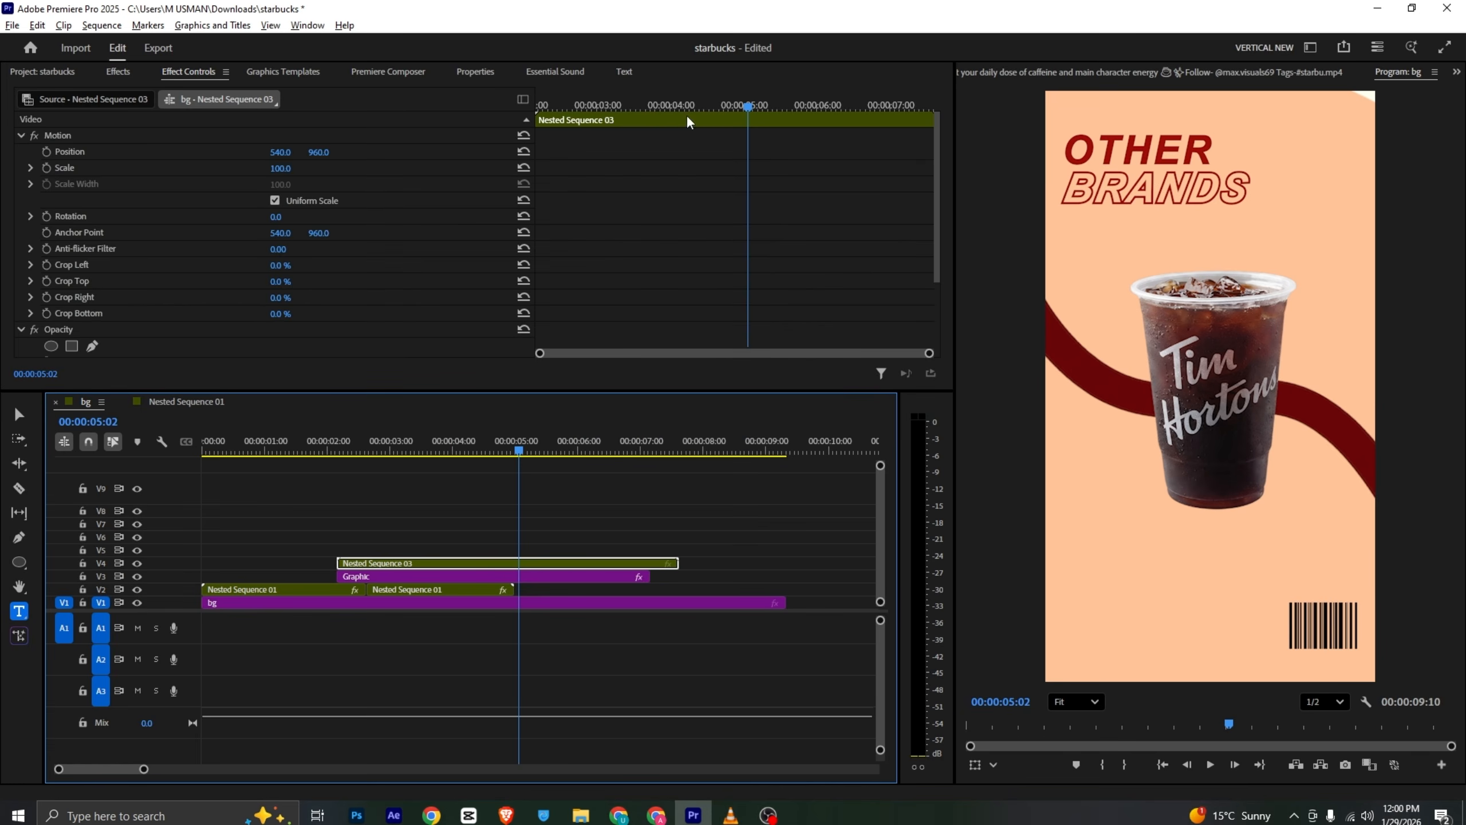
- Keyframe the new nested sequence's position and slide it to x 364 at 4:06
{"action": "mouse_move", "coordinate": [686, 115]}
{"action": "left_mouse_down"}
{"action": "mouse_move", "coordinate": [635, 111]}
{"action": "mouse_move", "coordinate": [659, 120]}
{"action": "mouse_move", "coordinate": [685, 100]}
{"action": "left_mouse_up"}
{"action": "left_click", "coordinate": [46, 152]}
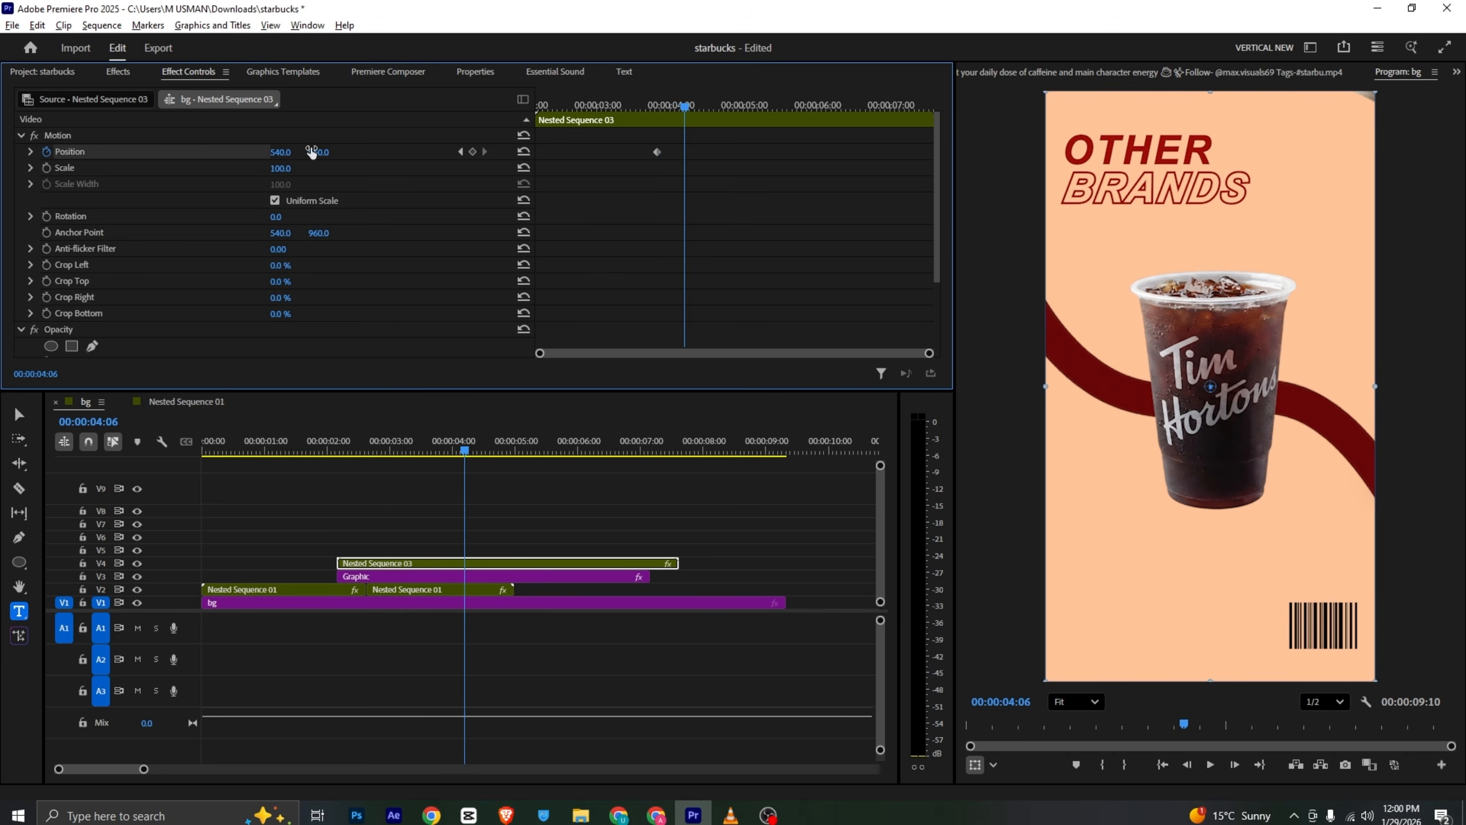
{"action": "left_click_drag", "start_coordinate": [290, 151], "coordinate": [188, 152]}
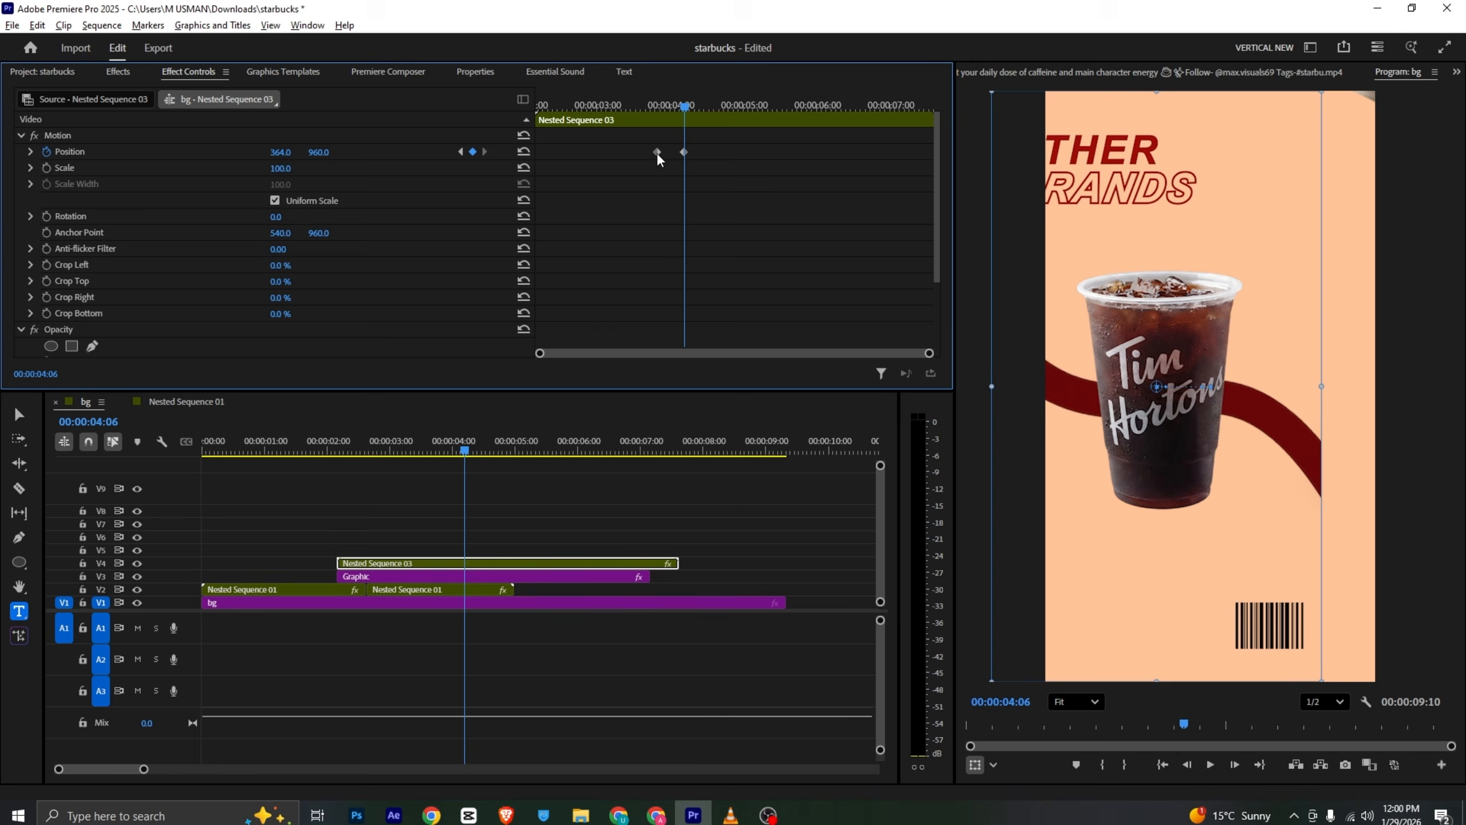
- Apply temporal easing to both position keyframes
{"action": "left_click_drag", "start_coordinate": [630, 165], "coordinate": [702, 162]}
{"action": "right_click", "coordinate": [685, 152]}
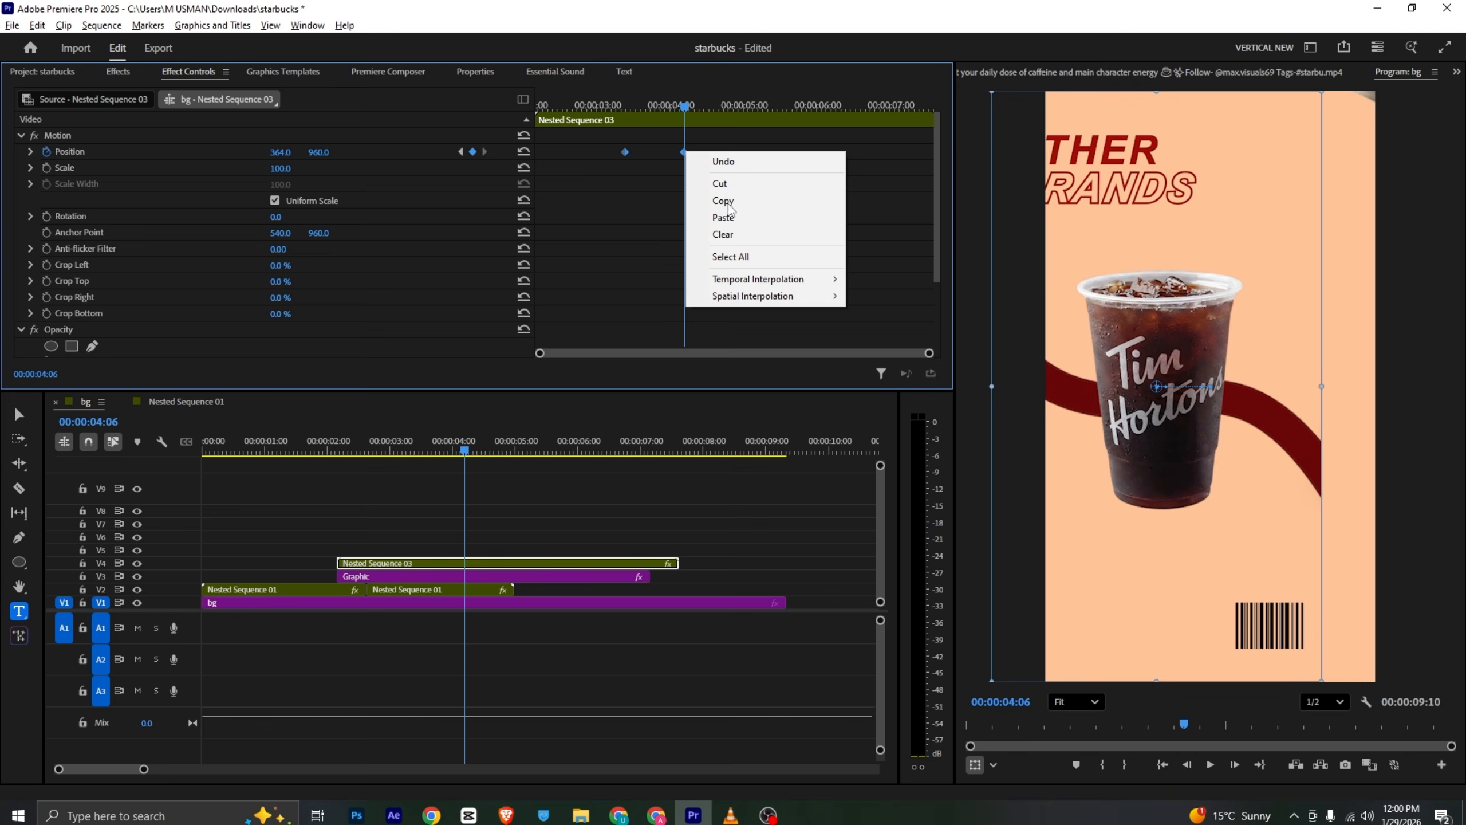
{"action": "mouse_move", "coordinate": [810, 283]}
{"action": "left_click", "coordinate": [882, 368]}
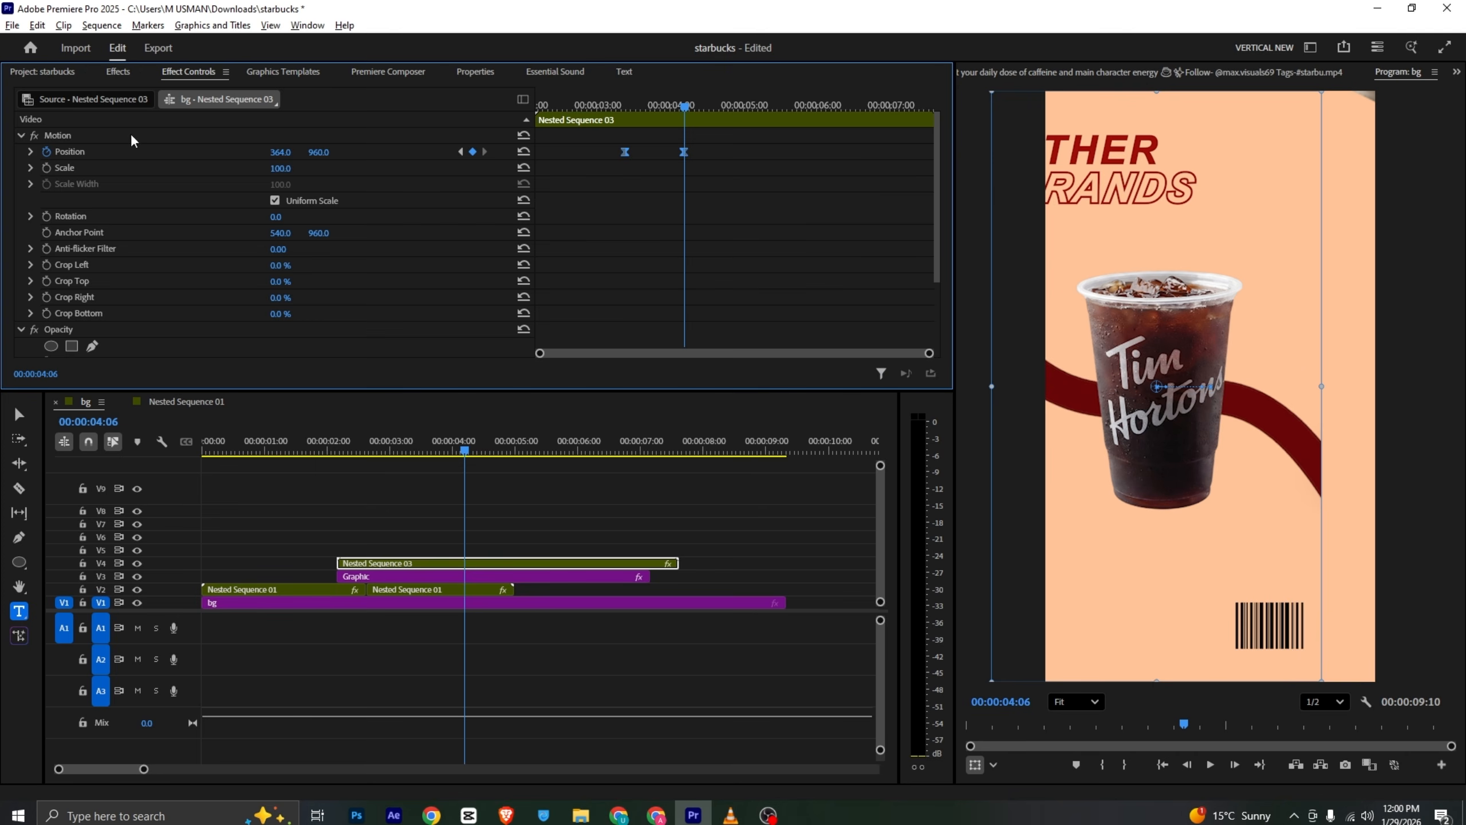
- Reshape the position velocity curve for a sharp start, then compare with the reference video
{"action": "left_click", "coordinate": [30, 151]}
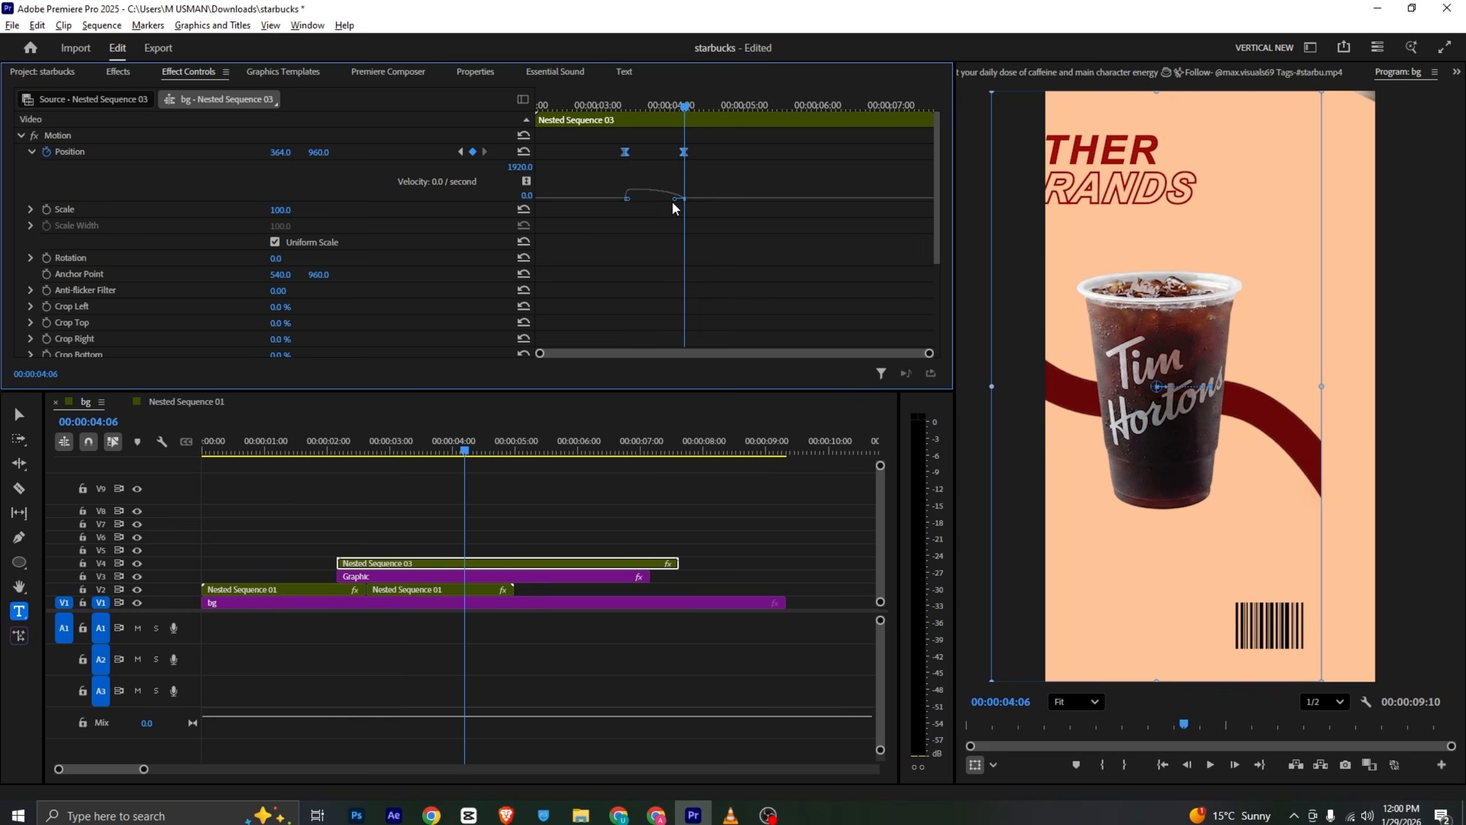
{"action": "left_click_drag", "start_coordinate": [674, 199], "coordinate": [657, 200]}
{"action": "left_click_drag", "start_coordinate": [610, 110], "coordinate": [687, 113]}
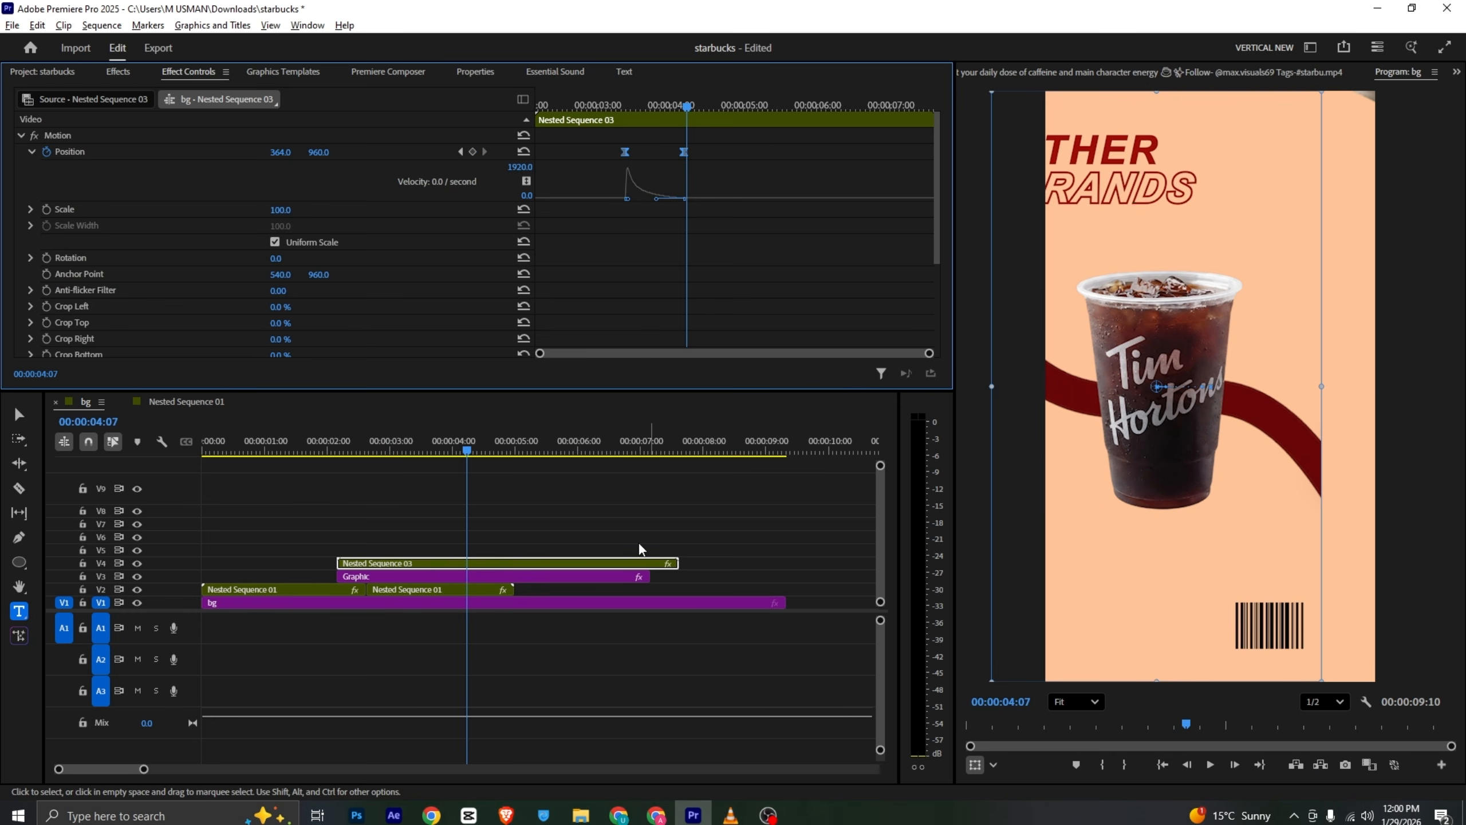
{"action": "left_click", "coordinate": [731, 815]}
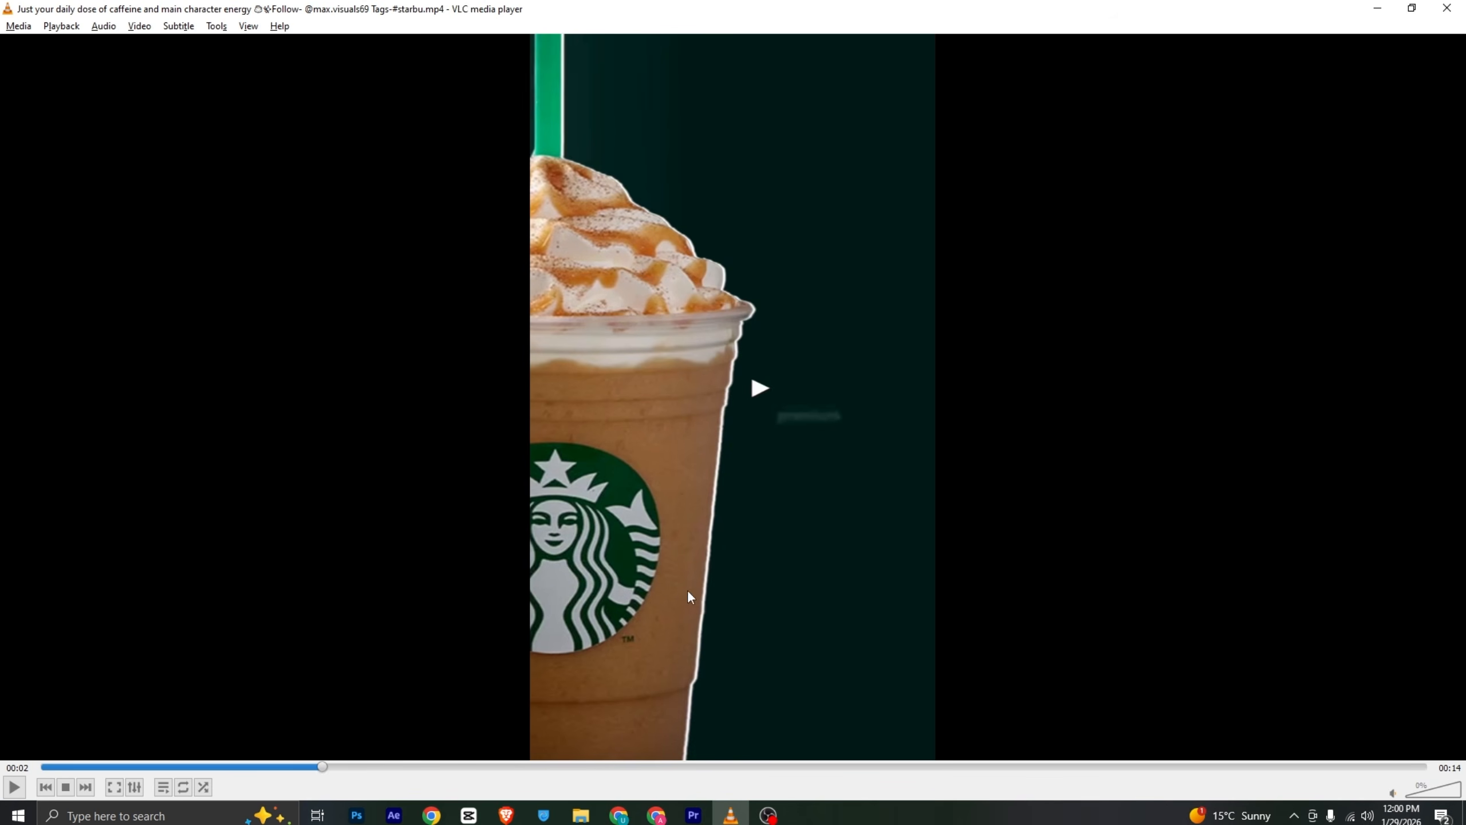
{"action": "left_click", "coordinate": [700, 809]}
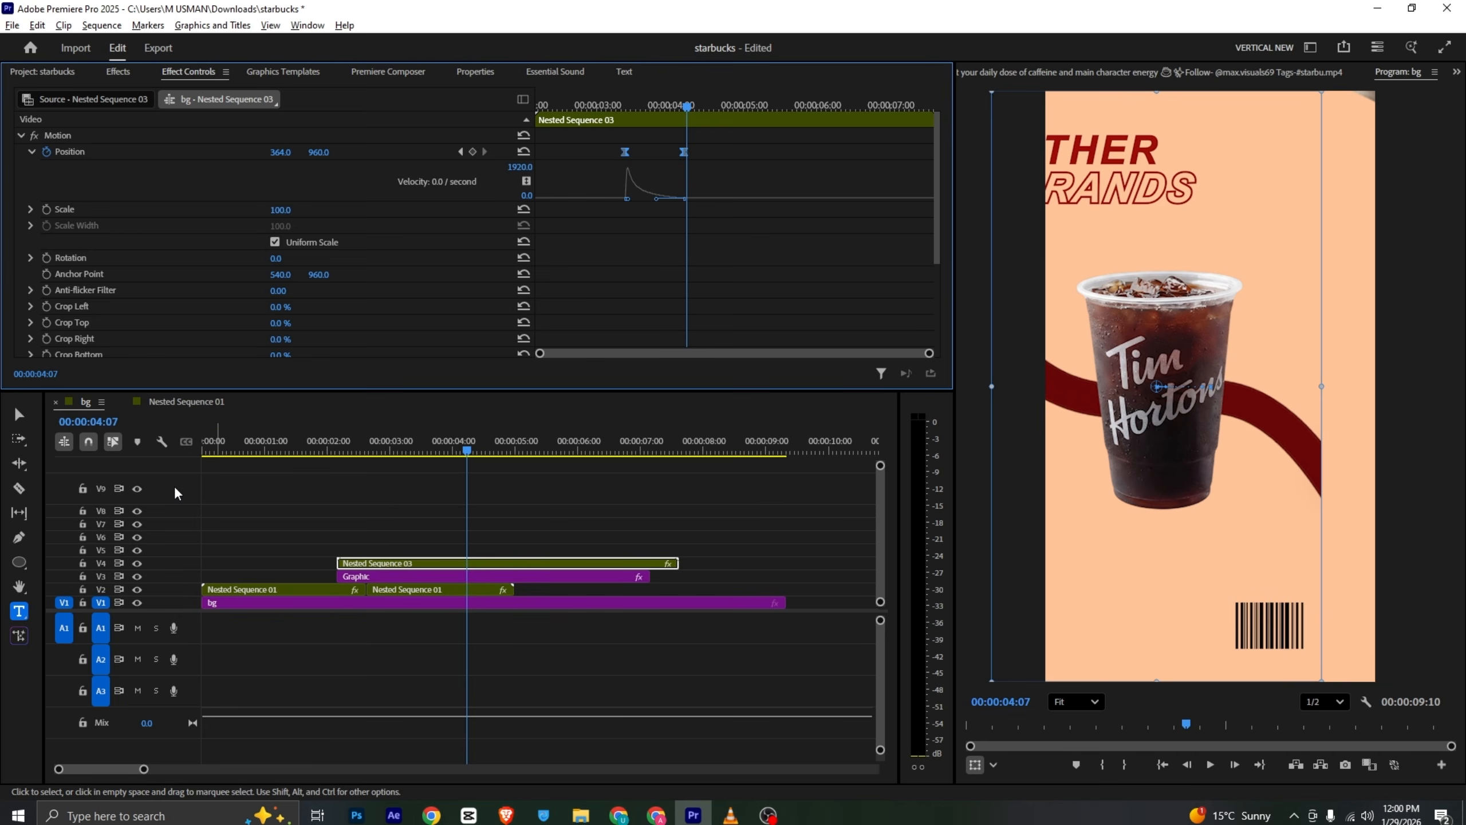
- Cut the shot's clips at 4:07 and delete all their parts after the cut
{"action": "left_click", "coordinate": [467, 577], "text": "shift"}
{"action": "key", "text": "v"}
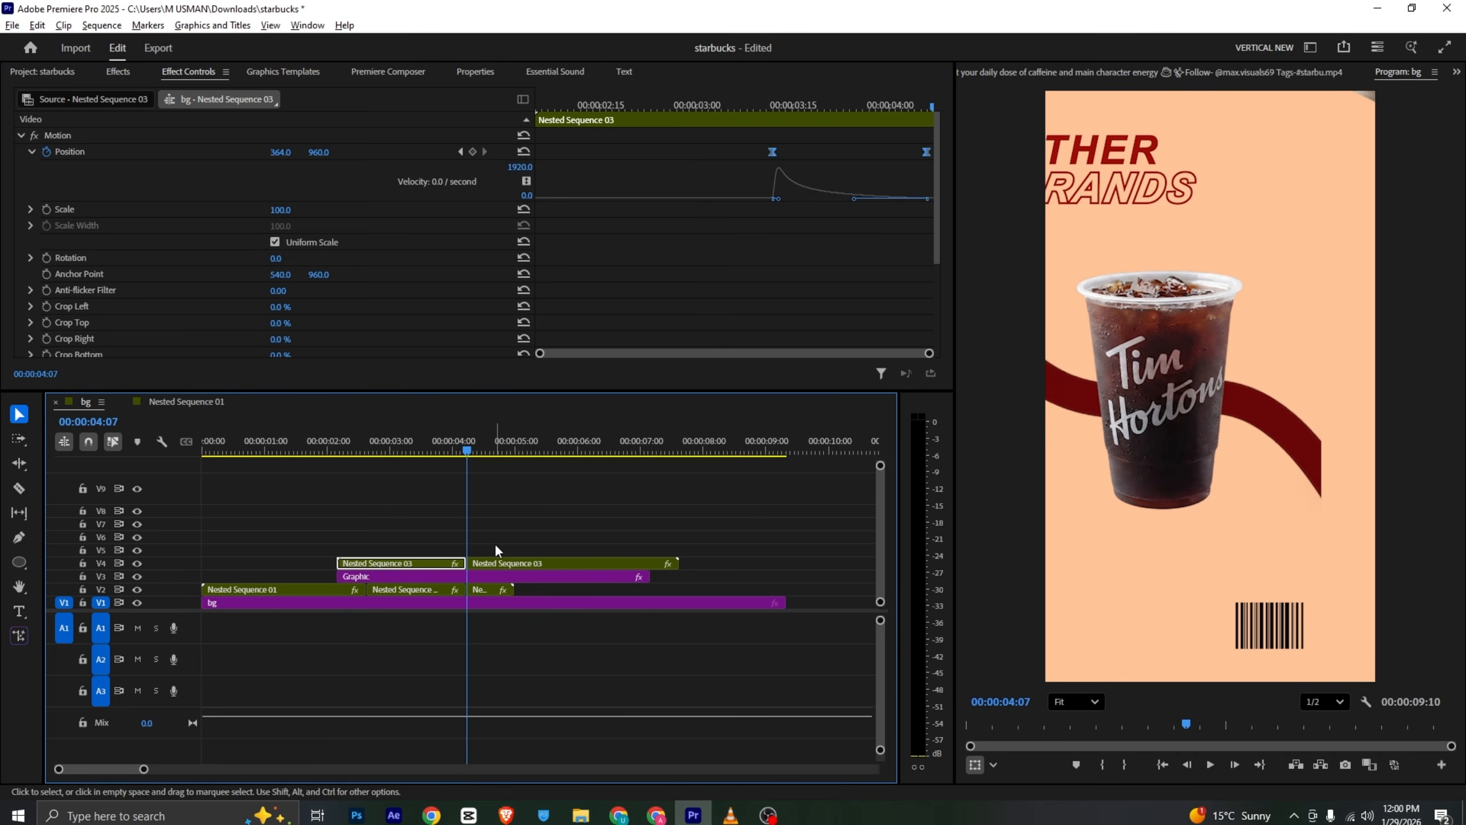
{"action": "key", "text": "c"}
{"action": "left_click", "coordinate": [468, 578]}
{"action": "key", "text": "v"}
{"action": "left_click_drag", "start_coordinate": [513, 543], "coordinate": [504, 590]}
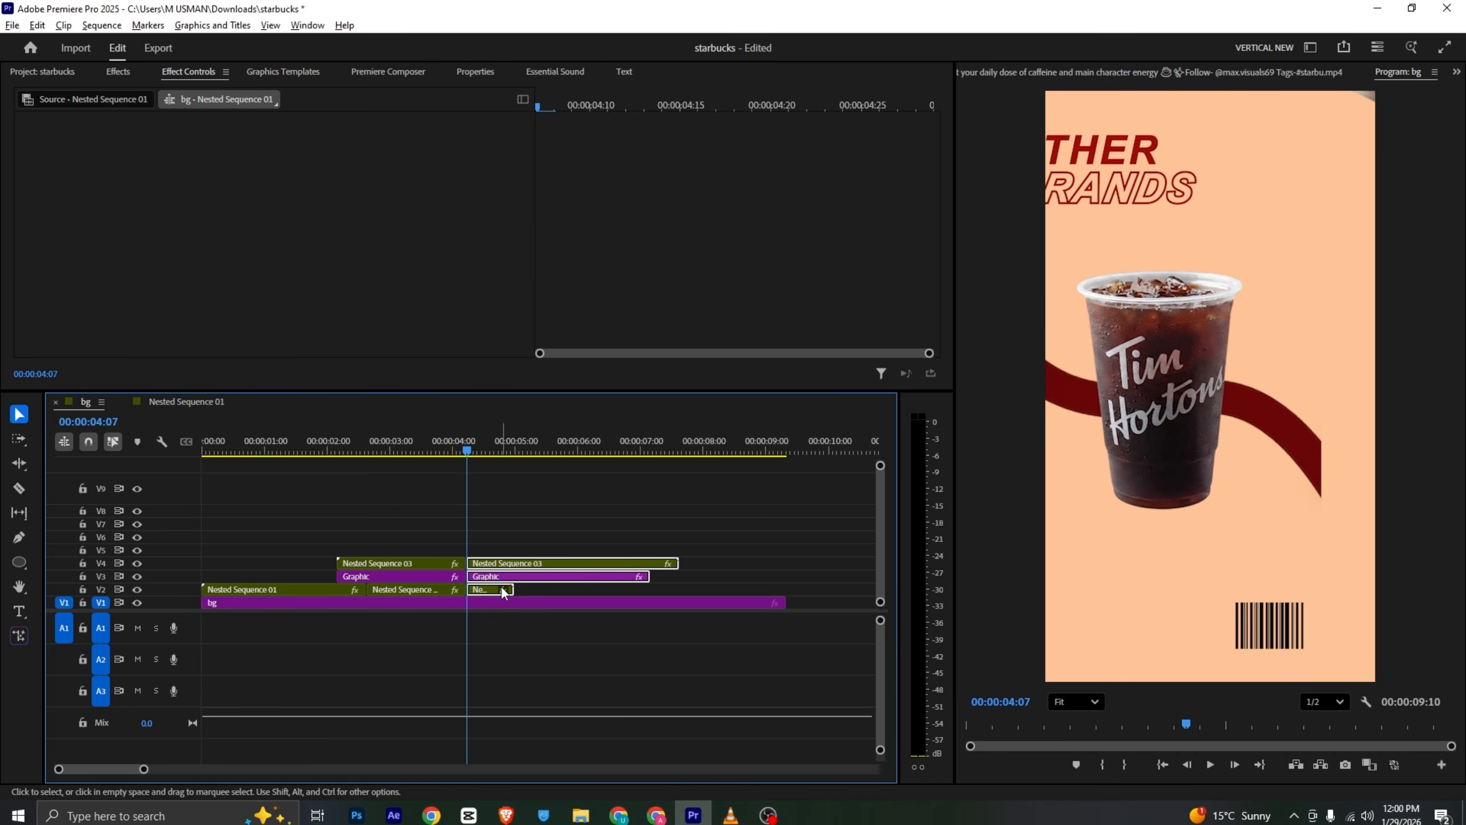
{"action": "key", "text": "Delete"}
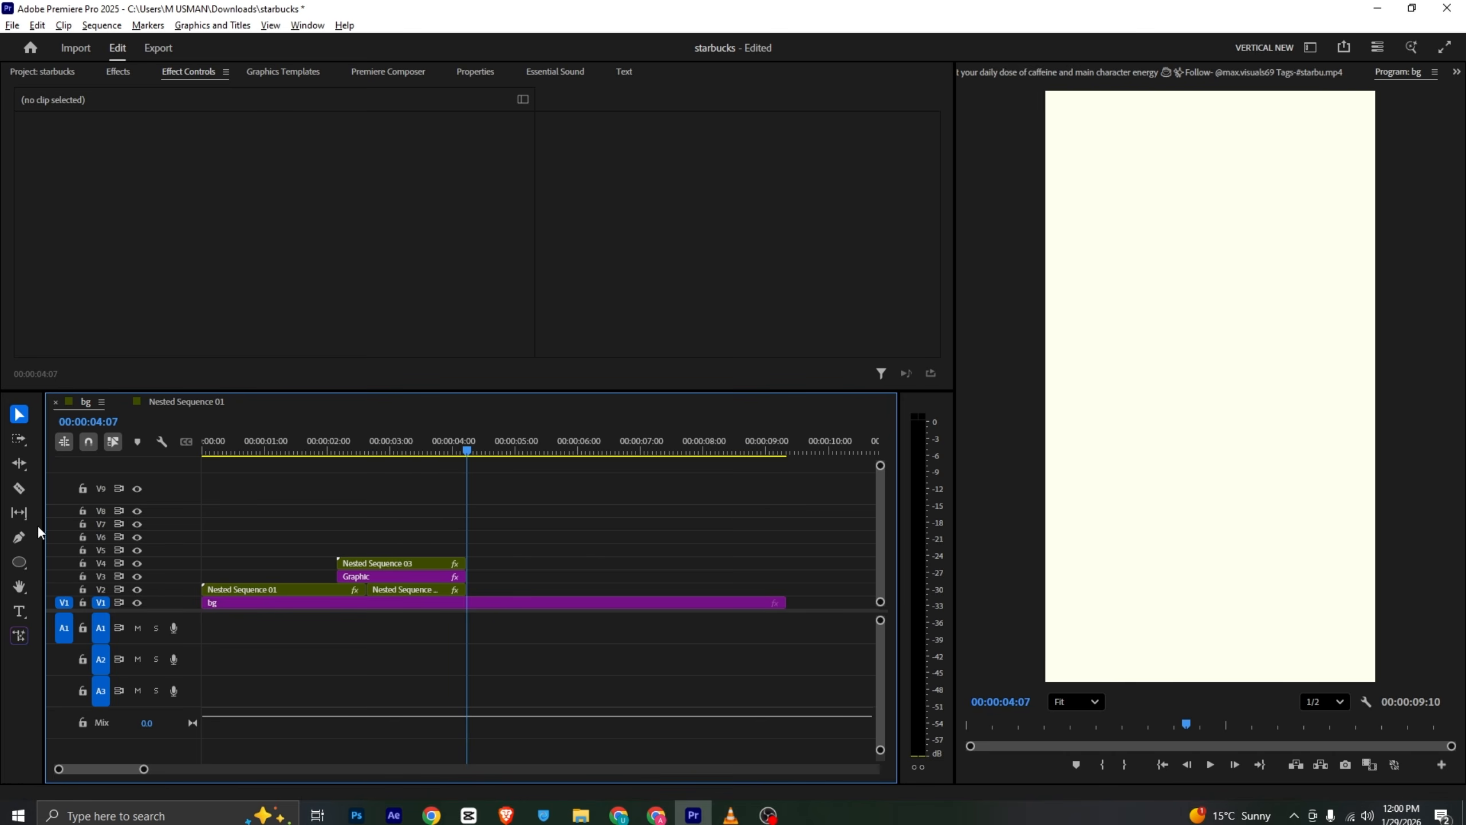
{"action": "left_click", "coordinate": [92, 73]}
{"action": "right_click", "coordinate": [454, 335]}
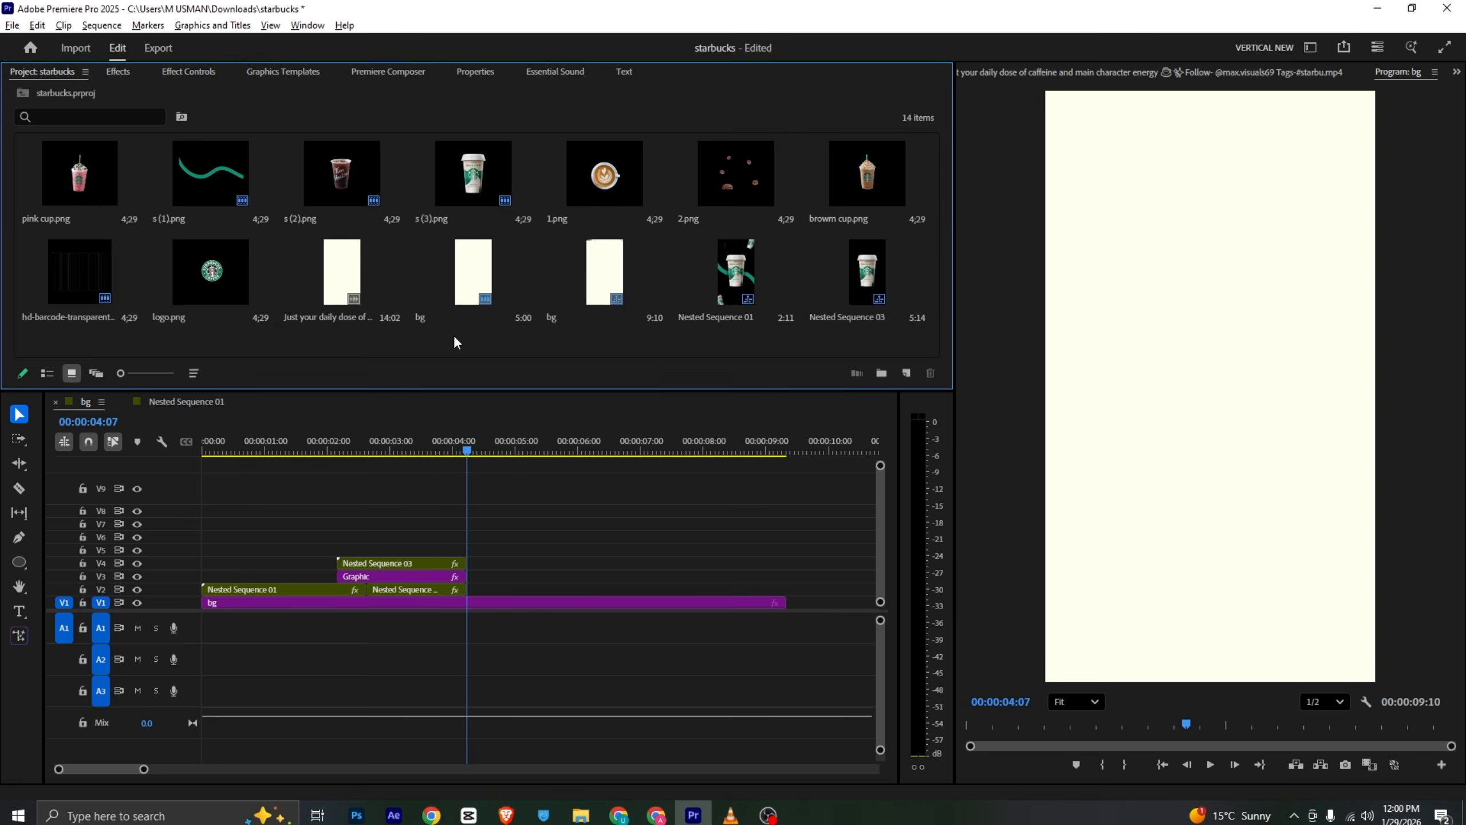
{"action": "mouse_move", "coordinate": [520, 402]}
{"action": "left_click", "coordinate": [726, 504]}
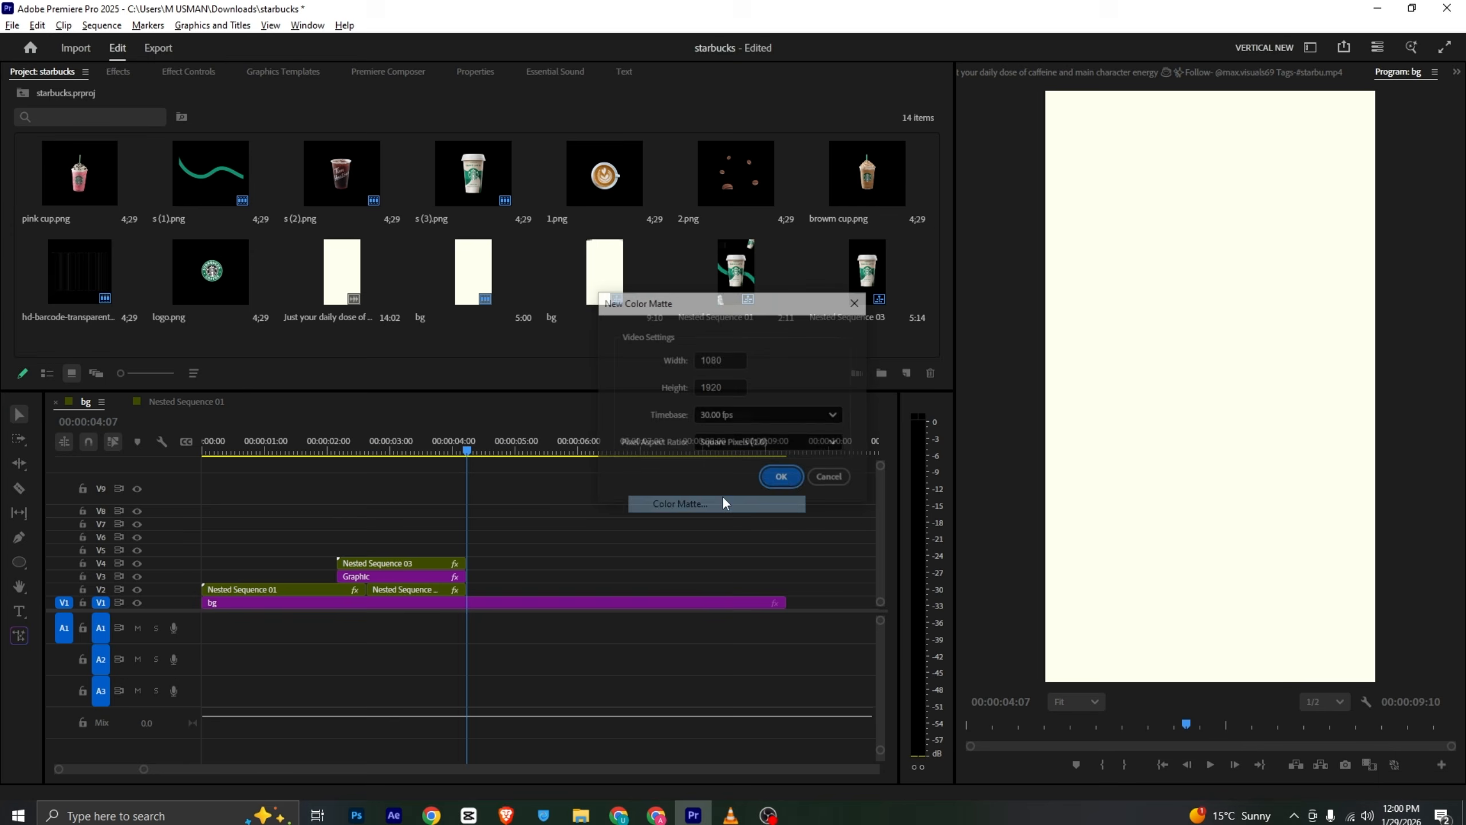
{"action": "left_click", "coordinate": [780, 480]}
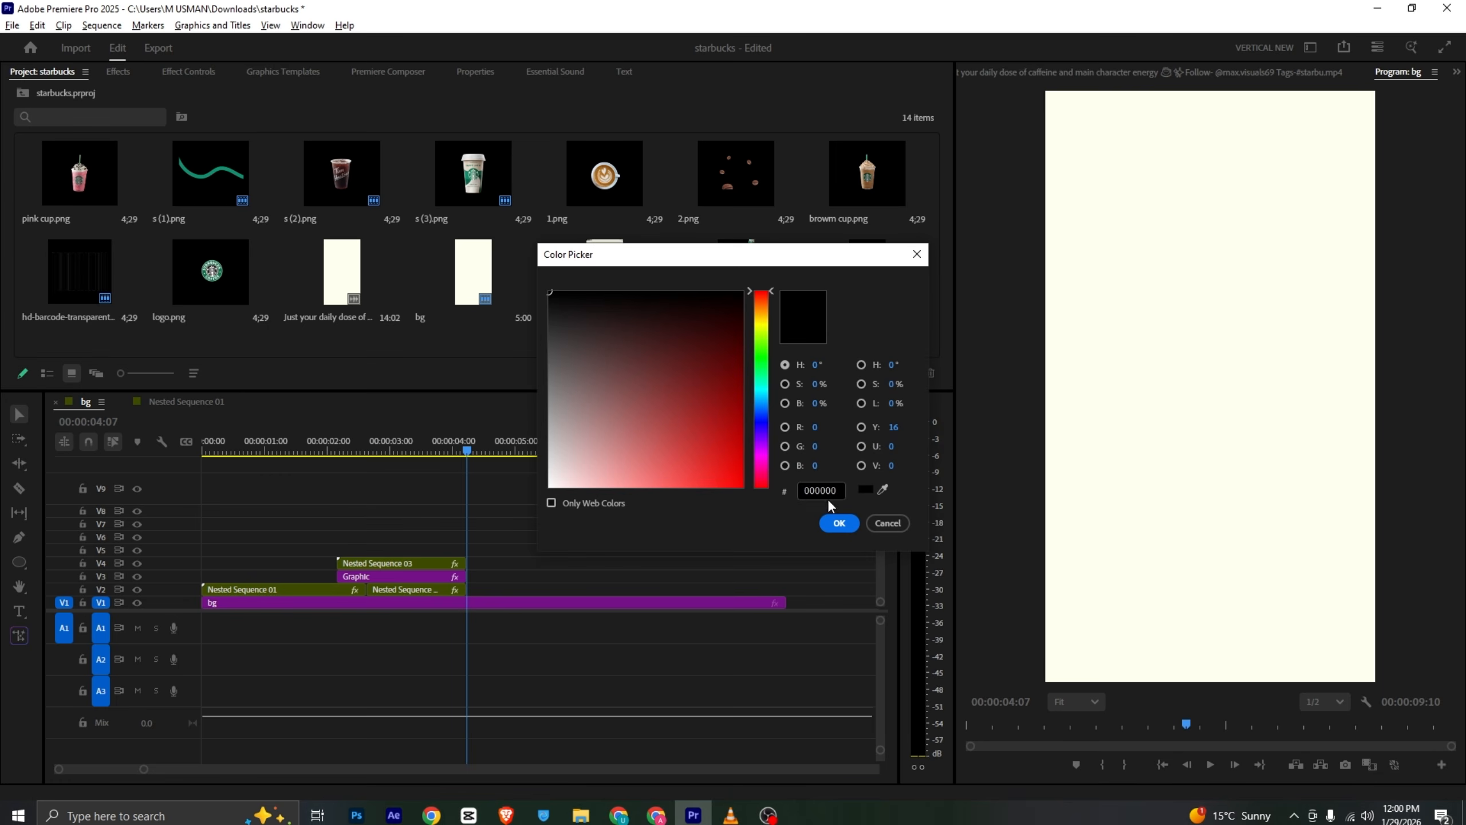
{"action": "left_click", "coordinate": [887, 523]}
- Create a color matte in dark green 011B17 sampled from the reference frame, named bg green
{"action": "left_click", "coordinate": [1129, 70]}
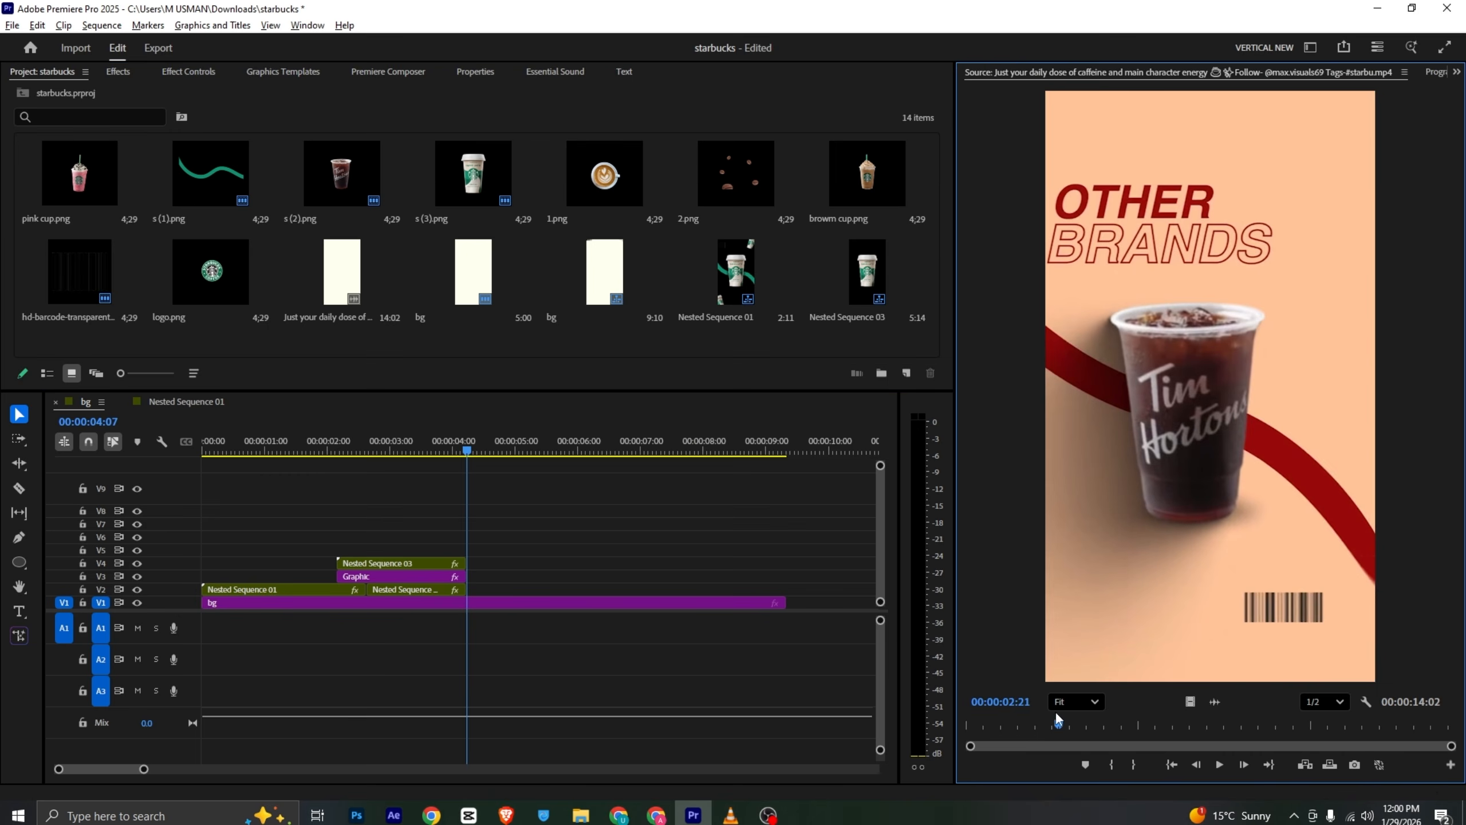
{"action": "left_click_drag", "start_coordinate": [1057, 719], "coordinate": [1080, 726]}
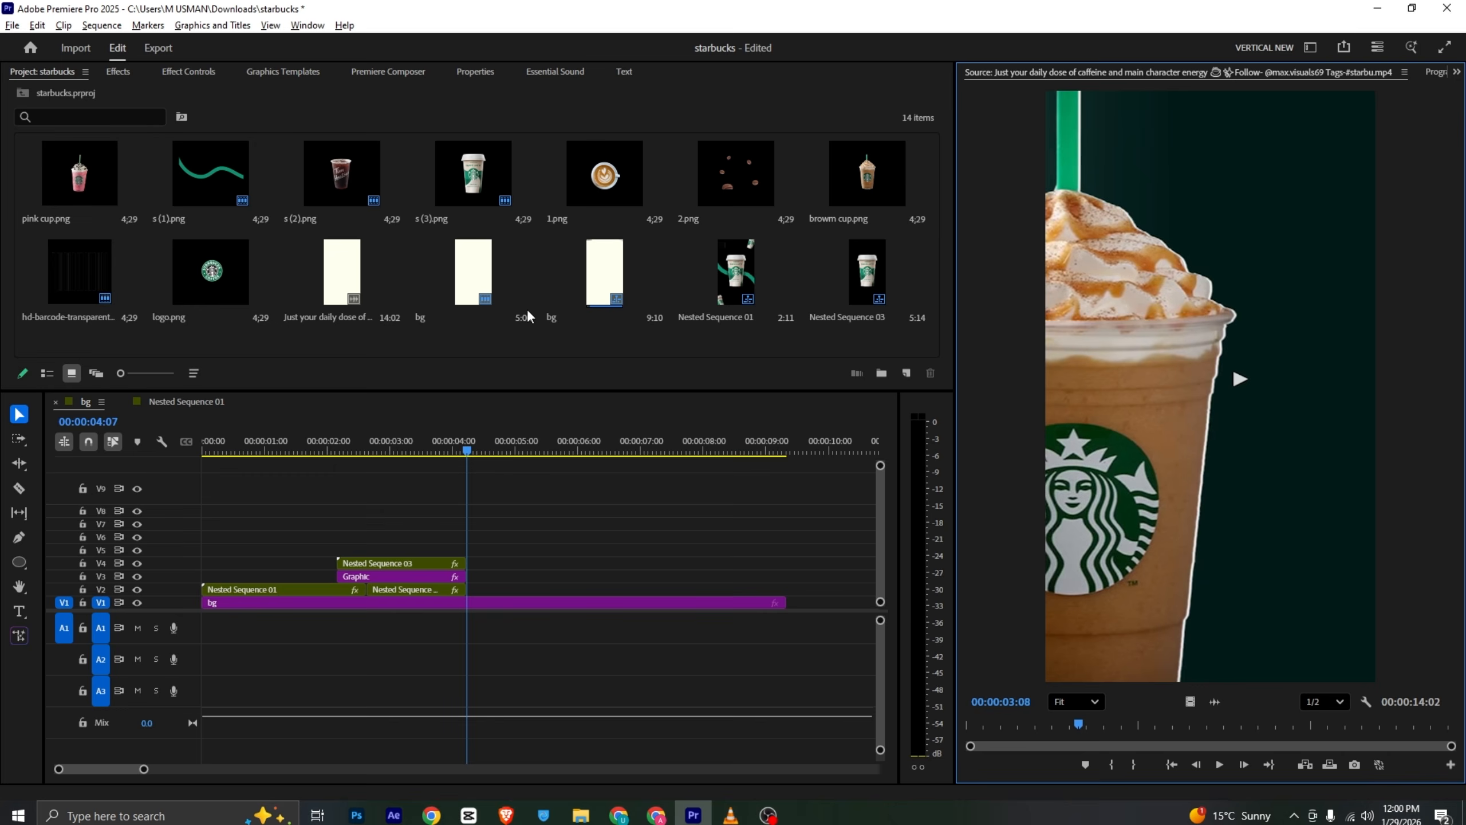
{"action": "right_click", "coordinate": [514, 333]}
{"action": "mouse_move", "coordinate": [701, 398]}
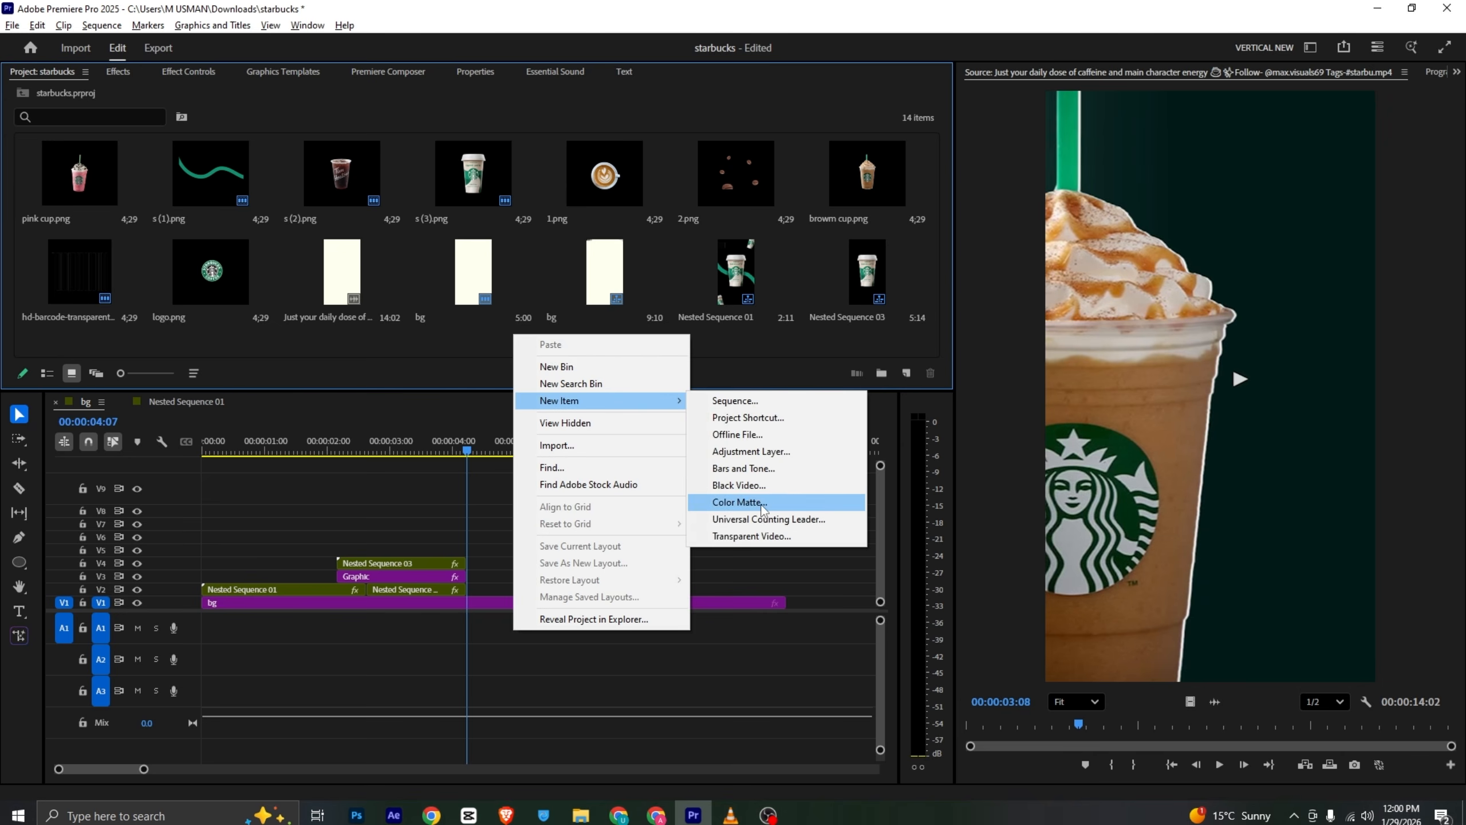
{"action": "left_click", "coordinate": [740, 502]}
{"action": "left_click", "coordinate": [781, 480]}
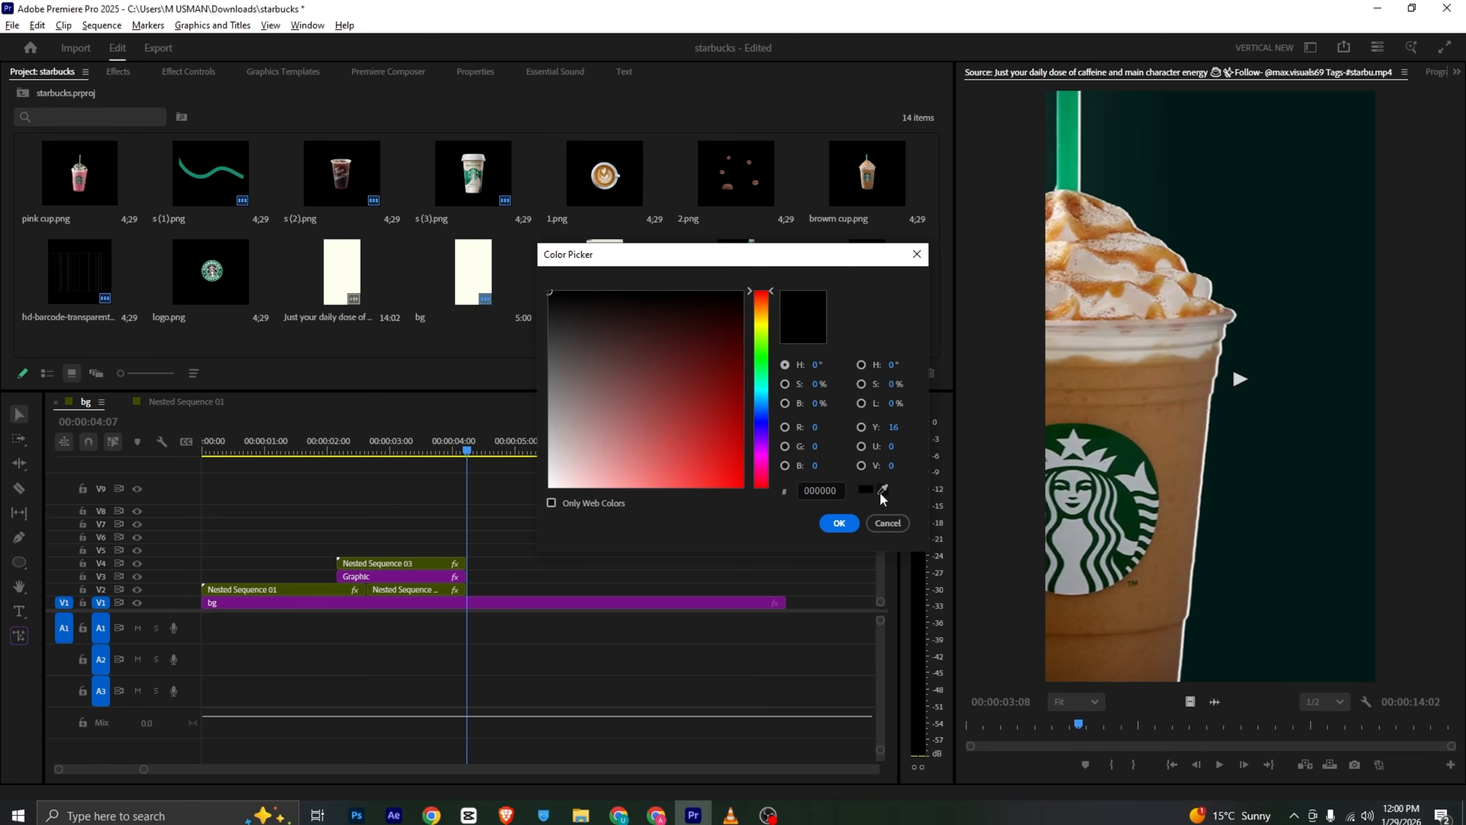
{"action": "left_click", "coordinate": [883, 491]}
{"action": "left_click", "coordinate": [1241, 228]}
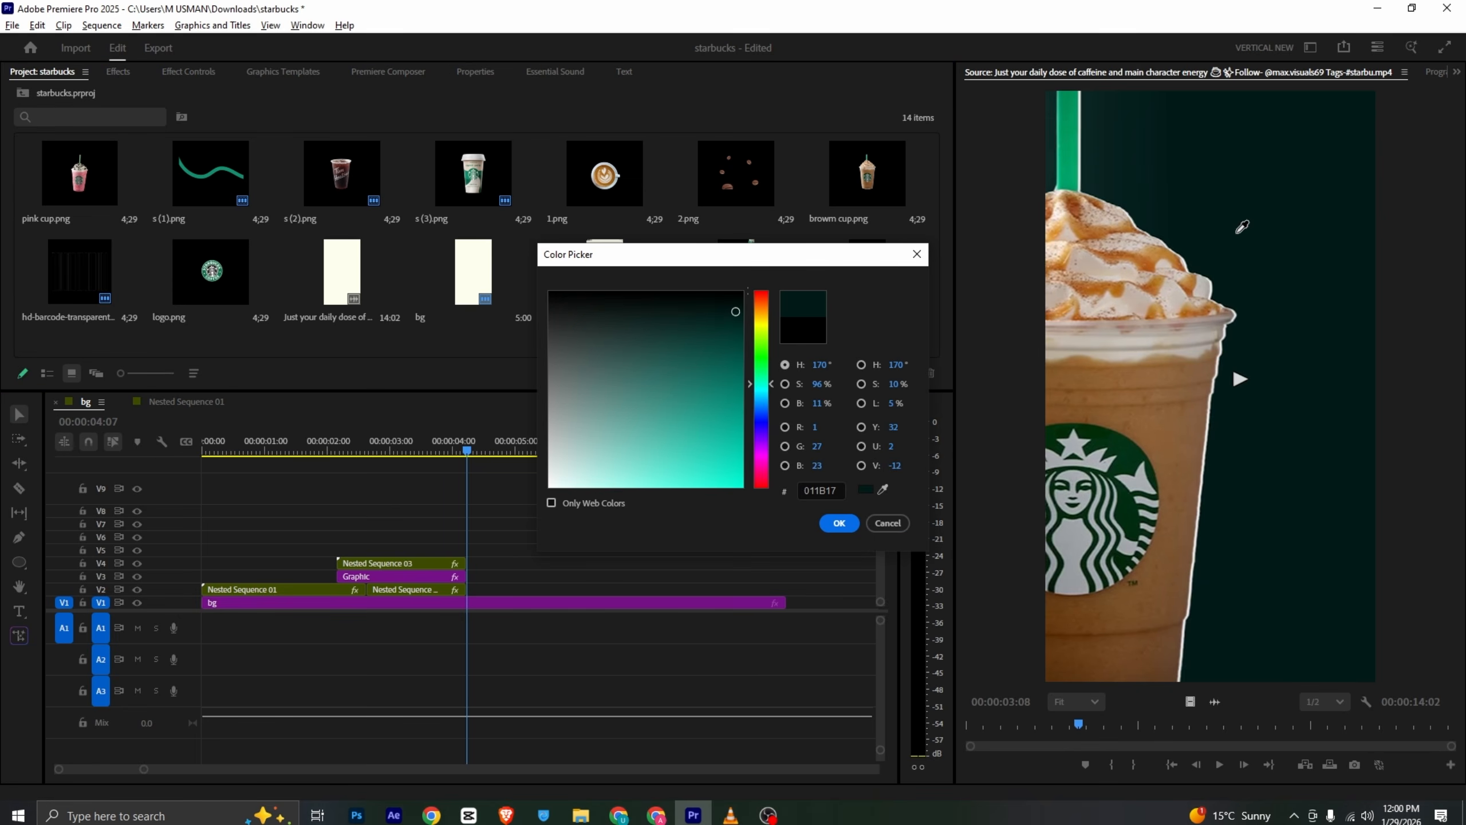
{"action": "left_click", "coordinate": [840, 523]}
{"action": "type", "text": "b"}
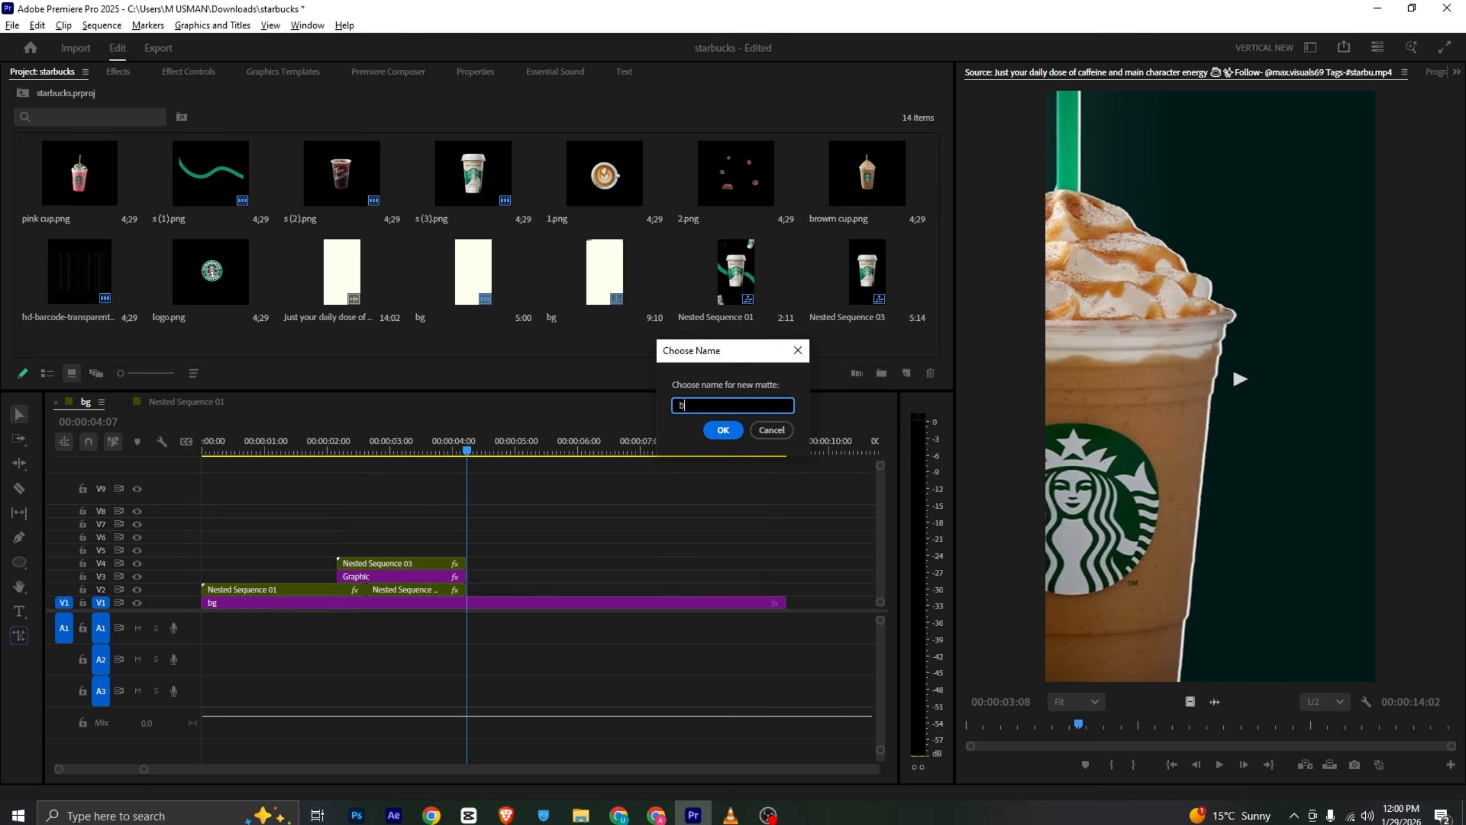
{"action": "type", "text": "g green"}
{"action": "left_click", "coordinate": [723, 430]}
- Place the bg green matte on V2 starting at 4:07
{"action": "left_click_drag", "start_coordinate": [218, 429], "coordinate": [490, 596]}
{"action": "left_click", "coordinate": [1421, 74]}
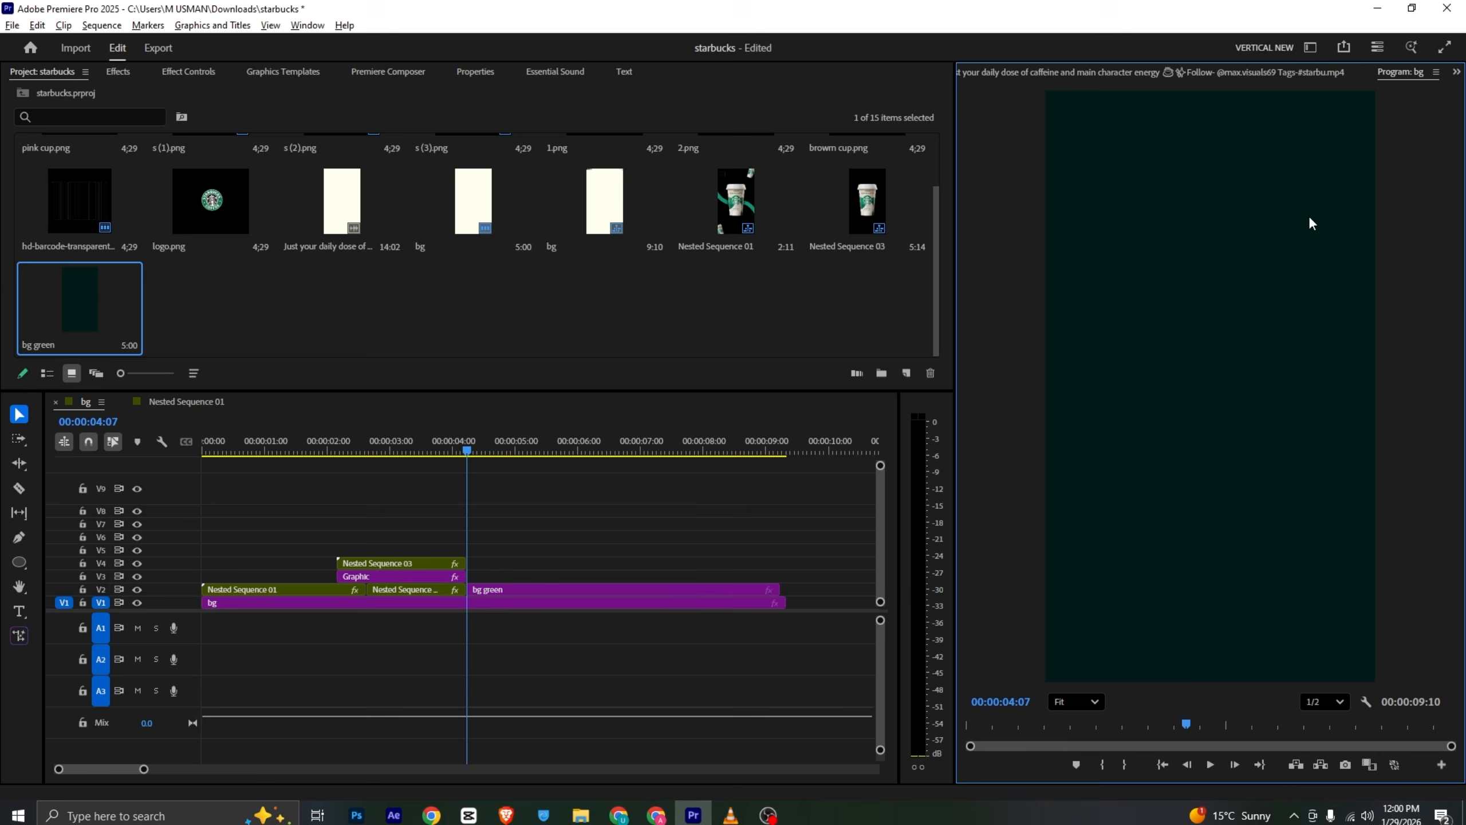
{"action": "scroll", "coordinate": [525, 326], "scroll_direction": "up", "scroll_amount": 2}
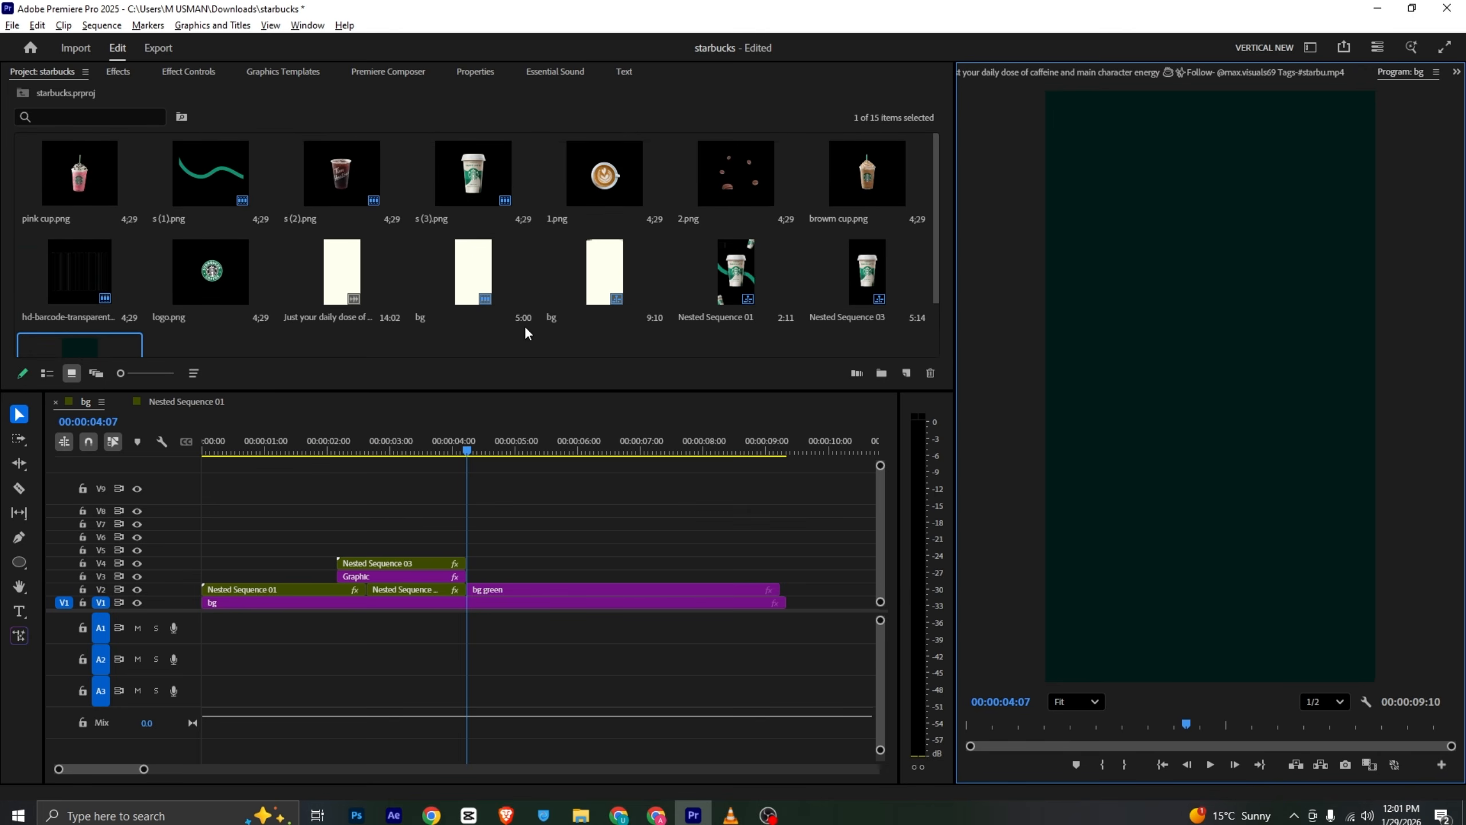
- Place brown cup.png on V3 at 4:07, scale it to 493% and shift it so the cup fills the frame's left side
{"action": "left_click", "coordinate": [875, 165]}
{"action": "left_click_drag", "start_coordinate": [786, 317], "coordinate": [489, 585]}
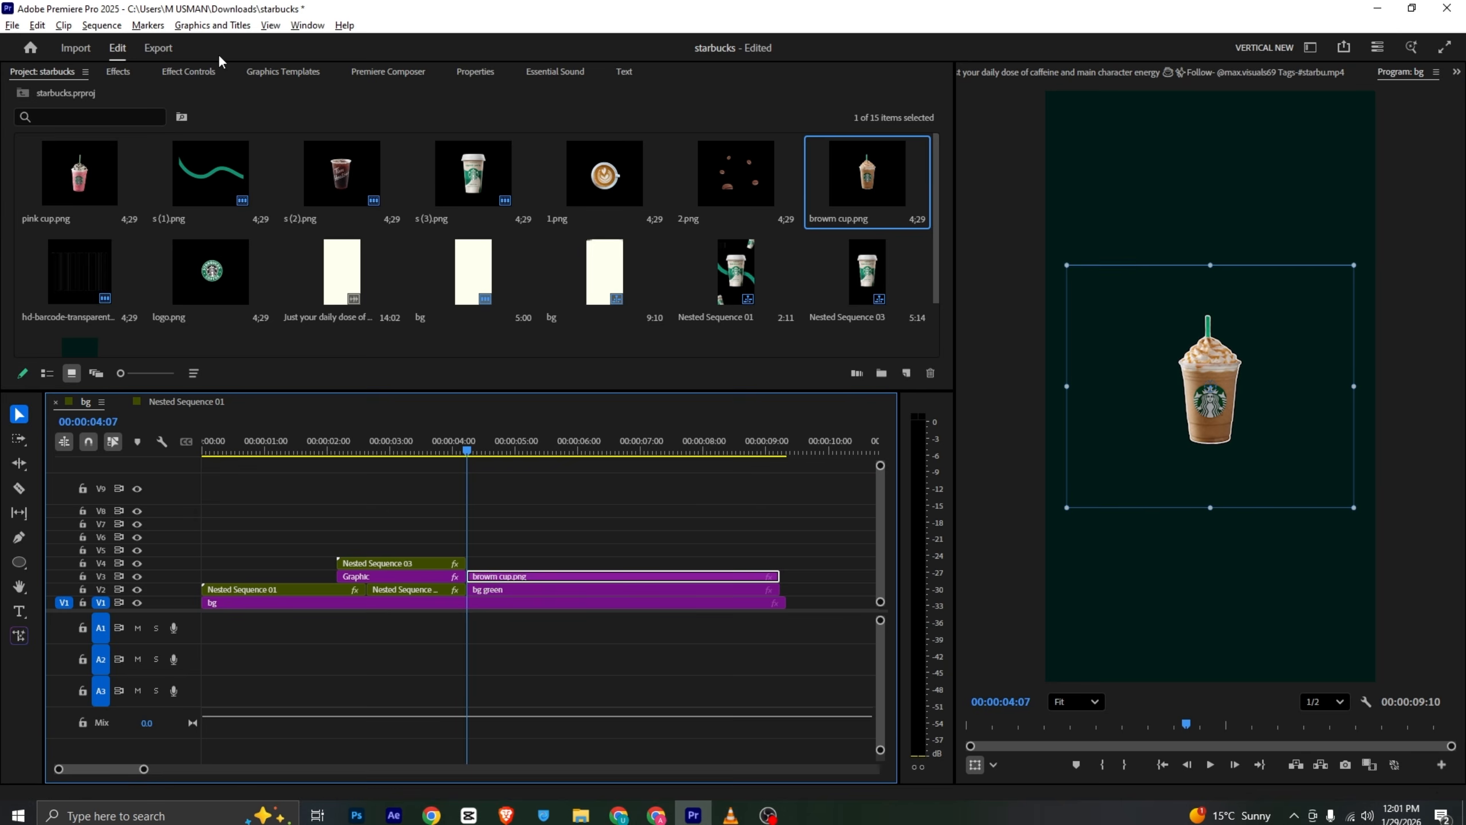
{"action": "left_click", "coordinate": [203, 71]}
{"action": "left_click_drag", "start_coordinate": [292, 173], "coordinate": [703, 262]}
{"action": "left_click_drag", "start_coordinate": [1153, 373], "coordinate": [1060, 410]}
{"action": "left_click_drag", "start_coordinate": [281, 168], "coordinate": [341, 168]}
{"action": "left_click_drag", "start_coordinate": [1211, 475], "coordinate": [1172, 461]}
- Compare the cup's framing against the reference video around the 2-second mark
{"action": "key", "text": "alt+Tab"}
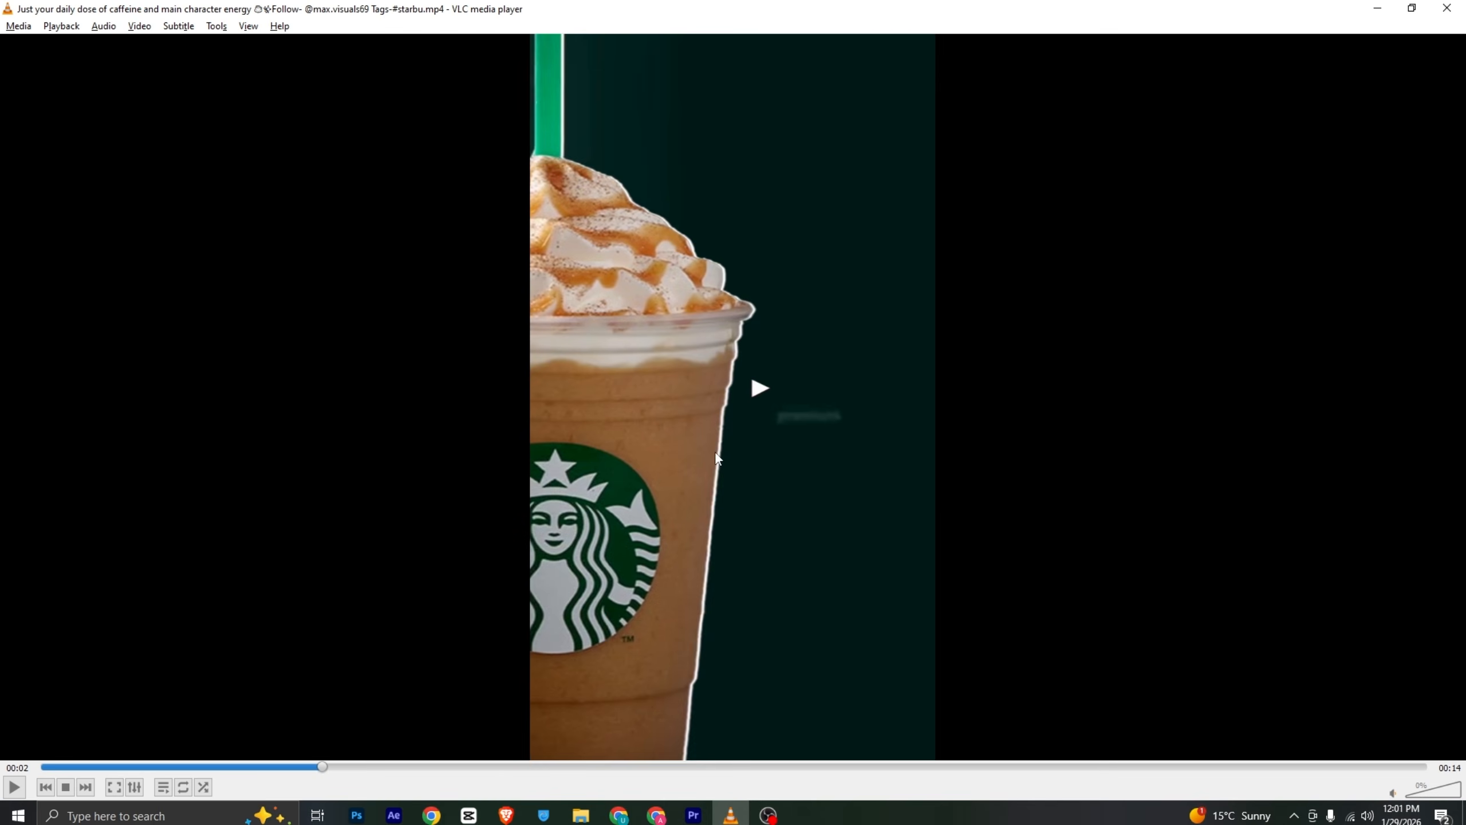
{"action": "left_click_drag", "start_coordinate": [308, 772], "coordinate": [344, 767]}
{"action": "left_click", "coordinate": [693, 815]}
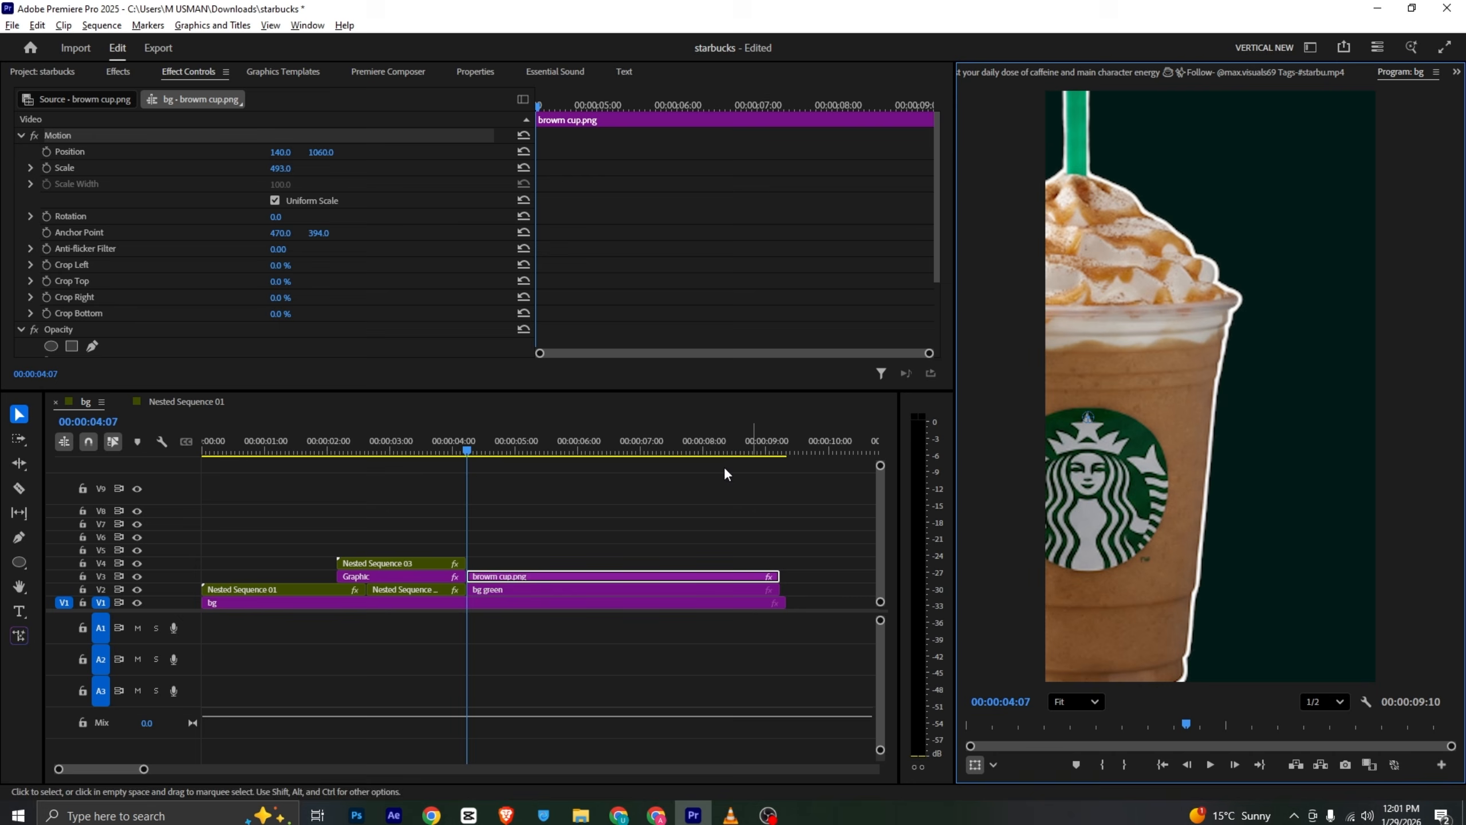
- Keyframe the cup's horizontal Position so it slides from about 366 at 4:07 to 140 near 5:21, and preview it
{"action": "left_click", "coordinate": [47, 151]}
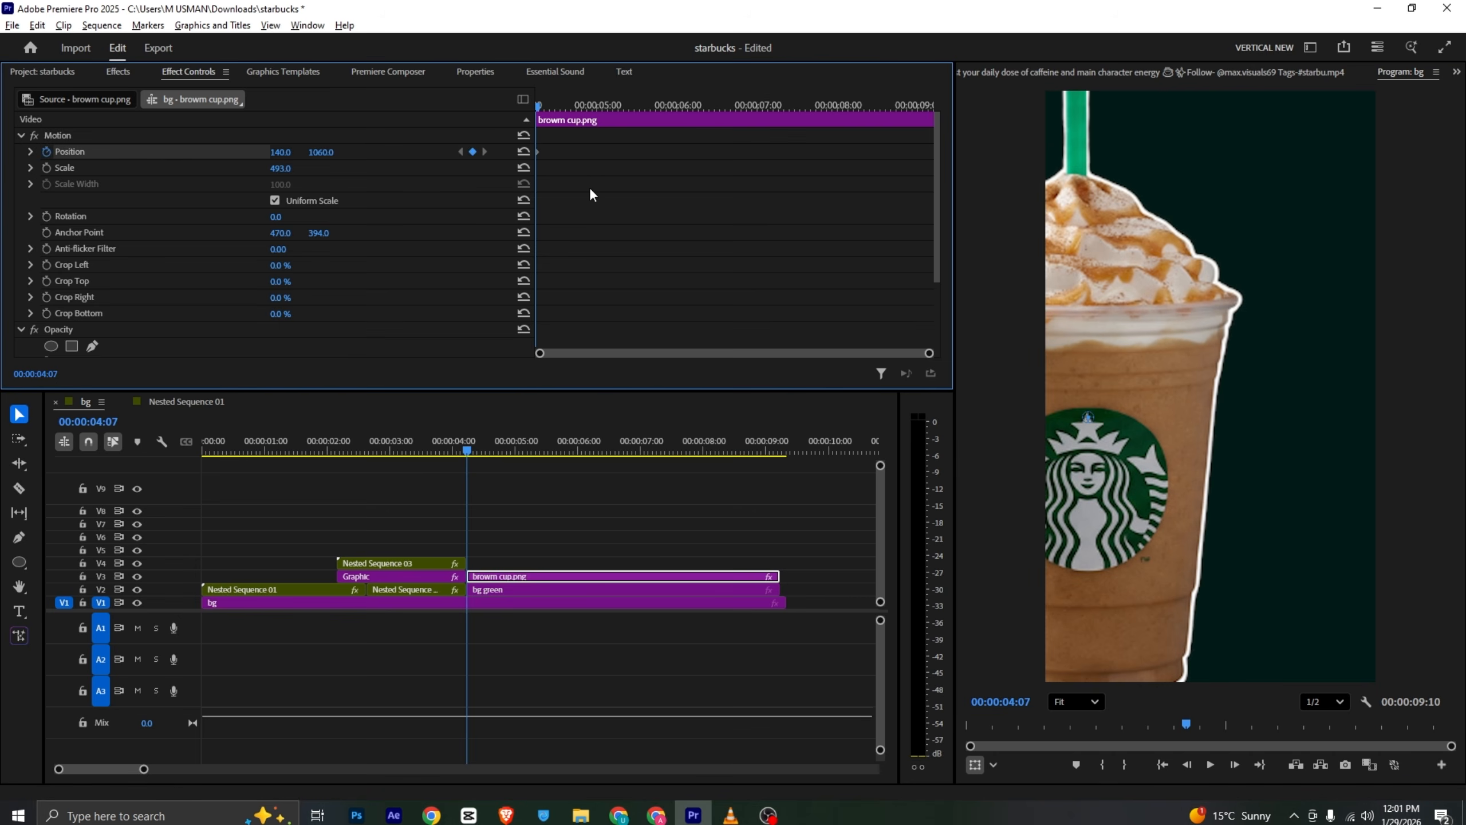
{"action": "left_click_drag", "start_coordinate": [541, 157], "coordinate": [655, 184]}
{"action": "left_click_drag", "start_coordinate": [281, 152], "coordinate": [391, 152]}
{"action": "key", "text": "space"}
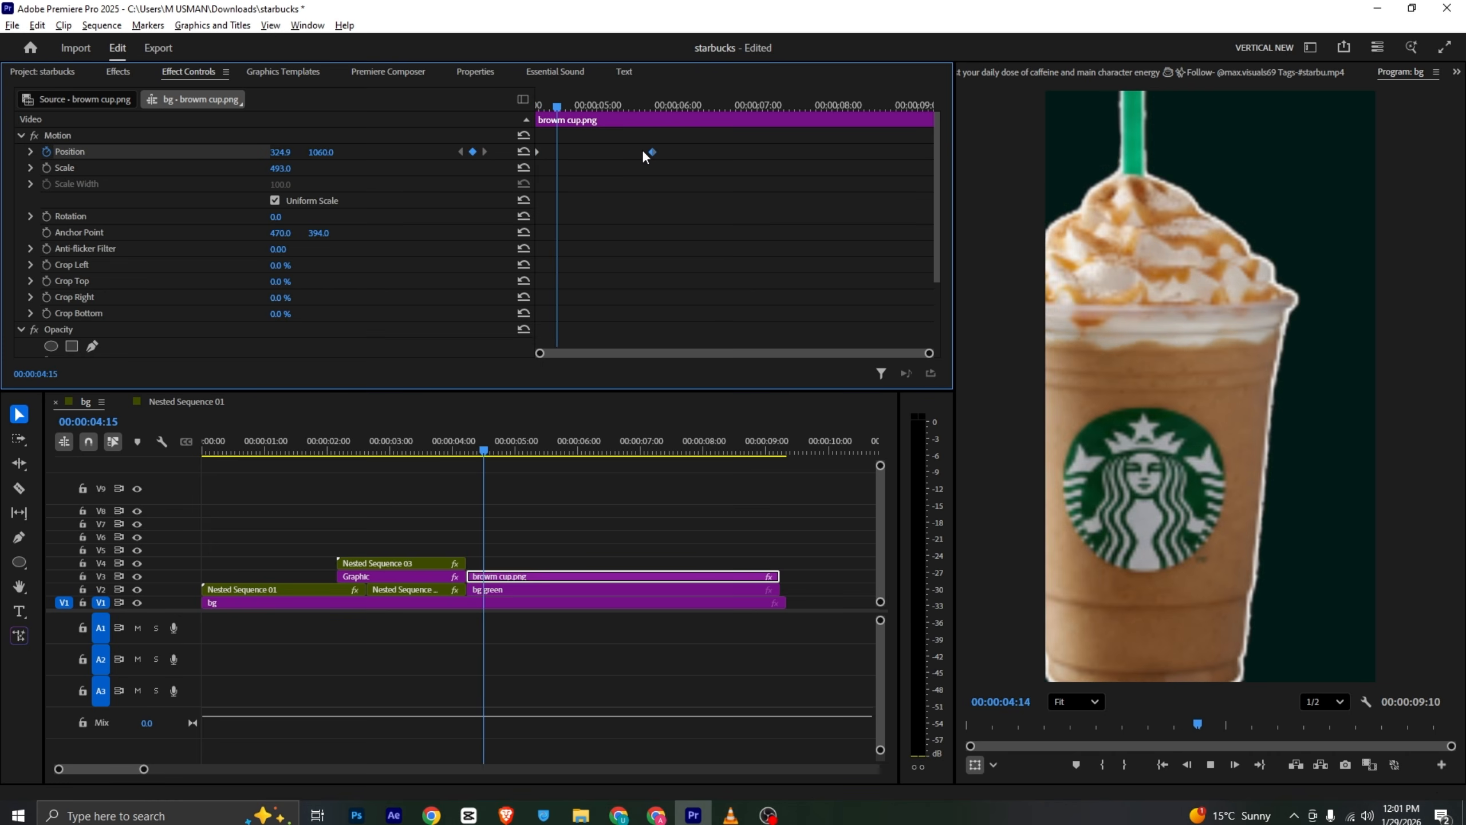
{"action": "key", "text": "space"}
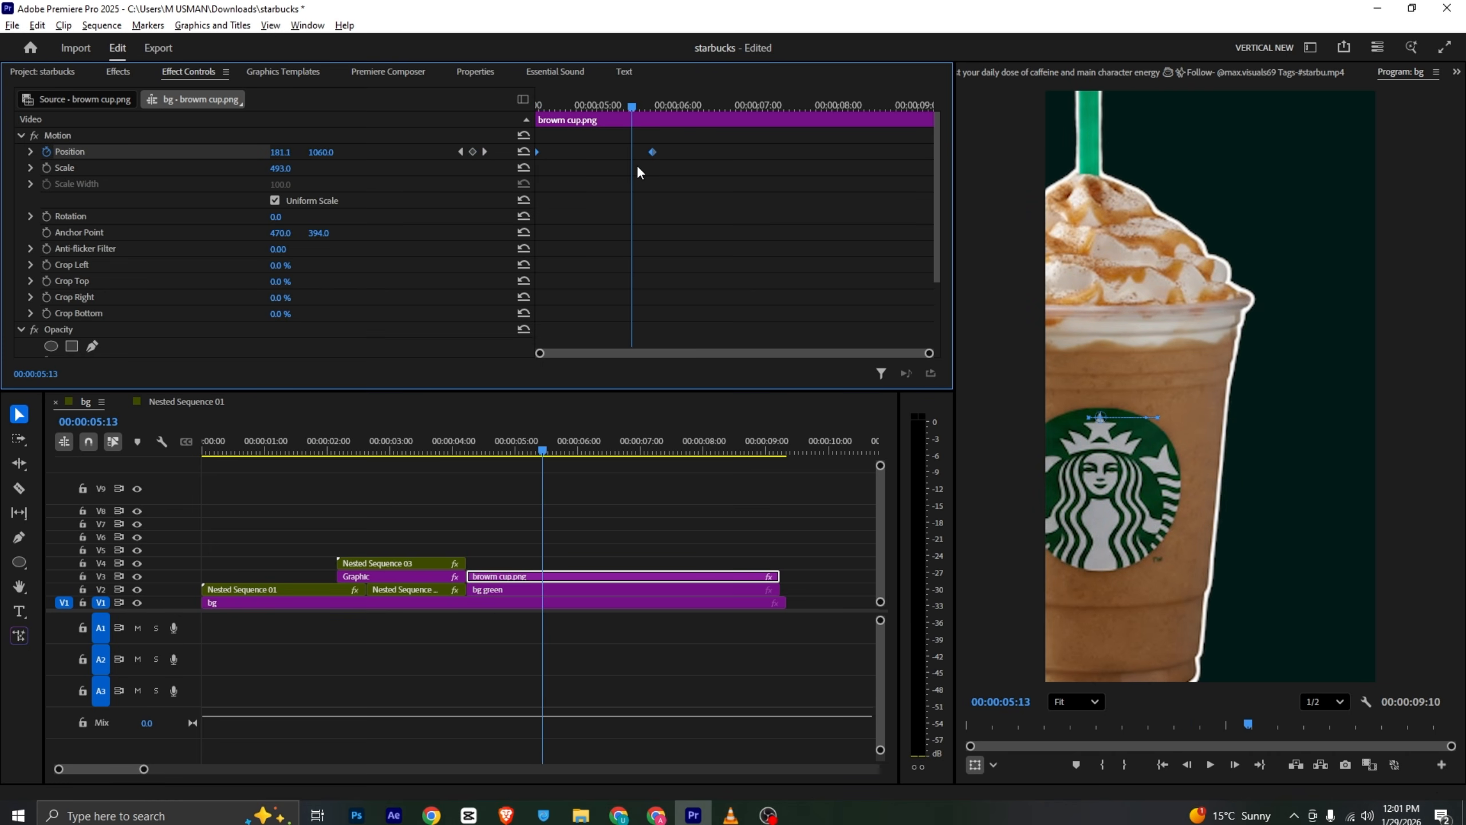
- Apply easing to the cup's end Position keyframe and open its velocity graph to pull the handle
{"action": "right_click", "coordinate": [652, 152]}
{"action": "mouse_move", "coordinate": [736, 279]}
{"action": "left_click", "coordinate": [843, 389]}
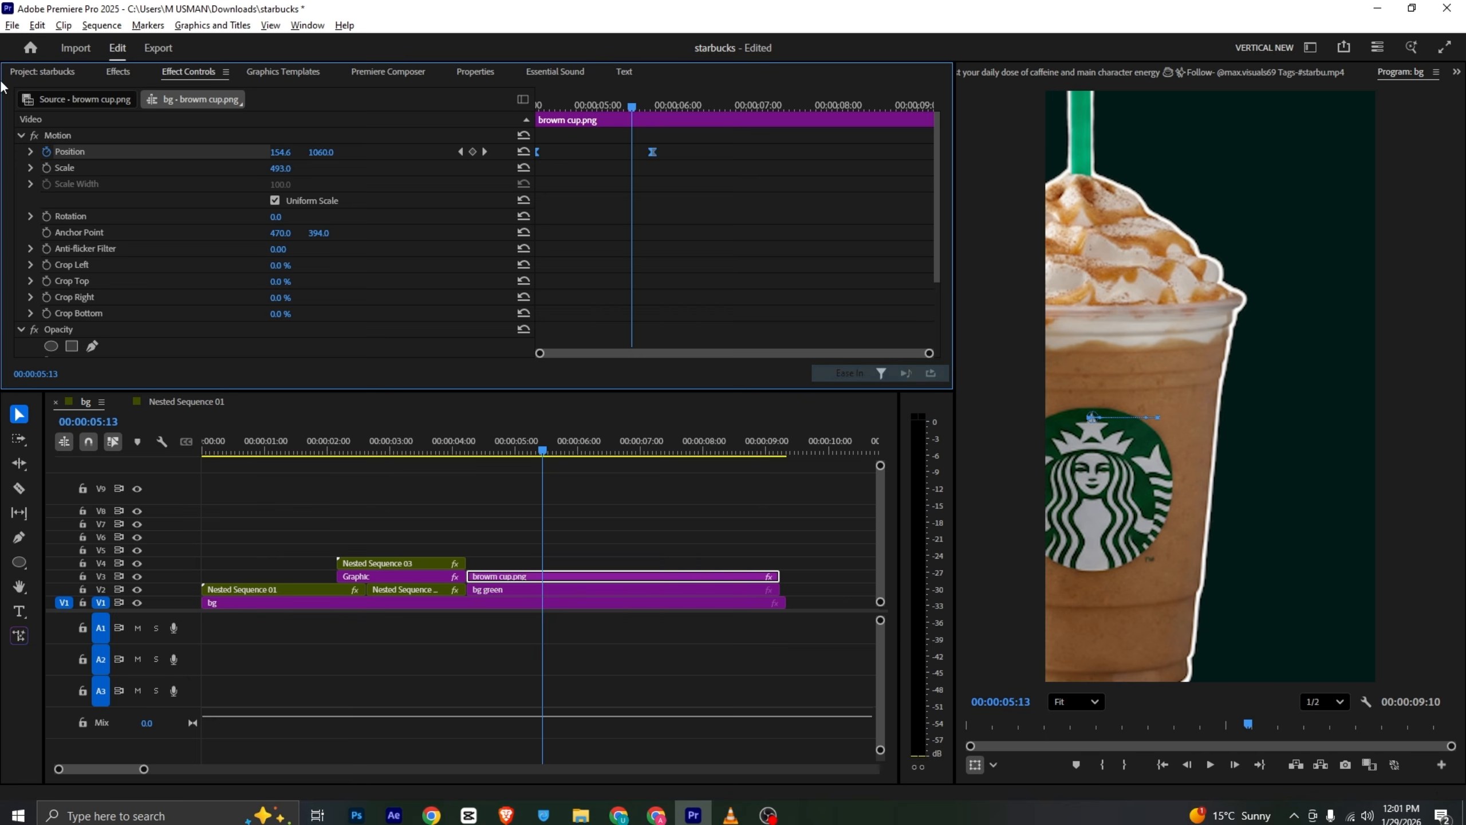
{"action": "left_click", "coordinate": [30, 151]}
{"action": "left_click_drag", "start_coordinate": [546, 200], "coordinate": [599, 201]}
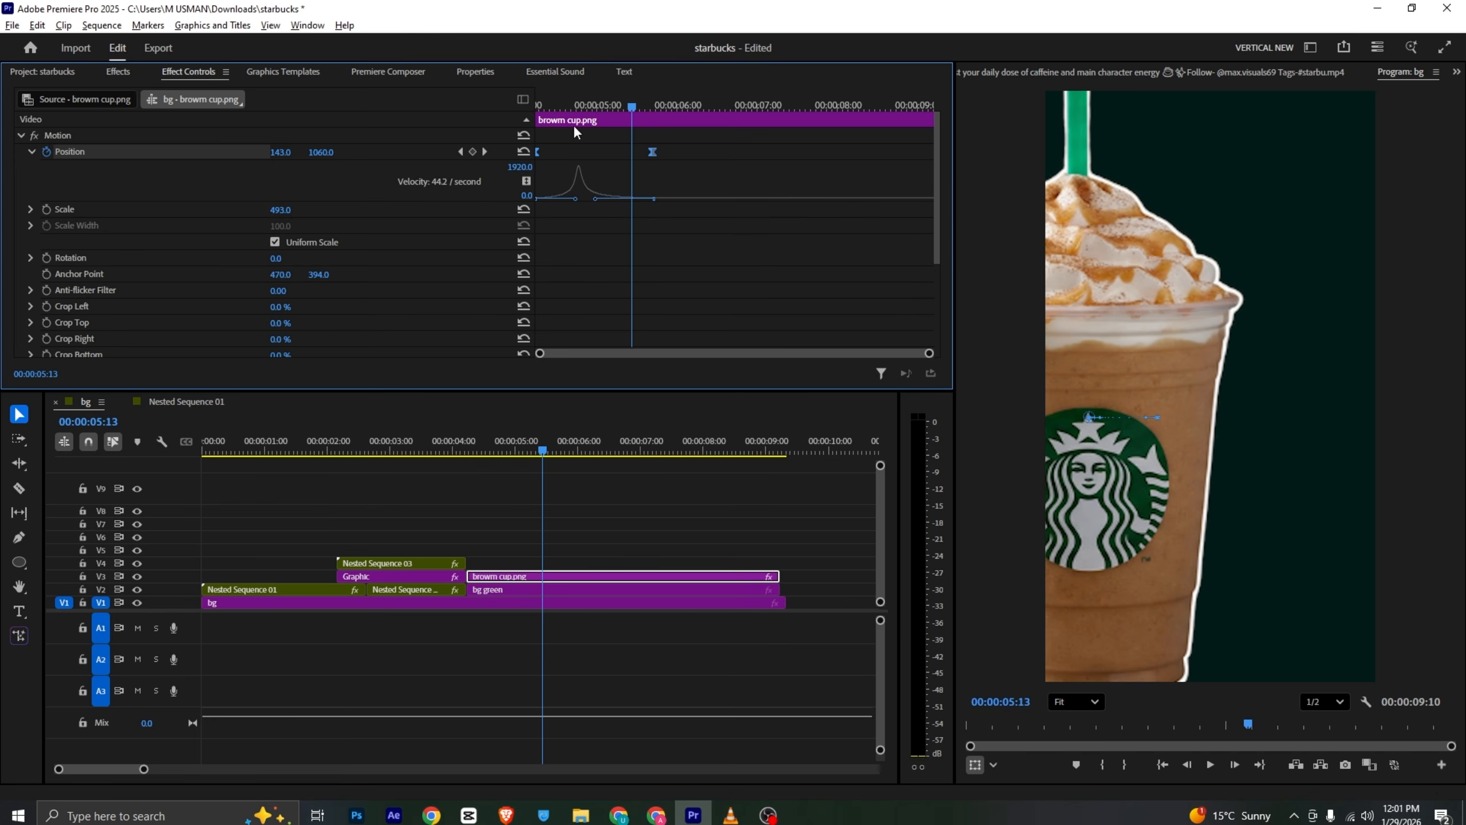
- Refine the cup's position velocity curve for a fast start and soft stop, previewing the slide from 4:07
{"action": "key", "text": "space"}
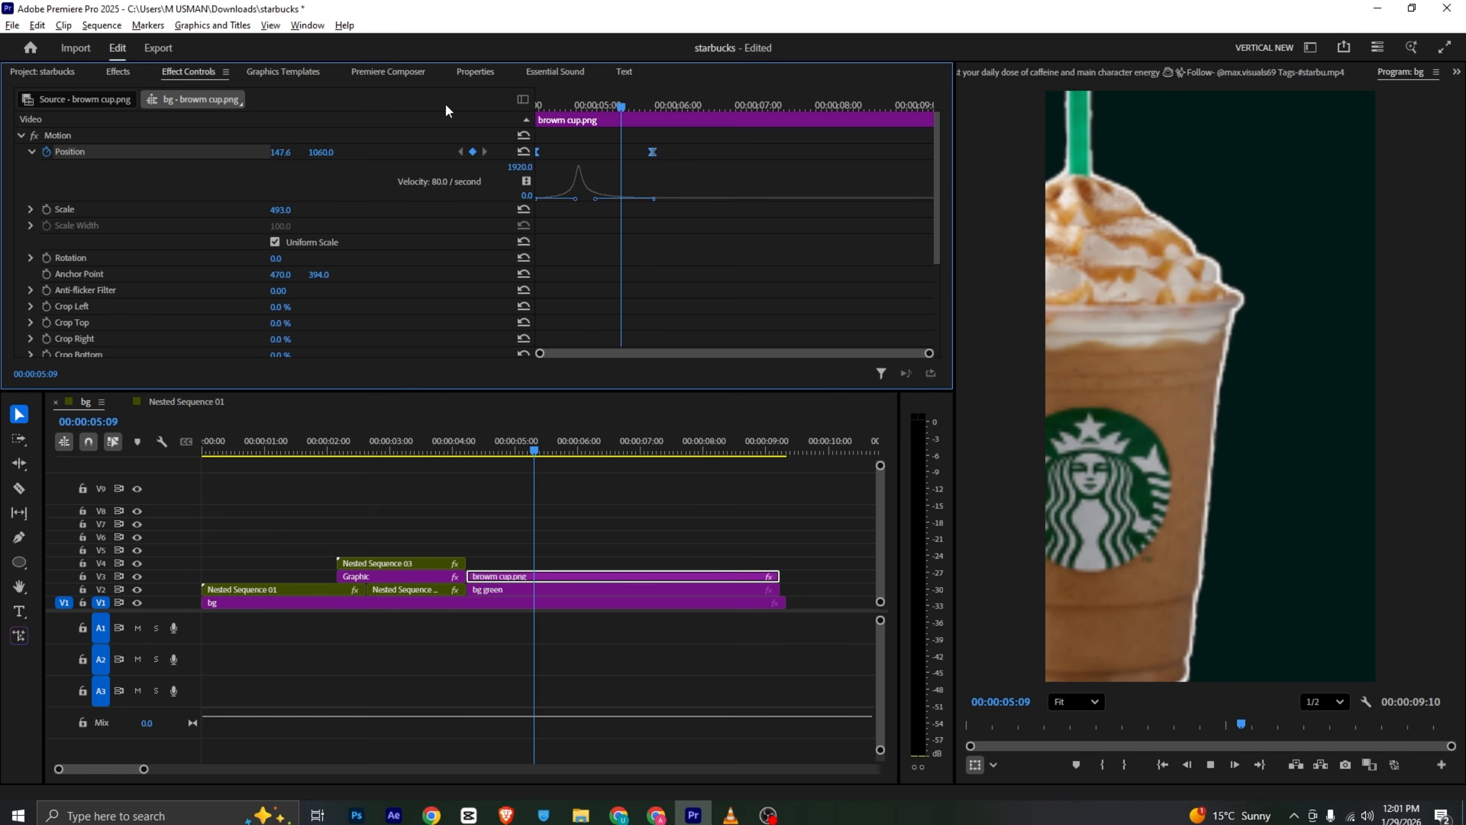
{"action": "key", "text": "space"}
{"action": "mouse_move", "coordinate": [574, 200]}
{"action": "left_mouse_down"}
{"action": "mouse_move", "coordinate": [611, 203]}
{"action": "mouse_move", "coordinate": [559, 208]}
{"action": "mouse_move", "coordinate": [564, 218]}
{"action": "left_mouse_up"}
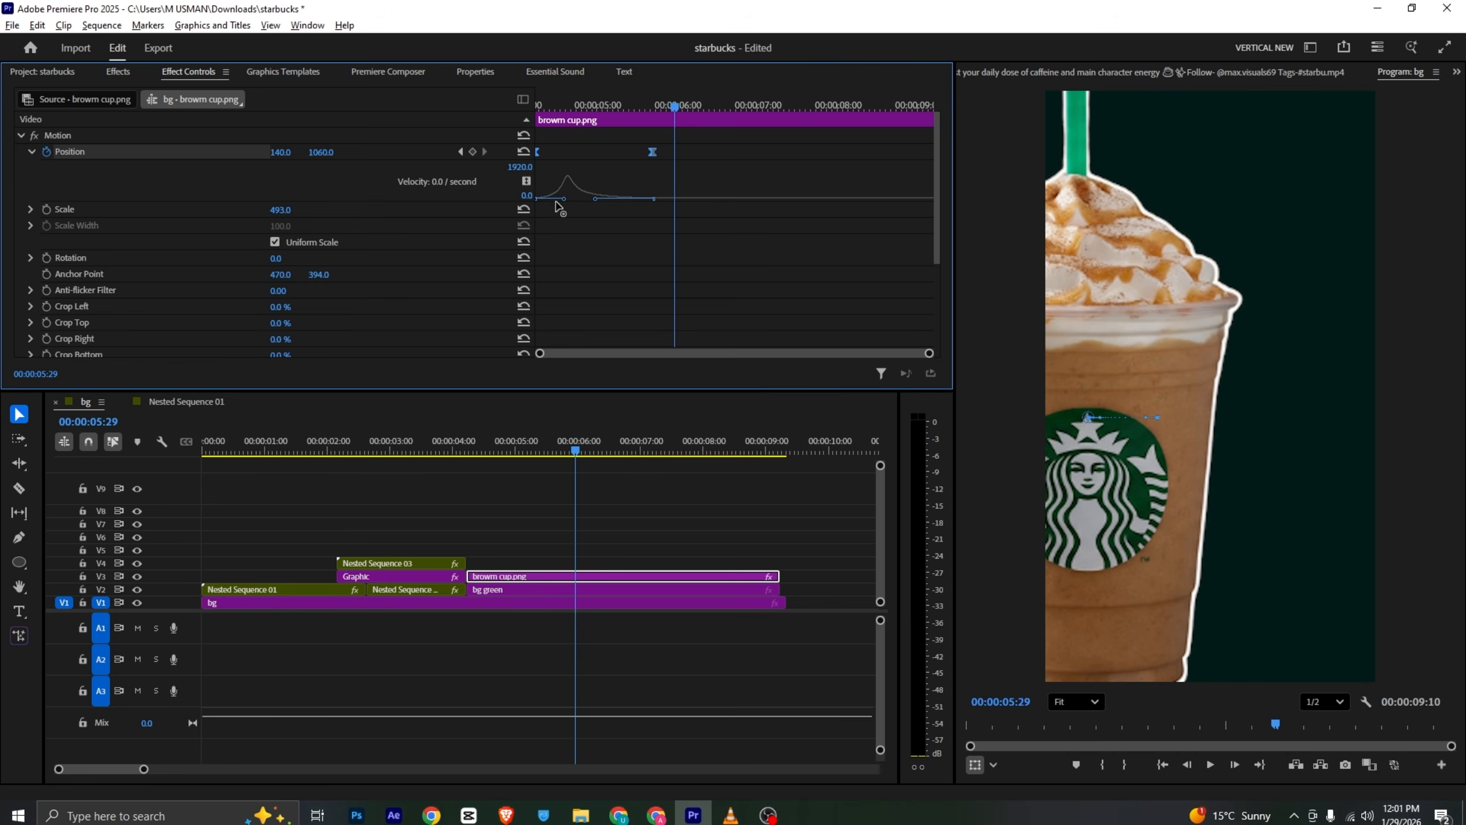
{"action": "left_click_drag", "start_coordinate": [550, 199], "coordinate": [536, 191]}
{"action": "left_click_drag", "start_coordinate": [560, 107], "coordinate": [484, 103]}
{"action": "key", "text": "space"}
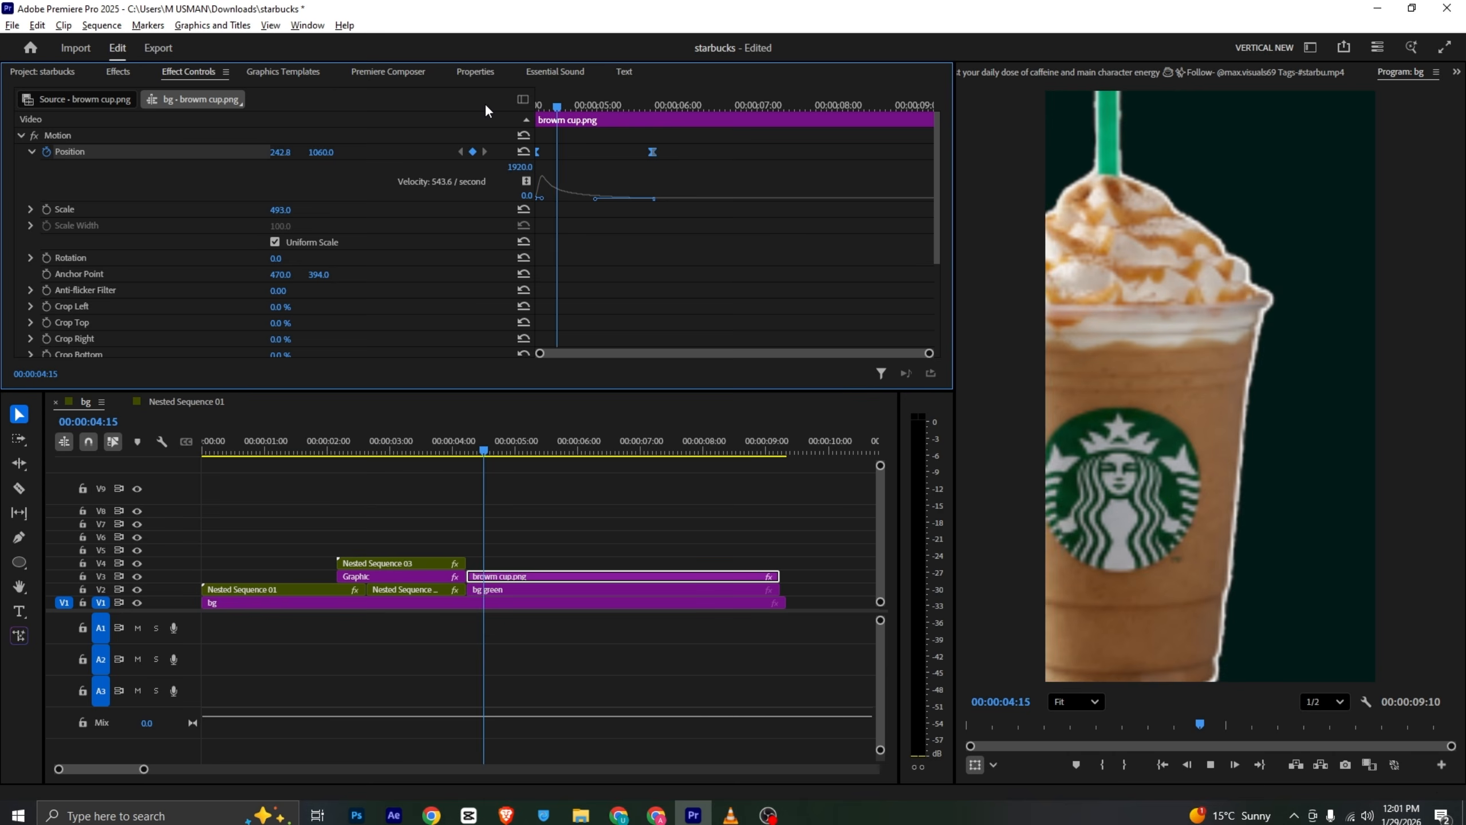
{"action": "key", "text": "space"}
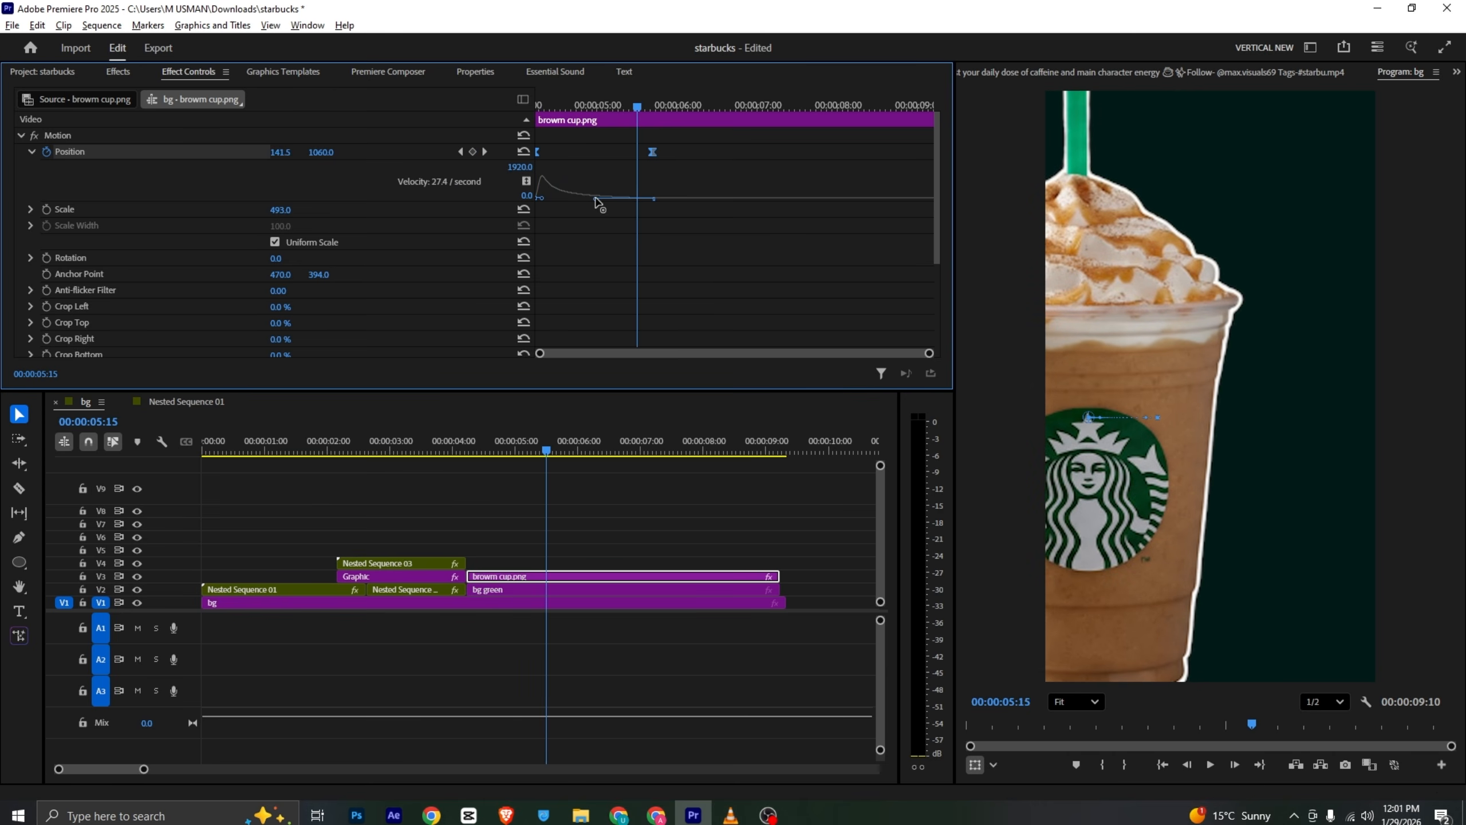
{"action": "left_click_drag", "start_coordinate": [596, 200], "coordinate": [621, 202]}
{"action": "left_click_drag", "start_coordinate": [573, 107], "coordinate": [507, 108]}
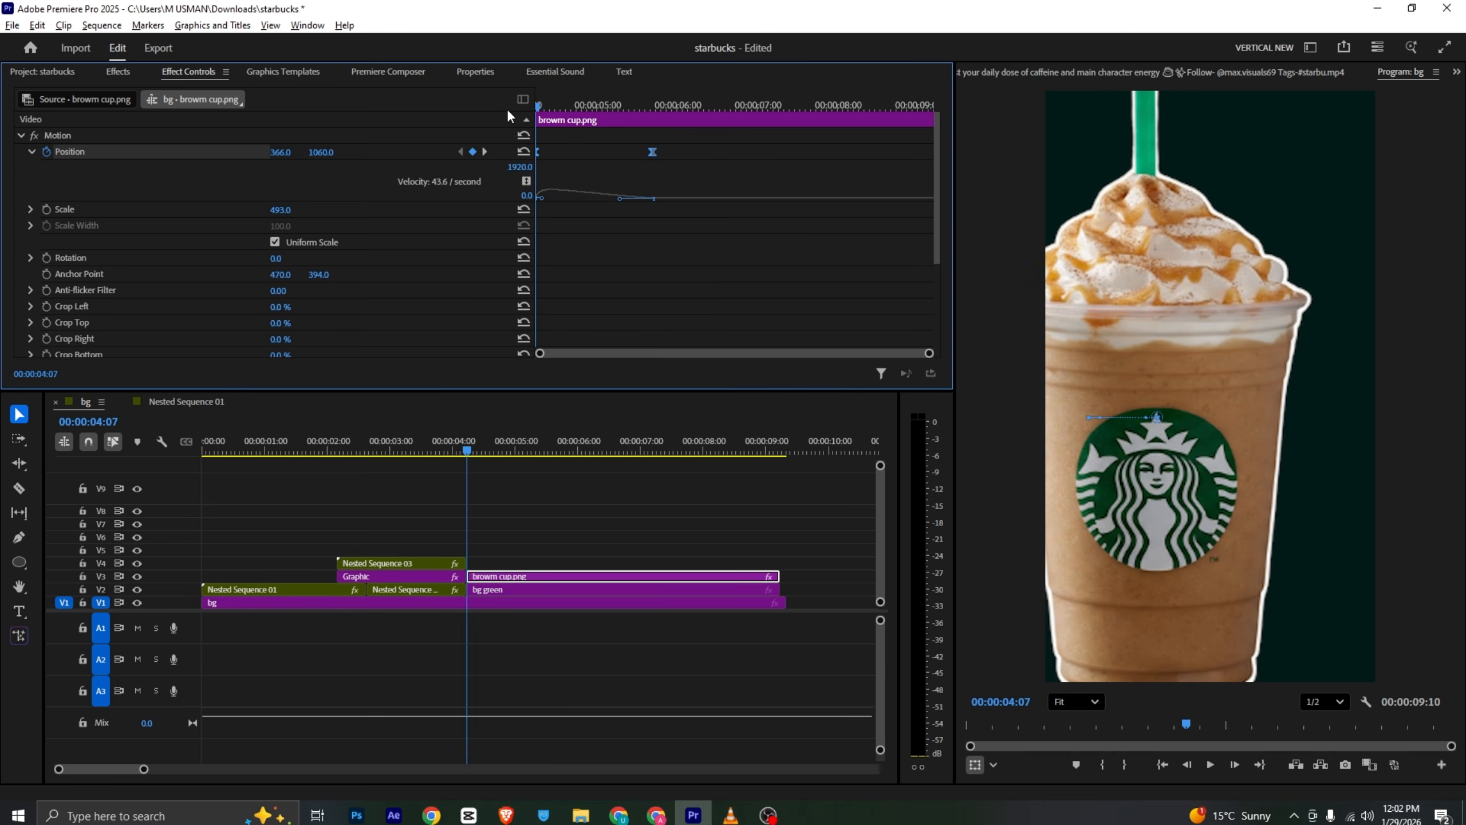
{"action": "key", "text": "space"}
{"action": "key", "text": "space"}
- Check the reference video around 4 seconds for the text that appears beside the cup
{"action": "left_click", "coordinate": [731, 814]}
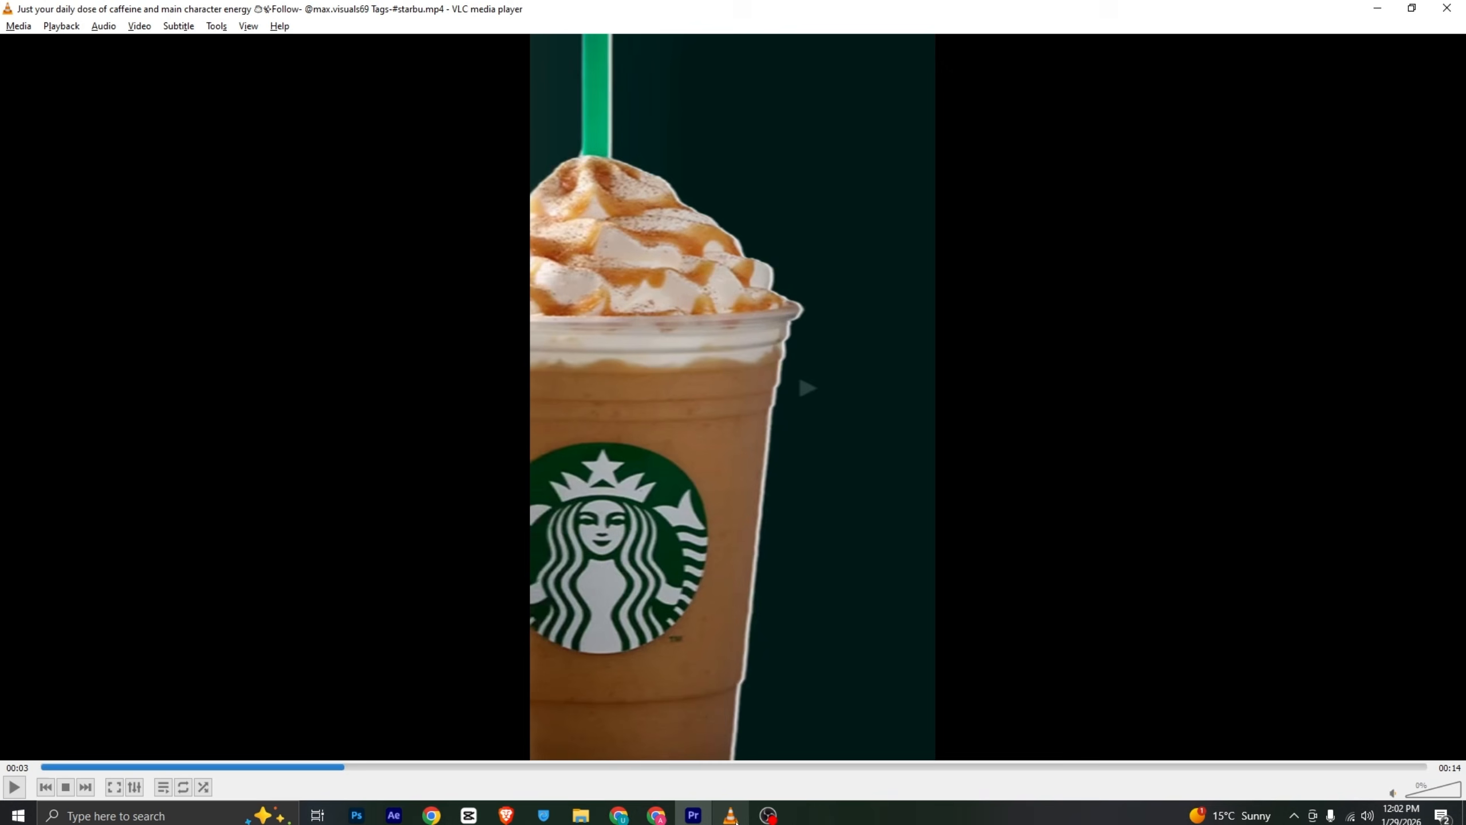
{"action": "left_click_drag", "start_coordinate": [344, 768], "coordinate": [476, 786]}
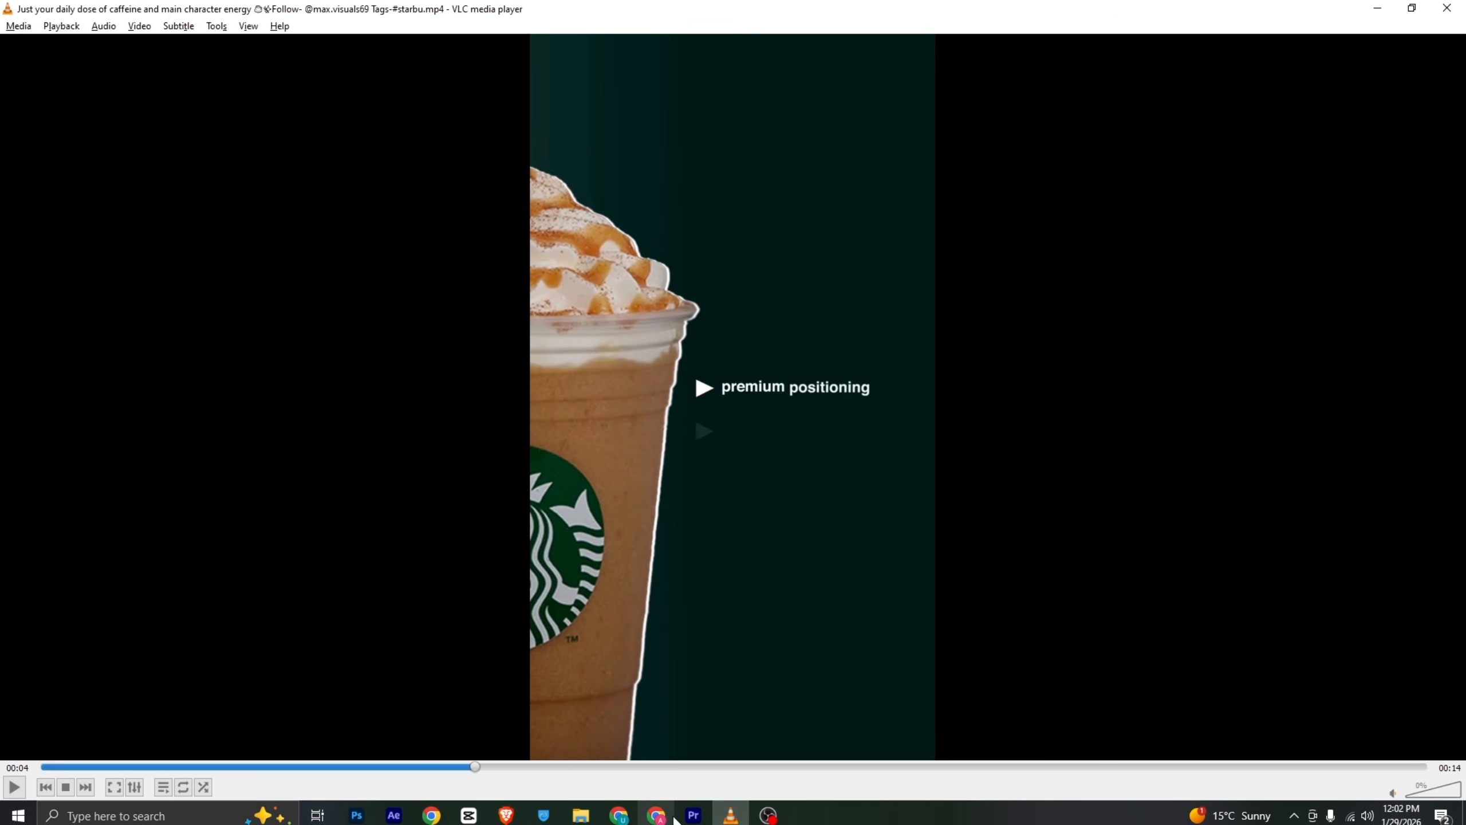
{"action": "left_click", "coordinate": [694, 814]}
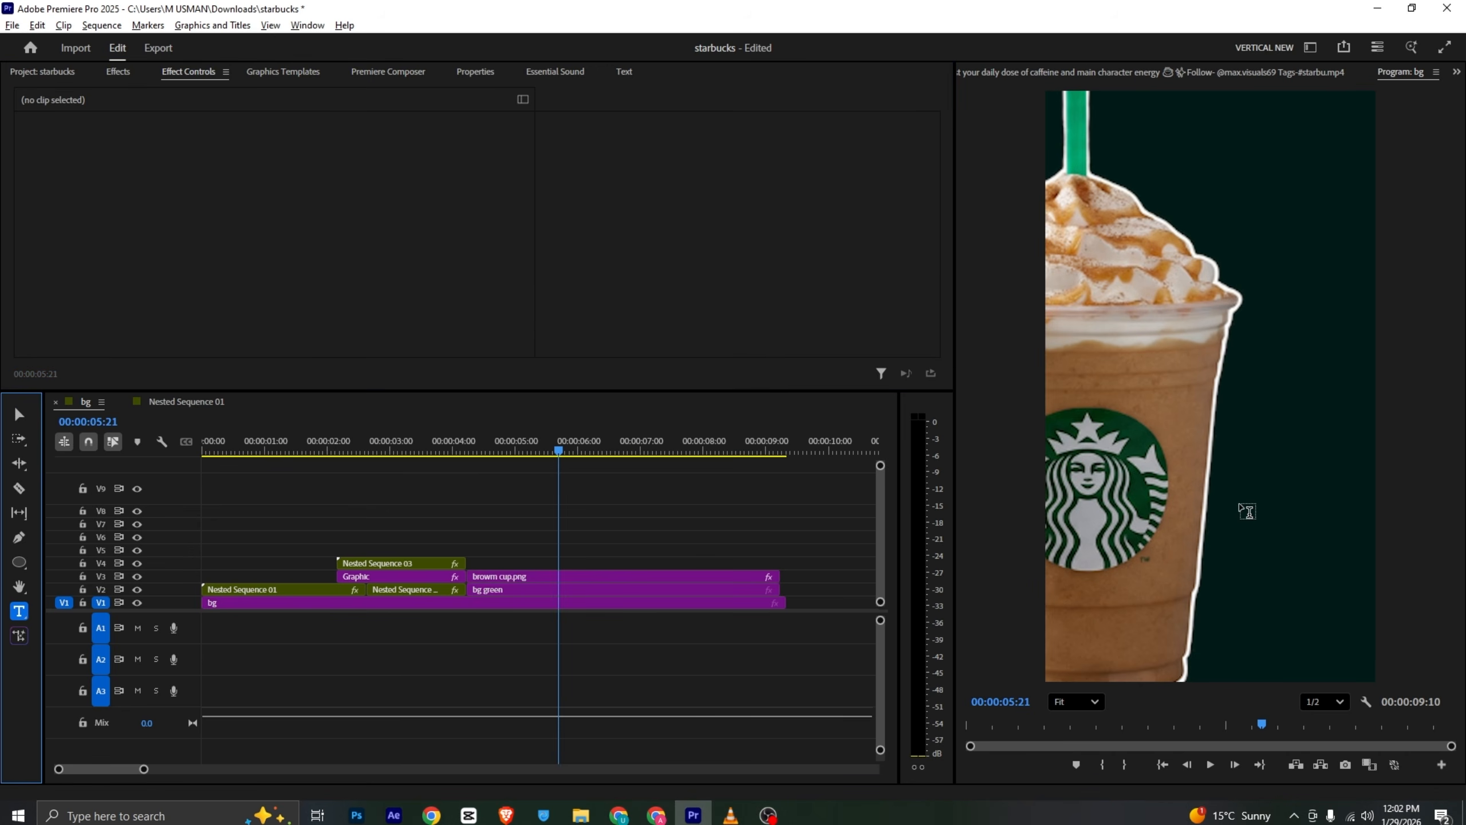
- Create a text layer right of the cup containing a > symbol inserted from the symbol picker
{"action": "left_click", "coordinate": [1245, 432]}
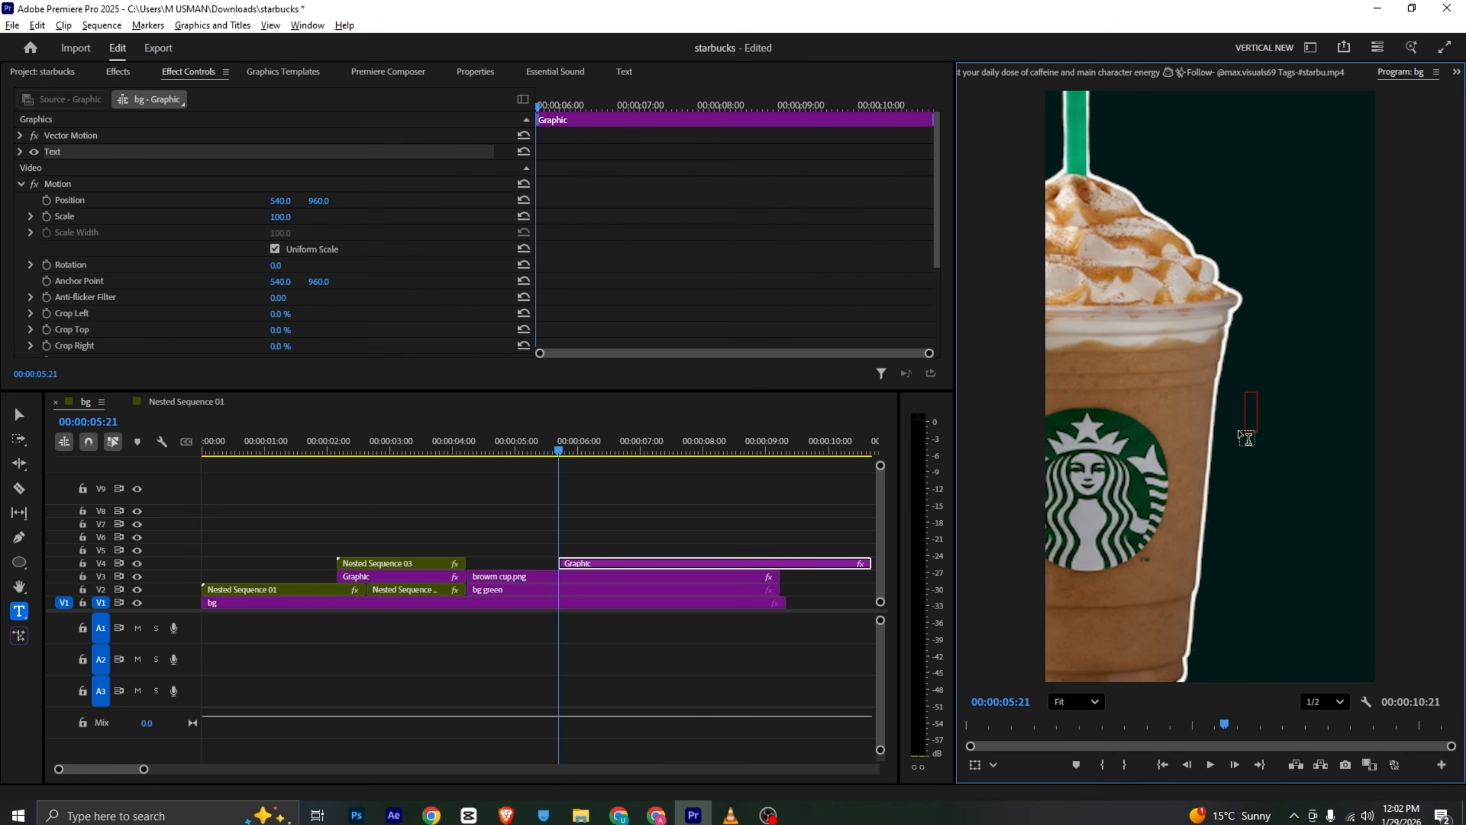
{"action": "key", "text": "super+period"}
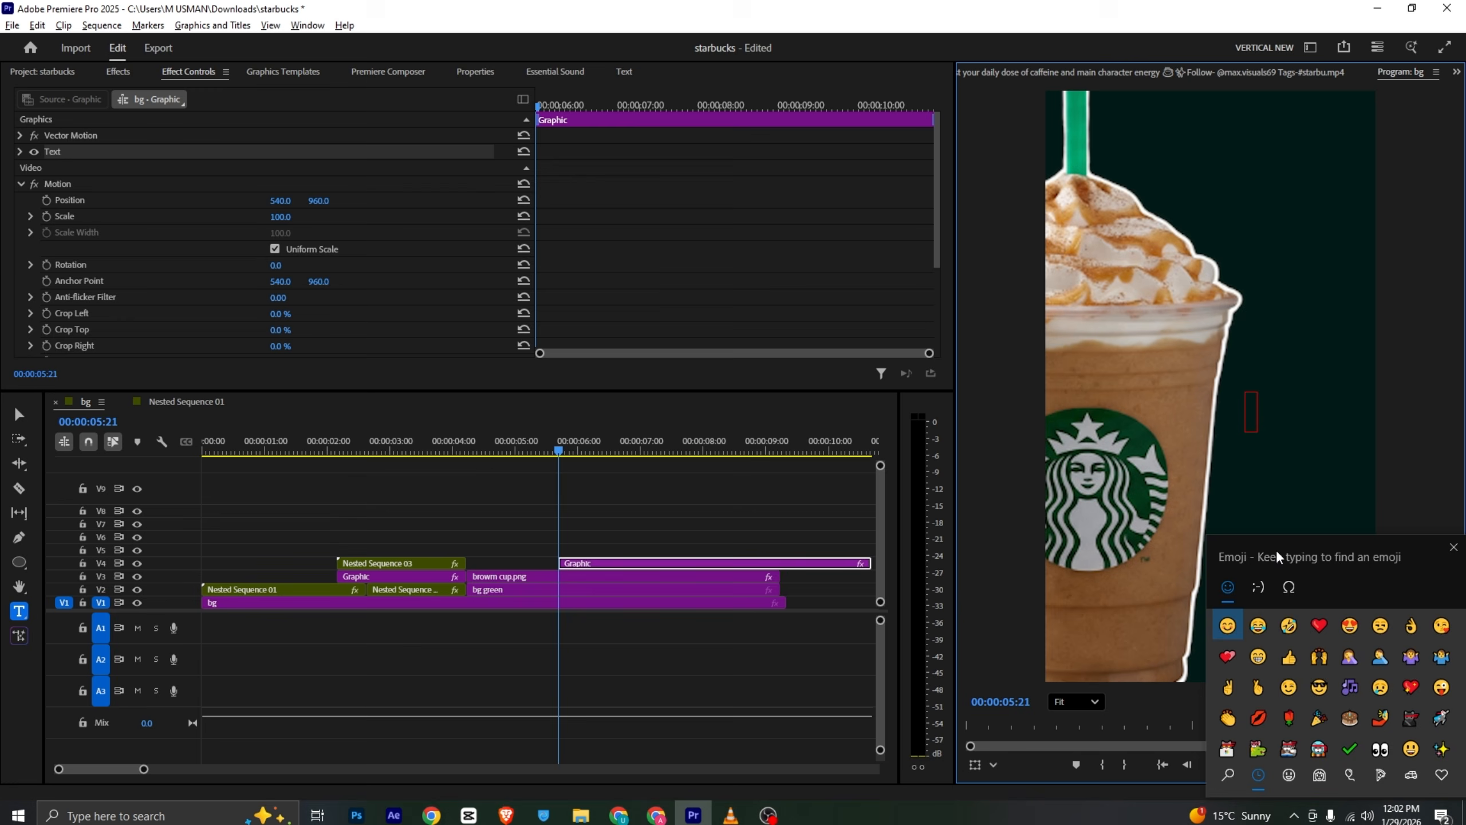
{"action": "left_click_drag", "start_coordinate": [1278, 556], "coordinate": [472, 90]}
{"action": "left_click", "coordinate": [454, 121]}
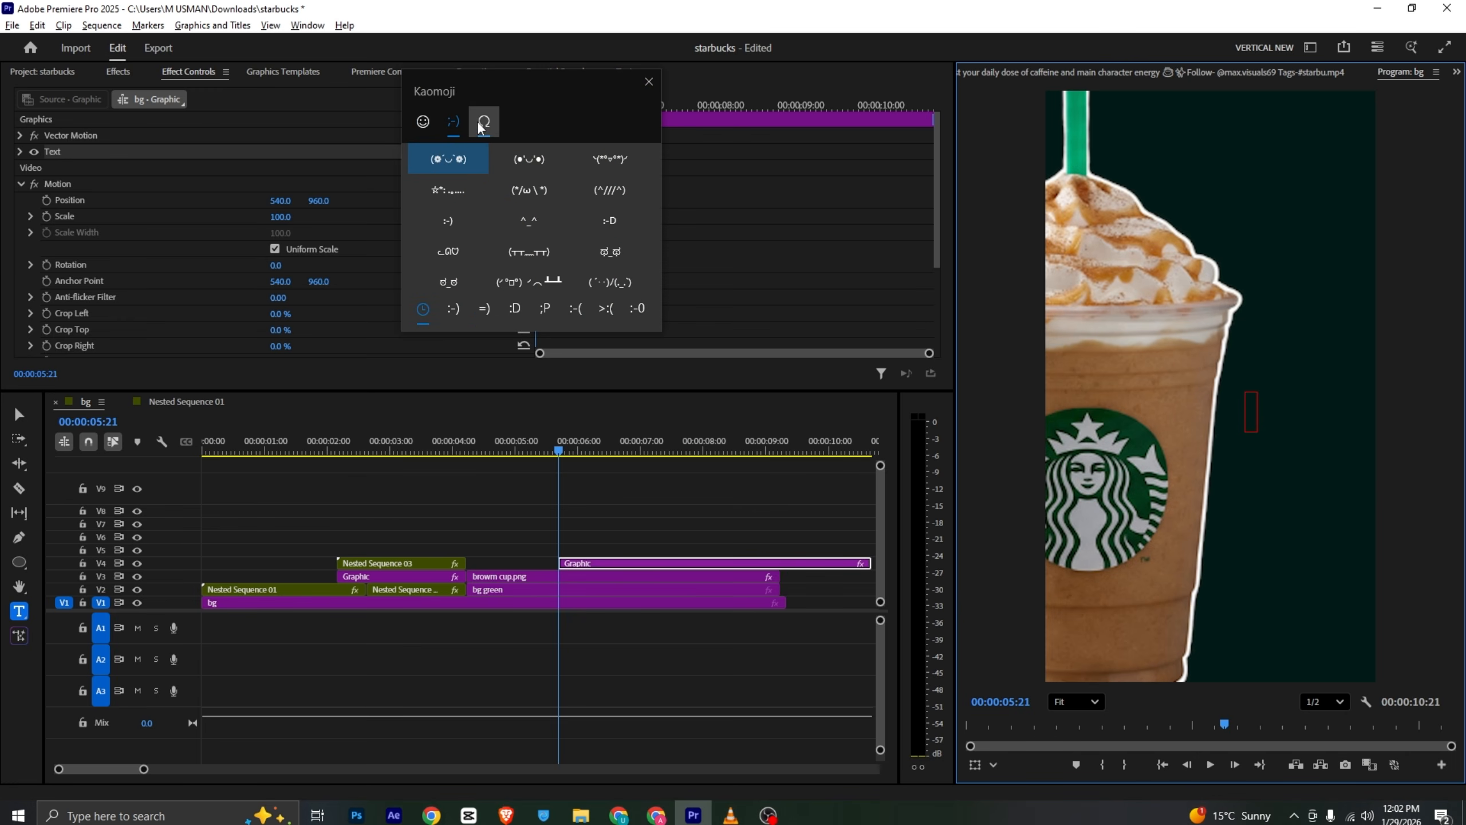
{"action": "left_click", "coordinate": [483, 123]}
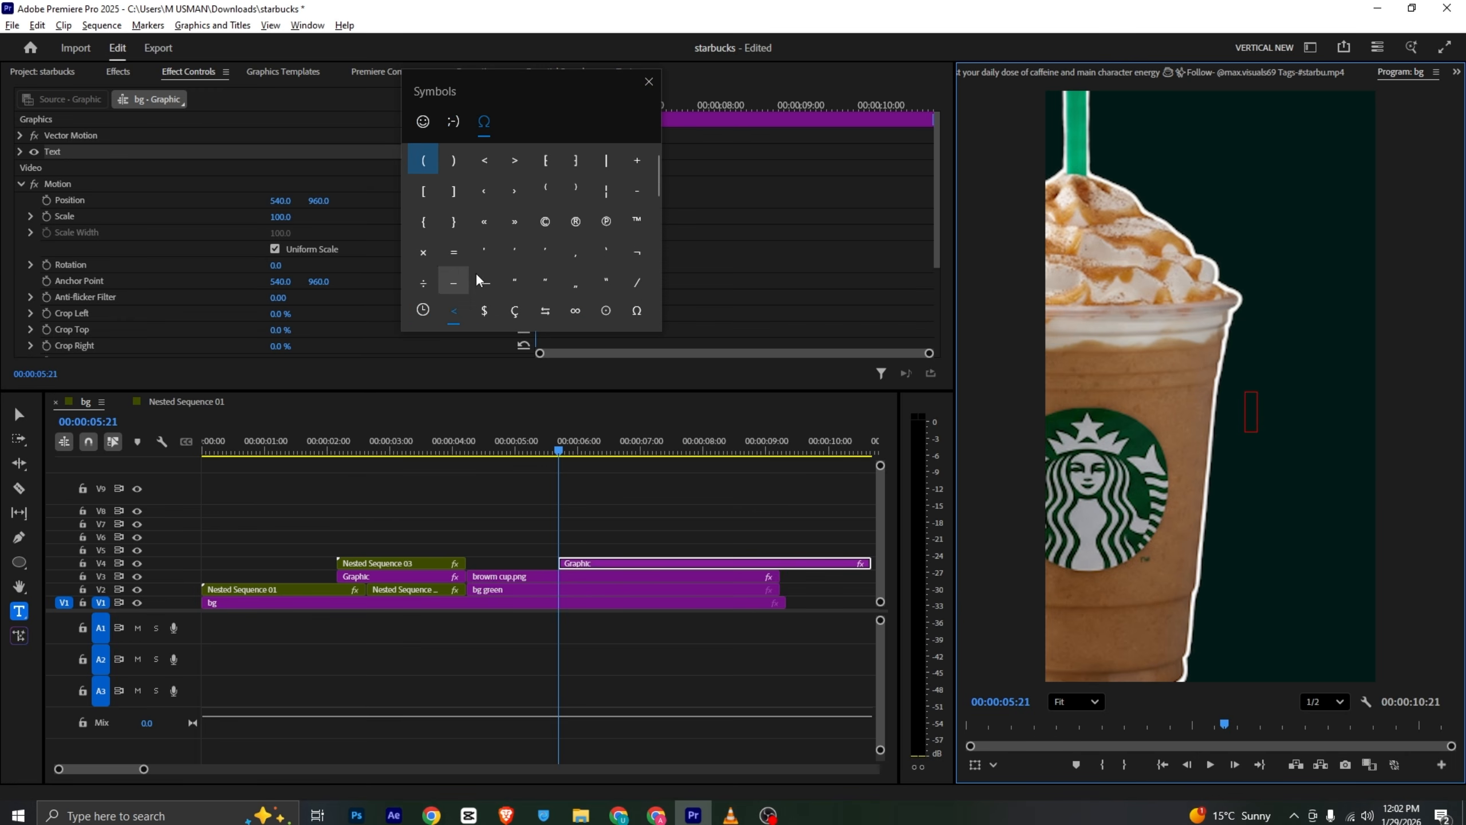
{"action": "scroll", "coordinate": [501, 232], "scroll_direction": "down", "scroll_amount": 5}
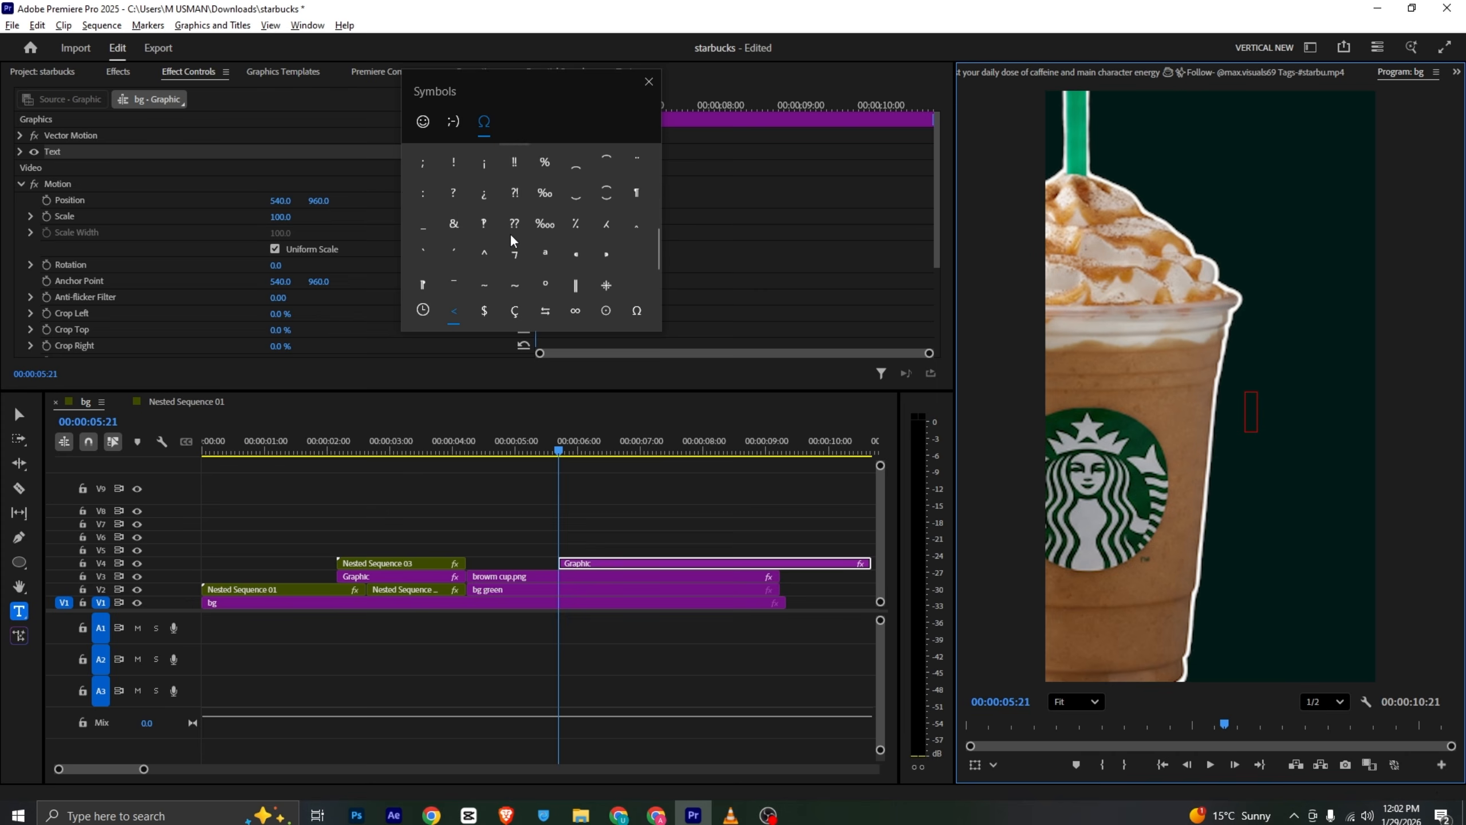
{"action": "scroll", "coordinate": [511, 240], "scroll_direction": "down", "scroll_amount": 1}
{"action": "left_click", "coordinate": [544, 245]}
{"action": "left_click", "coordinate": [1454, 558]}
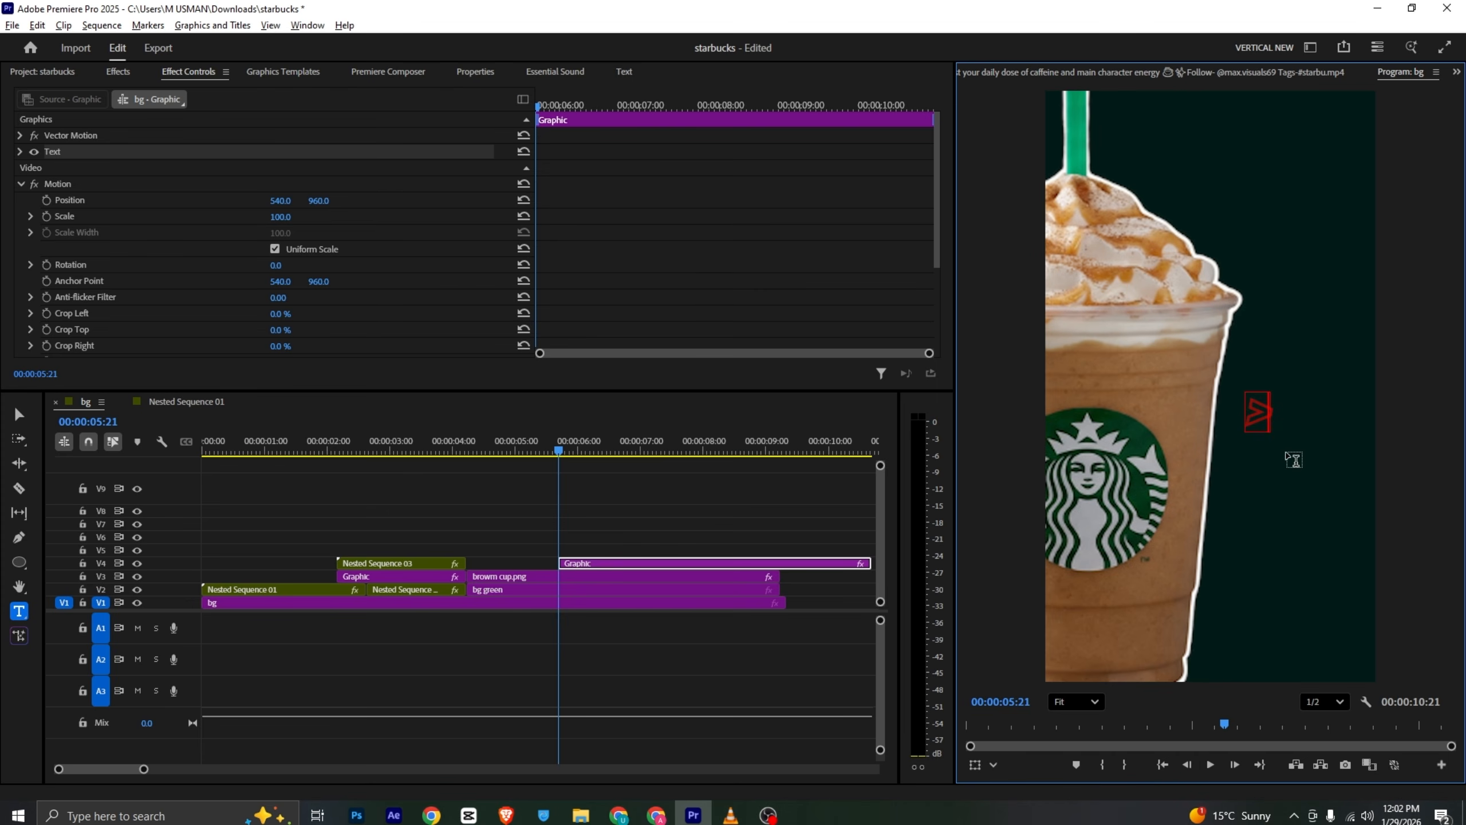
- Style the > text with a white fill, no stroke and italic turned off
{"action": "left_click", "coordinate": [487, 76]}
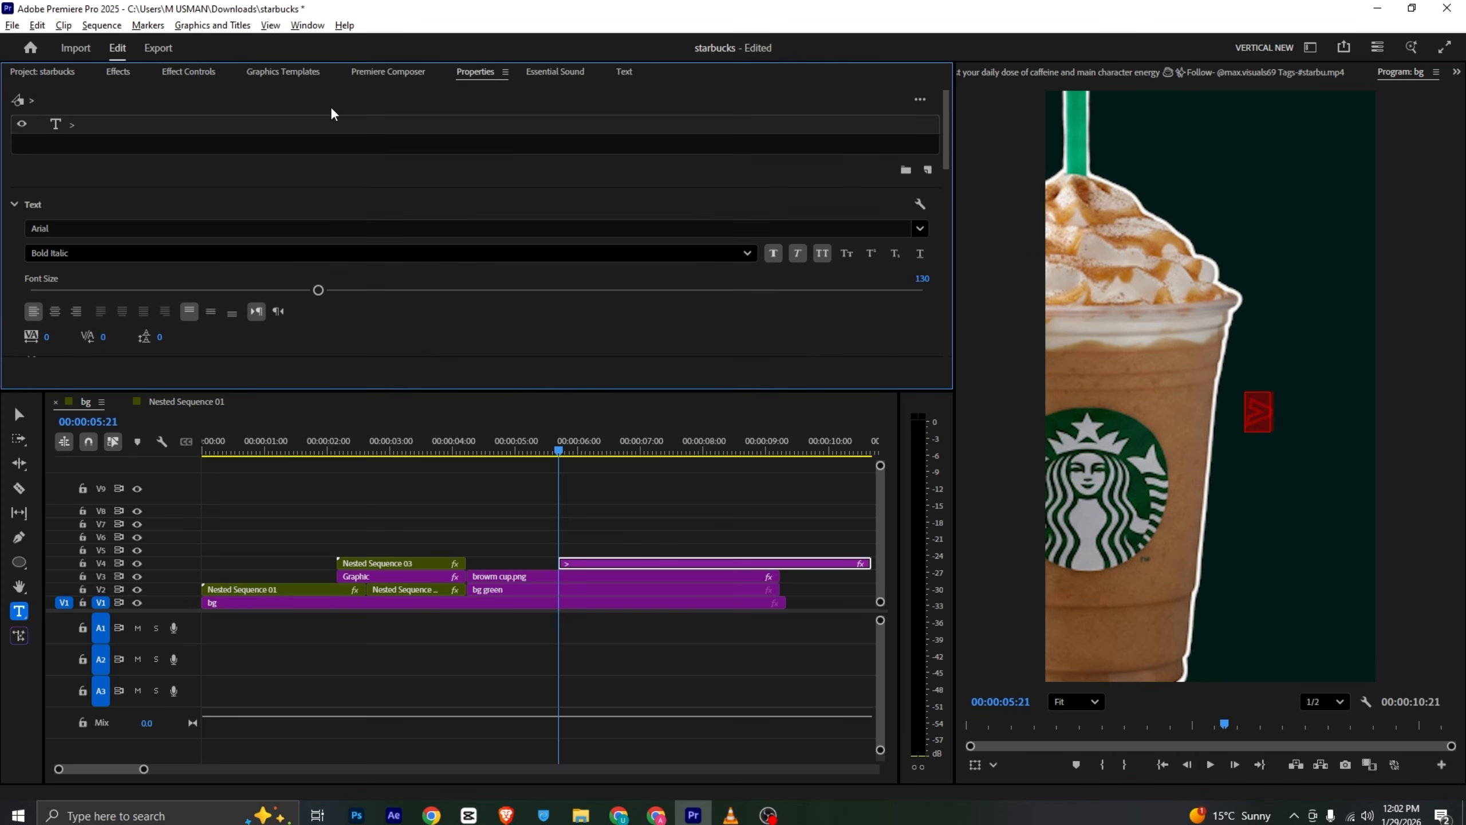
{"action": "scroll", "coordinate": [73, 200], "scroll_direction": "down", "scroll_amount": 4}
{"action": "scroll", "coordinate": [65, 237], "scroll_direction": "down", "scroll_amount": 2}
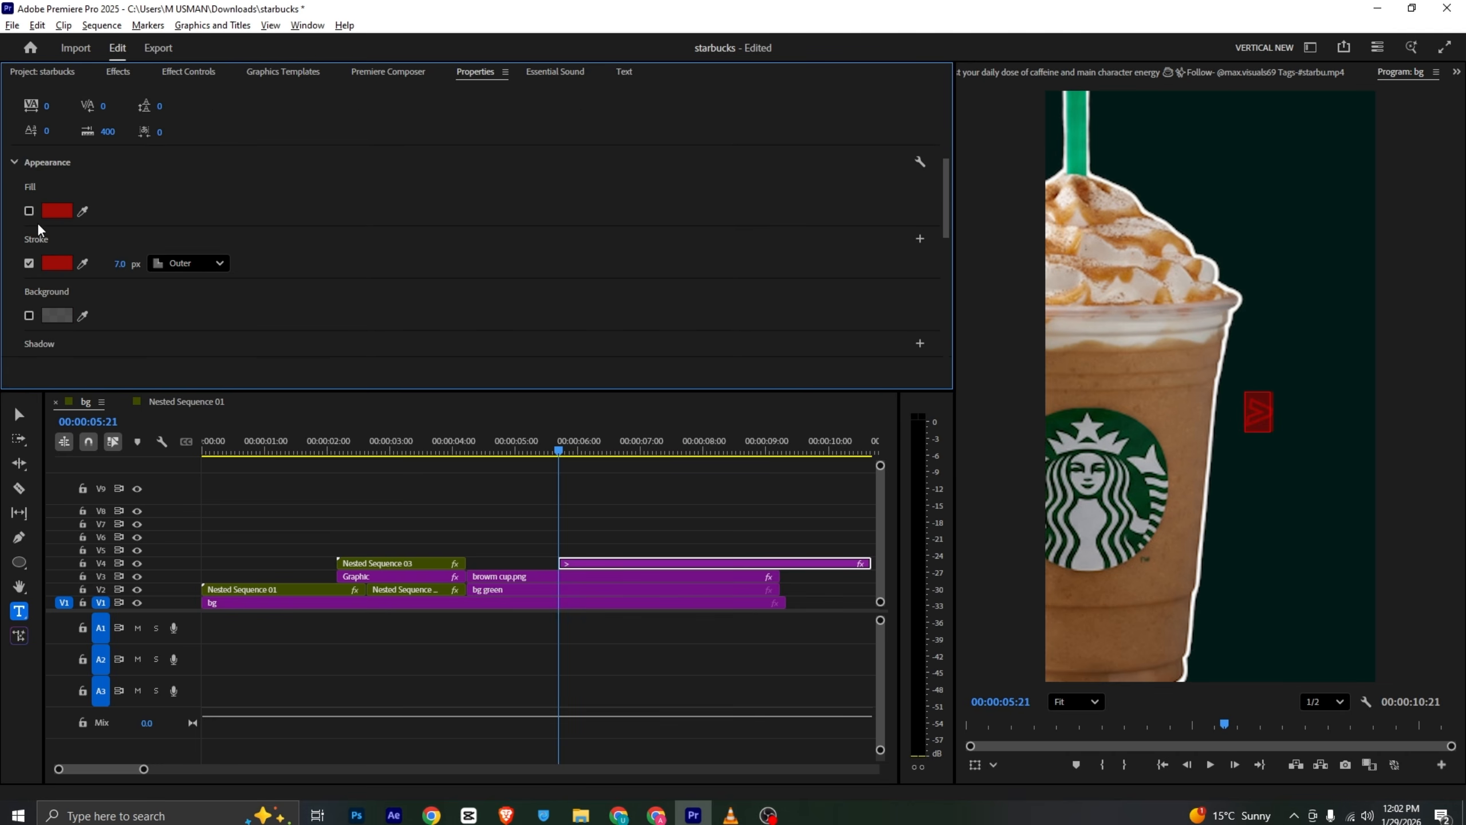
{"action": "left_click", "coordinate": [29, 211]}
{"action": "left_click", "coordinate": [30, 264]}
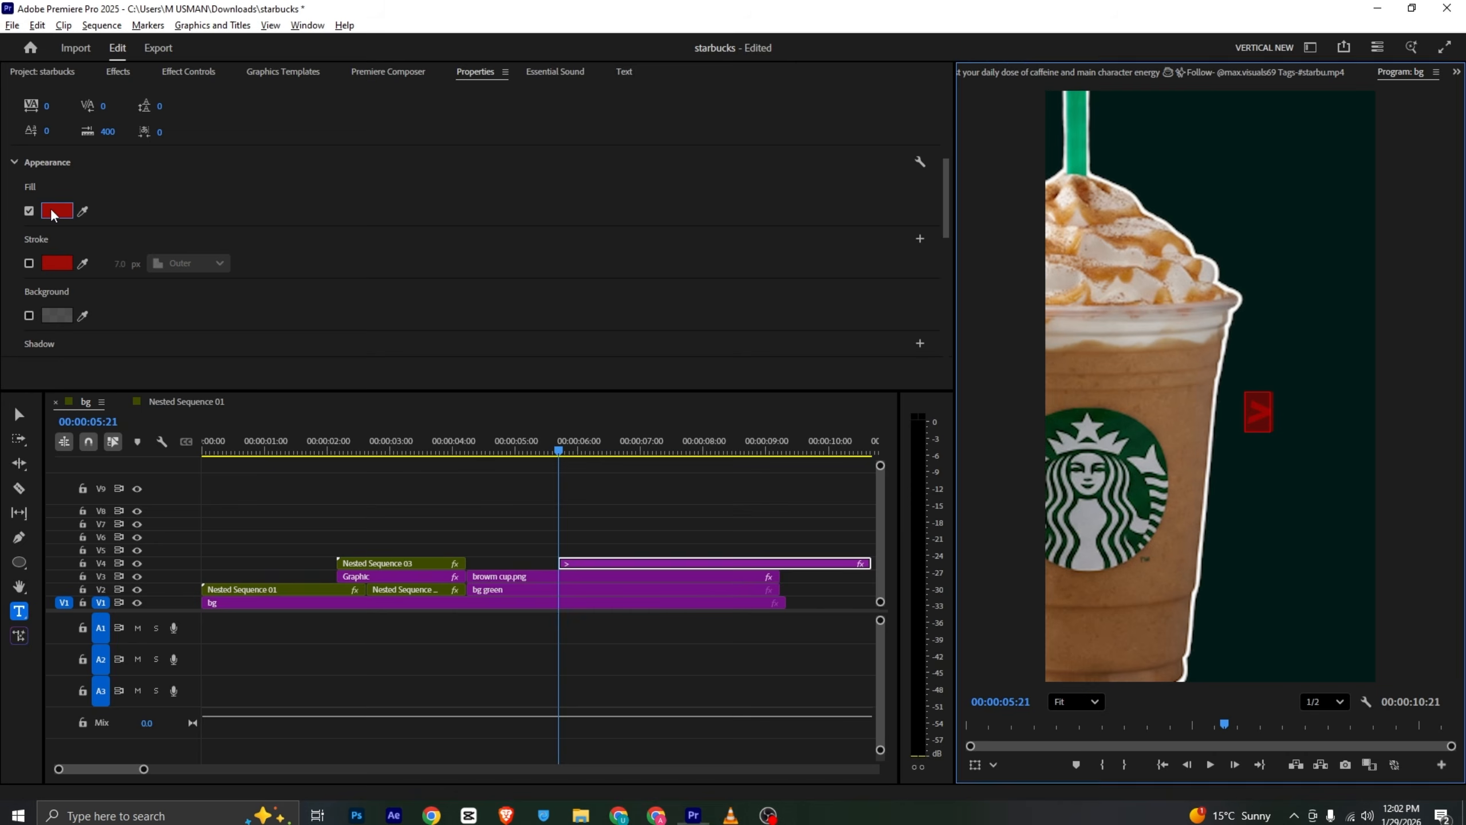
{"action": "left_click", "coordinate": [57, 210]}
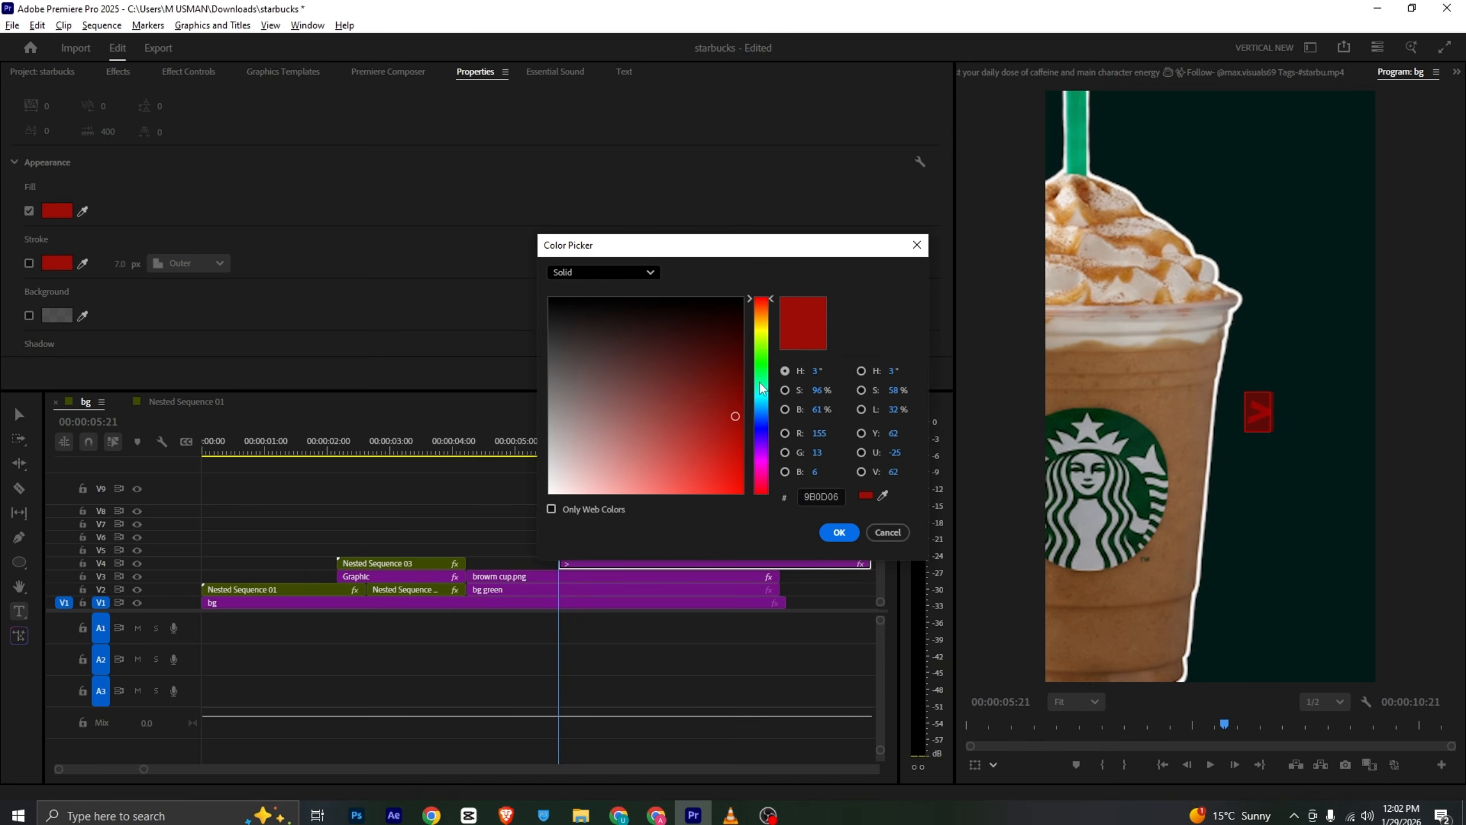
{"action": "left_click_drag", "start_coordinate": [736, 416], "coordinate": [510, 566]}
{"action": "left_click", "coordinate": [840, 532]}
{"action": "left_click", "coordinate": [615, 537]}
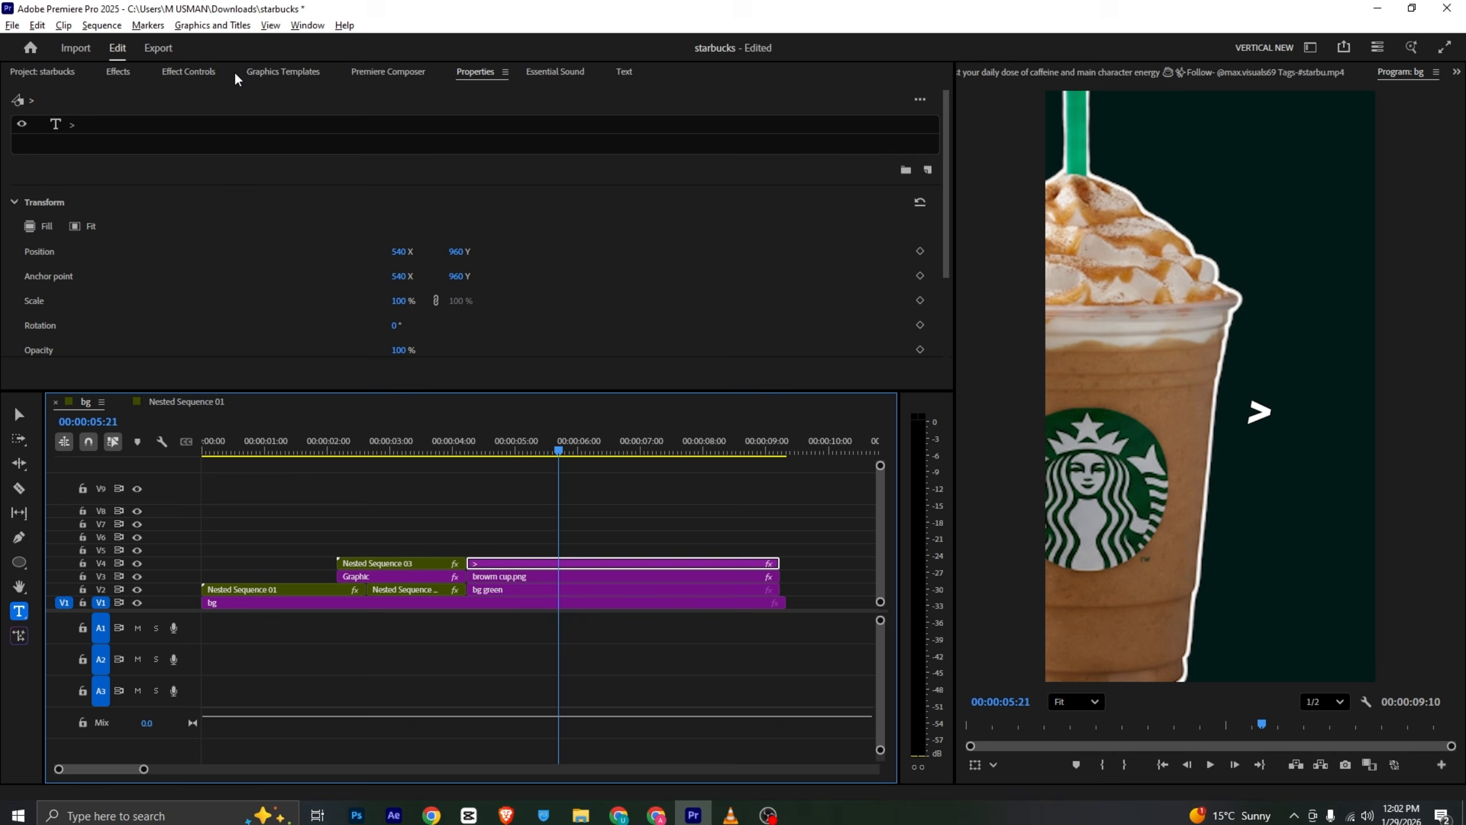
{"action": "left_click", "coordinate": [182, 134]}
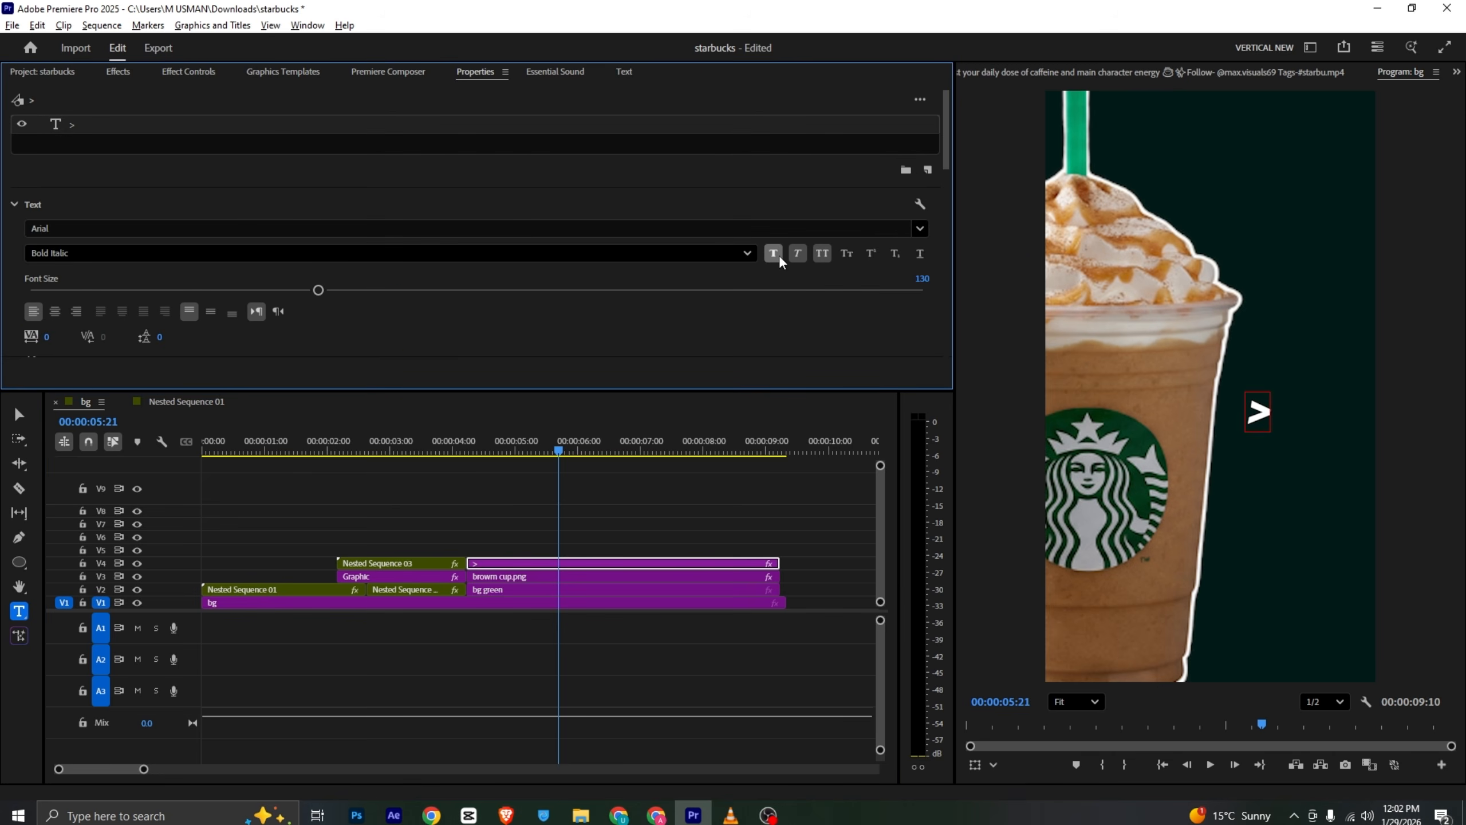
{"action": "left_click", "coordinate": [797, 255]}
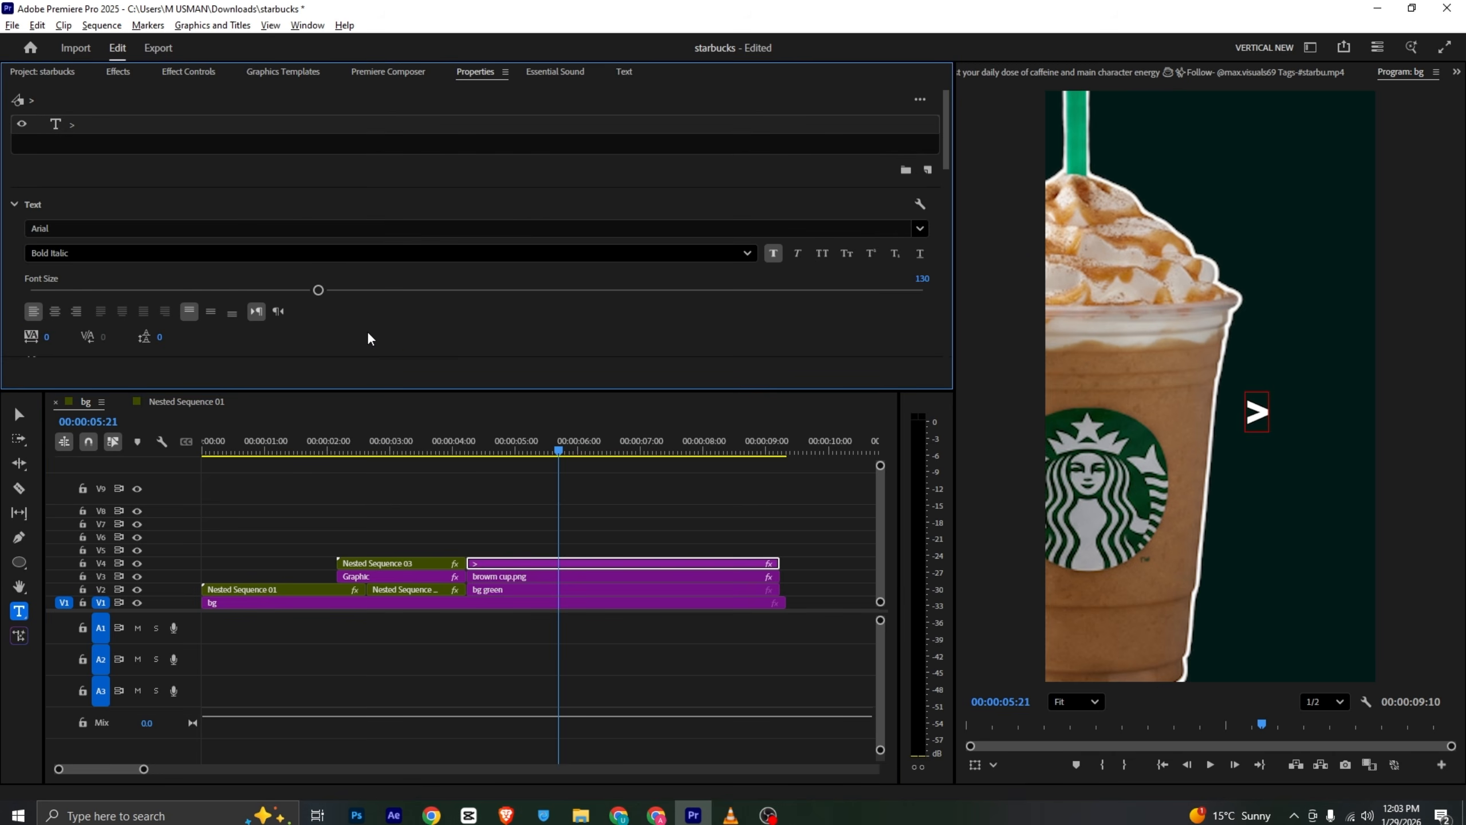
- Keyframe the > text clip's opacity so it fades in from 0% to 100% at the start of the clip
{"action": "left_click", "coordinate": [469, 452]}
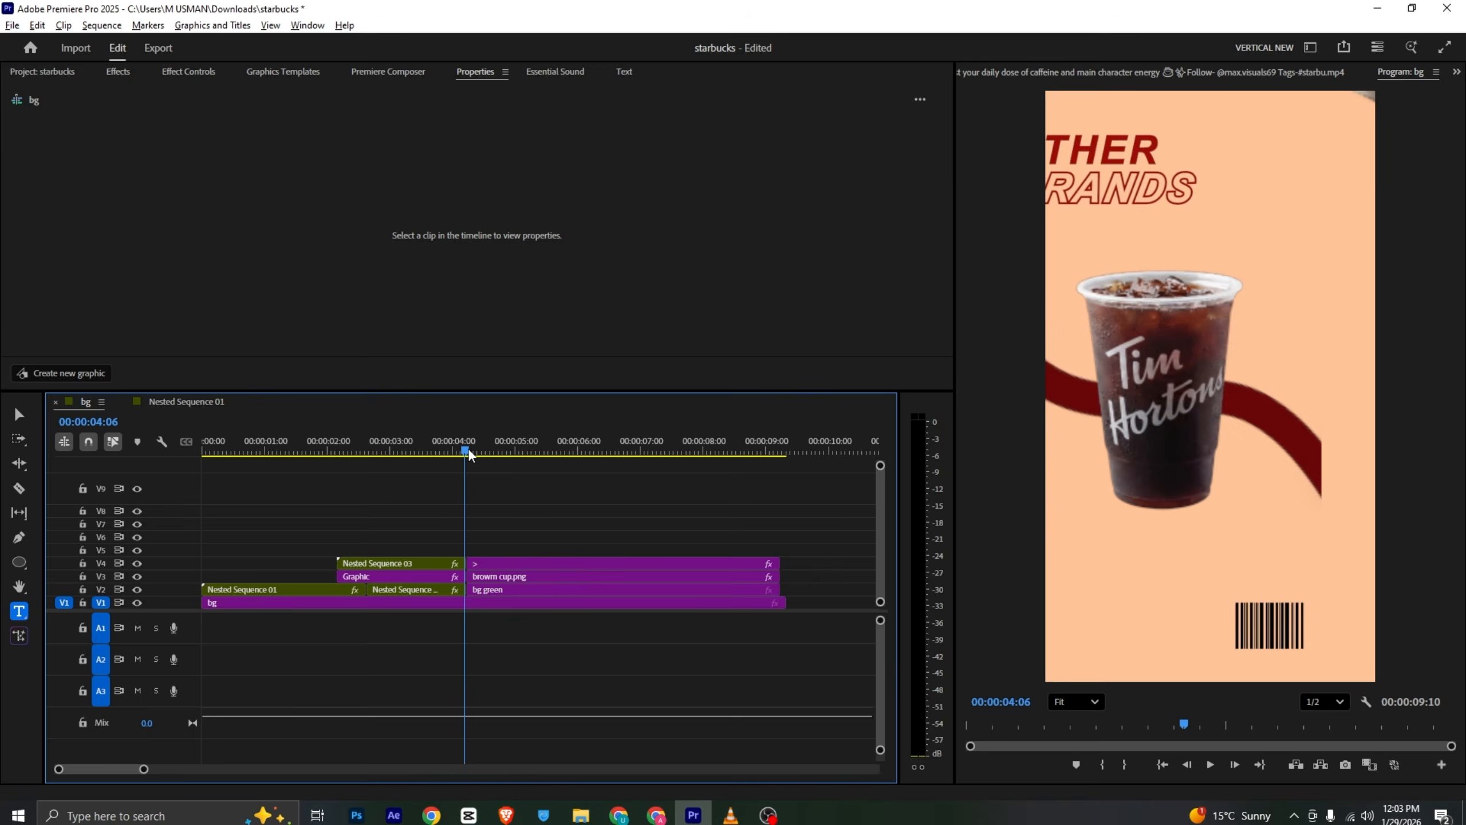
{"action": "left_click_drag", "start_coordinate": [468, 453], "coordinate": [472, 453]}
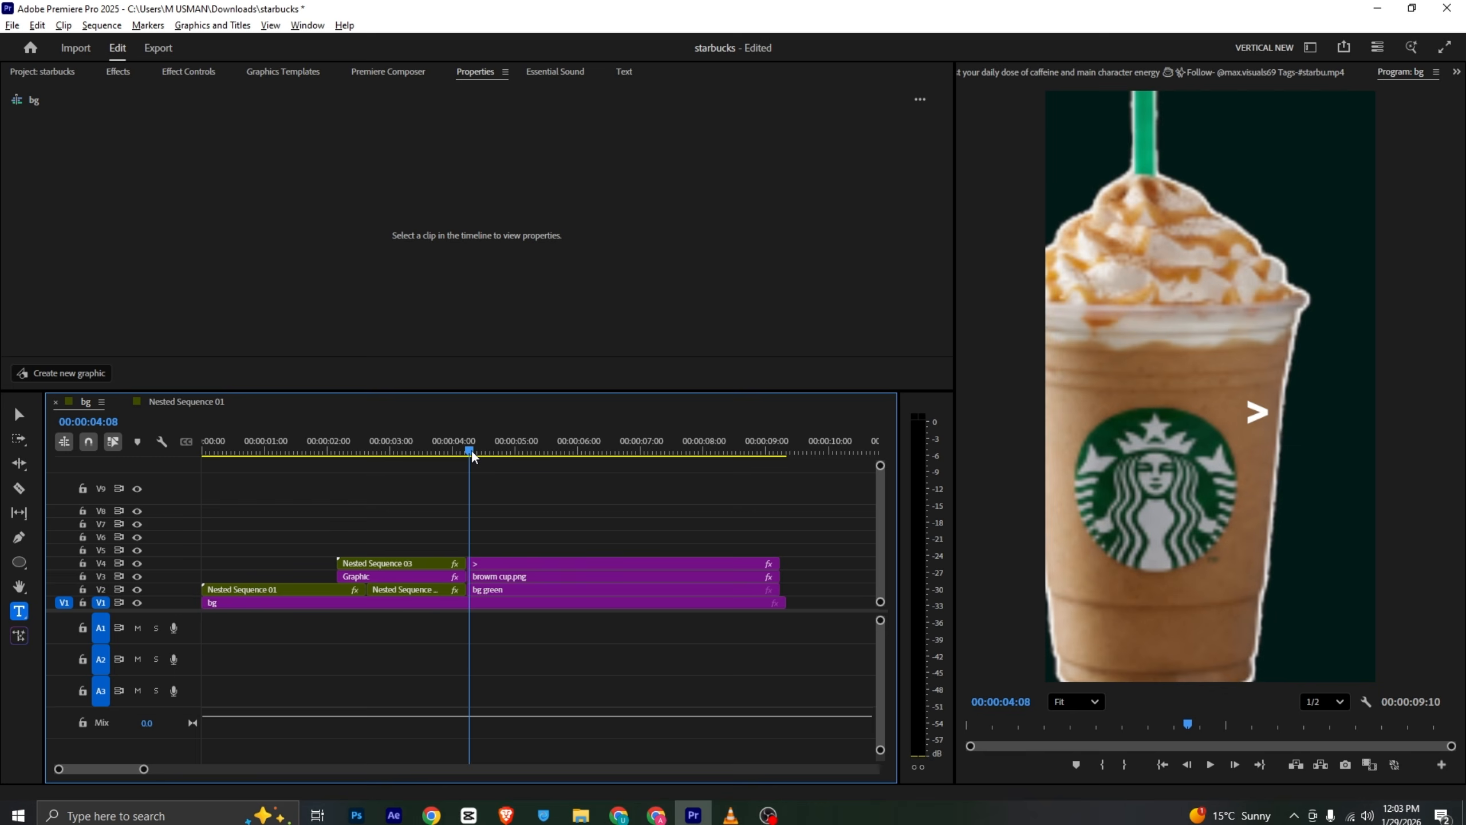
{"action": "left_click", "coordinate": [523, 564]}
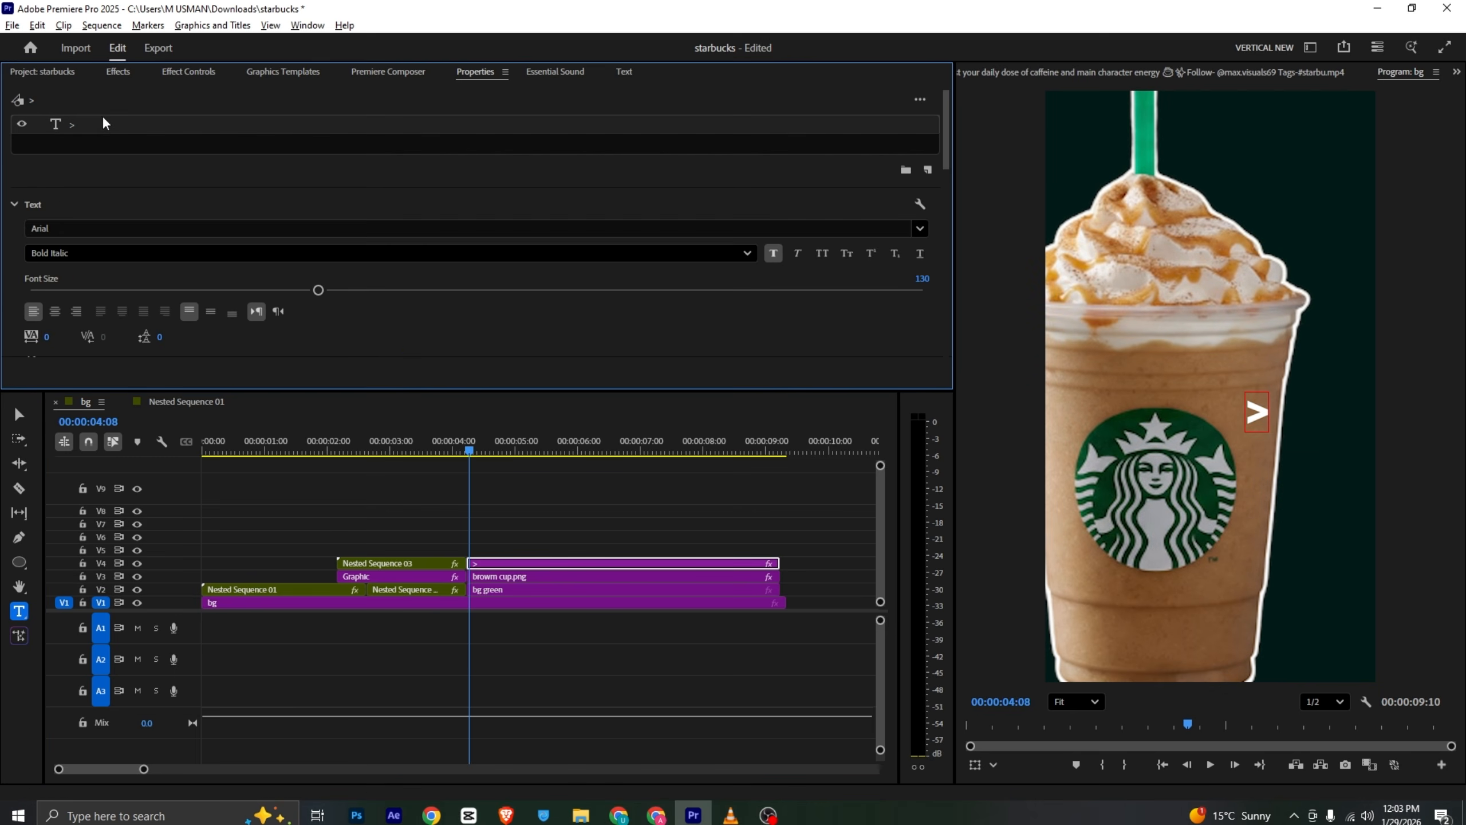
{"action": "left_click", "coordinate": [163, 75]}
{"action": "scroll", "coordinate": [115, 184], "scroll_direction": "down", "scroll_amount": 4}
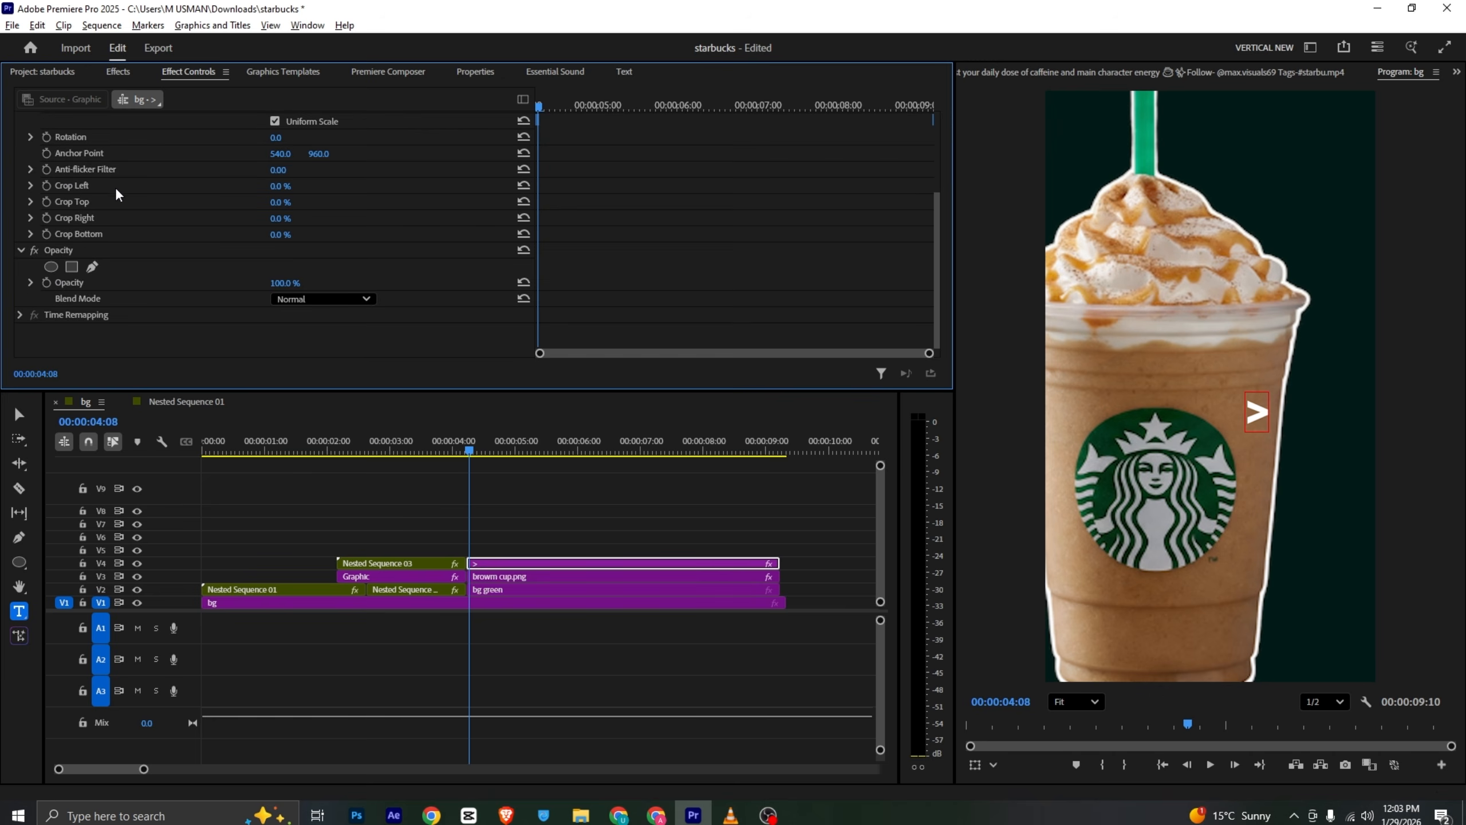
{"action": "left_click", "coordinate": [47, 282]}
{"action": "left_click", "coordinate": [549, 106]}
{"action": "left_click_drag", "start_coordinate": [550, 106], "coordinate": [586, 107]}
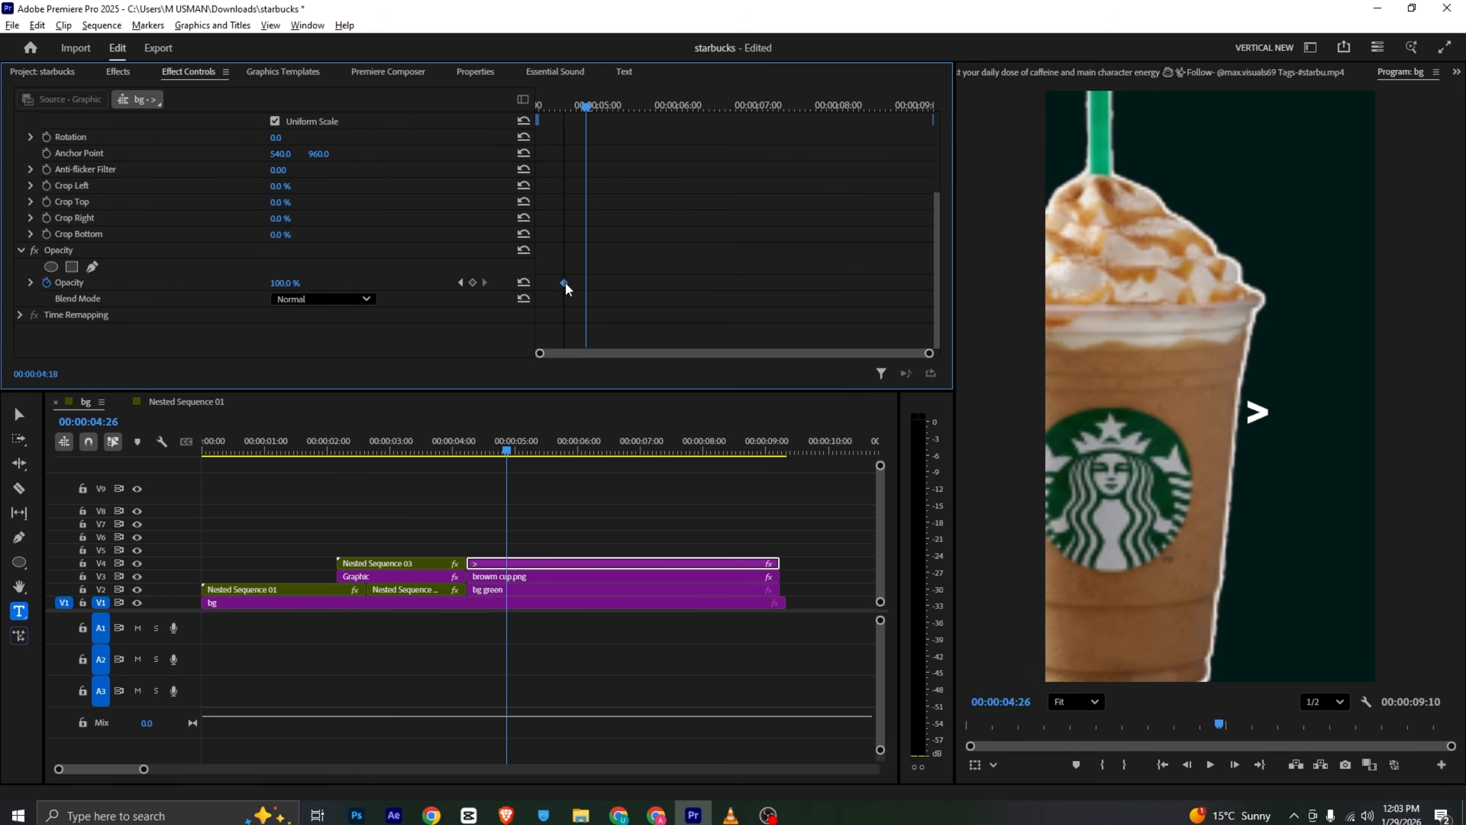
{"action": "scroll", "coordinate": [17, 225], "scroll_direction": "up", "scroll_amount": 6}
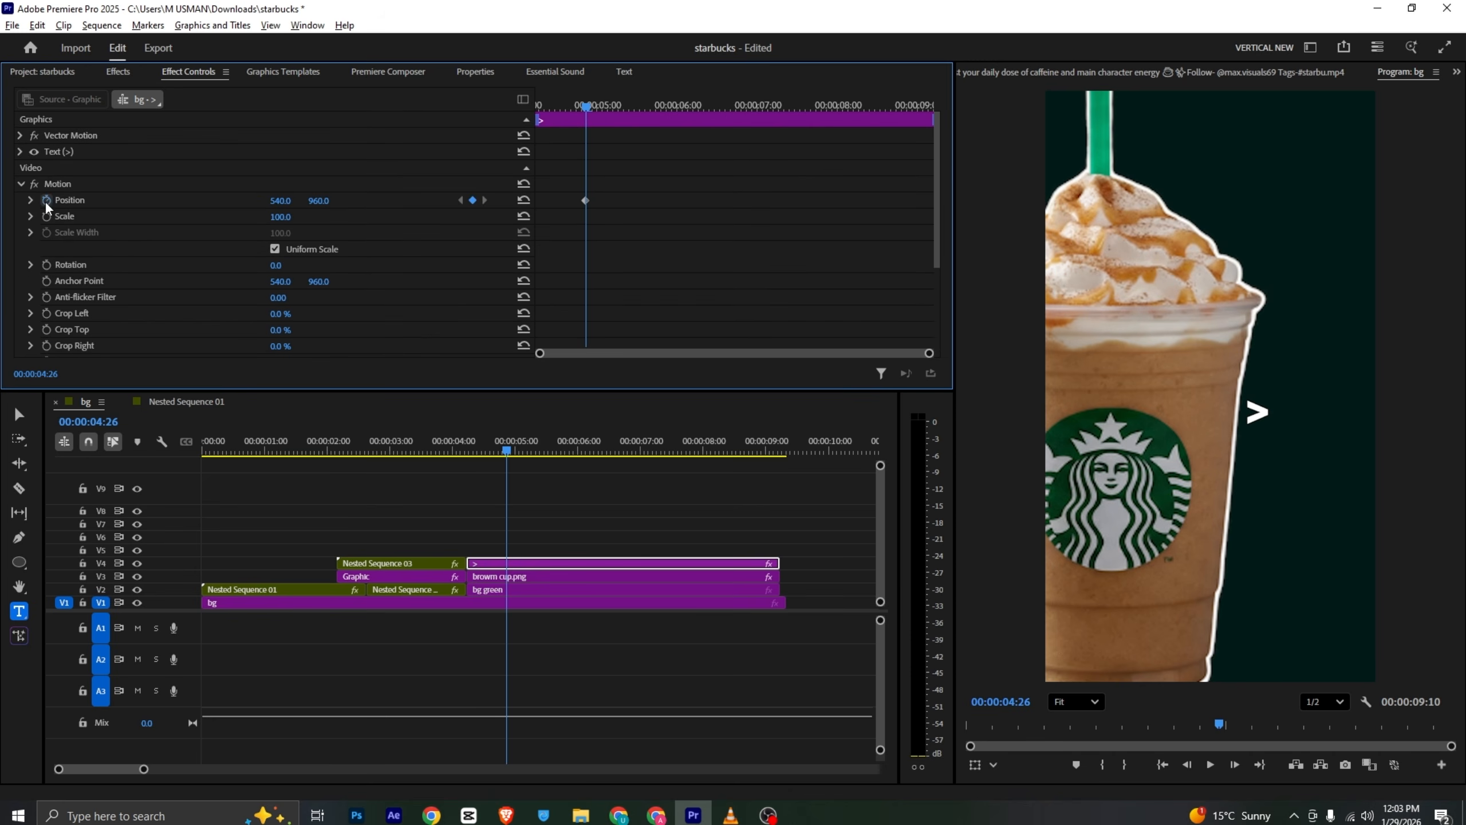
{"action": "left_click", "coordinate": [585, 200]}
{"action": "scroll", "coordinate": [584, 173], "scroll_direction": "down", "scroll_amount": 6}
{"action": "left_click_drag", "start_coordinate": [582, 110], "coordinate": [539, 105]}
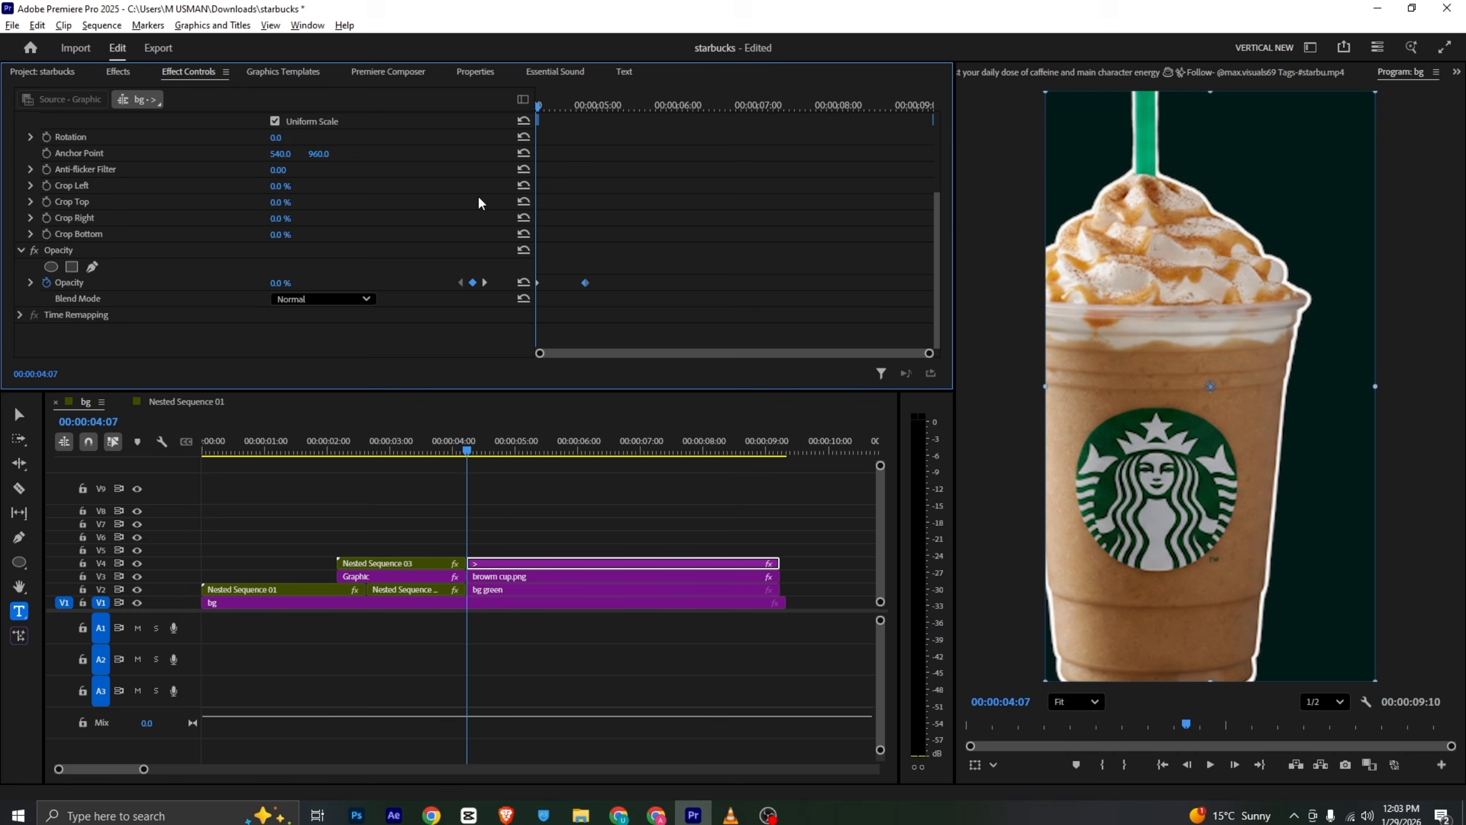
- Offset the > text's starting position so it slides into place, previewing the motion
{"action": "scroll", "coordinate": [481, 203], "scroll_direction": "up", "scroll_amount": 6}
{"action": "left_click_drag", "start_coordinate": [323, 201], "coordinate": [516, 201]}
{"action": "key", "text": "space"}
{"action": "key", "text": "space"}
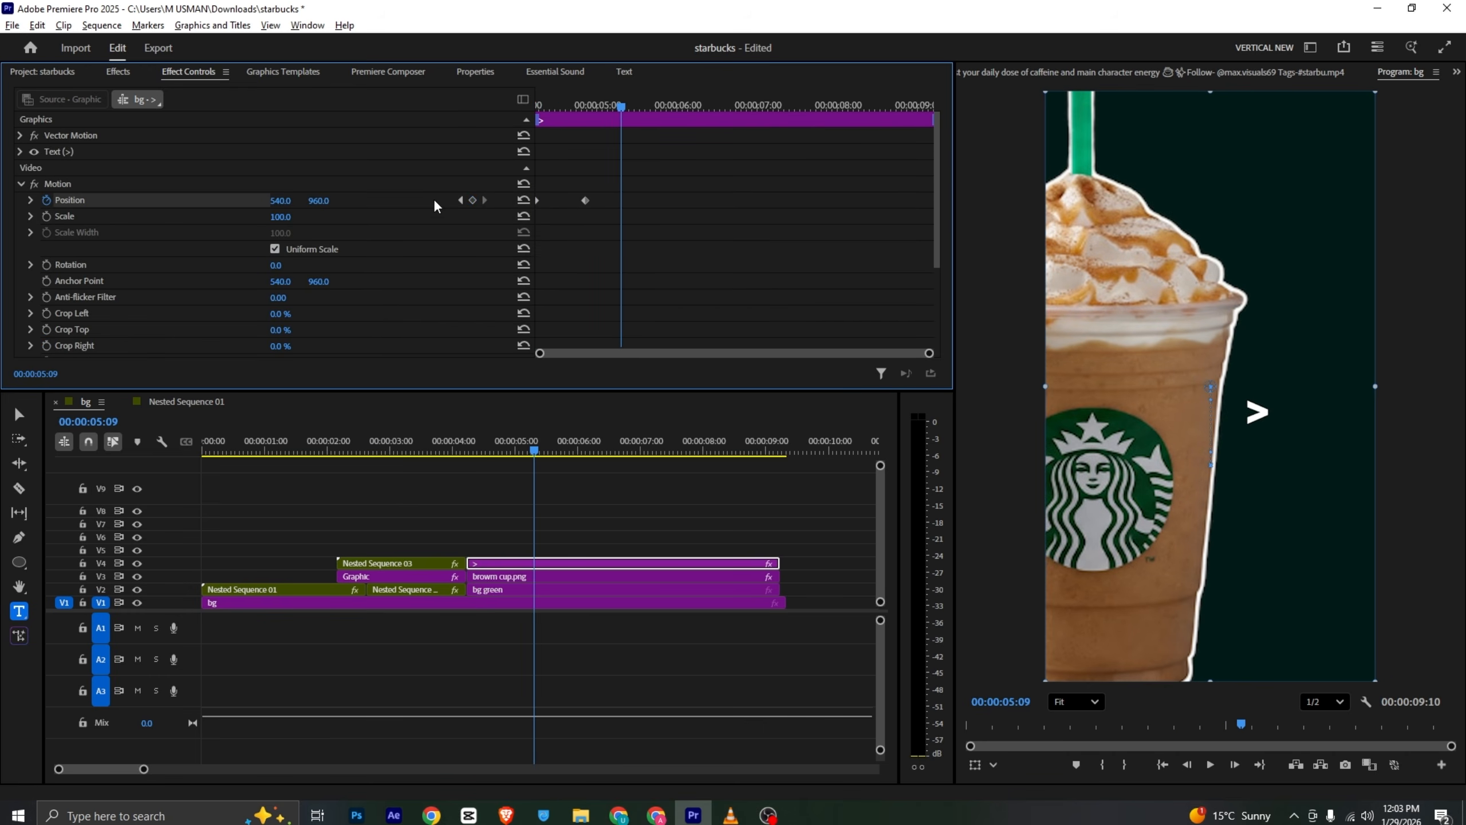
- Apply eased temporal interpolation to the > text's position keyframes and preview the slide from the clip start
{"action": "left_click_drag", "start_coordinate": [647, 174], "coordinate": [478, 249]}
{"action": "right_click", "coordinate": [585, 200]}
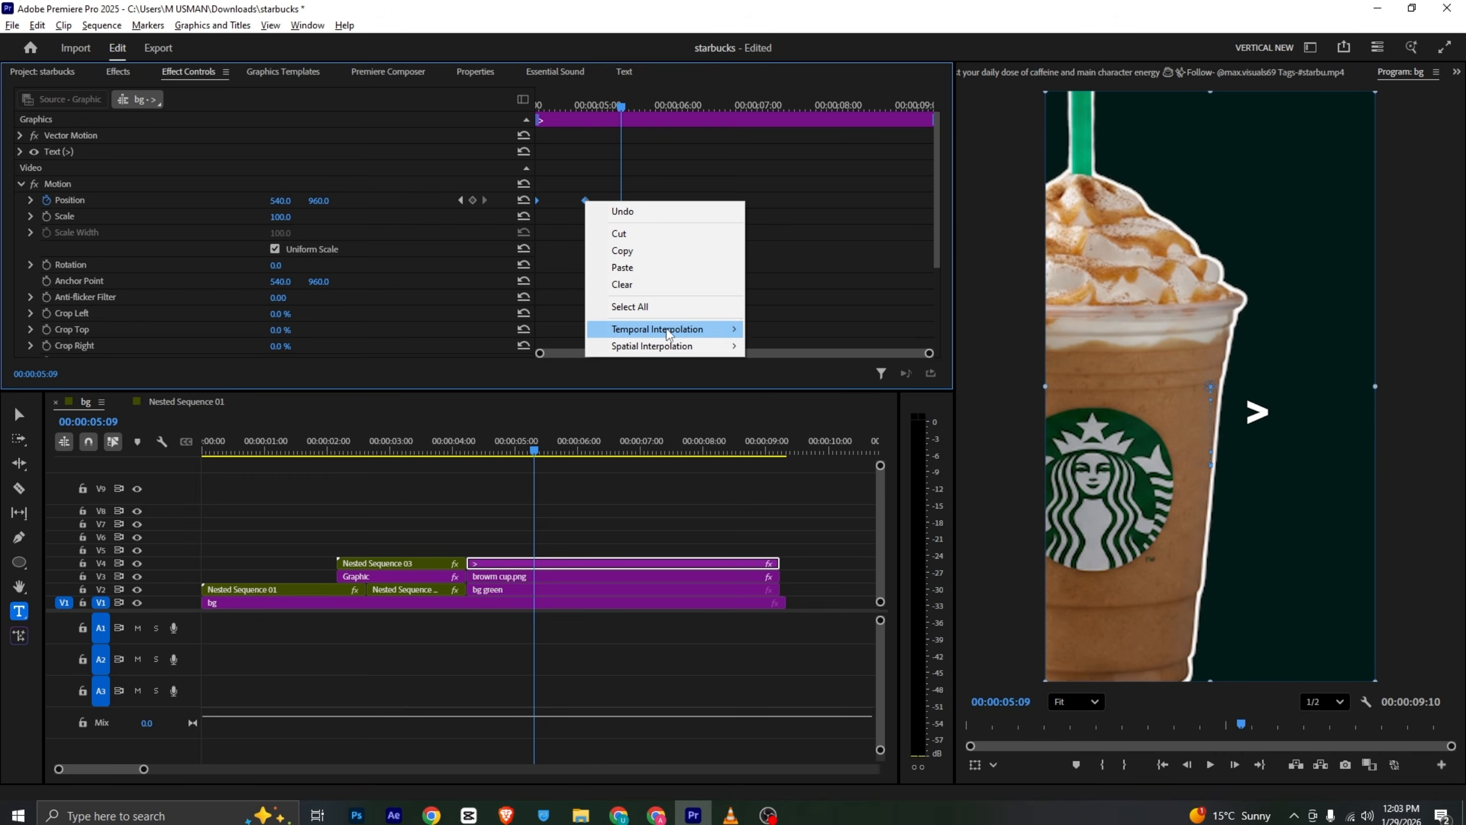
{"action": "mouse_move", "coordinate": [668, 334]}
{"action": "left_click", "coordinate": [808, 413]}
{"action": "left_click", "coordinate": [30, 199]}
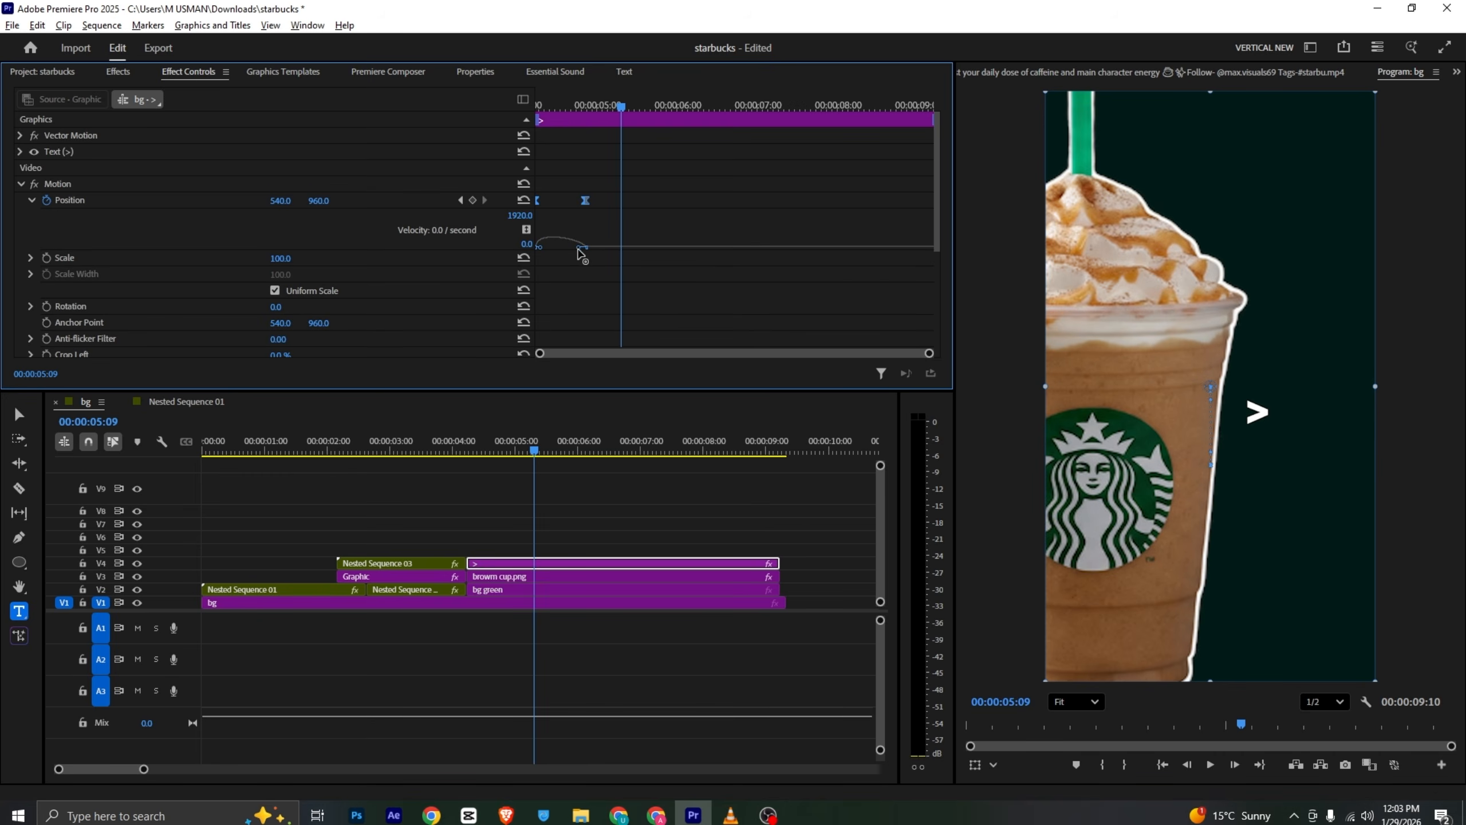
{"action": "left_click_drag", "start_coordinate": [604, 107], "coordinate": [477, 97]}
{"action": "key", "text": "space"}
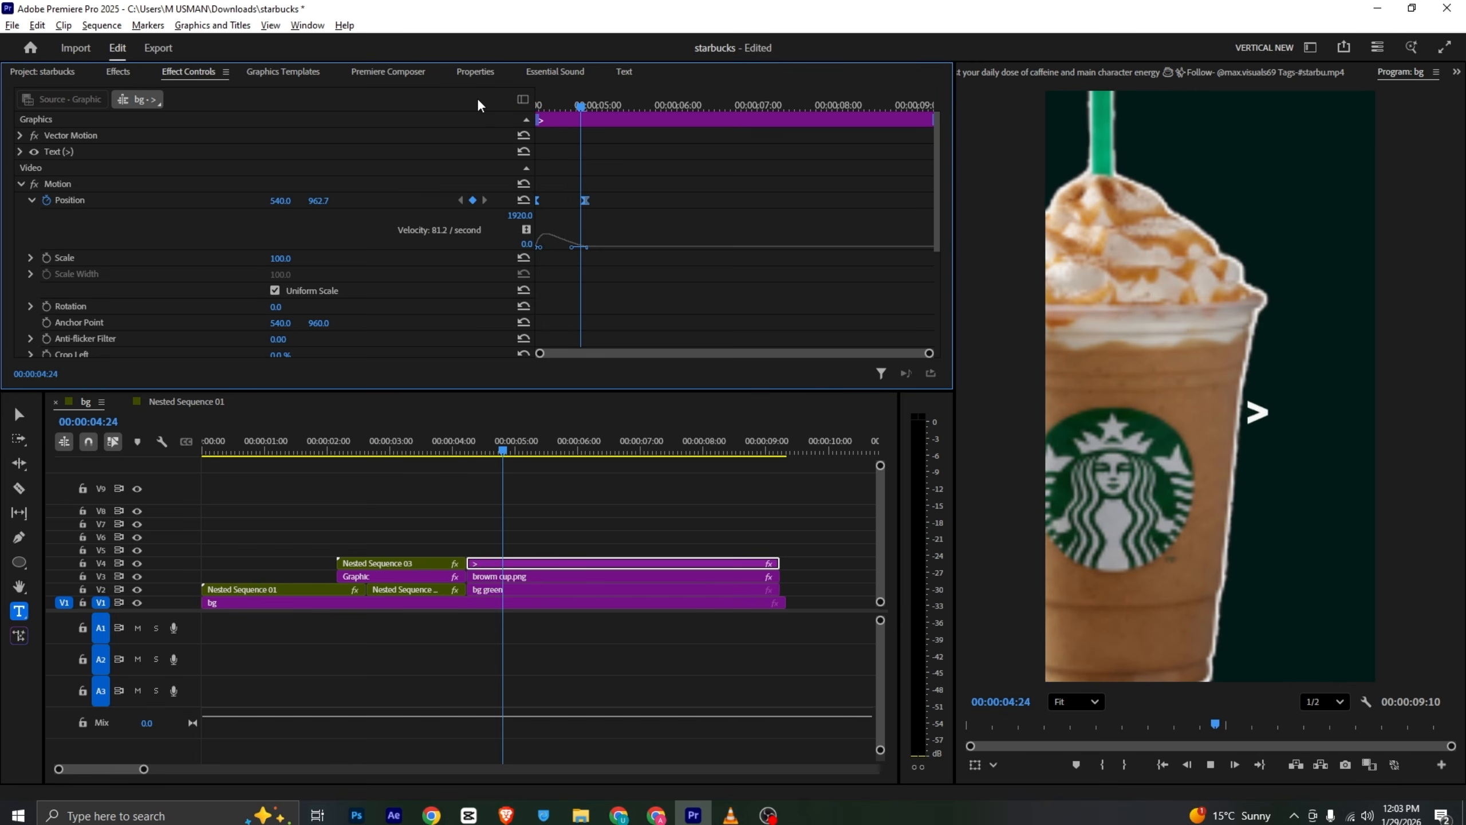
{"action": "key", "text": "space"}
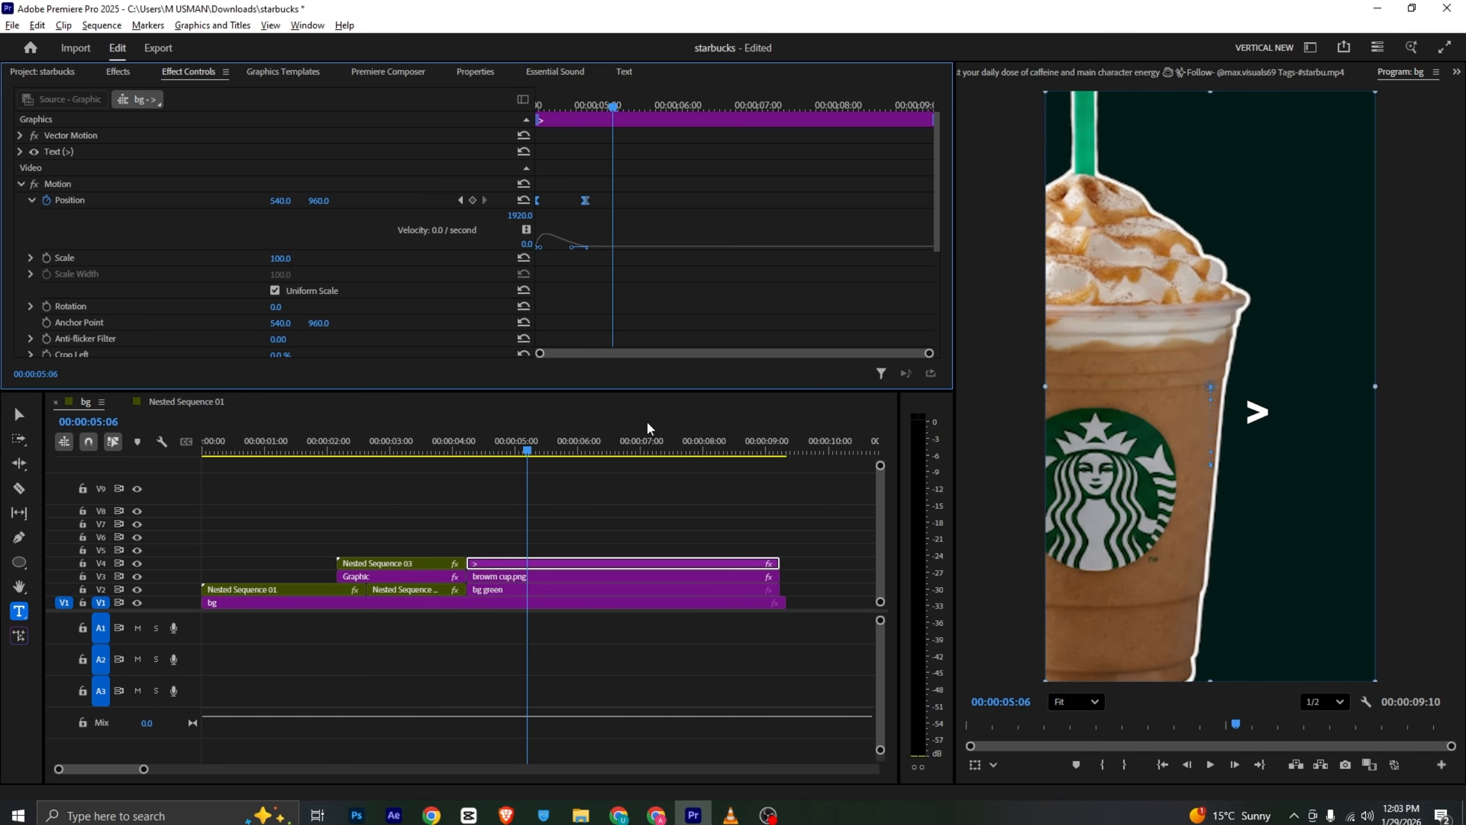
- Add the Untitled text template from Graphics Templates to track V5 above the > clip
{"action": "key", "text": "alt+Tab"}
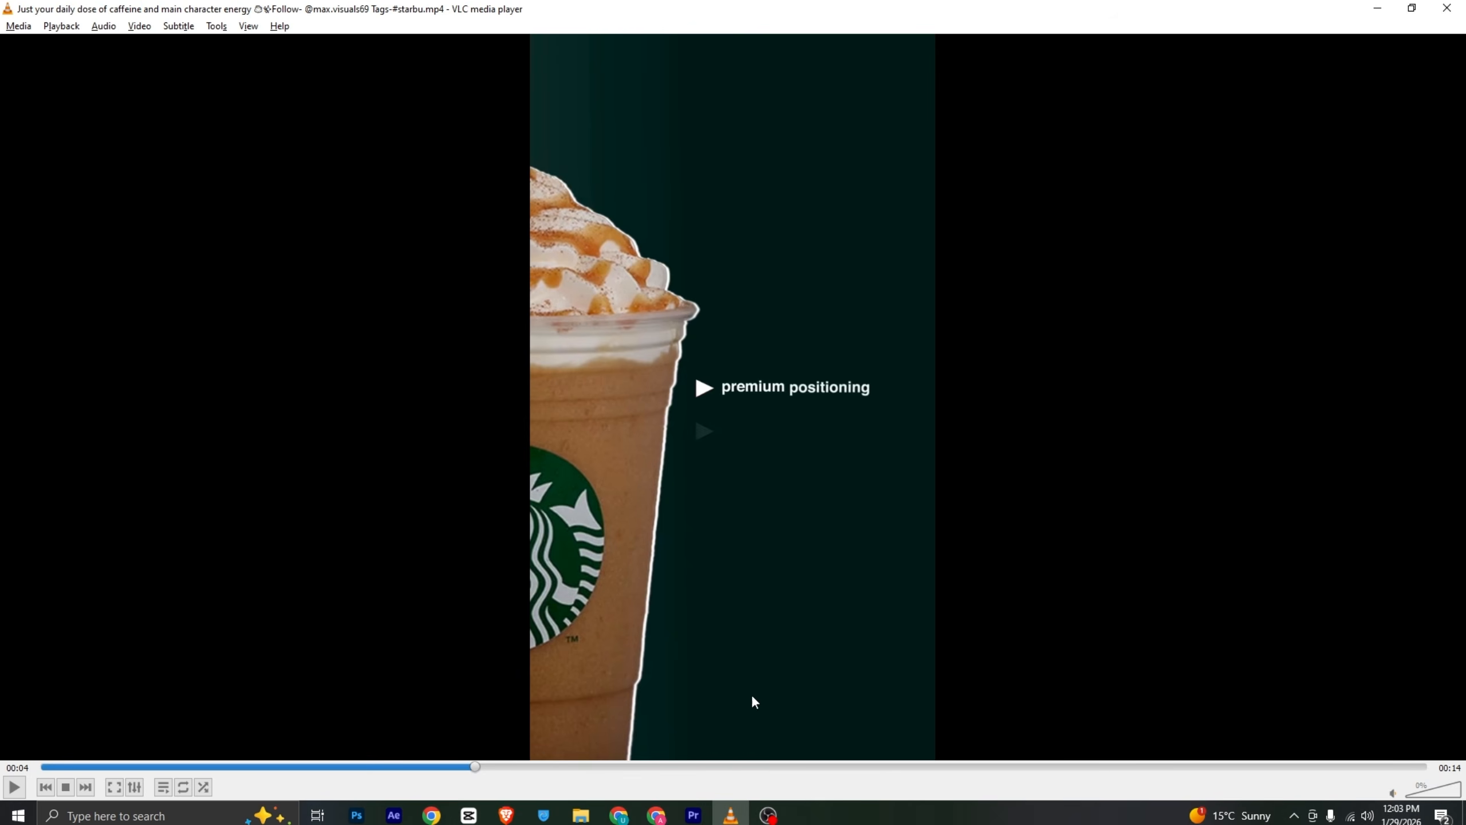
{"action": "left_click", "coordinate": [709, 806]}
{"action": "left_click", "coordinate": [388, 74]}
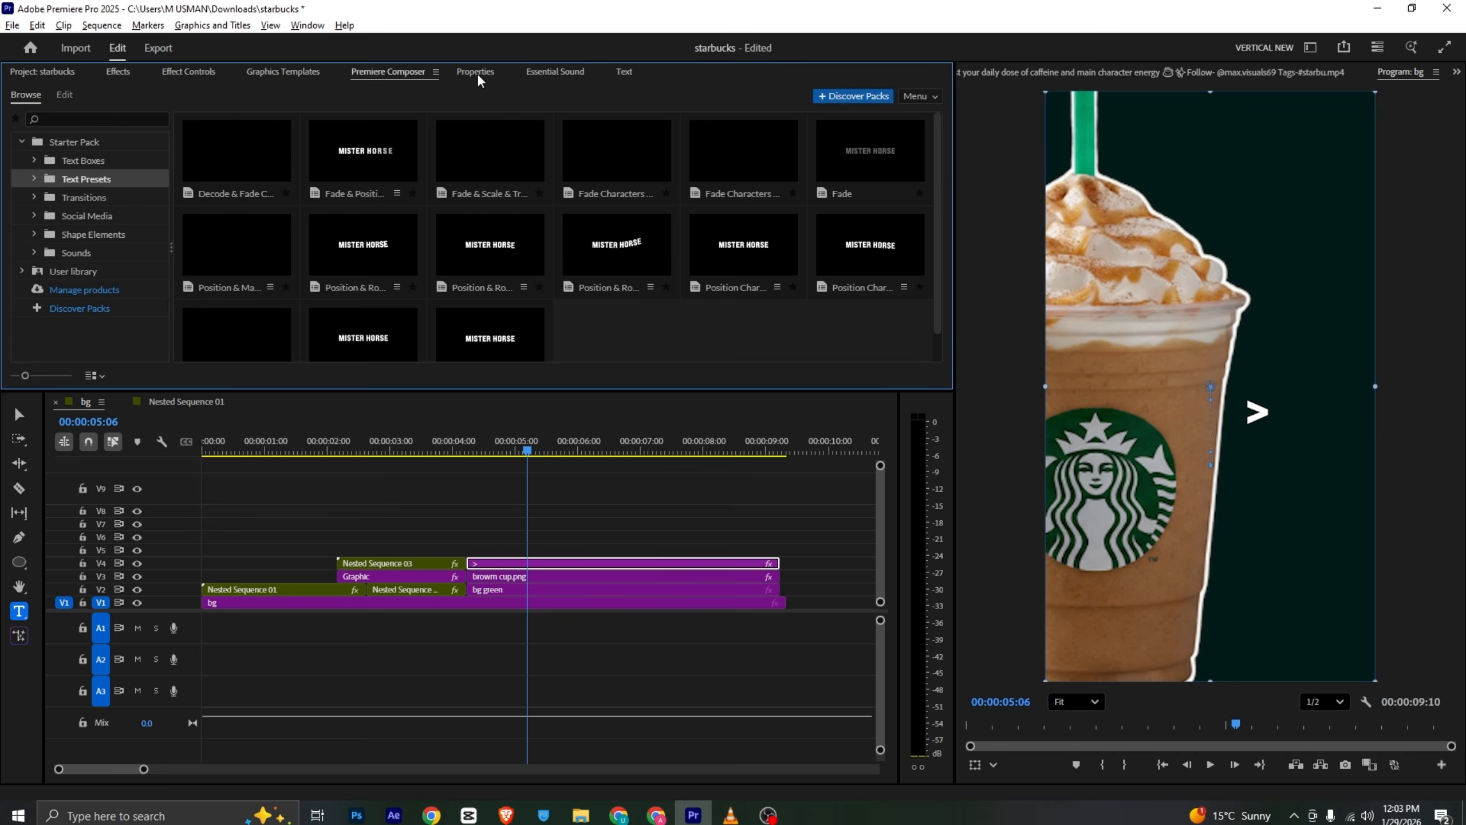
{"action": "left_click", "coordinate": [478, 74]}
{"action": "left_click", "coordinate": [283, 72]}
{"action": "left_click_drag", "start_coordinate": [118, 250], "coordinate": [504, 550]}
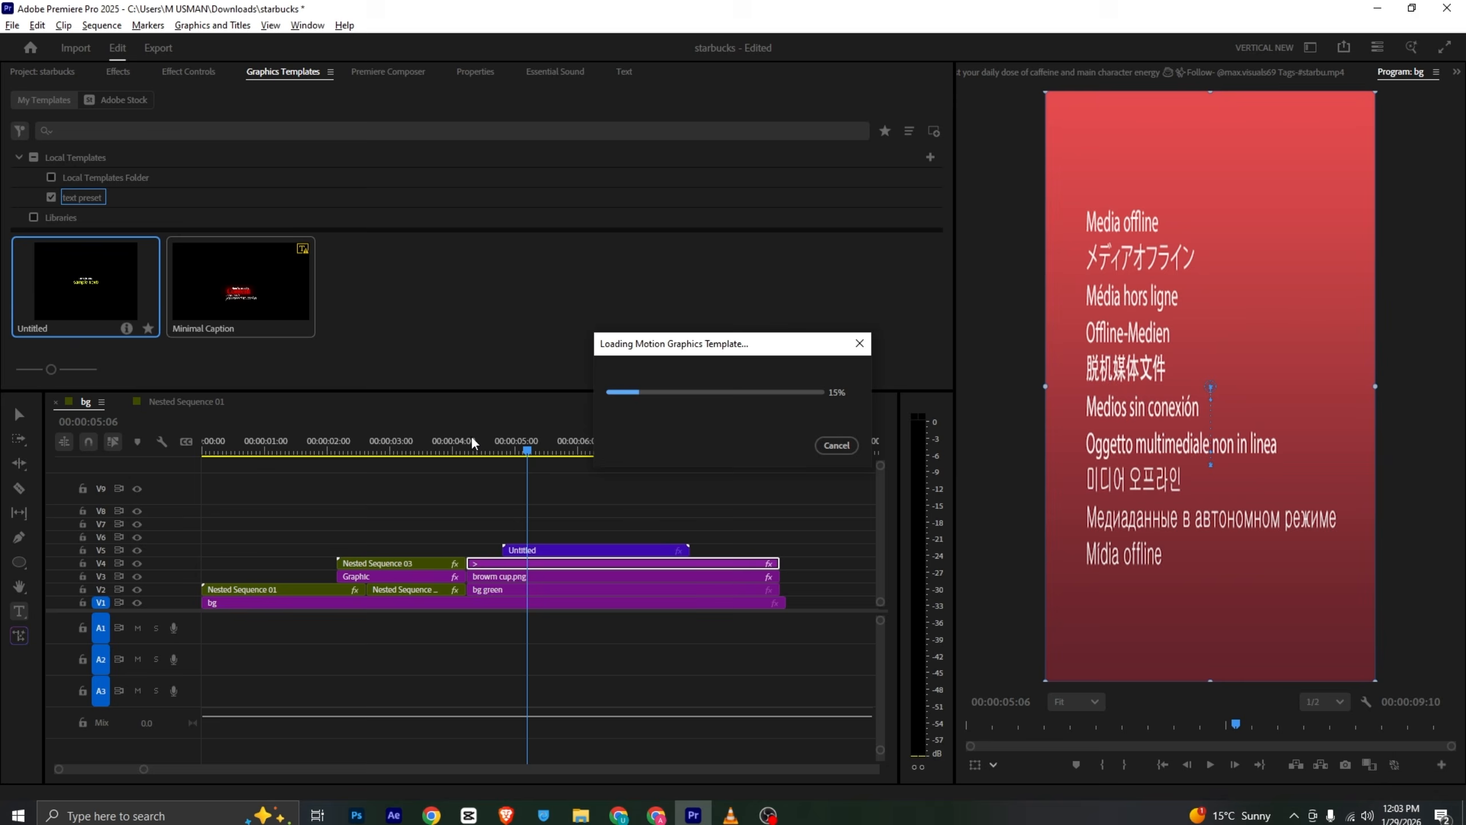
- Shift the cup further left at 5:21 with a new position keyframe
{"action": "left_click_drag", "start_coordinate": [478, 451], "coordinate": [537, 456]}
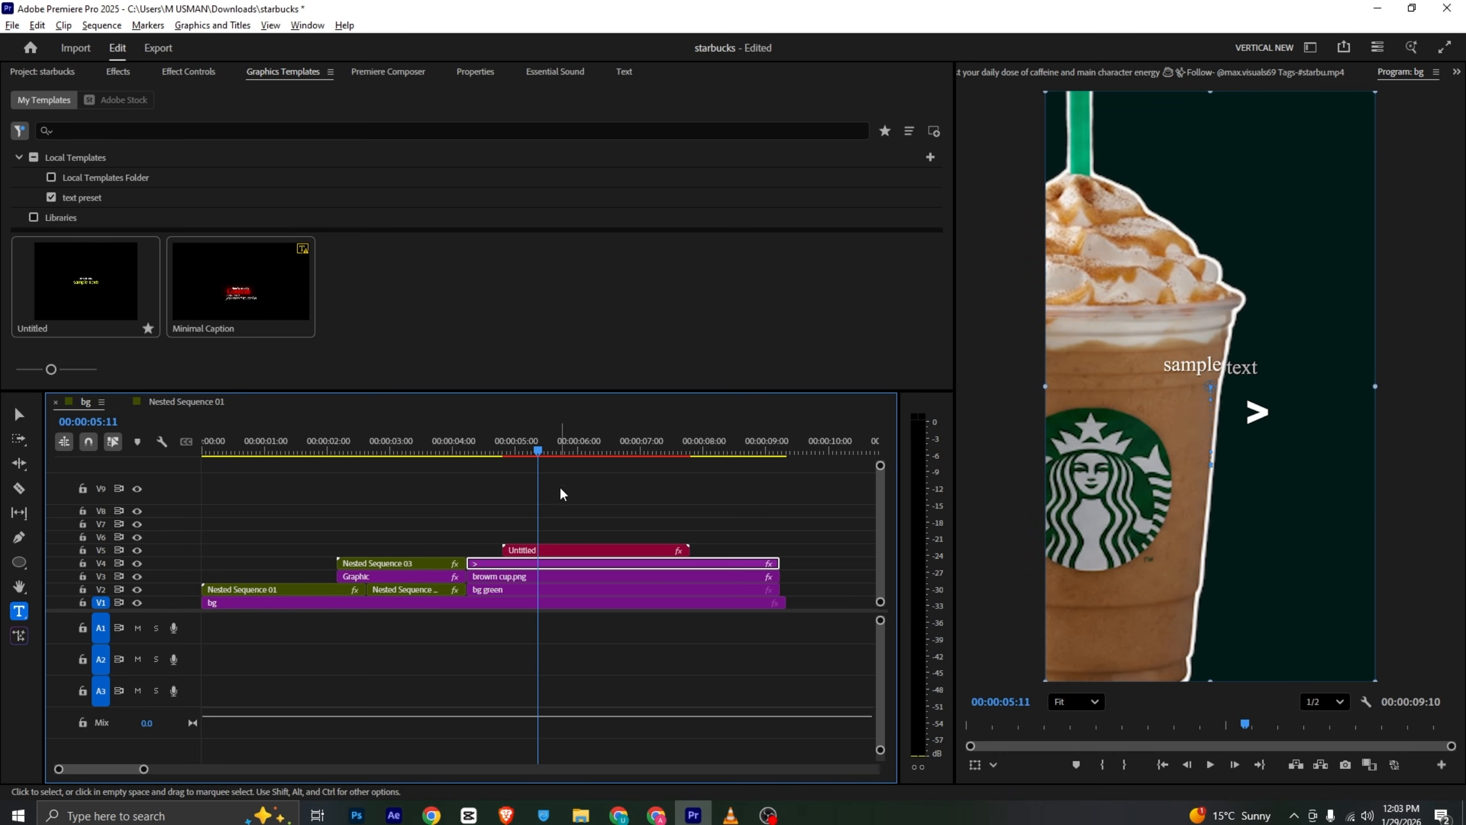
{"action": "left_click", "coordinate": [559, 455]}
{"action": "left_click", "coordinate": [561, 577]}
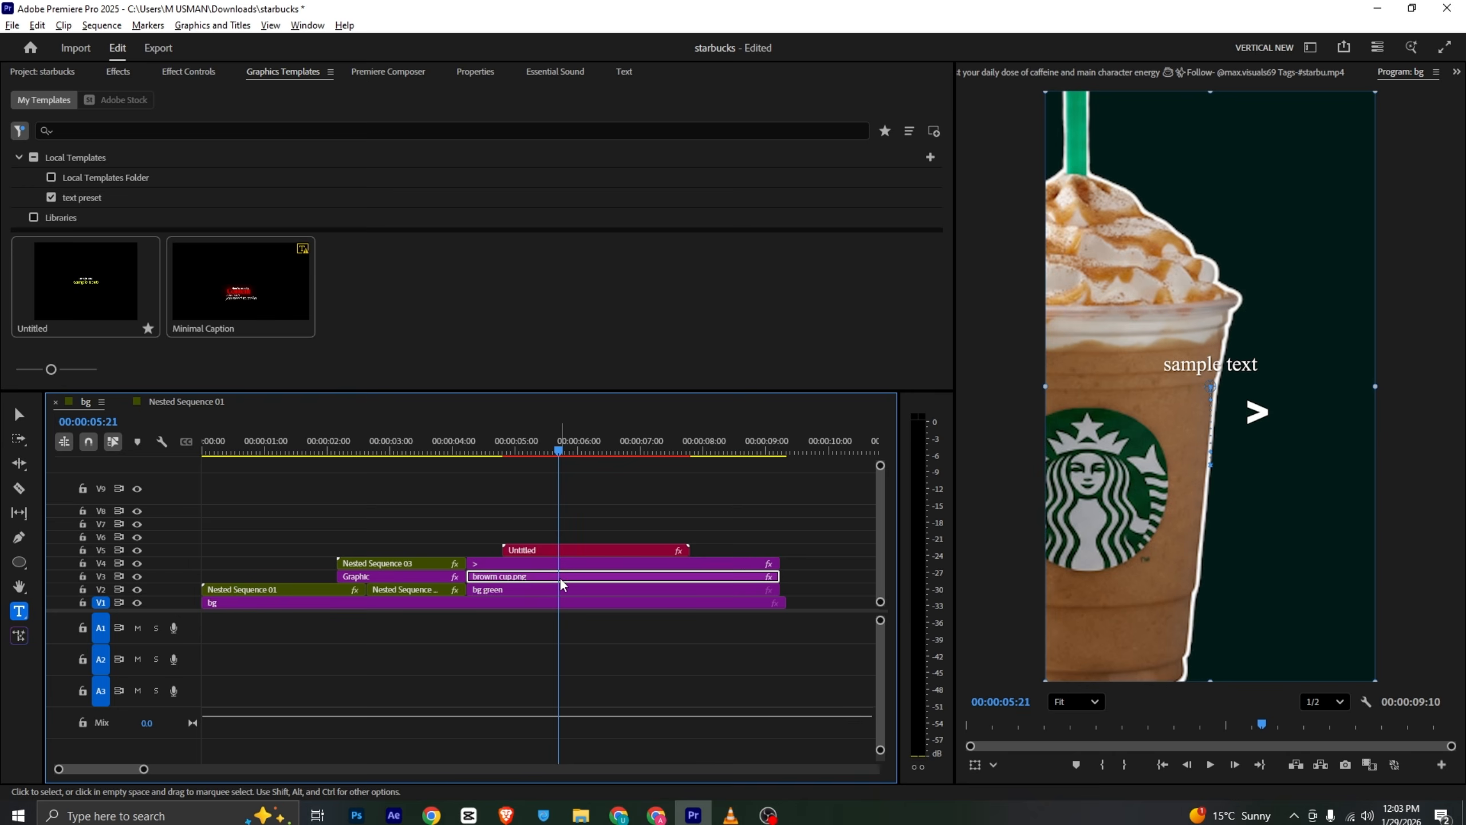
{"action": "left_click", "coordinate": [190, 72]}
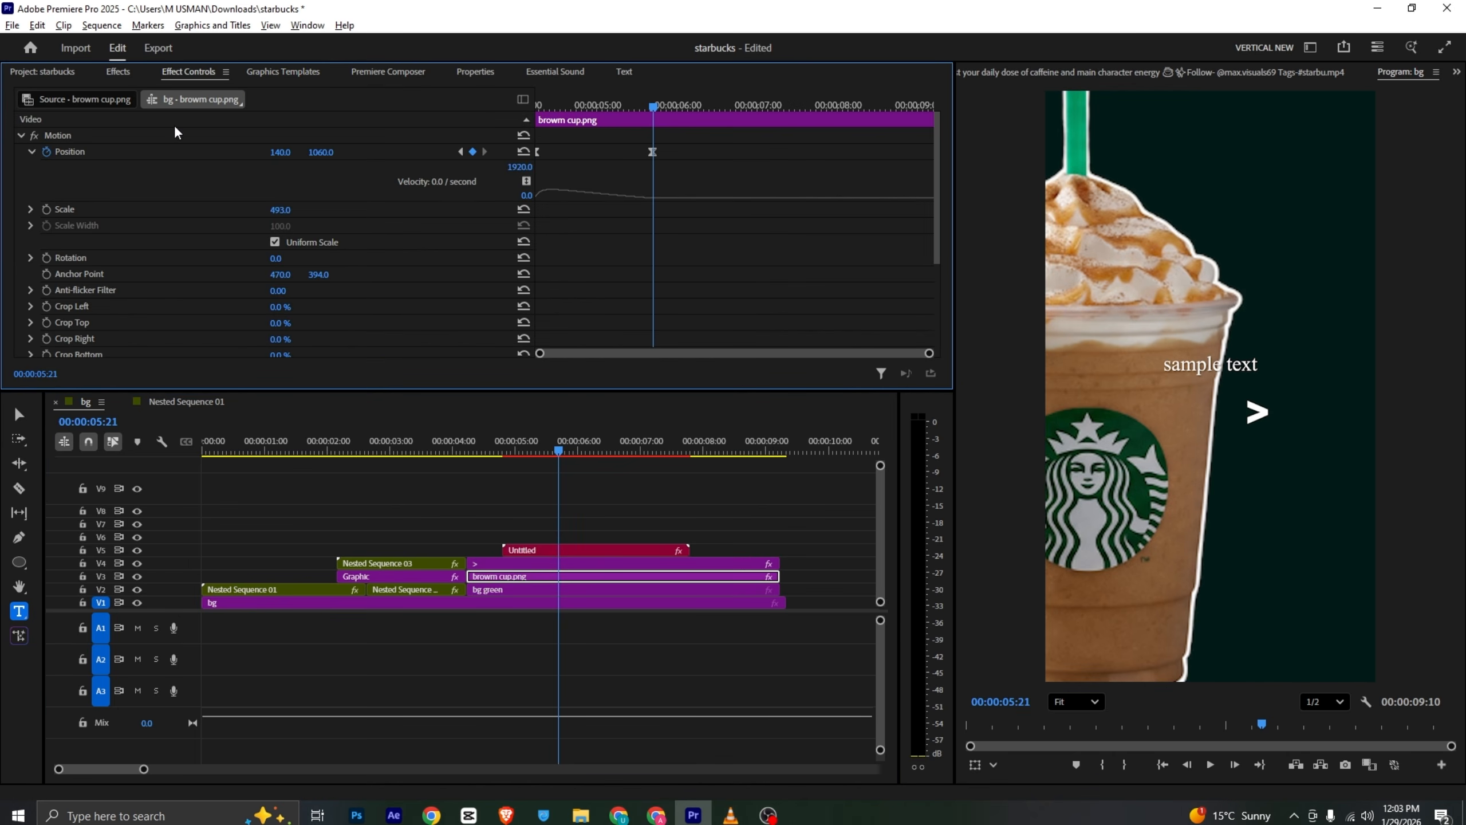
{"action": "left_click_drag", "start_coordinate": [274, 154], "coordinate": [518, 170]}
- Move the > text to about 366, 816 at 5:21 so it follows the cup
{"action": "left_click", "coordinate": [538, 551]}
{"action": "left_click", "coordinate": [488, 563]}
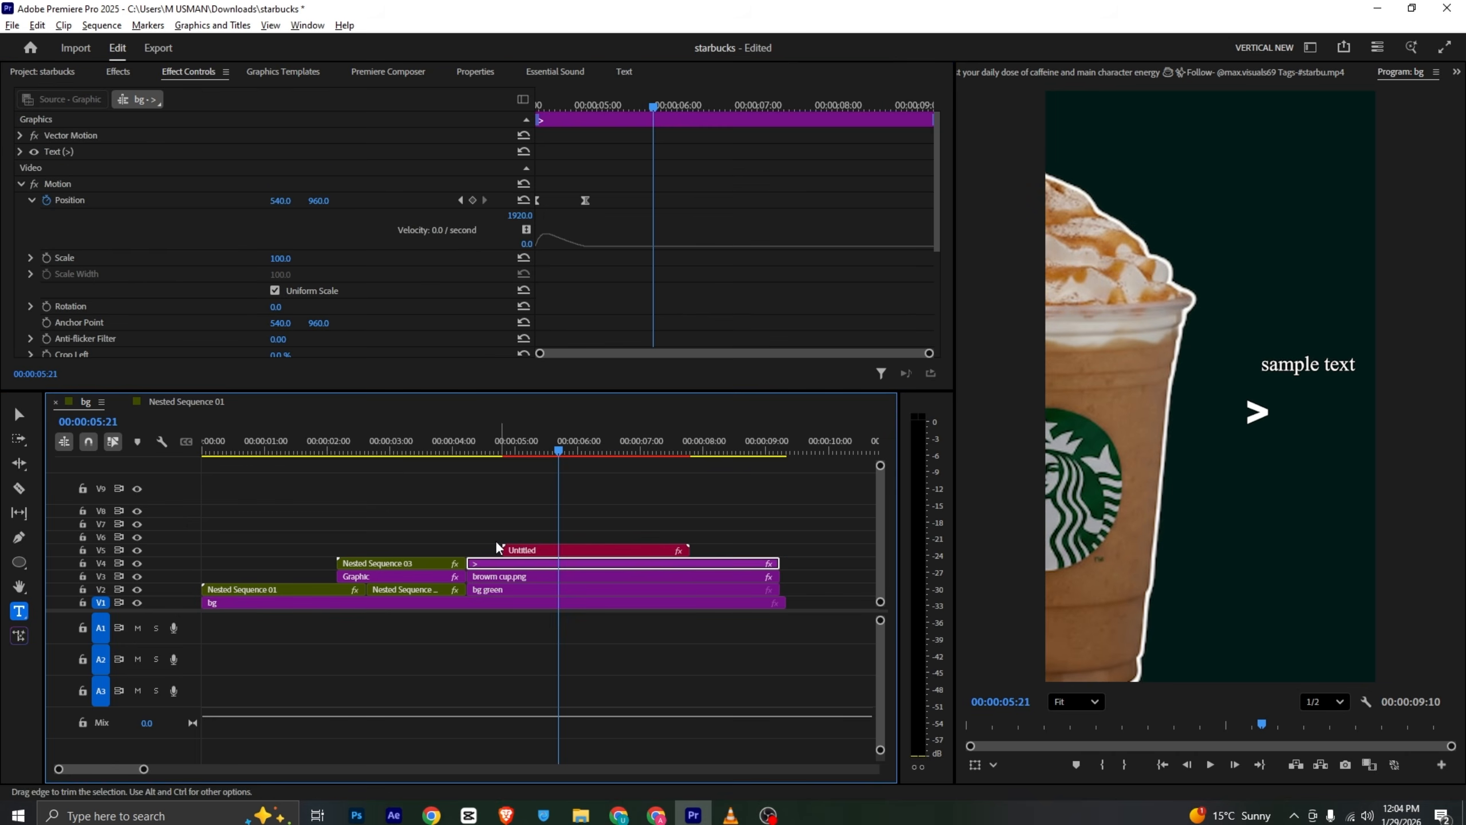
{"action": "mouse_move", "coordinate": [305, 207]}
{"action": "left_mouse_down"}
{"action": "mouse_move", "coordinate": [344, 201]}
{"action": "mouse_move", "coordinate": [292, 201]}
{"action": "left_mouse_up"}
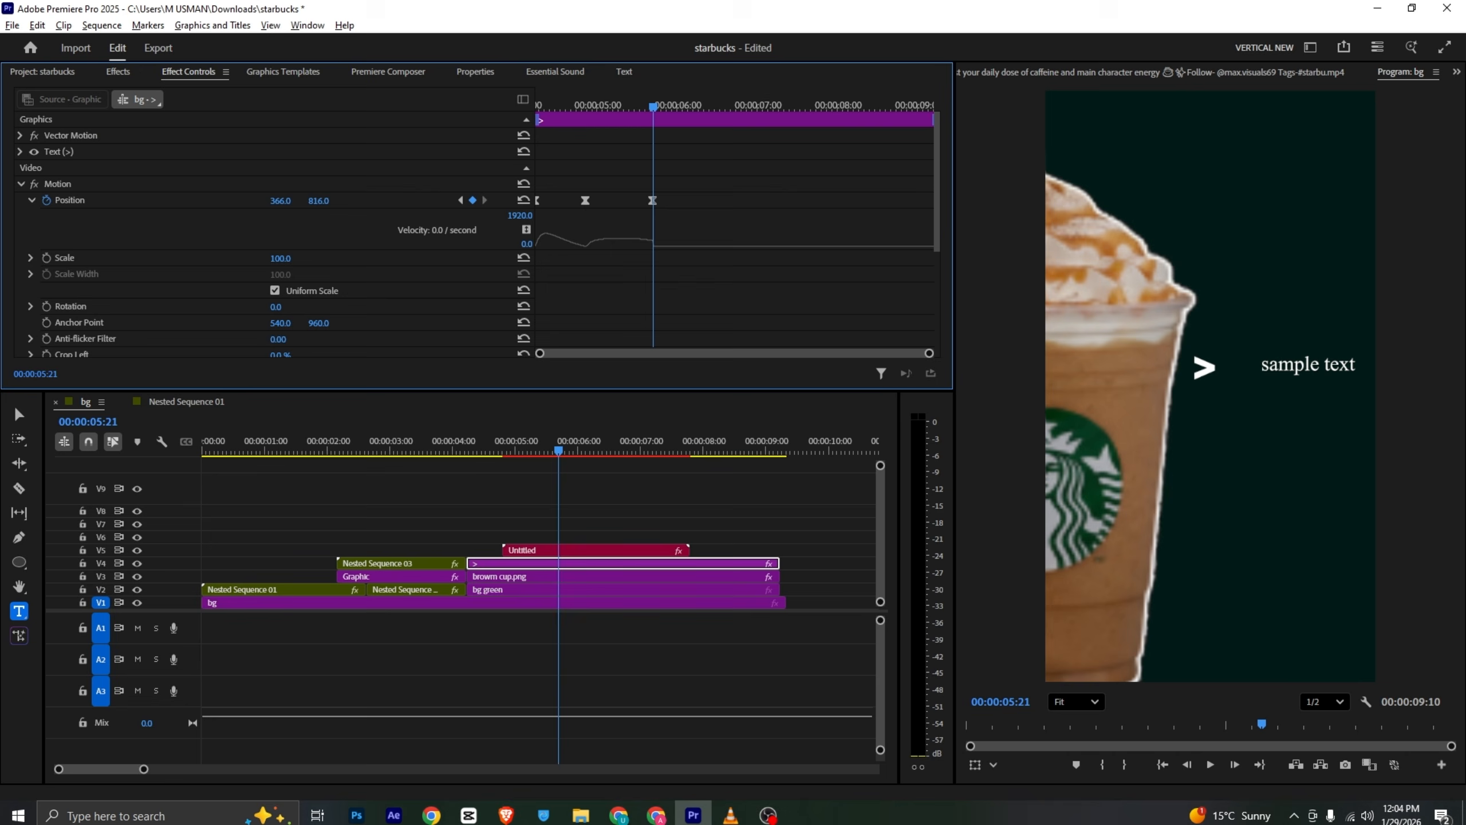
- Slide the Untitled template clip later on V5 so it starts after the arrow appears
{"action": "left_click_drag", "start_coordinate": [467, 452], "coordinate": [557, 456]}
{"action": "left_click", "coordinate": [589, 556]}
{"action": "left_click_drag", "start_coordinate": [552, 553], "coordinate": [591, 555]}
- Clear the template's second text field after checking the reference video
{"action": "left_click", "coordinate": [731, 815]}
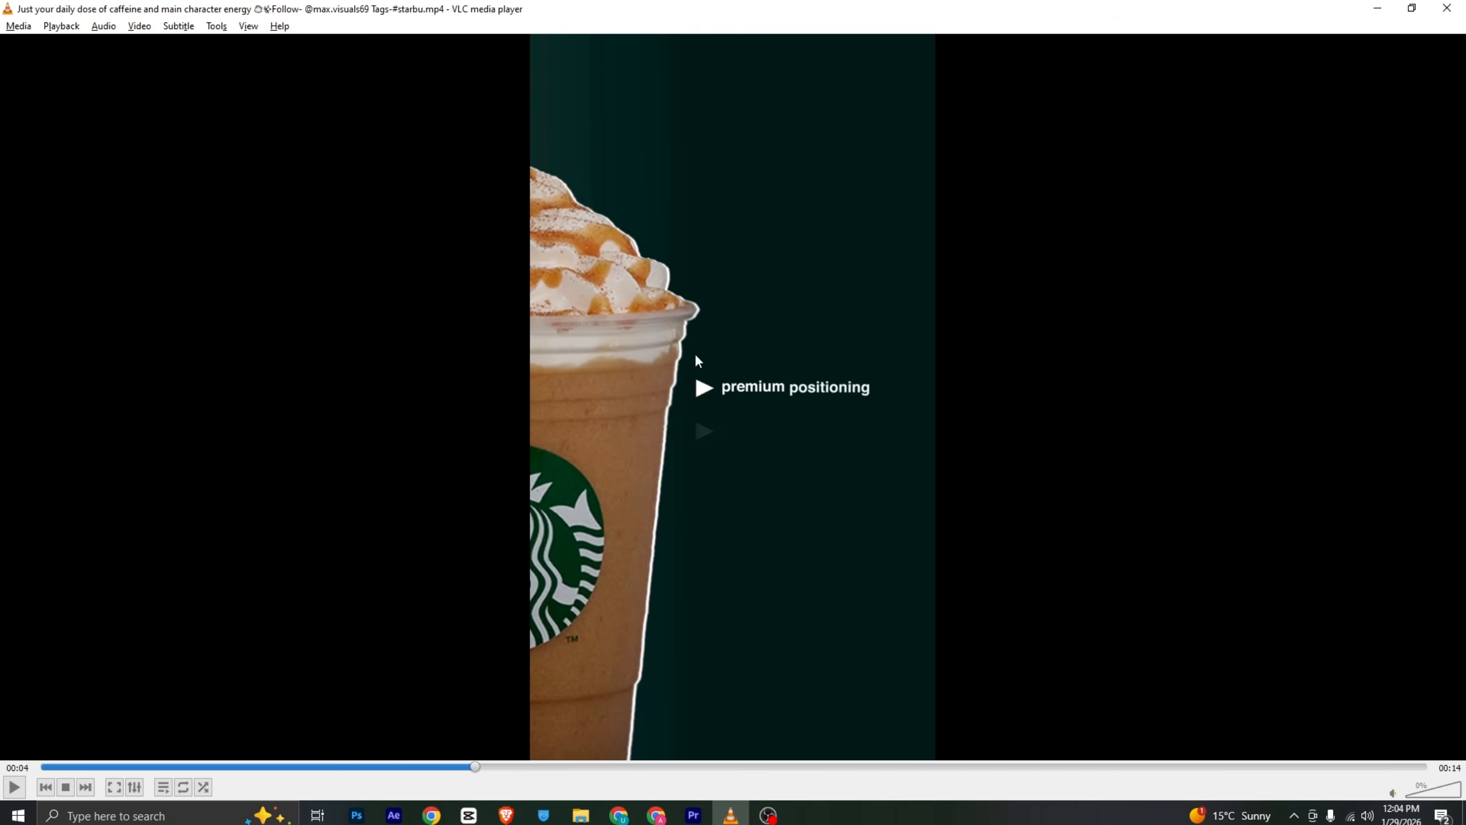
{"action": "key", "text": "alt+Tab"}
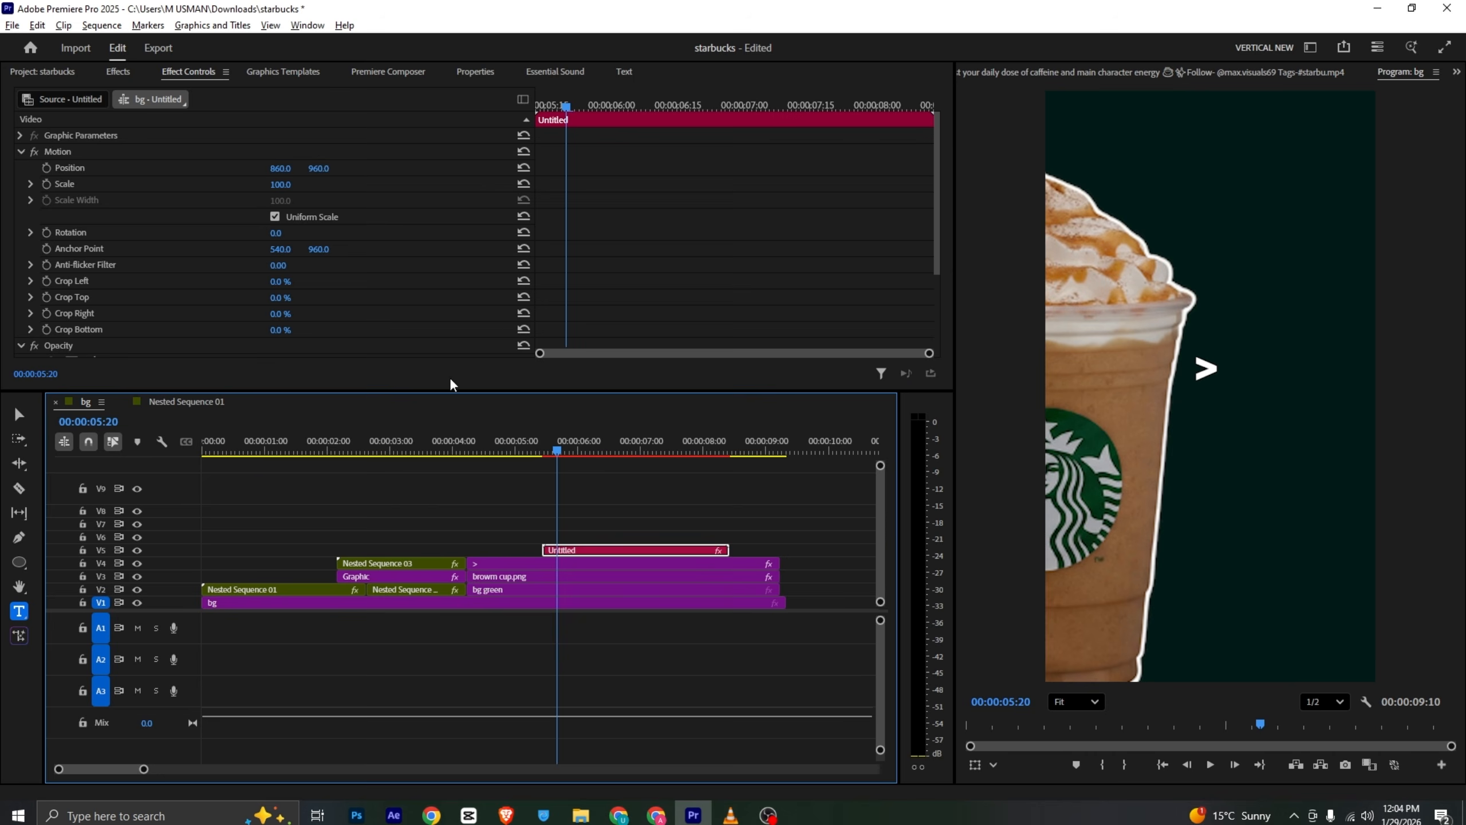
{"action": "left_click", "coordinate": [475, 72]}
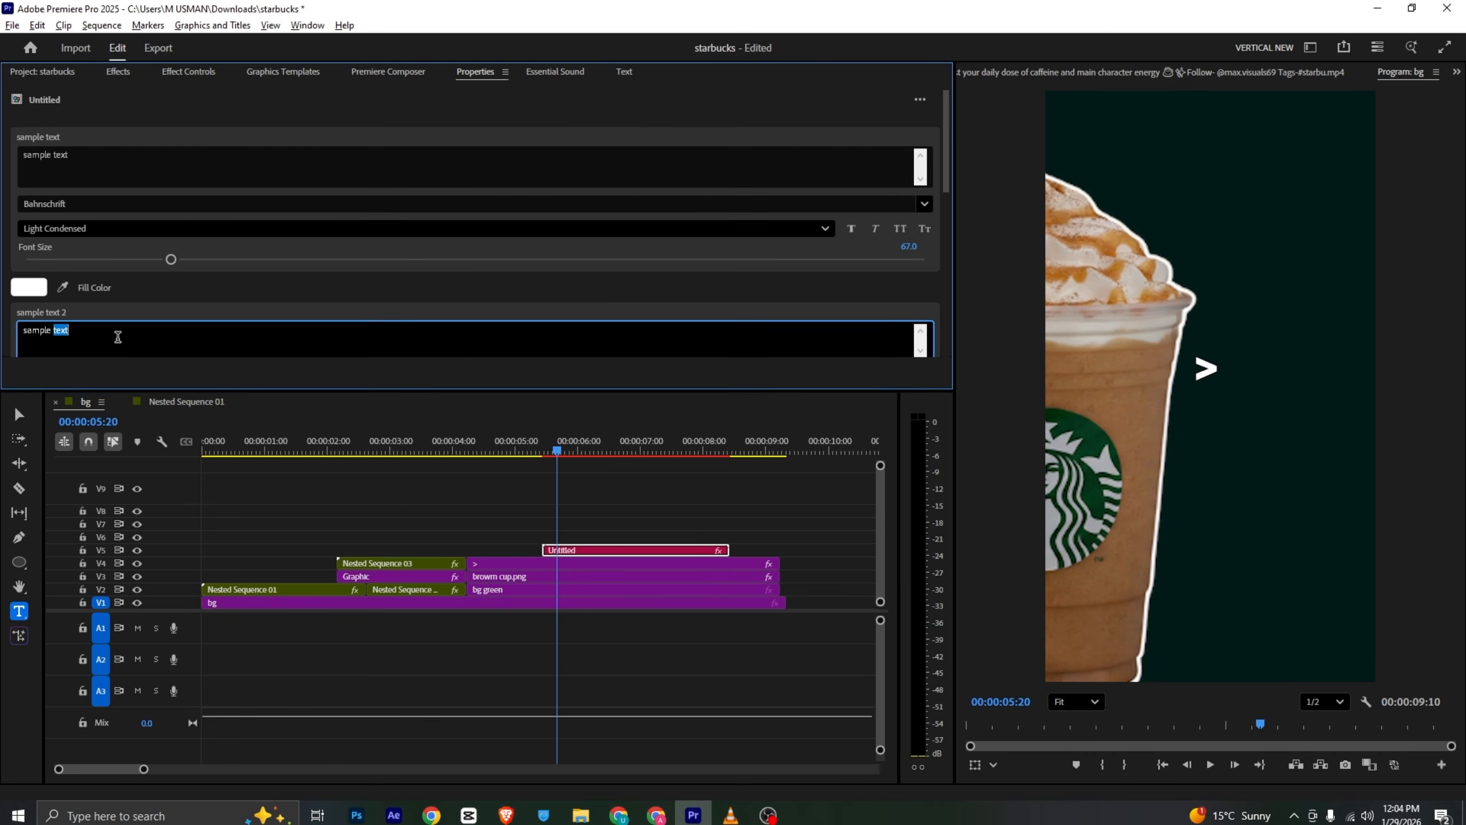
{"action": "triple_click", "coordinate": [117, 337]}
{"action": "key", "text": "BackSpace"}
- Set the template's font to Arial Bold
{"action": "left_click", "coordinate": [94, 204]}
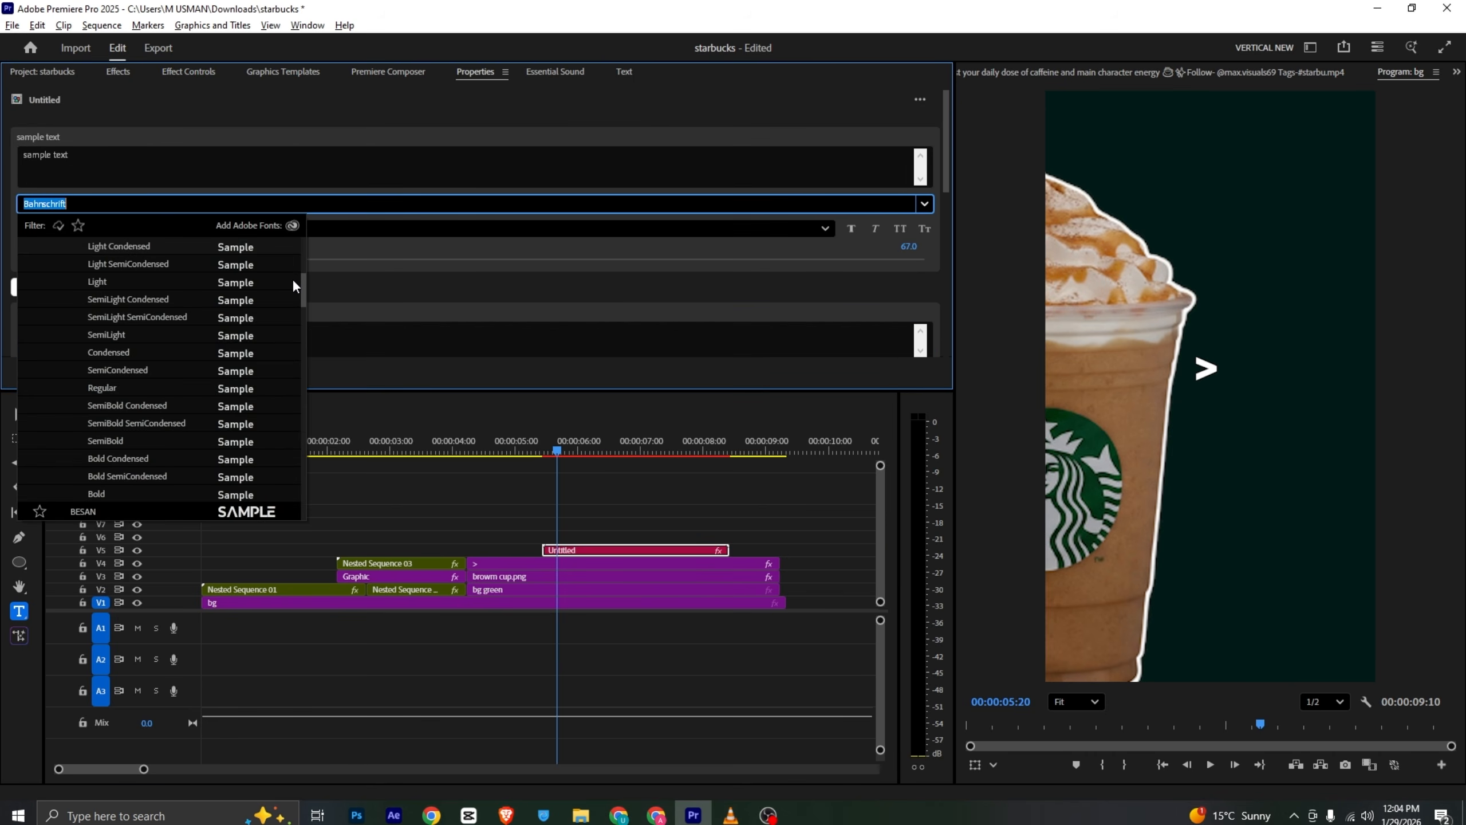
{"action": "left_click_drag", "start_coordinate": [302, 281], "coordinate": [301, 202]}
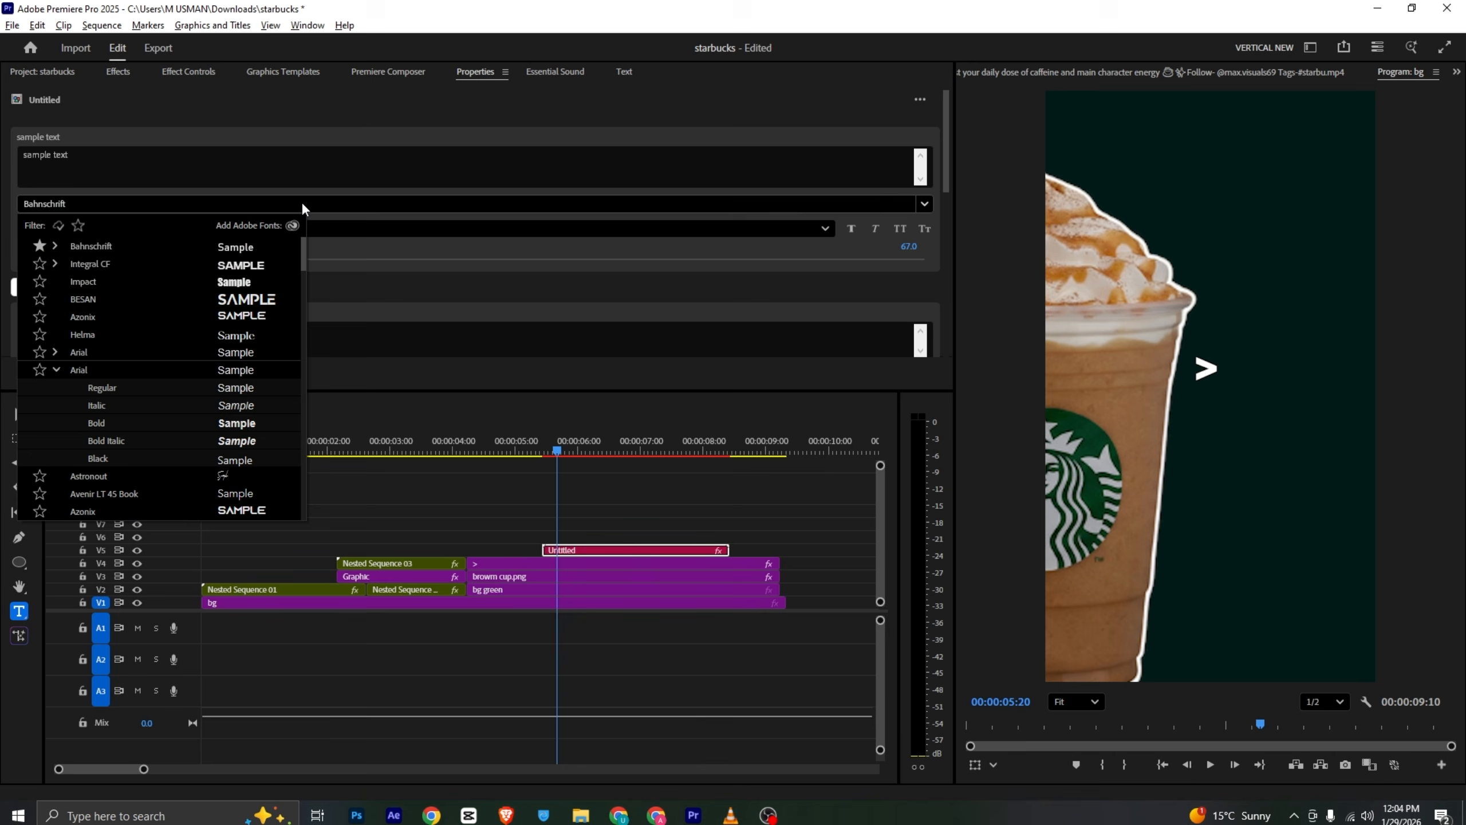
{"action": "left_click", "coordinate": [98, 365]}
{"action": "left_click", "coordinate": [101, 230]}
{"action": "key", "text": "Escape"}
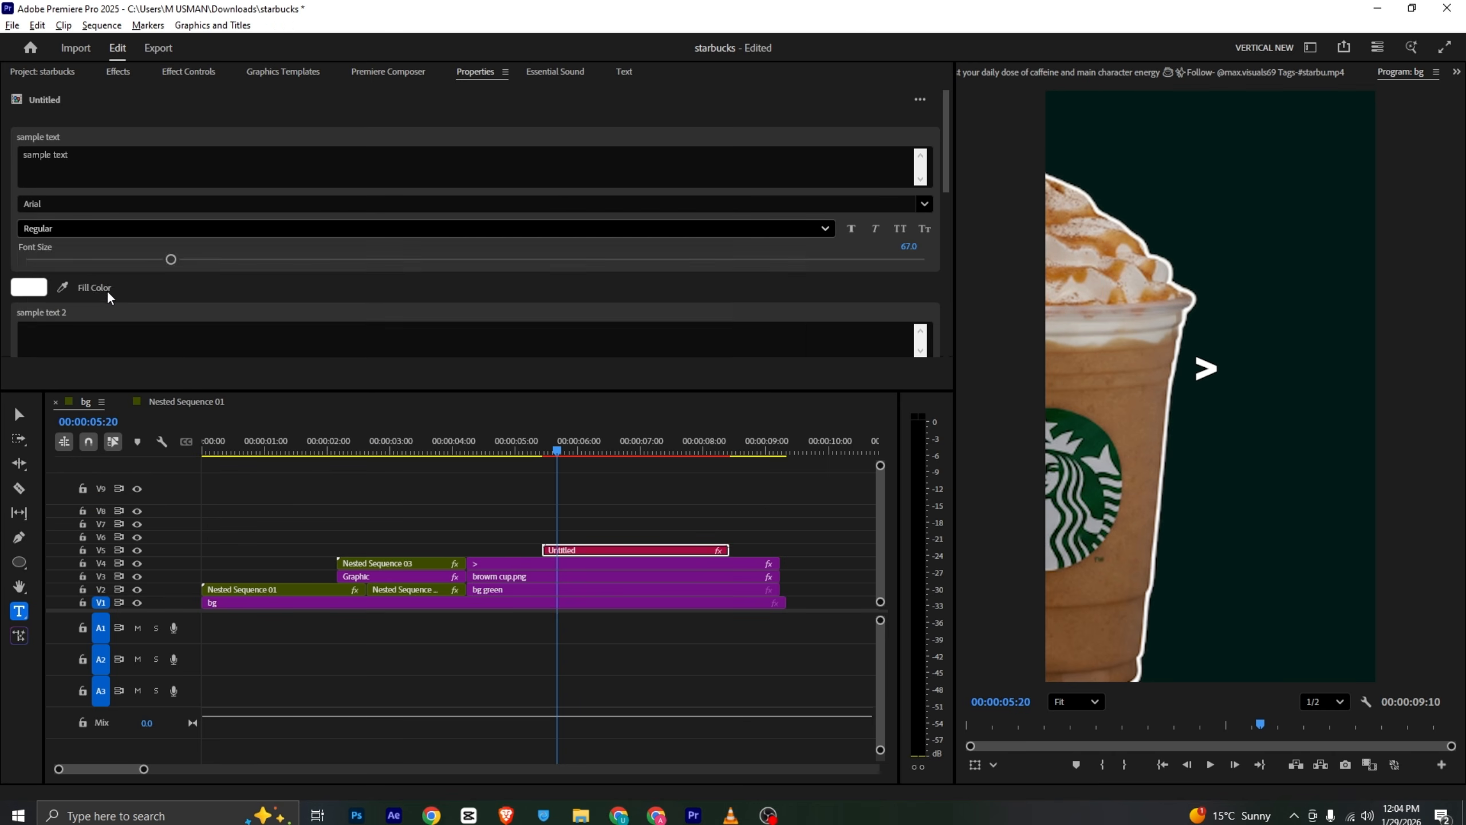
{"action": "key", "text": "alt+Tab"}
{"action": "key", "text": "alt+Tab"}
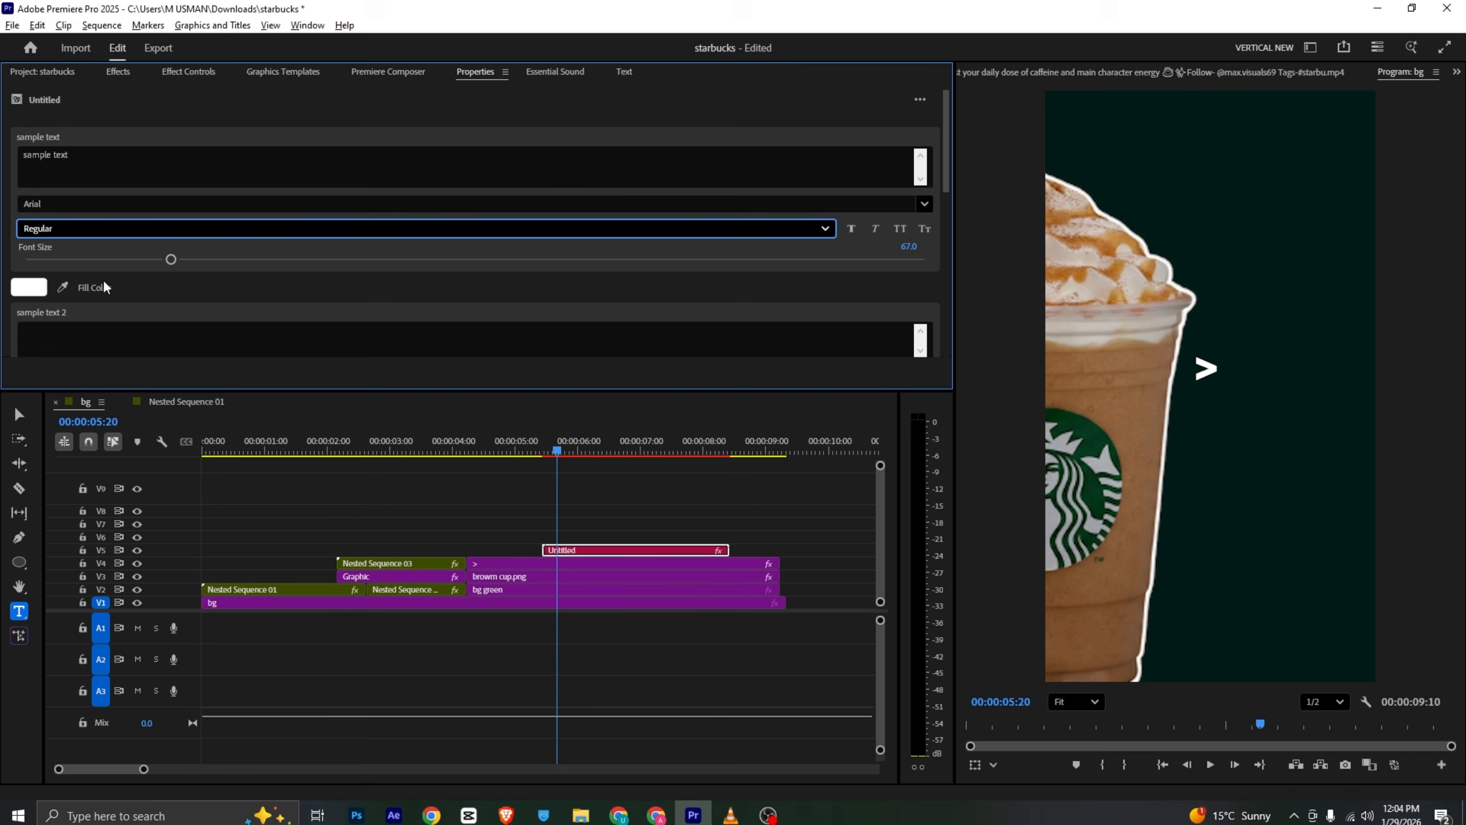
{"action": "left_click", "coordinate": [97, 229]}
{"action": "left_click", "coordinate": [92, 269]}
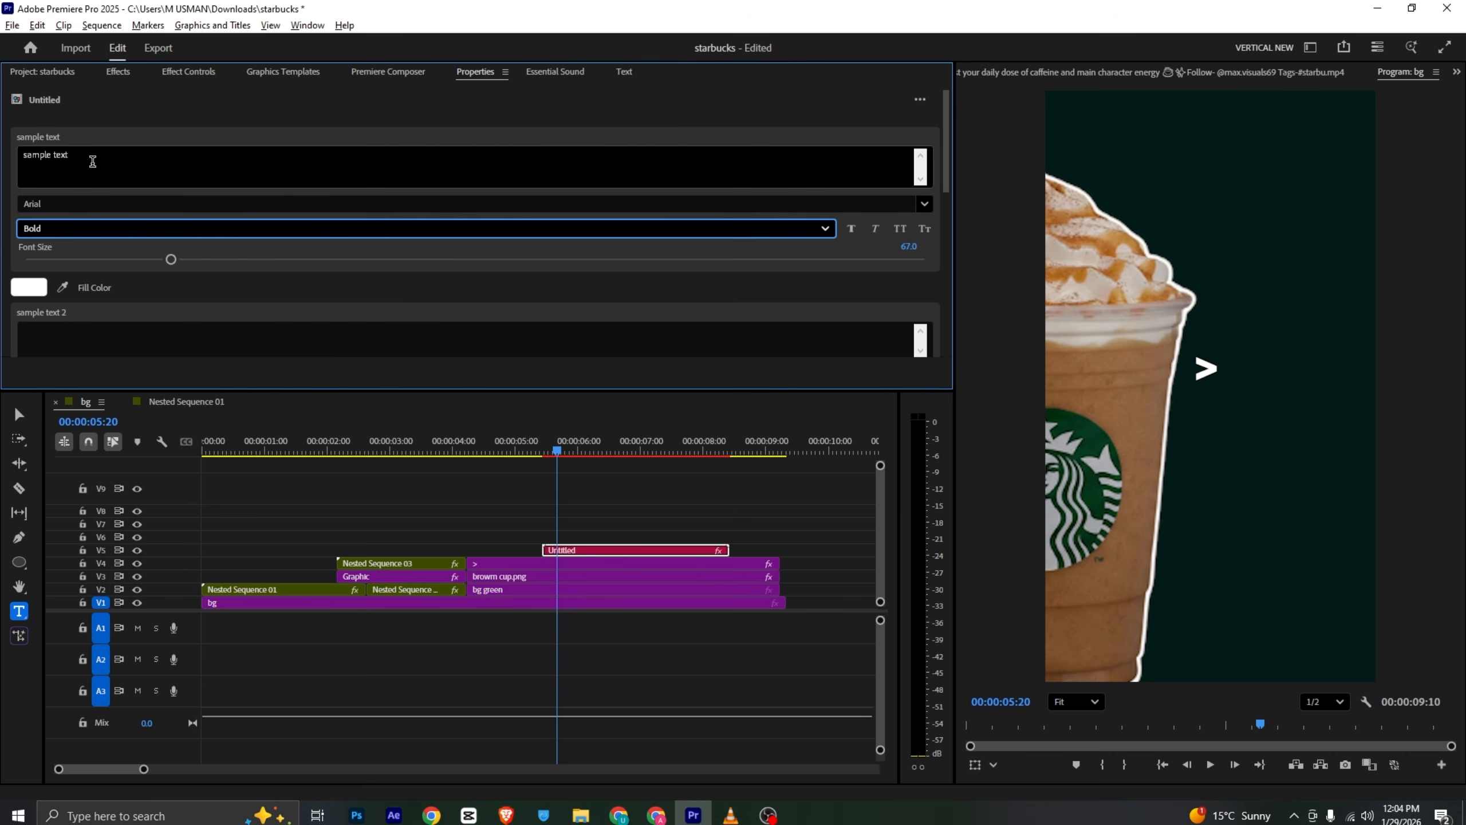
- Replace the template's first text with premium positioning and set its font size to 41.3
{"action": "double_click", "coordinate": [92, 161]}
{"action": "type", "text": "premium positioning"}
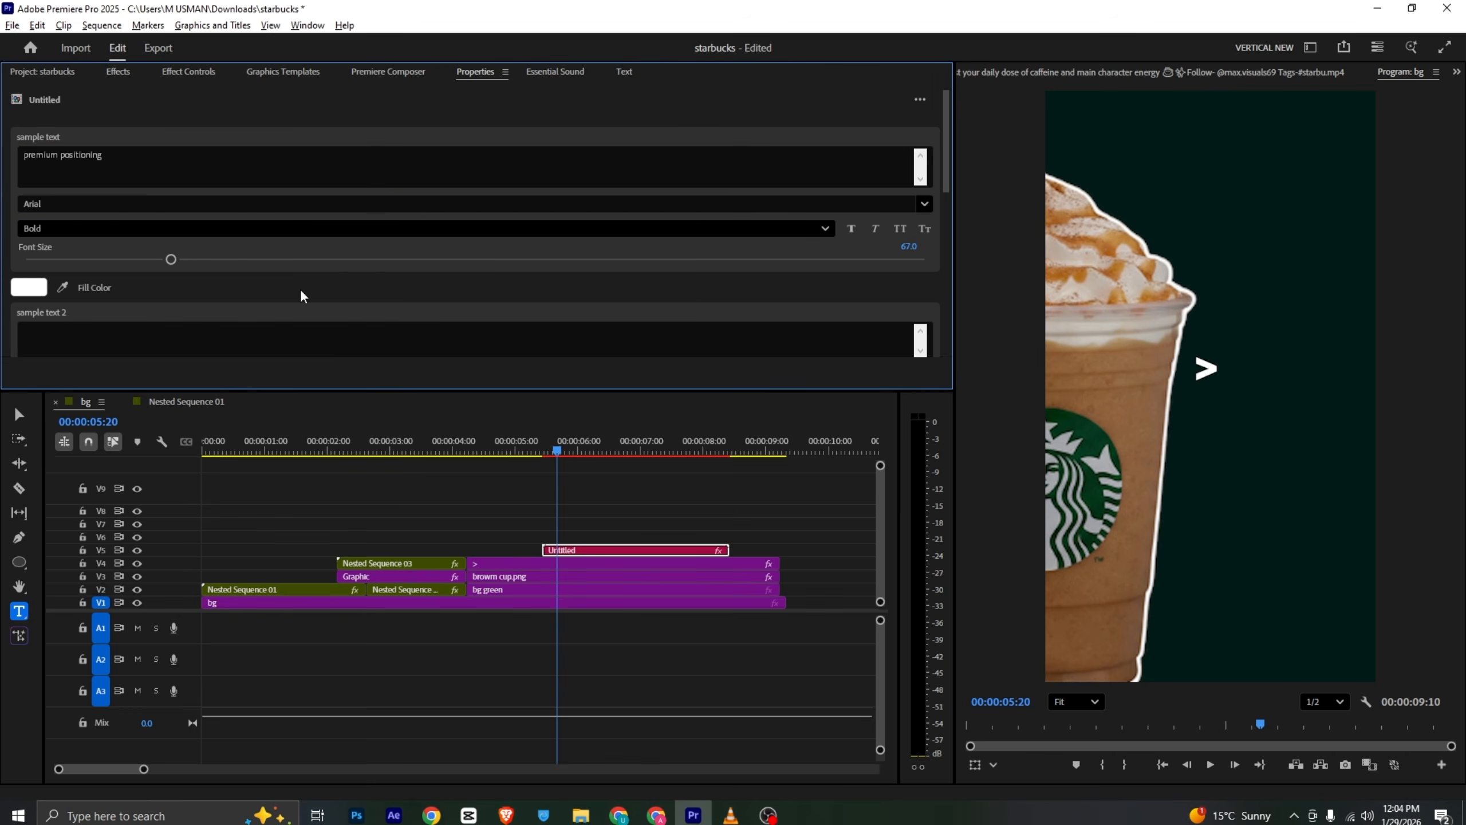
{"action": "left_click_drag", "start_coordinate": [553, 444], "coordinate": [582, 442]}
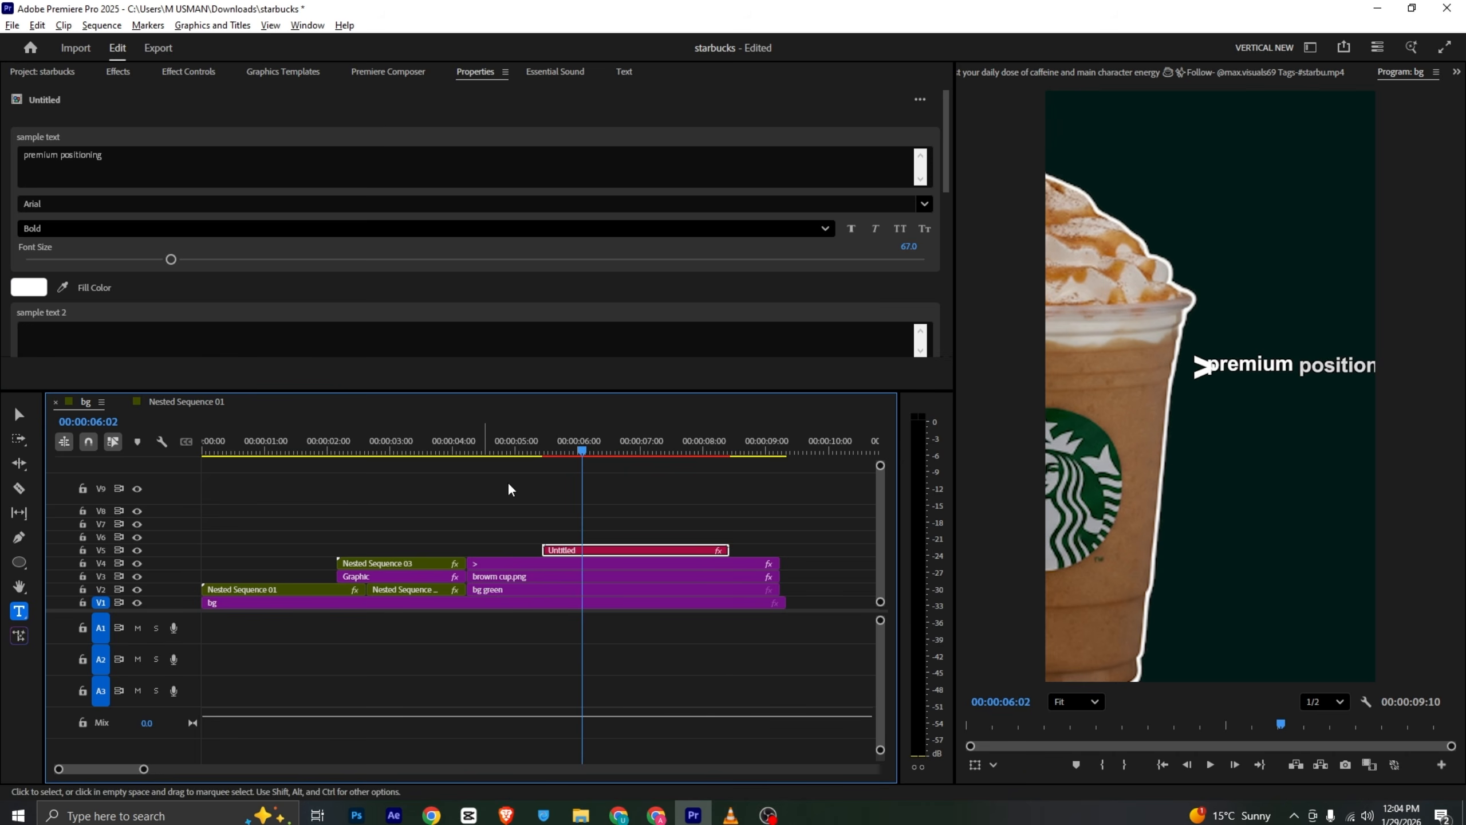
{"action": "left_click_drag", "start_coordinate": [170, 259], "coordinate": [114, 259]}
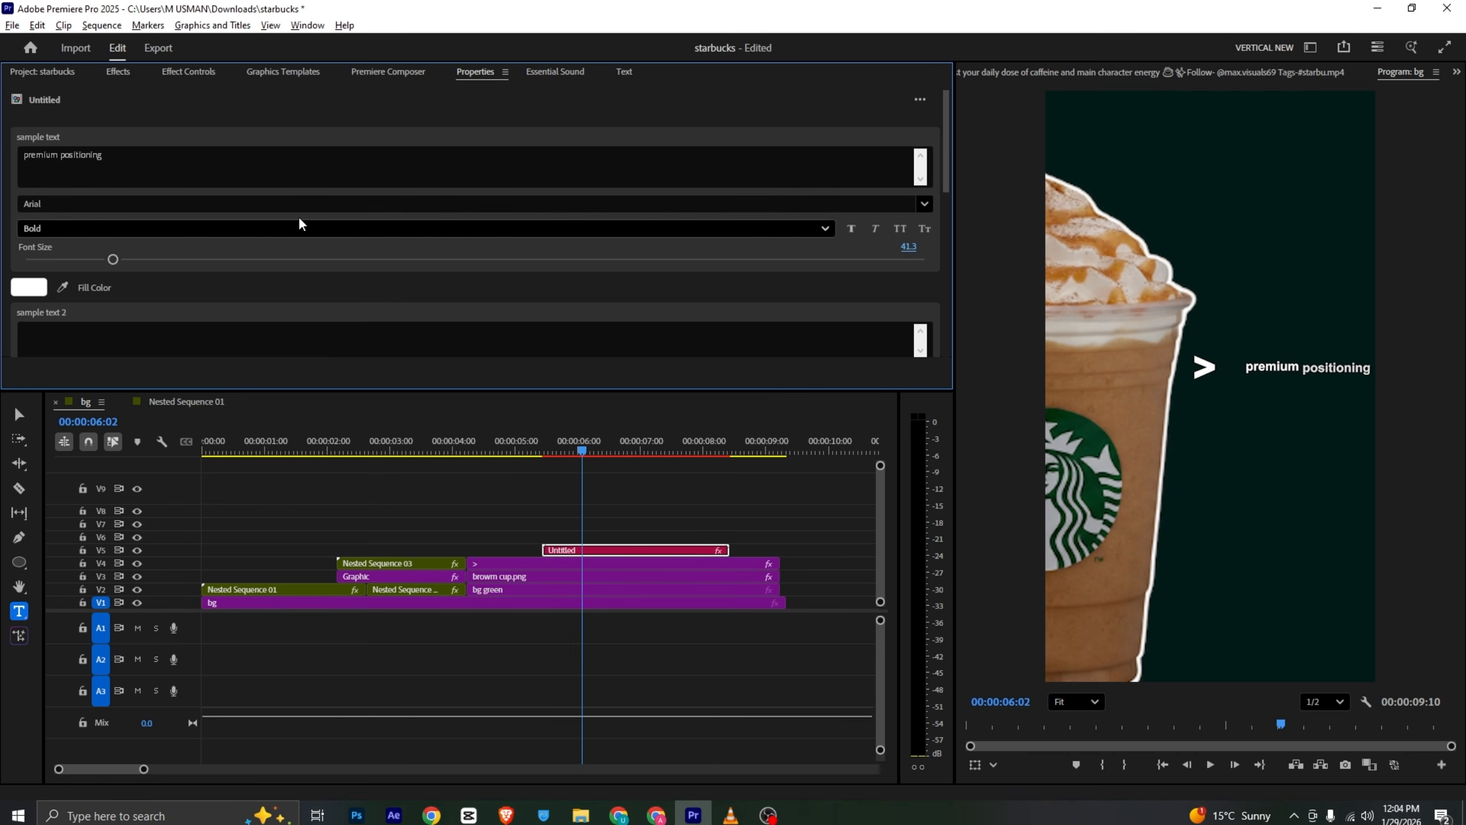
- Reposition the premium positioning text closer to the > arrow, comparing against the reference video
{"action": "left_click", "coordinate": [1330, 394]}
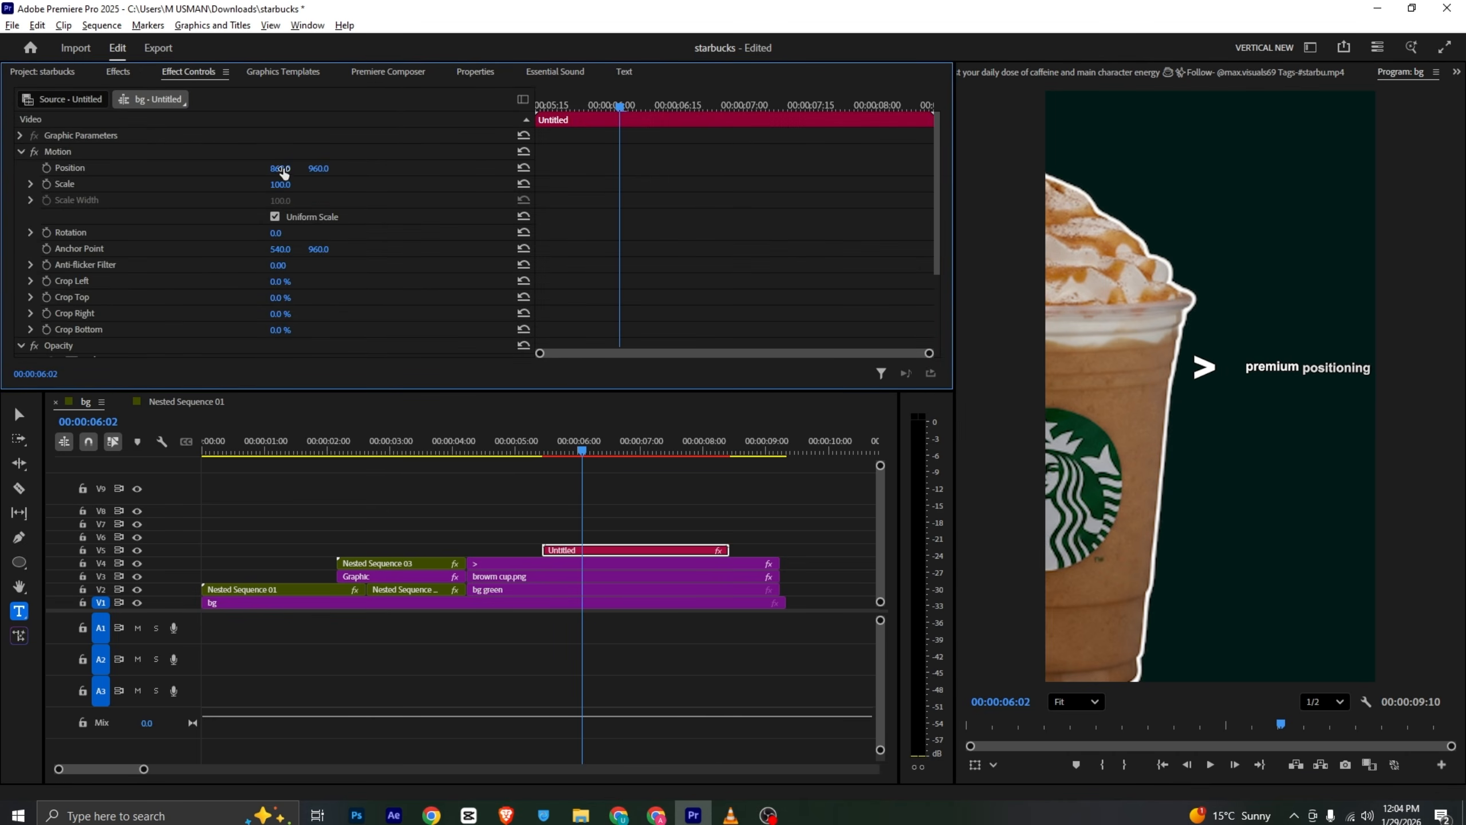
{"action": "left_click_drag", "start_coordinate": [282, 169], "coordinate": [311, 169]}
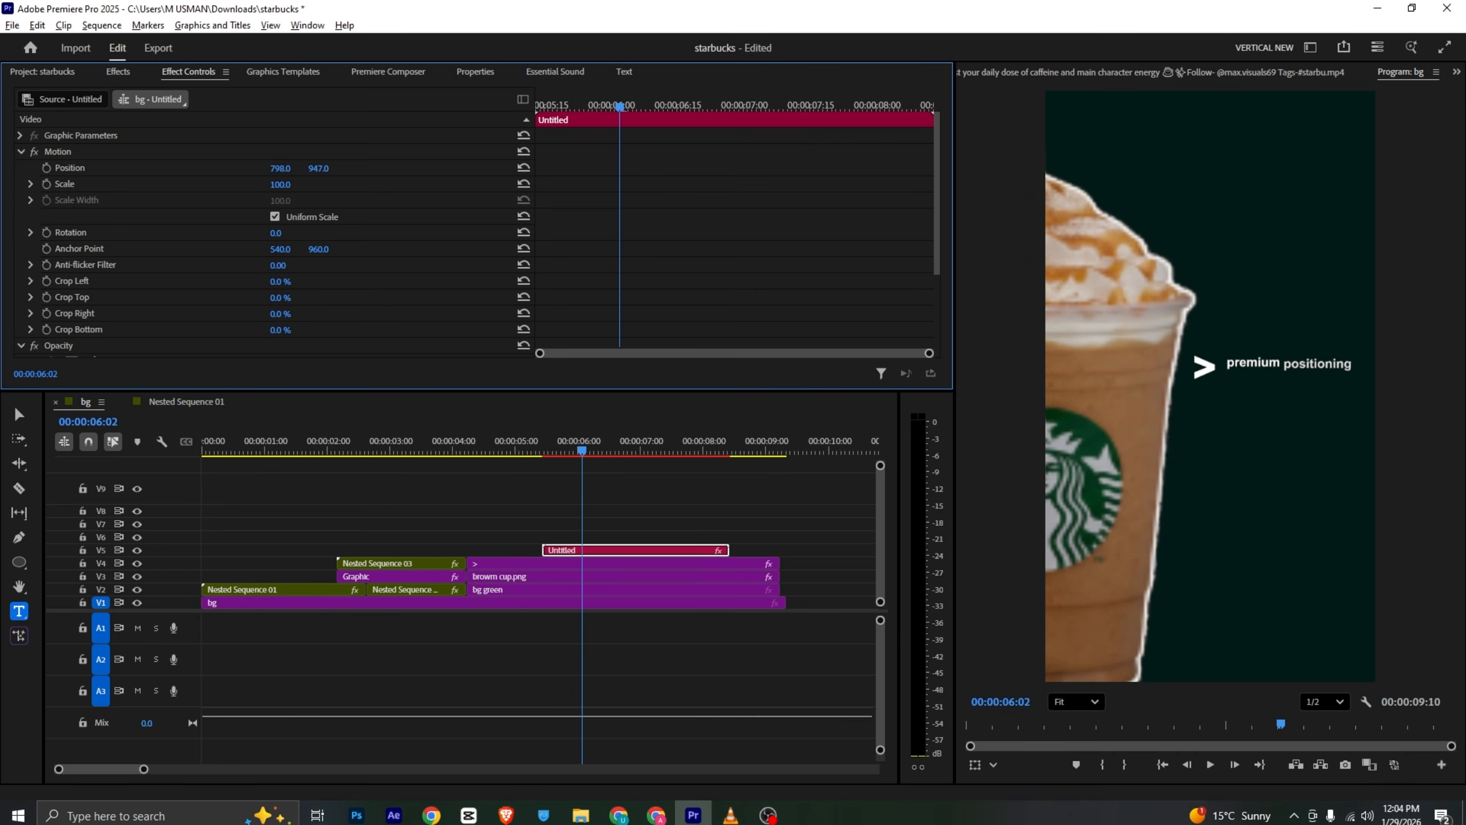
{"action": "key", "text": "alt+Tab"}
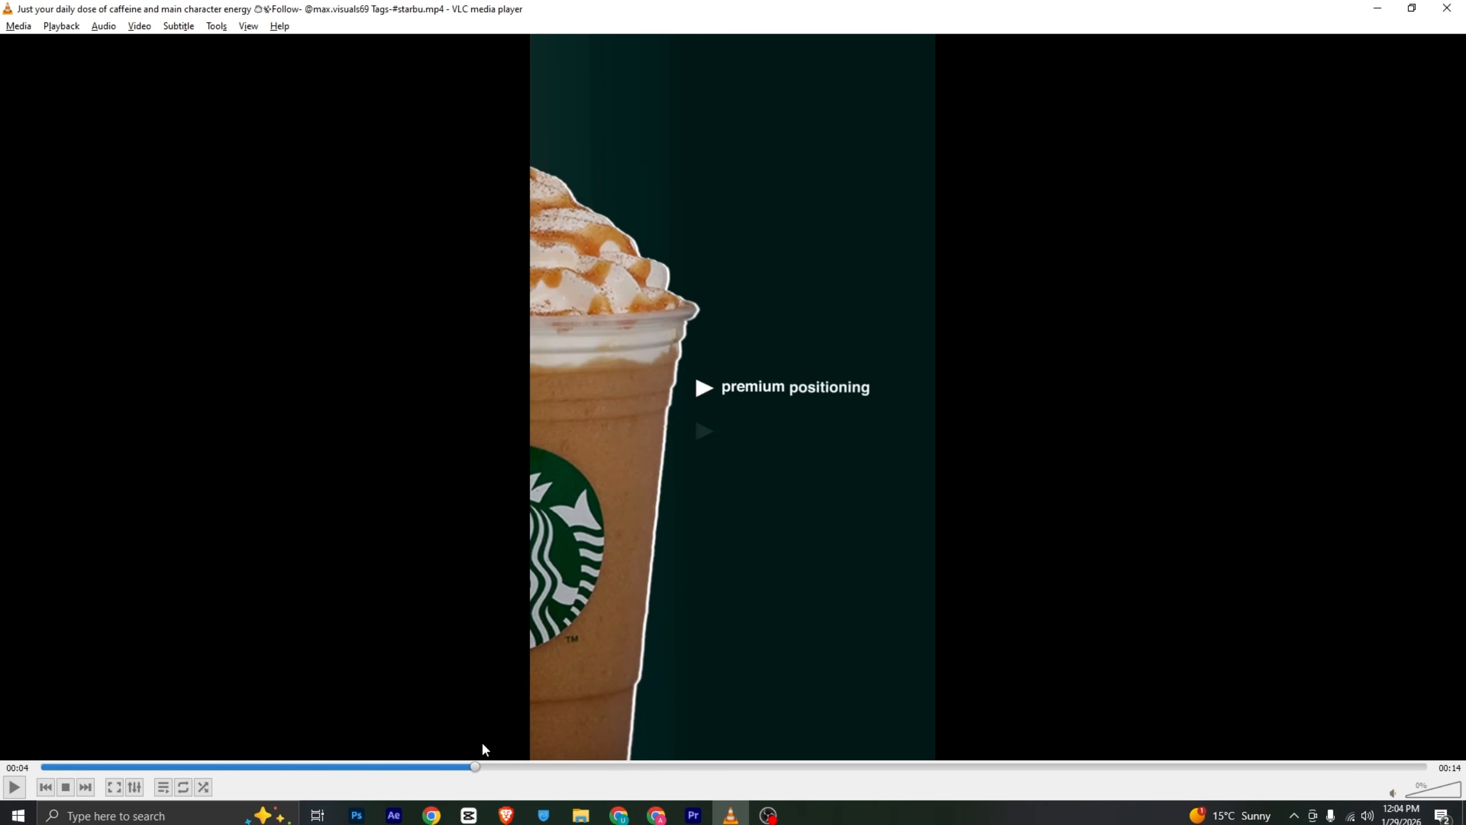
{"action": "left_click_drag", "start_coordinate": [481, 774], "coordinate": [857, 767]}
{"action": "left_click", "coordinate": [730, 815]}
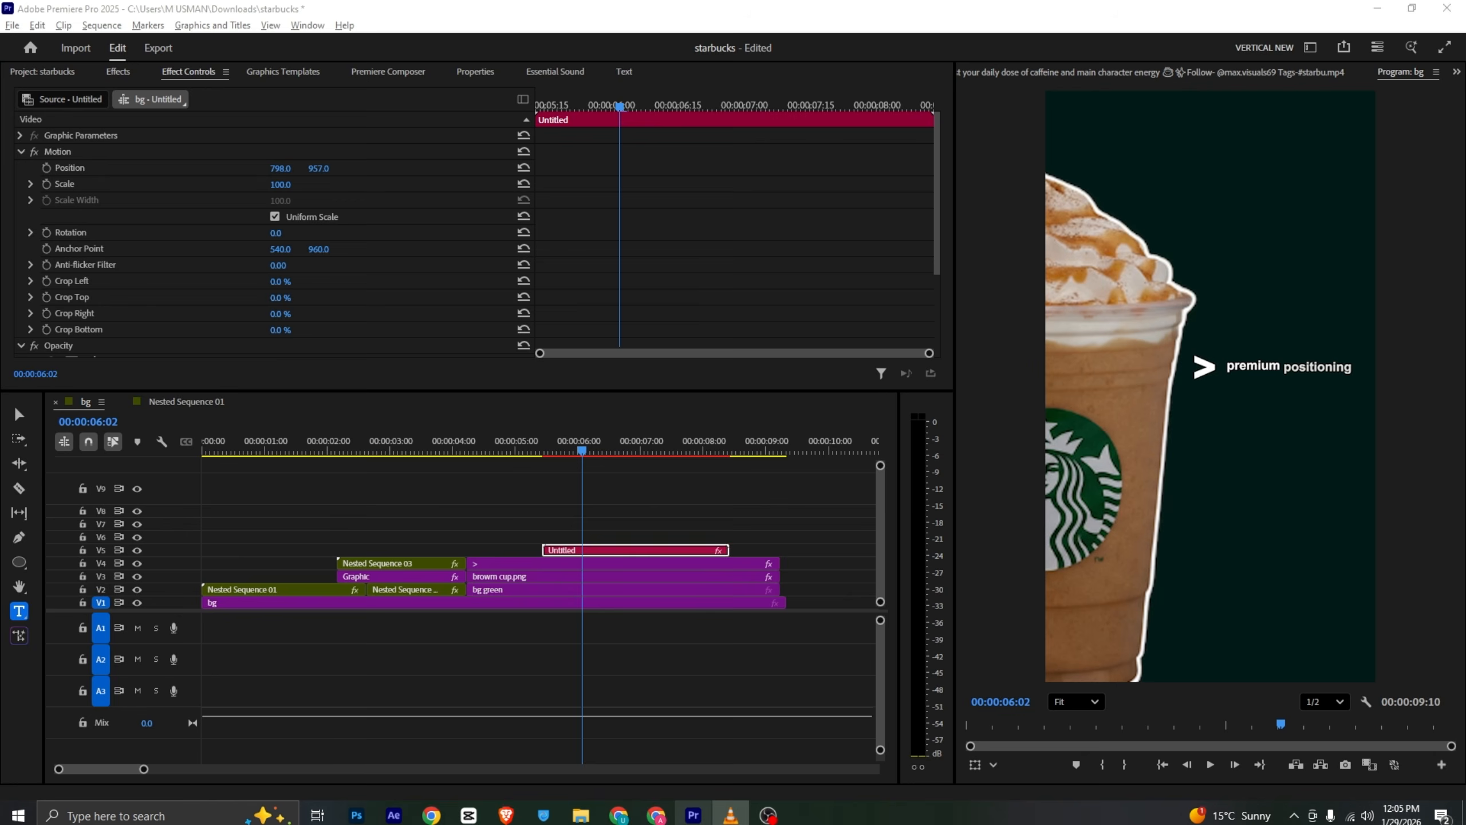
- Cut the upper-track clips at 6:18 and delete everything after the cut
{"action": "mouse_move", "coordinate": [589, 454]}
{"action": "left_mouse_down"}
{"action": "mouse_move", "coordinate": [622, 454]}
{"action": "mouse_move", "coordinate": [573, 454]}
{"action": "mouse_move", "coordinate": [616, 454]}
{"action": "left_mouse_up"}
{"action": "key", "text": "c"}
{"action": "left_click", "coordinate": [615, 550]}
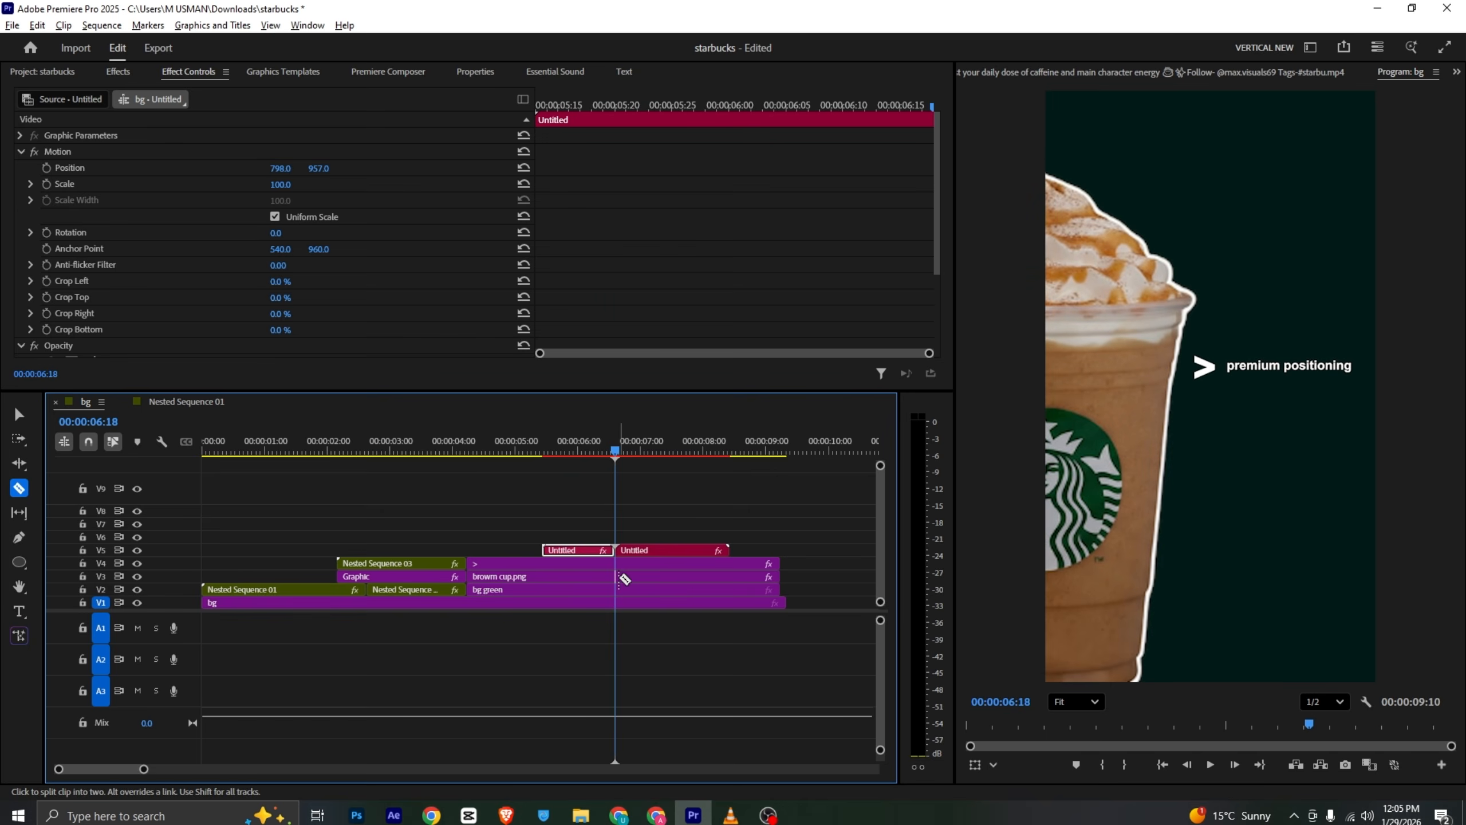
{"action": "key", "text": "v"}
{"action": "left_click_drag", "start_coordinate": [651, 521], "coordinate": [883, 606]}
{"action": "key", "text": "Delete"}
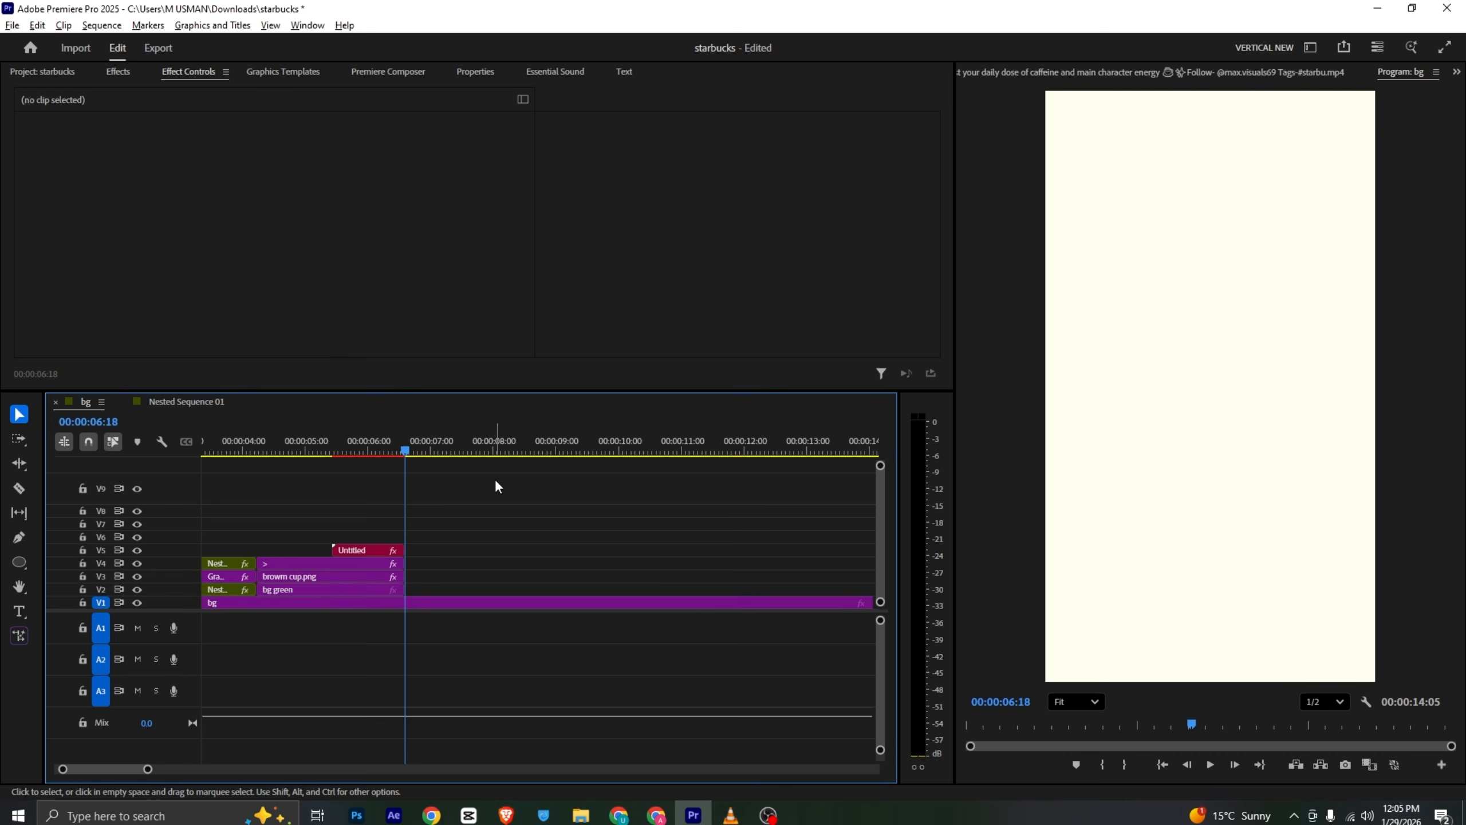
- After checking the reference video, place pink cup.png on the track above the background, starting at the cut point
{"action": "key", "text": "alt+Tab"}
{"action": "left_click", "coordinate": [772, 270]}
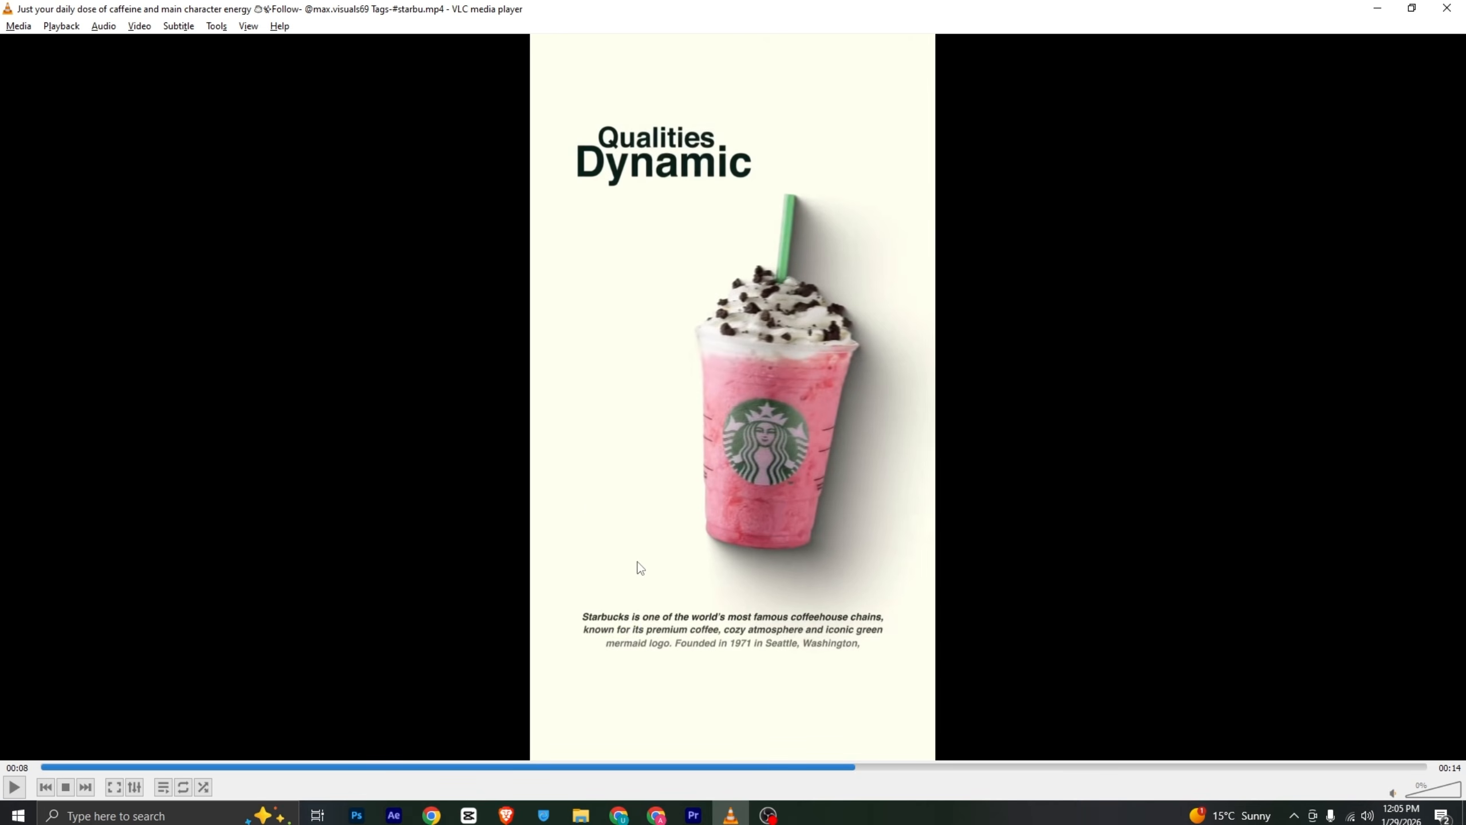
{"action": "key", "text": "alt+Tab"}
{"action": "key", "text": "alt+Tab"}
{"action": "key", "text": "alt+Tab"}
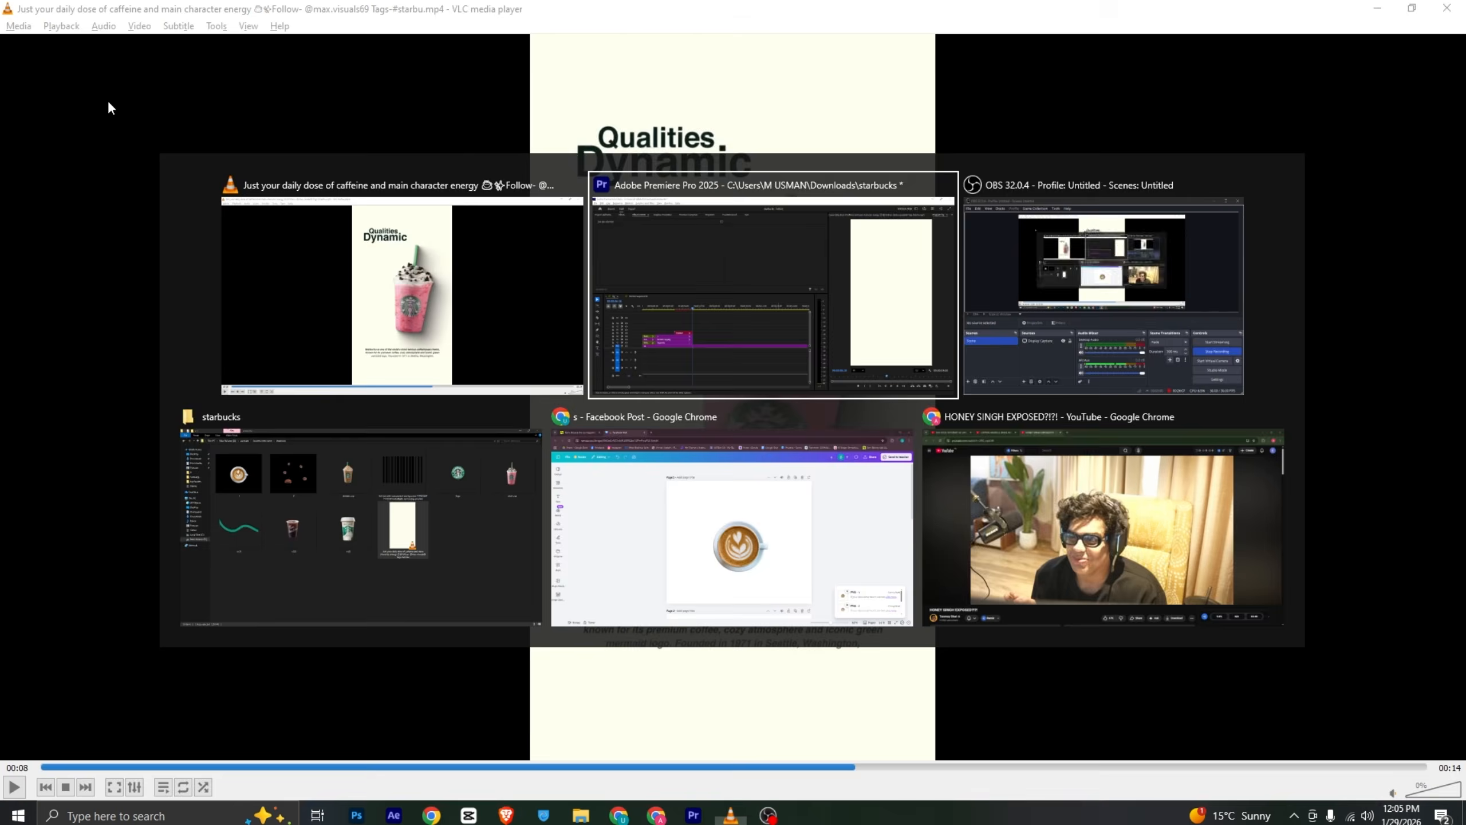
{"action": "left_click", "coordinate": [63, 72]}
{"action": "scroll", "coordinate": [119, 195], "scroll_direction": "up", "scroll_amount": 2}
{"action": "left_click_drag", "start_coordinate": [123, 227], "coordinate": [416, 601]}
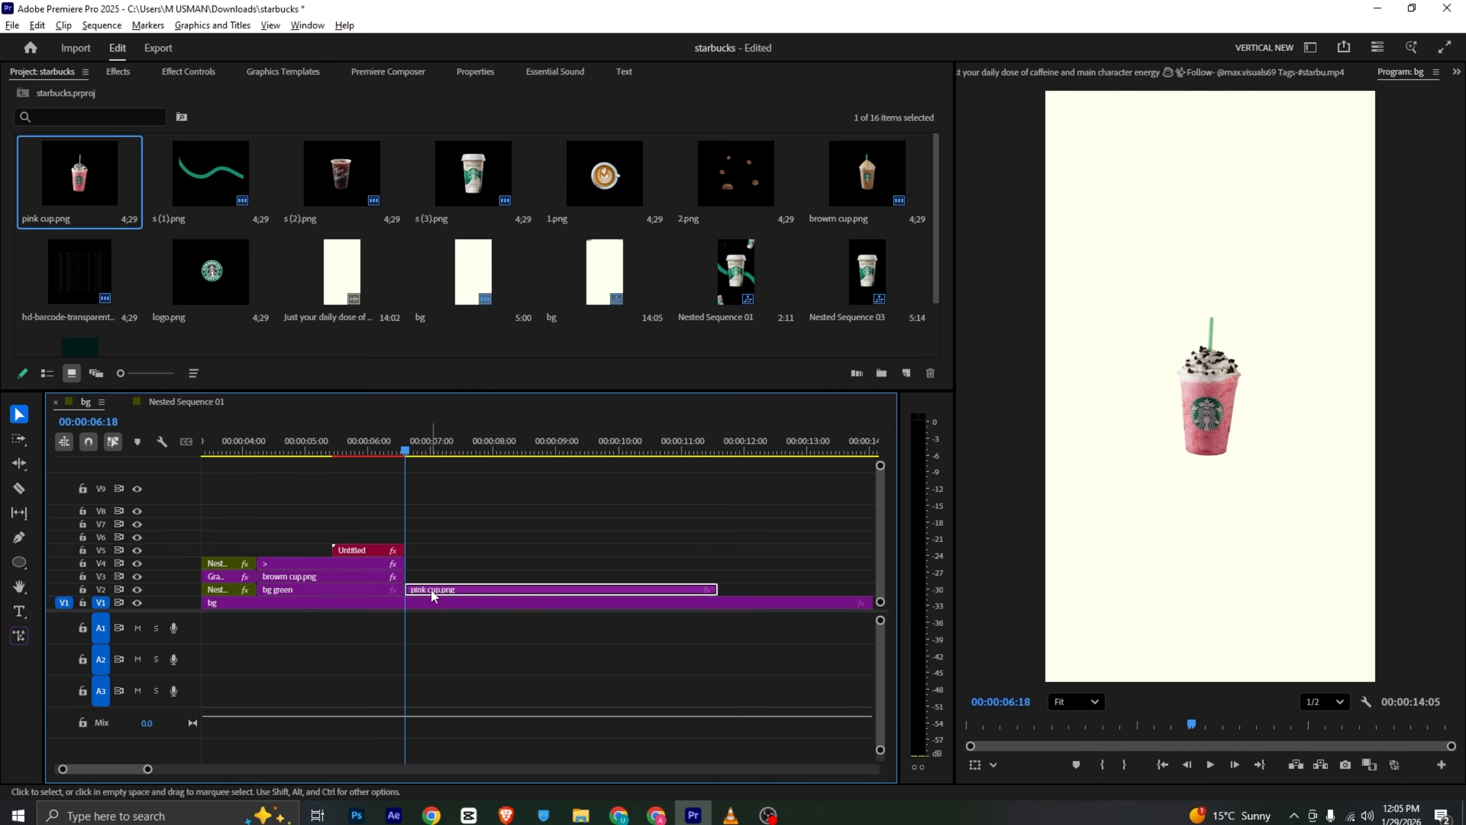
- Scale the pink cup to 238 and set its horizontal position to 572, comparing with the reference video
{"action": "left_click", "coordinate": [189, 72]}
{"action": "left_click_drag", "start_coordinate": [279, 174], "coordinate": [289, 170]}
{"action": "key", "text": "alt+Tab"}
{"action": "key", "text": "alt+Tab"}
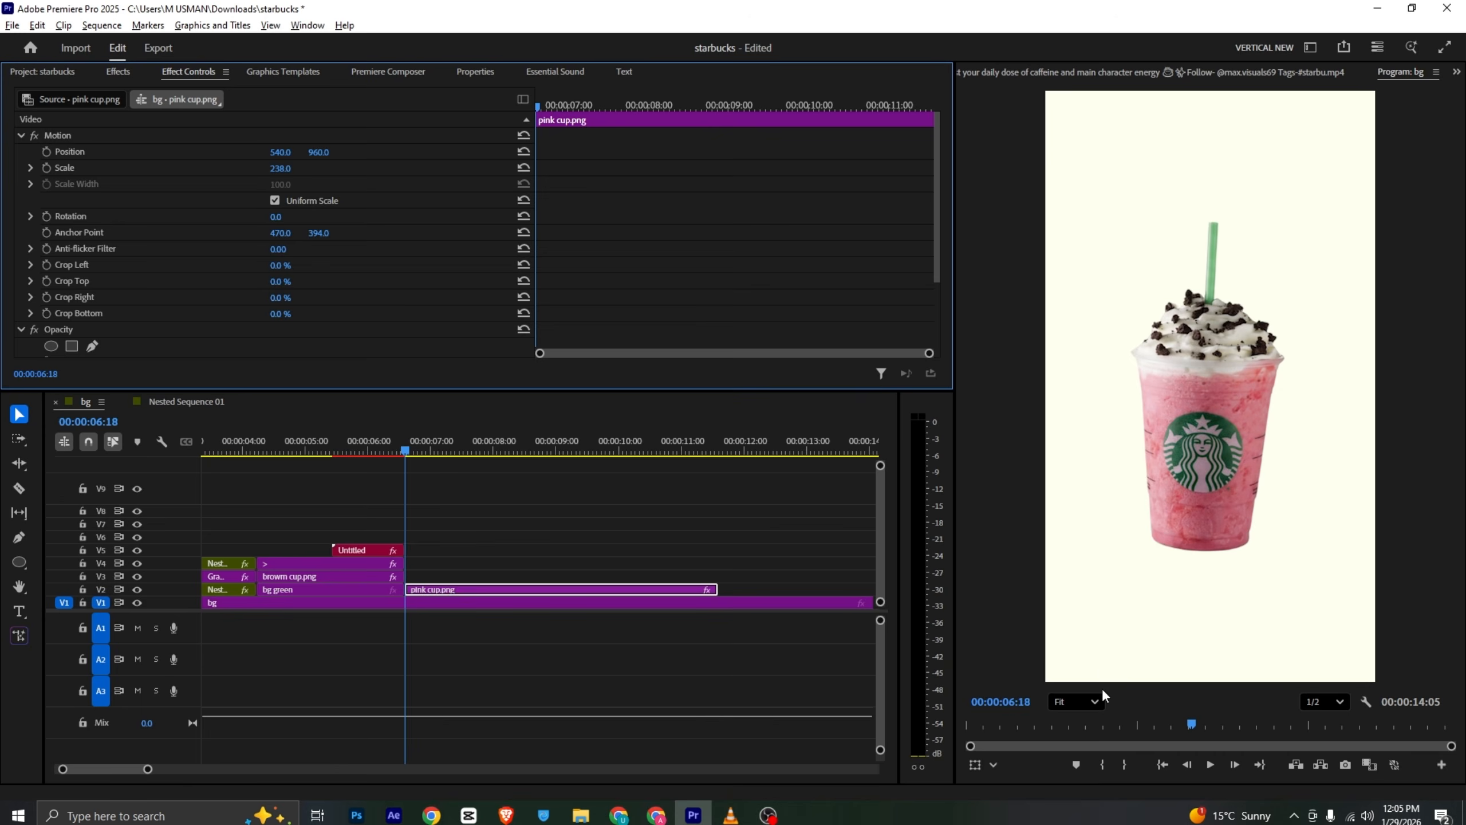
{"action": "key", "text": "alt+Tab"}
{"action": "left_click_drag", "start_coordinate": [861, 769], "coordinate": [893, 772]}
{"action": "key", "text": "alt+Tab"}
{"action": "left_click_drag", "start_coordinate": [281, 152], "coordinate": [299, 152]}
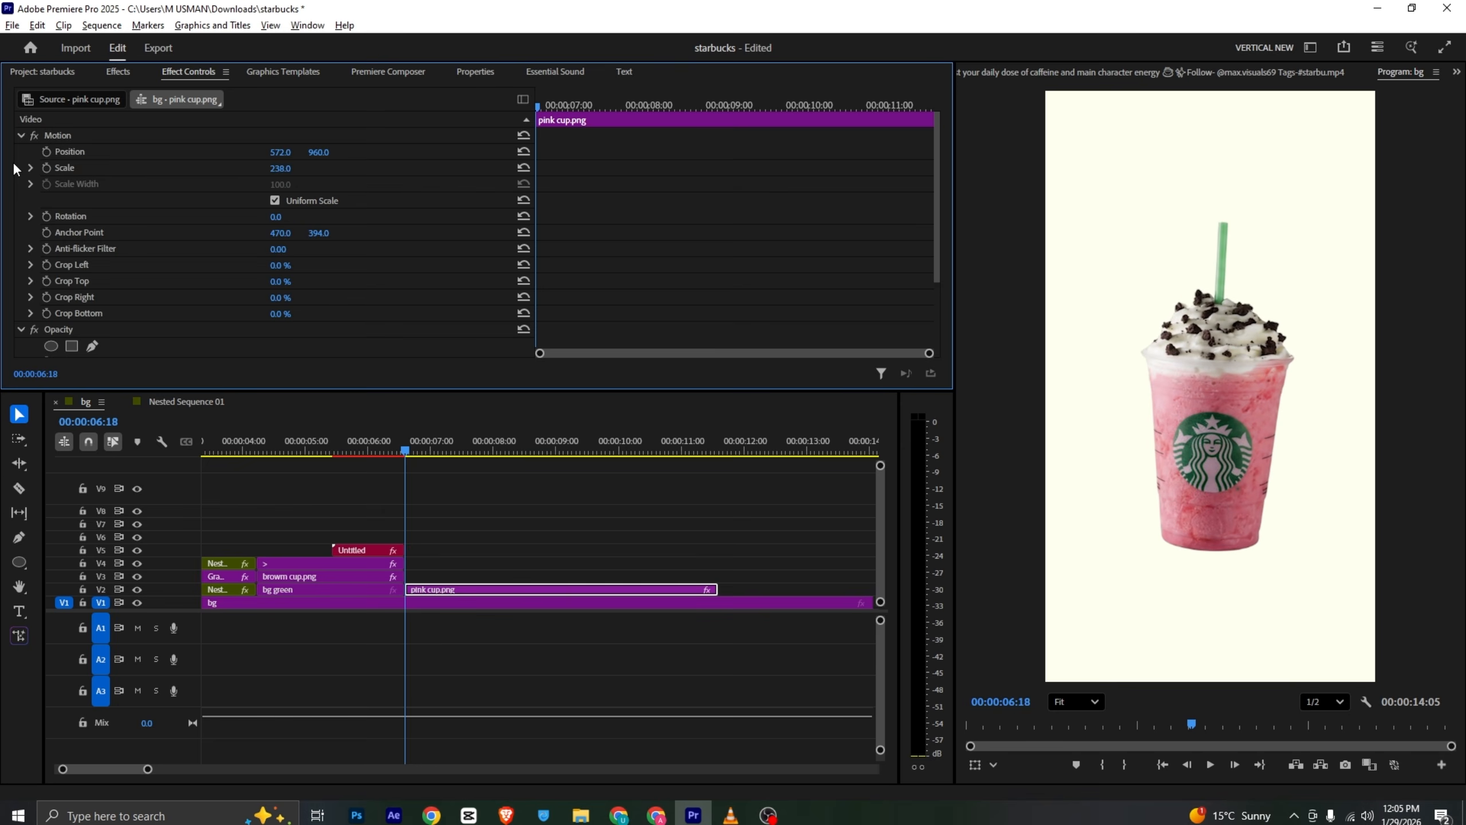
- Add position and rotation keyframes for the pink cup and move them later, to about 8:00
{"action": "left_click", "coordinate": [46, 152]}
{"action": "left_click", "coordinate": [47, 217]}
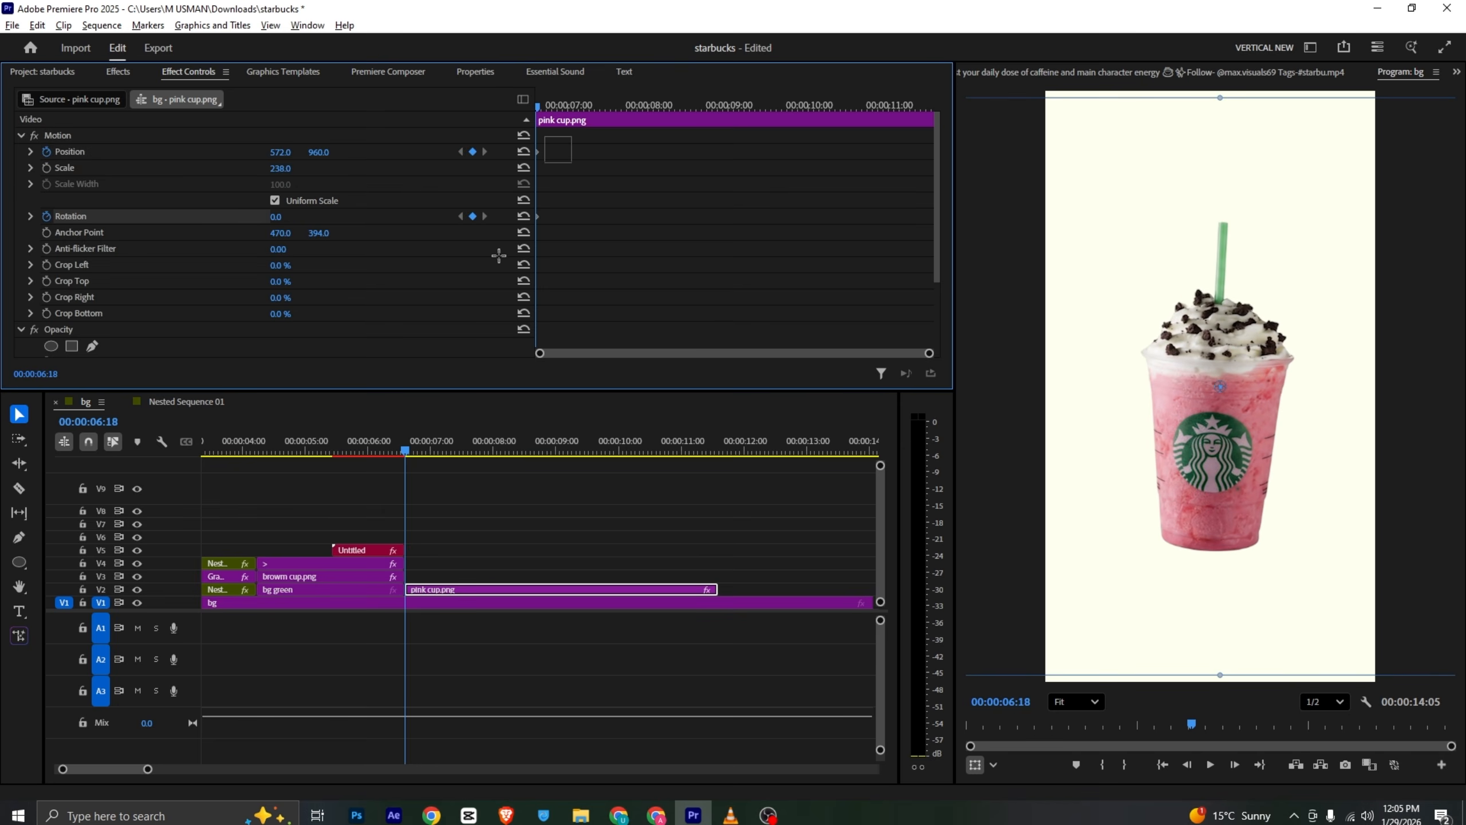
{"action": "left_click_drag", "start_coordinate": [541, 217], "coordinate": [670, 222]}
- At the clip start, set the pink cup's position X to 1689 and its rotation to 21° so it slides in
{"action": "left_click_drag", "start_coordinate": [277, 152], "coordinate": [923, 153]}
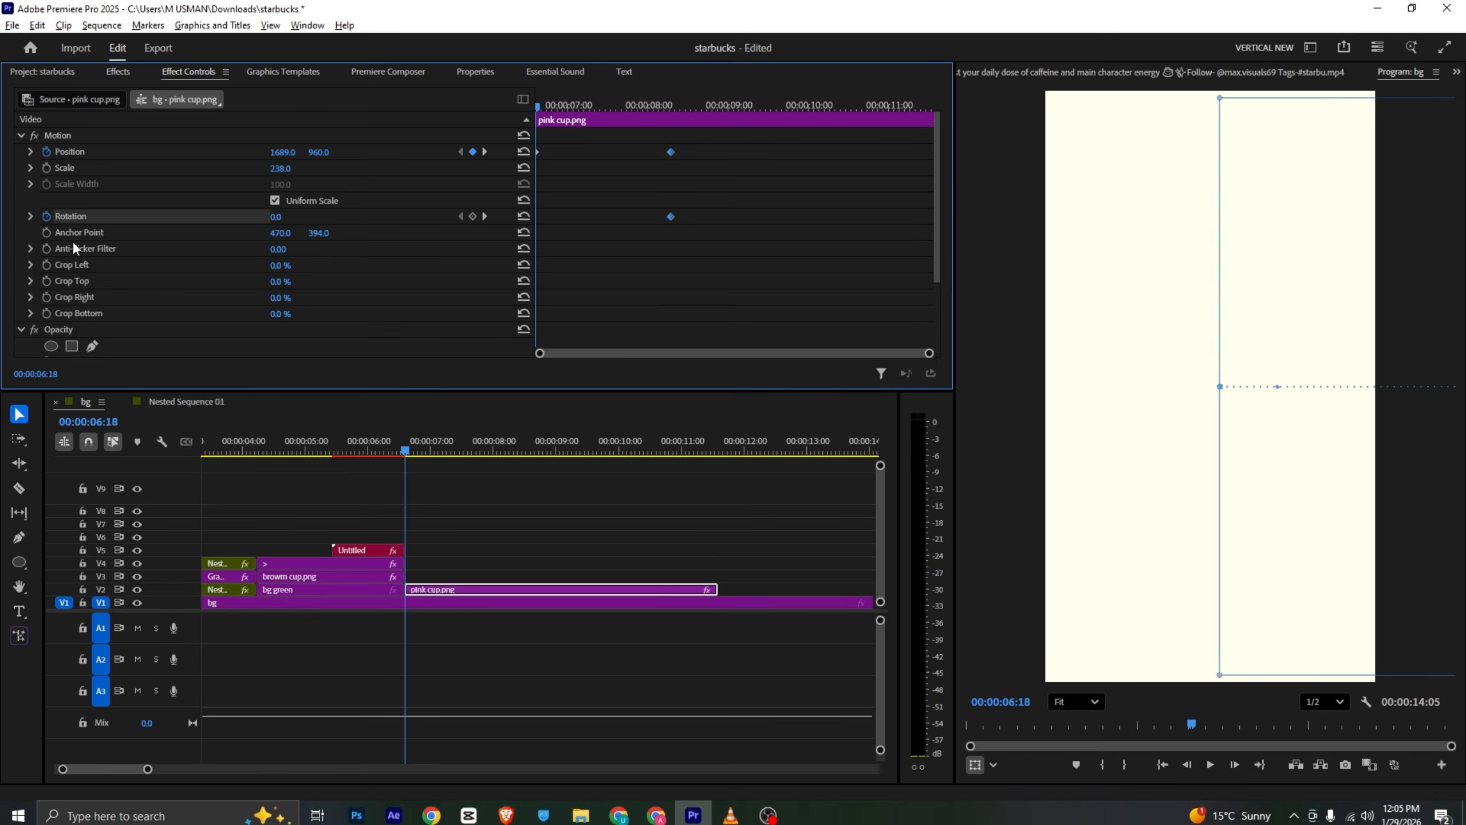
{"action": "left_click_drag", "start_coordinate": [278, 216], "coordinate": [288, 215]}
- Apply temporal easing to the pink cup's keyframes and reshape the position velocity curve for a sharper start
{"action": "key", "text": "alt+Tab"}
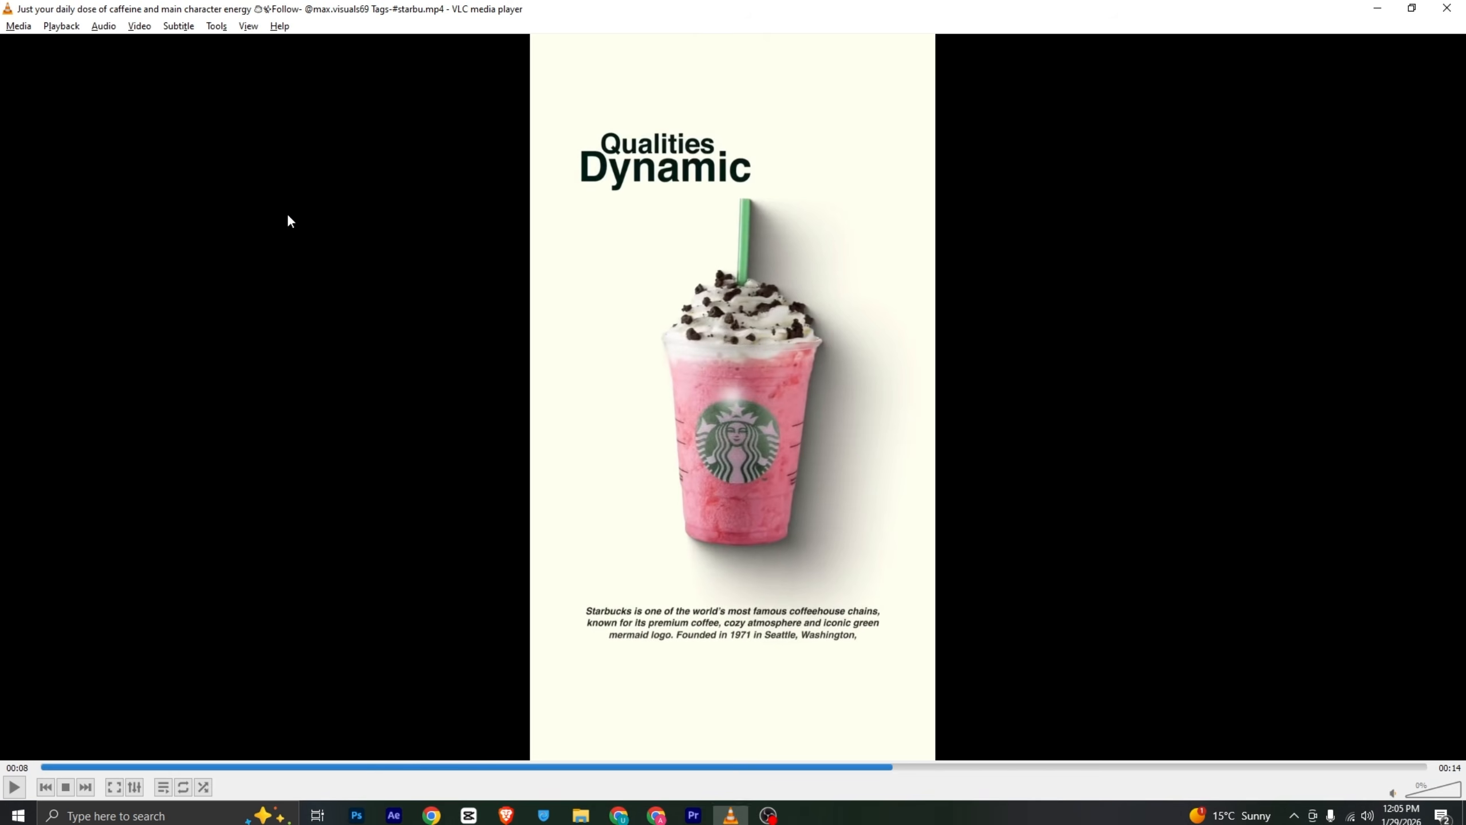
{"action": "key", "text": "alt+Tab"}
{"action": "key", "text": "space"}
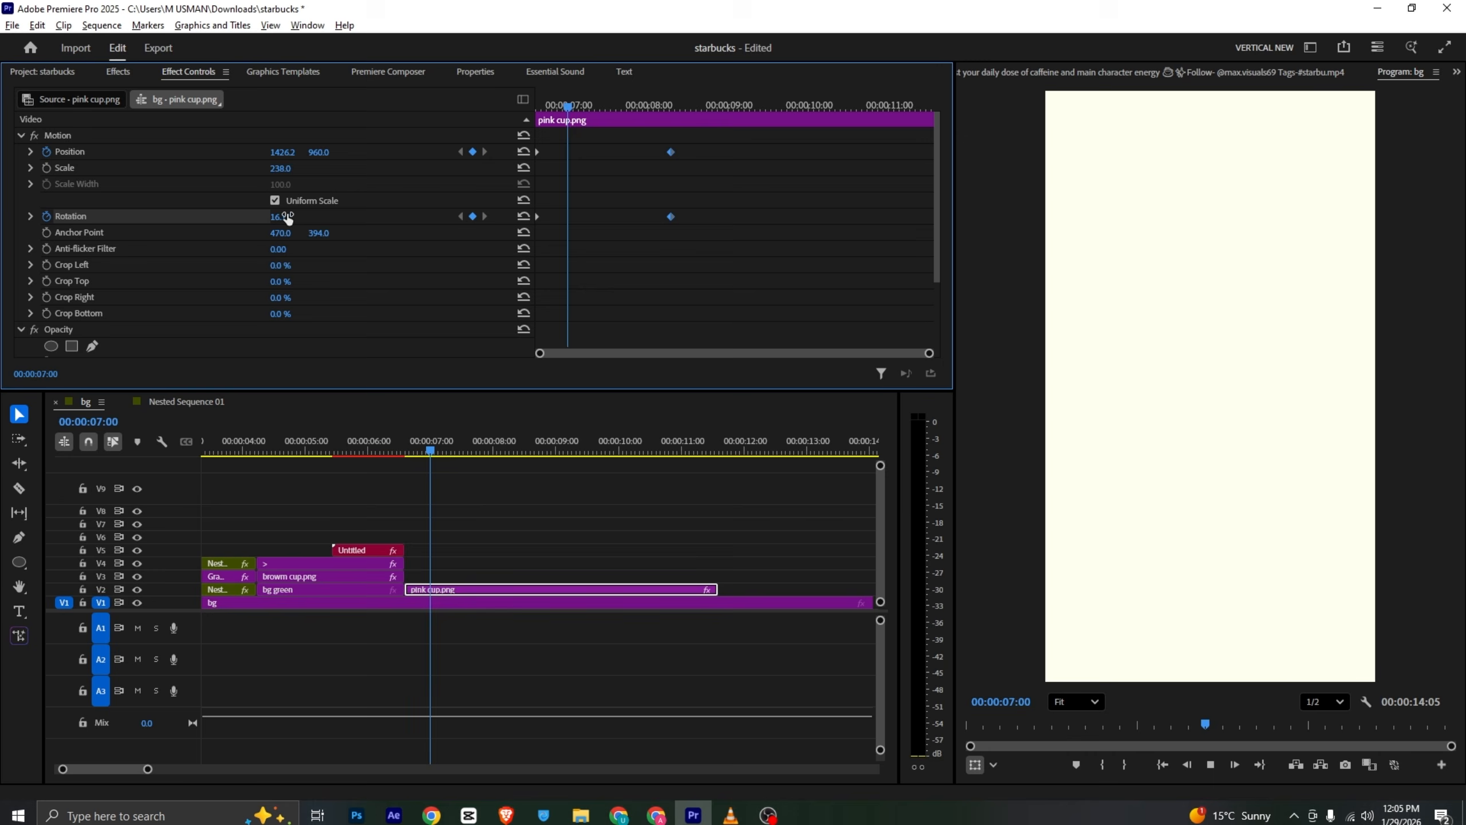
{"action": "key", "text": "space"}
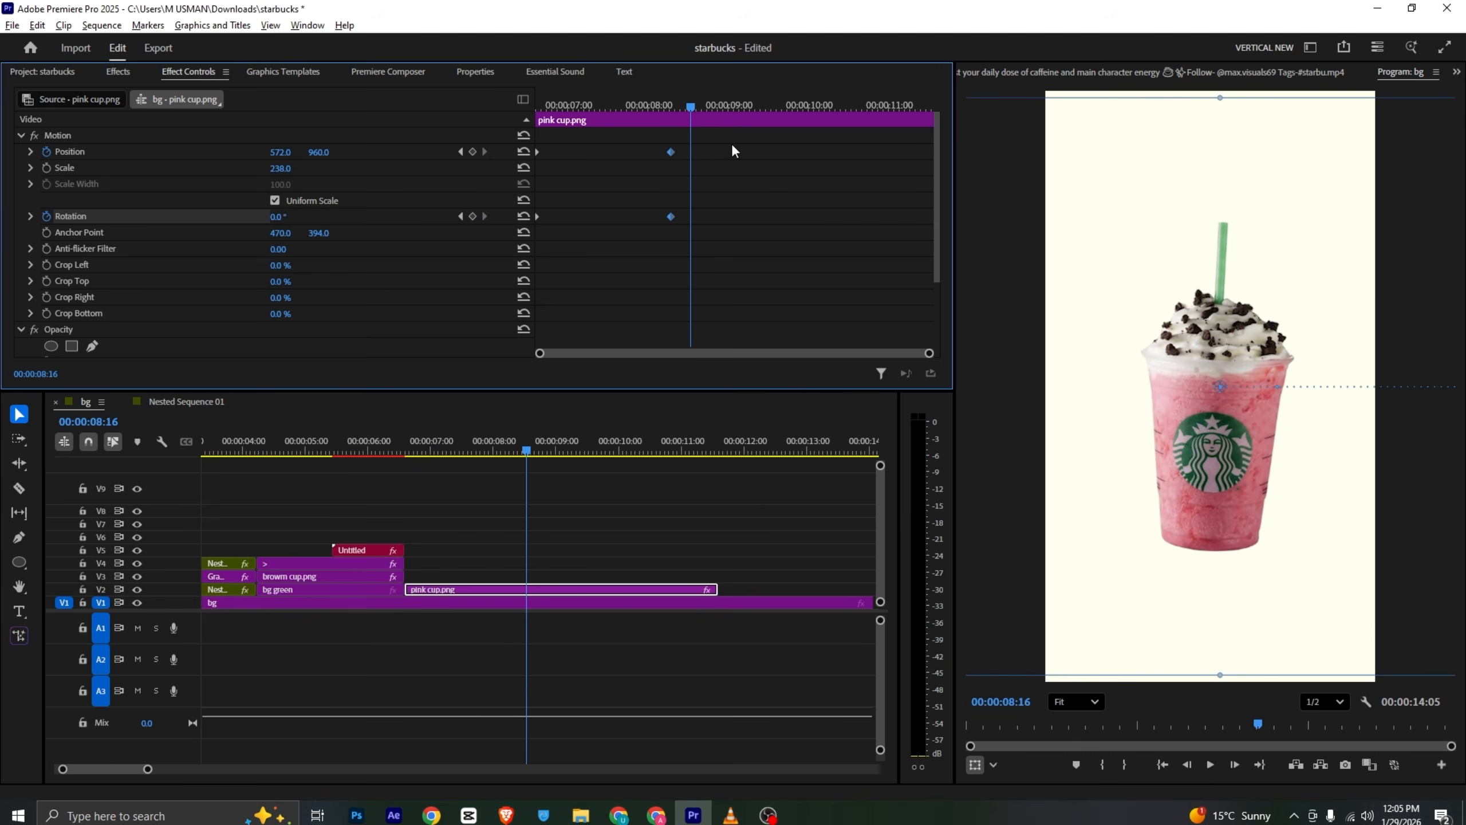
{"action": "left_click_drag", "start_coordinate": [733, 139], "coordinate": [451, 247]}
{"action": "right_click", "coordinate": [675, 218]}
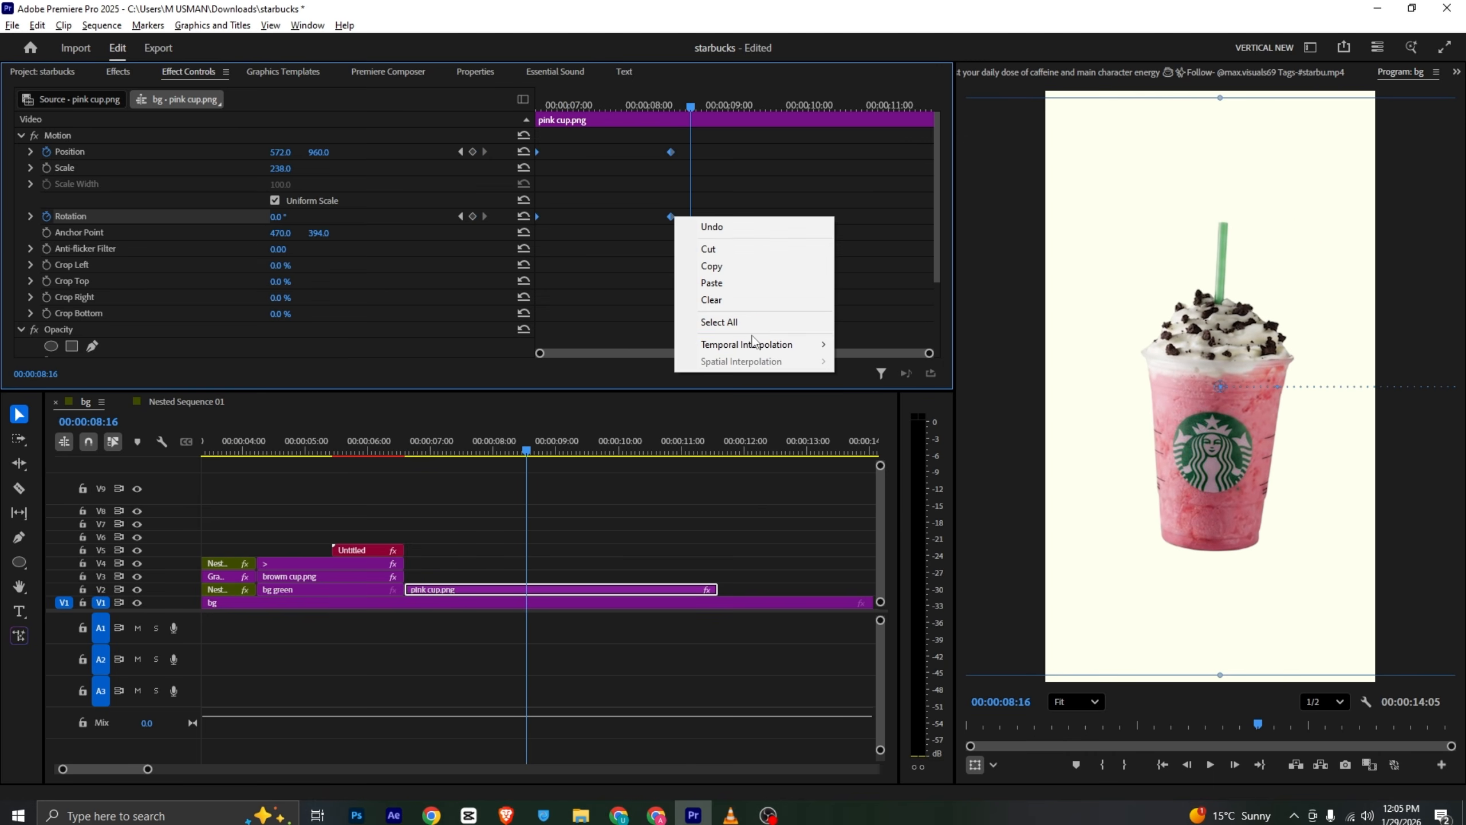
{"action": "mouse_move", "coordinate": [751, 344]}
{"action": "left_click", "coordinate": [877, 411]}
{"action": "left_click_drag", "start_coordinate": [690, 106], "coordinate": [3, 205]}
{"action": "left_click", "coordinate": [30, 152]}
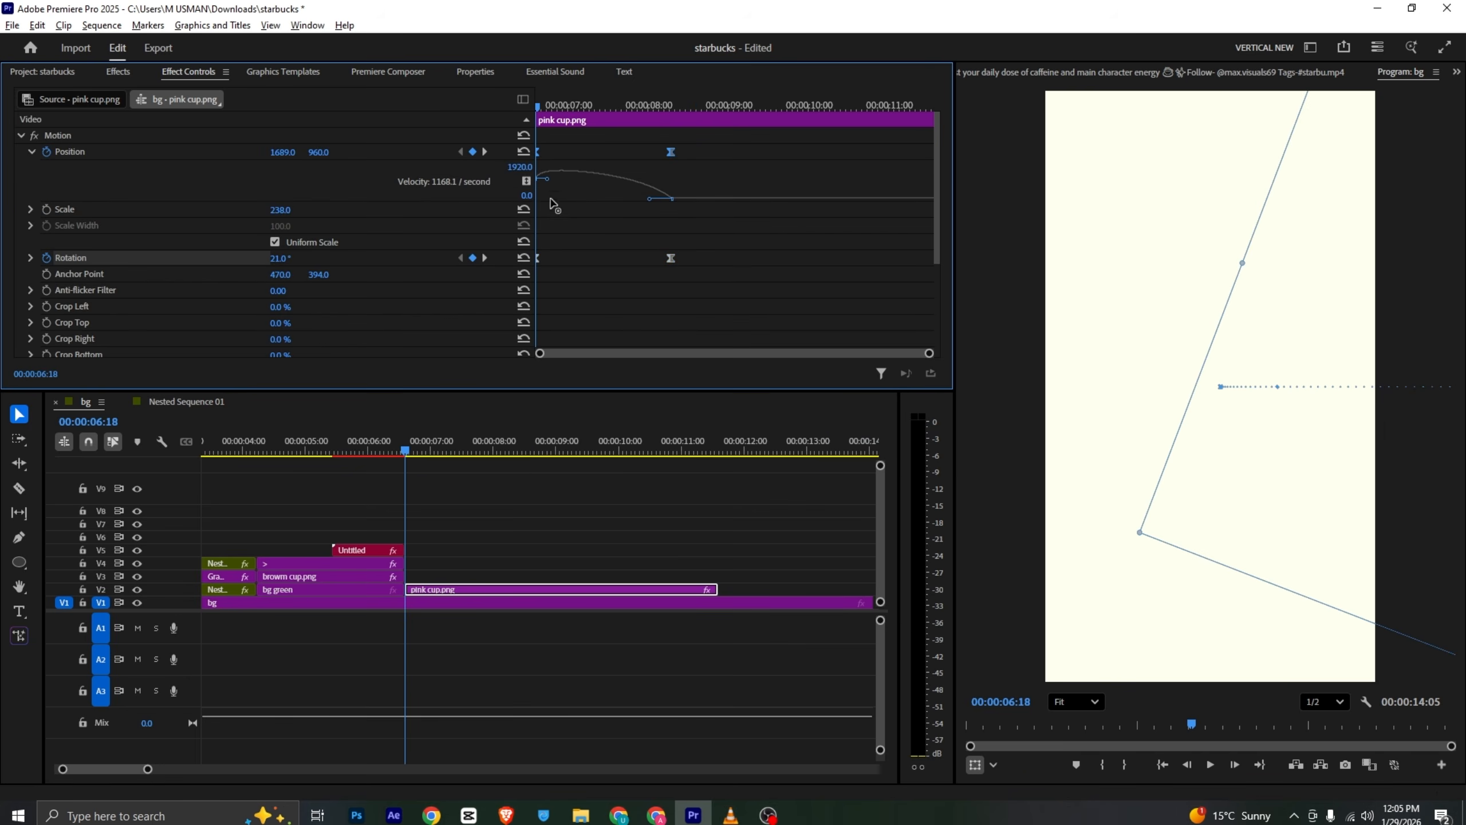
{"action": "left_click_drag", "start_coordinate": [552, 203], "coordinate": [554, 200]}
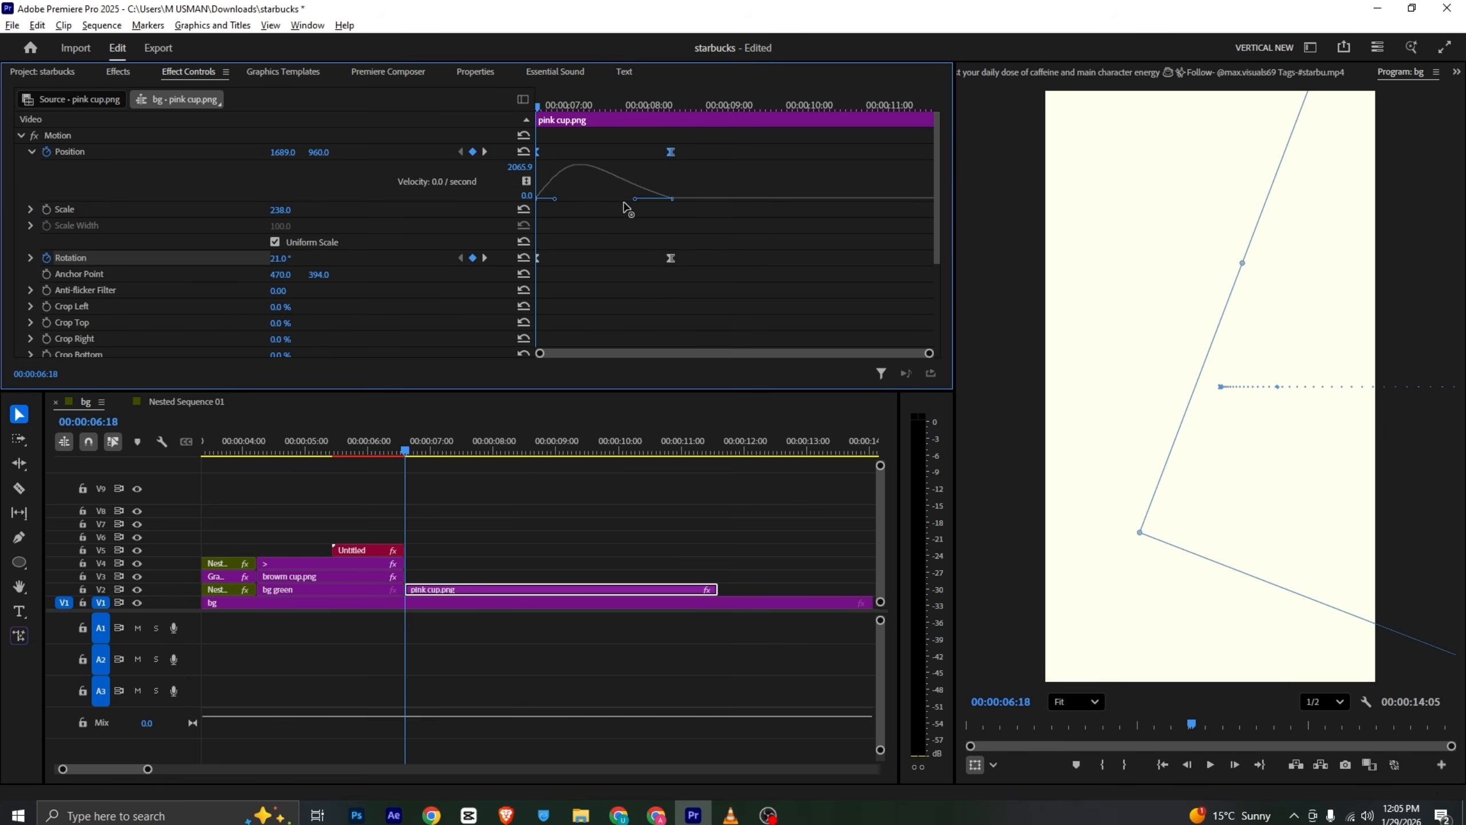
- Nest the animated pink cup clip after comparing its motion with the reference video
{"action": "key", "text": "space"}
{"action": "key", "text": "alt+Tab"}
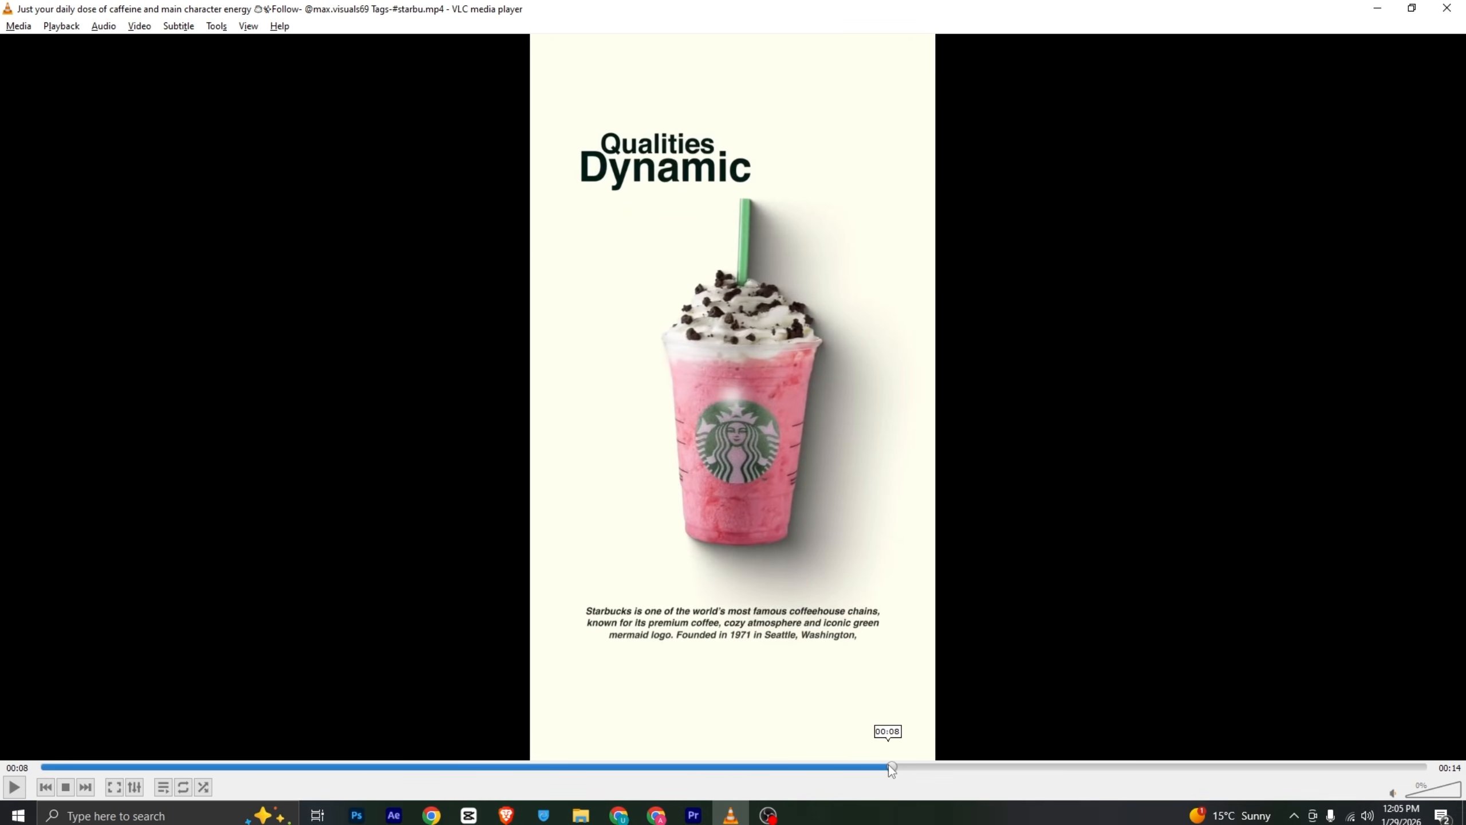
{"action": "mouse_move", "coordinate": [892, 770]}
{"action": "left_mouse_down"}
{"action": "mouse_move", "coordinate": [814, 770]}
{"action": "mouse_move", "coordinate": [910, 782]}
{"action": "left_mouse_up"}
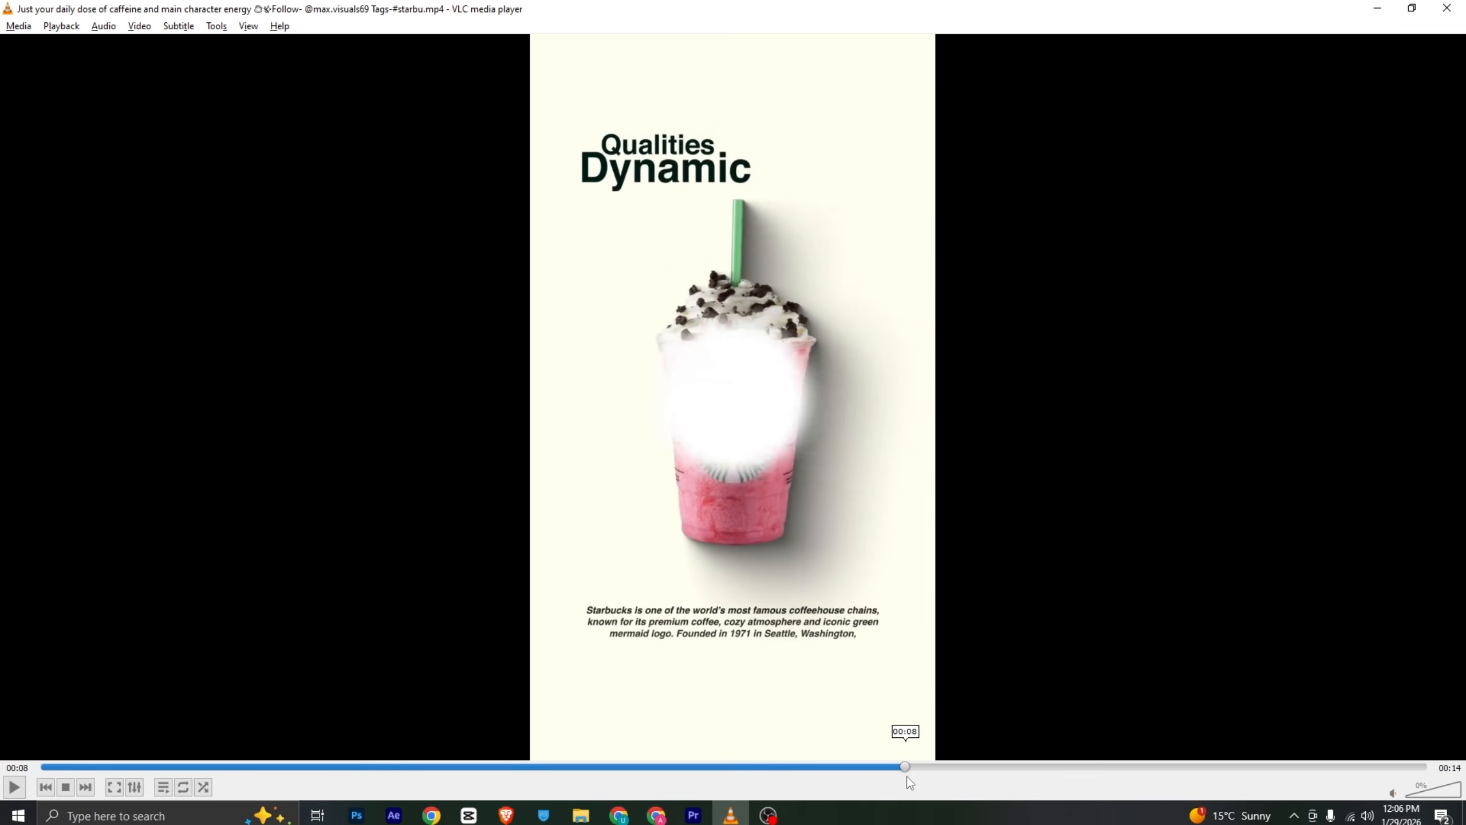
{"action": "left_click", "coordinate": [697, 814]}
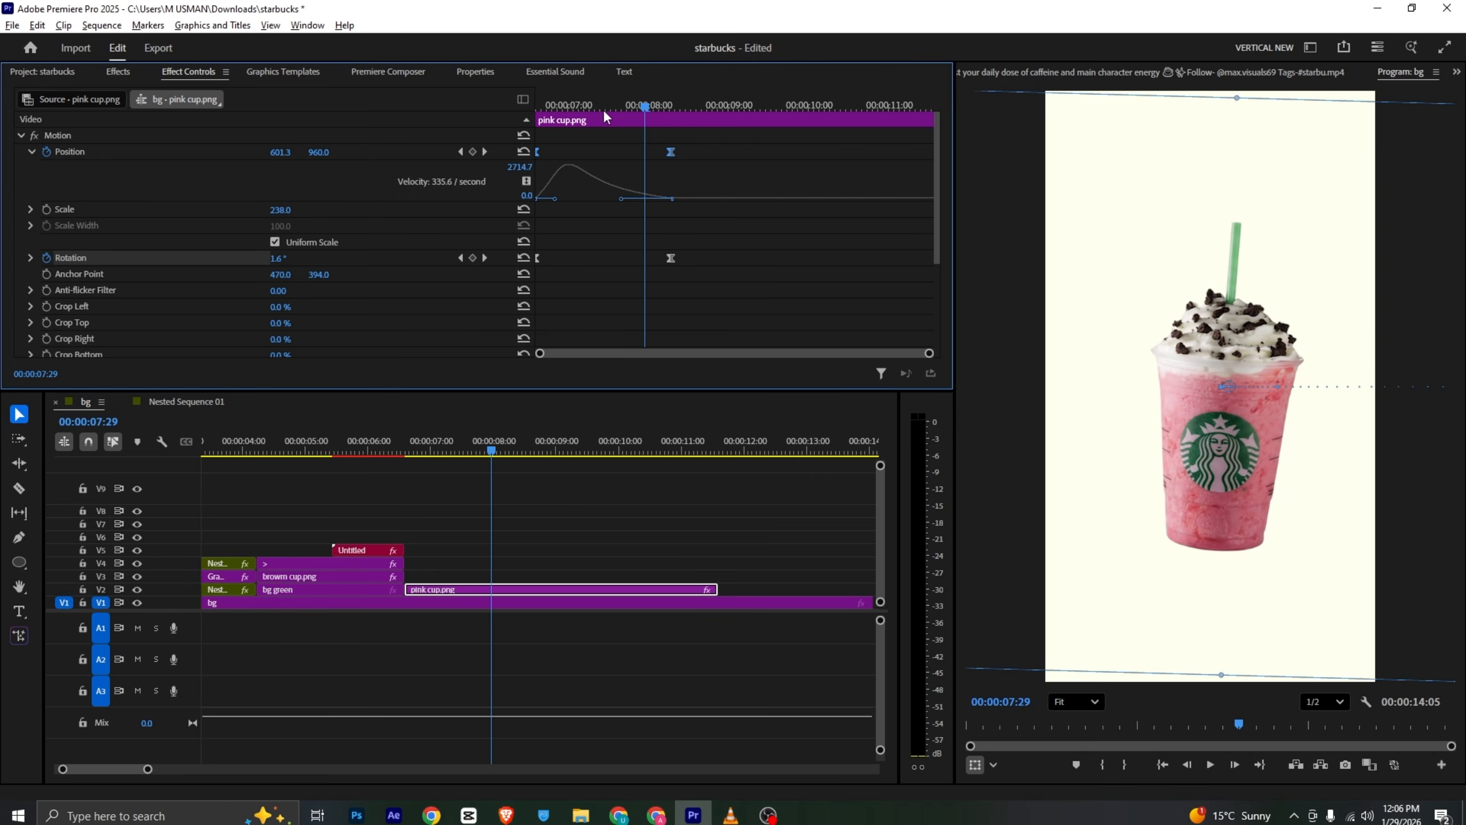
{"action": "mouse_move", "coordinate": [605, 118]}
{"action": "left_mouse_down"}
{"action": "mouse_move", "coordinate": [554, 119]}
{"action": "mouse_move", "coordinate": [620, 139]}
{"action": "left_mouse_up"}
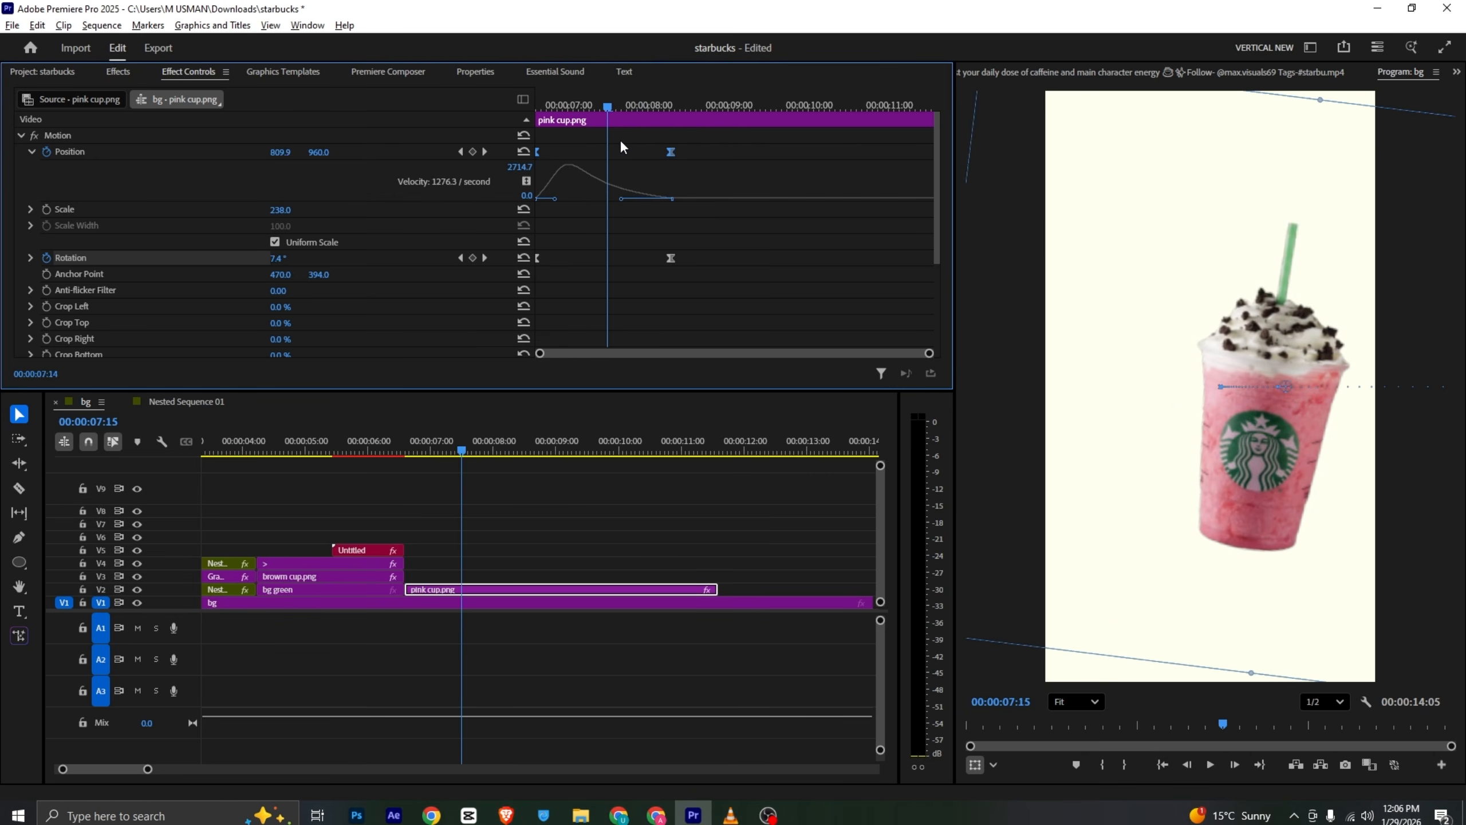
{"action": "right_click", "coordinate": [548, 587]}
{"action": "left_click", "coordinate": [619, 419]}
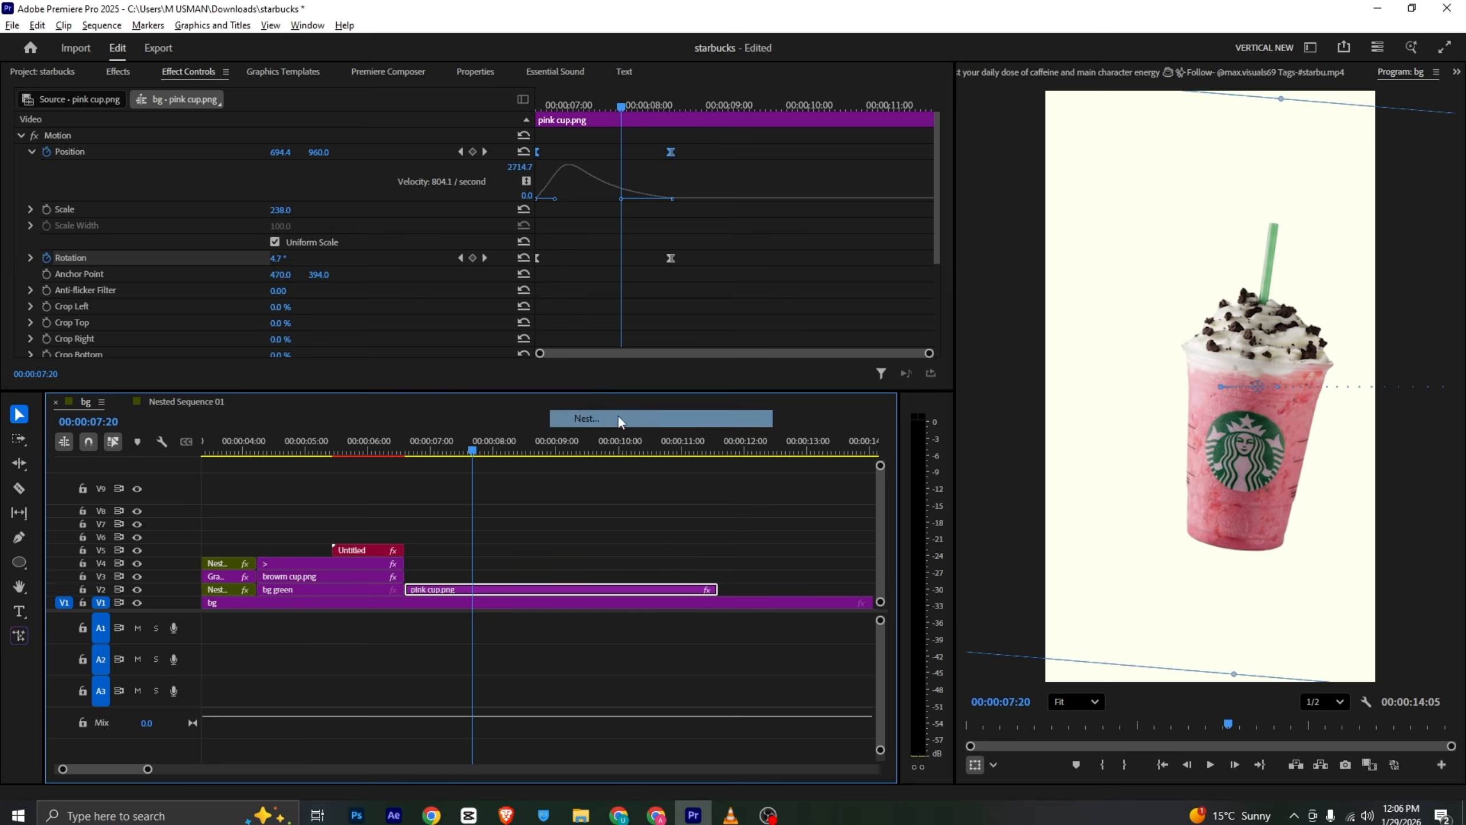
{"action": "left_click", "coordinate": [757, 426]}
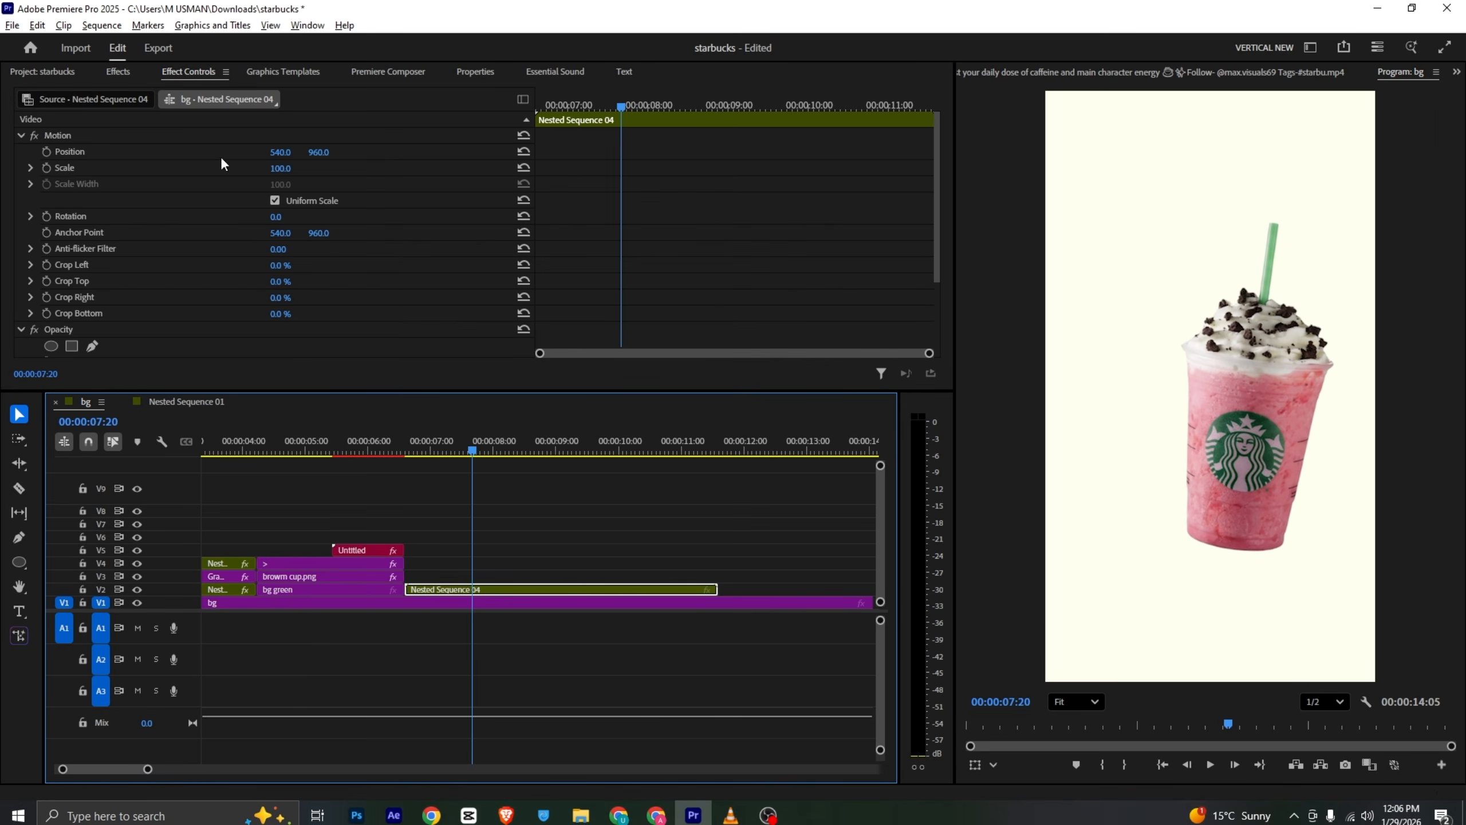
- Add a scale keyframe on the nested cup clip and adjust its scale
{"action": "left_click", "coordinate": [47, 167]}
{"action": "left_click_drag", "start_coordinate": [570, 104], "coordinate": [535, 102]}
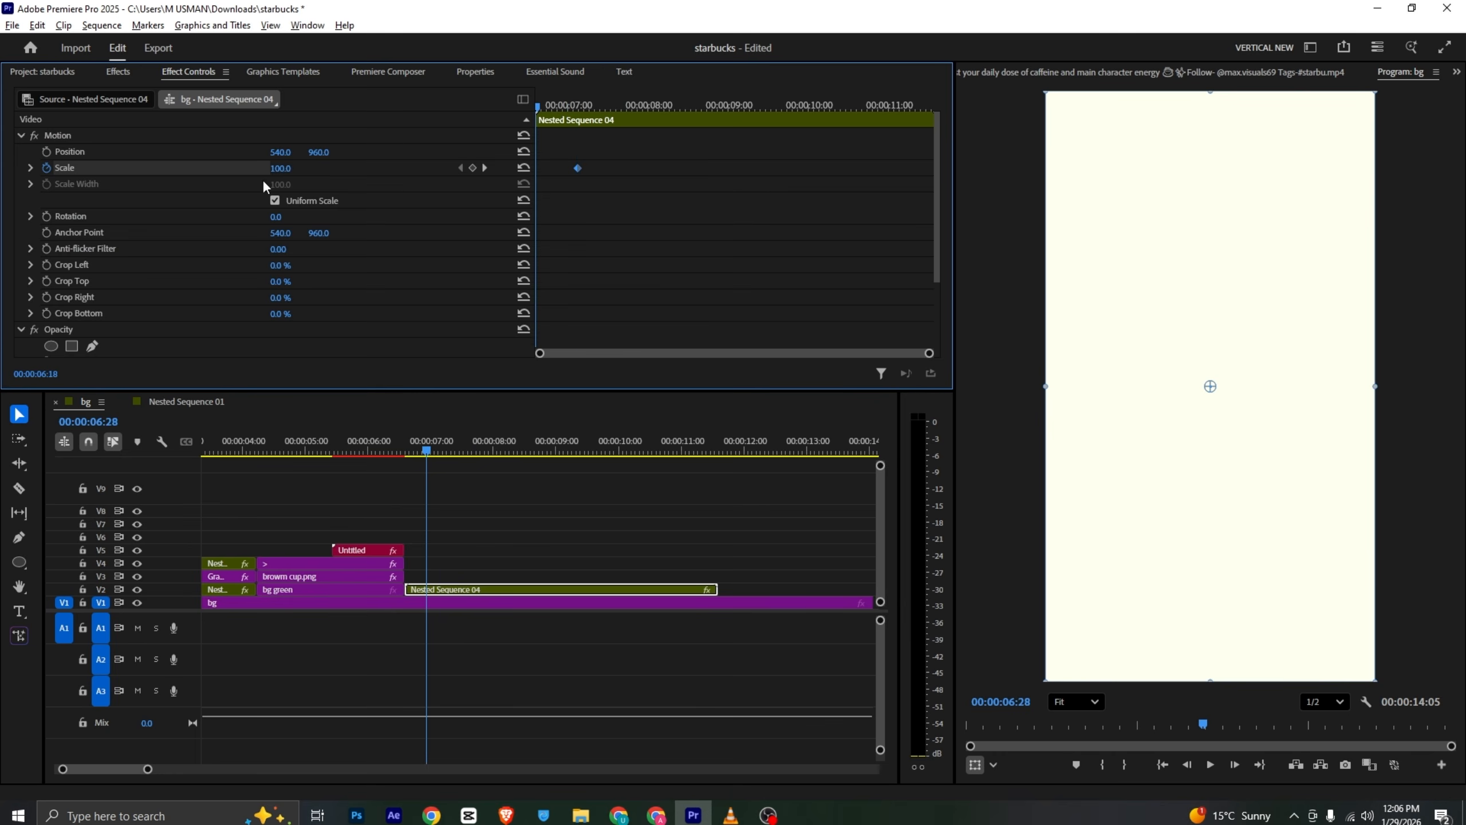
{"action": "left_click_drag", "start_coordinate": [281, 168], "coordinate": [303, 168]}
{"action": "key", "text": "space"}
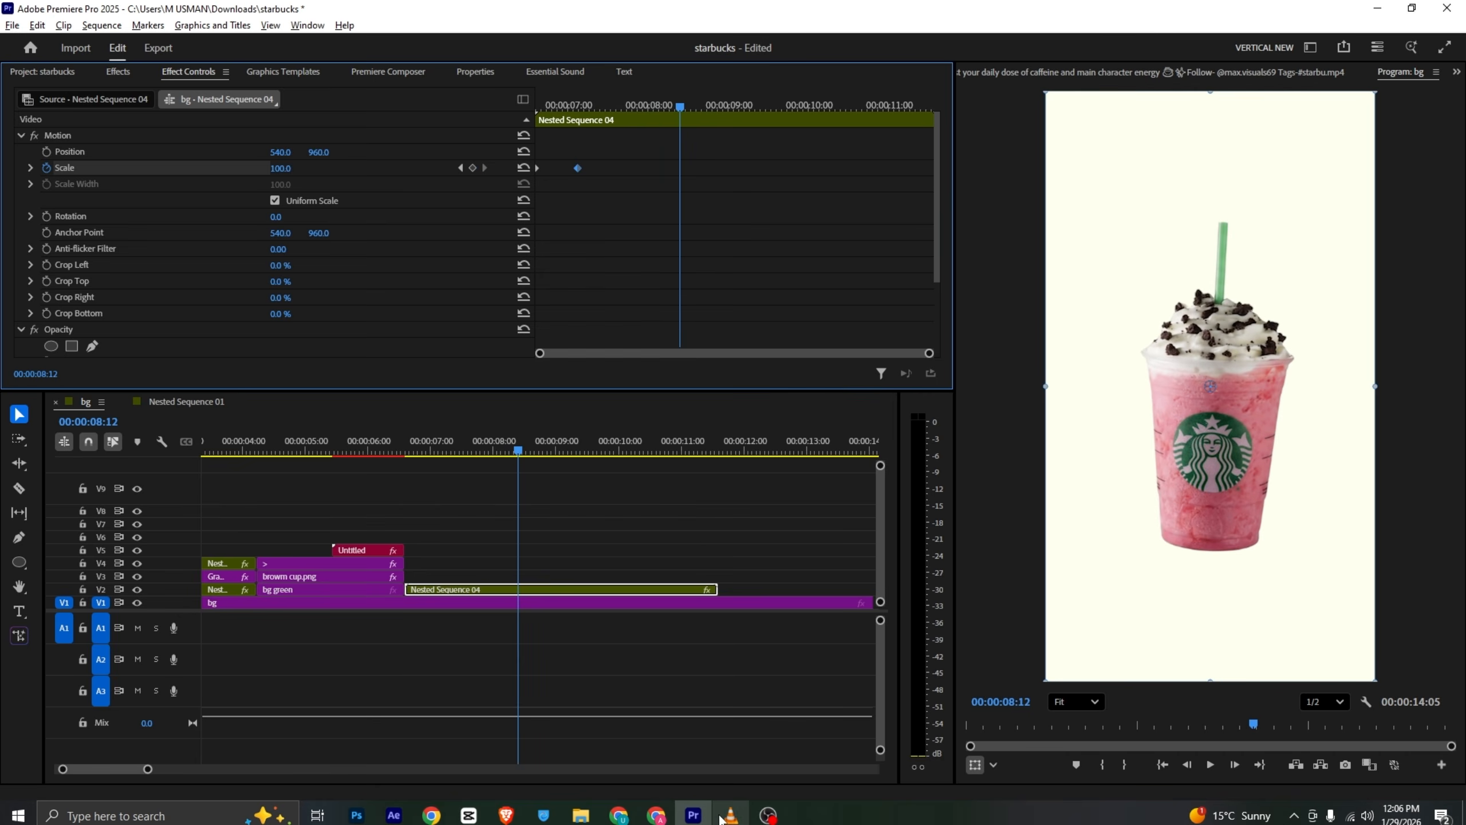
- Copy a keyframed shape graphic clip onto the track above the nested cup, starting around 8:12
{"action": "key", "text": "alt+Tab"}
{"action": "left_click", "coordinate": [693, 814]}
{"action": "left_click", "coordinate": [180, 401]}
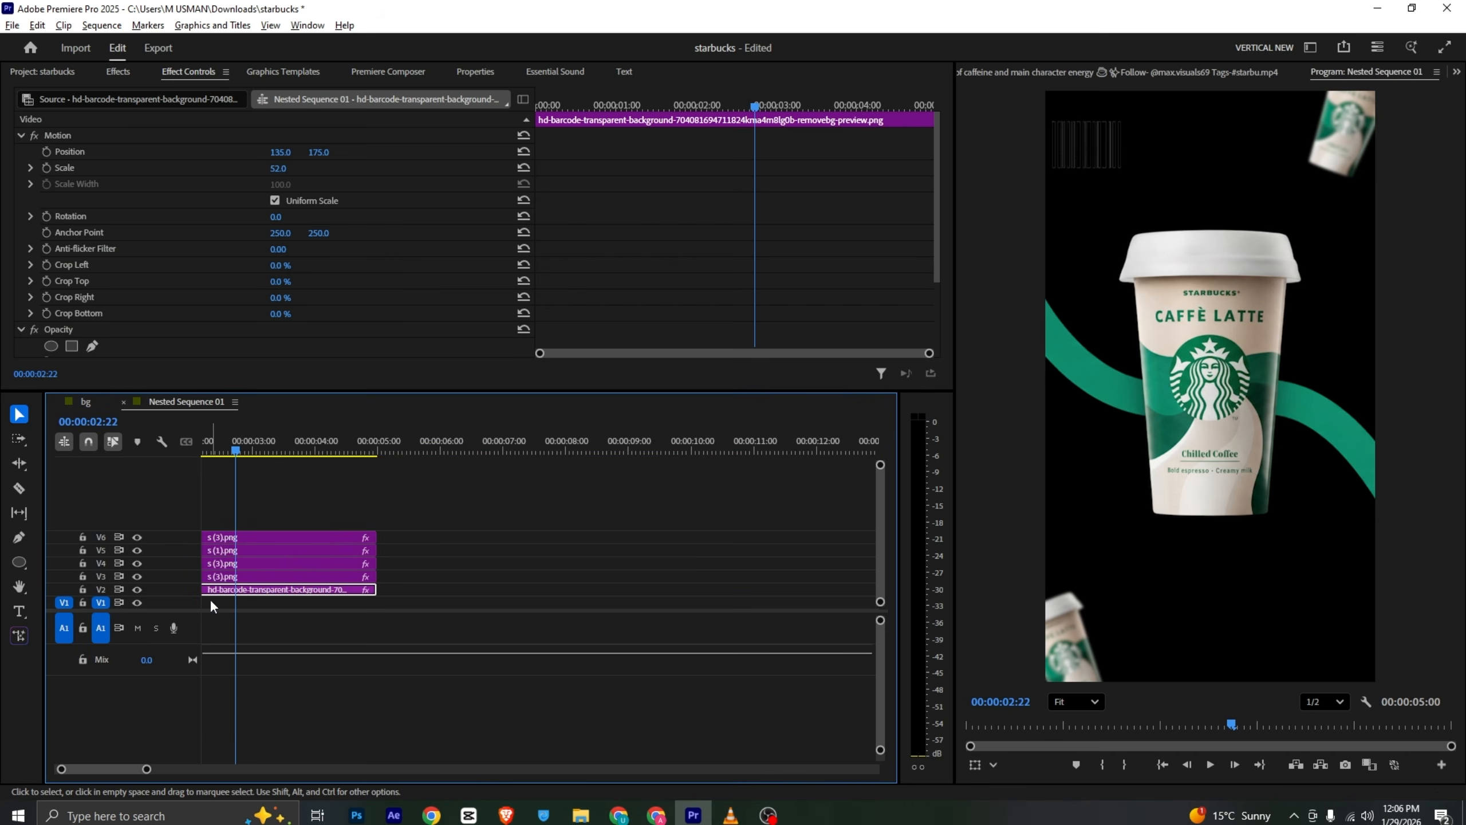
{"action": "left_click_drag", "start_coordinate": [117, 769], "coordinate": [49, 773]}
{"action": "left_click", "coordinate": [92, 402]}
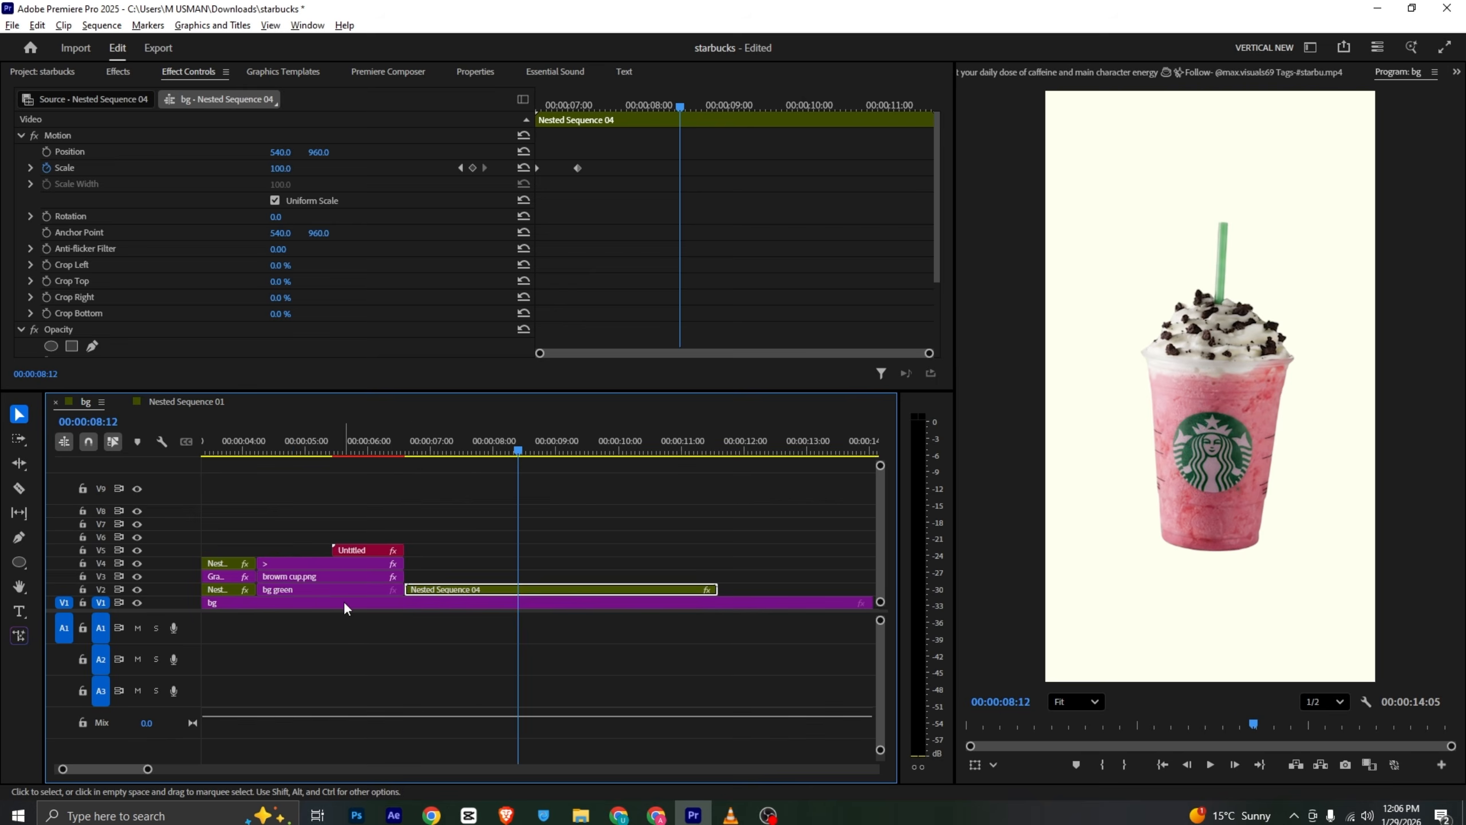
{"action": "left_click", "coordinate": [355, 592]}
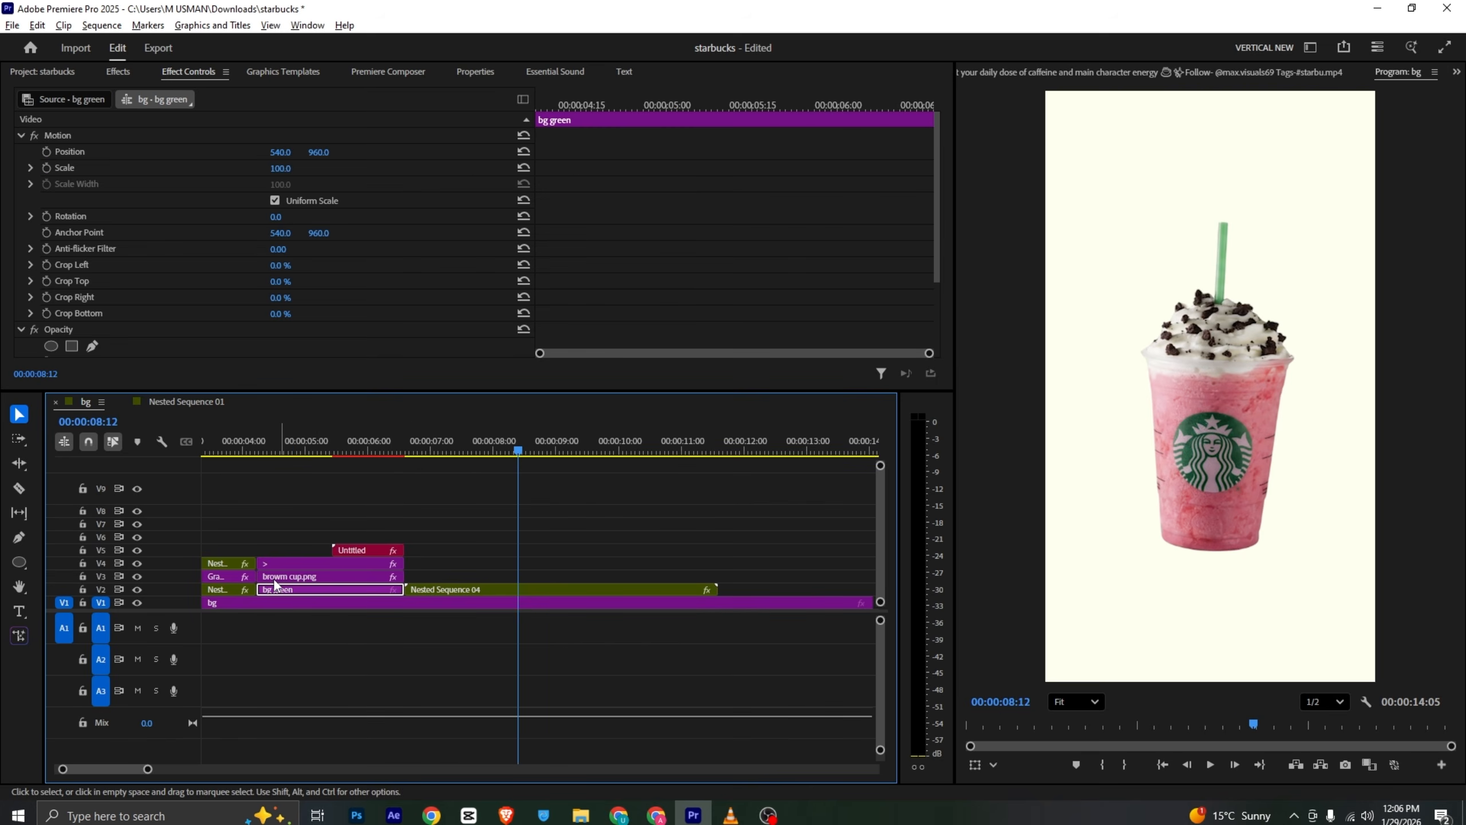
{"action": "left_click", "coordinate": [458, 593]}
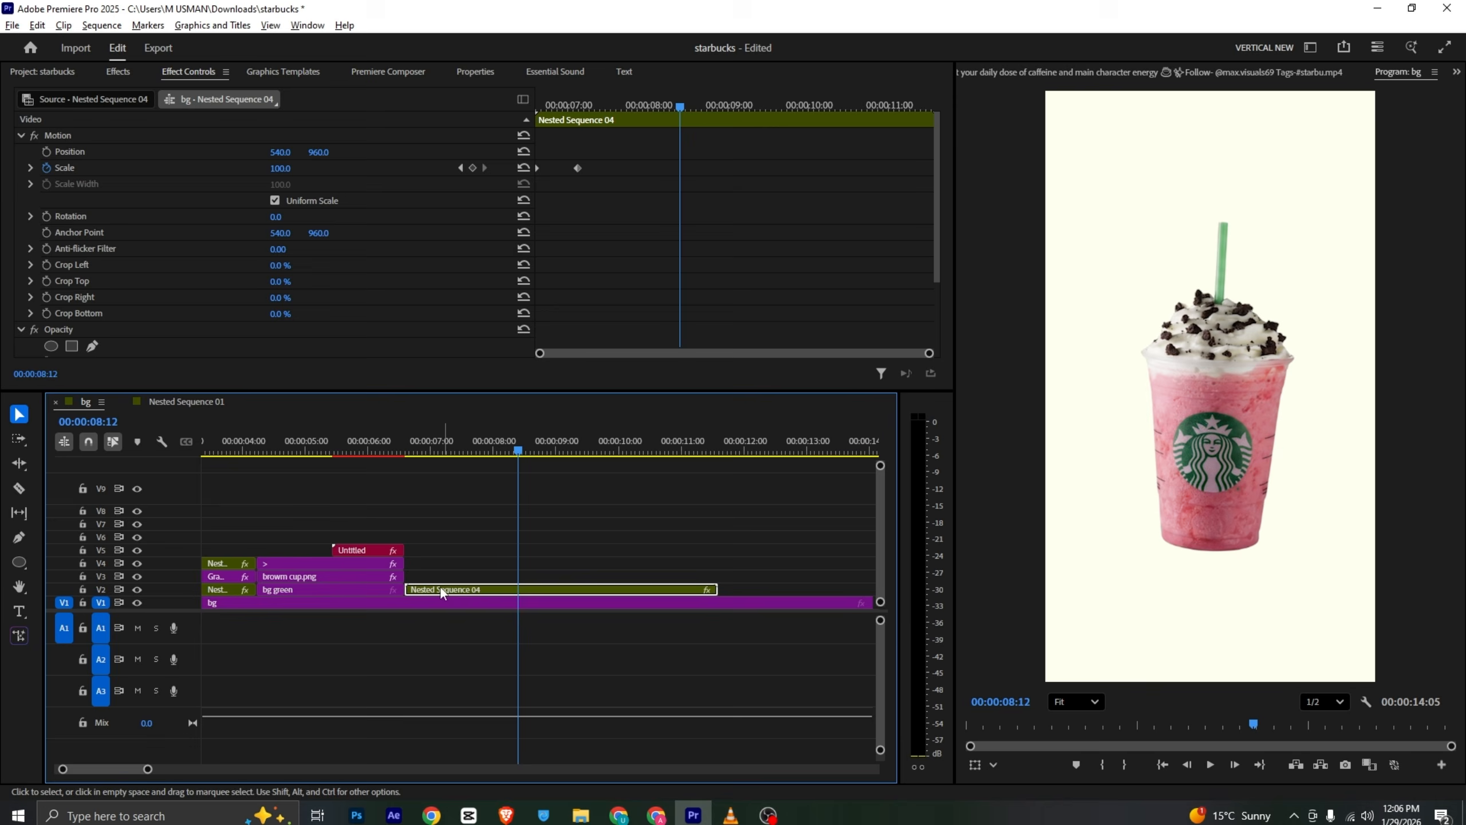
{"action": "left_click", "coordinate": [310, 449]}
{"action": "left_click", "coordinate": [414, 579]}
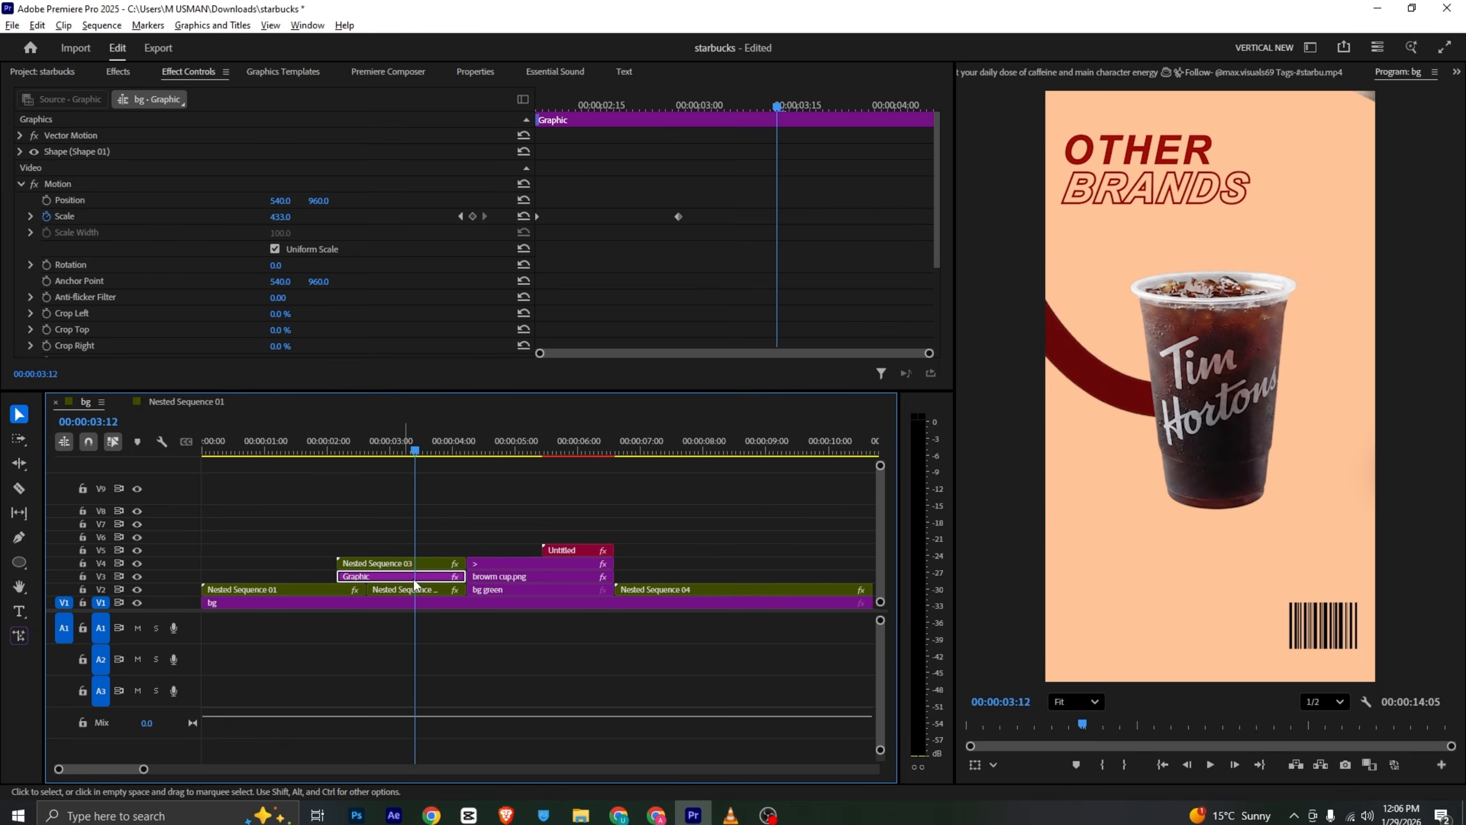
{"action": "left_click_drag", "start_coordinate": [414, 580], "coordinate": [688, 582]}
{"action": "left_click_drag", "start_coordinate": [606, 455], "coordinate": [720, 491]}
{"action": "left_click_drag", "start_coordinate": [690, 577], "coordinate": [809, 576]}
{"action": "left_click_drag", "start_coordinate": [726, 447], "coordinate": [730, 444]}
{"action": "left_click_drag", "start_coordinate": [751, 576], "coordinate": [743, 576]}
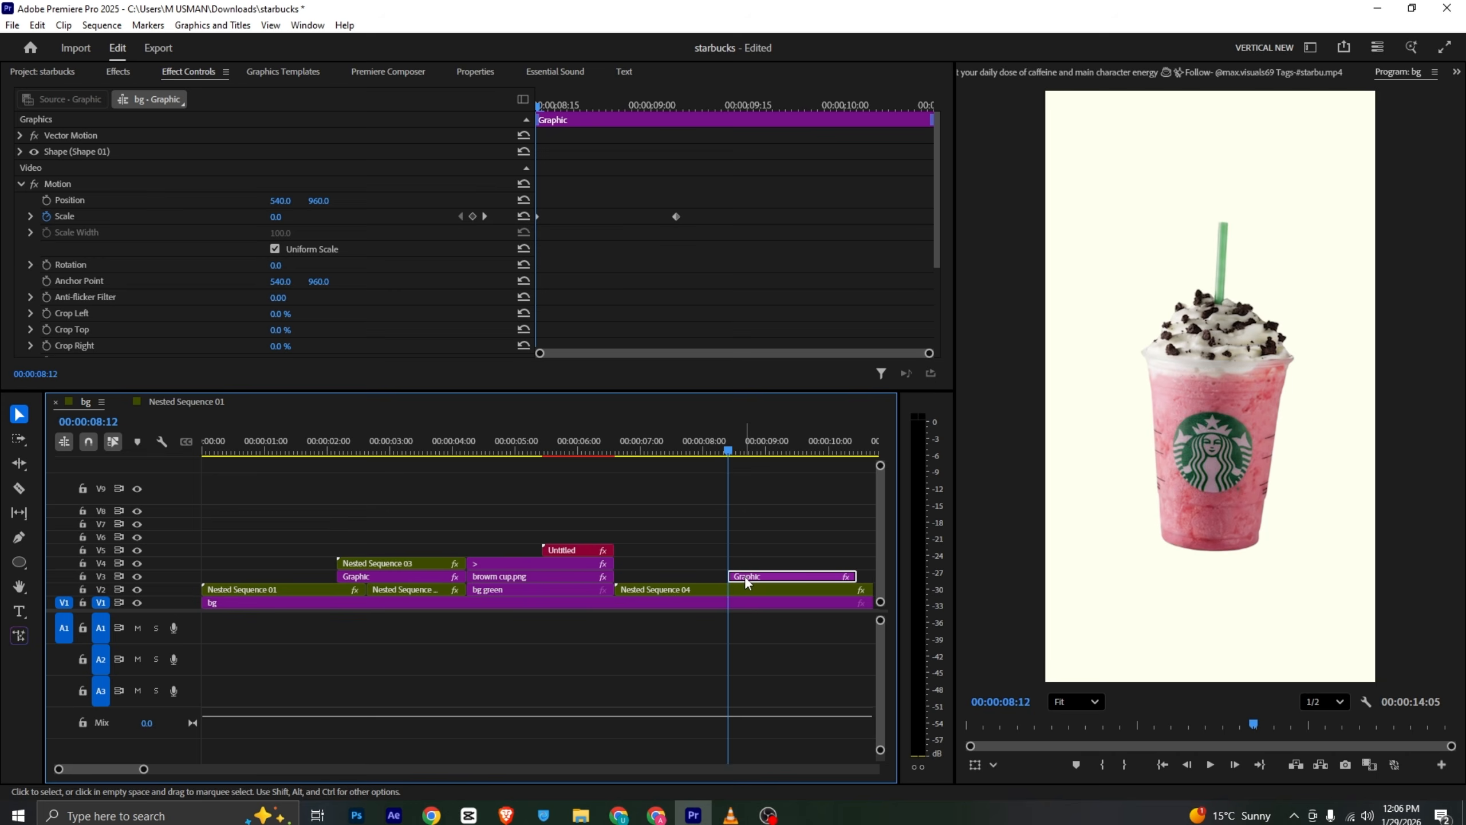
- Set the shape graphic's fill colour to white, FFFFFF
{"action": "left_click", "coordinate": [475, 72]}
{"action": "left_click", "coordinate": [77, 115]}
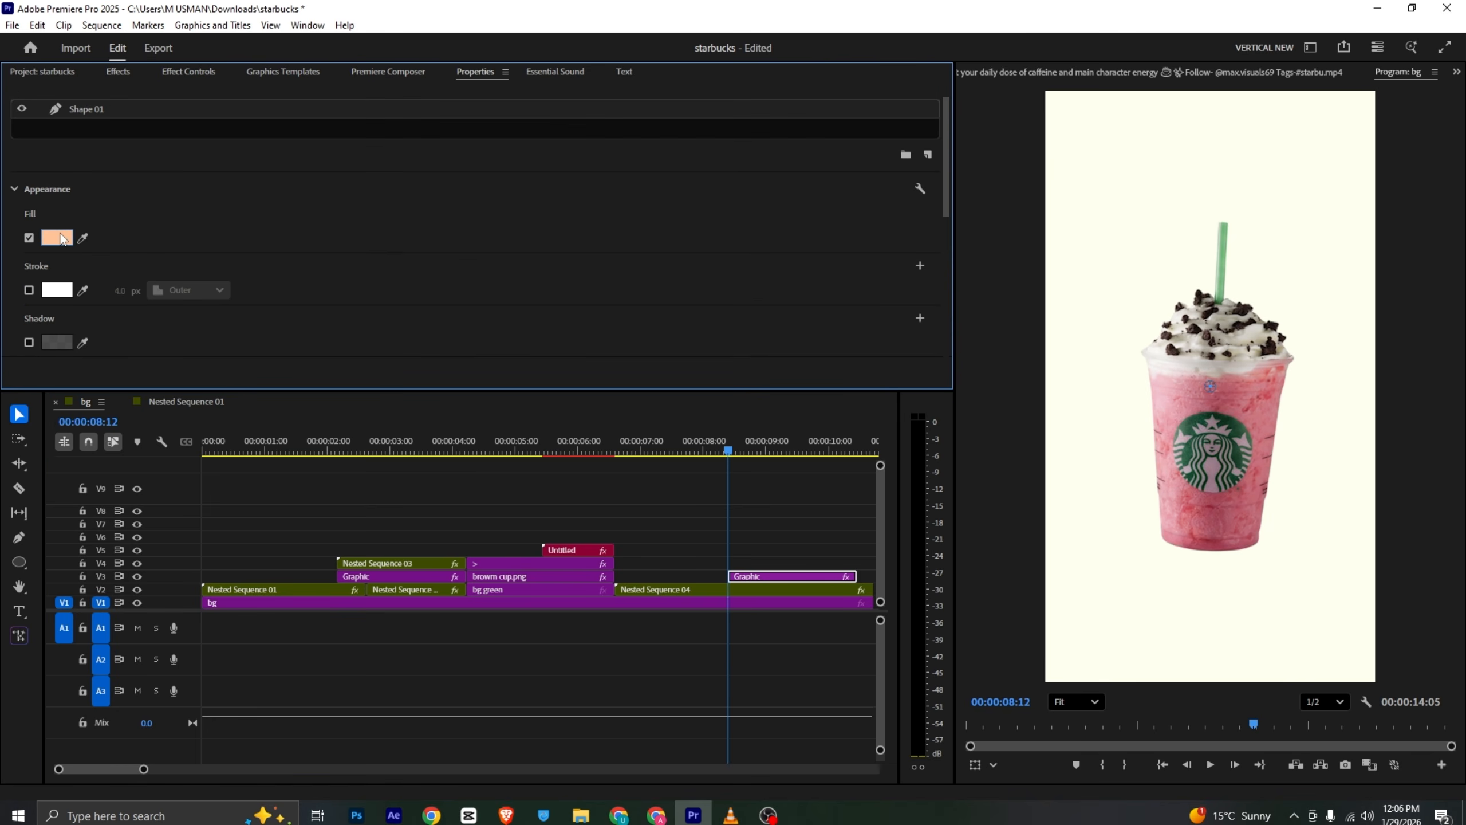
{"action": "left_click", "coordinate": [58, 237]}
{"action": "left_click_drag", "start_coordinate": [552, 398], "coordinate": [512, 542]}
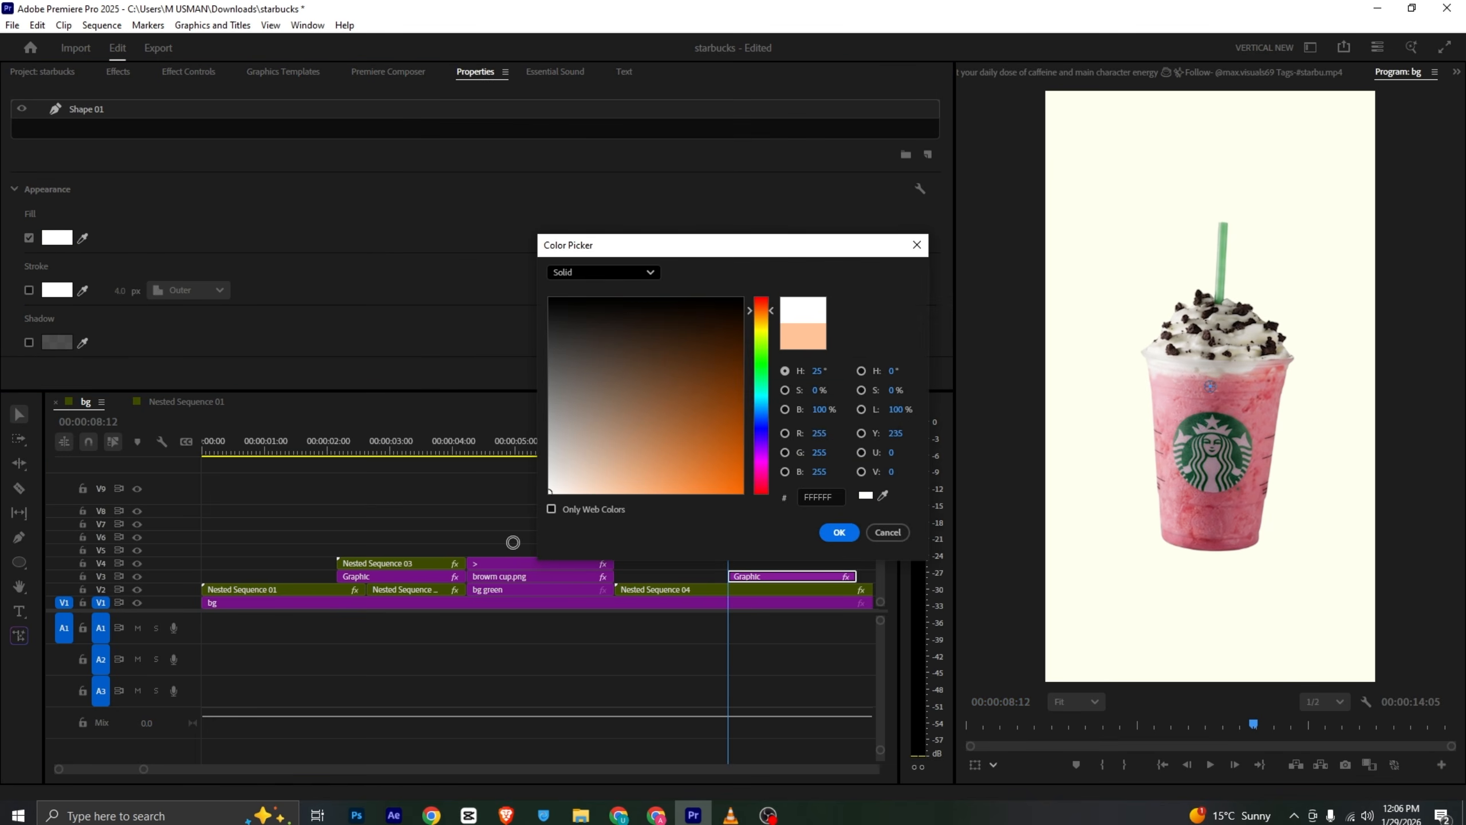
{"action": "left_click", "coordinate": [828, 533]}
{"action": "key", "text": "space"}
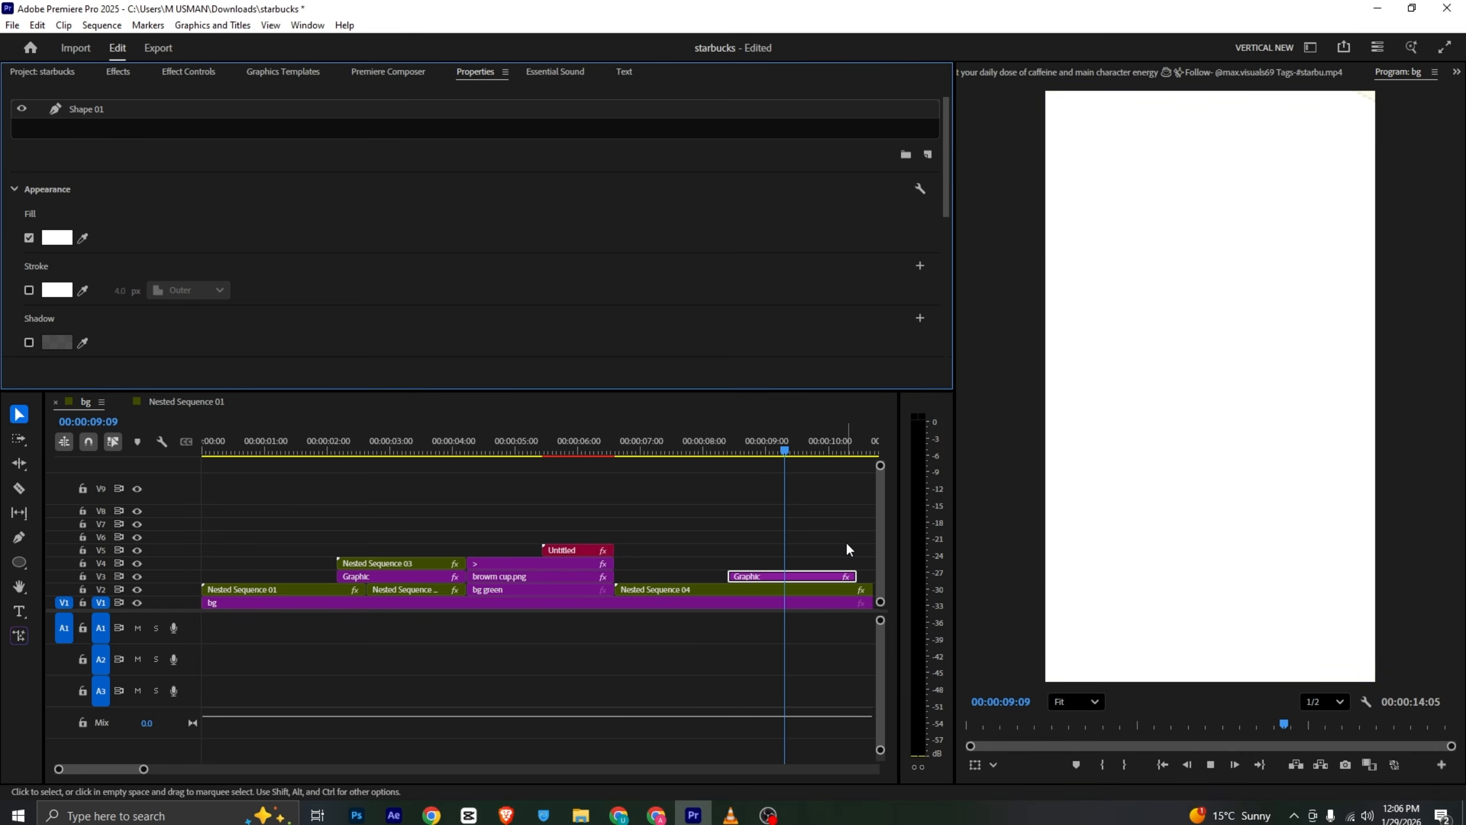
- Review the reference video's next shot and zoom the timeline out
{"action": "left_click", "coordinate": [731, 815]}
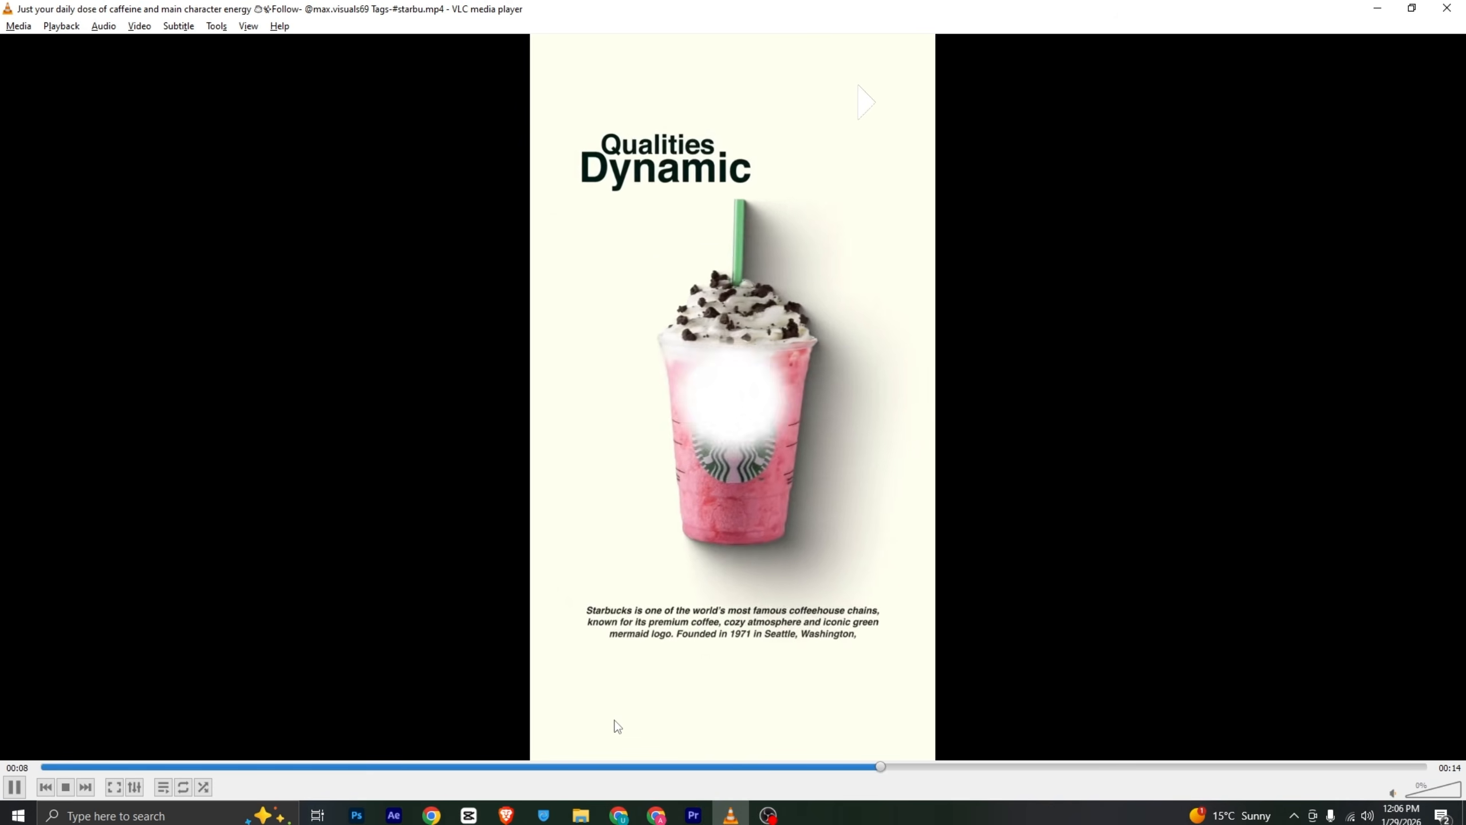
{"action": "key", "text": "space"}
{"action": "key", "text": "space"}
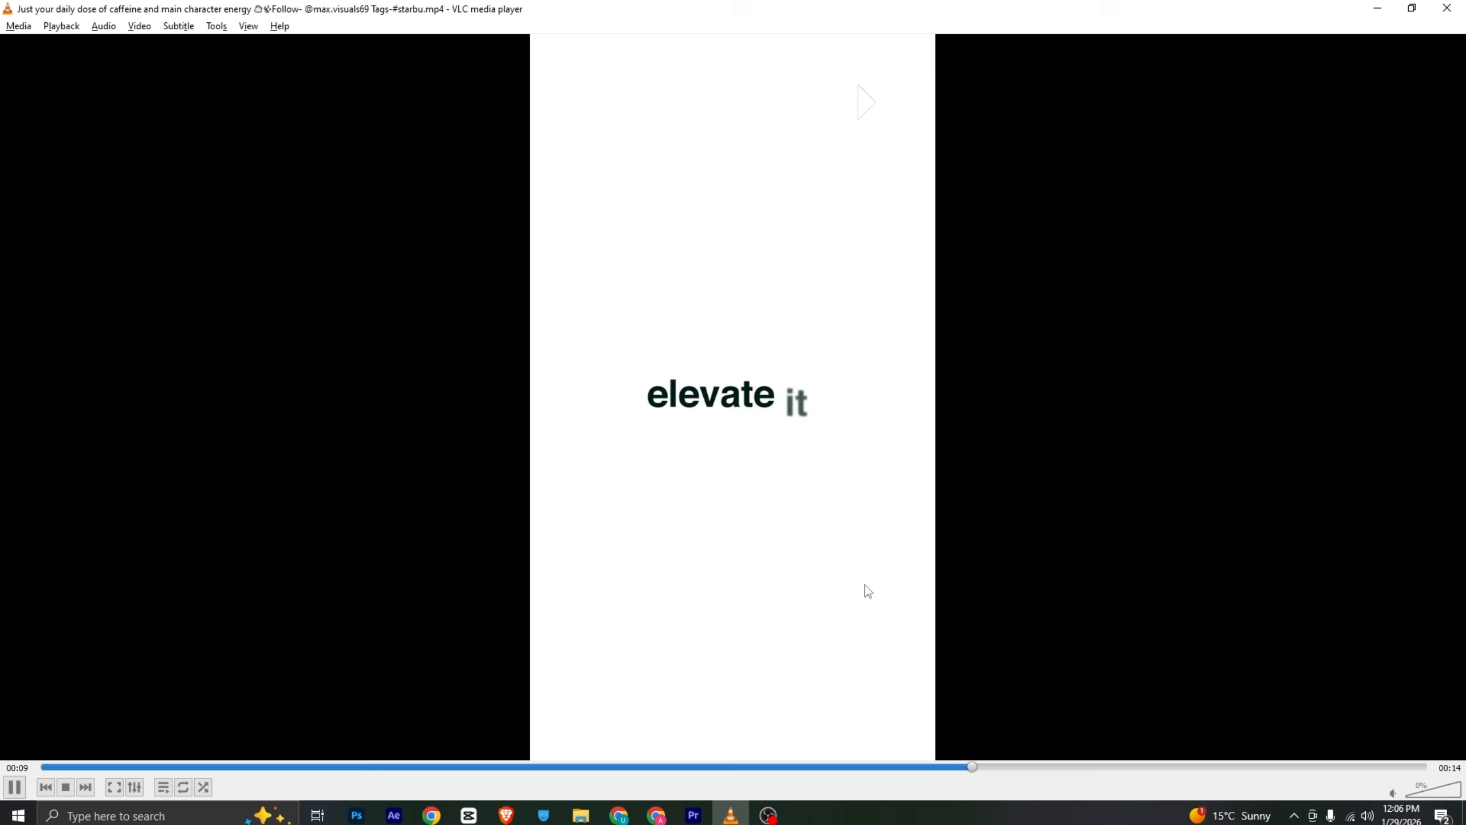
{"action": "left_click", "coordinate": [693, 814]}
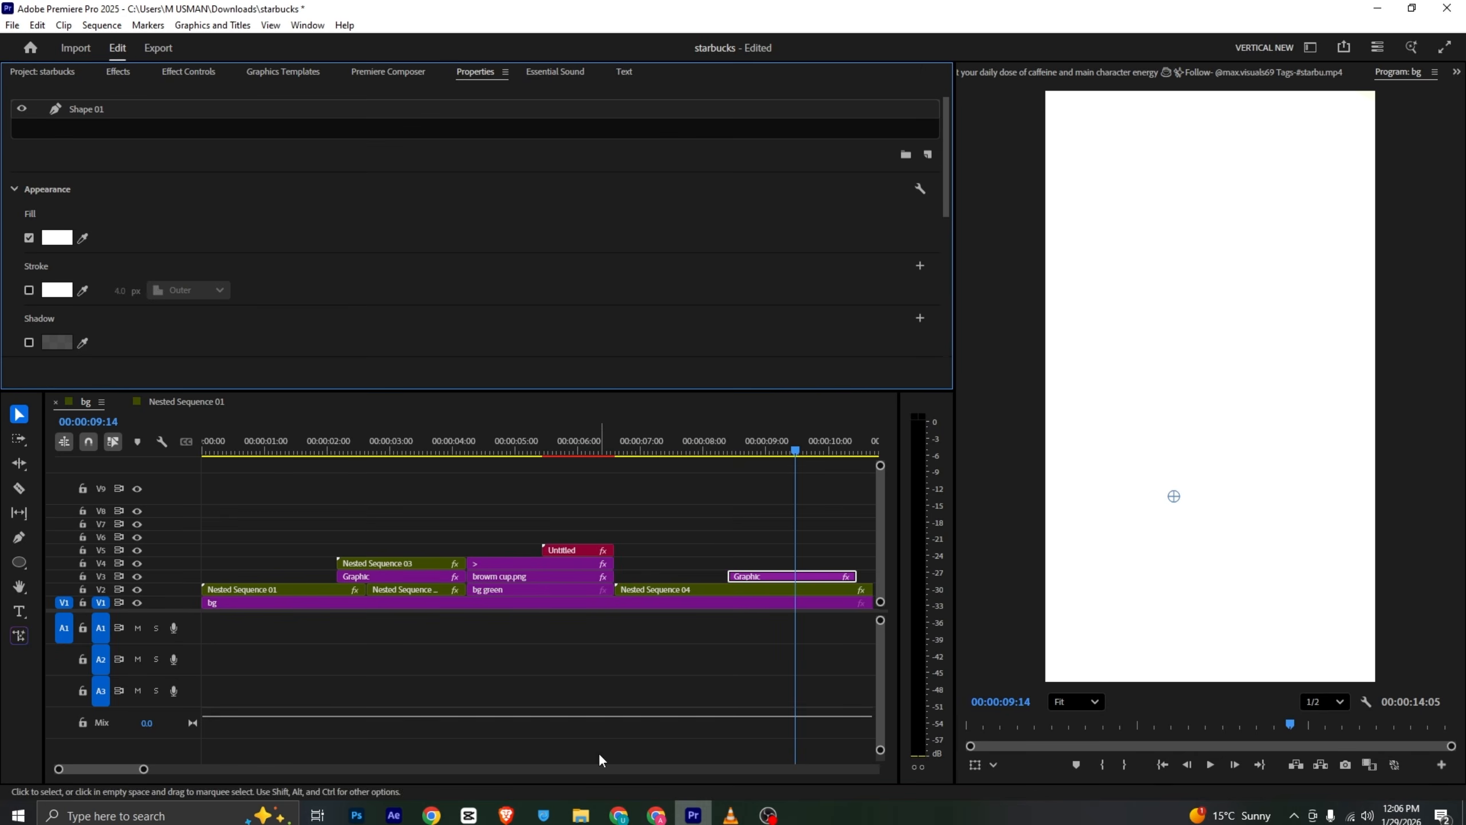
{"action": "left_click_drag", "start_coordinate": [145, 770], "coordinate": [169, 770]}
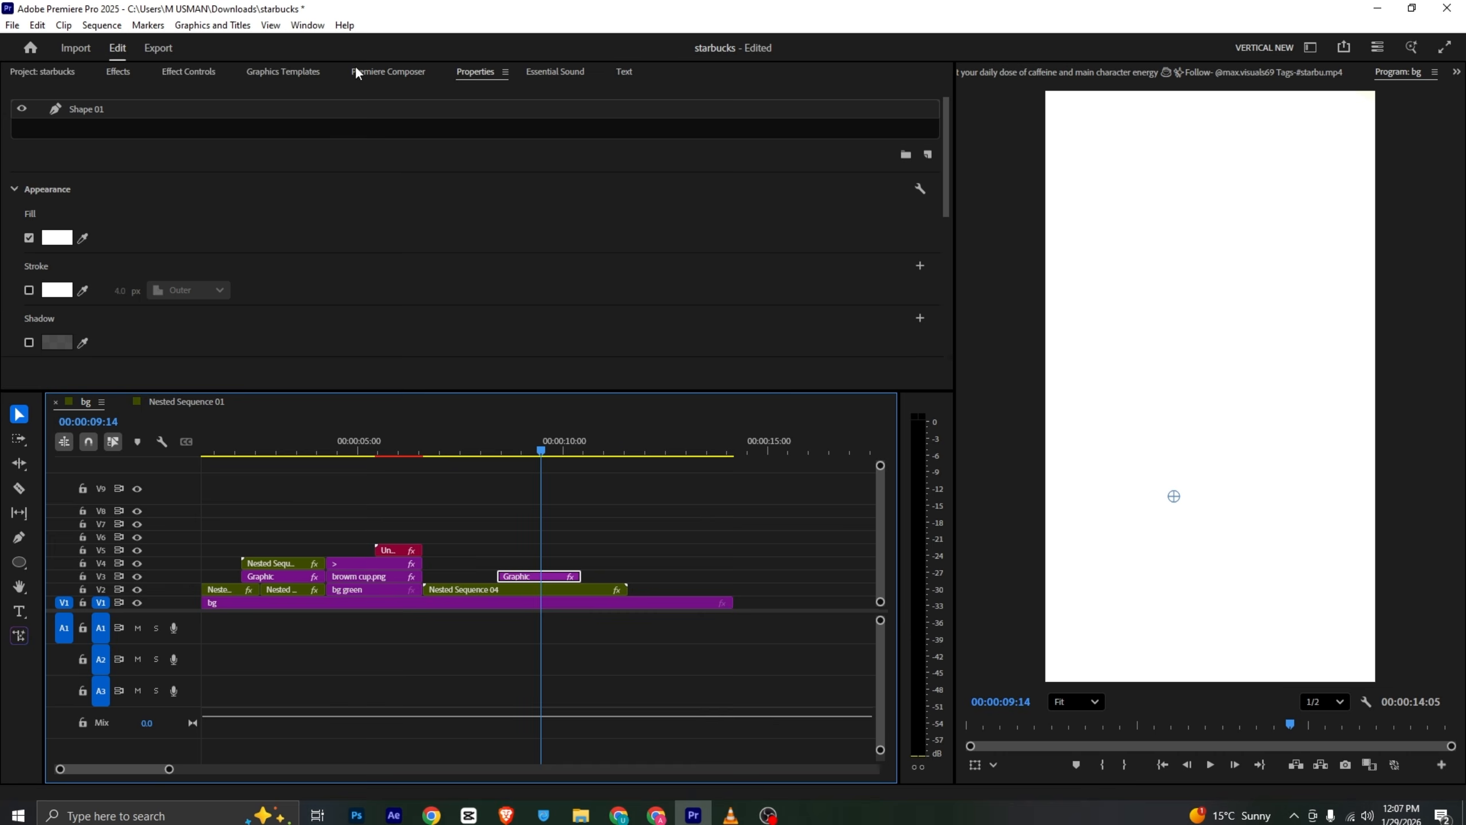
- Add the Untitled text template from Graphics Templates to the track above the shape graphic at the playhead around 9:14
{"action": "left_click", "coordinate": [283, 71]}
{"action": "left_click_drag", "start_coordinate": [86, 283], "coordinate": [453, 523]}
{"action": "left_click_drag", "start_coordinate": [536, 565], "coordinate": [537, 566]}
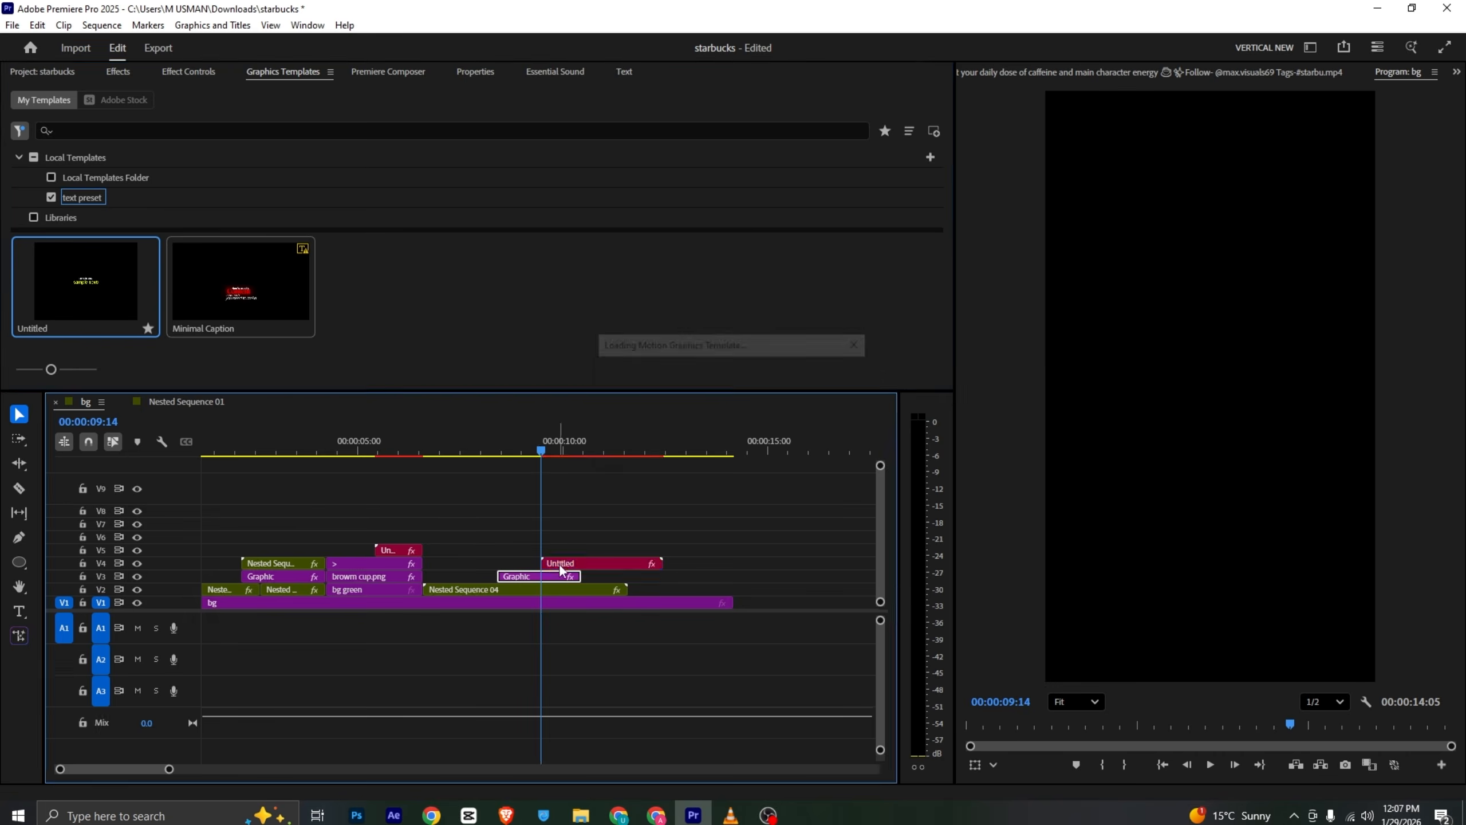
{"action": "mouse_move", "coordinate": [518, 448]}
{"action": "left_mouse_down"}
{"action": "mouse_move", "coordinate": [503, 440]}
{"action": "mouse_move", "coordinate": [543, 444]}
{"action": "left_mouse_up"}
- Check the reference's text shot, then replace the first text line with "elevate it" and clear the second line
{"action": "key", "text": "alt+Tab"}
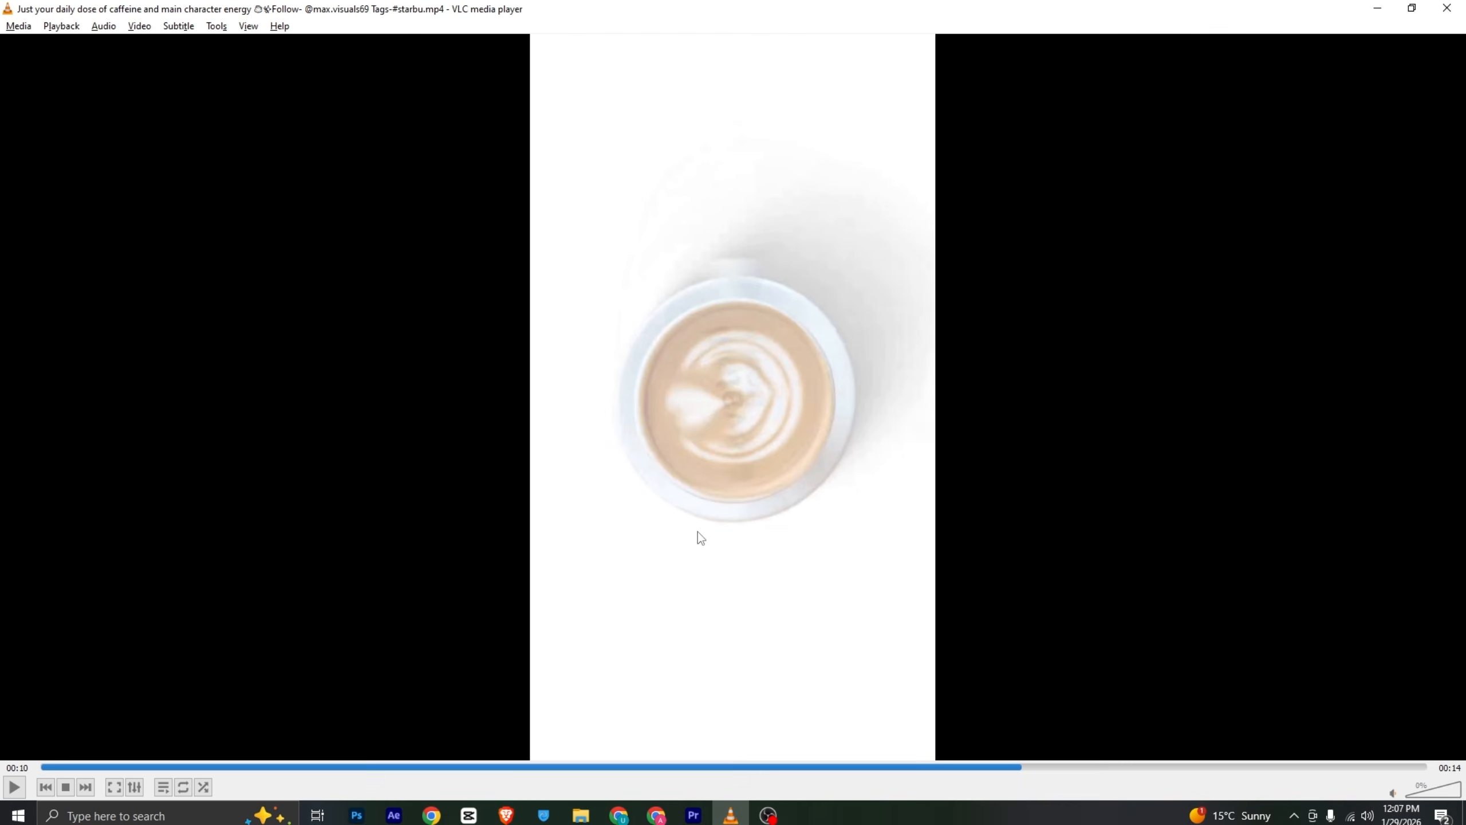
{"action": "left_click", "coordinate": [995, 766]}
{"action": "key", "text": "space"}
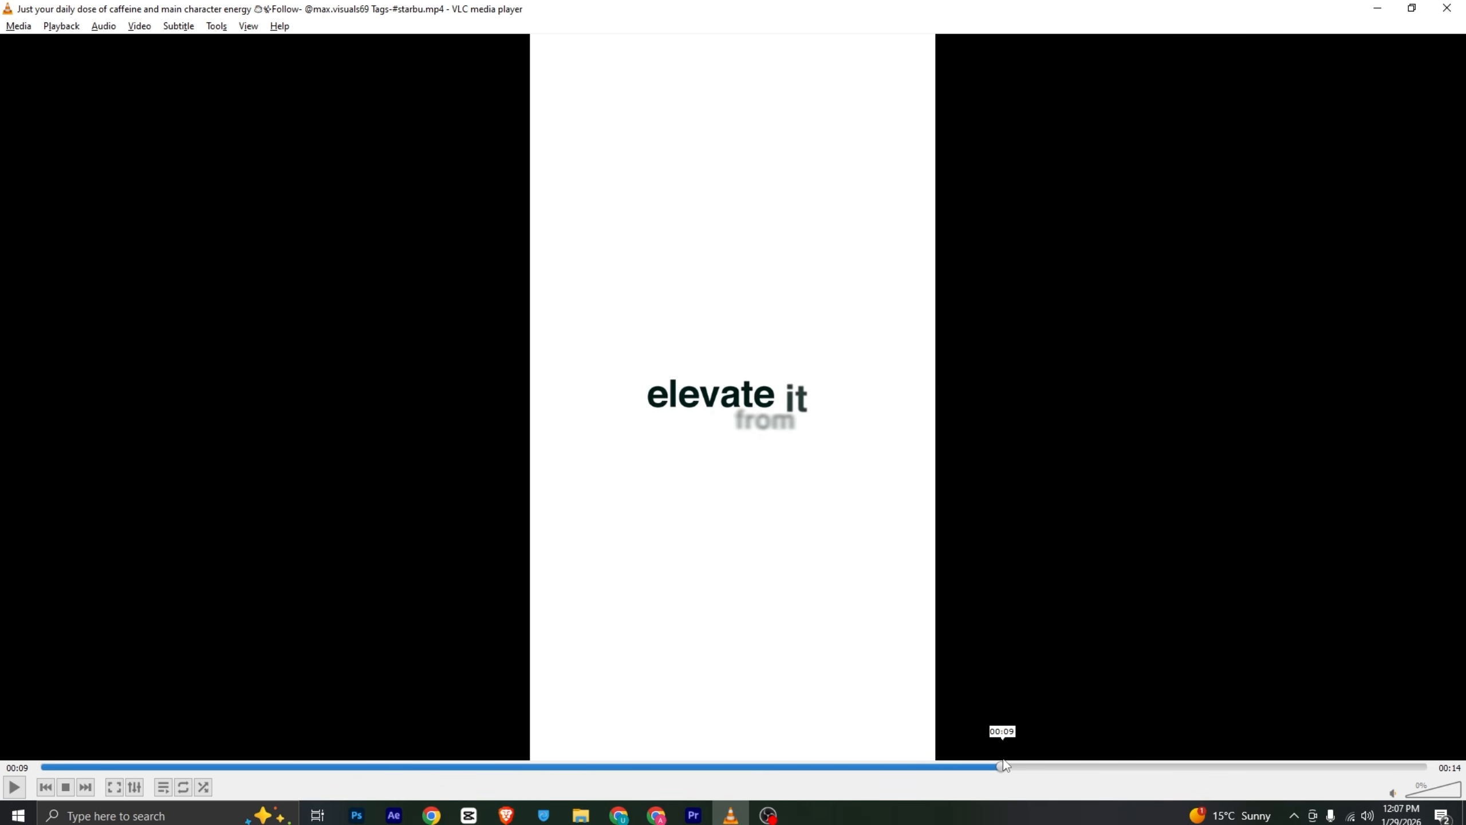
{"action": "key", "text": "alt+Tab"}
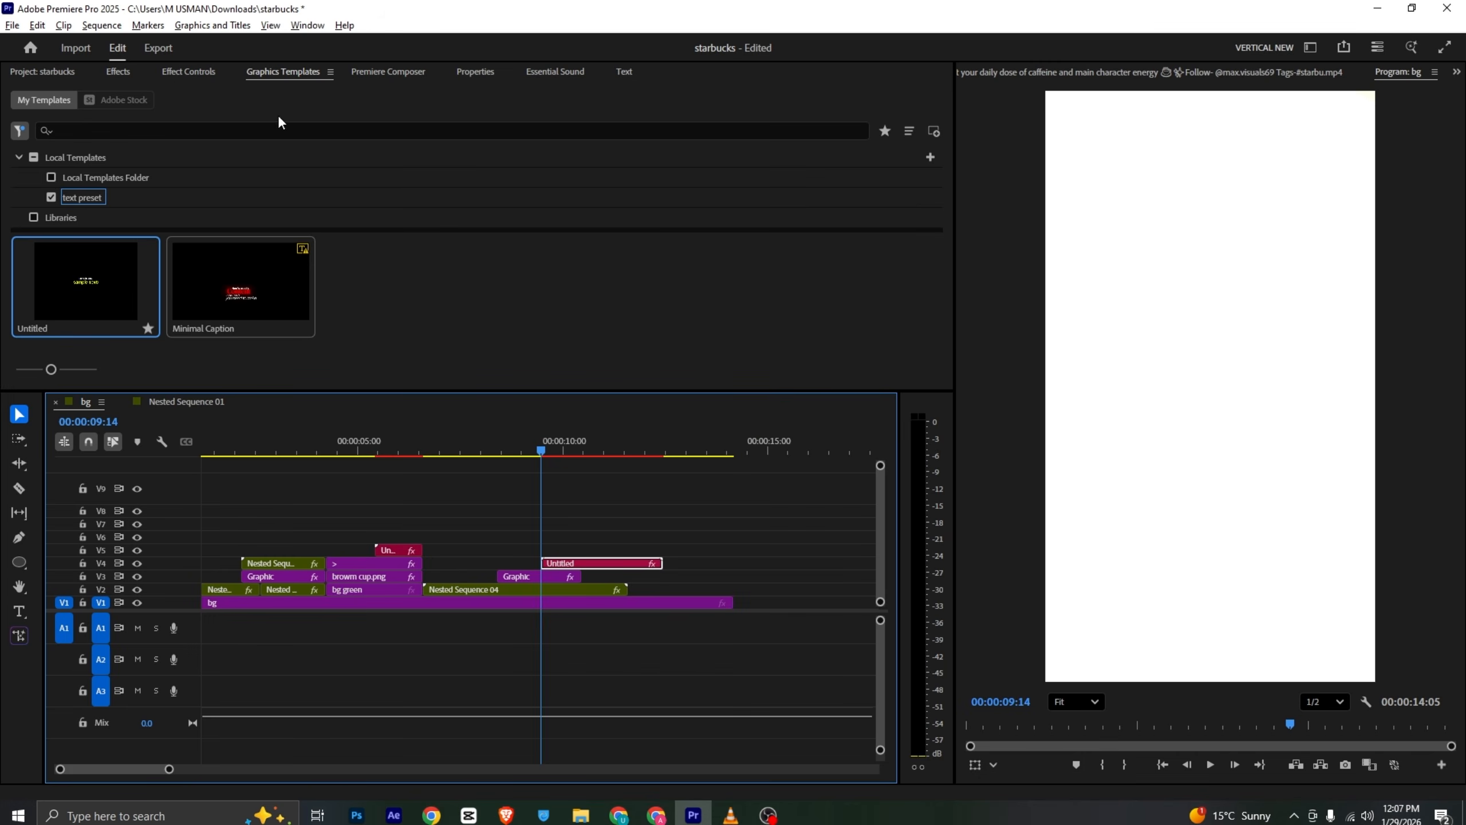
{"action": "left_click", "coordinate": [475, 72]}
{"action": "double_click", "coordinate": [185, 151]}
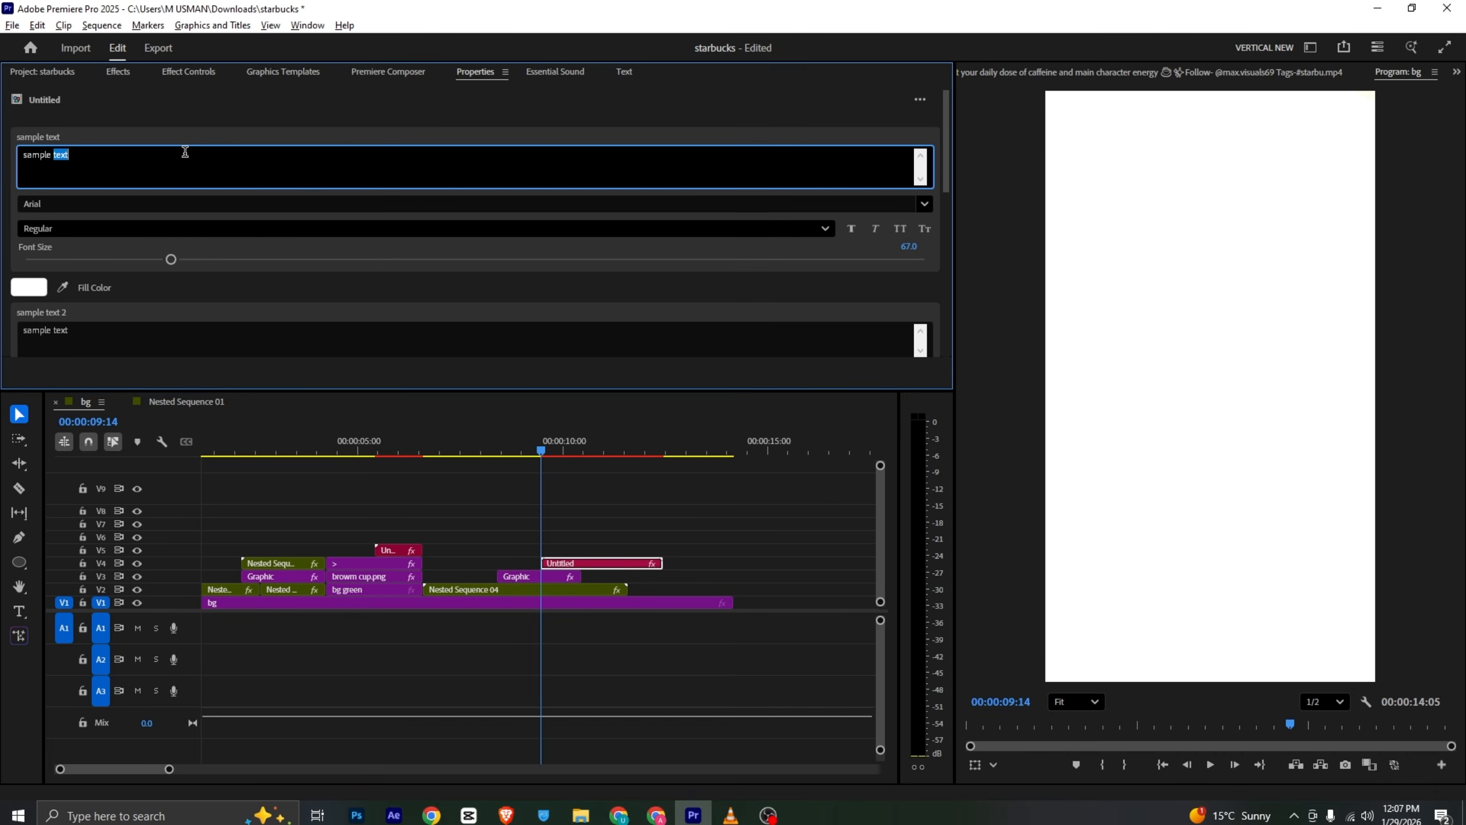
{"action": "type", "text": "elevate it"}
{"action": "triple_click", "coordinate": [97, 327]}
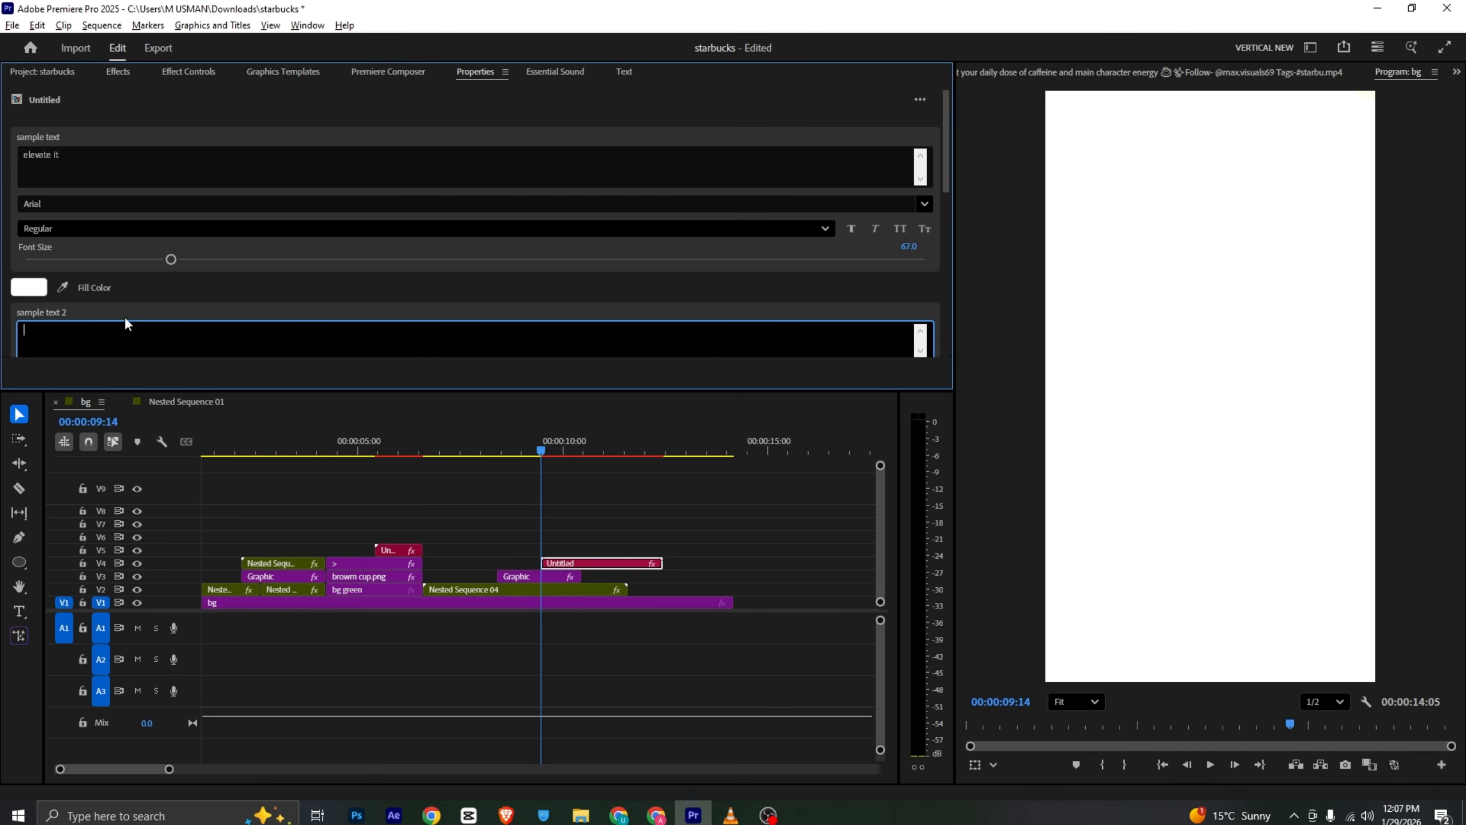
- Sample the text fill colour from the reference video's dark green with the eyedropper and set the font style to Bold
{"action": "key", "text": "alt+Tab"}
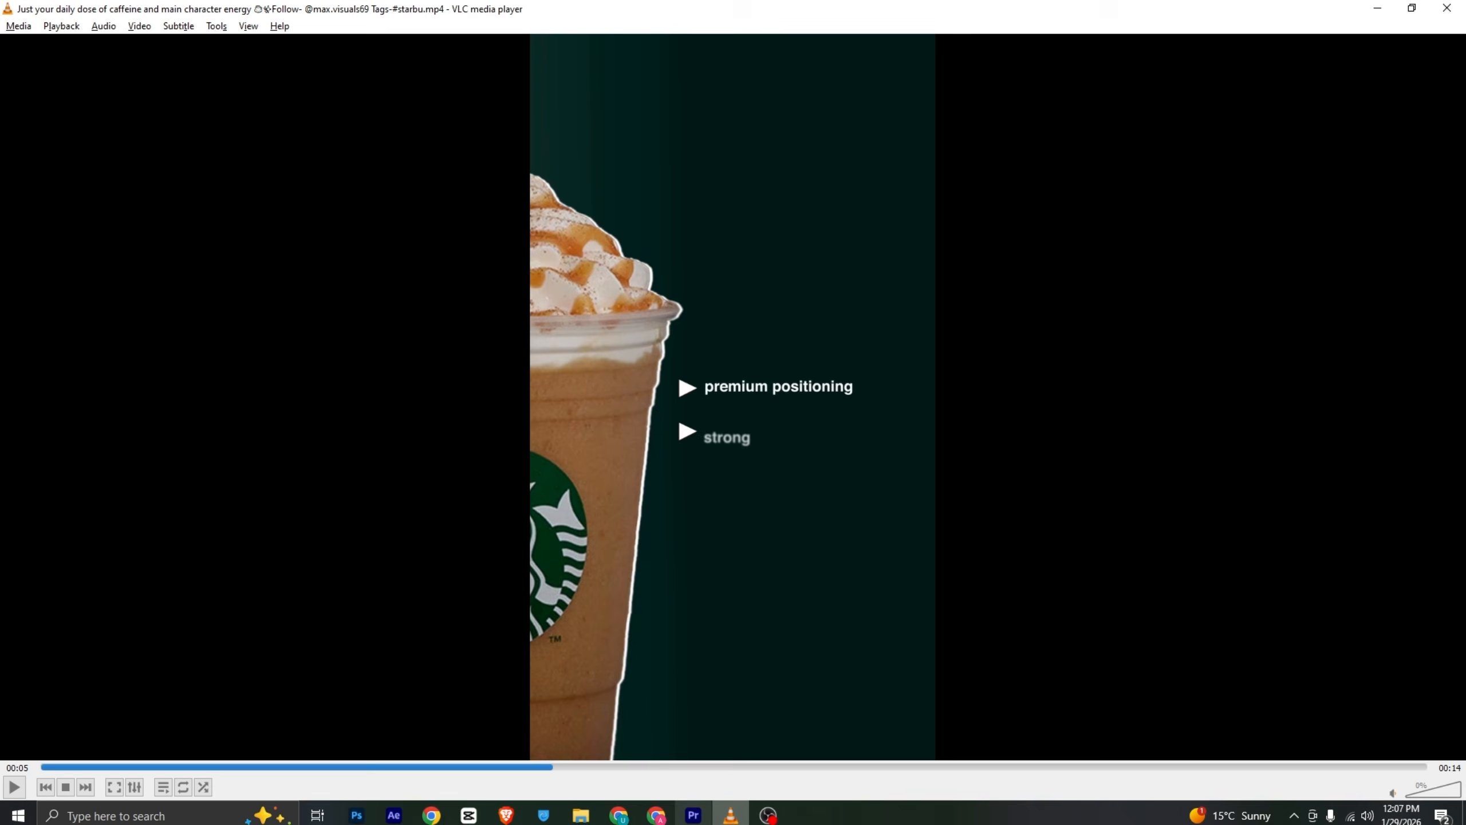
{"action": "key", "text": "alt+Tab"}
{"action": "left_click", "coordinate": [1306, 73]}
{"action": "left_click_drag", "start_coordinate": [1081, 727], "coordinate": [1296, 726]}
{"action": "left_click", "coordinate": [63, 287]}
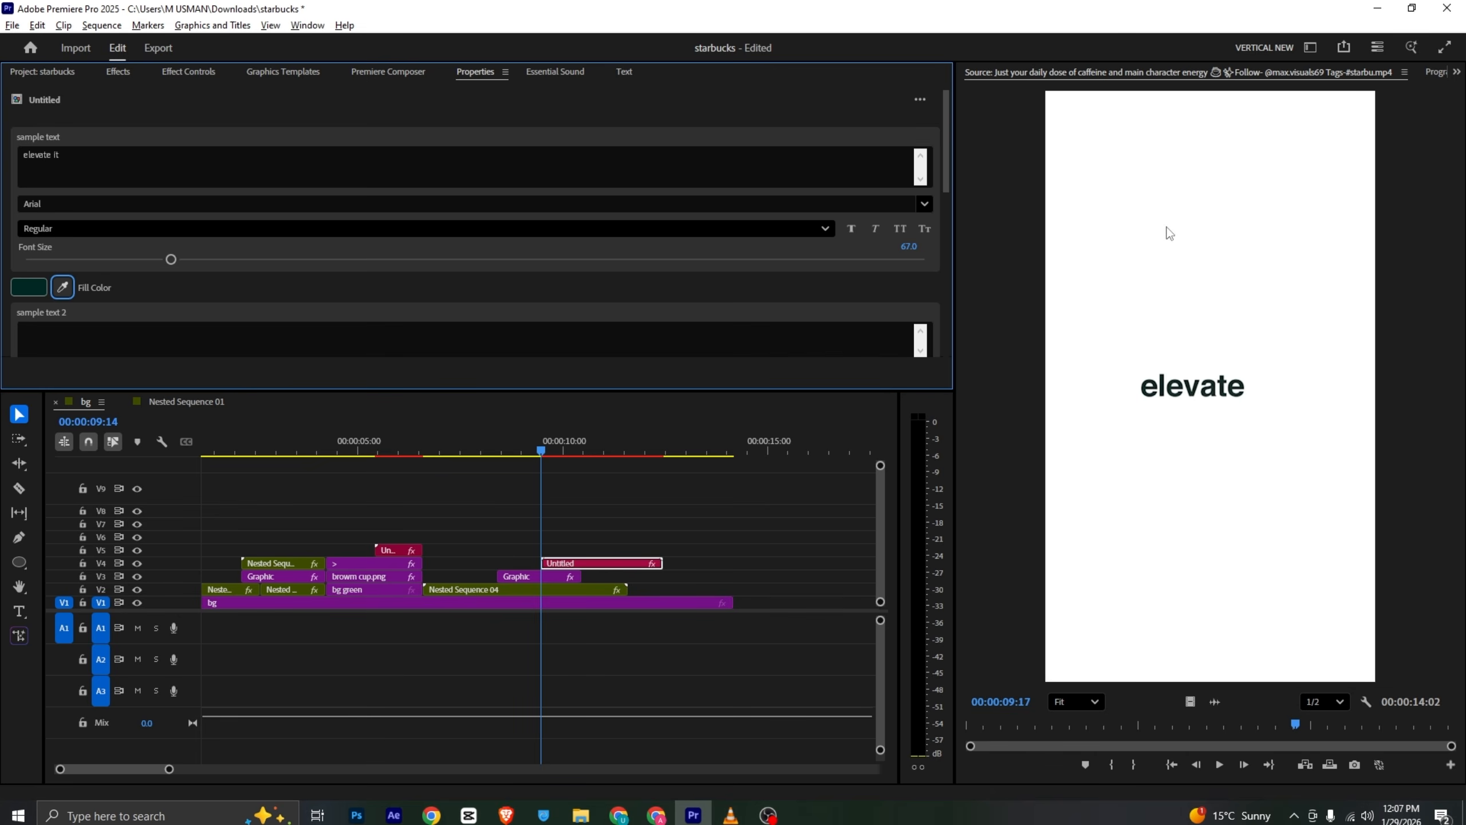
{"action": "left_click", "coordinate": [1431, 75]}
{"action": "left_click_drag", "start_coordinate": [557, 442], "coordinate": [574, 454]}
{"action": "left_click", "coordinate": [76, 225]}
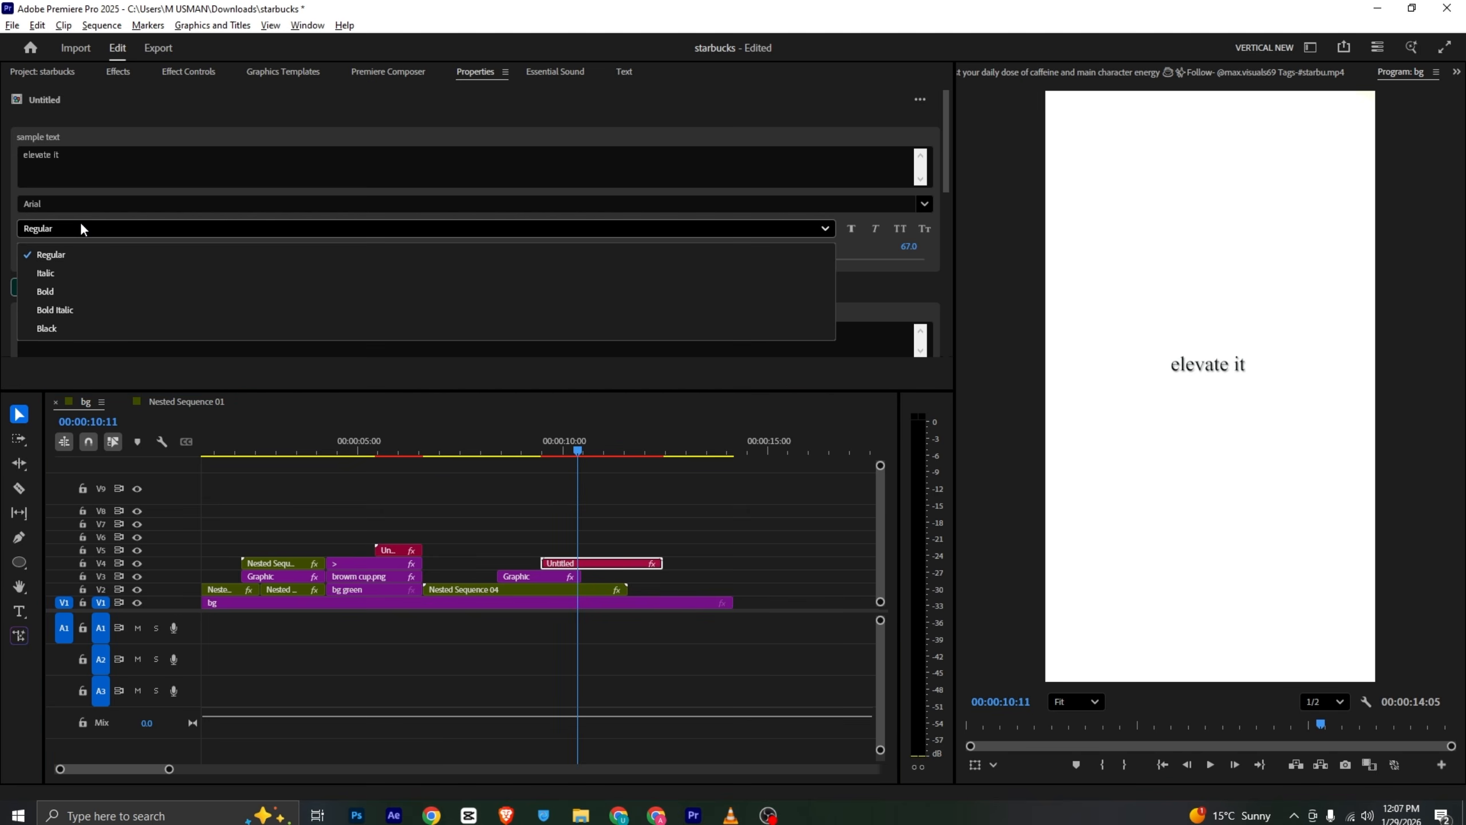
{"action": "left_click", "coordinate": [101, 288]}
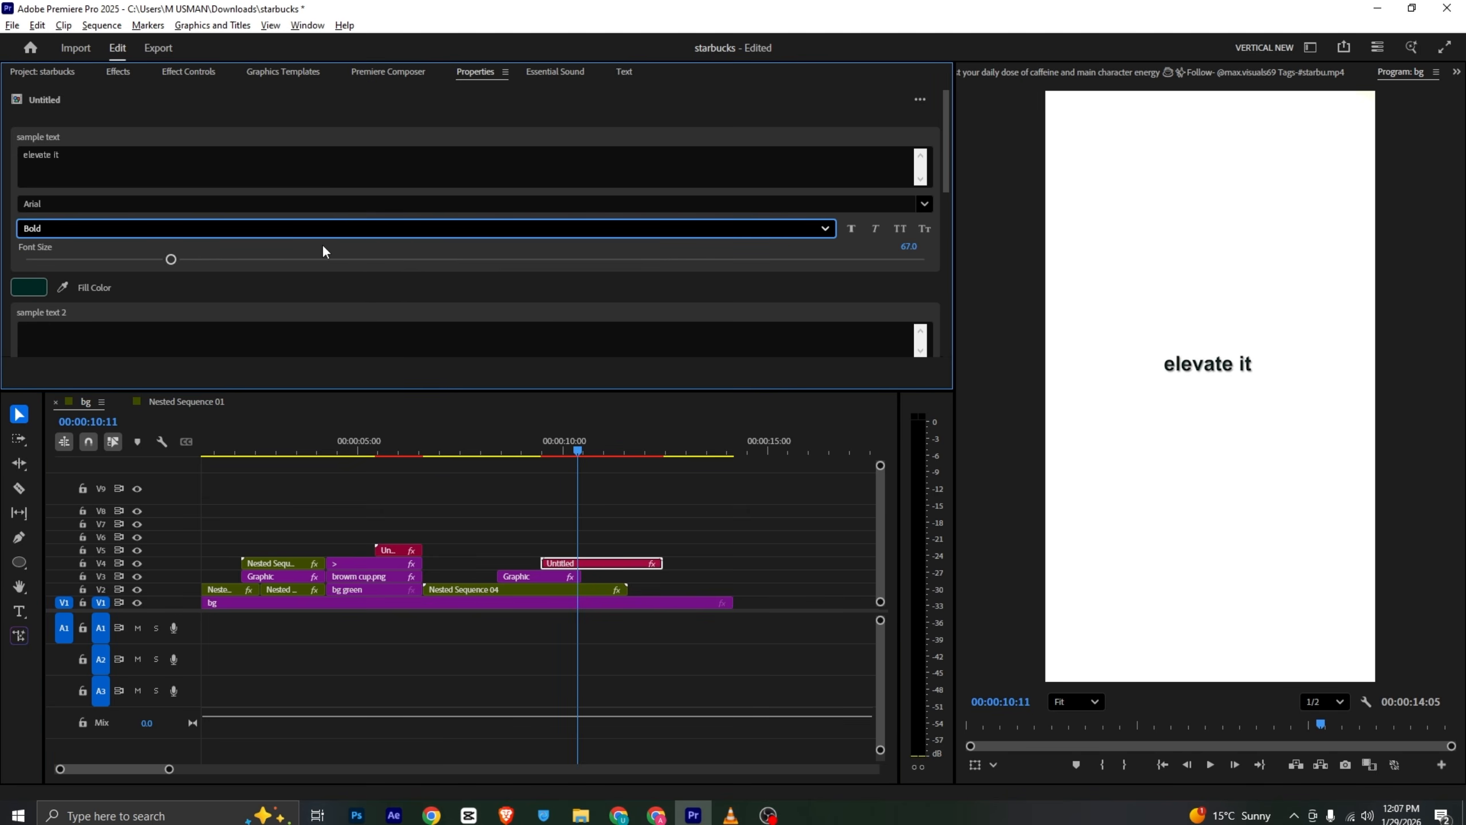
- Set the text's font size to about 108.5, comparing against the reference video
{"action": "mouse_move", "coordinate": [321, 260]}
{"action": "left_mouse_down"}
{"action": "mouse_move", "coordinate": [373, 258]}
{"action": "mouse_move", "coordinate": [334, 259]}
{"action": "left_mouse_up"}
{"action": "key", "text": "alt+Tab"}
{"action": "left_click_drag", "start_coordinate": [549, 768], "coordinate": [1003, 788]}
{"action": "key", "text": "alt+Tab"}
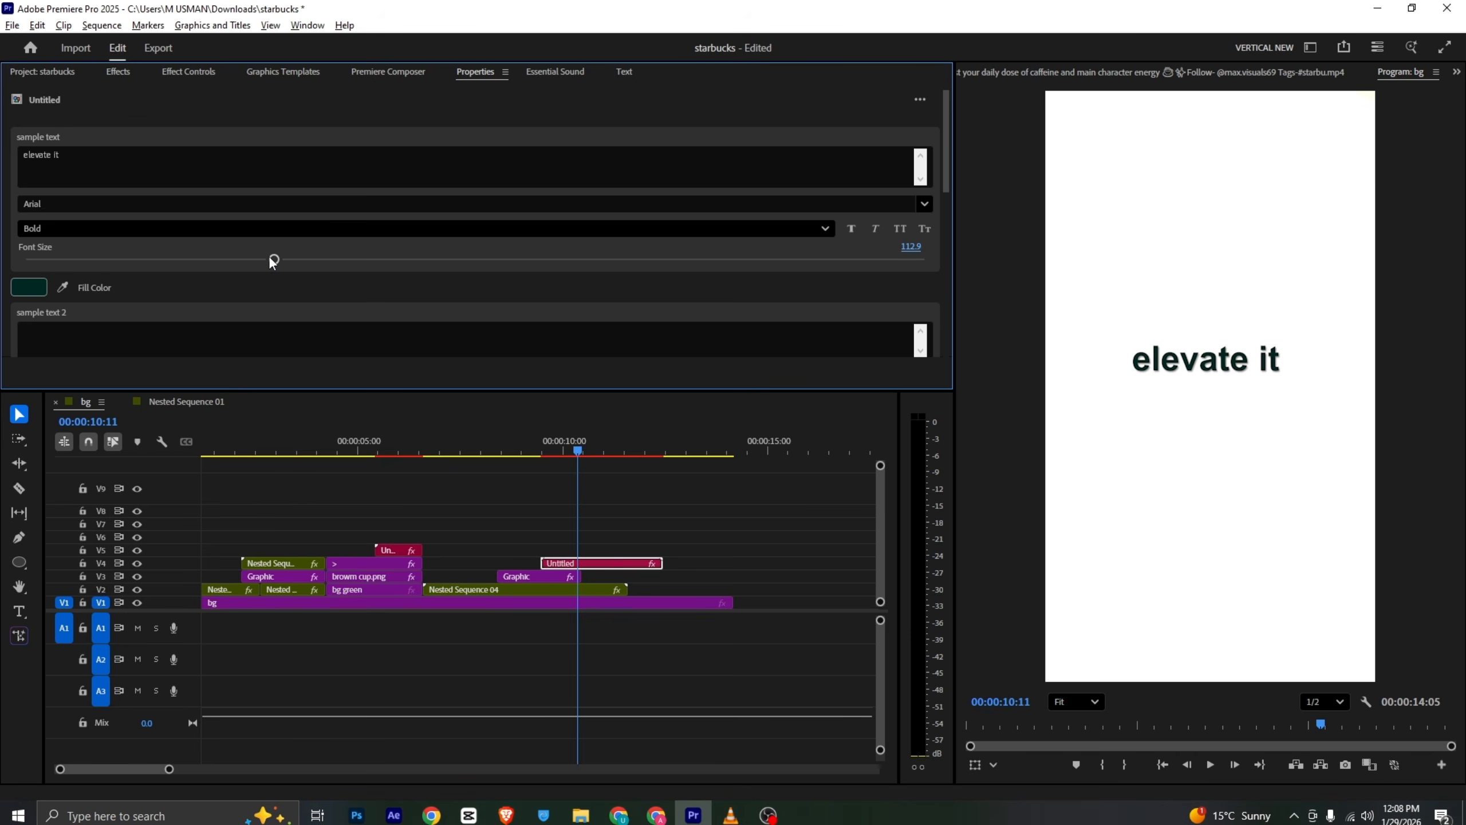
{"action": "key", "text": "alt+Tab"}
{"action": "key", "text": "alt+Tab"}
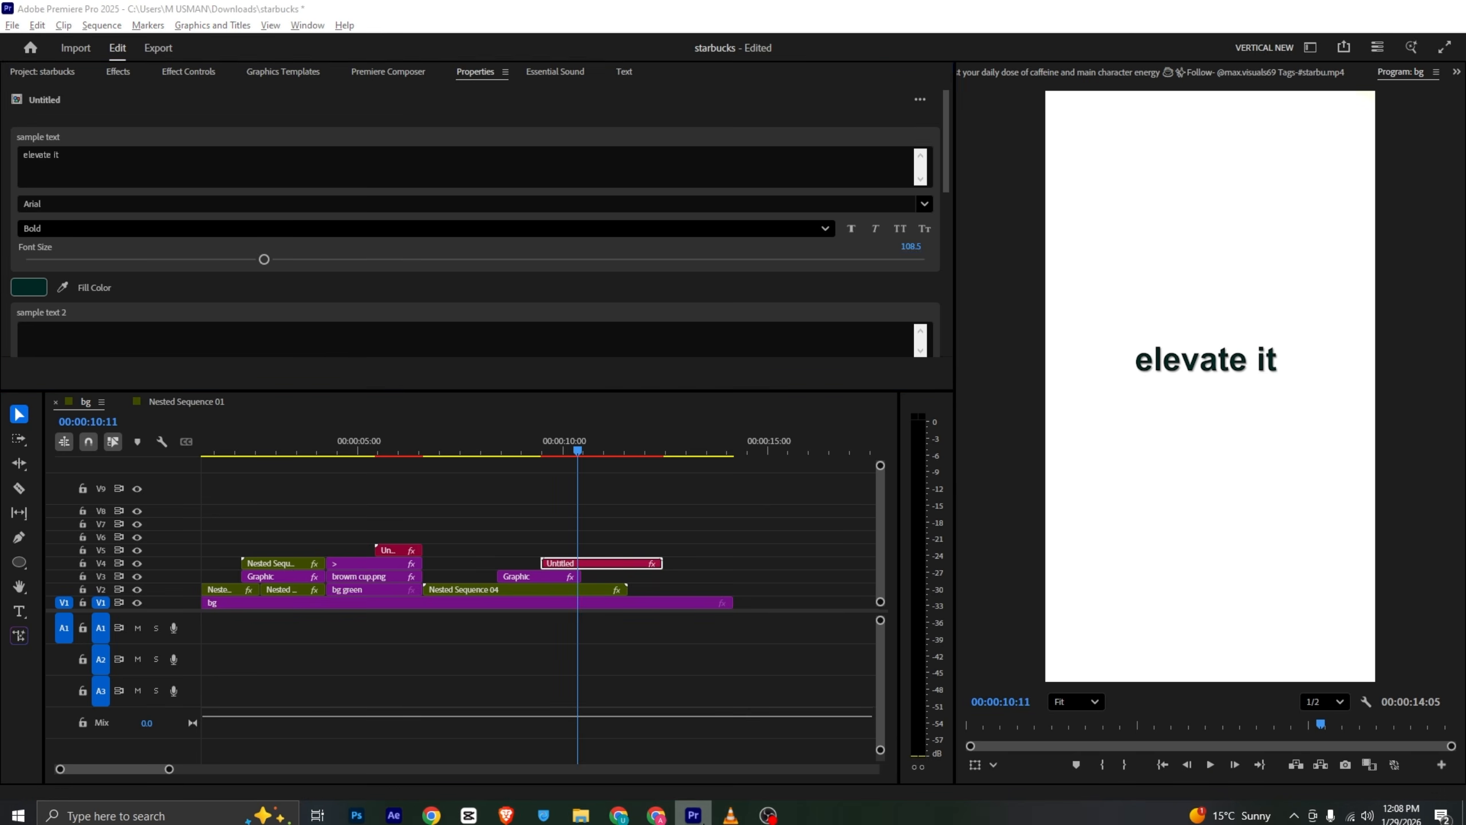
- Review the reference's coffee-bean shot and place the 2.png beans image on the track above the text at about 10:11
{"action": "left_click", "coordinate": [722, 818]}
{"action": "scroll", "coordinate": [865, 583], "scroll_direction": "down", "scroll_amount": 1}
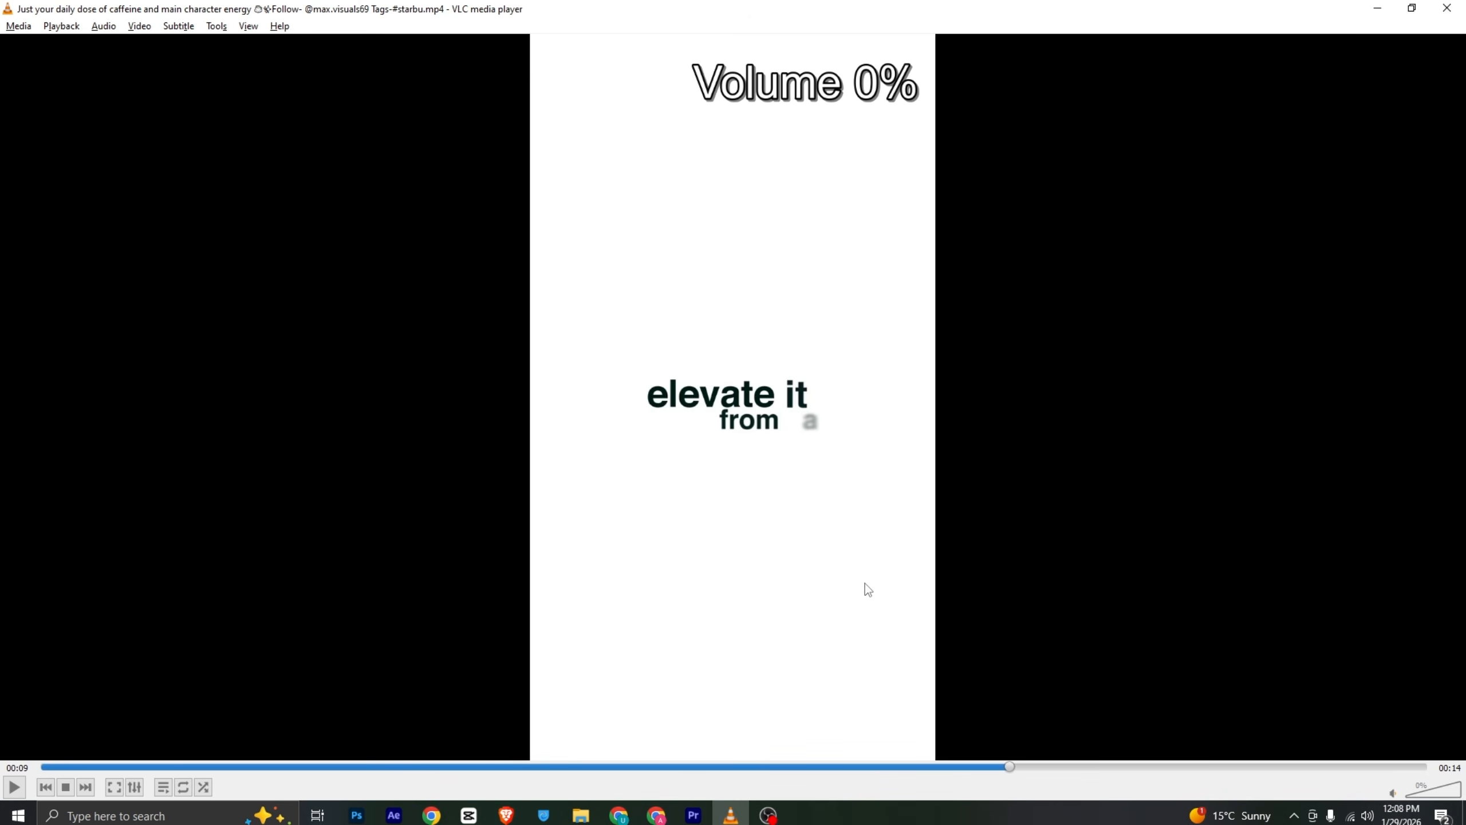
{"action": "left_click", "coordinate": [1043, 767]}
{"action": "left_click_drag", "start_coordinate": [1042, 765], "coordinate": [1123, 761]}
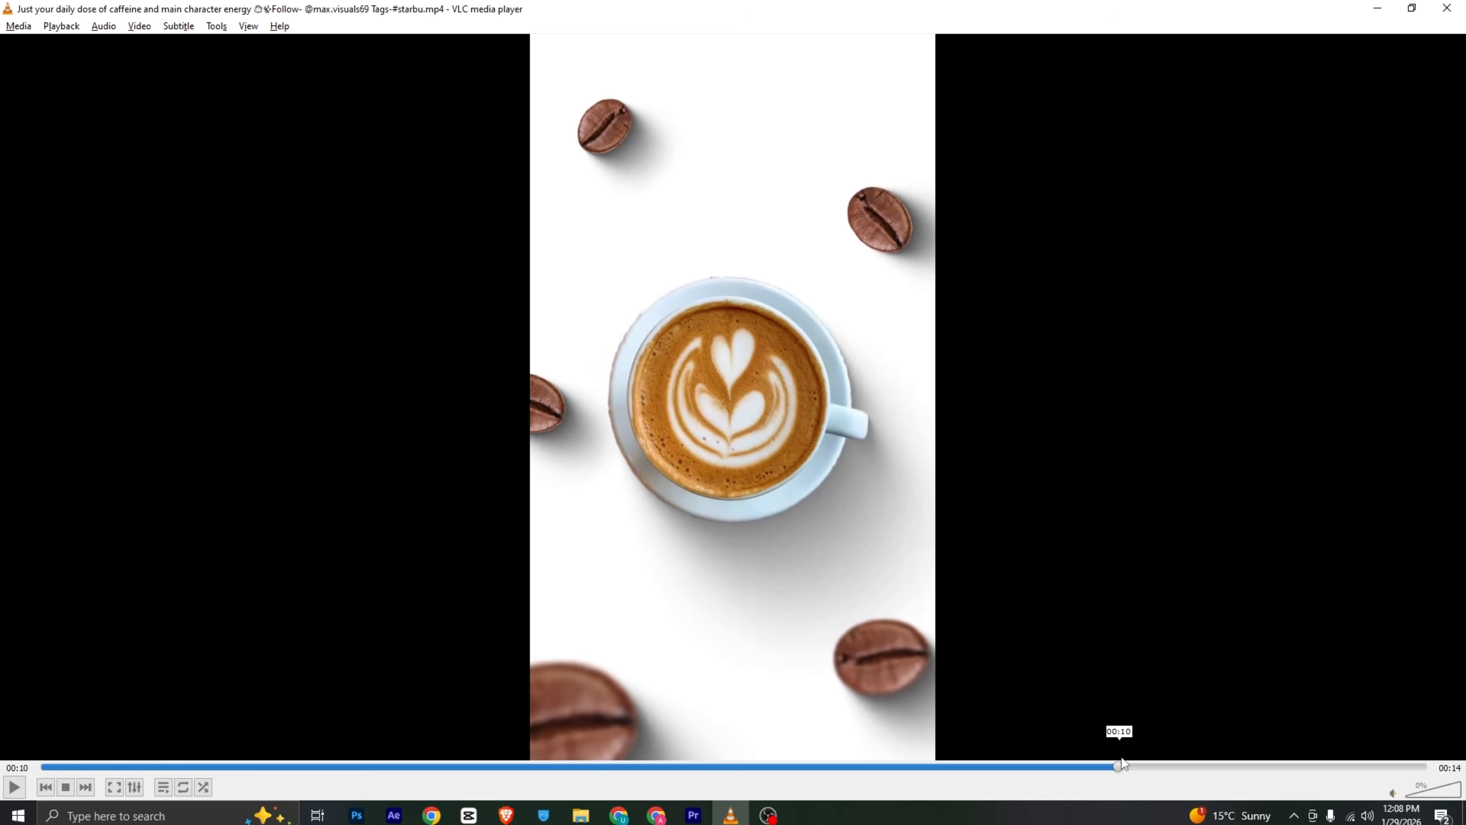
{"action": "left_click", "coordinate": [693, 815]}
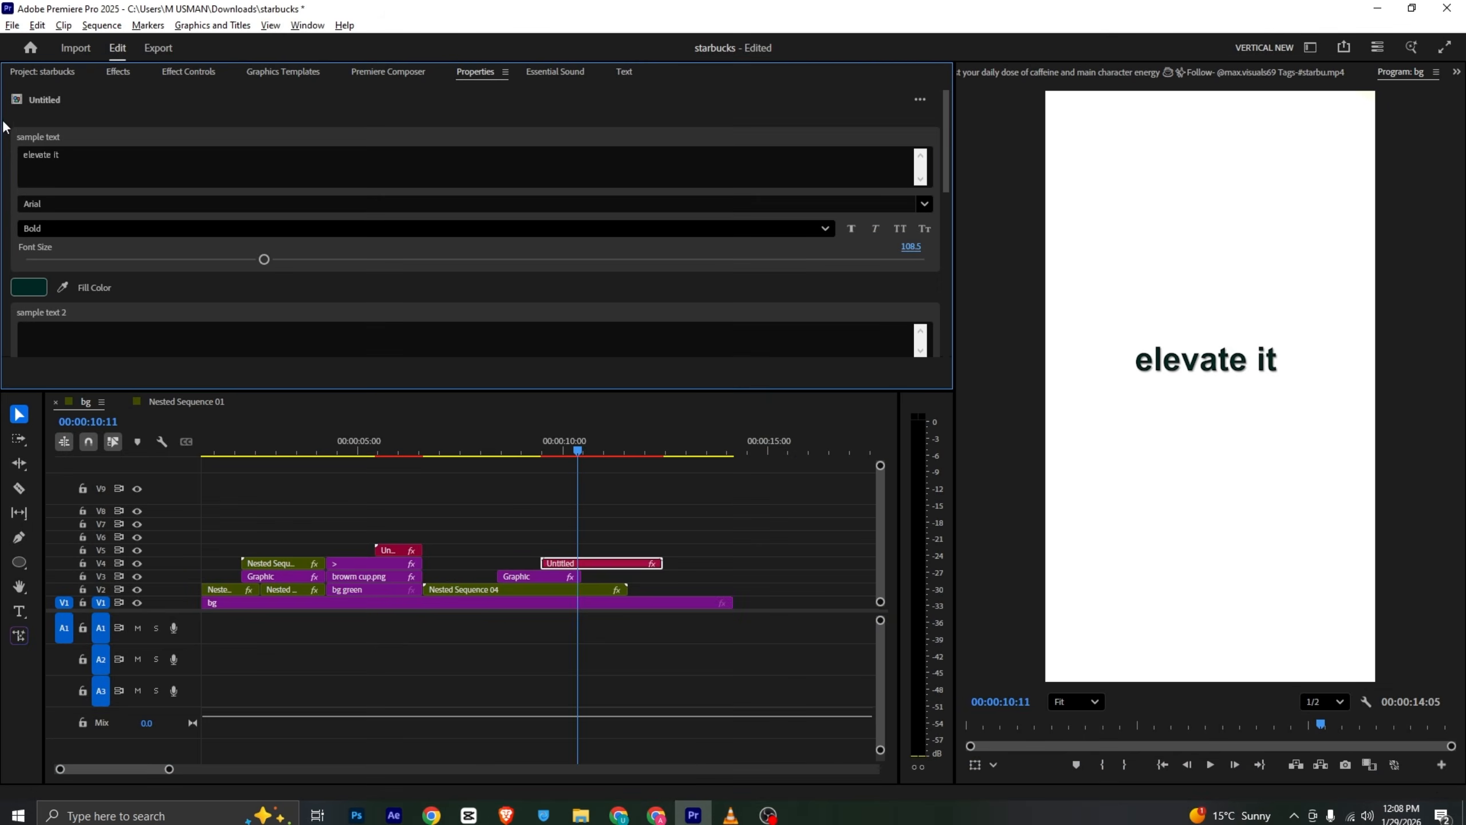
{"action": "left_click", "coordinate": [45, 72]}
{"action": "left_click_drag", "start_coordinate": [681, 201], "coordinate": [582, 554]}
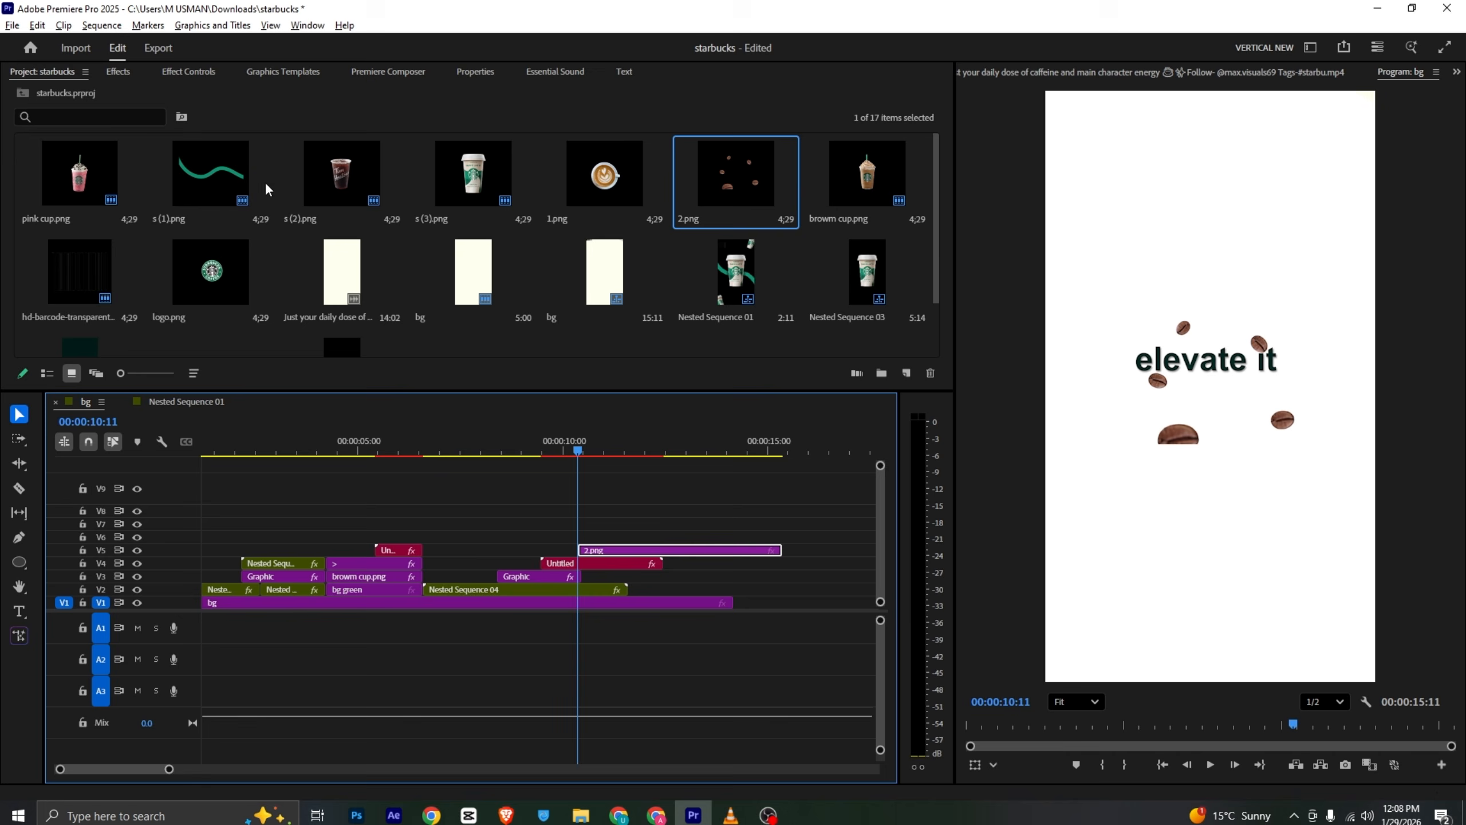
- Set the beans image's scale to 200 and rotation to 40°
{"action": "left_click", "coordinate": [200, 73]}
{"action": "left_click_drag", "start_coordinate": [281, 168], "coordinate": [486, 169]}
{"action": "left_click_drag", "start_coordinate": [276, 217], "coordinate": [306, 217]}
{"action": "left_click_drag", "start_coordinate": [280, 168], "coordinate": [150, 169]}
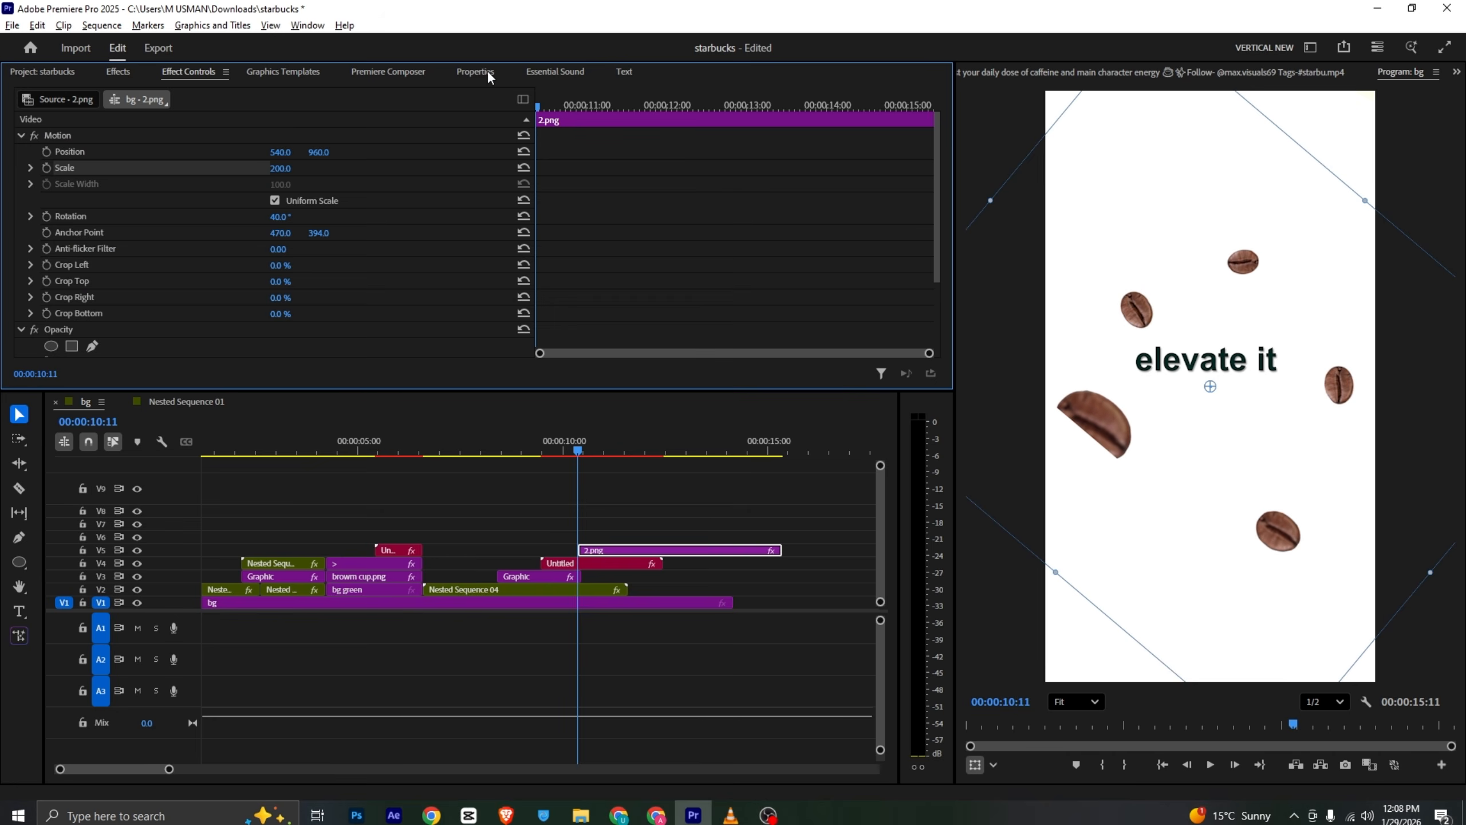
- Try cropping the beans image from the bottom, then undo it
{"action": "left_click", "coordinate": [469, 72]}
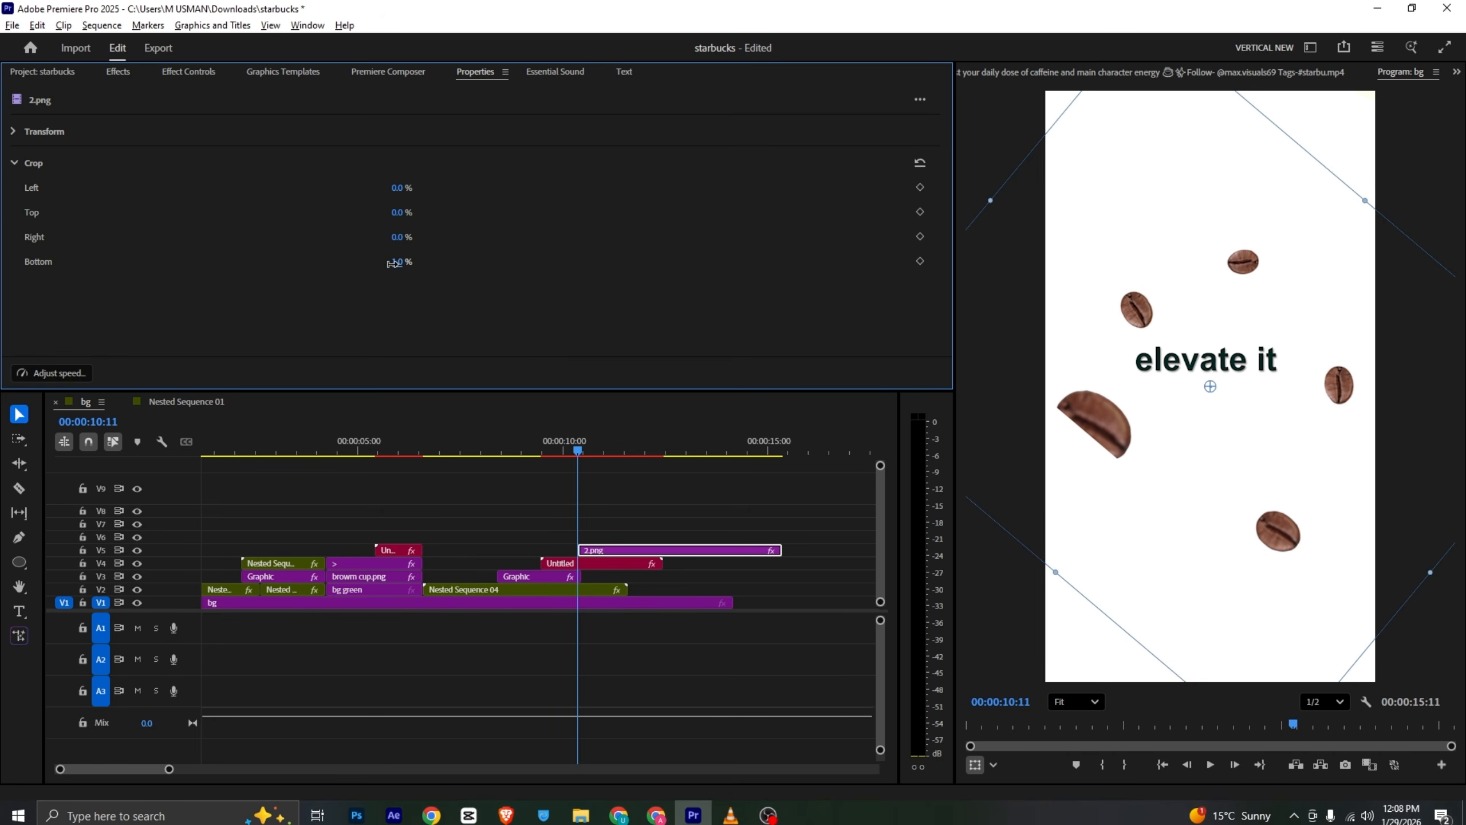
{"action": "left_click_drag", "start_coordinate": [392, 264], "coordinate": [430, 283]}
{"action": "key", "text": "ctrl+z"}
{"action": "key", "text": "ctrl+z"}
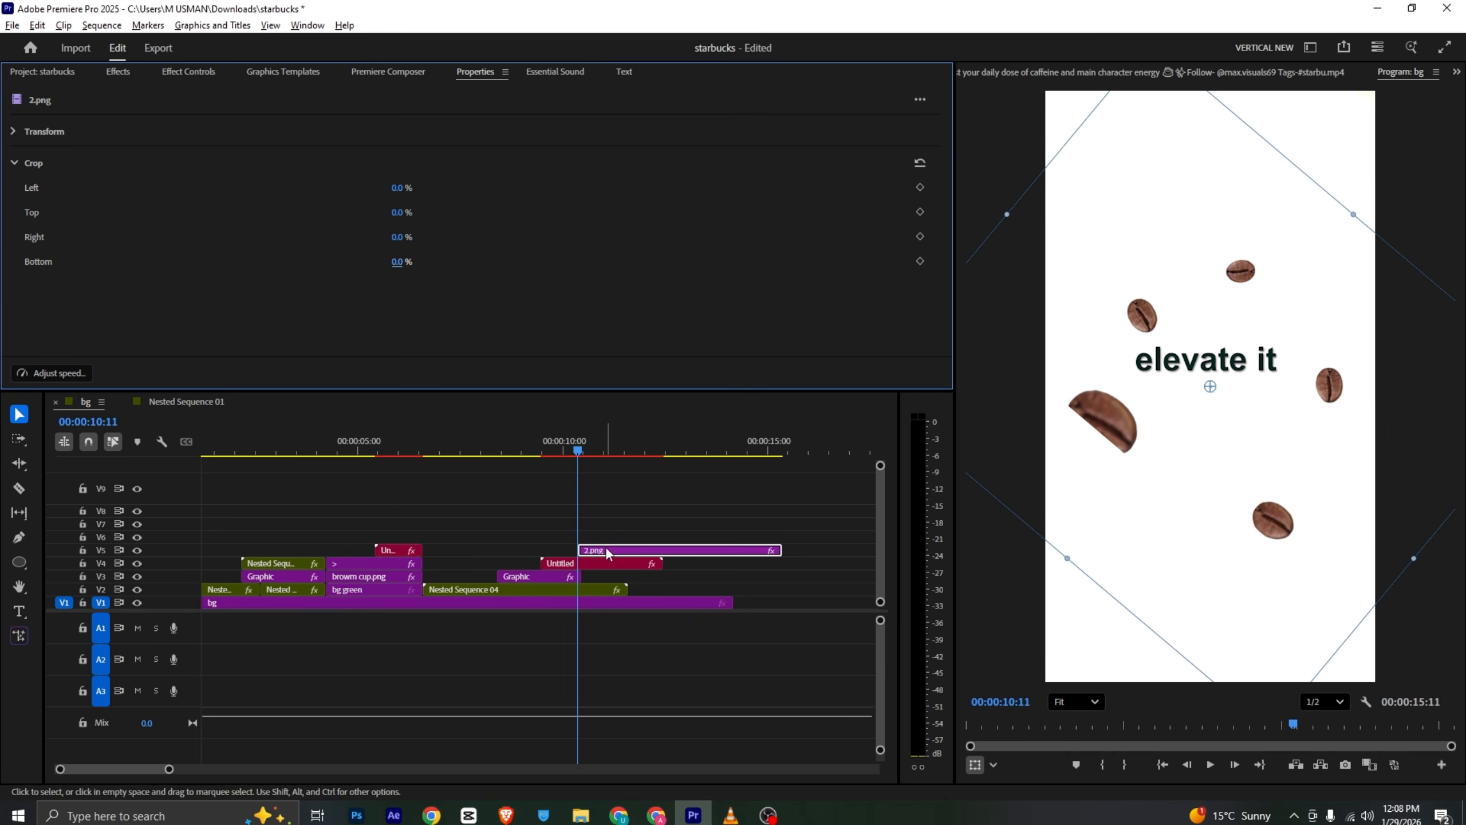
- Draw a rectangle opacity mask around a single coffee bean in the beans image
{"action": "left_click", "coordinate": [191, 71]}
{"action": "scroll", "coordinate": [90, 237], "scroll_direction": "down", "scroll_amount": 3}
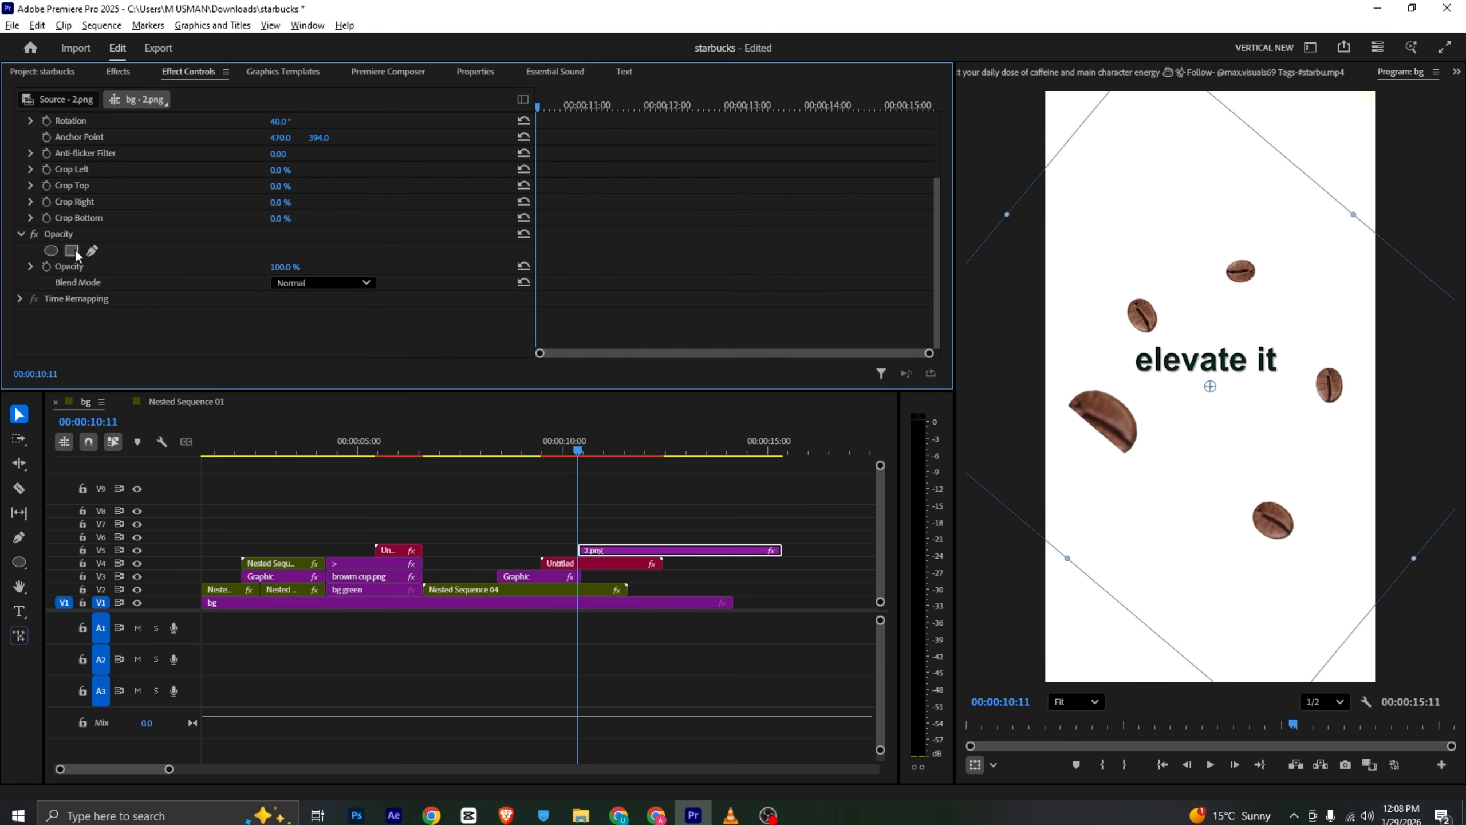
{"action": "left_click", "coordinate": [74, 249]}
{"action": "left_click_drag", "start_coordinate": [1193, 472], "coordinate": [1227, 552]}
- Nest the masked beans clip into its own sequence
{"action": "right_click", "coordinate": [774, 549]}
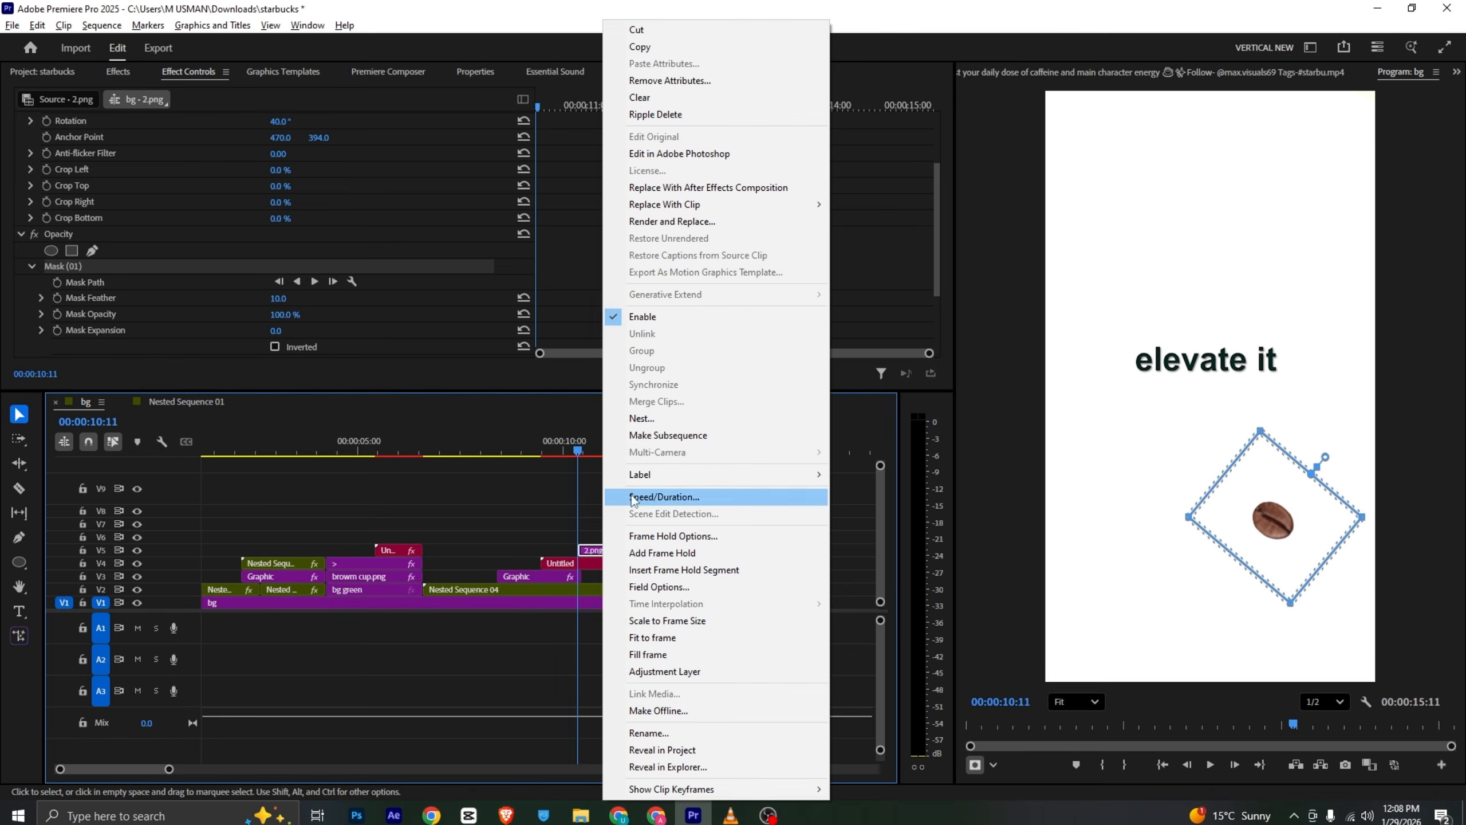
{"action": "left_click", "coordinate": [831, 416]}
{"action": "left_click", "coordinate": [757, 420]}
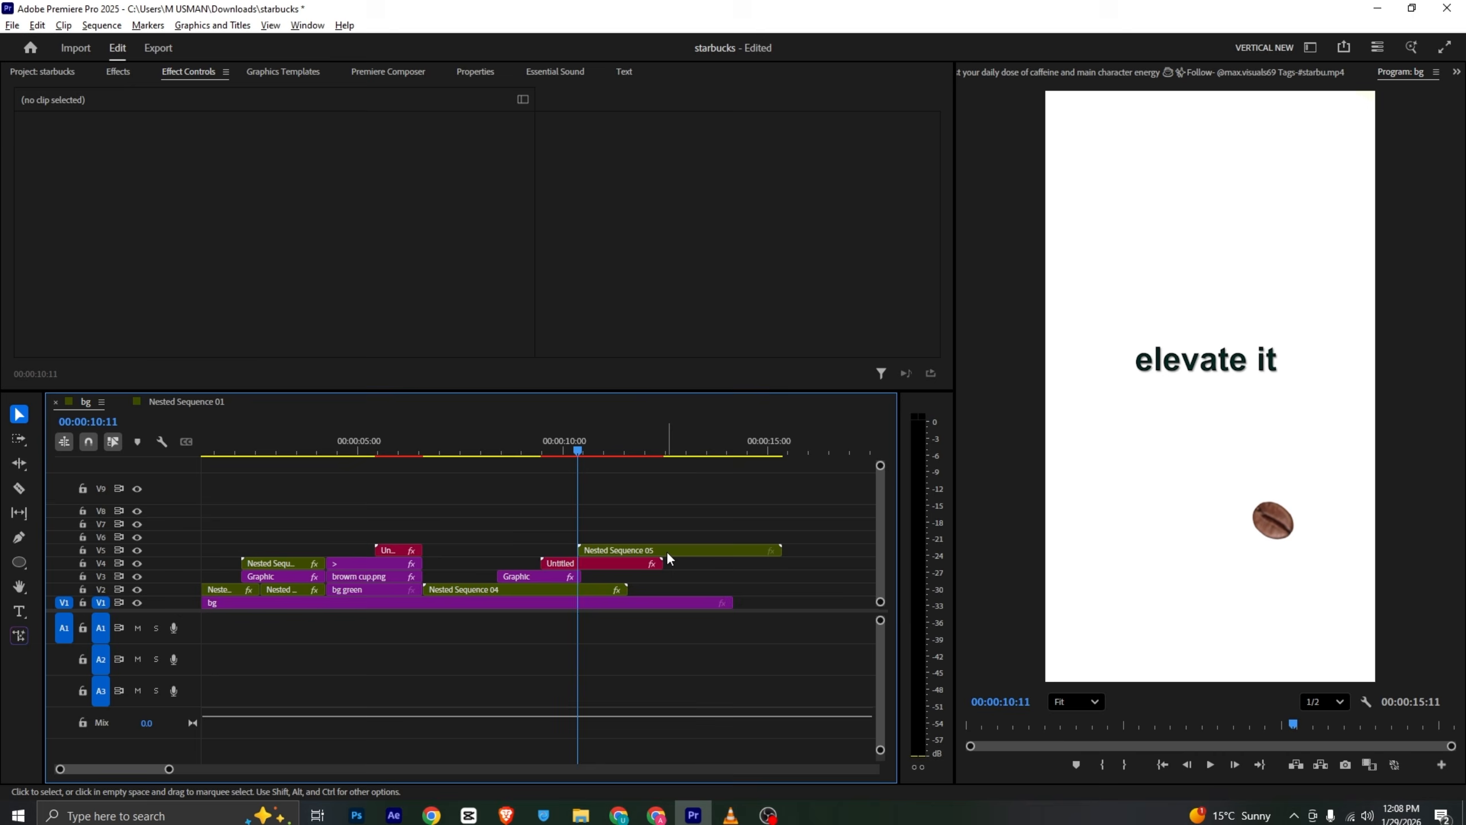
- Move the nested bean clip earlier so it starts with the text clip
{"action": "left_click_drag", "start_coordinate": [668, 553], "coordinate": [632, 552]}
{"action": "key", "text": "alt+Tab"}
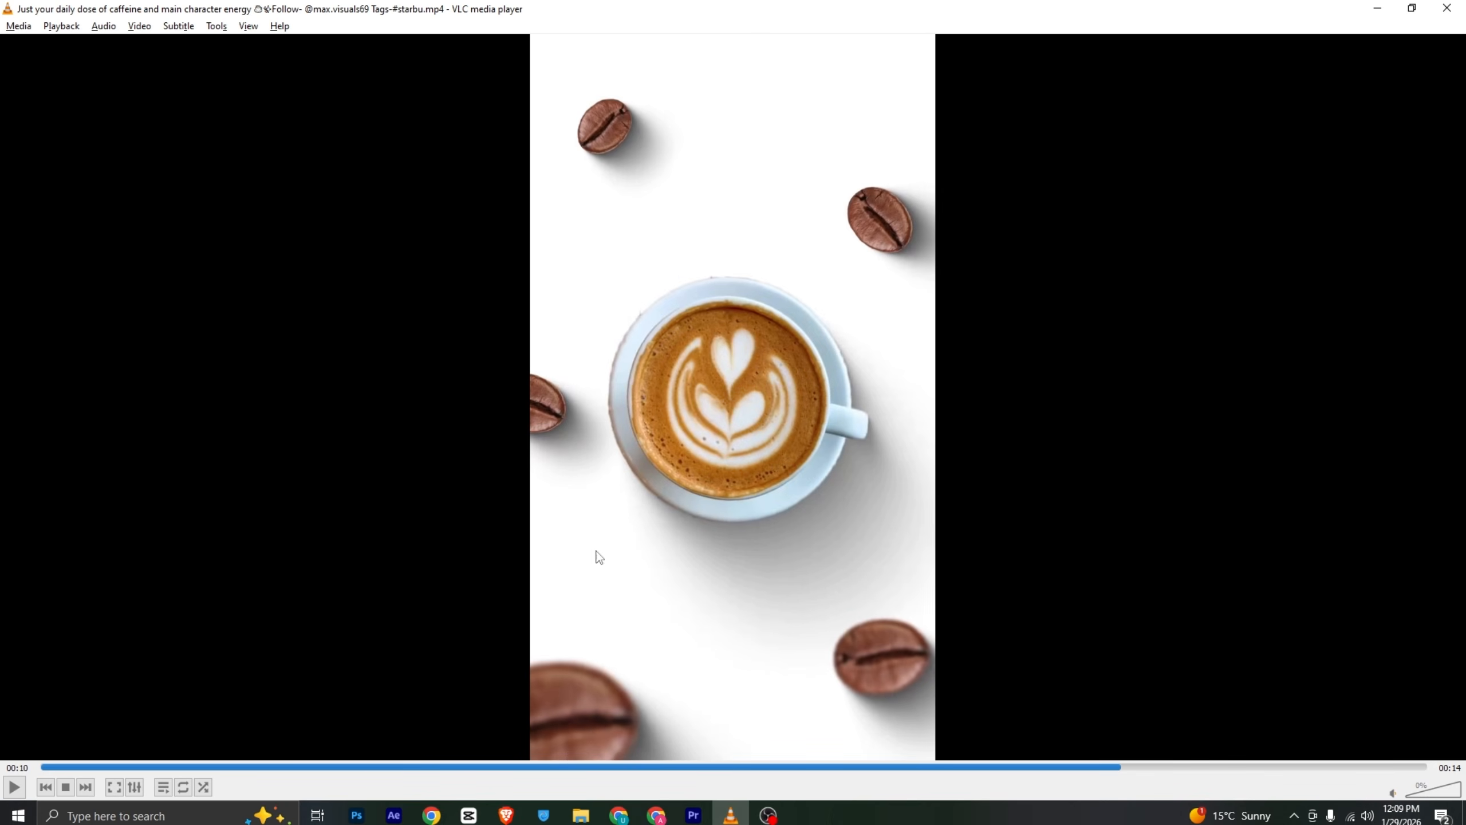
{"action": "key", "text": "alt+Tab"}
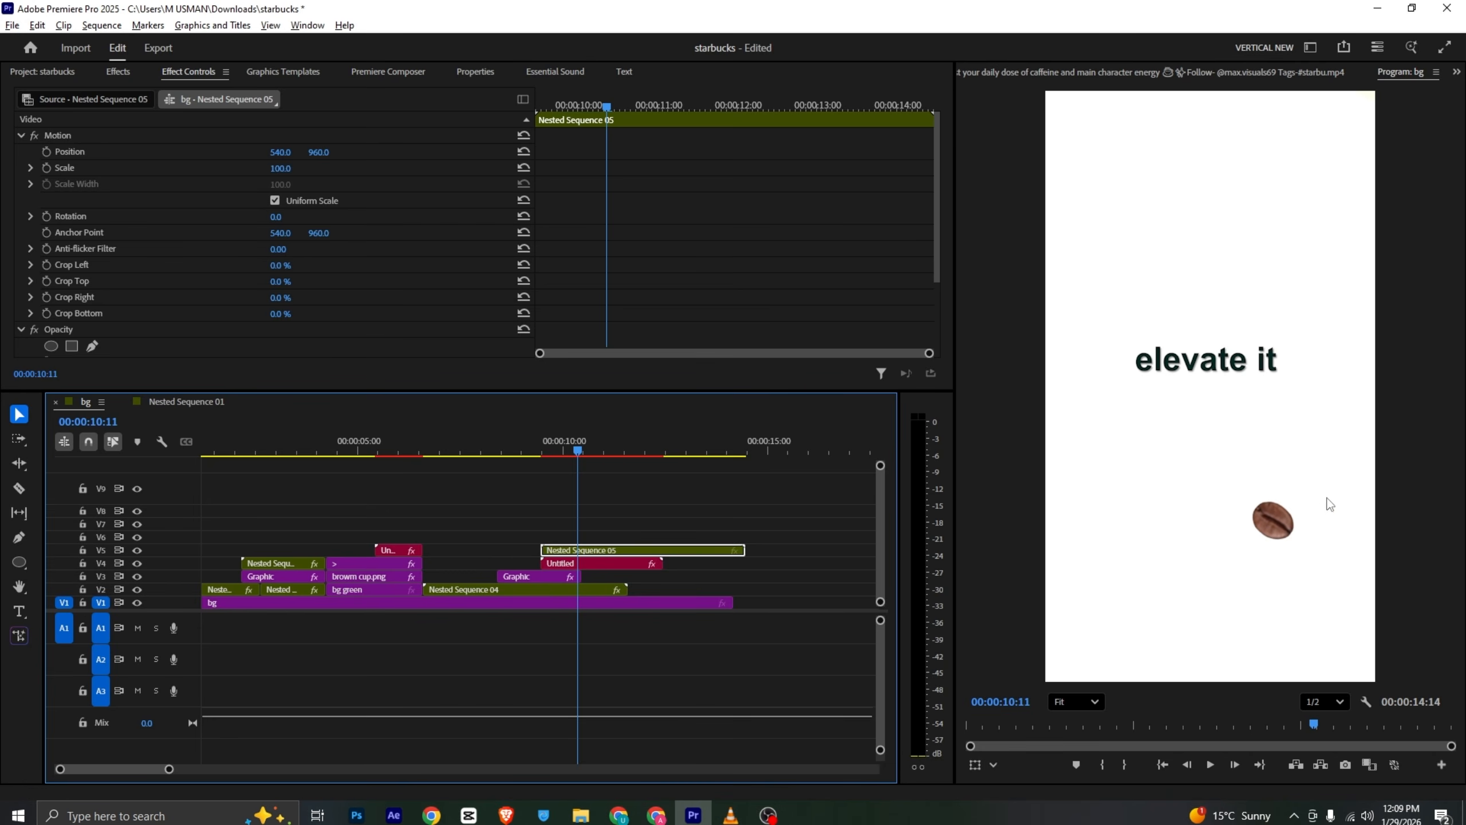
- Scale the nested bean to 181 and move it into the frame's lower-left corner
{"action": "left_click_drag", "start_coordinate": [280, 173], "coordinate": [311, 191]}
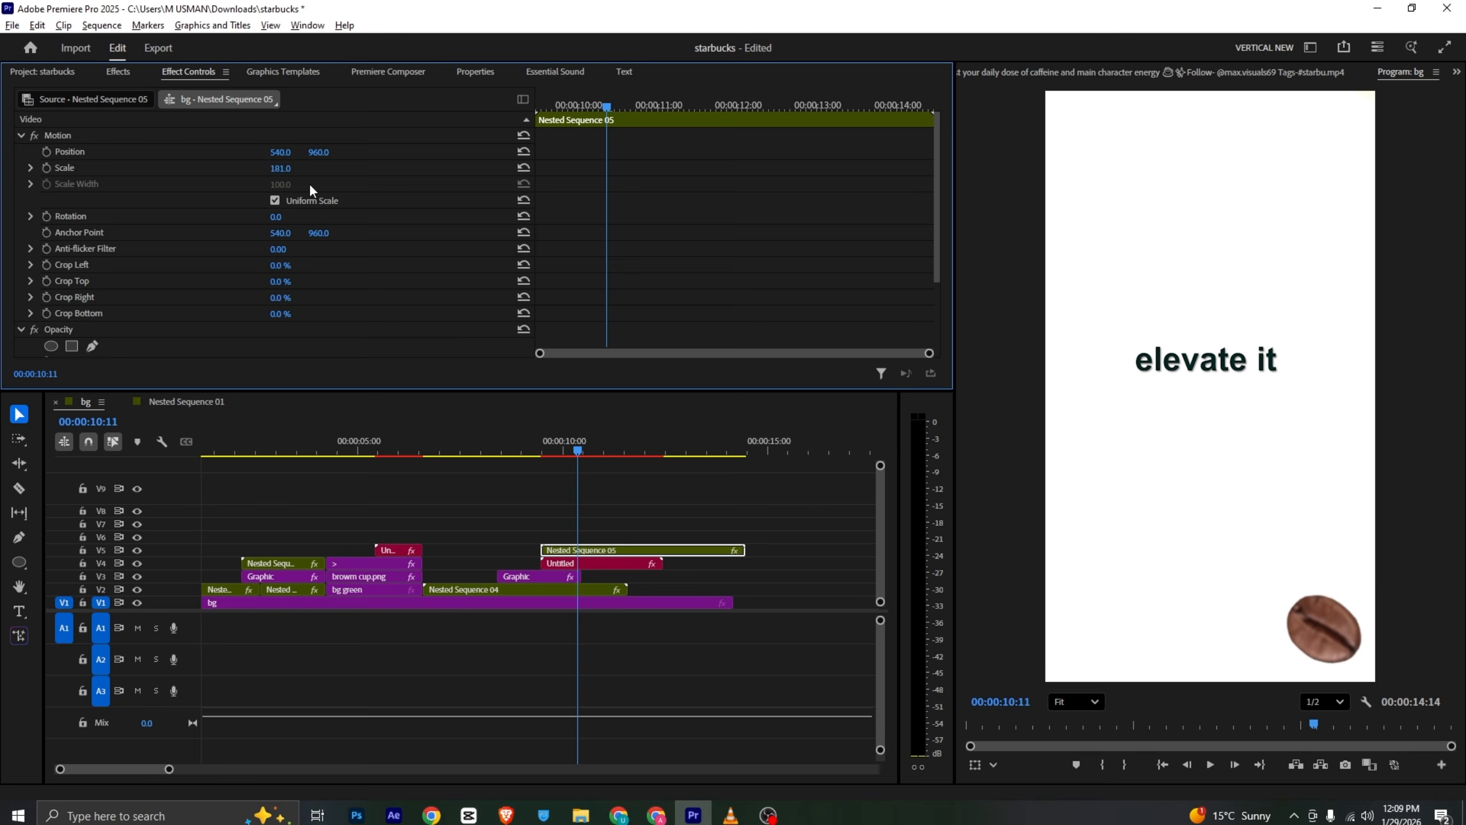
{"action": "left_click", "coordinate": [1297, 623]}
{"action": "left_click", "coordinate": [1322, 628]}
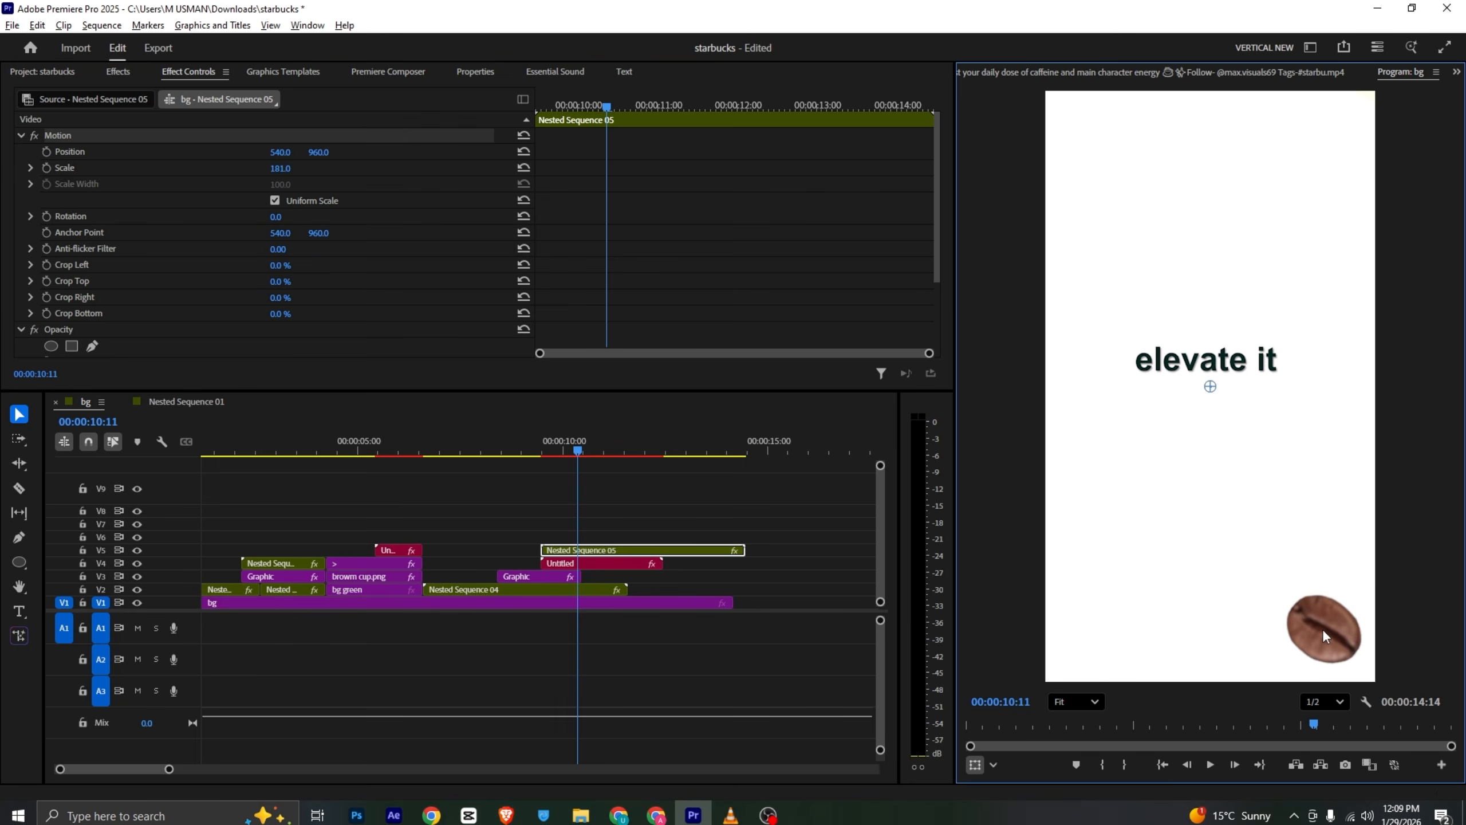
{"action": "left_click_drag", "start_coordinate": [1283, 635], "coordinate": [1087, 661]}
{"action": "key", "text": "alt+Tab"}
{"action": "key", "text": "alt+Tab"}
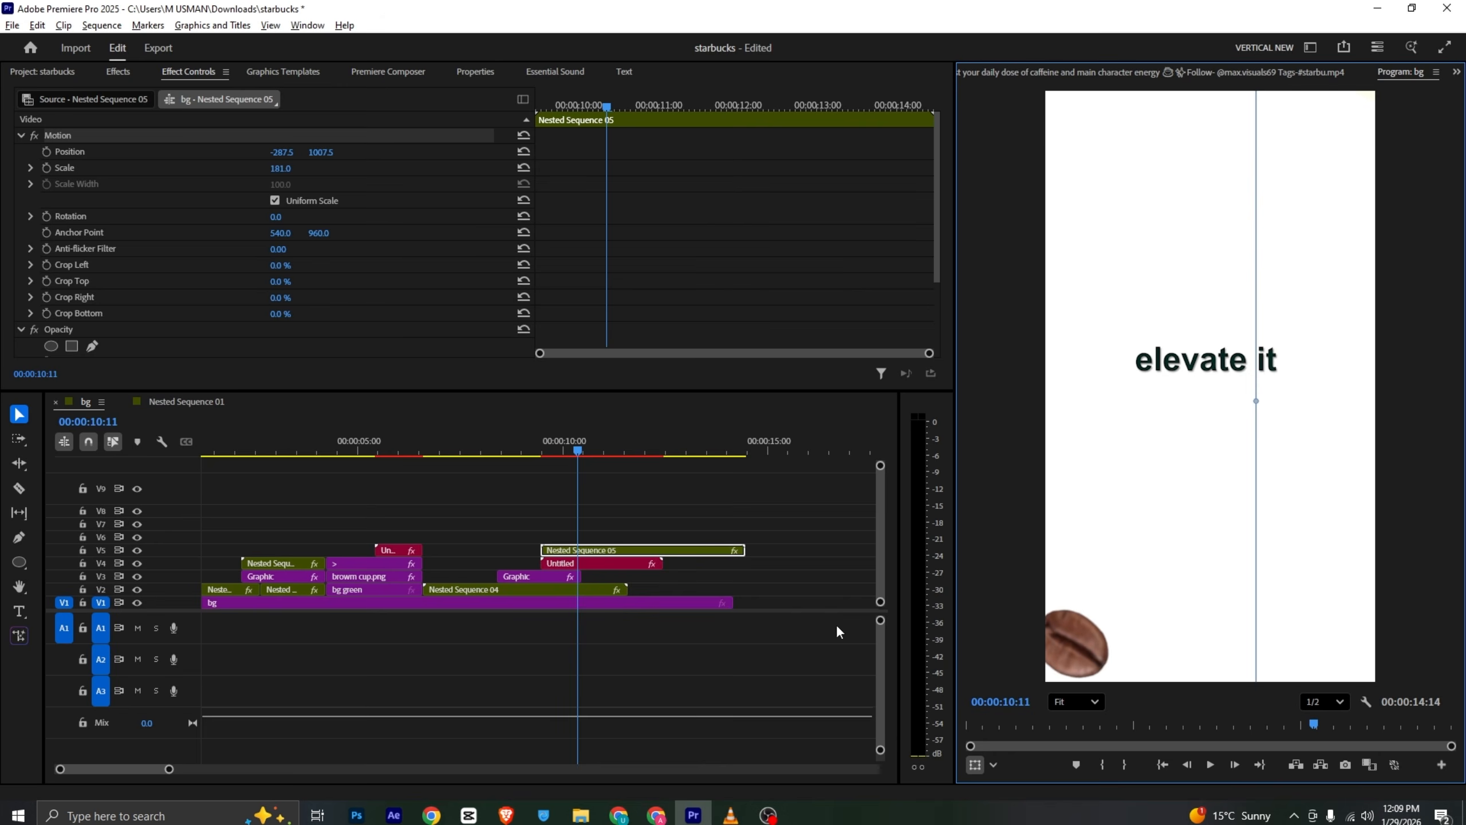
- Place the duplicated bean at the frame's lower-right corner and set its scale to 200
{"action": "left_click_drag", "start_coordinate": [275, 167], "coordinate": [343, 167]}
{"action": "left_click_drag", "start_coordinate": [1135, 600], "coordinate": [1075, 499]}
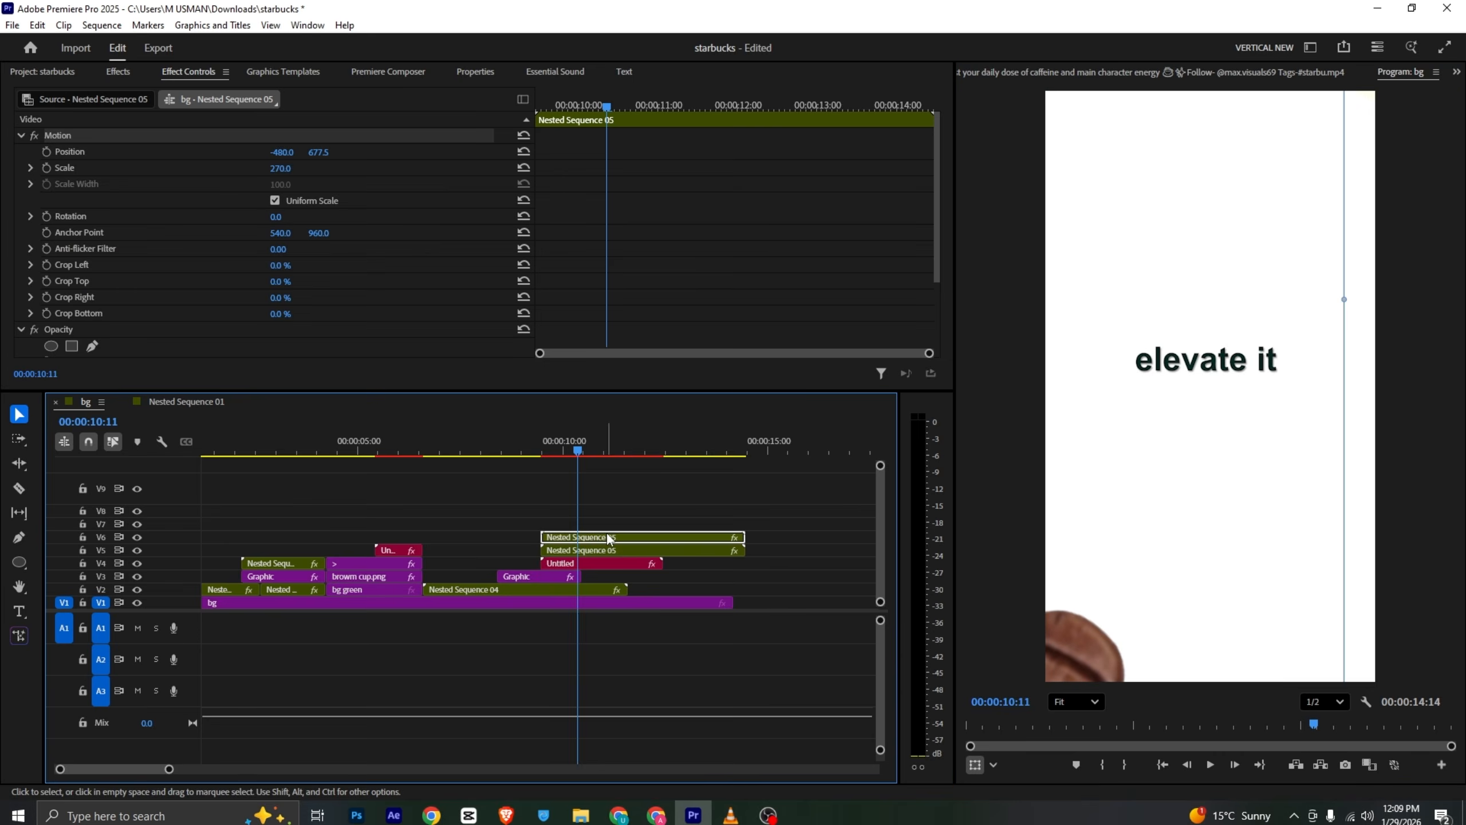
{"action": "key", "text": "alt+Tab"}
{"action": "key", "text": "alt+Tab"}
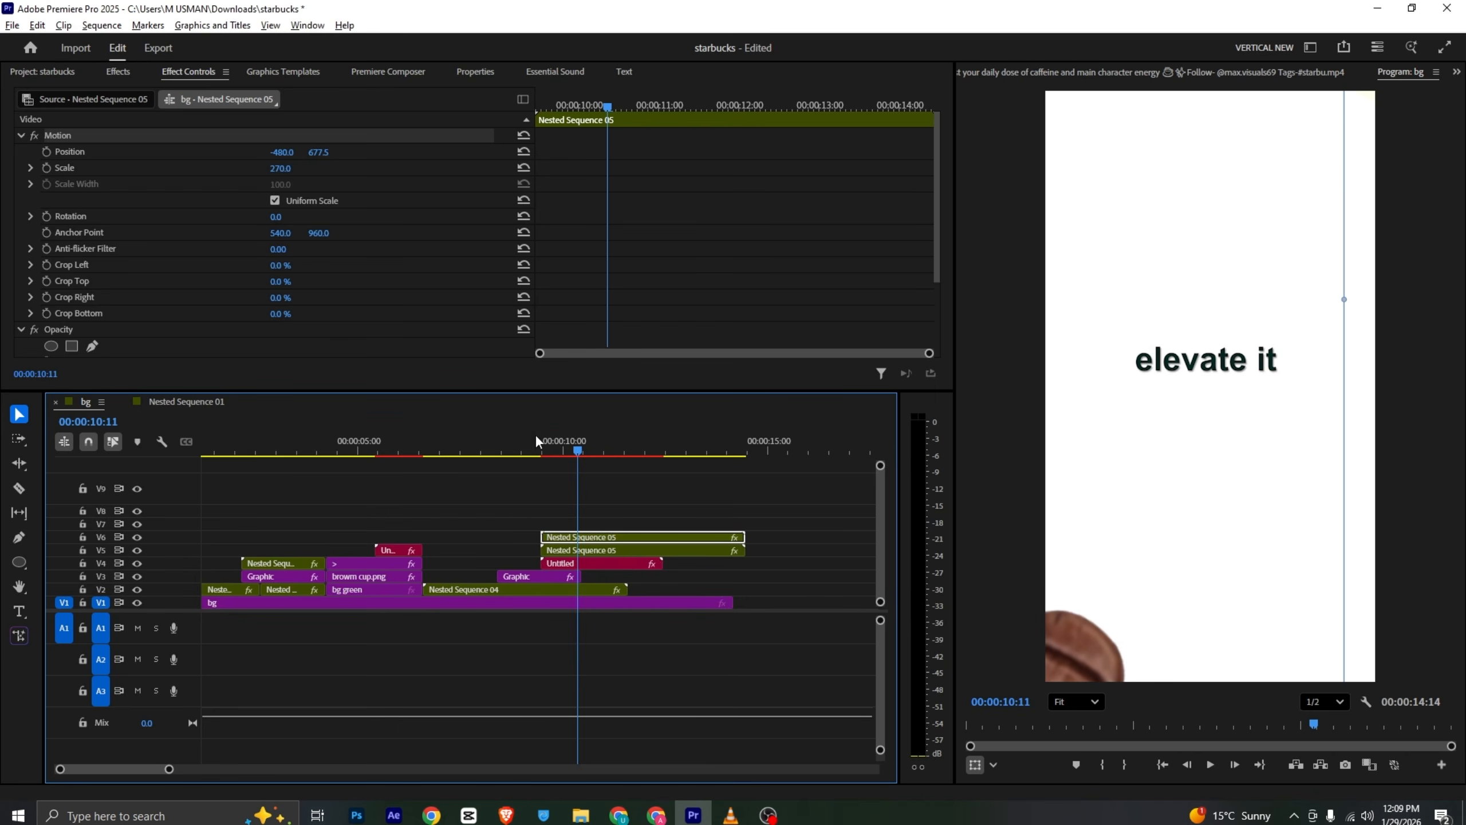
{"action": "left_click_drag", "start_coordinate": [1113, 668], "coordinate": [1355, 613]}
{"action": "left_click", "coordinate": [287, 168]}
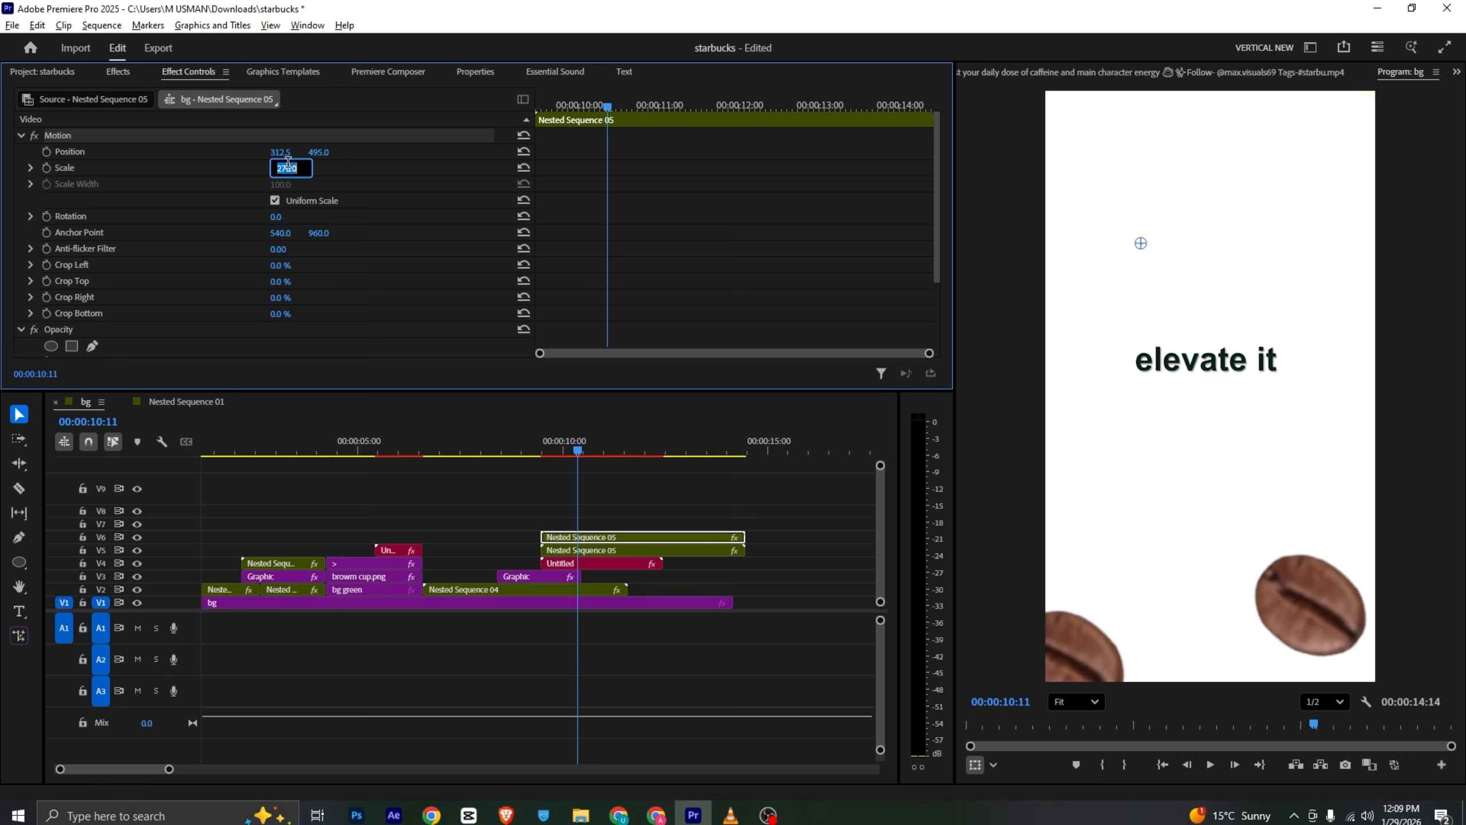
{"action": "type", "text": "200"}
{"action": "key", "text": "Return"}
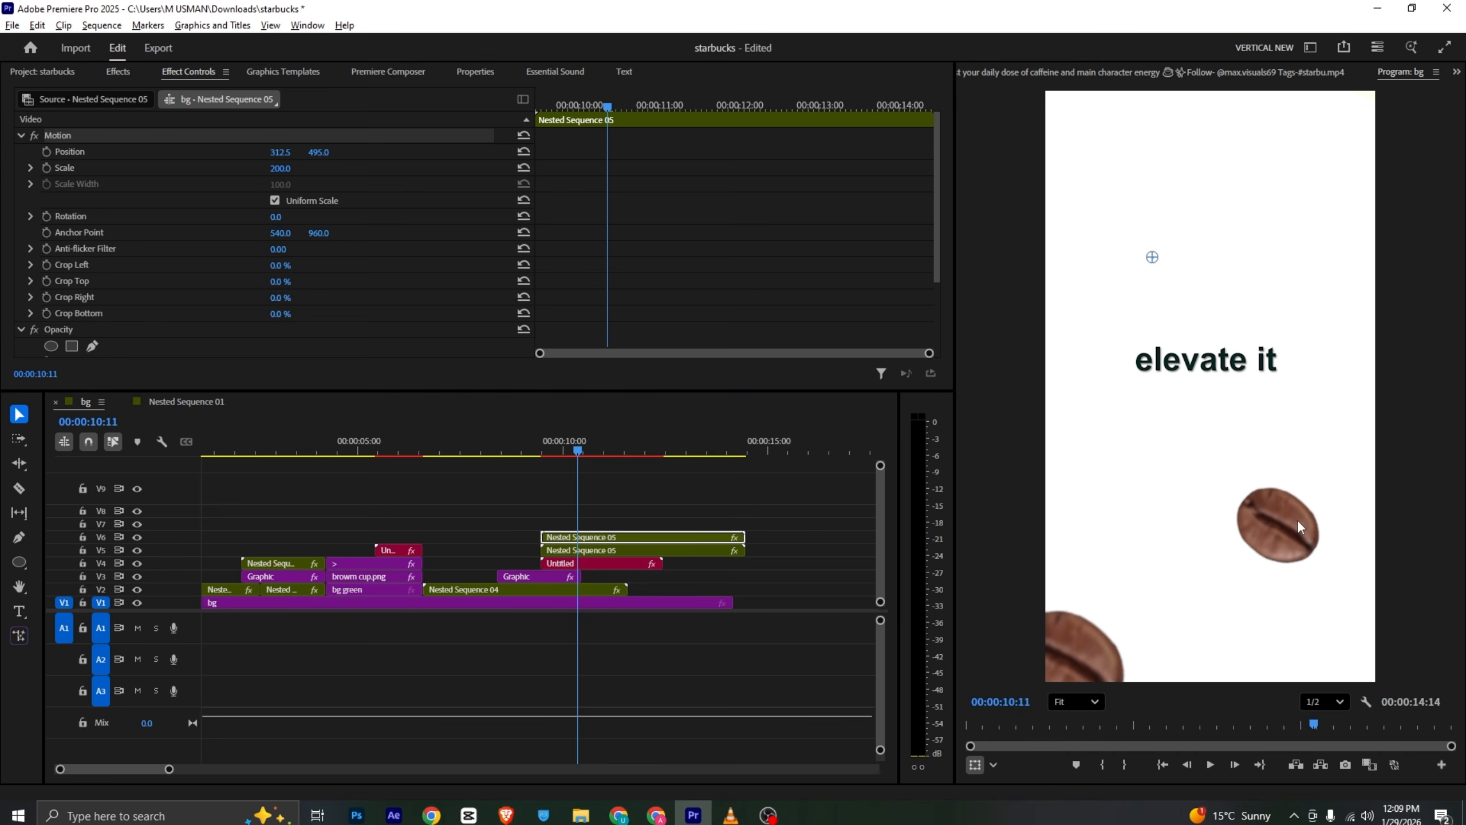
{"action": "left_click_drag", "start_coordinate": [1297, 520], "coordinate": [1322, 559]}
{"action": "key", "text": "alt+Tab"}
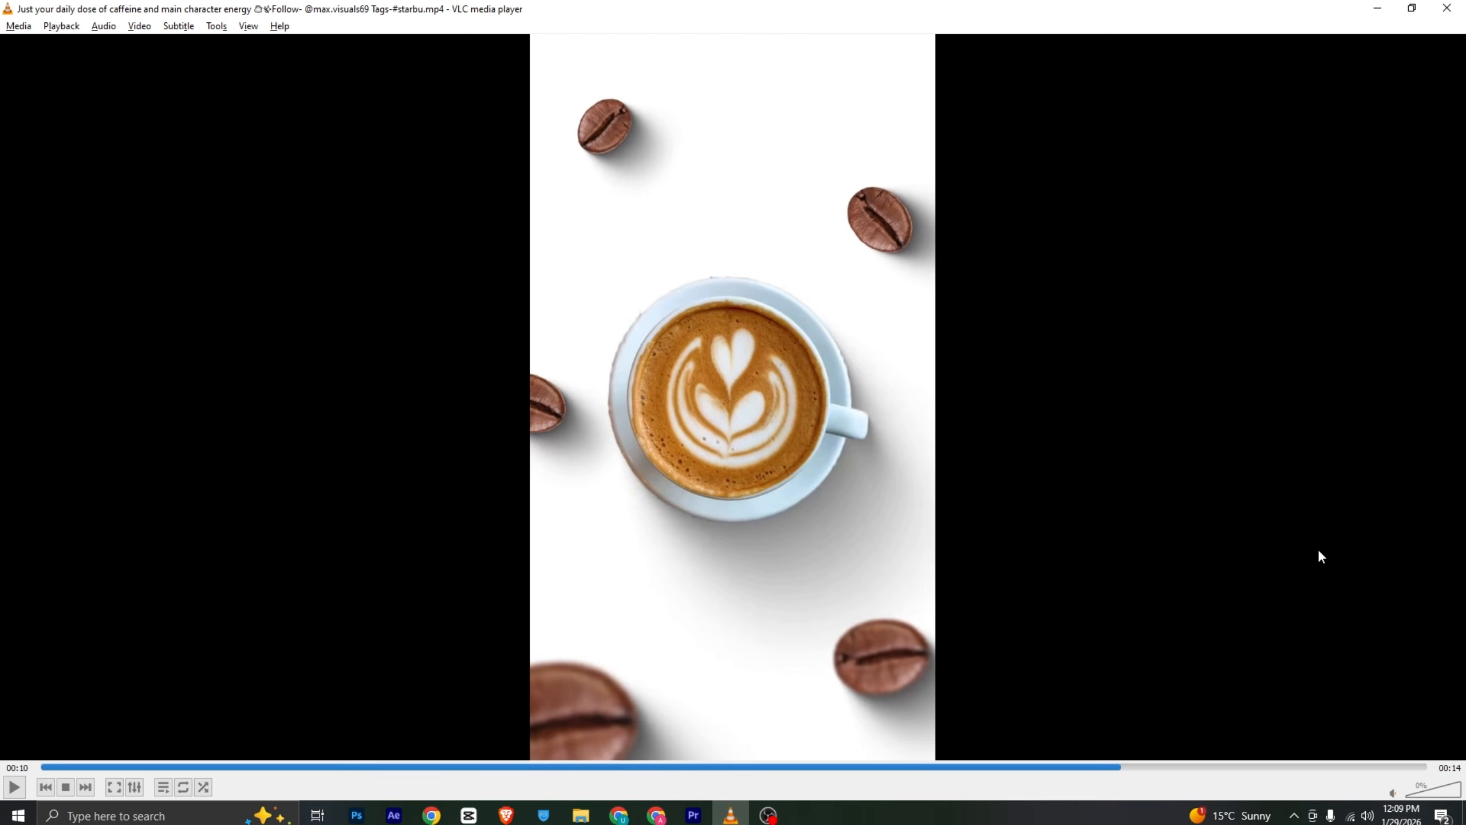
{"action": "key", "text": "alt+Tab"}
{"action": "key", "text": "alt+Tab"}
{"action": "key", "text": "alt+Tab"}
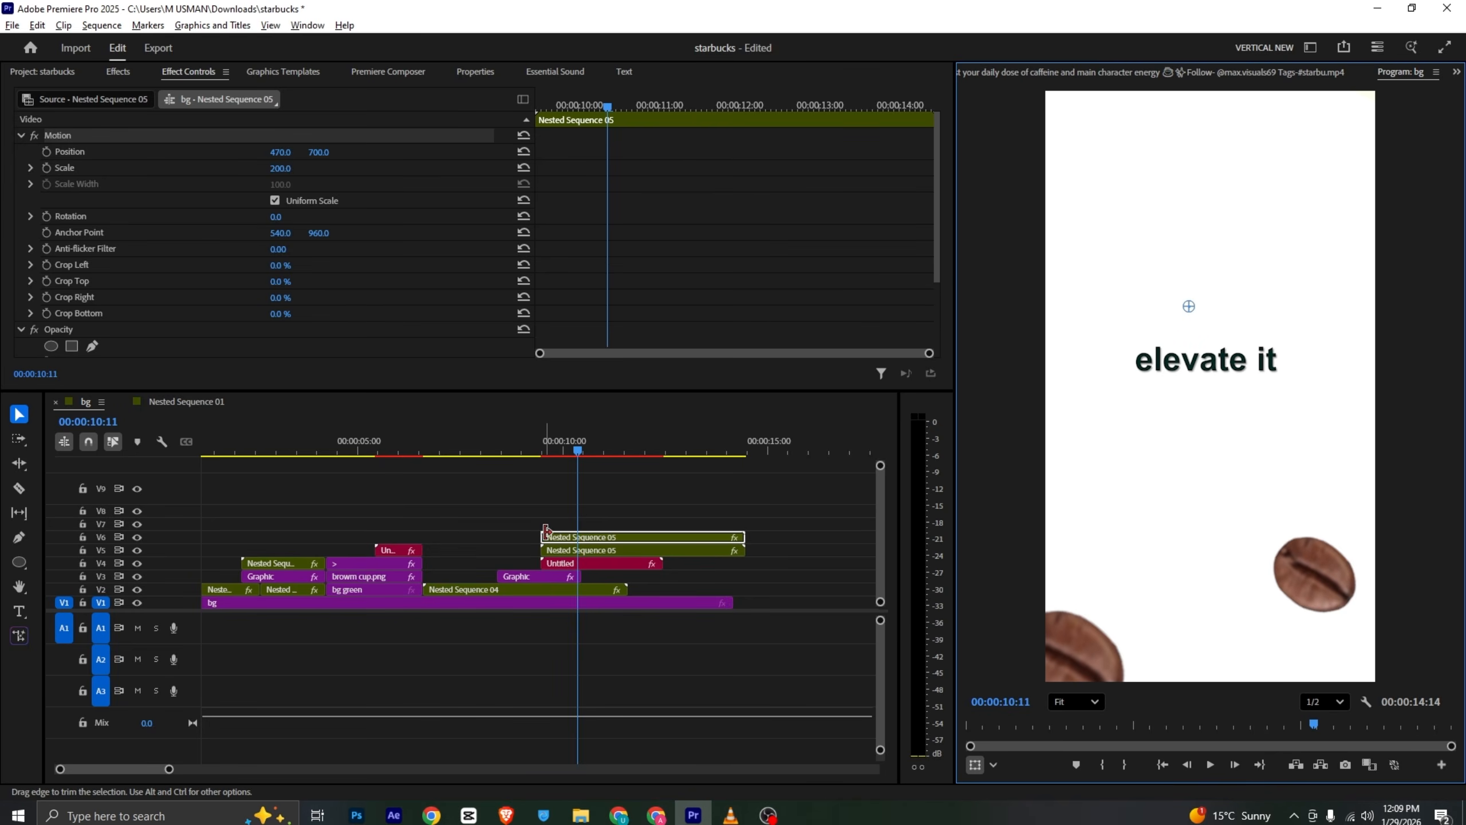
- Duplicate the bean clip onto the track above and move the copy to the frame's upper-right corner
{"action": "left_click_drag", "start_coordinate": [574, 537], "coordinate": [595, 526]}
{"action": "left_click_drag", "start_coordinate": [1333, 595], "coordinate": [1313, 216]}
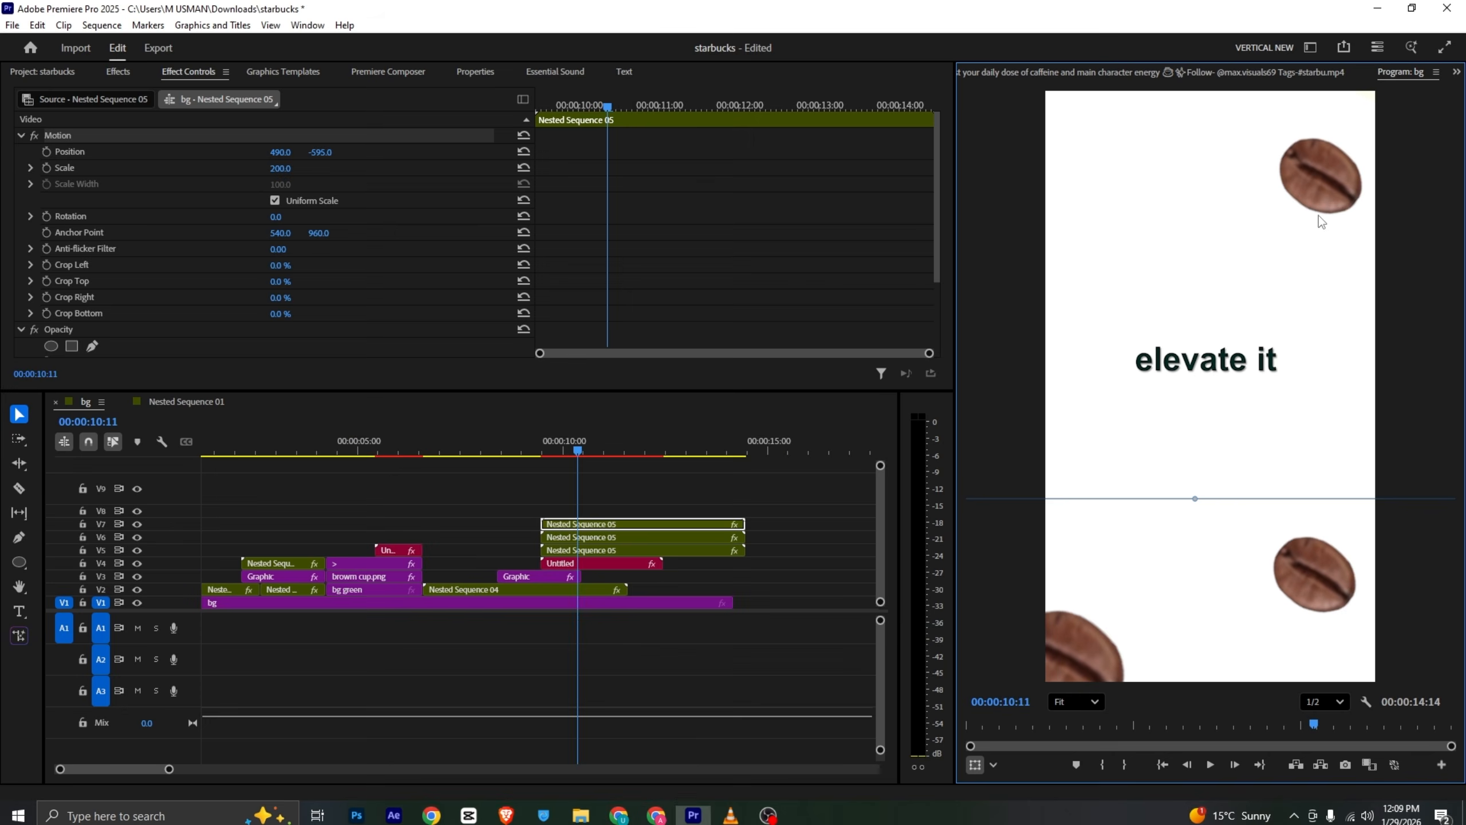
{"action": "mouse_move", "coordinate": [1319, 215]}
{"action": "left_mouse_down"}
{"action": "mouse_move", "coordinate": [1337, 216]}
{"action": "mouse_move", "coordinate": [1329, 229]}
{"action": "left_mouse_up"}
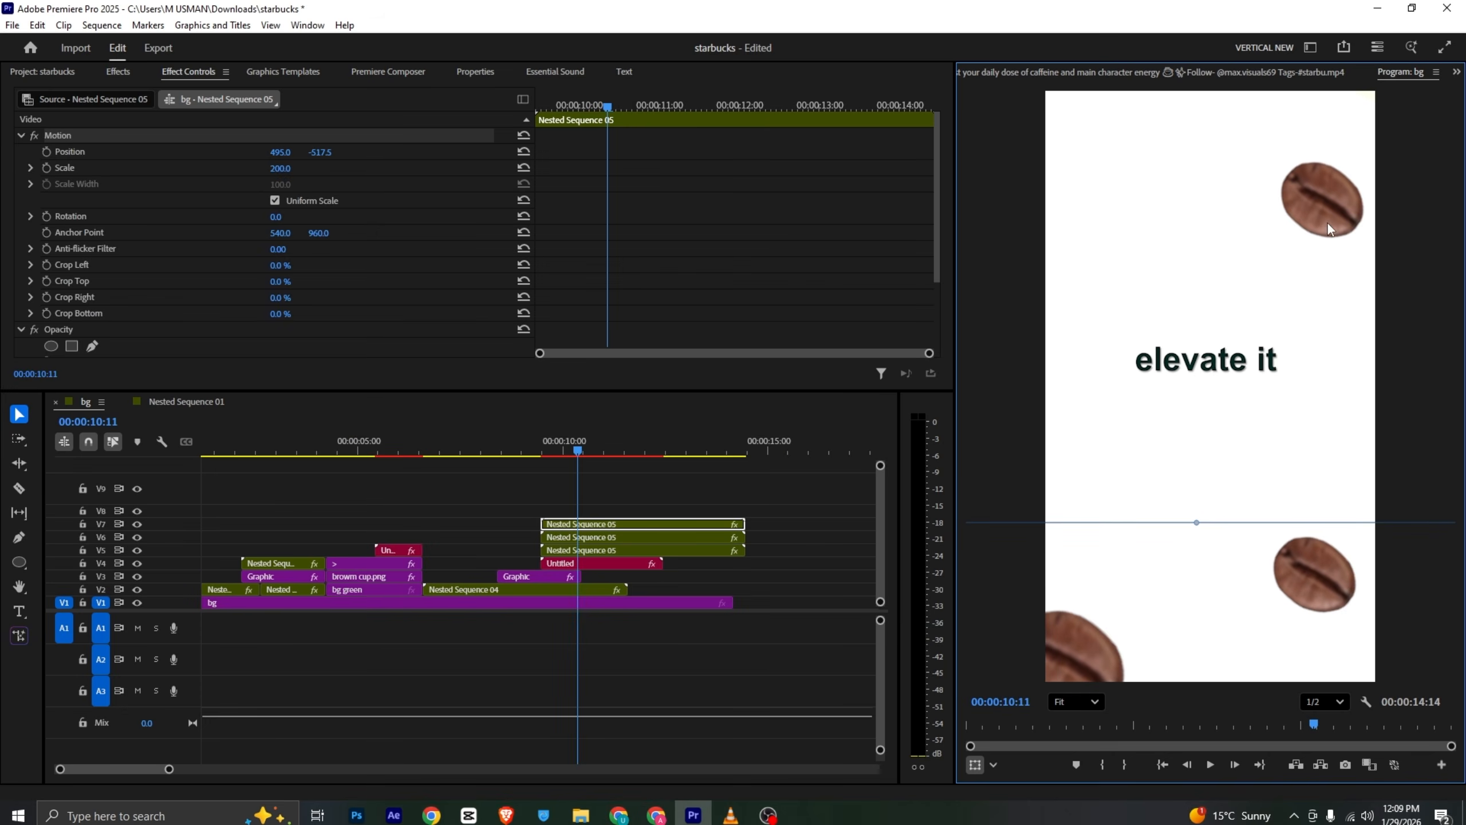
- Set the upper-right bean copy's scale to 150 and reposition it in the frame's upper-right corner, checking the reference video
{"action": "left_click_drag", "start_coordinate": [283, 168], "coordinate": [292, 168]}
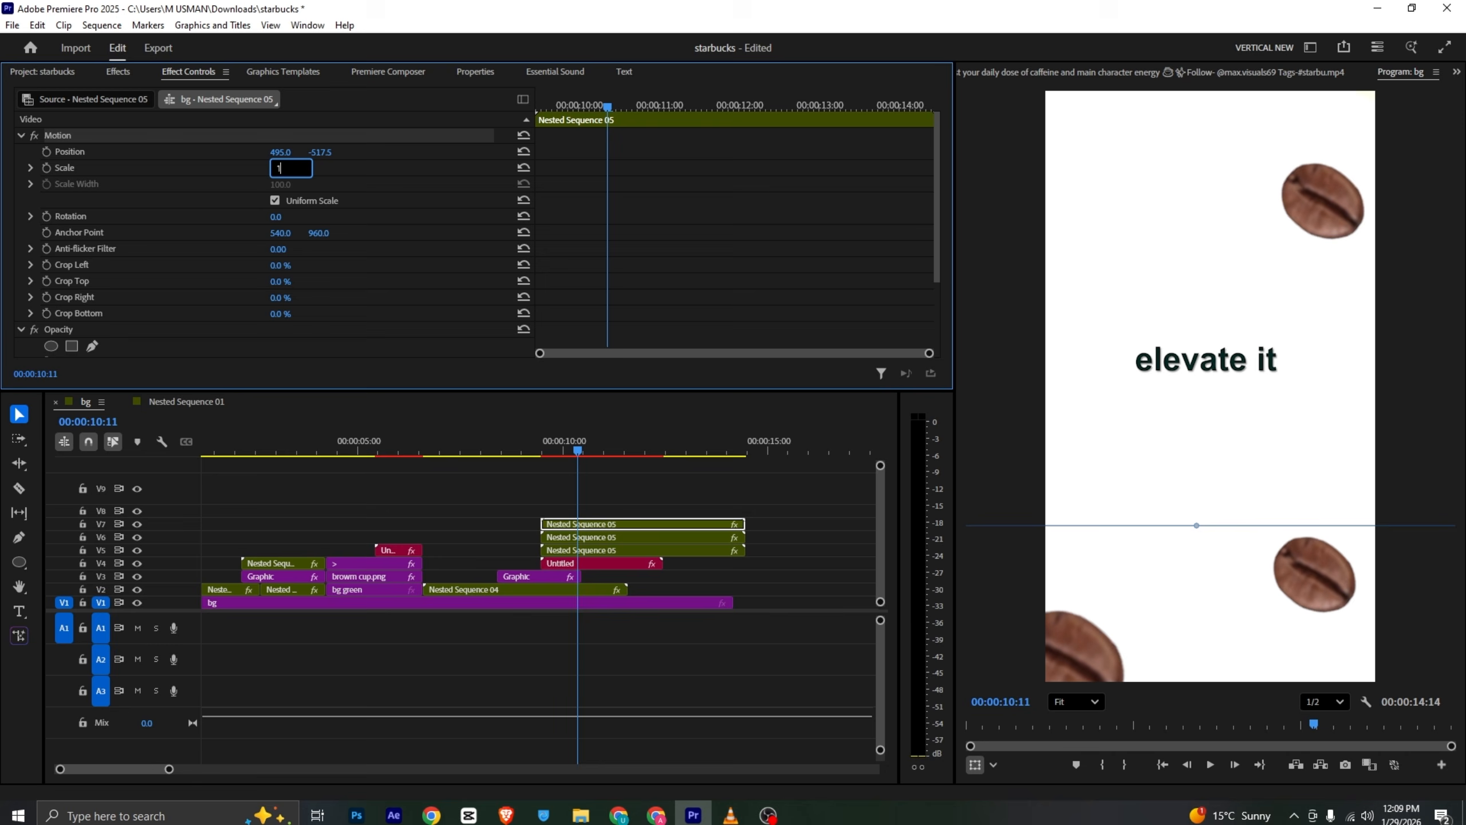
{"action": "type", "text": "150"}
{"action": "key", "text": "Return"}
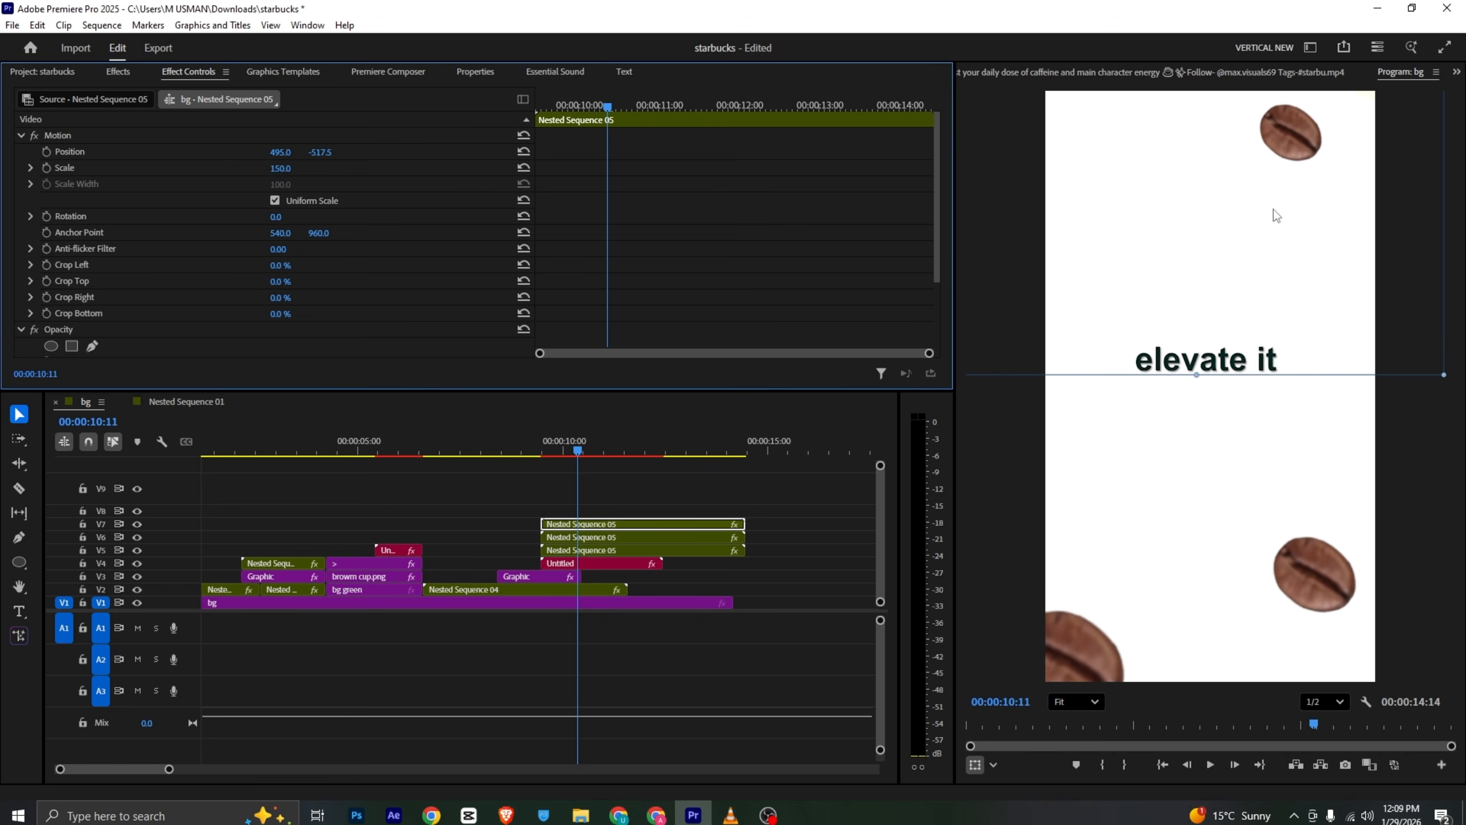
{"action": "left_click_drag", "start_coordinate": [1274, 208], "coordinate": [1326, 292]}
{"action": "key", "text": "alt+Tab"}
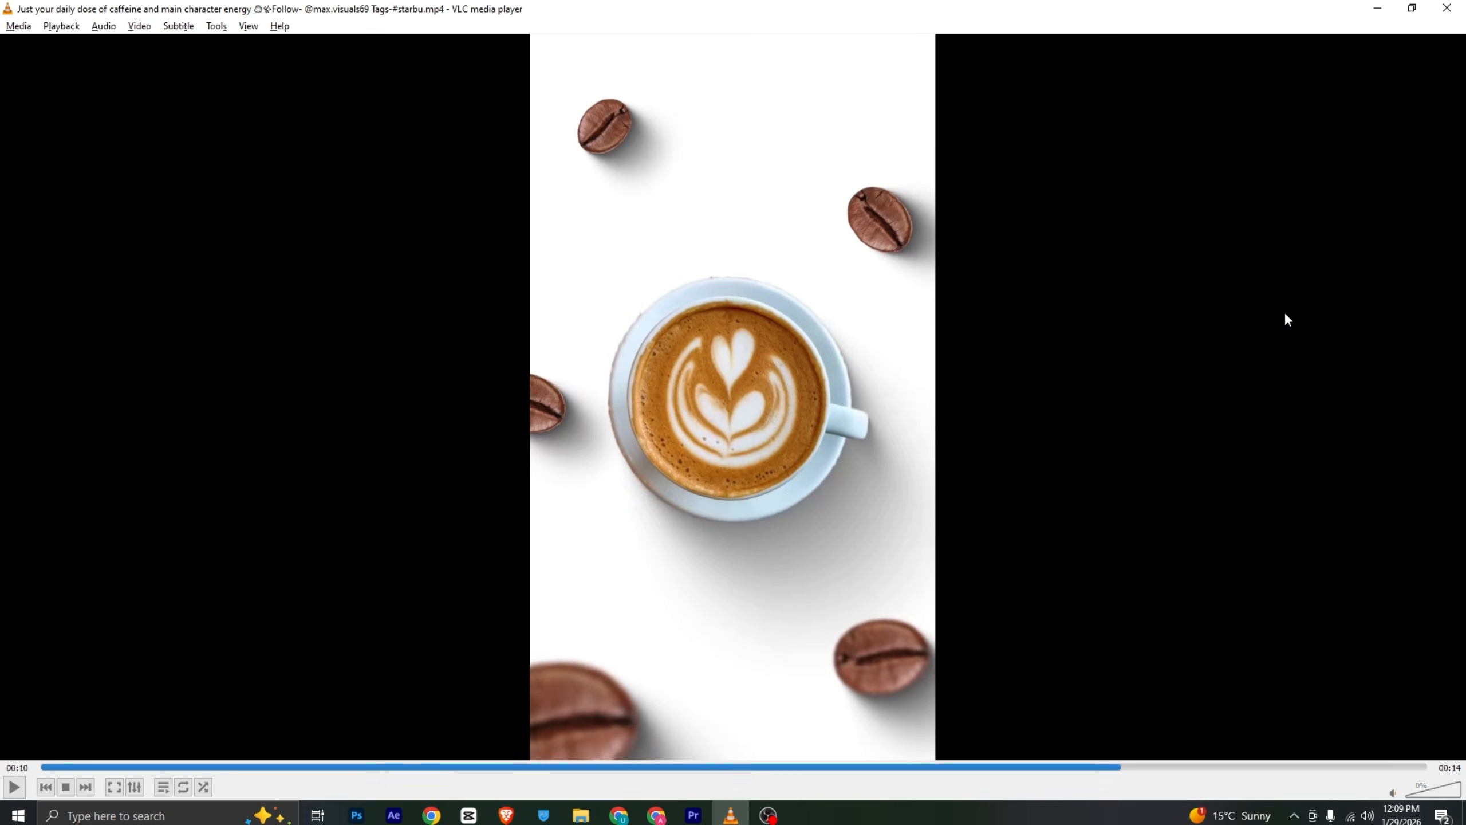
{"action": "key", "text": "alt+Tab"}
- Duplicate the bean clip onto the track above and adjust the upper-right bean's placement
{"action": "left_click_drag", "start_coordinate": [574, 528], "coordinate": [581, 507]}
{"action": "key", "text": "alt+Tab"}
- Duplicate the bean clip again and move the copy to the frame's left edge beside the text
{"action": "key", "text": "alt+Tab"}
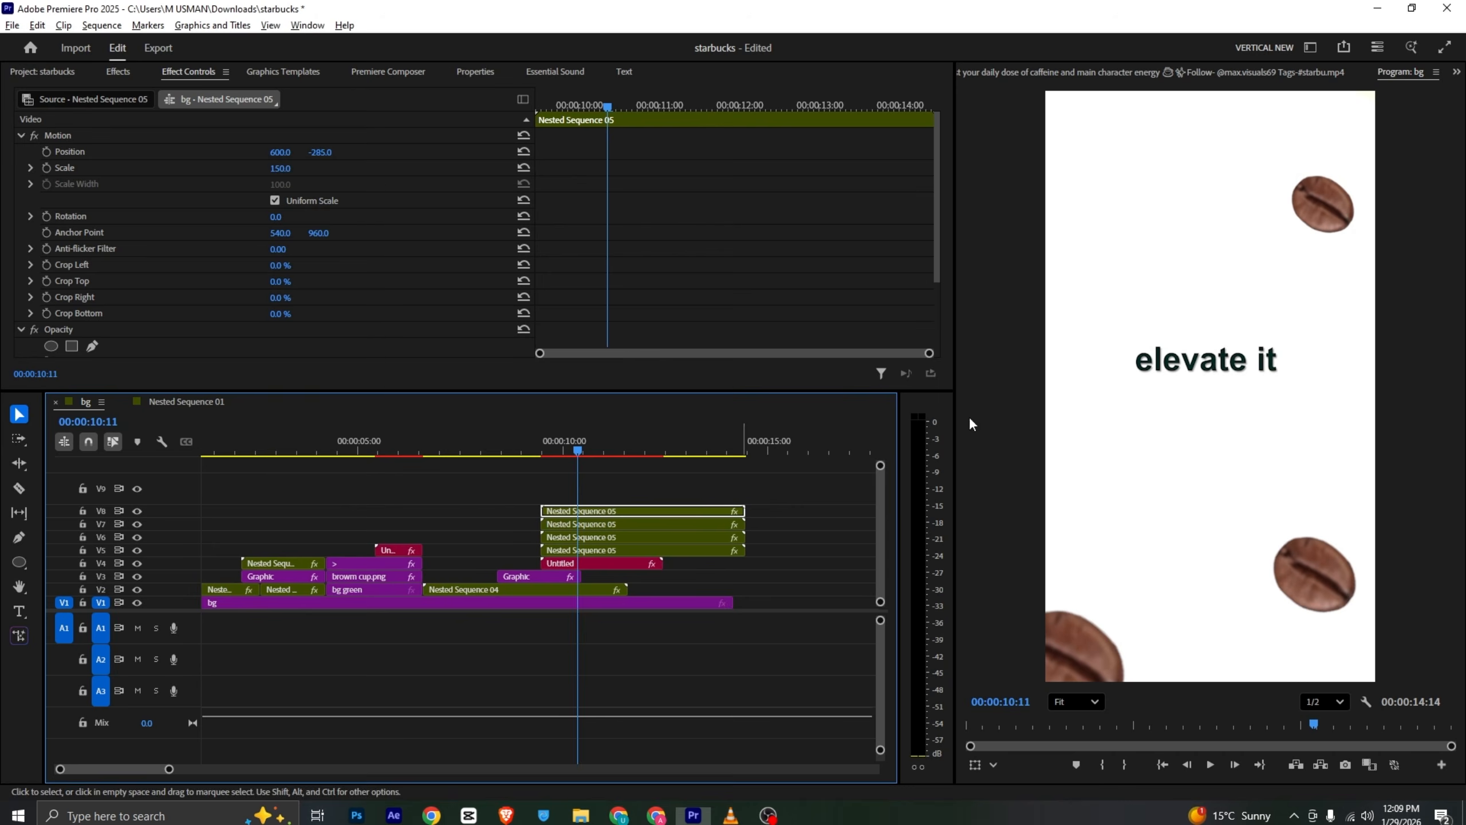
{"action": "left_click_drag", "start_coordinate": [1323, 202], "coordinate": [1335, 227]}
{"action": "left_click_drag", "start_coordinate": [1254, 257], "coordinate": [1087, 233]}
{"action": "key", "text": "alt+Tab"}
{"action": "key", "text": "alt+Tab"}
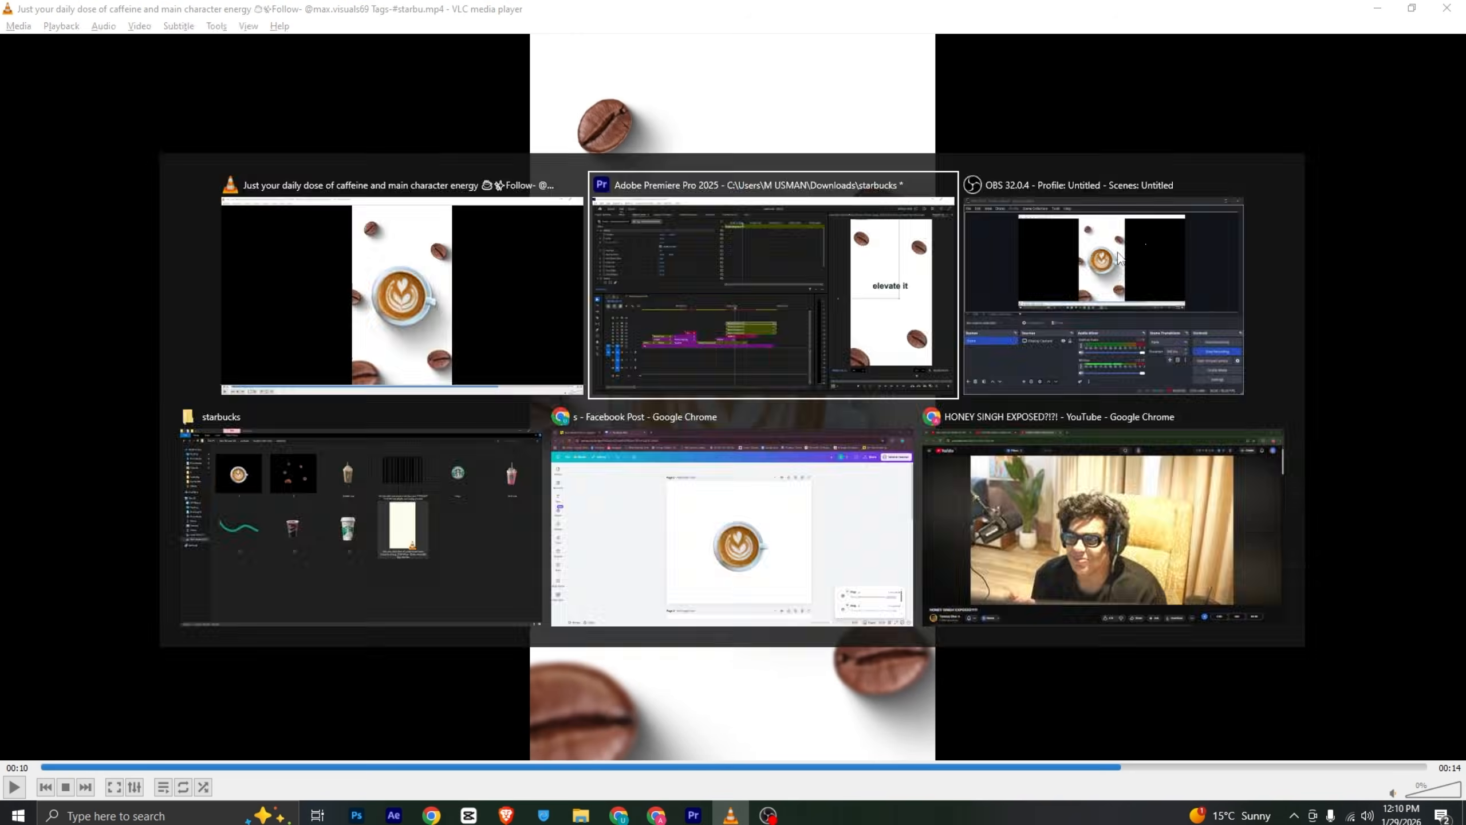
{"action": "left_click", "coordinate": [675, 506]}
{"action": "left_click_drag", "start_coordinate": [675, 502], "coordinate": [675, 500]}
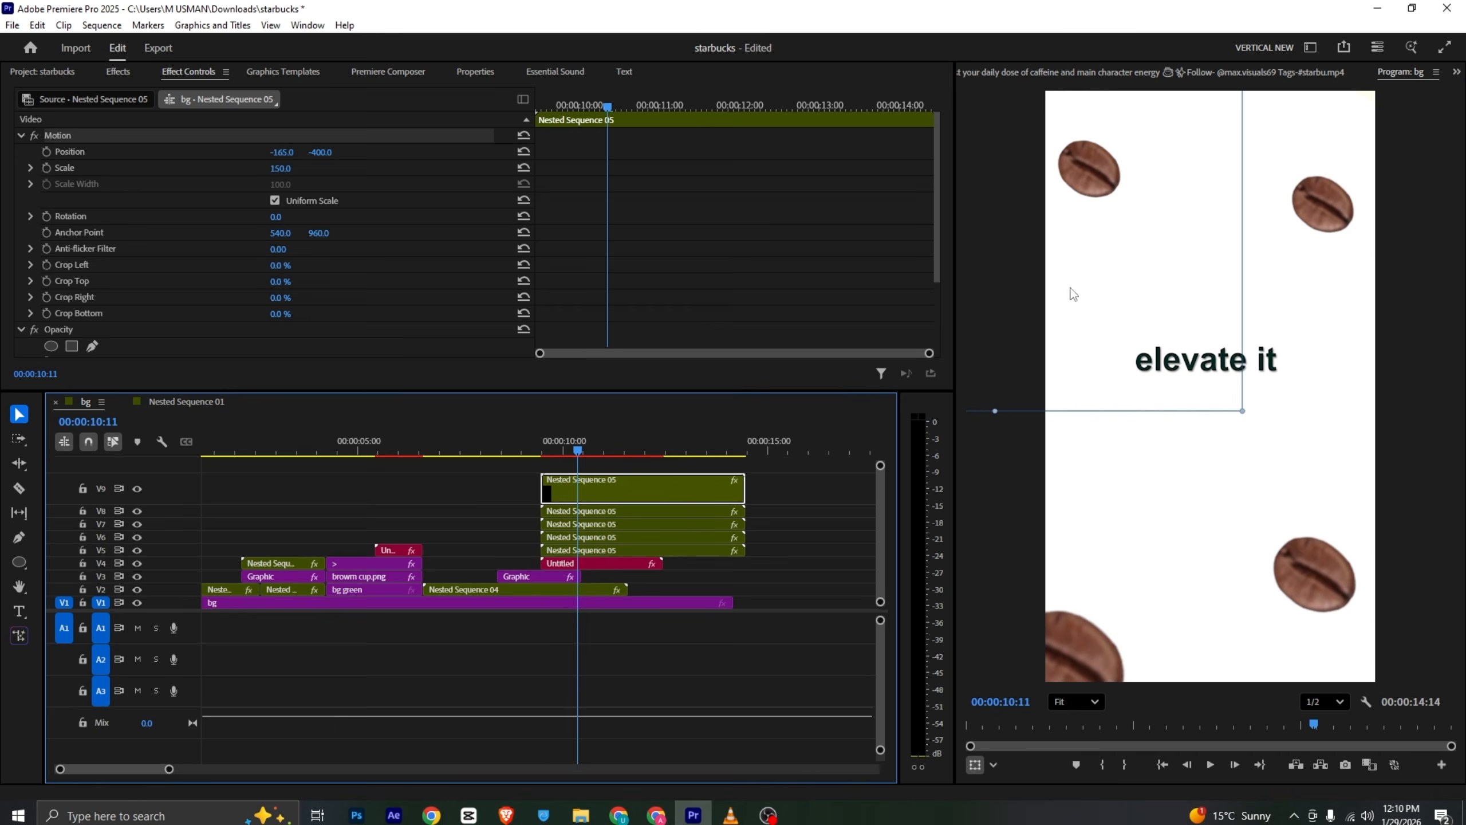
{"action": "left_click_drag", "start_coordinate": [1127, 220], "coordinate": [1099, 393]}
- Nest all the stacked bean clips into a single nested sequence, comparing against the reference video
{"action": "key", "text": "alt+Tab"}
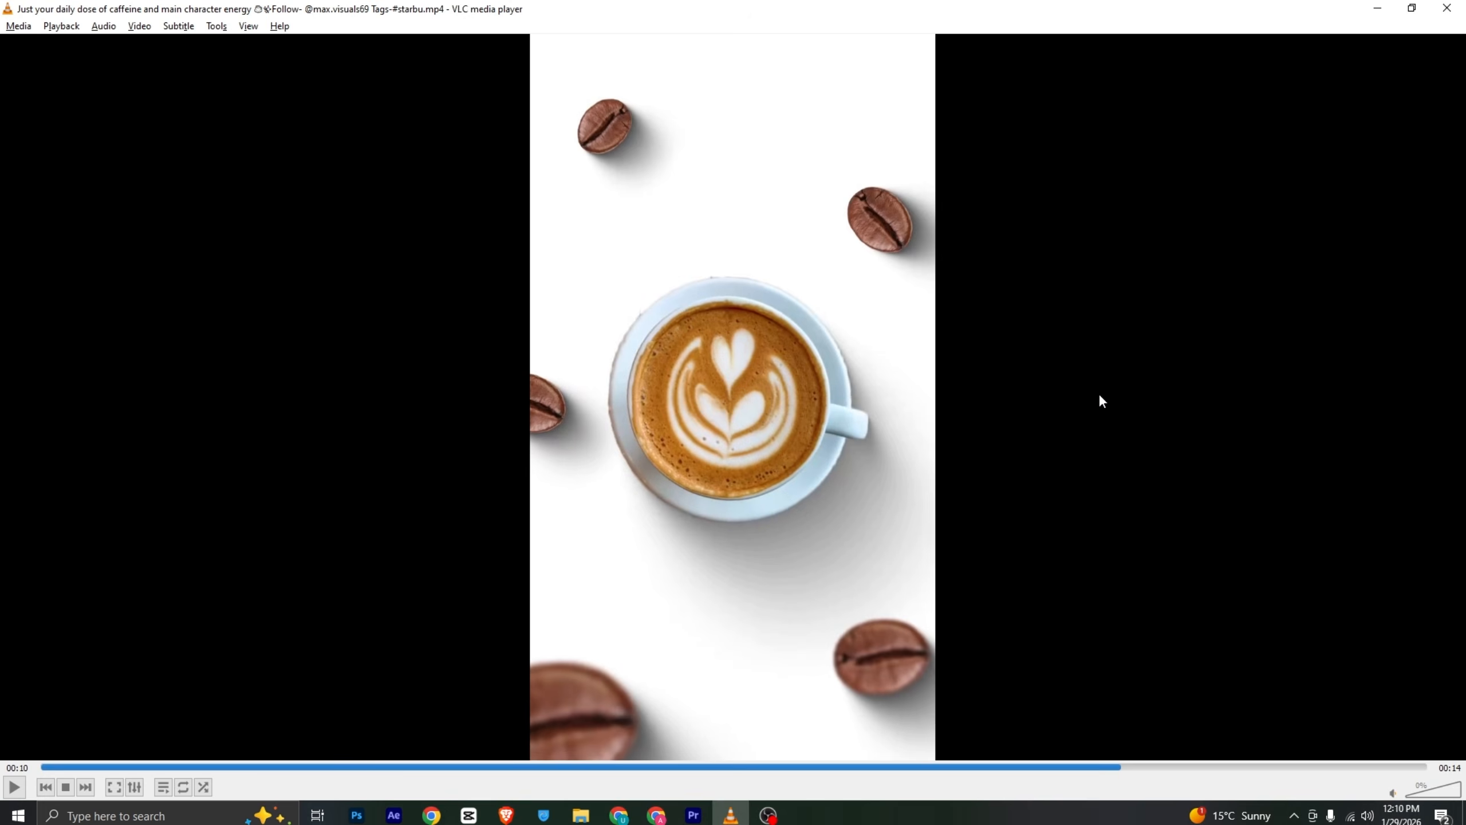
{"action": "key", "text": "alt+Tab"}
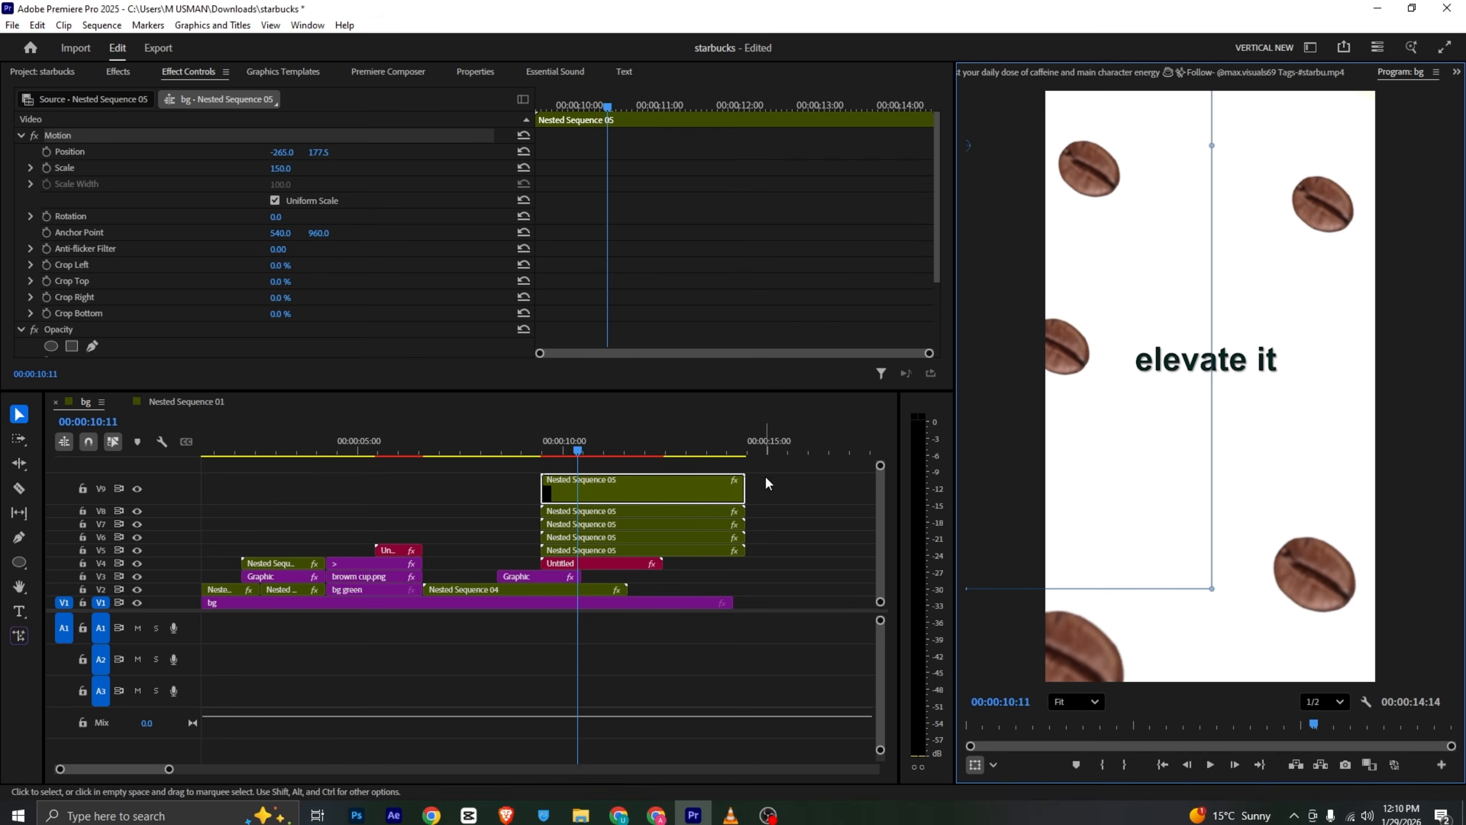
{"action": "left_click_drag", "start_coordinate": [795, 463], "coordinate": [682, 551]}
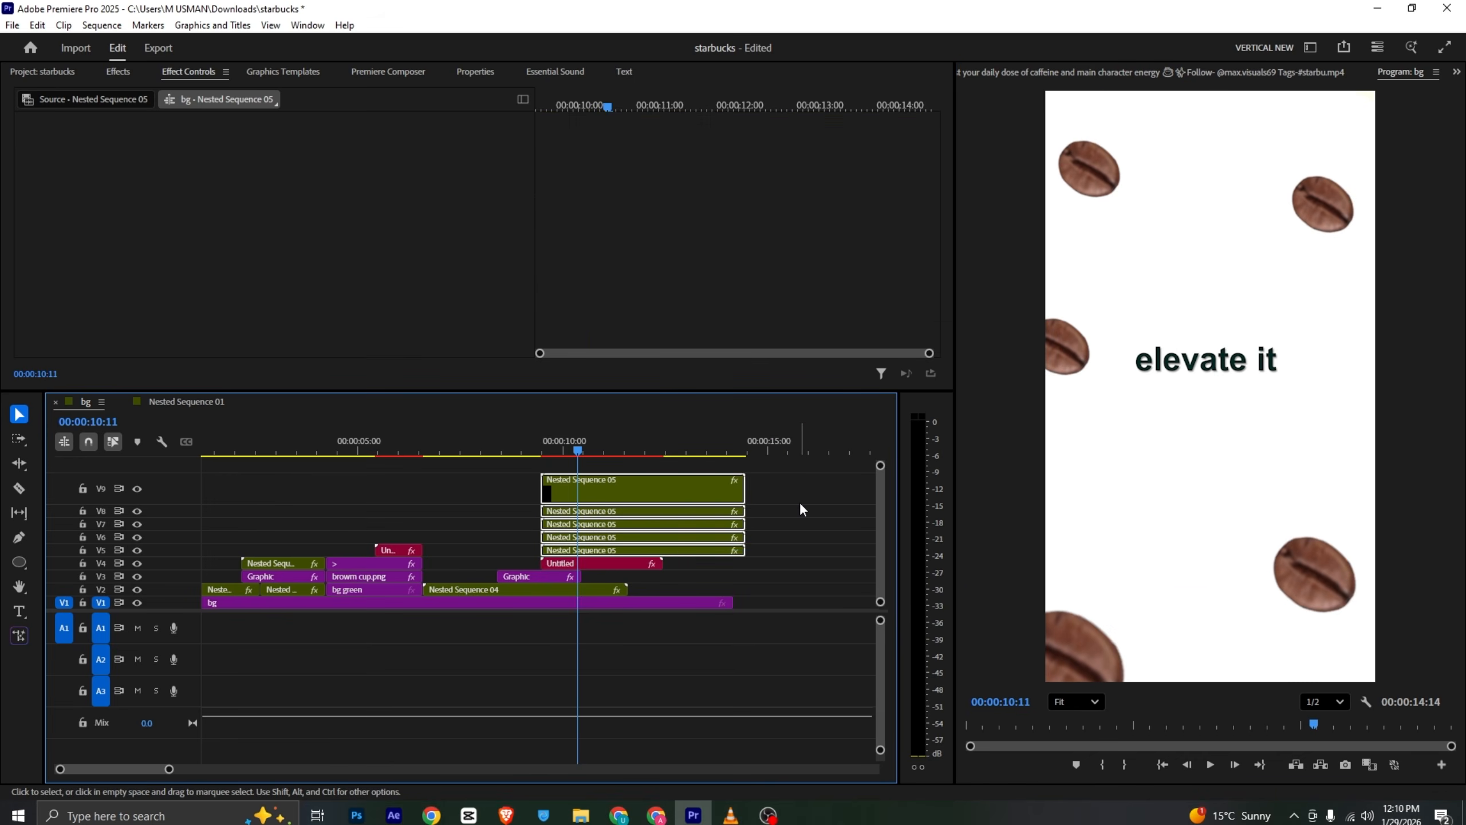
{"action": "left_click", "coordinate": [731, 814]}
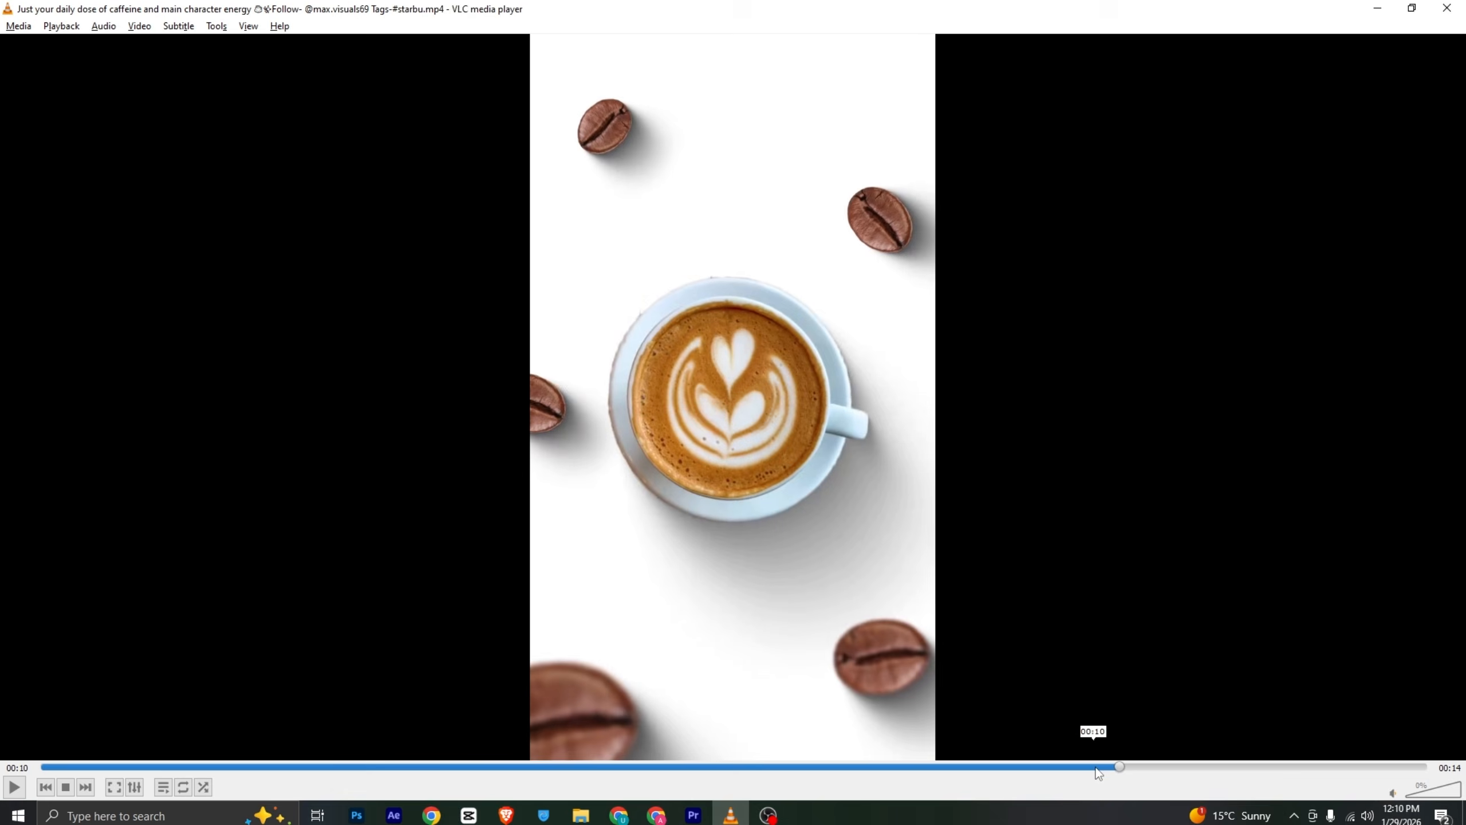
{"action": "mouse_move", "coordinate": [1099, 774]}
{"action": "left_mouse_down"}
{"action": "mouse_move", "coordinate": [1073, 773]}
{"action": "mouse_move", "coordinate": [1100, 768]}
{"action": "left_mouse_up"}
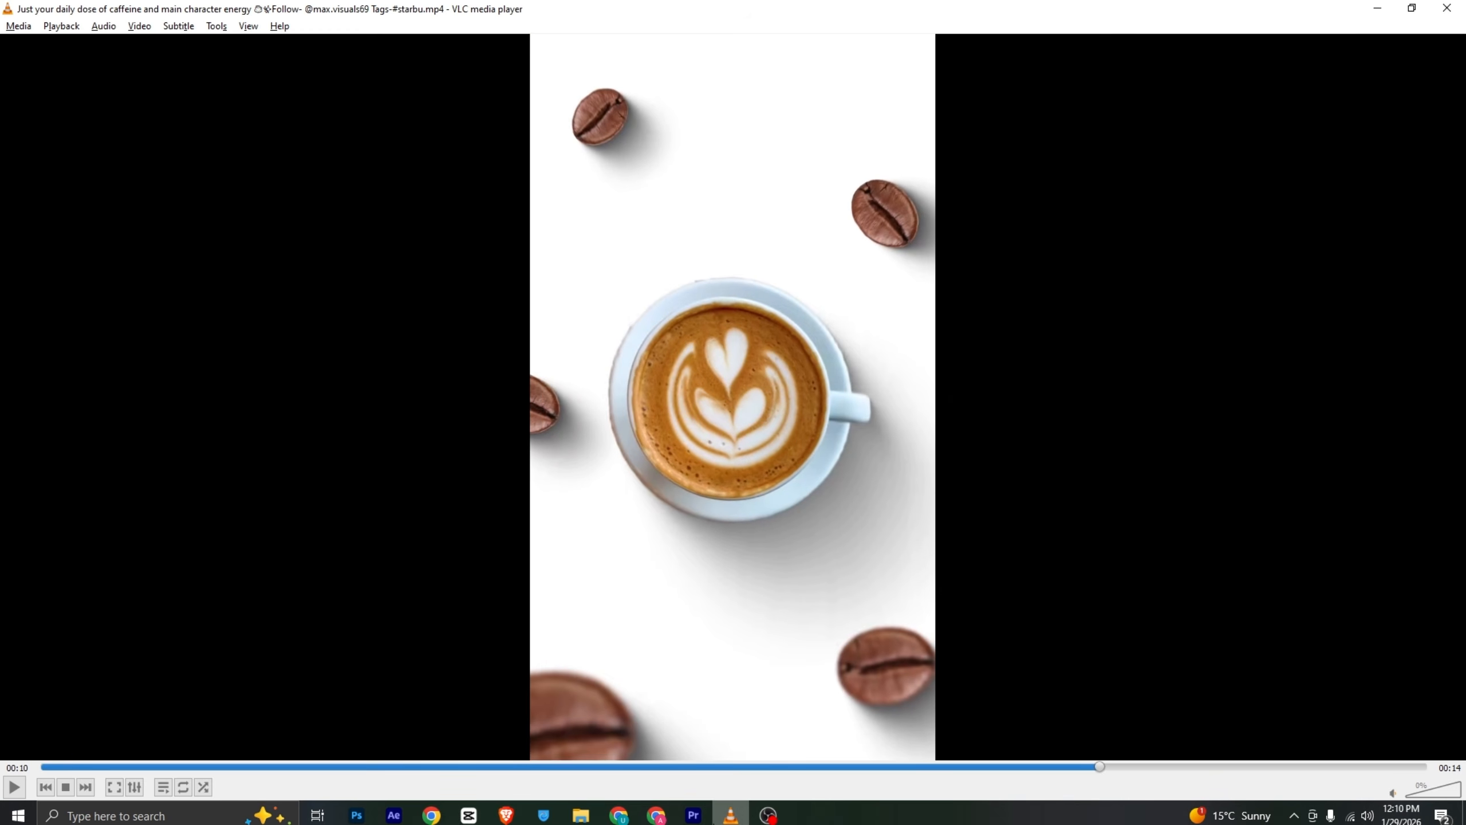
{"action": "left_click", "coordinate": [693, 815]}
{"action": "left_click_drag", "start_coordinate": [802, 480], "coordinate": [656, 550]}
{"action": "right_click", "coordinate": [656, 550]}
{"action": "left_click", "coordinate": [767, 472]}
{"action": "left_click", "coordinate": [776, 431]}
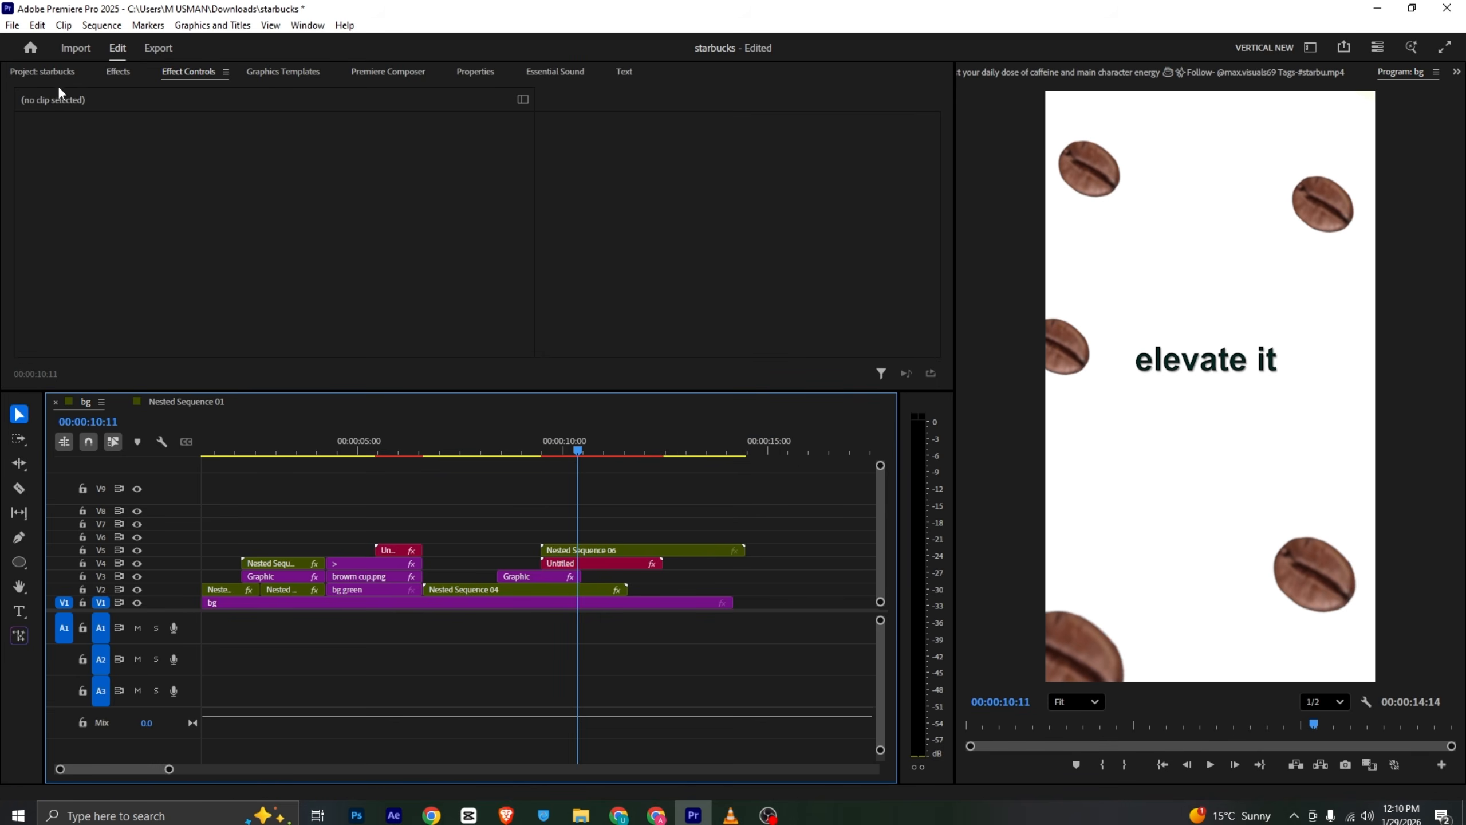
- Add the 1.png coffee cup image from the project to the track above the bean nest
{"action": "left_click", "coordinate": [46, 73]}
{"action": "key", "text": "alt+Tab"}
{"action": "key", "text": "alt+Tab"}
{"action": "scroll", "coordinate": [617, 307], "scroll_direction": "up", "scroll_amount": 1}
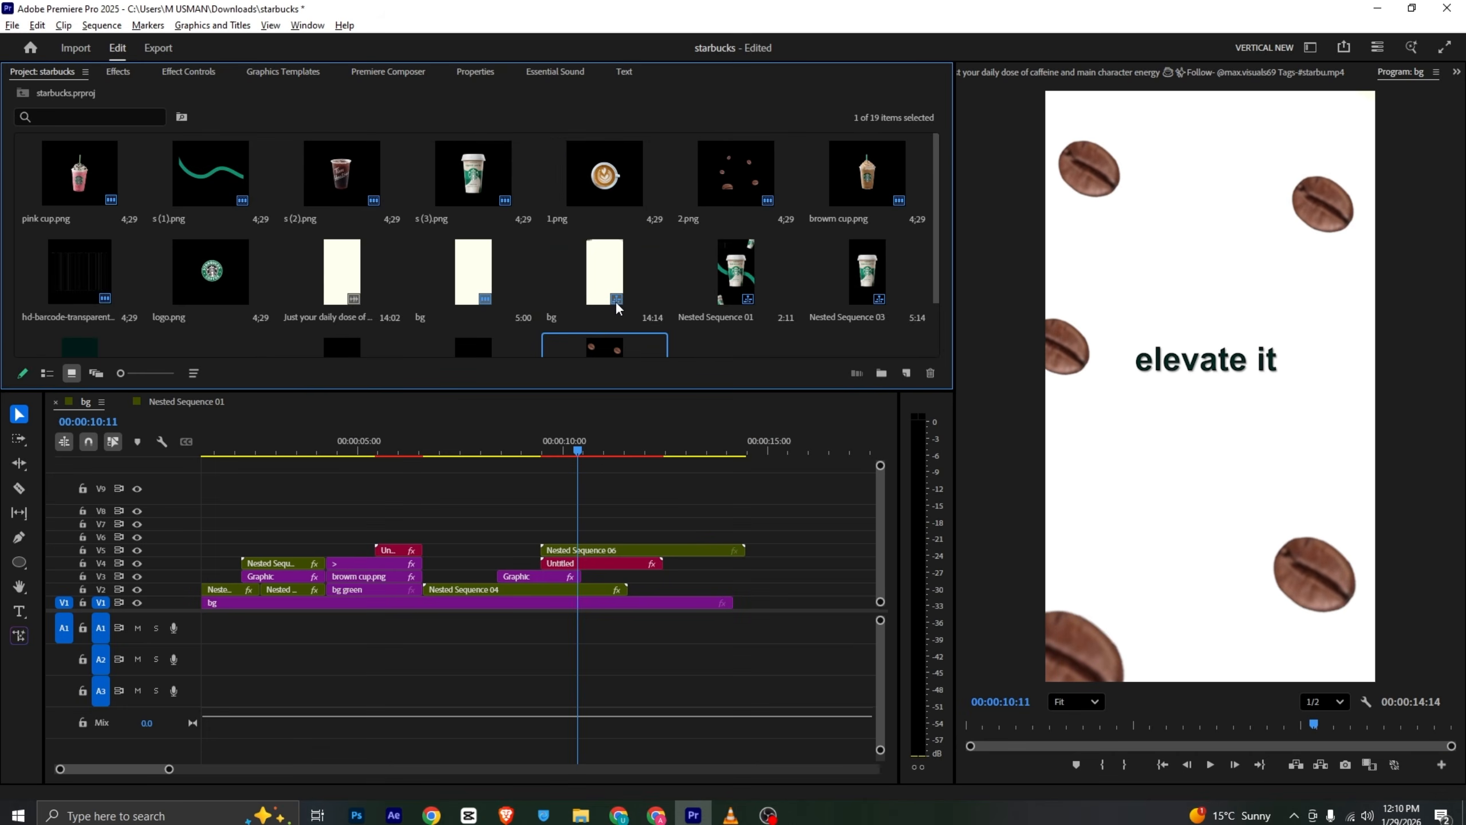
{"action": "left_click_drag", "start_coordinate": [626, 165], "coordinate": [579, 545]}
- Shift the bean nest and the 1.png clip so both start just after the text clip's beginning
{"action": "mouse_move", "coordinate": [580, 450]}
{"action": "left_mouse_down"}
{"action": "mouse_move", "coordinate": [561, 451]}
{"action": "mouse_move", "coordinate": [593, 450]}
{"action": "left_mouse_up"}
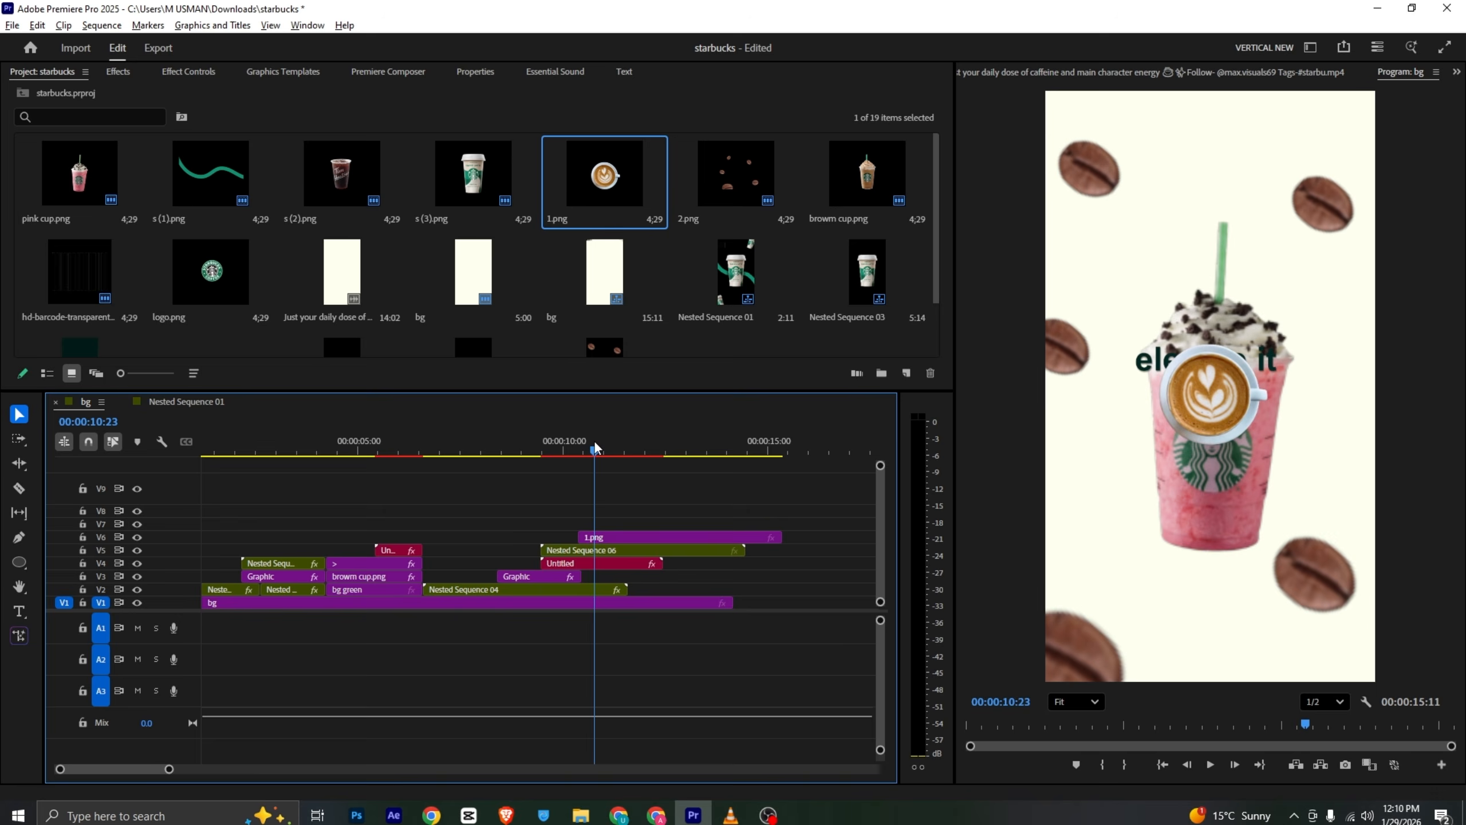
{"action": "left_click_drag", "start_coordinate": [627, 590], "coordinate": [582, 589]}
{"action": "left_click", "coordinate": [617, 537]}
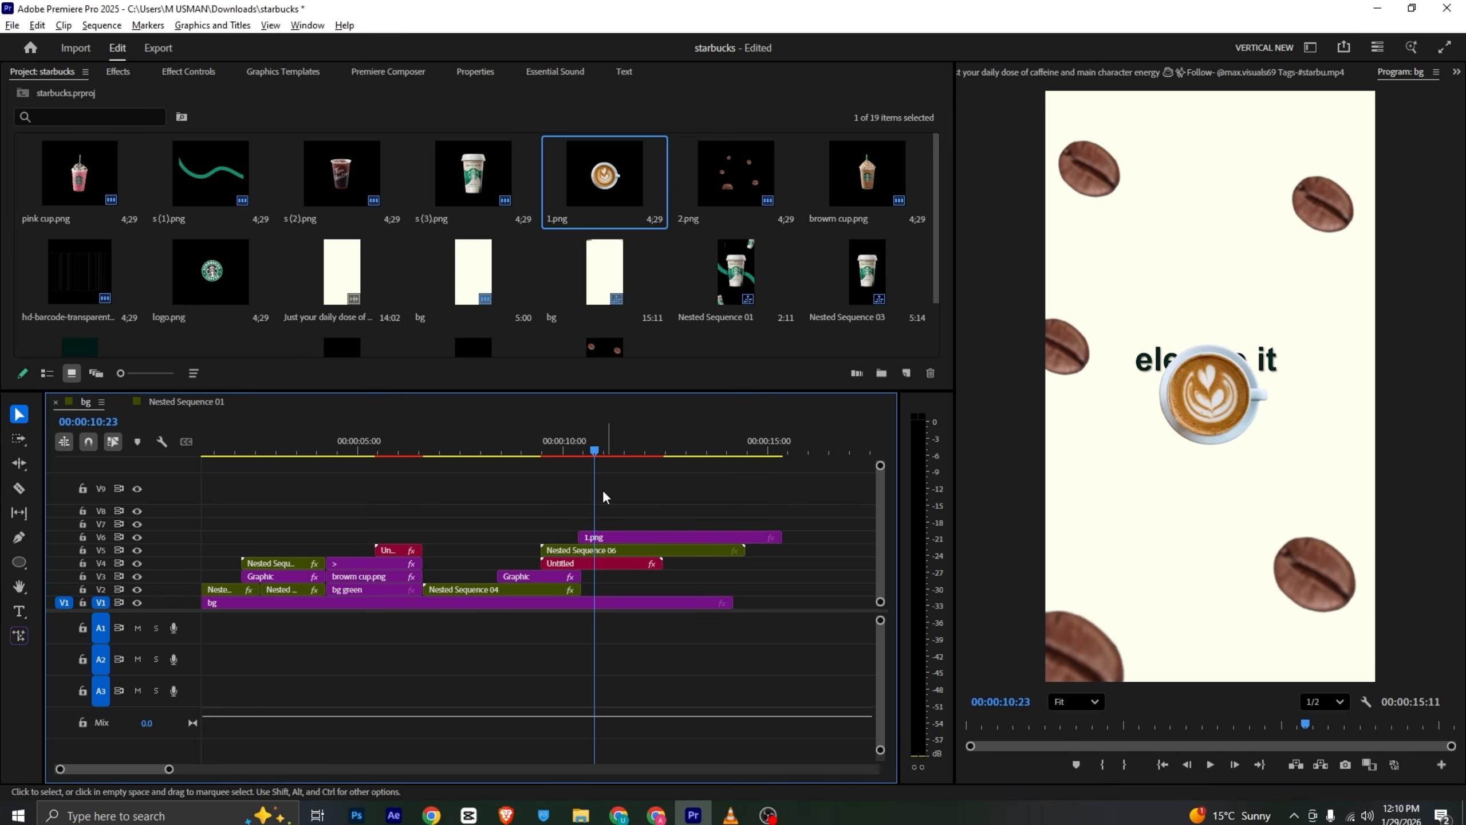
{"action": "left_click_drag", "start_coordinate": [560, 449], "coordinate": [575, 451]}
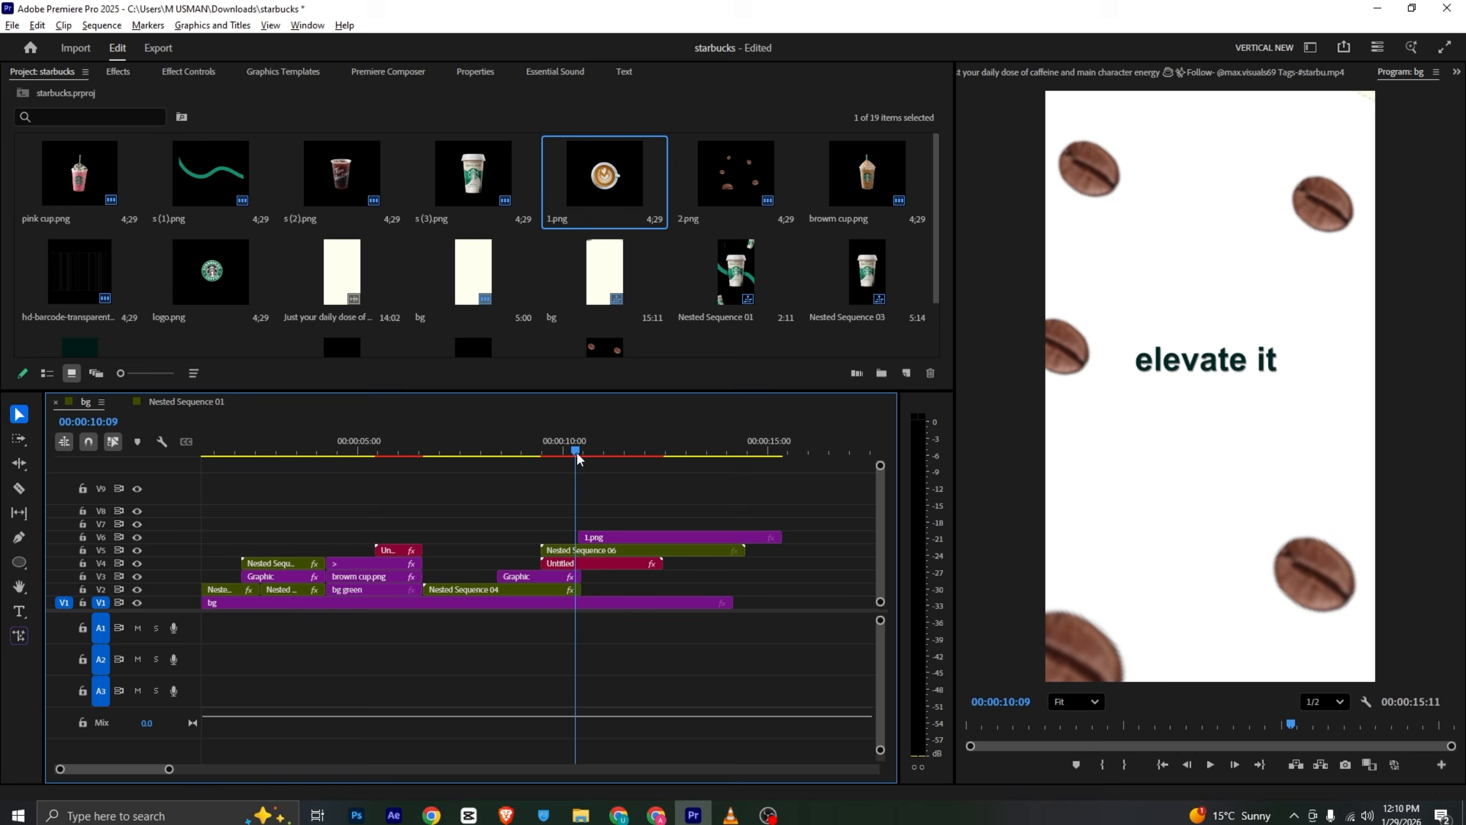
{"action": "left_click_drag", "start_coordinate": [593, 552], "coordinate": [633, 557]}
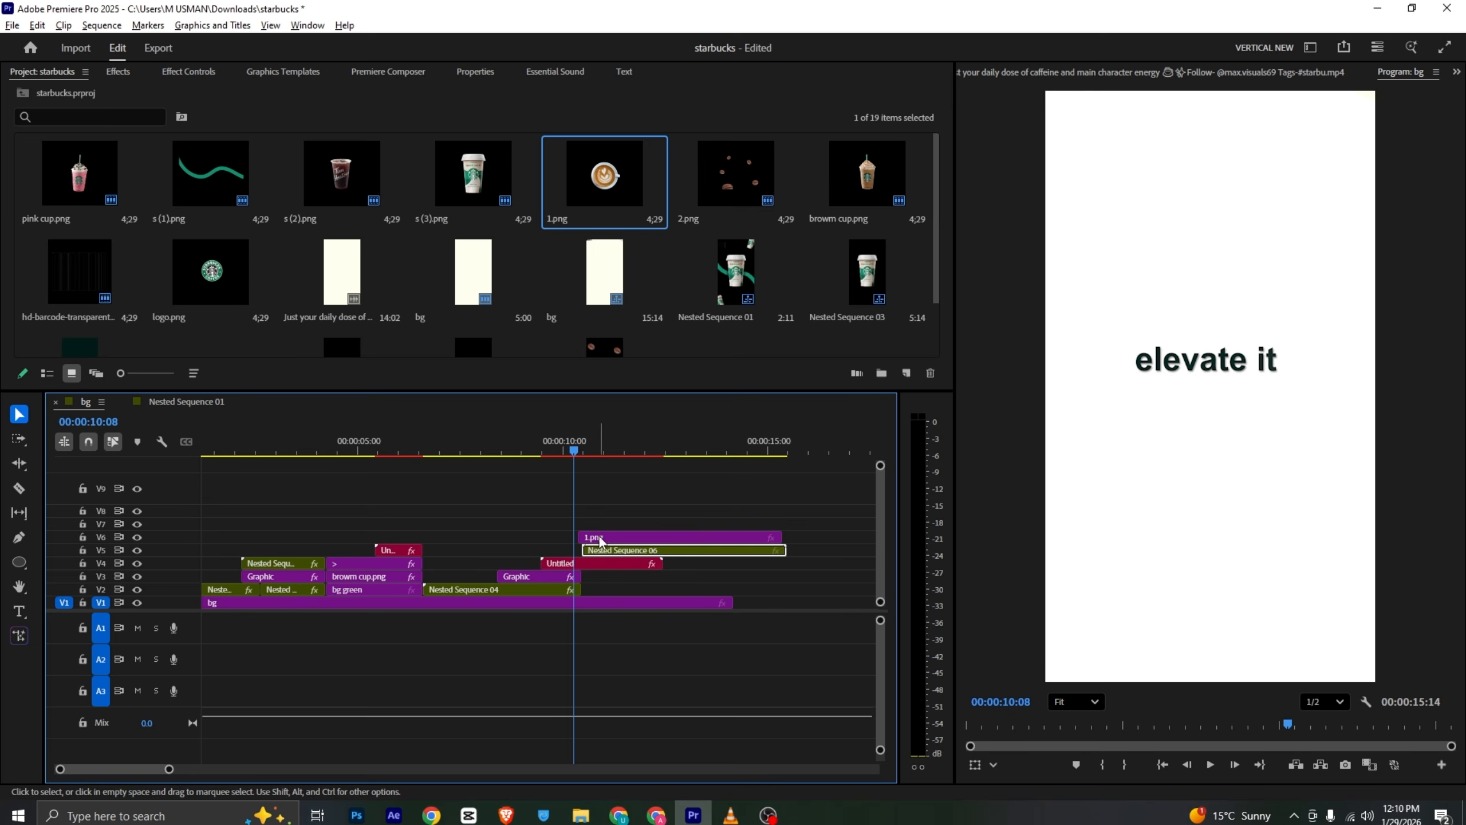
{"action": "left_click", "coordinate": [579, 450]}
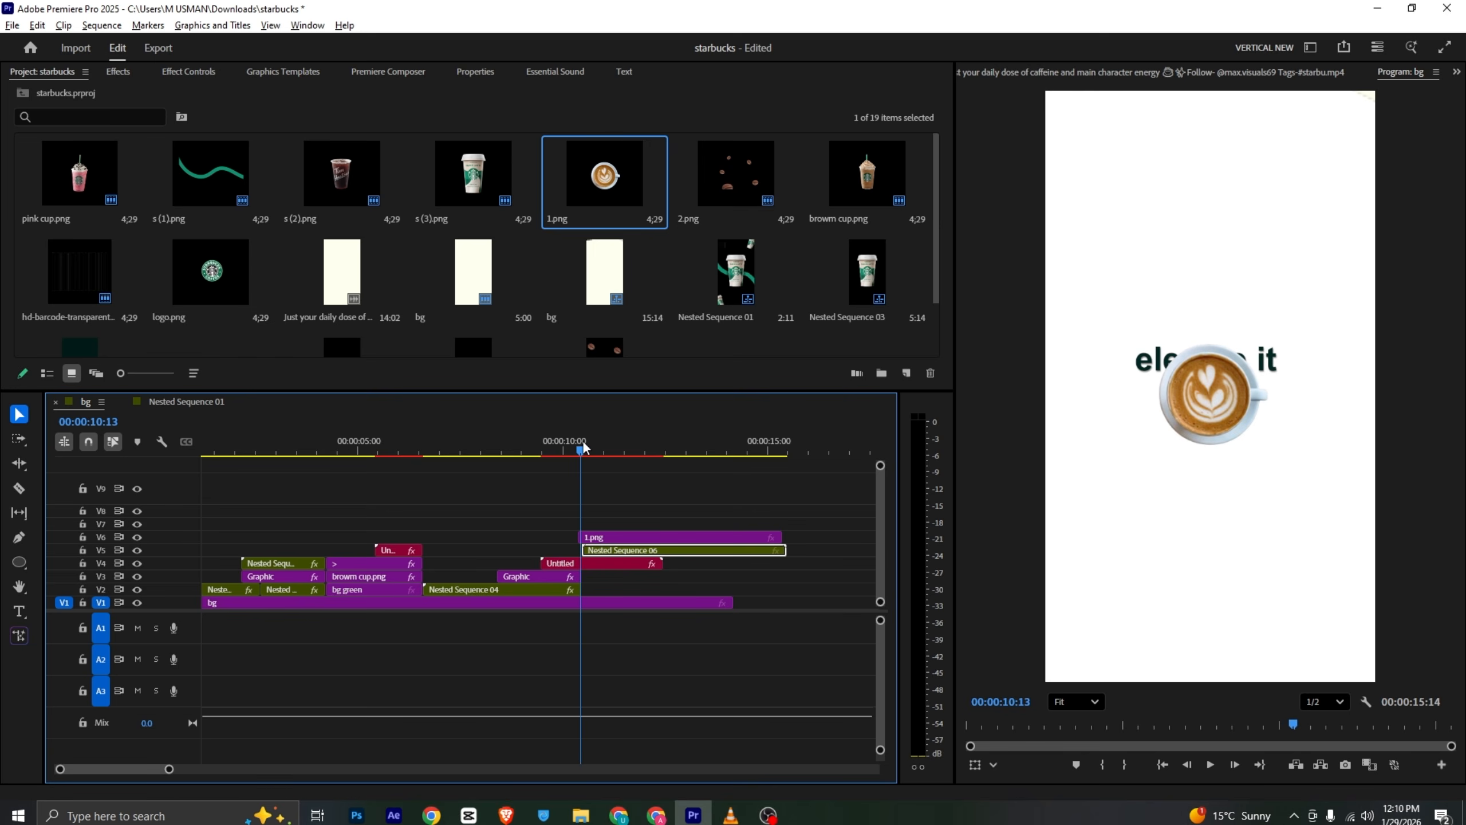
{"action": "left_click_drag", "start_coordinate": [593, 537], "coordinate": [608, 541]}
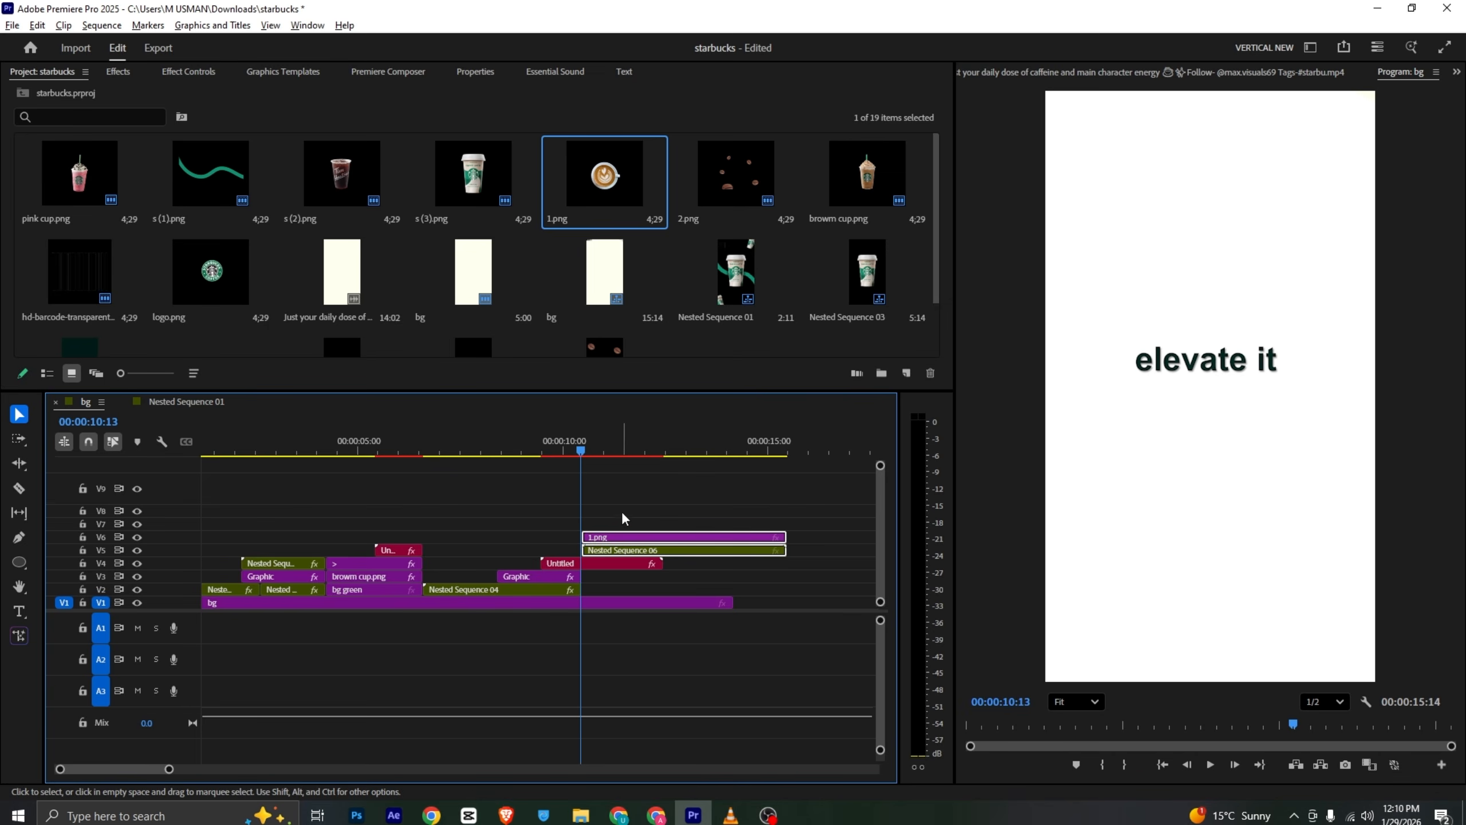
{"action": "left_click_drag", "start_coordinate": [598, 450], "coordinate": [604, 450]}
{"action": "left_click", "coordinate": [628, 536]}
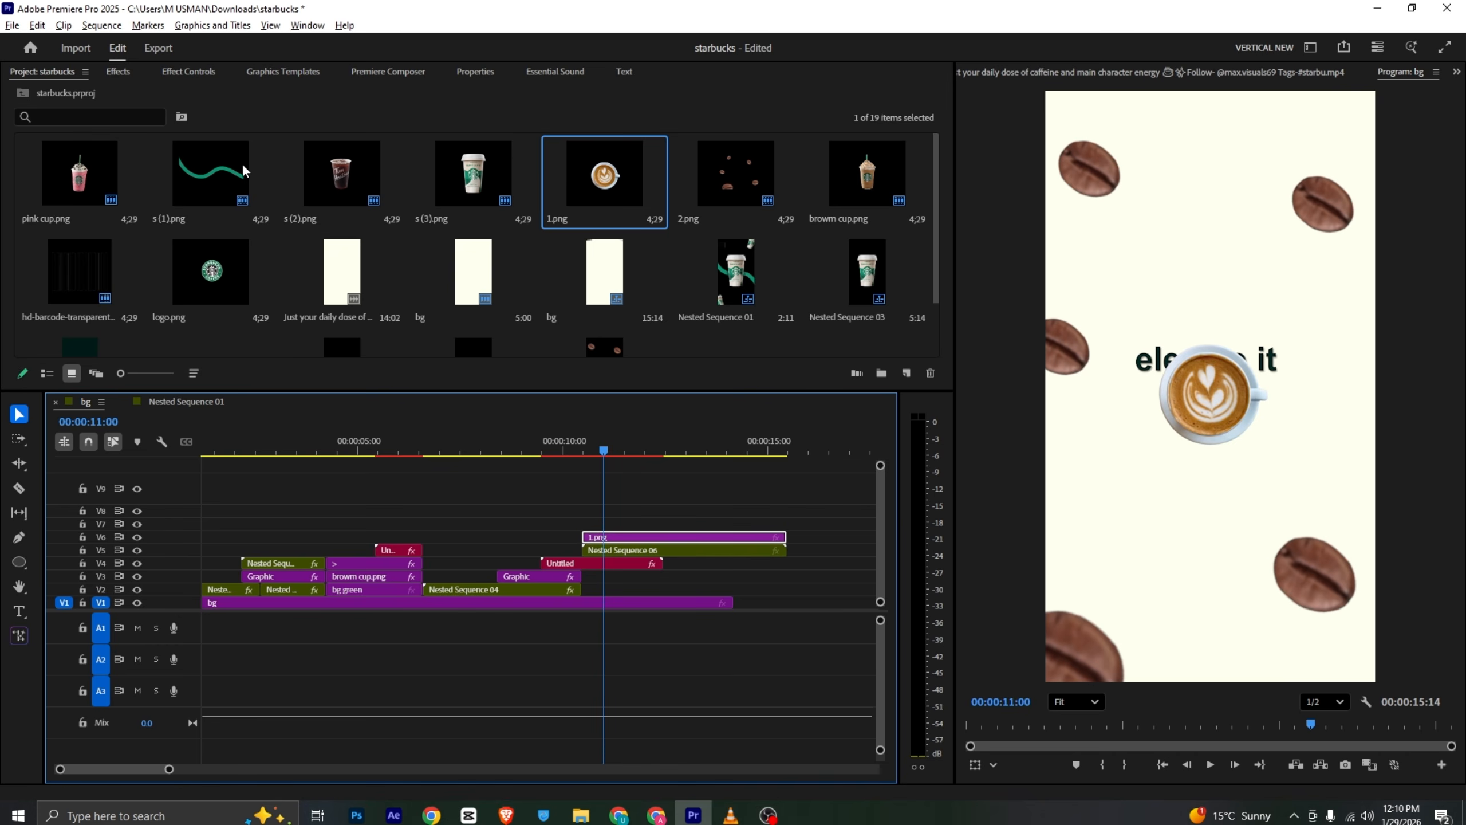
- Set the coffee cup image's scale to 203
{"action": "left_click", "coordinate": [189, 72]}
{"action": "mouse_move", "coordinate": [281, 168]}
{"action": "left_mouse_down"}
{"action": "mouse_move", "coordinate": [349, 168]}
{"action": "mouse_move", "coordinate": [296, 152]}
{"action": "left_mouse_up"}
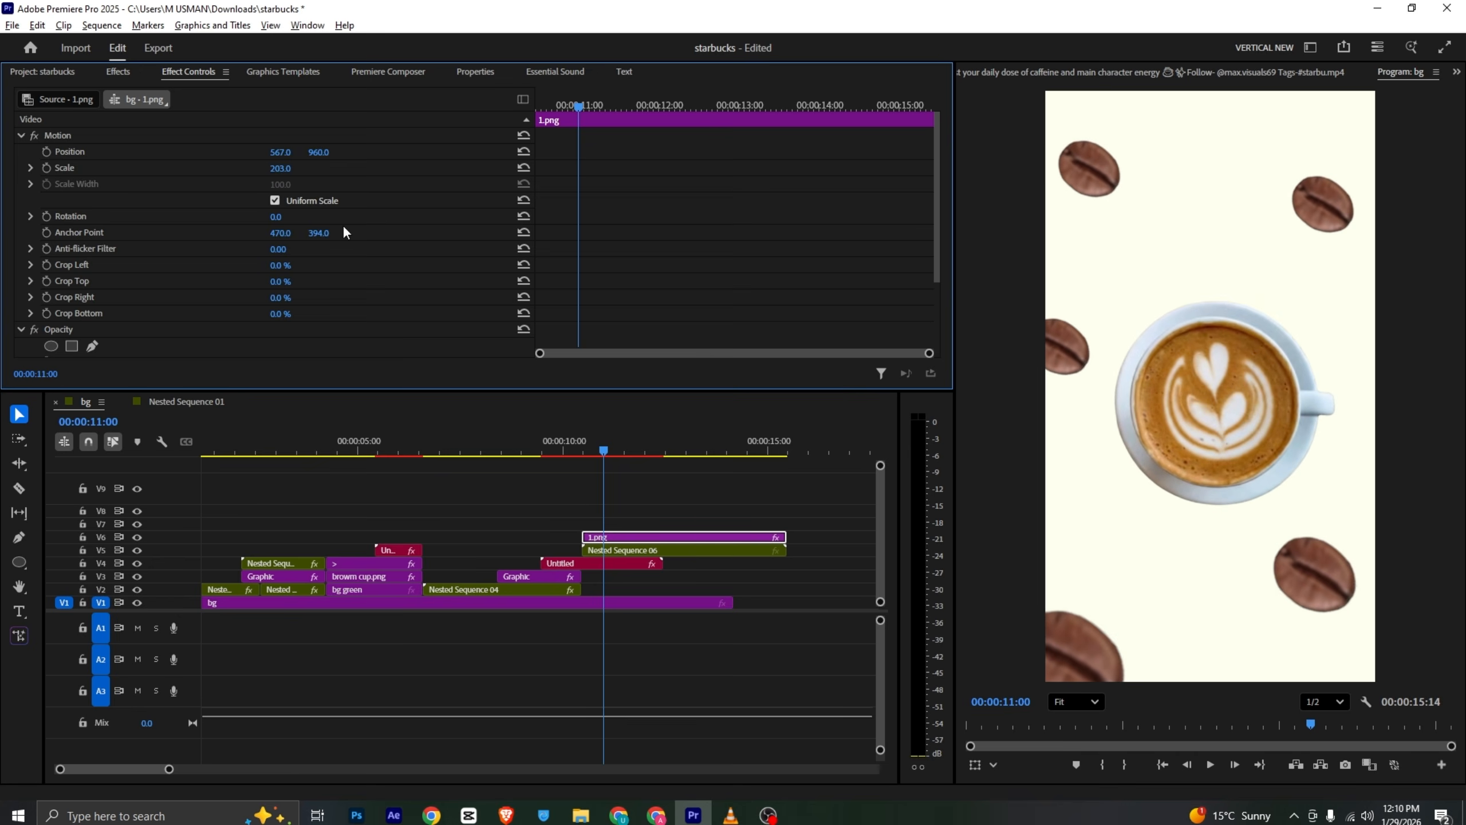
{"action": "left_click", "coordinate": [582, 452]}
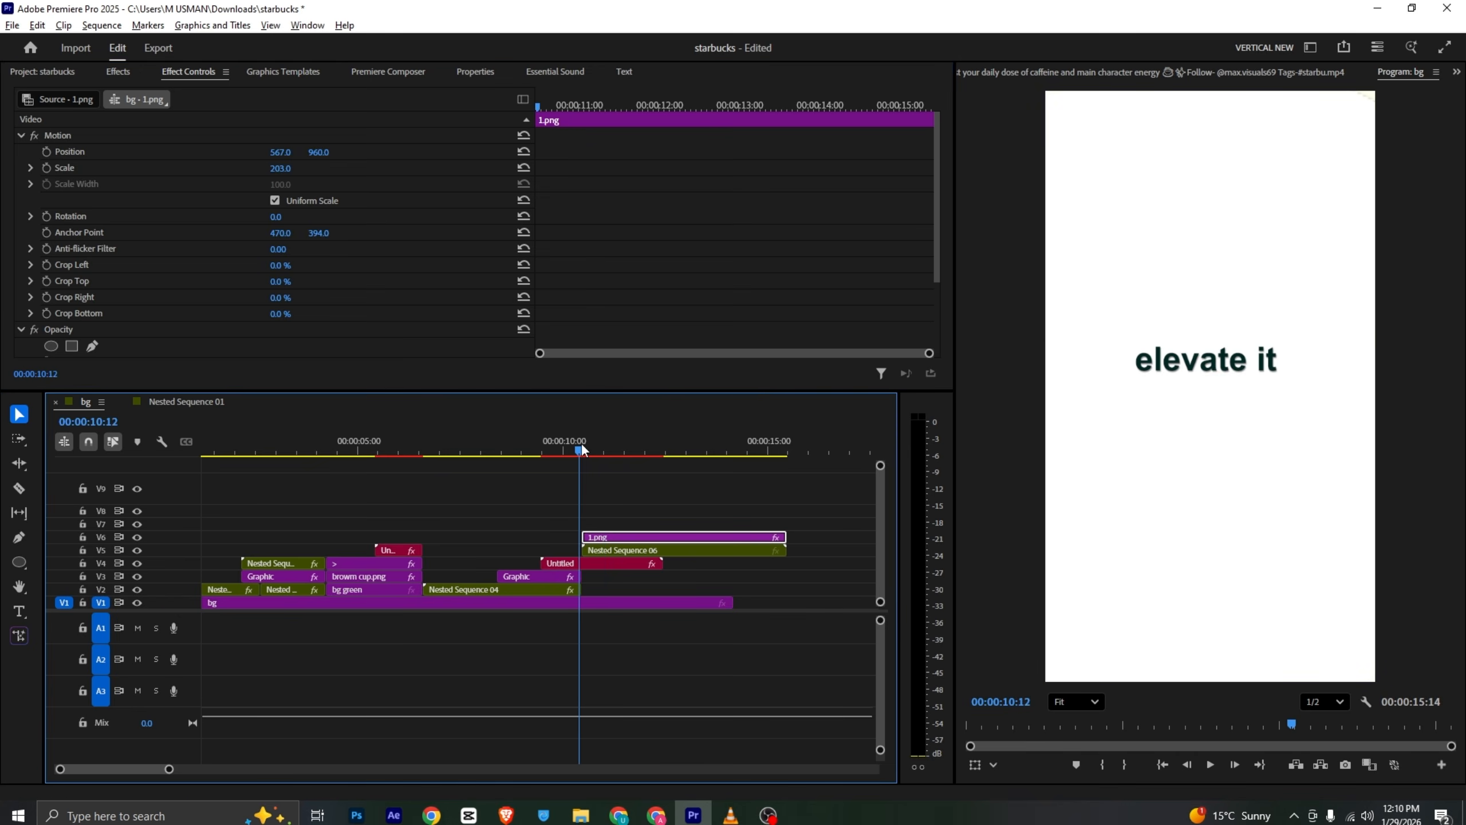
- Browse the Premiere Composer transitions pack
{"action": "left_click", "coordinate": [383, 73]}
{"action": "left_click", "coordinate": [85, 197]}
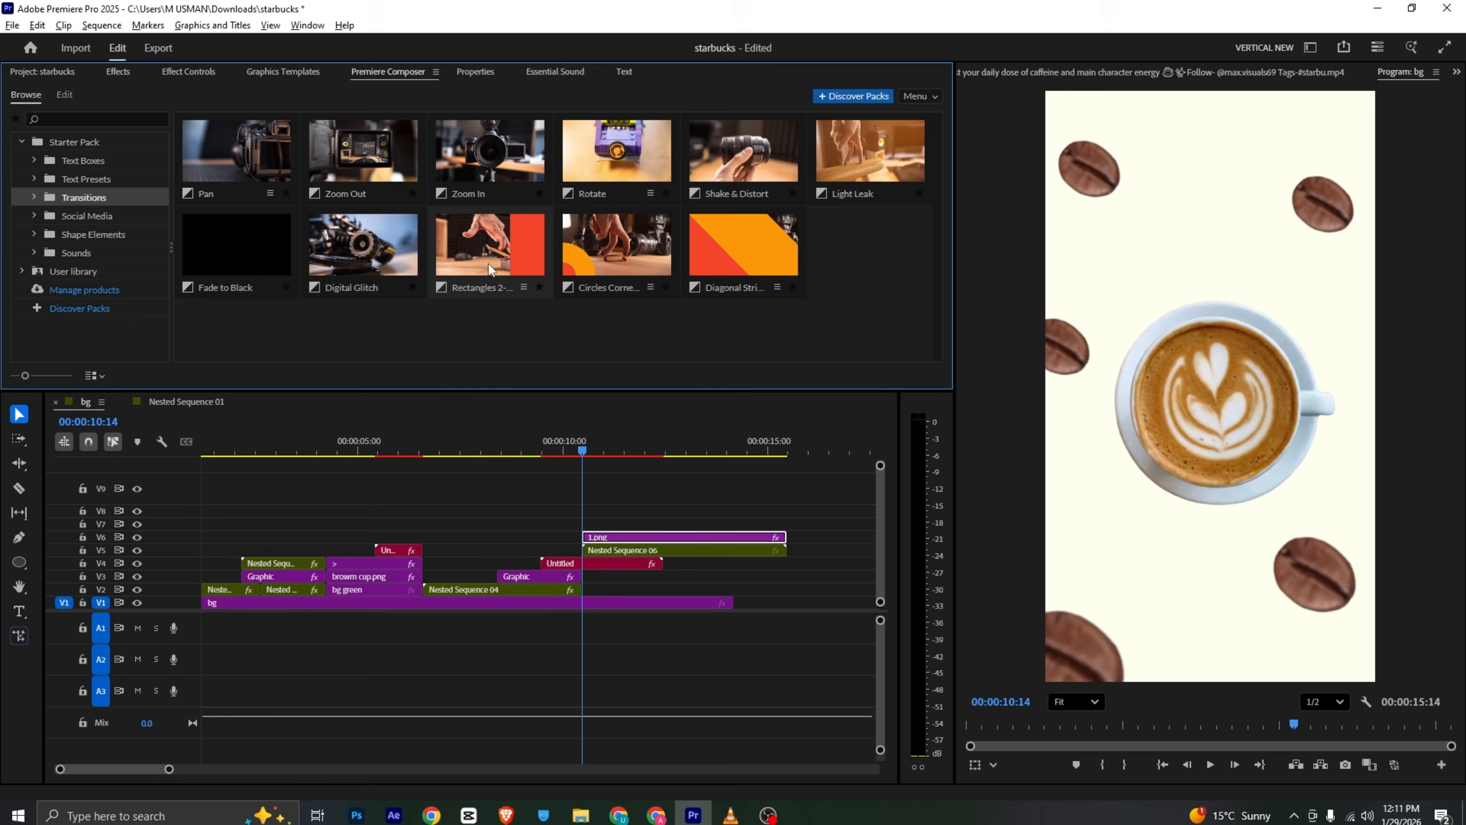
{"action": "left_click", "coordinate": [643, 539]}
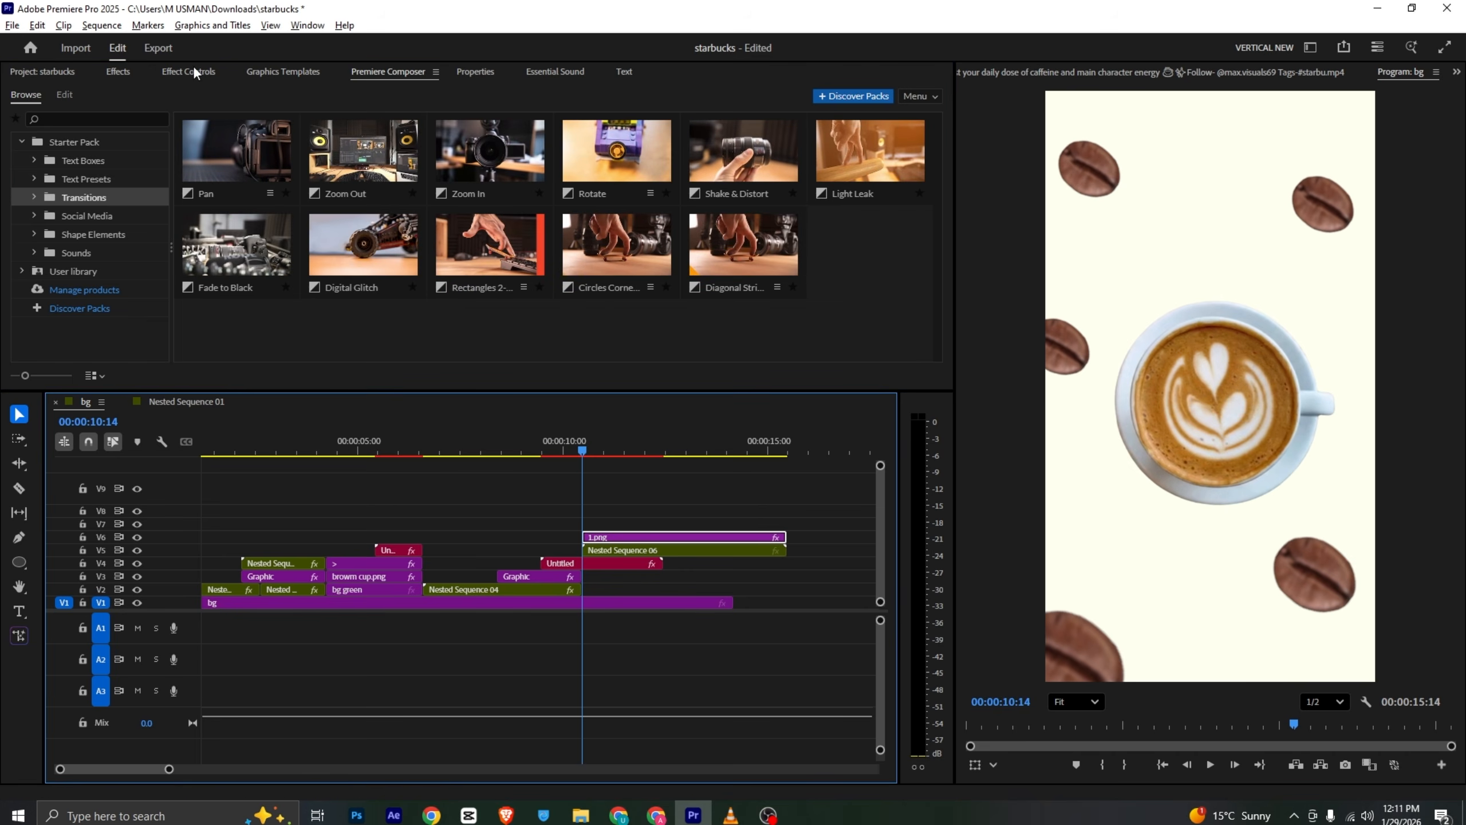
- Keyframe the cup's rotation from 0 at its start to 360 degrees at 00:00:12:21, then save the project
{"action": "left_click", "coordinate": [194, 72]}
{"action": "left_click", "coordinate": [47, 216]}
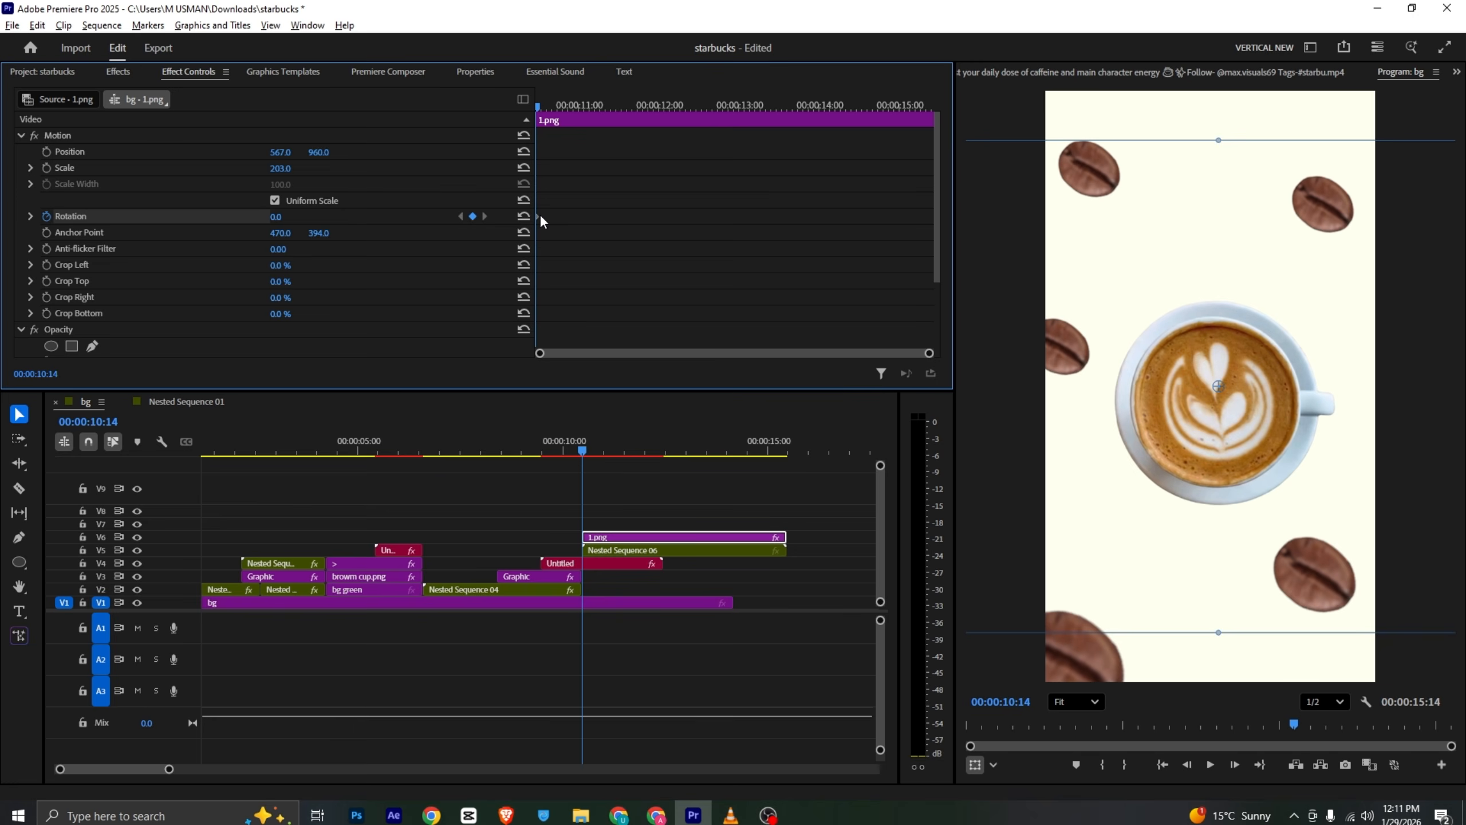
{"action": "left_click_drag", "start_coordinate": [549, 105], "coordinate": [714, 116]}
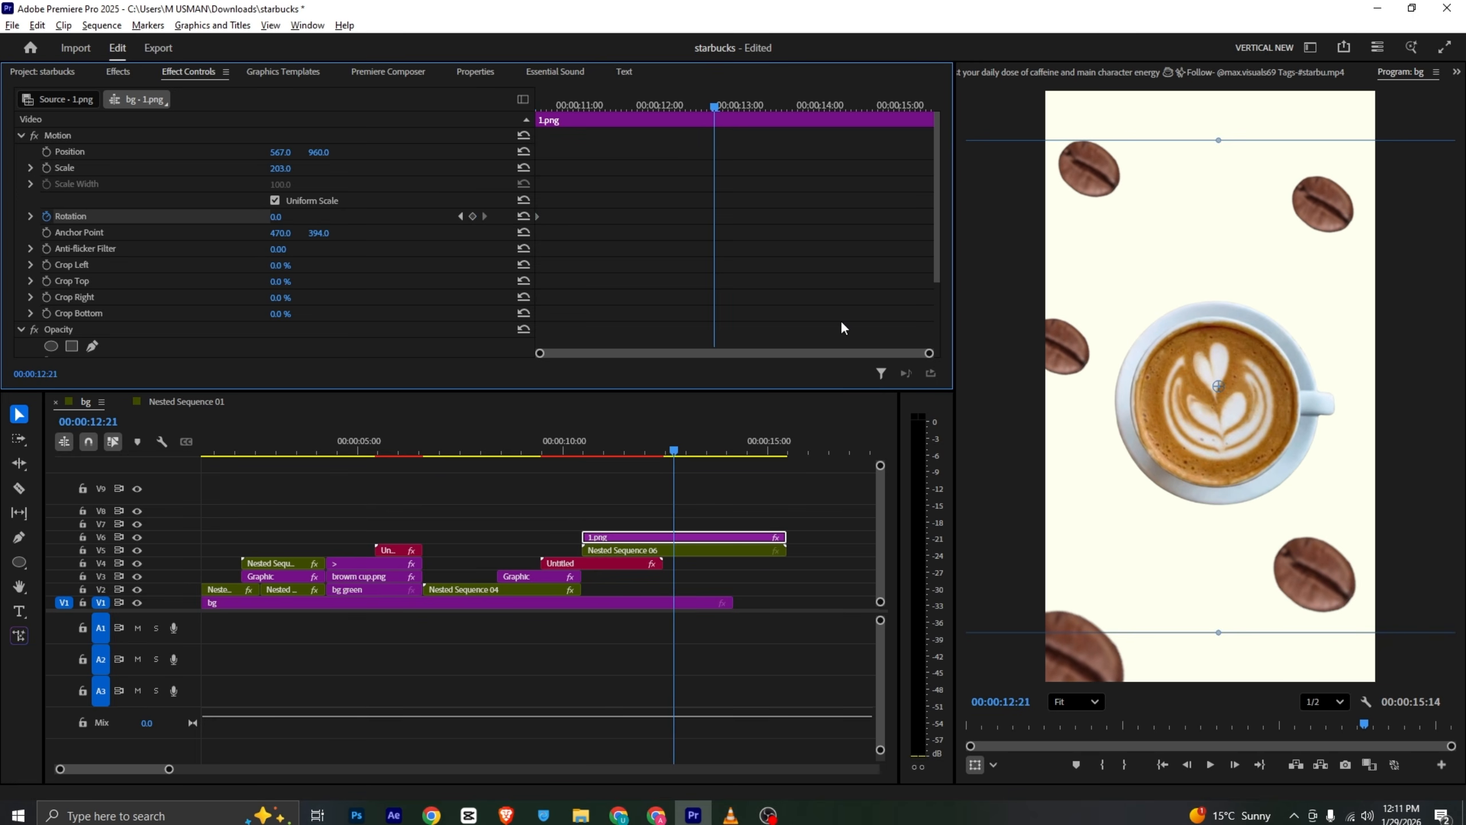
{"action": "left_click", "coordinate": [1221, 392]}
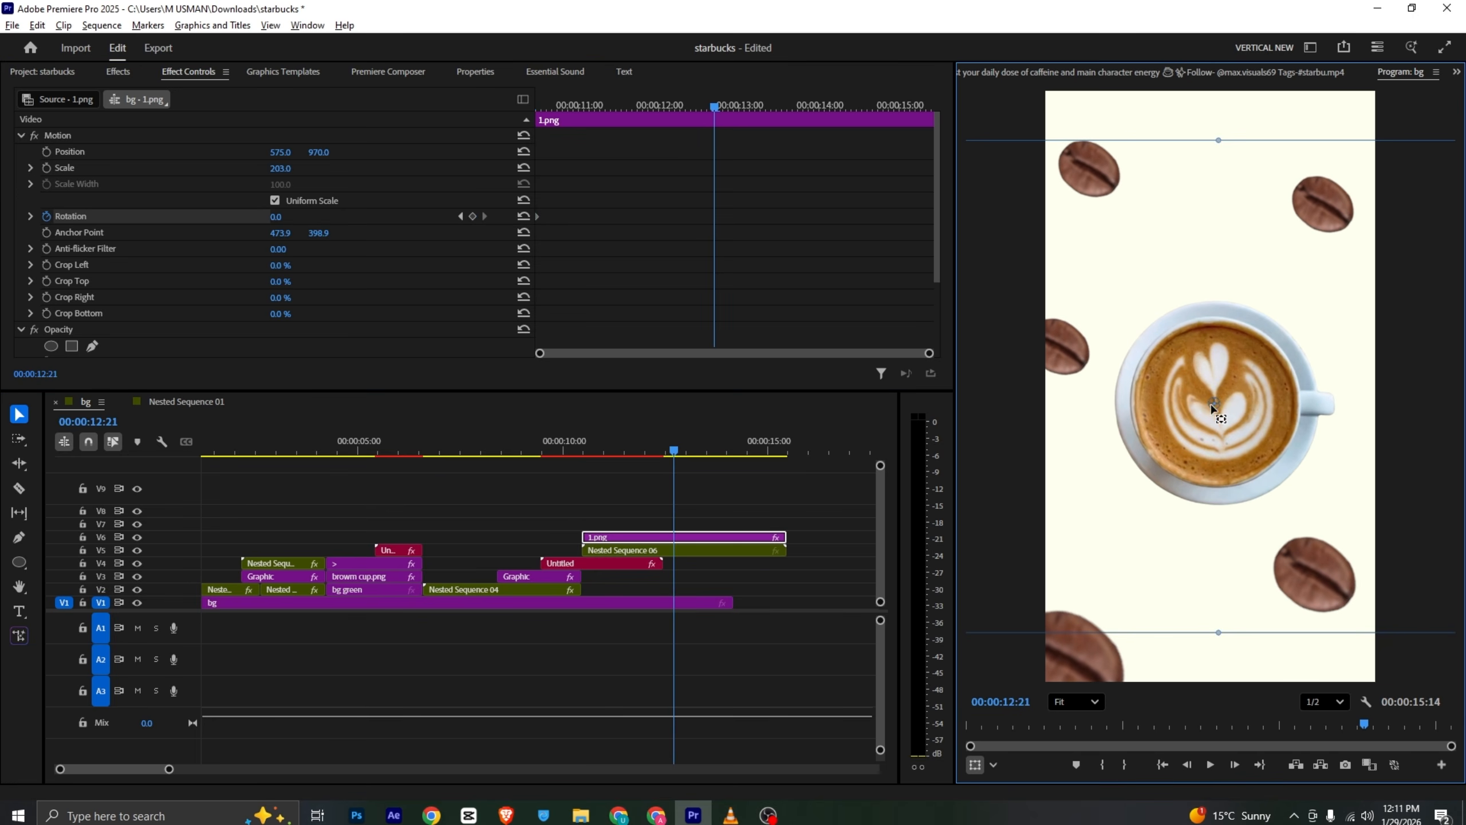
{"action": "mouse_move", "coordinate": [285, 223]}
{"action": "left_mouse_down"}
{"action": "mouse_move", "coordinate": [272, 220]}
{"action": "mouse_move", "coordinate": [287, 218]}
{"action": "left_mouse_up"}
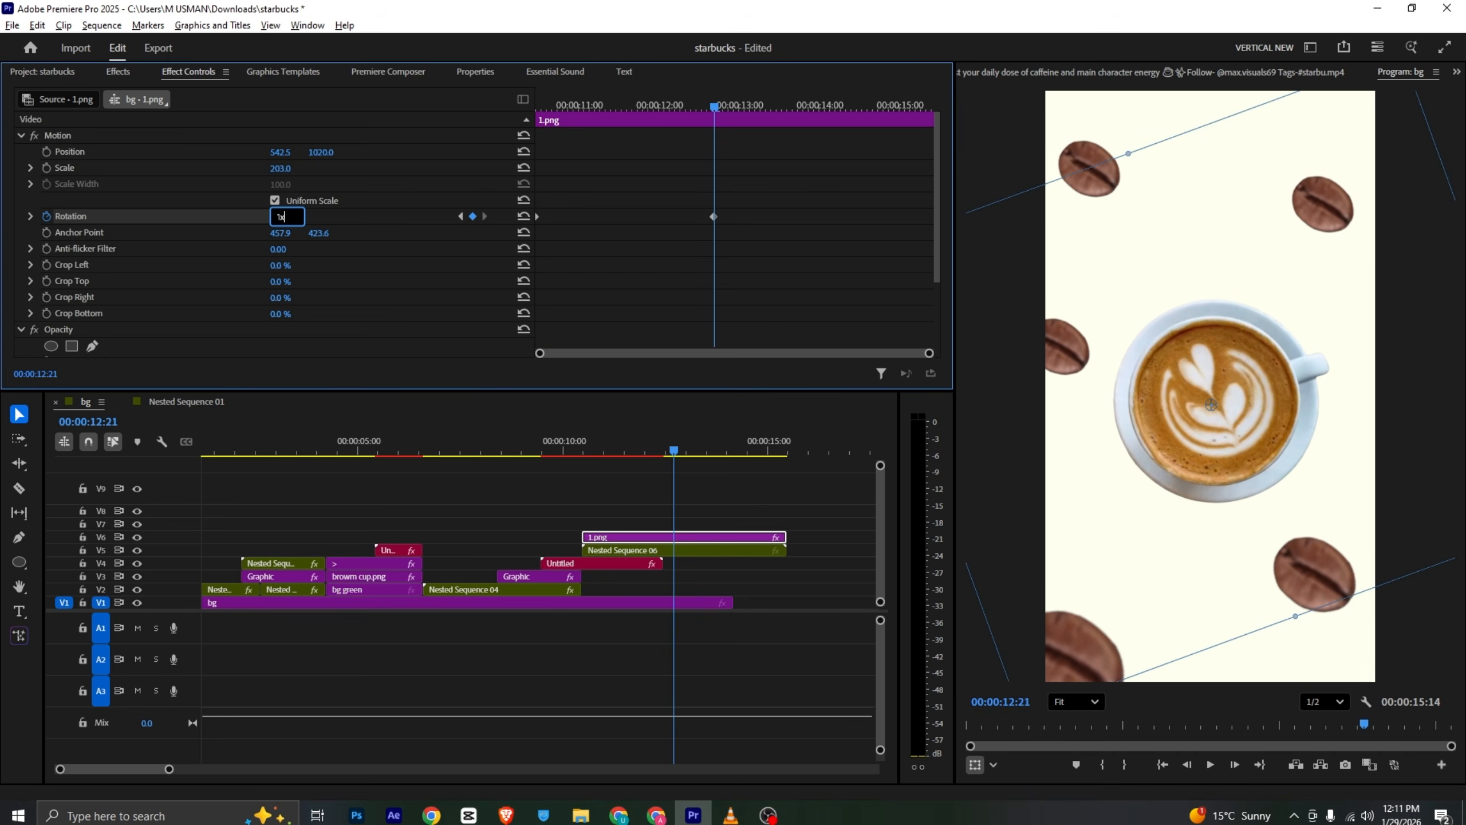
{"action": "key", "text": "Return"}
{"action": "key", "text": "ctrl+s"}
- Play back the spinning cup animation from the clip's start
{"action": "left_click_drag", "start_coordinate": [593, 104], "coordinate": [472, 102]}
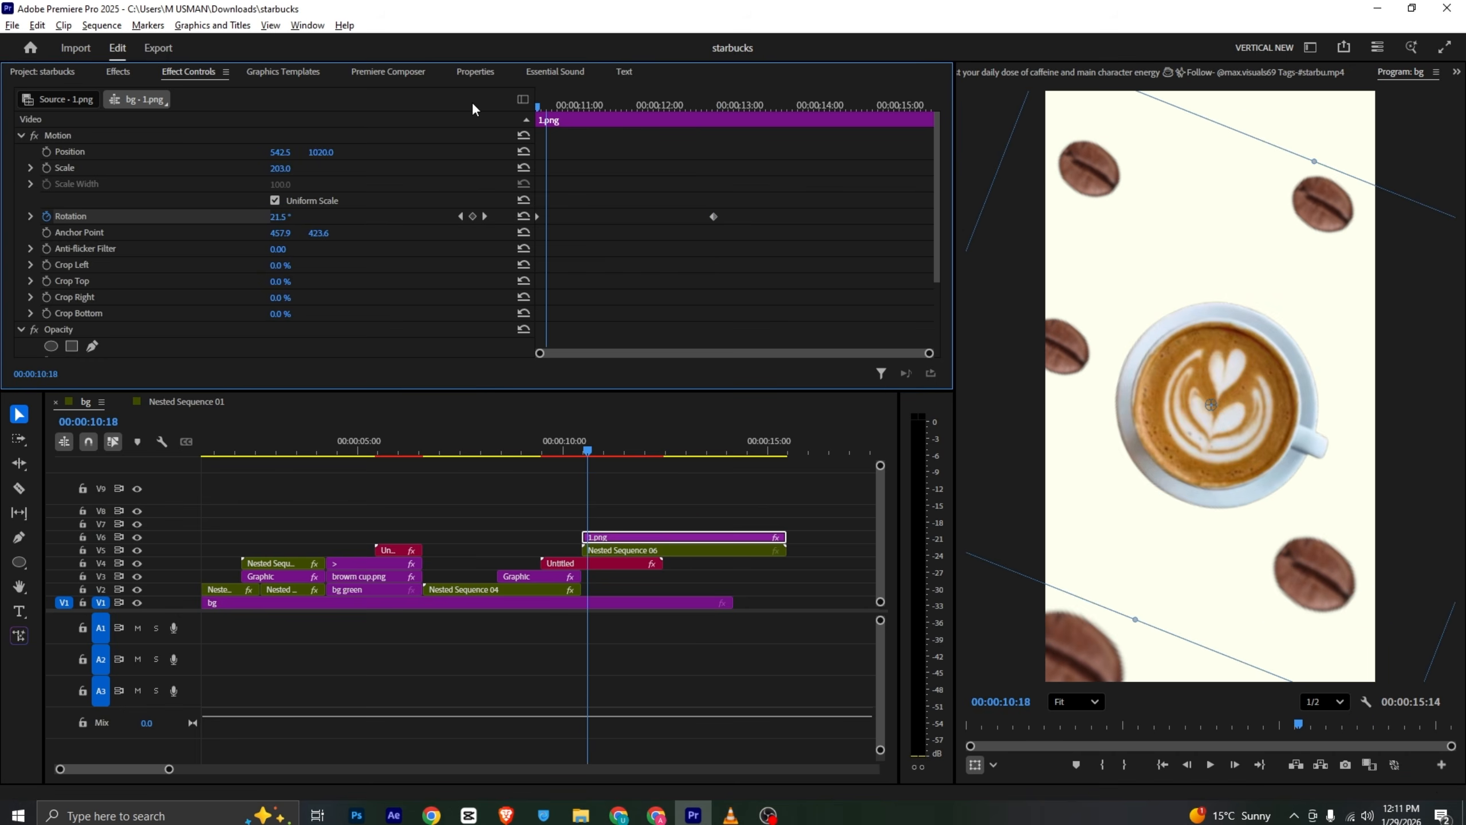
{"action": "key", "text": "space"}
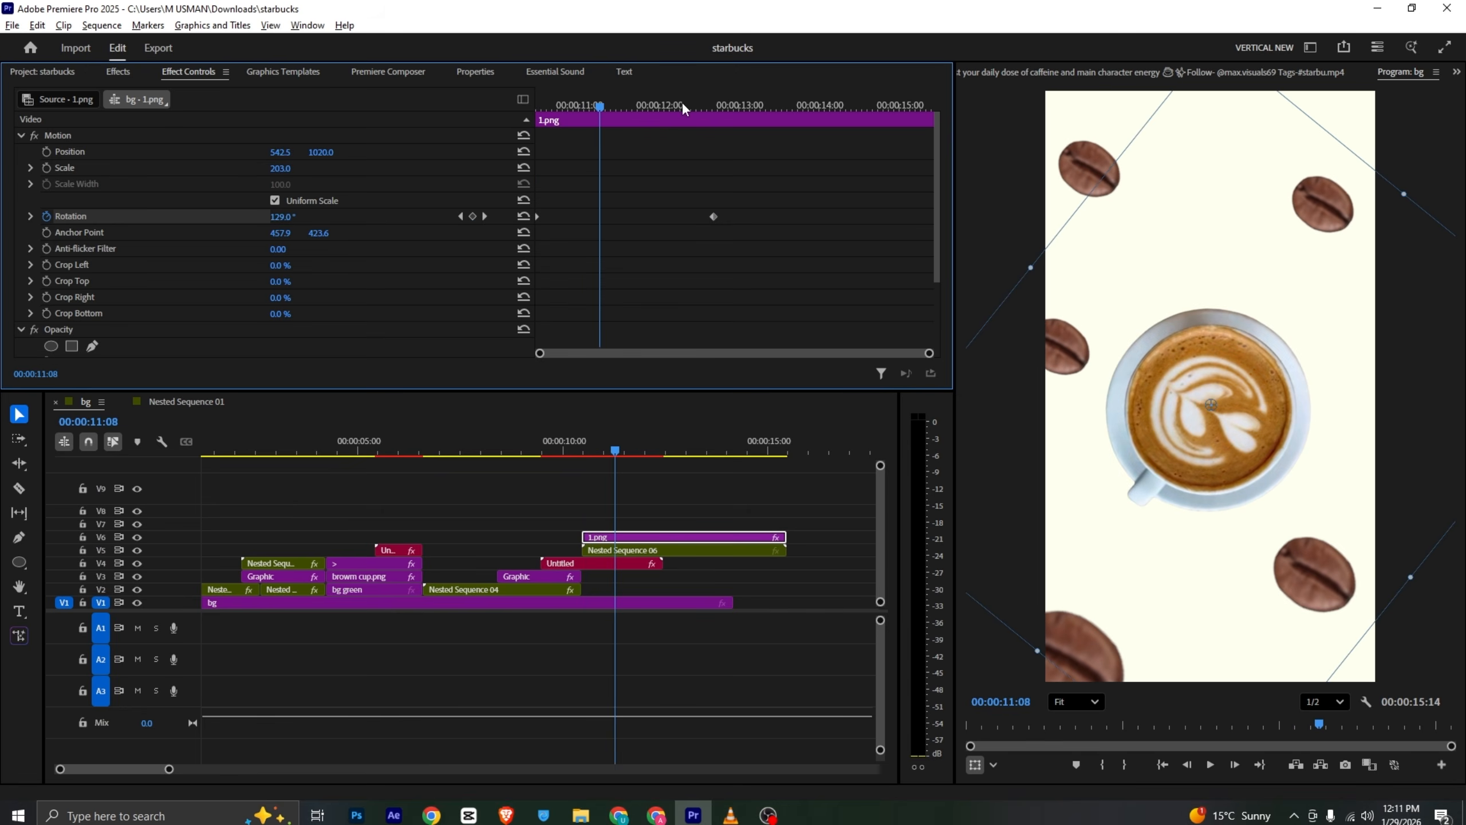
{"action": "left_click_drag", "start_coordinate": [682, 102], "coordinate": [714, 108]}
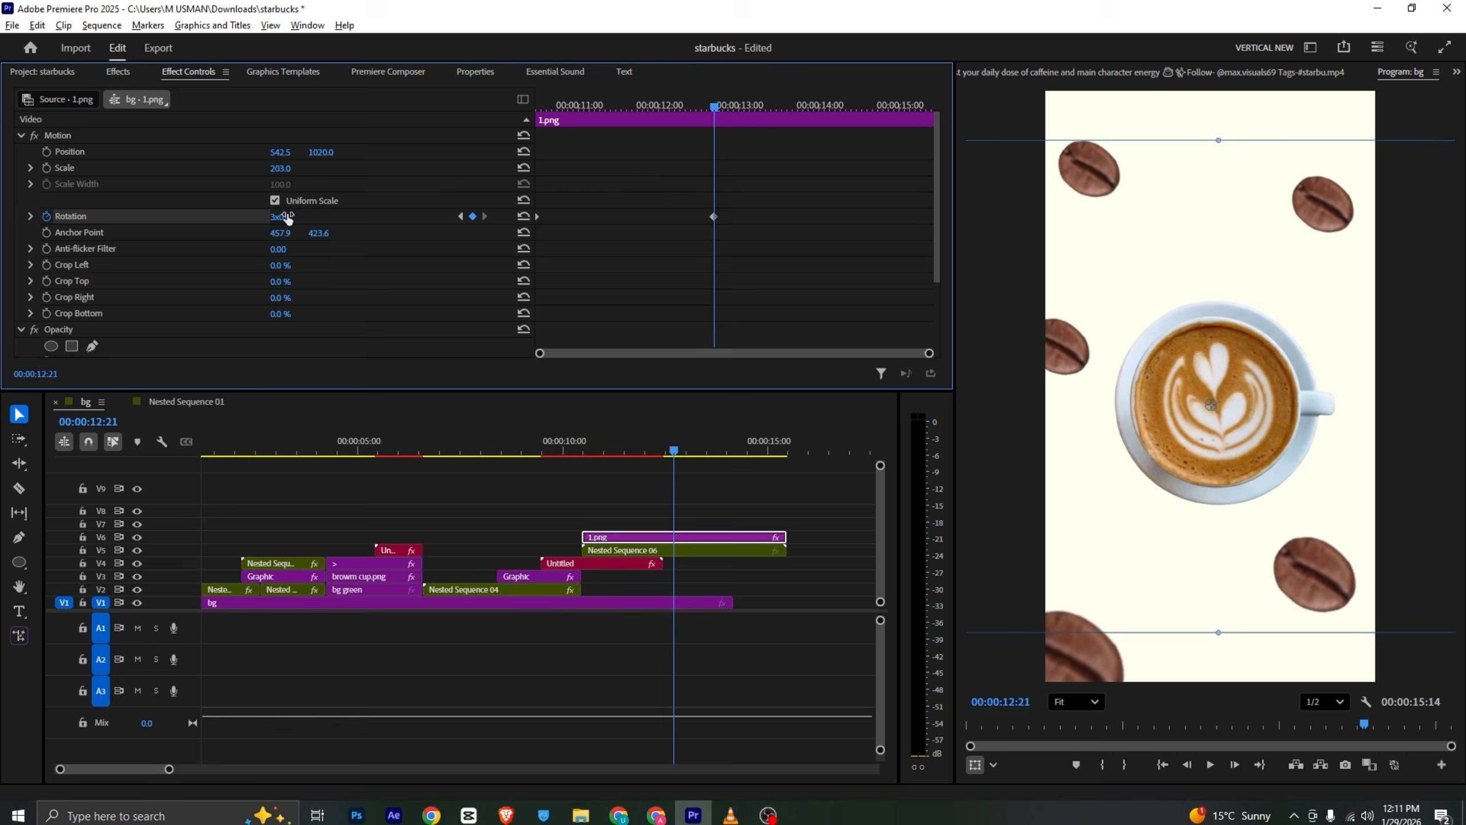
{"action": "left_click_drag", "start_coordinate": [673, 107], "coordinate": [460, 110]}
{"action": "key", "text": "space"}
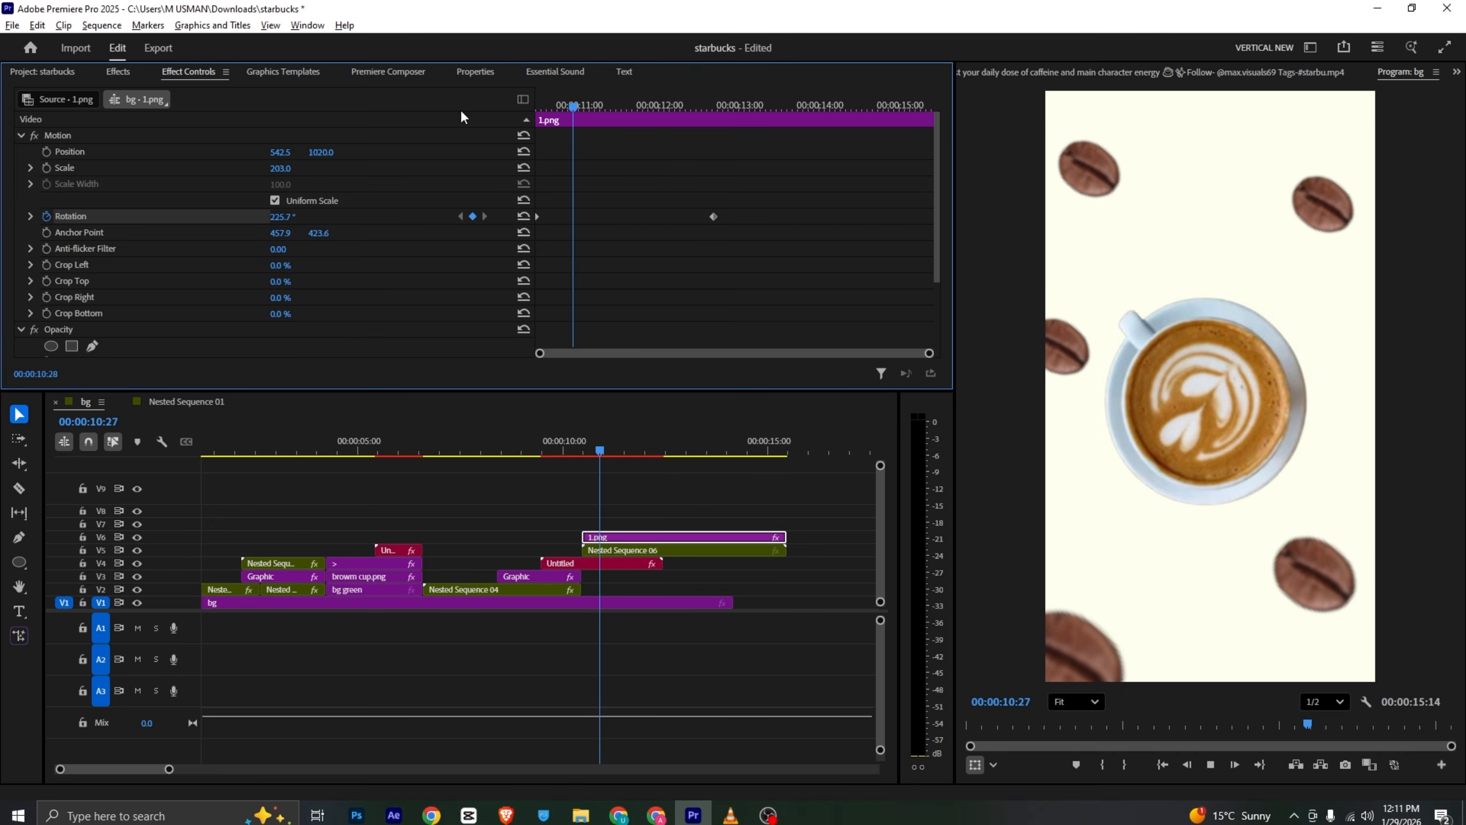
{"action": "key", "text": "space"}
{"action": "left_click_drag", "start_coordinate": [613, 107], "coordinate": [542, 129]}
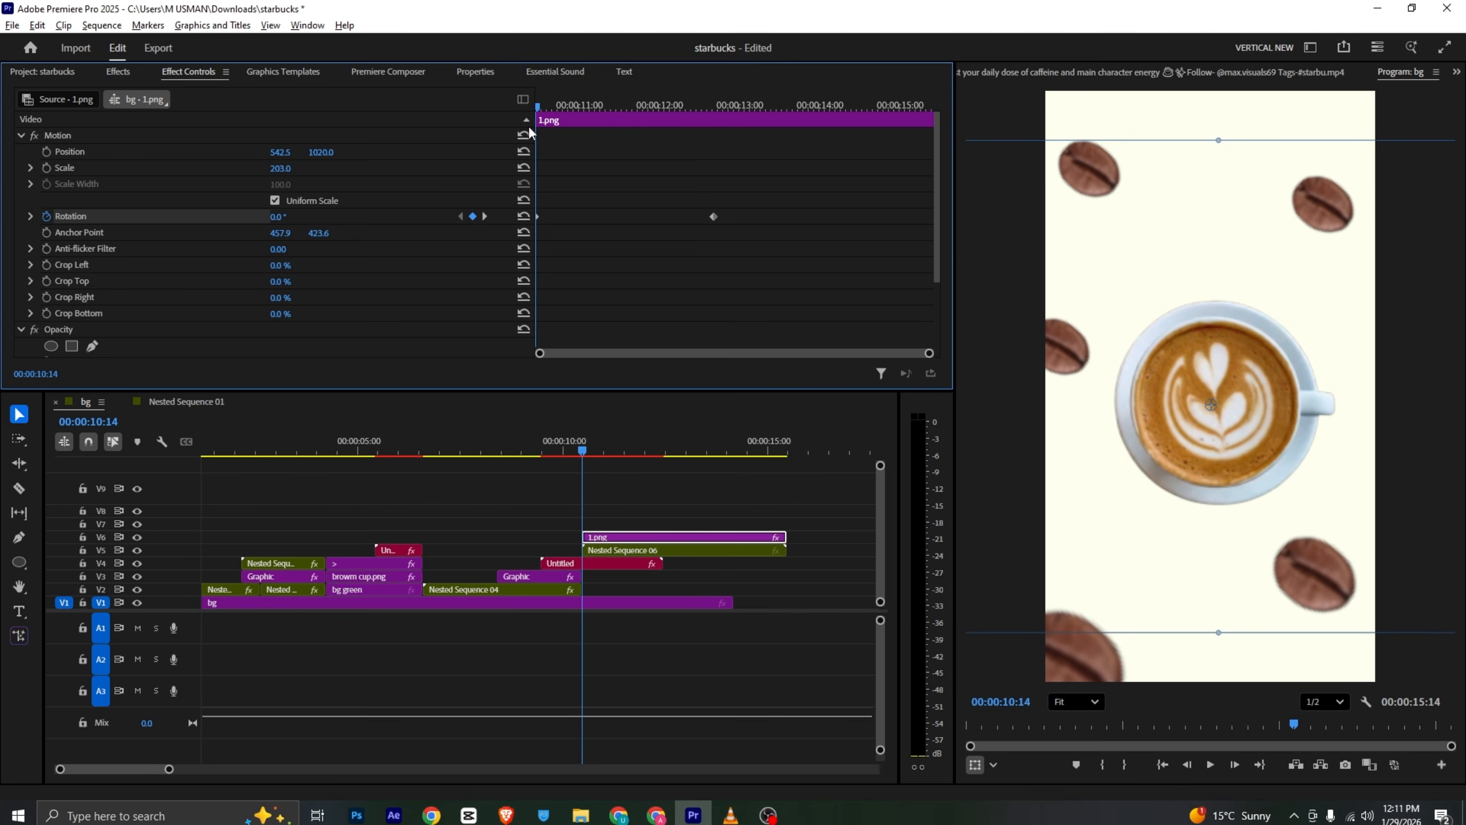
- Browse the Premiere Composer transitions pack
{"action": "left_click", "coordinate": [388, 71]}
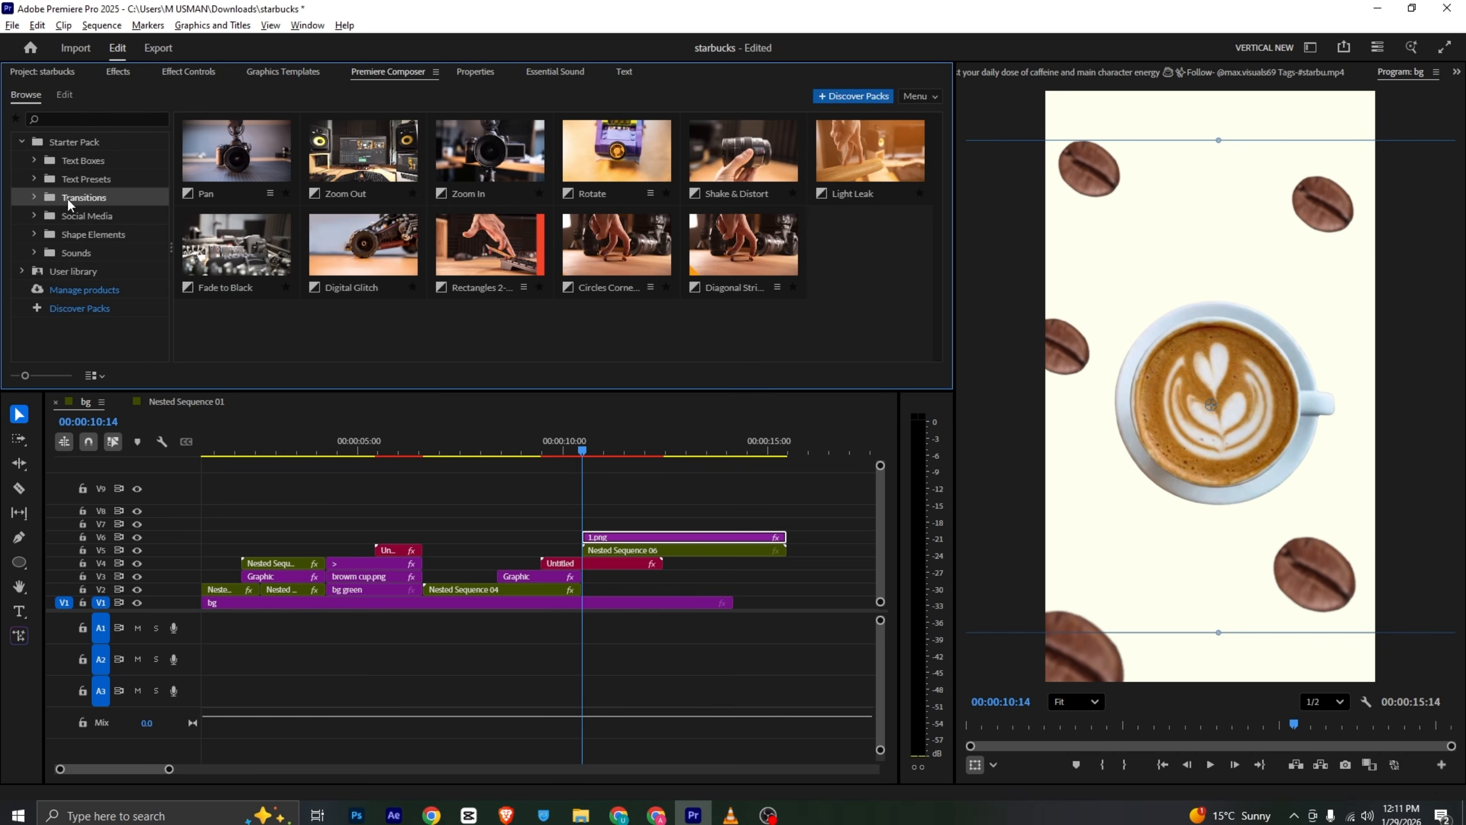
{"action": "left_click", "coordinate": [84, 215]}
{"action": "left_click", "coordinate": [90, 198]}
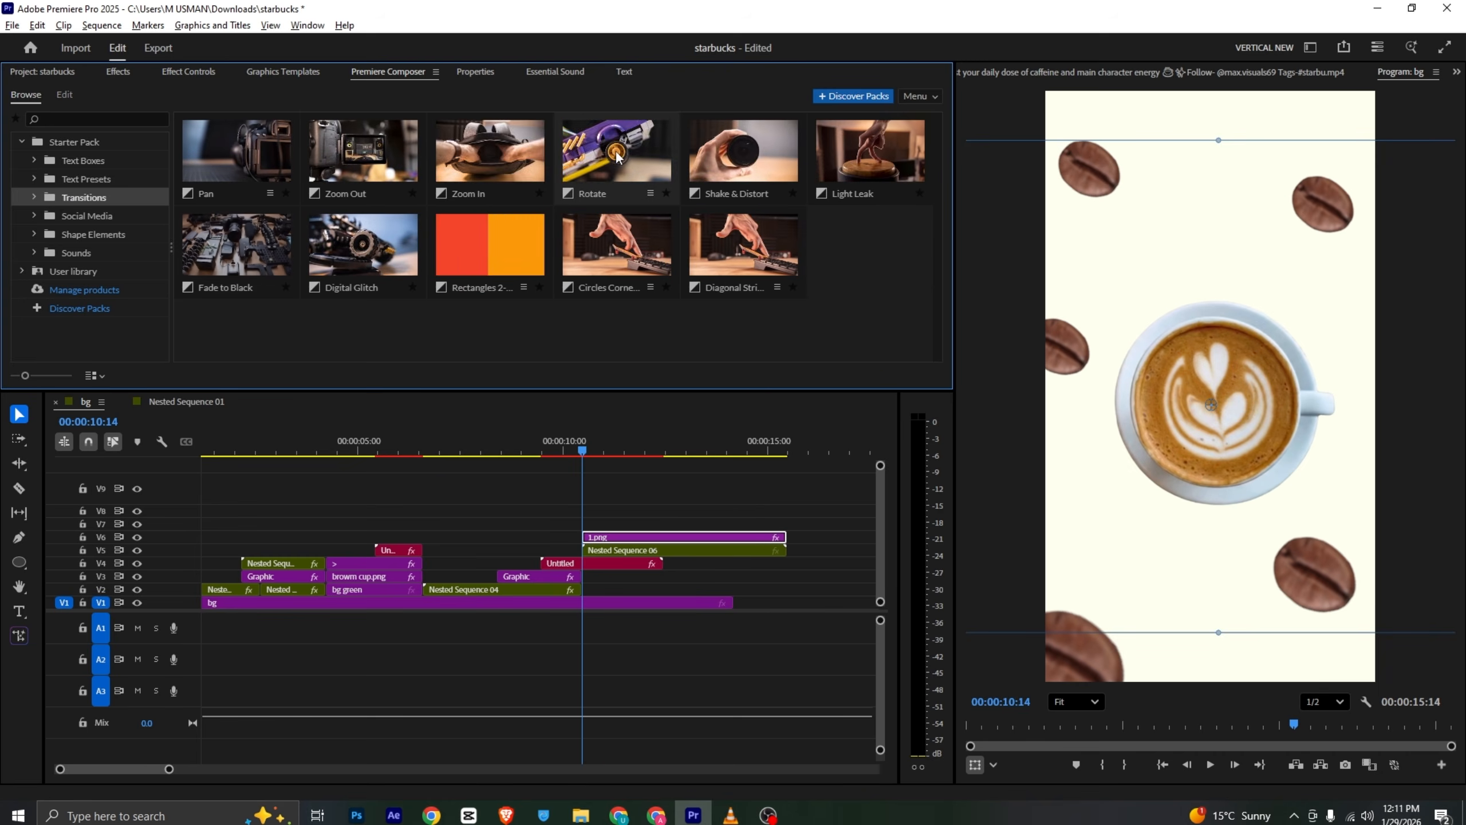
- Drop the Circles Corner transition from the Premiere Composer pack onto the timeline above the cup clips at 00:00:10:14
{"action": "left_click_drag", "start_coordinate": [609, 234], "coordinate": [586, 631]}
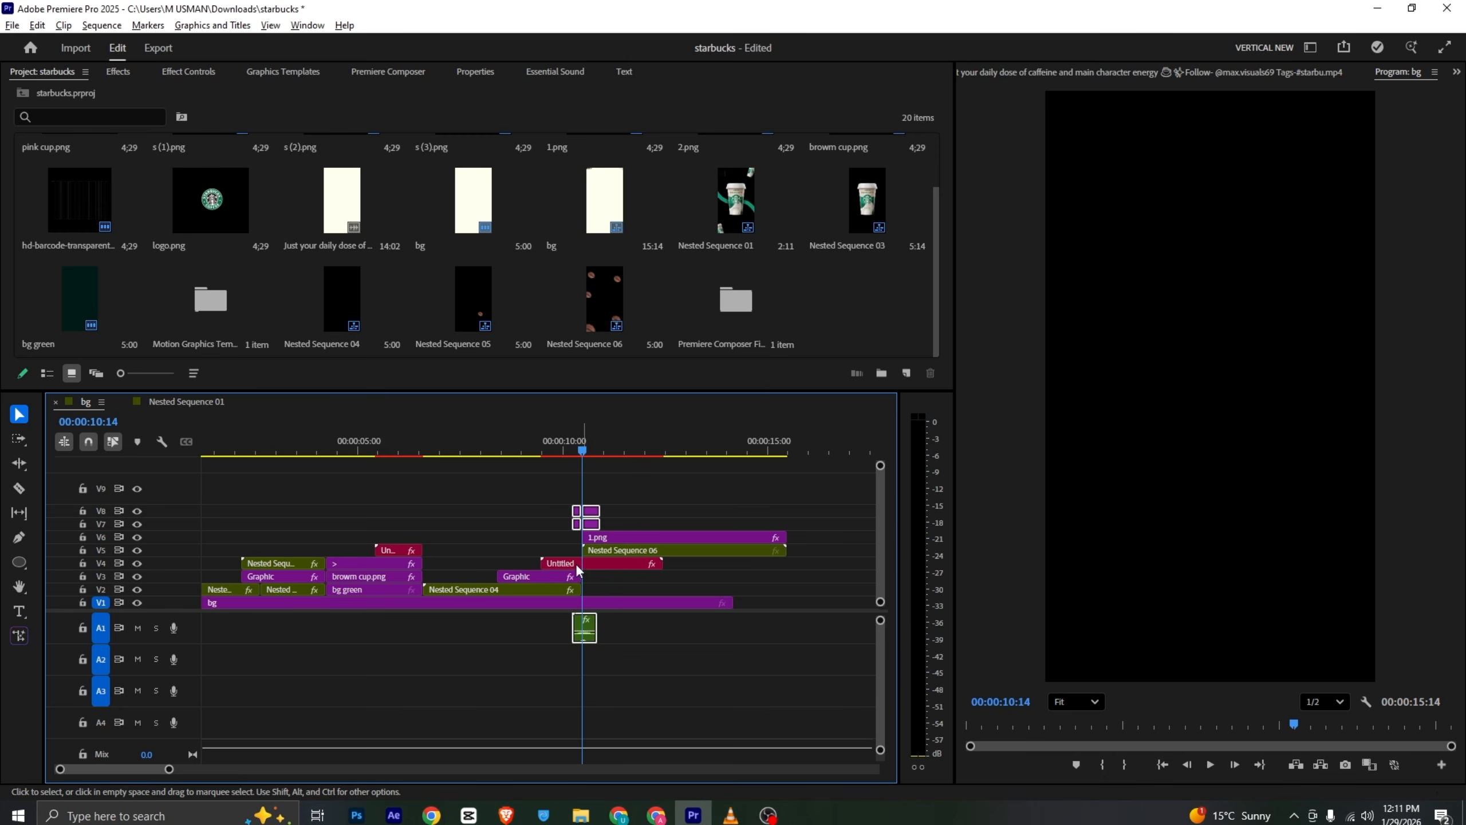
{"action": "left_click", "coordinate": [554, 448]}
{"action": "left_click", "coordinate": [606, 492]}
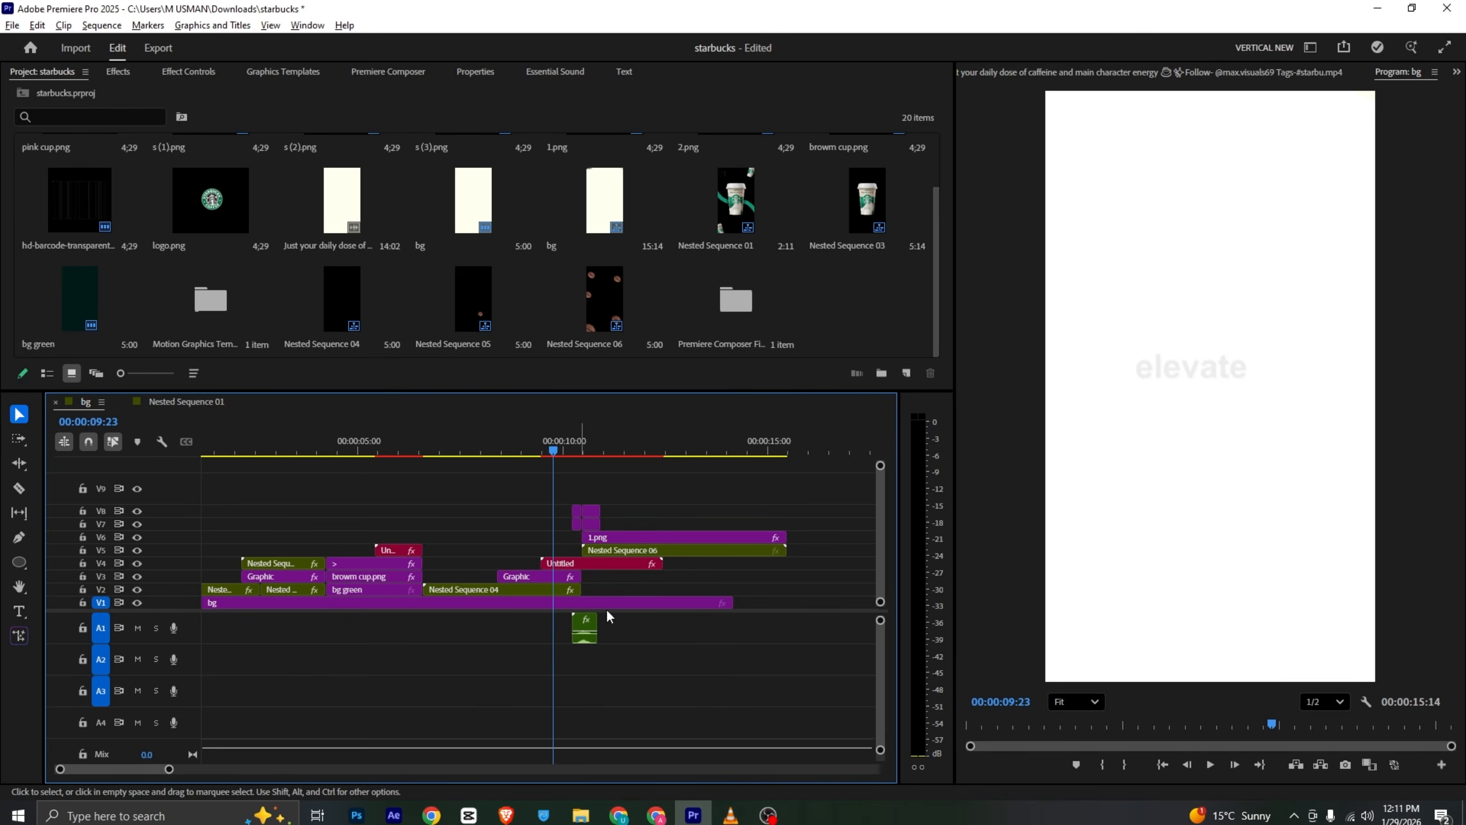
- Play back the transition from 00:00:09:23
{"action": "left_click", "coordinate": [353, 73]}
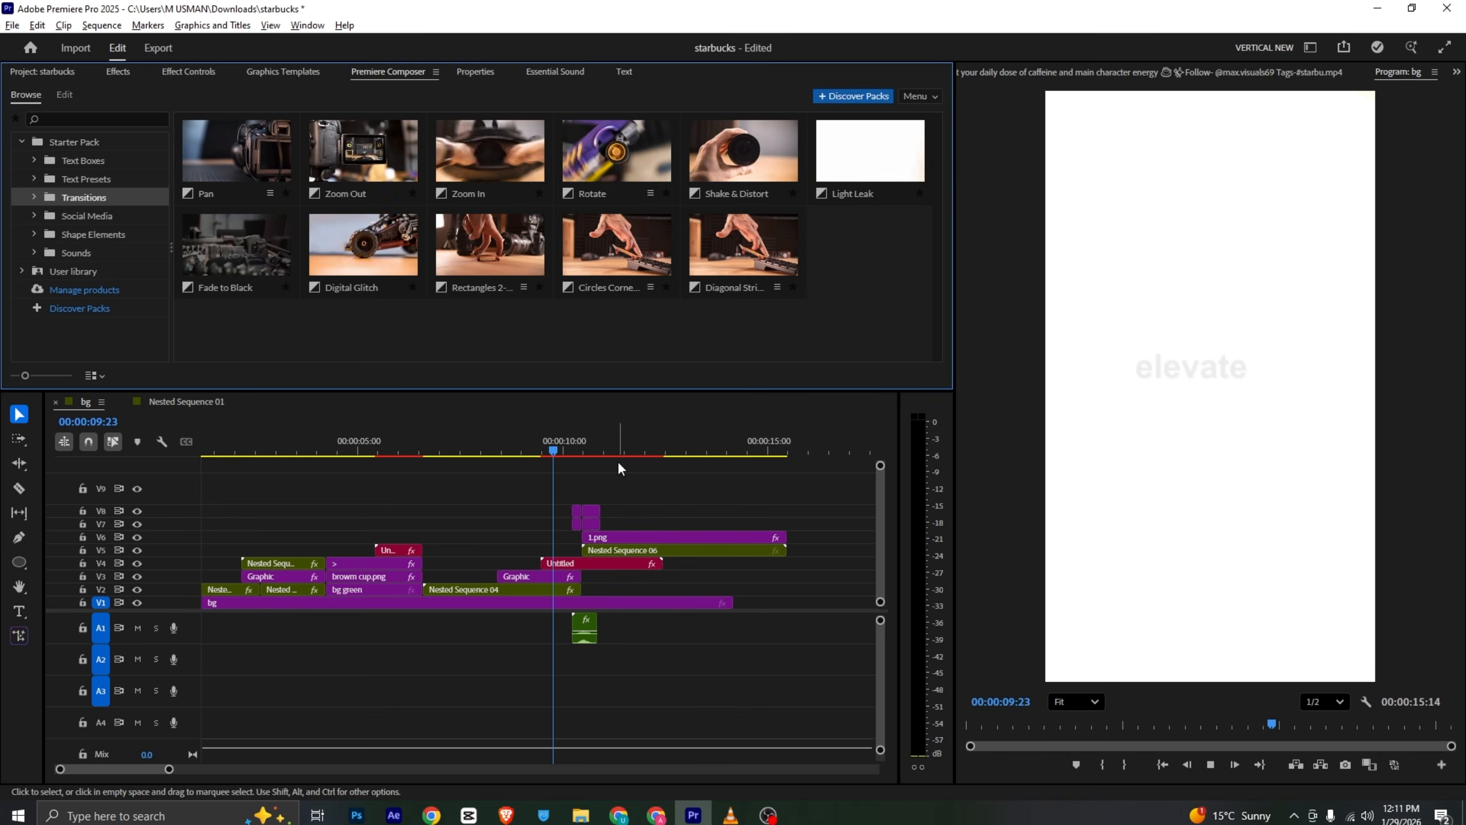
{"action": "key", "text": "space"}
{"action": "key", "text": "space"}
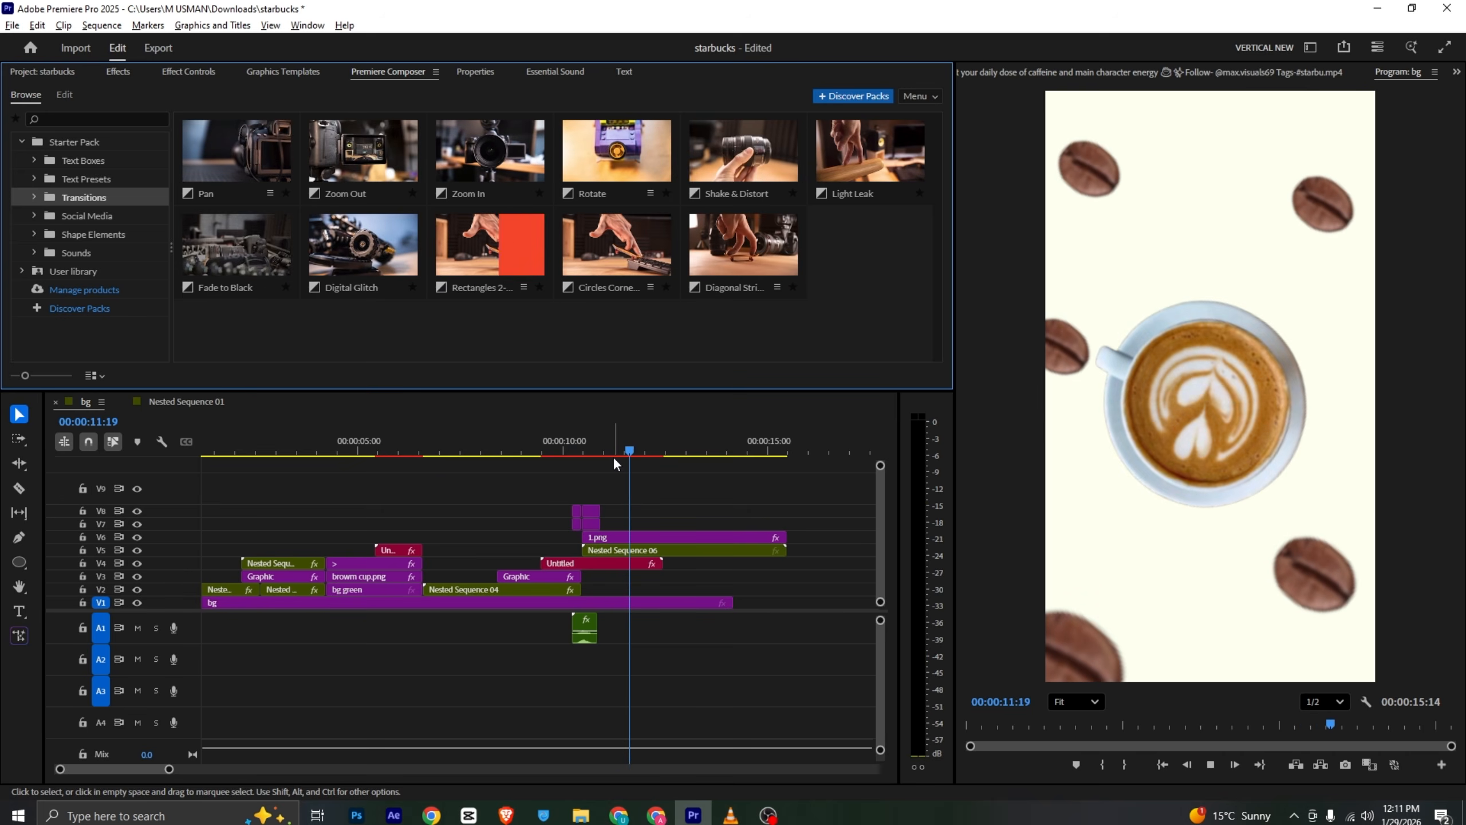
- Nest the cup clip together with Nested Sequence 06 into a new nested sequence
{"action": "left_click", "coordinate": [642, 538]}
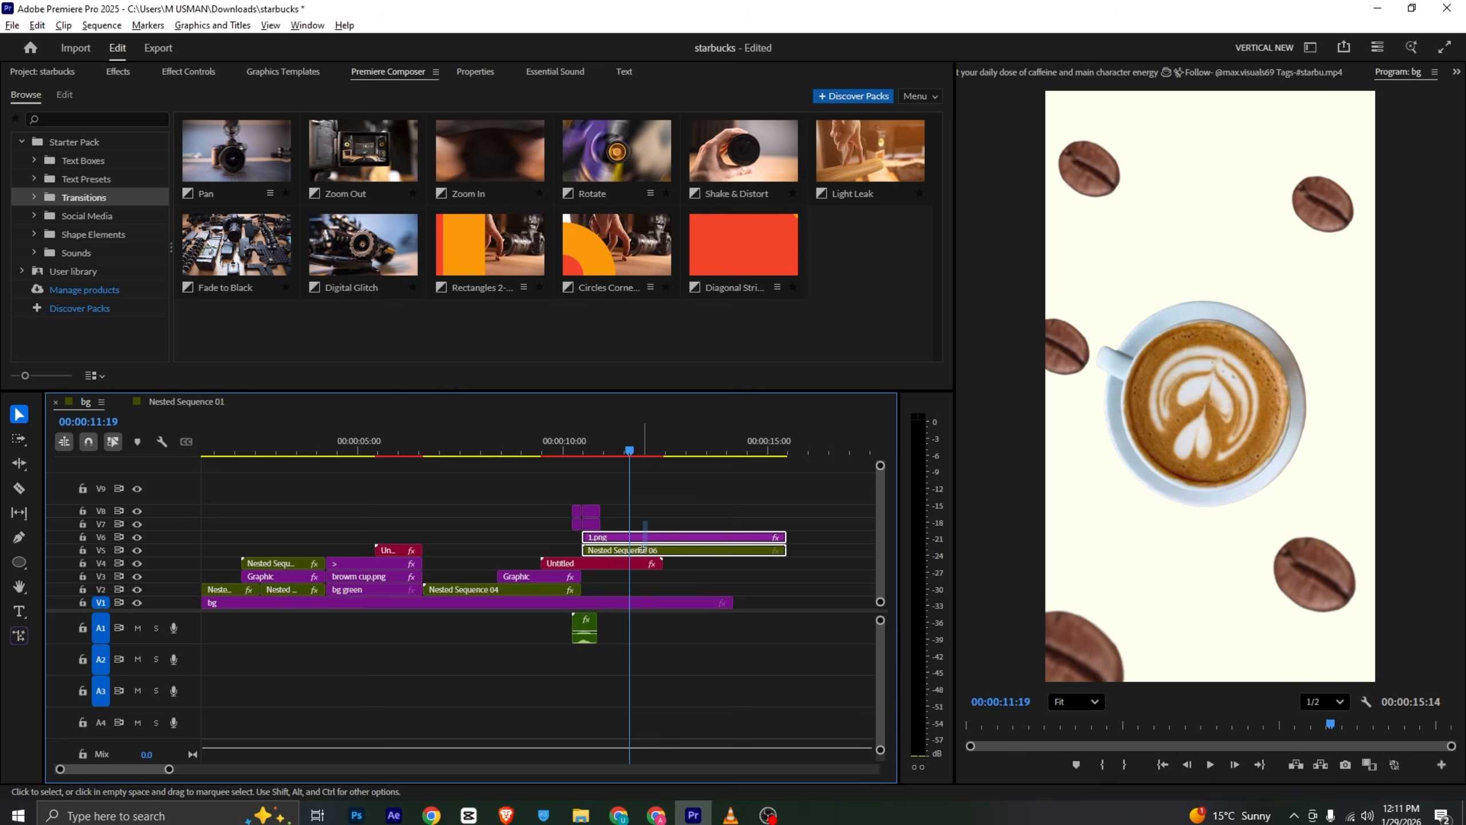
{"action": "right_click", "coordinate": [645, 549]}
{"action": "left_click", "coordinate": [754, 449]}
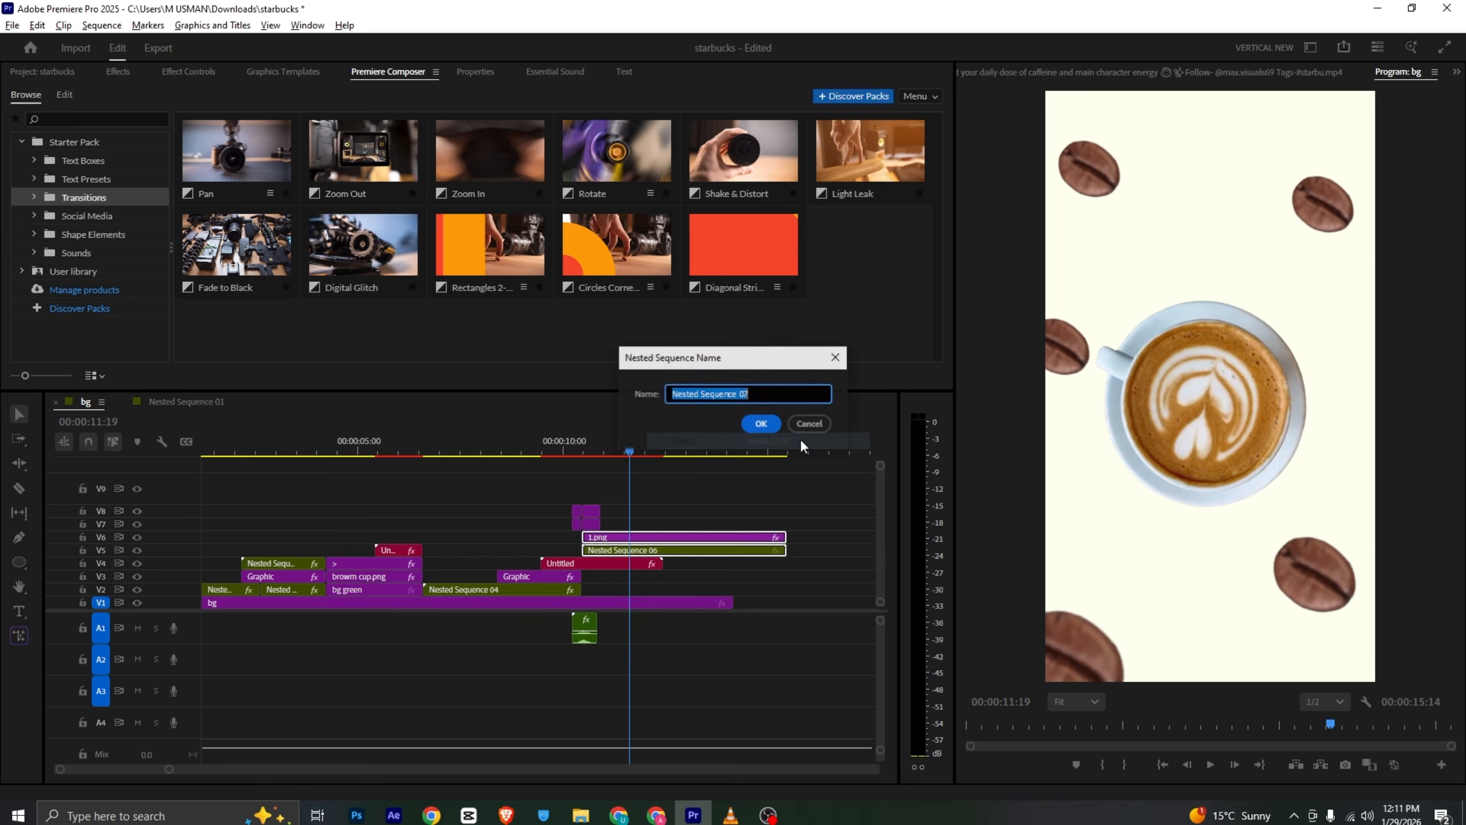
{"action": "left_click", "coordinate": [757, 427]}
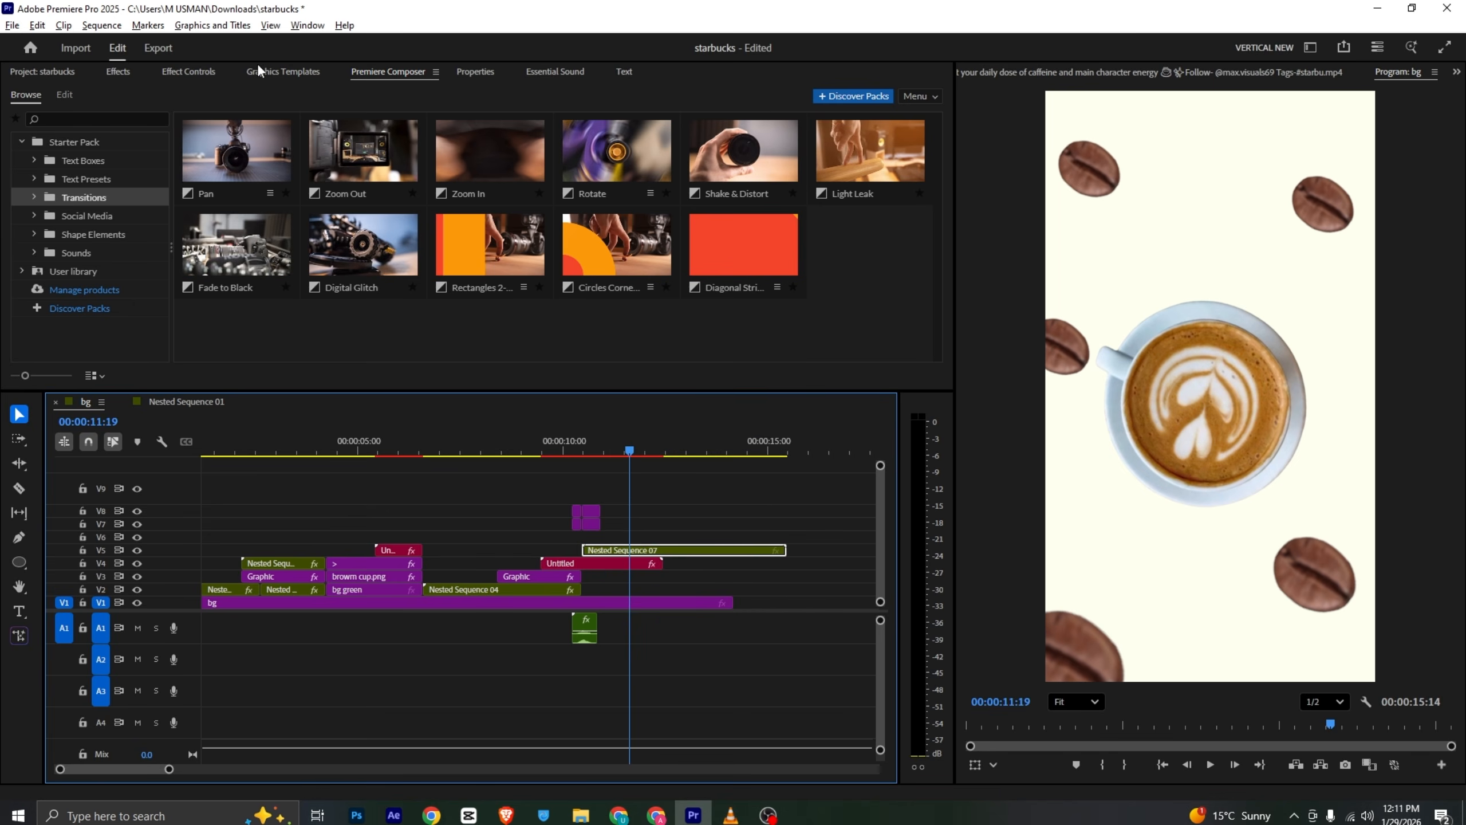
- Keyframe the nested cup's Scale from 221 at 00:00:10:14 to 100 at 00:00:11:19, then save the project
{"action": "left_click", "coordinate": [200, 74]}
{"action": "left_click", "coordinate": [47, 167]}
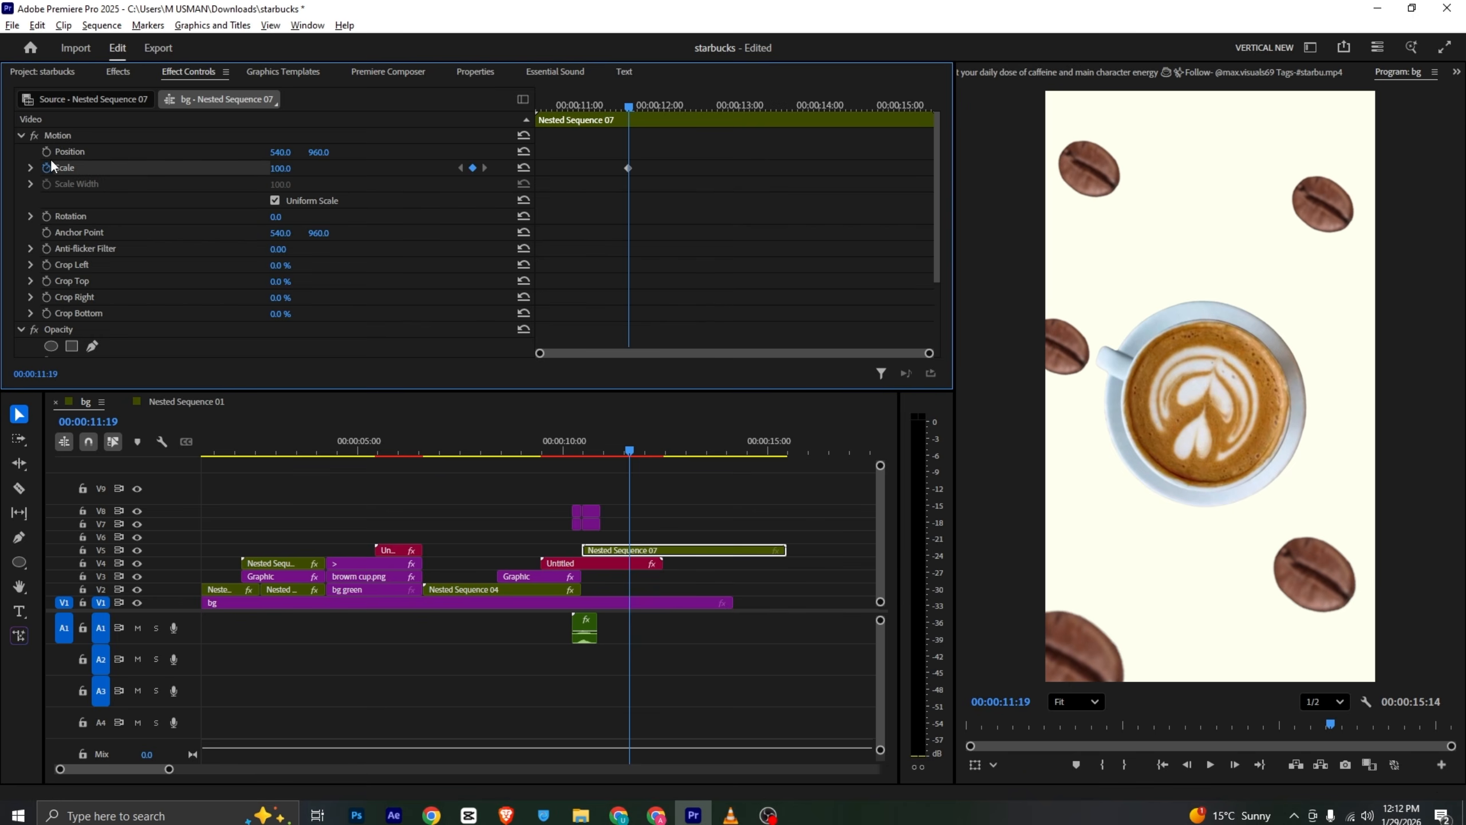
{"action": "left_click_drag", "start_coordinate": [606, 106], "coordinate": [255, 191]}
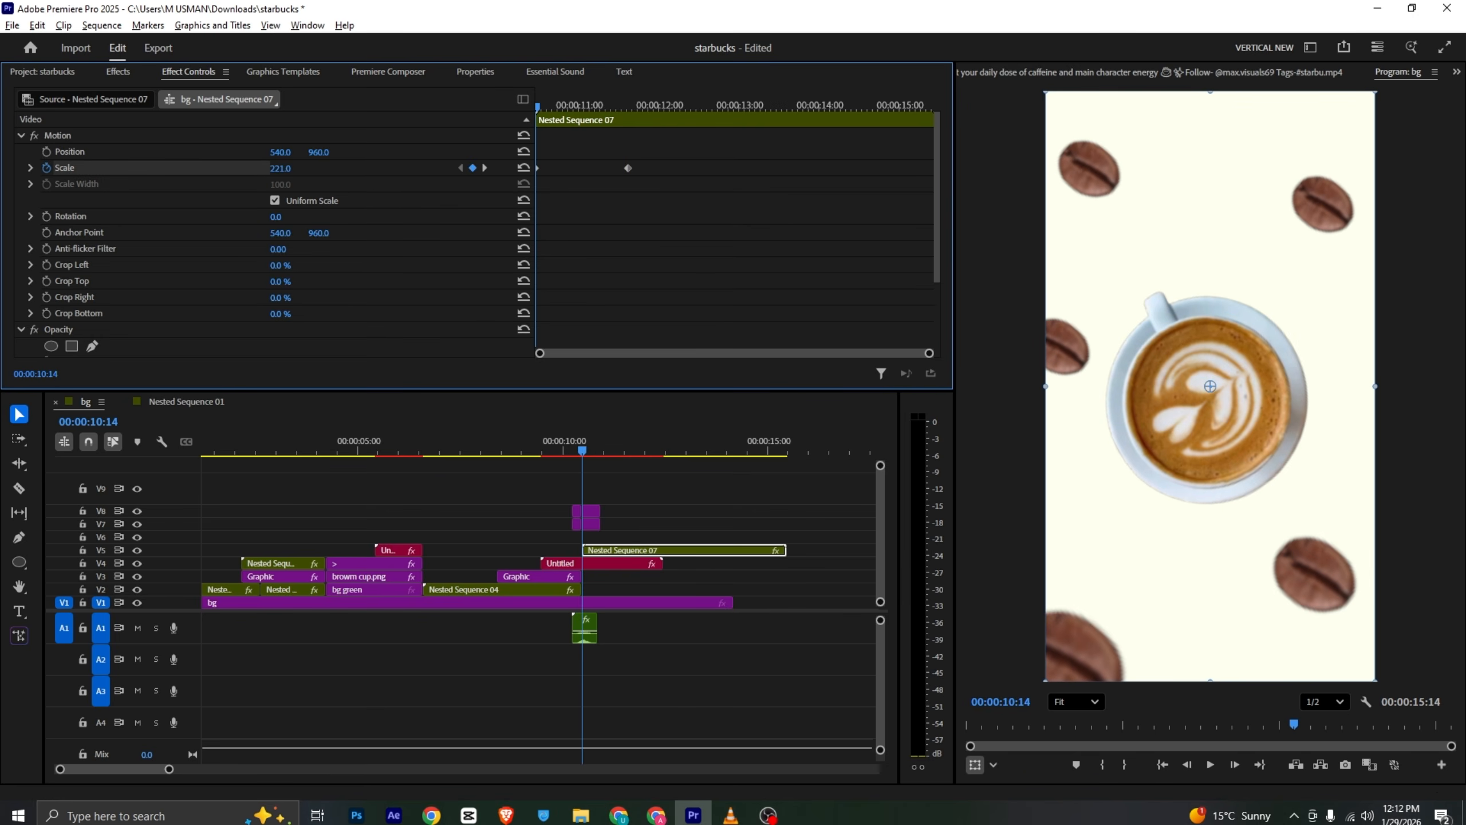
{"action": "key", "text": "ctrl+s"}
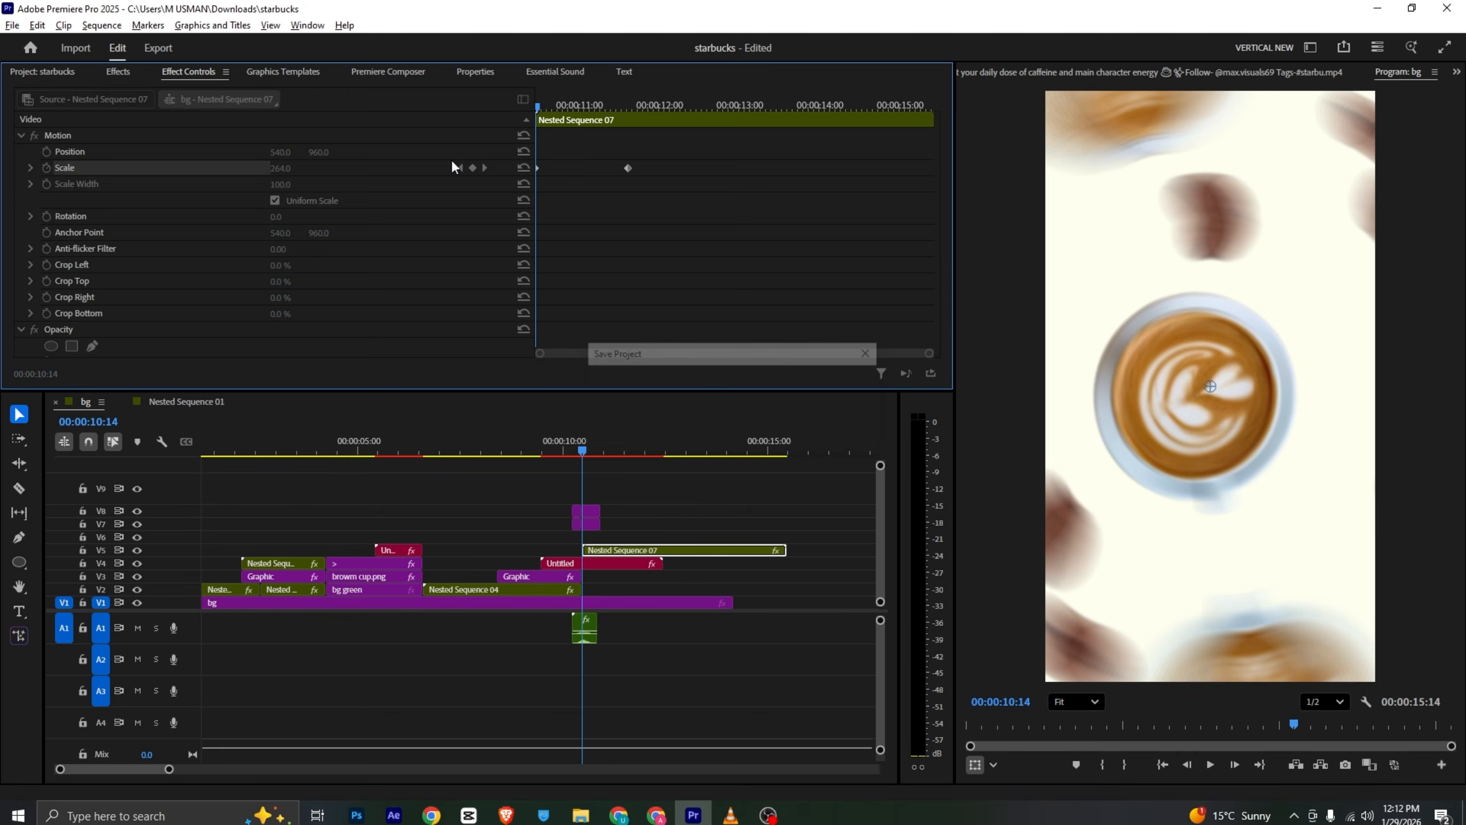
- Delete the Circles Corner transition clip from the timeline
{"action": "left_click_drag", "start_coordinate": [616, 108], "coordinate": [524, 109]}
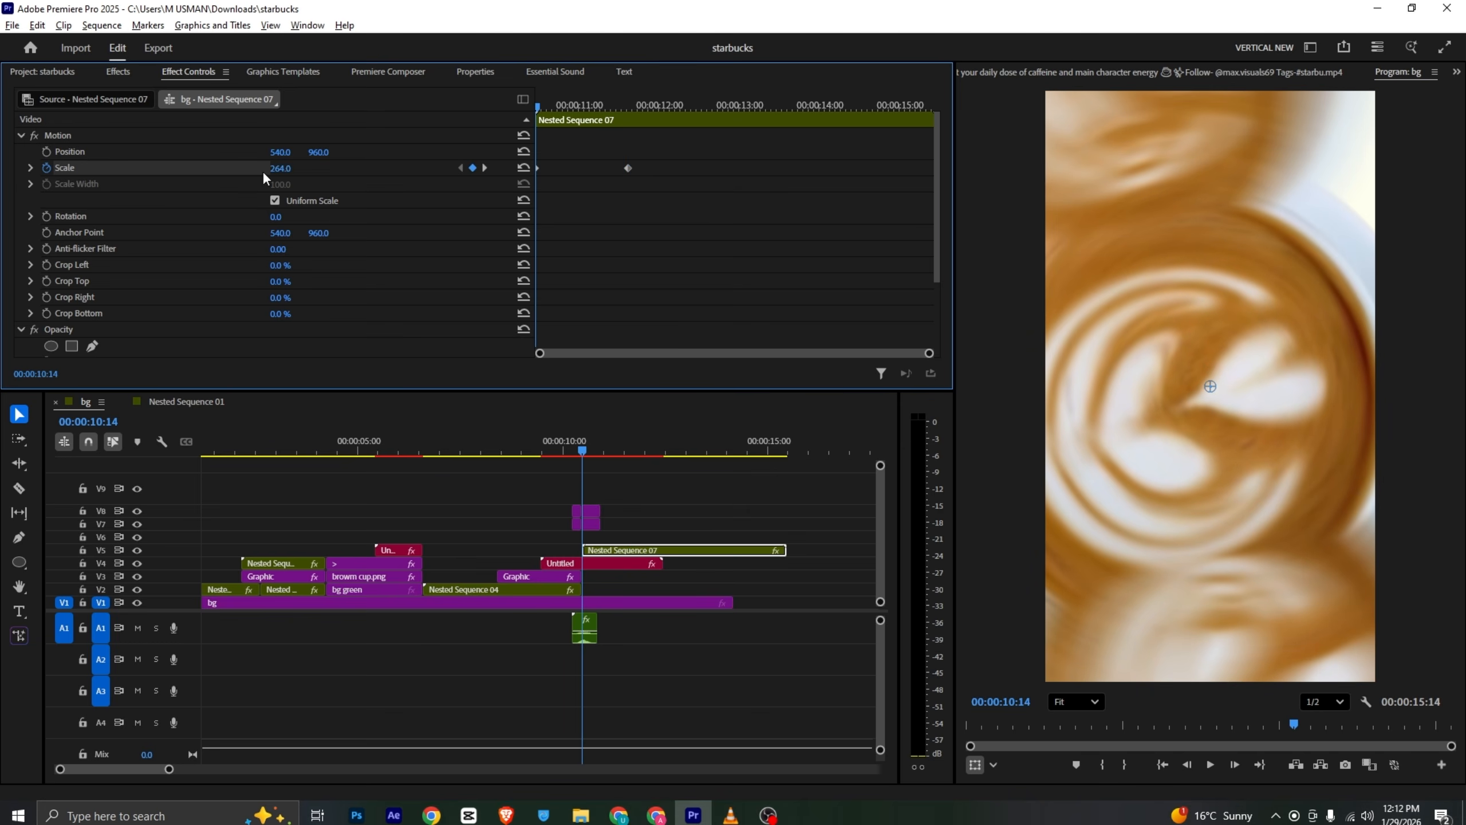
{"action": "left_click", "coordinate": [589, 527]}
{"action": "key", "text": "Delete"}
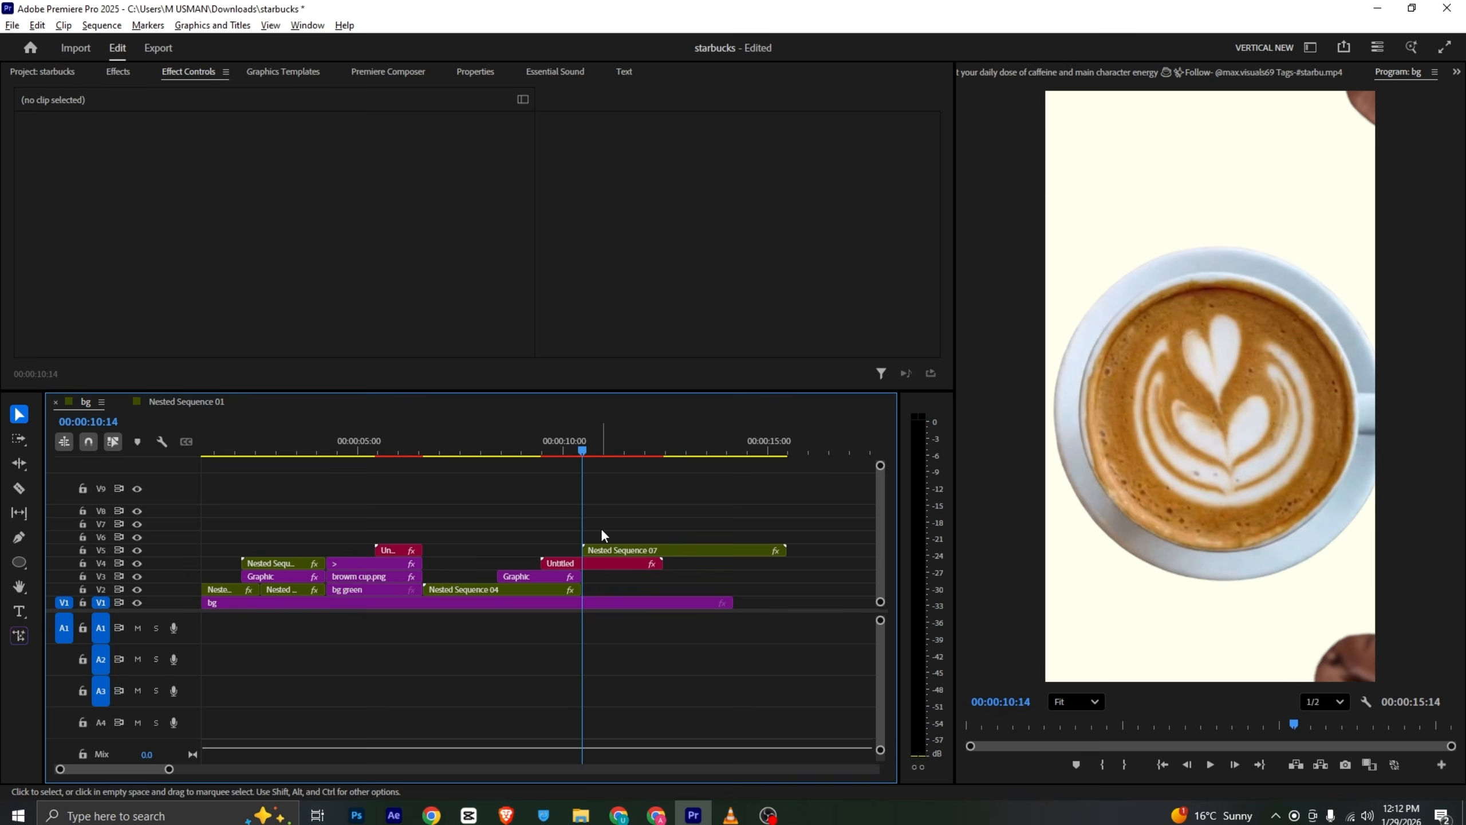
- Lower the nested cup's starting Scale to about 118 and play back the zoom
{"action": "left_click", "coordinate": [619, 549]}
{"action": "left_click_drag", "start_coordinate": [282, 172], "coordinate": [255, 172]}
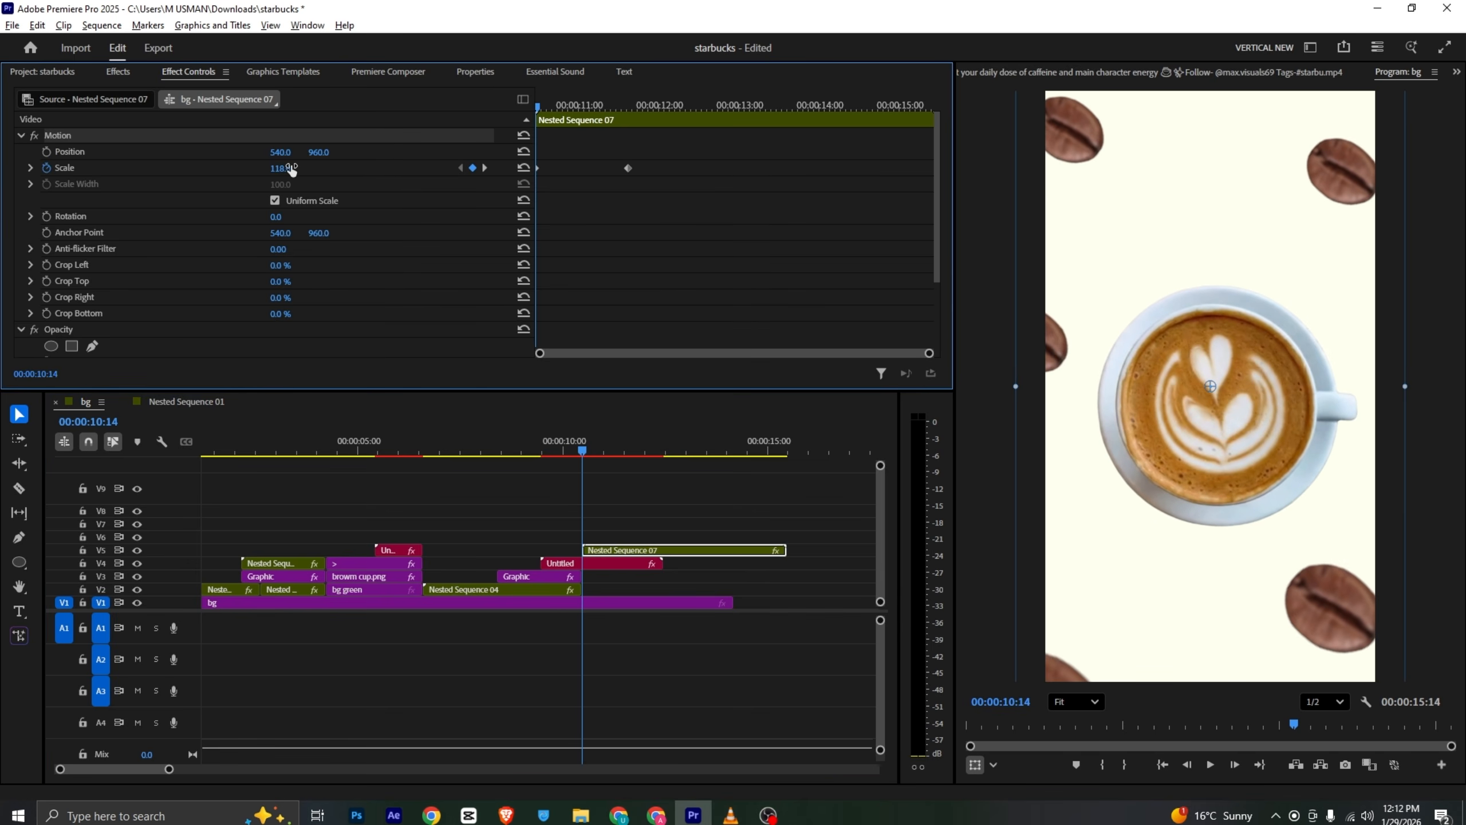
{"action": "key", "text": "space"}
- Apply easing to the end Scale keyframe and play back the zoom again
{"action": "key", "text": "space"}
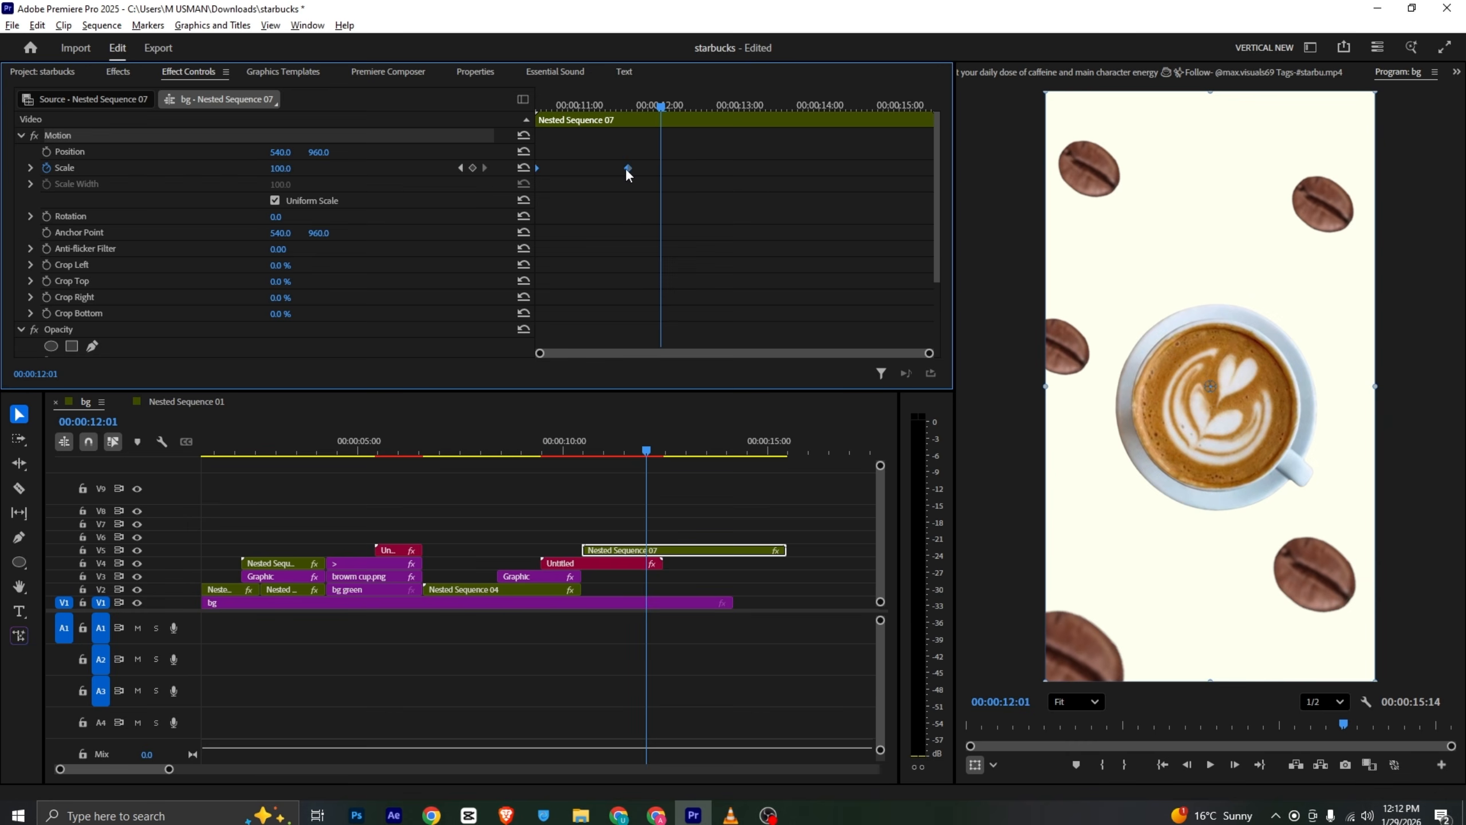
{"action": "right_click", "coordinate": [628, 168]}
{"action": "left_click", "coordinate": [692, 364]}
{"action": "left_click_drag", "start_coordinate": [569, 109], "coordinate": [455, 113]}
{"action": "key", "text": "space"}
{"action": "key", "text": "space"}
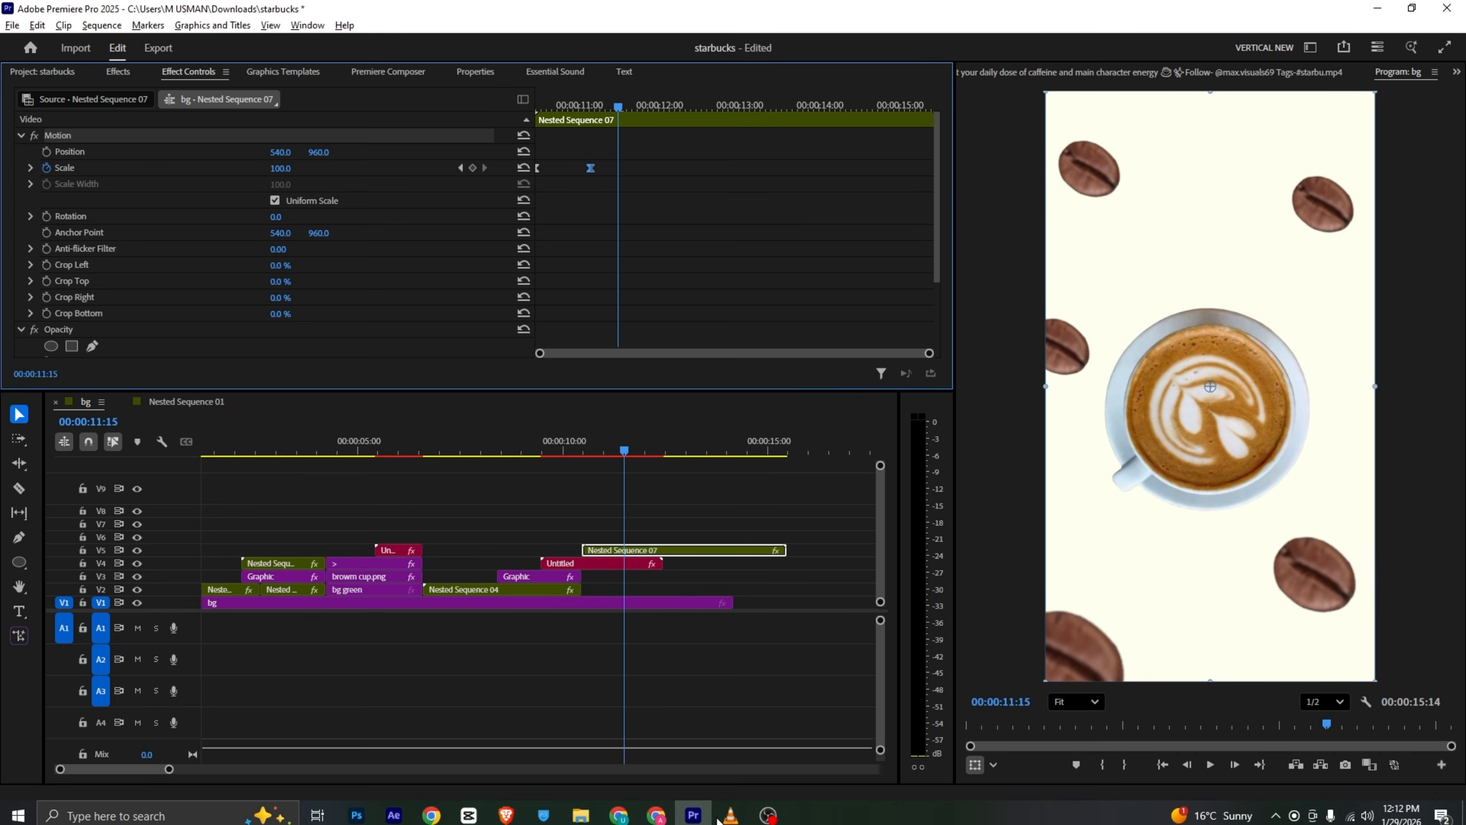
- Switch to VLC and play the reference video up to the Starbucks logo shot
{"action": "left_click", "coordinate": [731, 815]}
{"action": "scroll", "coordinate": [736, 455], "scroll_direction": "down", "scroll_amount": 1}
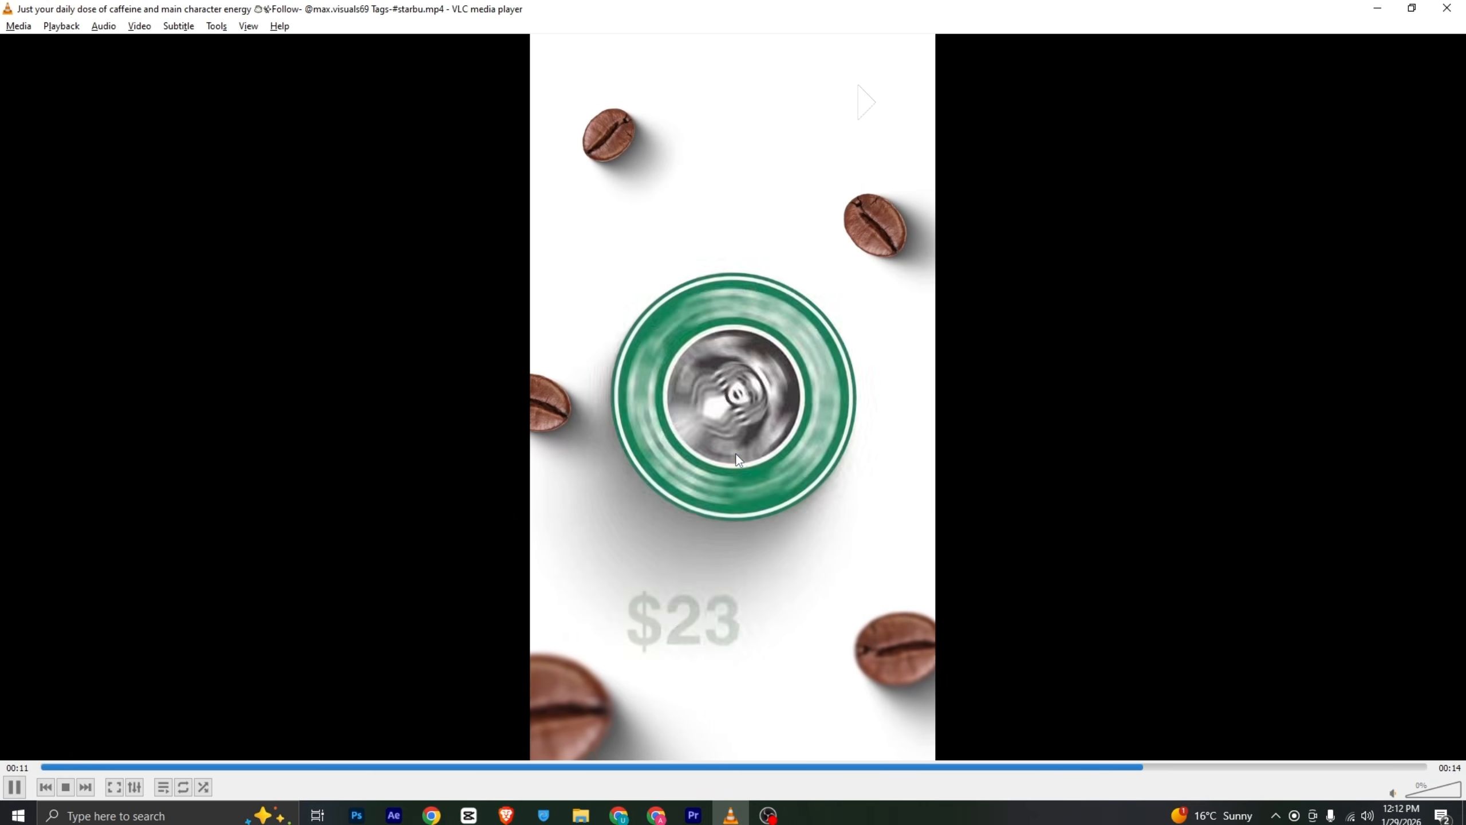
{"action": "key", "text": "space"}
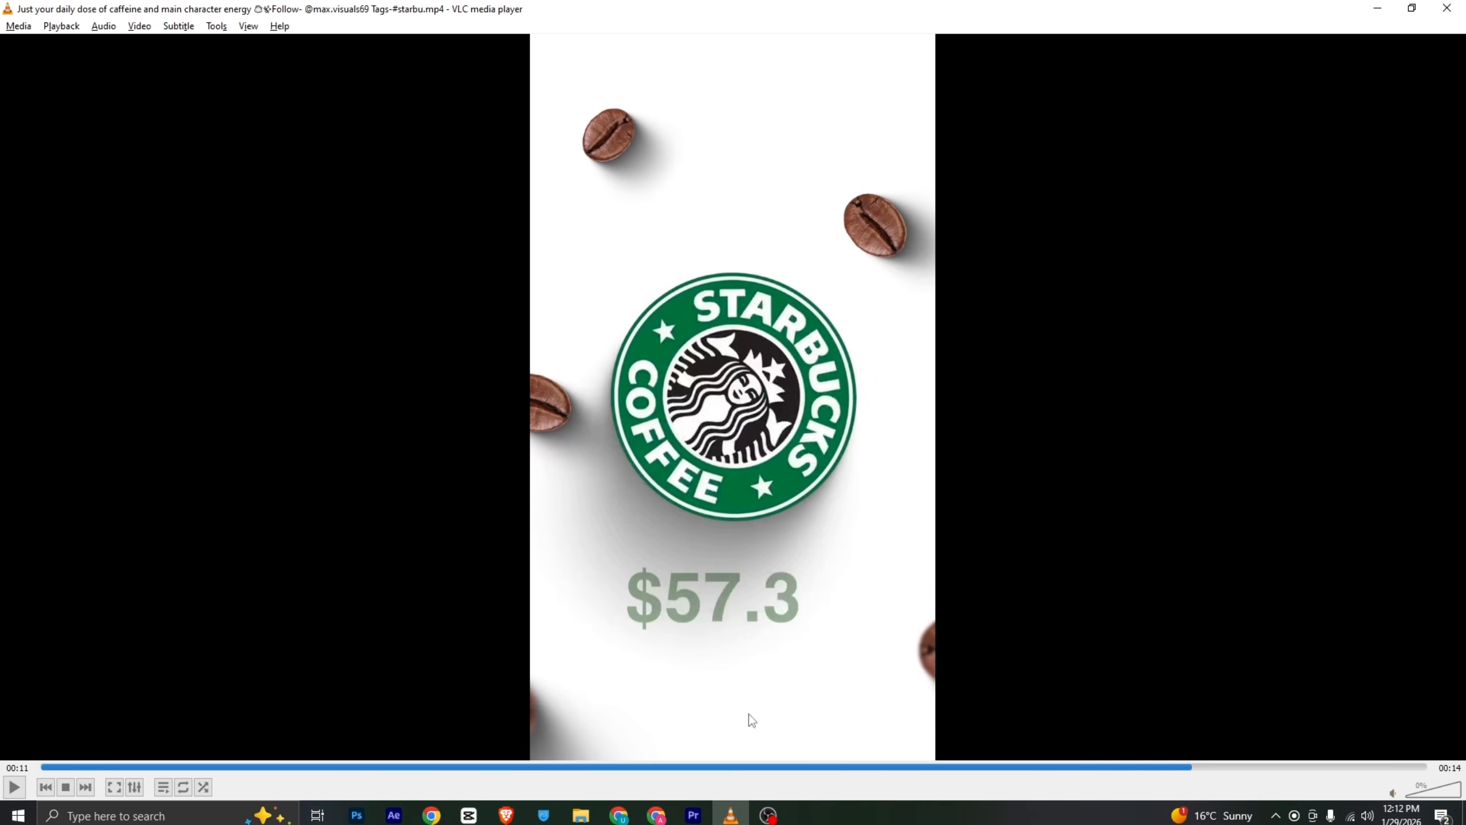
- Return to Premiere and place logo.png on the track above the nested cup at 00:00:11:15
{"action": "left_click", "coordinate": [693, 816]}
{"action": "scroll", "coordinate": [427, 290], "scroll_direction": "up", "scroll_amount": 2}
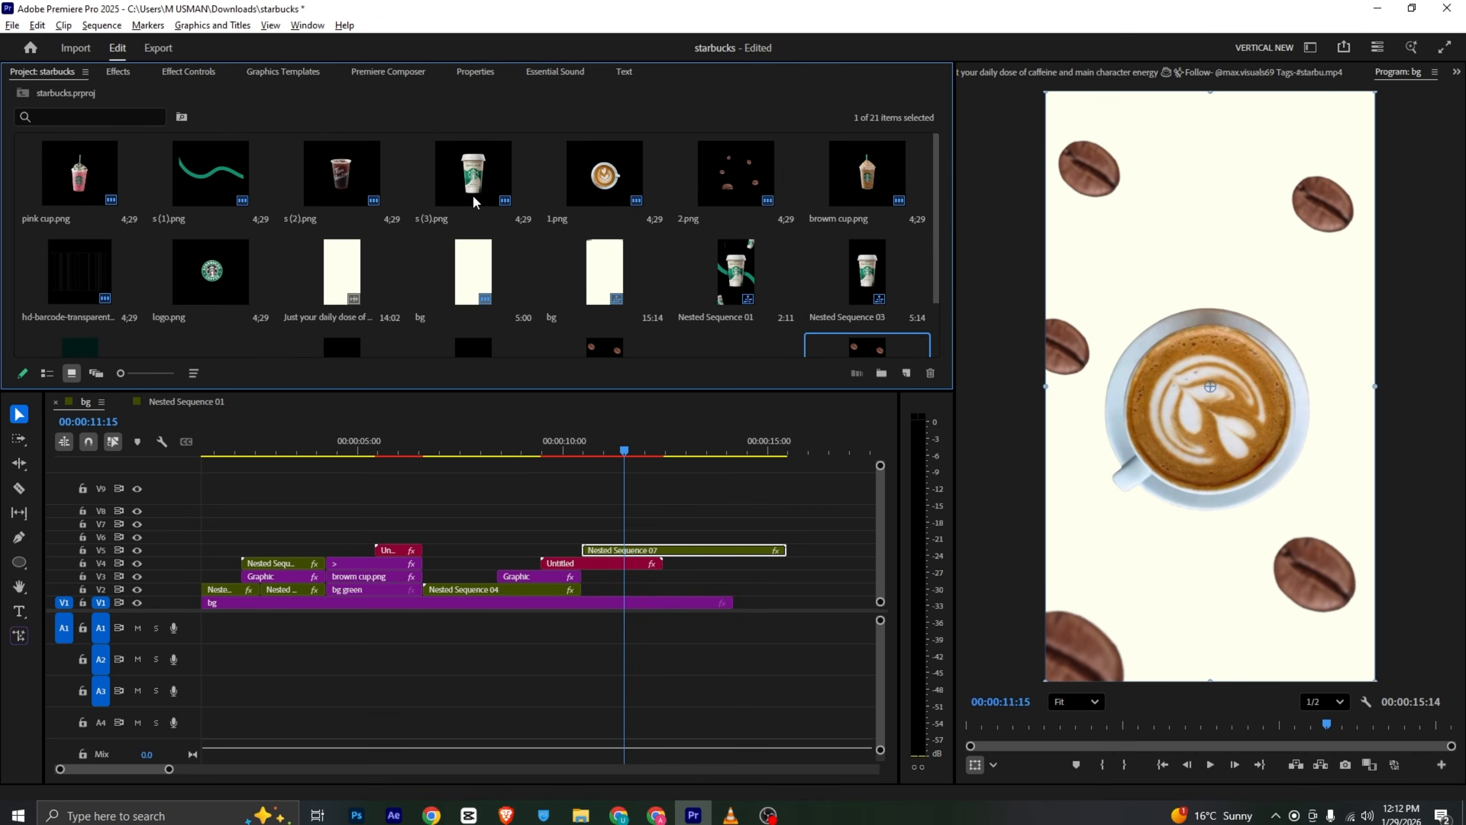
{"action": "left_click_drag", "start_coordinate": [213, 273], "coordinate": [640, 554]}
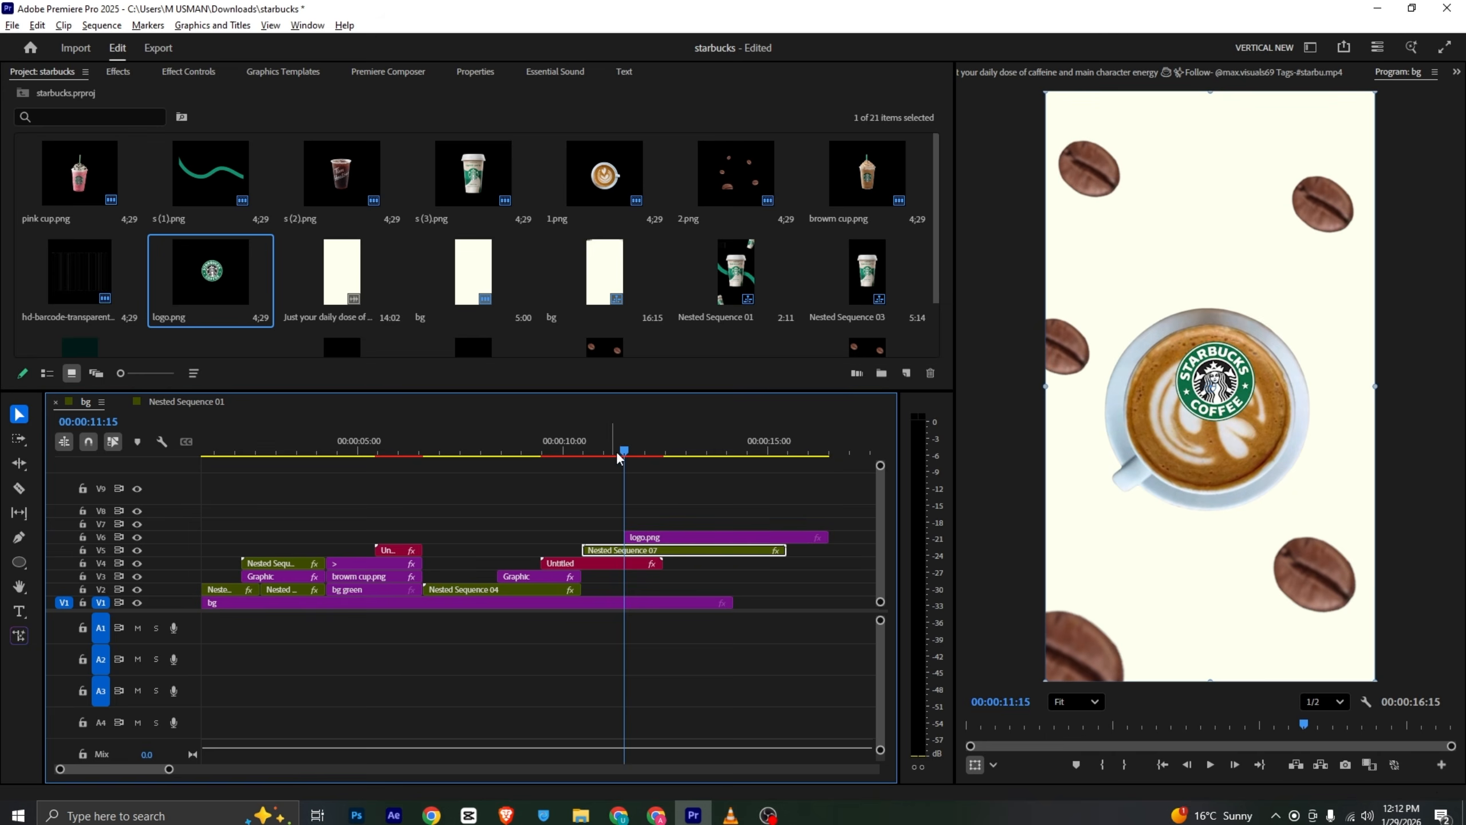
- Scale the logo to 251 and position it at 490, 1075 so it covers the cup
{"action": "left_click", "coordinate": [643, 536]}
{"action": "left_click", "coordinate": [210, 75]}
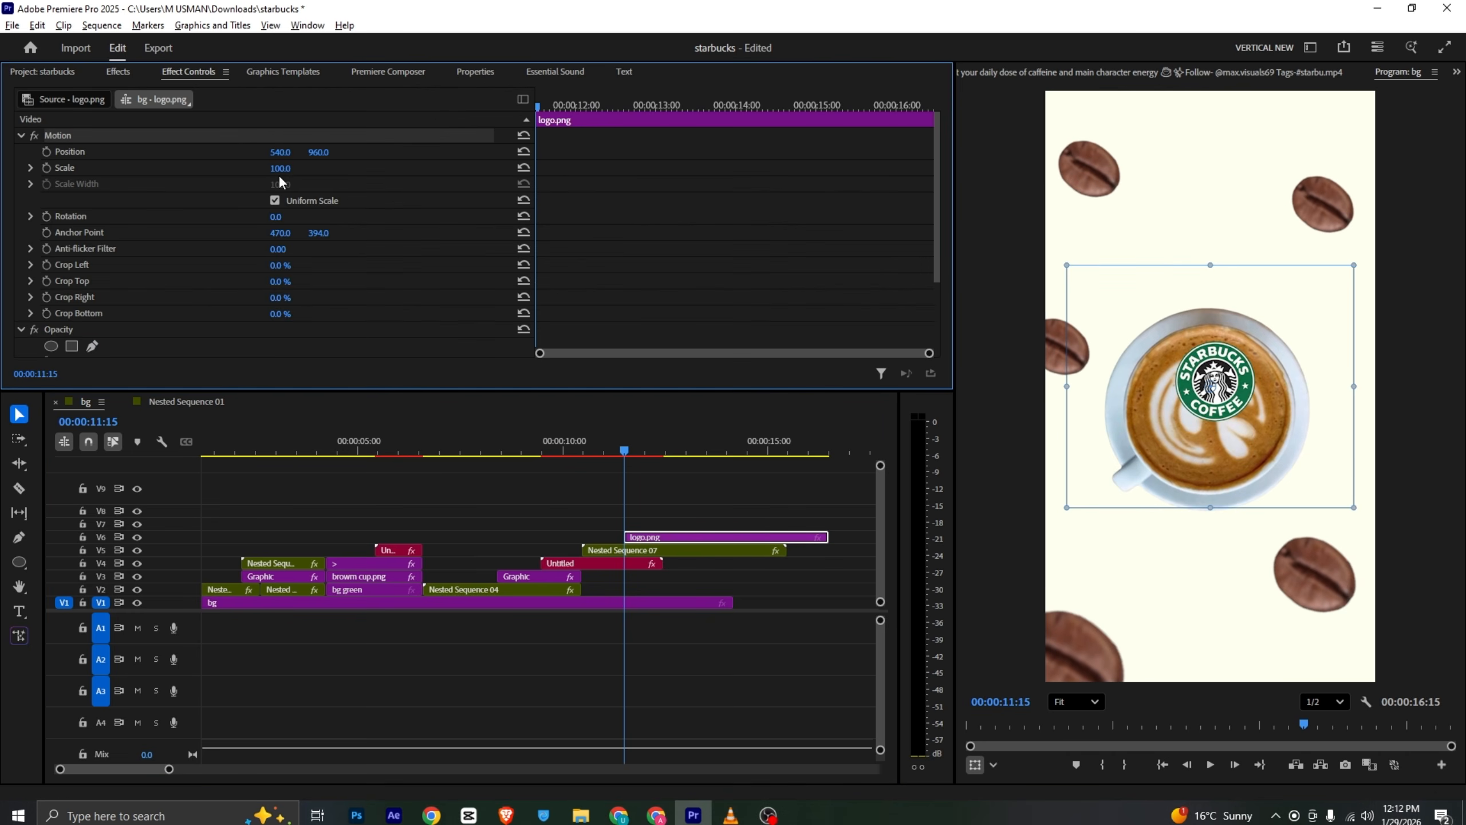
{"action": "left_click_drag", "start_coordinate": [281, 168], "coordinate": [382, 168]}
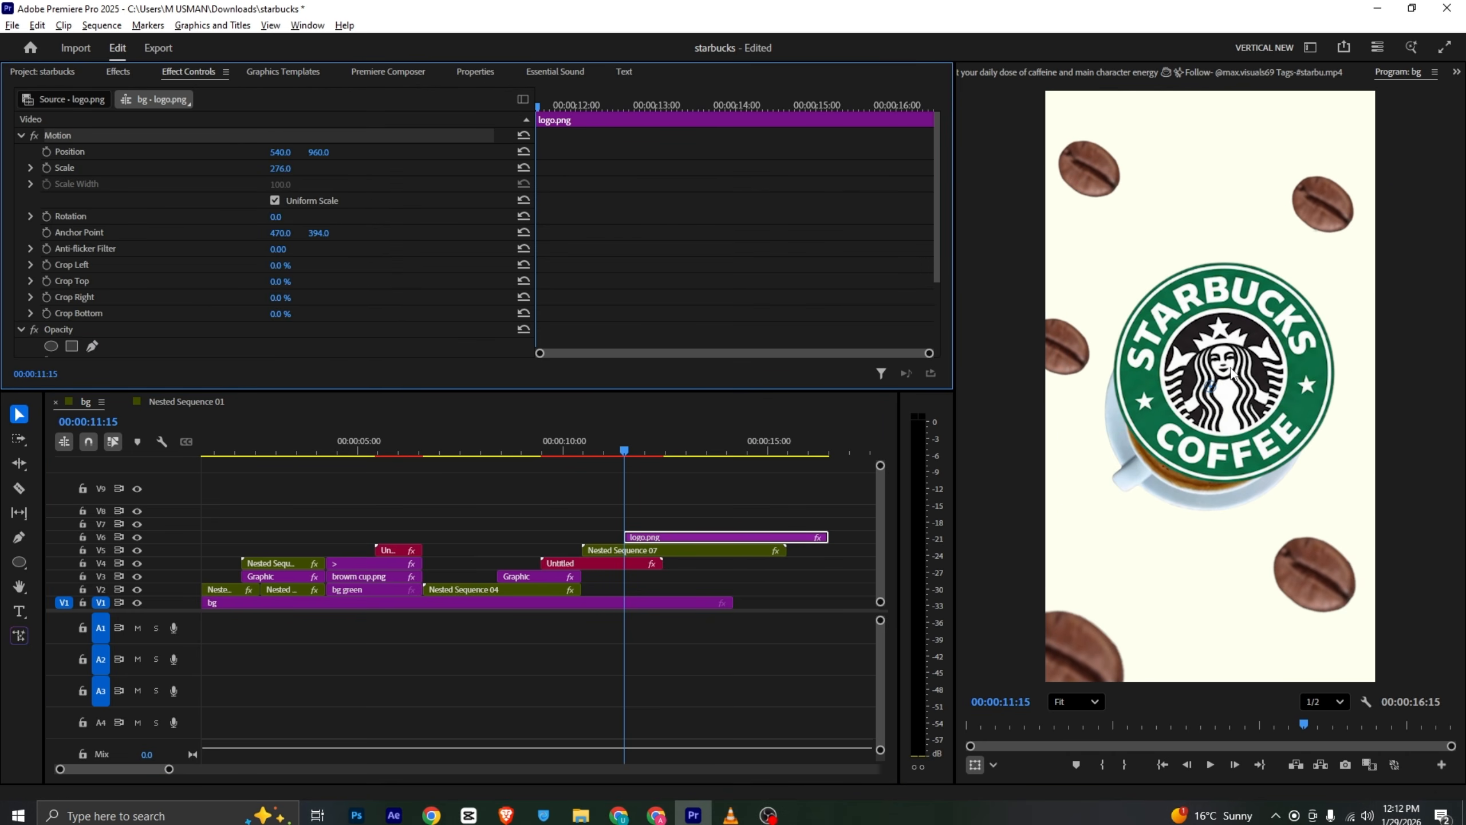
{"action": "left_click_drag", "start_coordinate": [1249, 349], "coordinate": [1225, 392]}
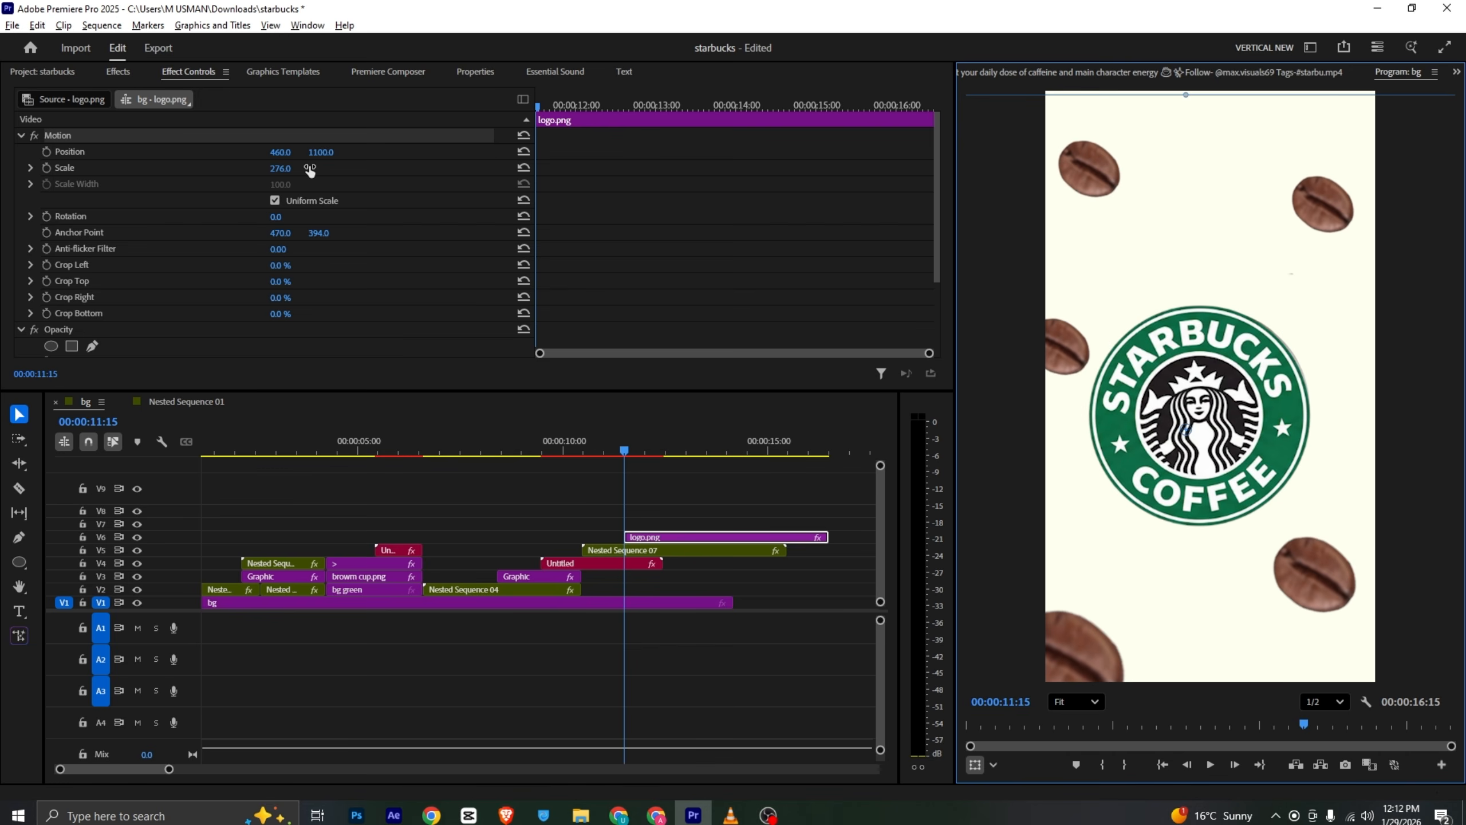
{"action": "left_click_drag", "start_coordinate": [310, 169], "coordinate": [296, 169]}
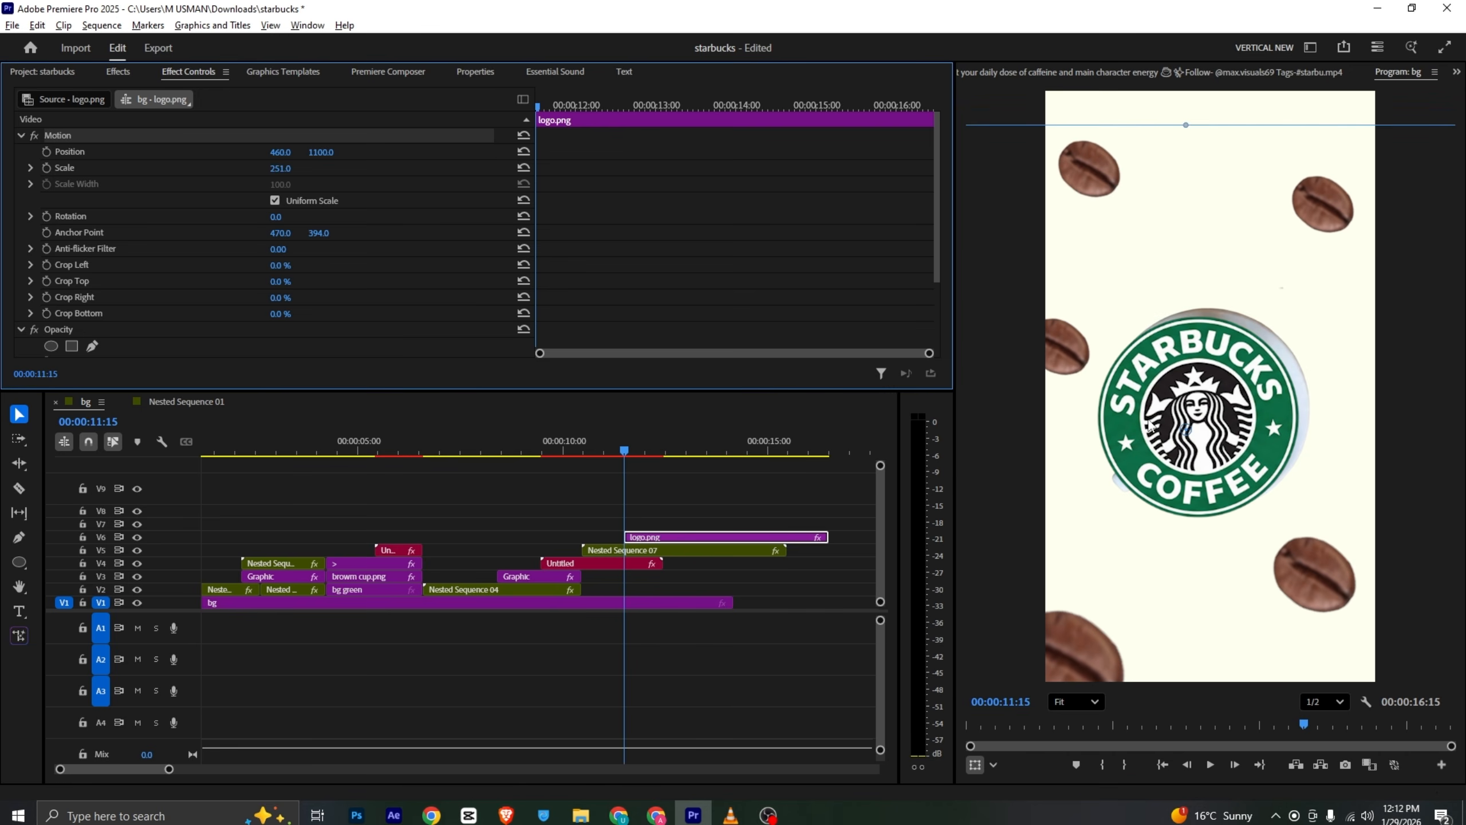
{"action": "left_click_drag", "start_coordinate": [1150, 425], "coordinate": [1157, 419]}
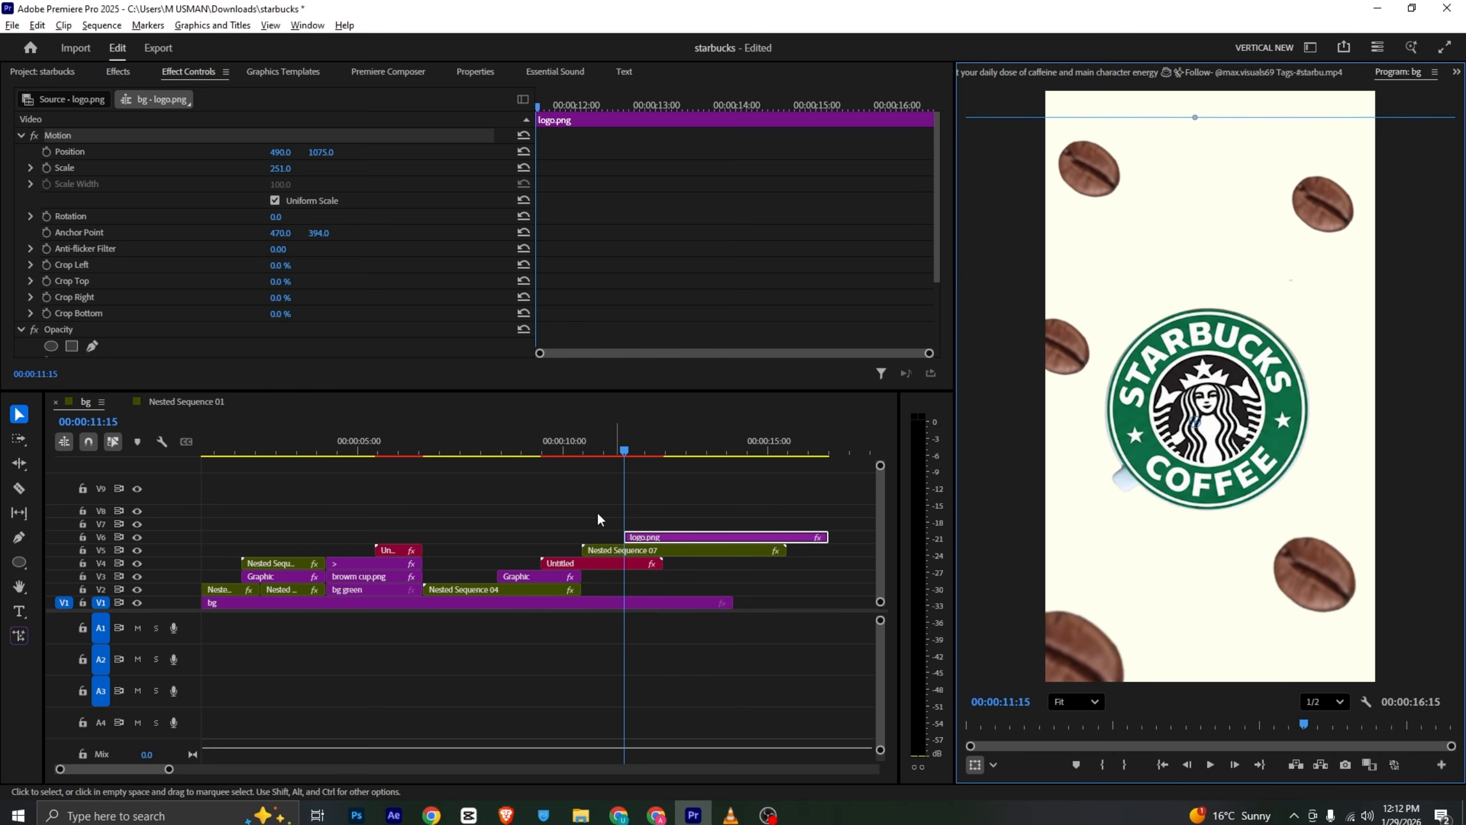
- Add a rotation keyframe at the logo's start, then try a 1x0.0° rotation at 00:00:13:24 and undo it
{"action": "left_click", "coordinate": [46, 216]}
{"action": "left_click", "coordinate": [657, 106]}
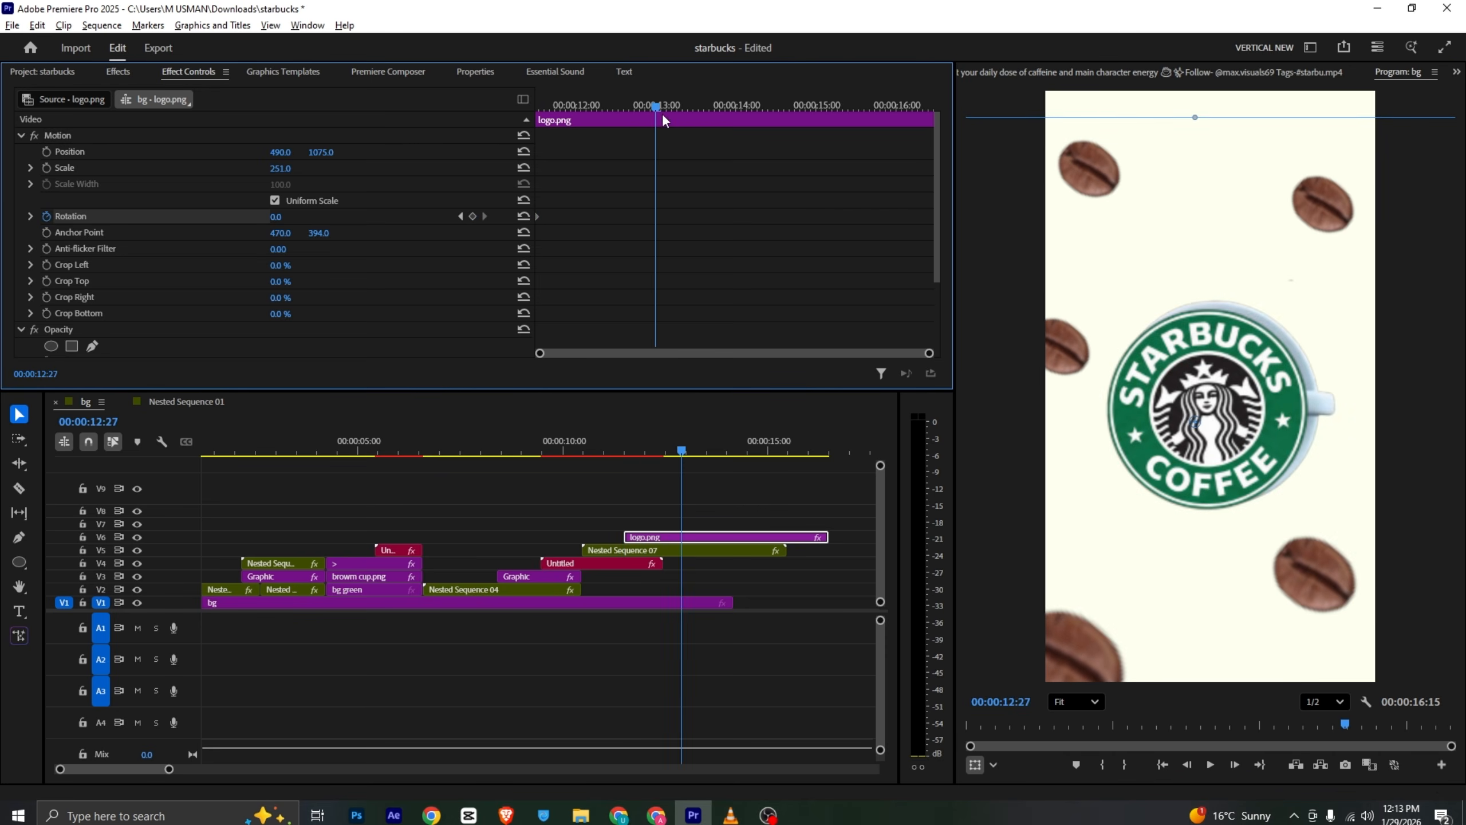
{"action": "left_click_drag", "start_coordinate": [663, 115], "coordinate": [719, 133]}
{"action": "left_click", "coordinate": [286, 216]}
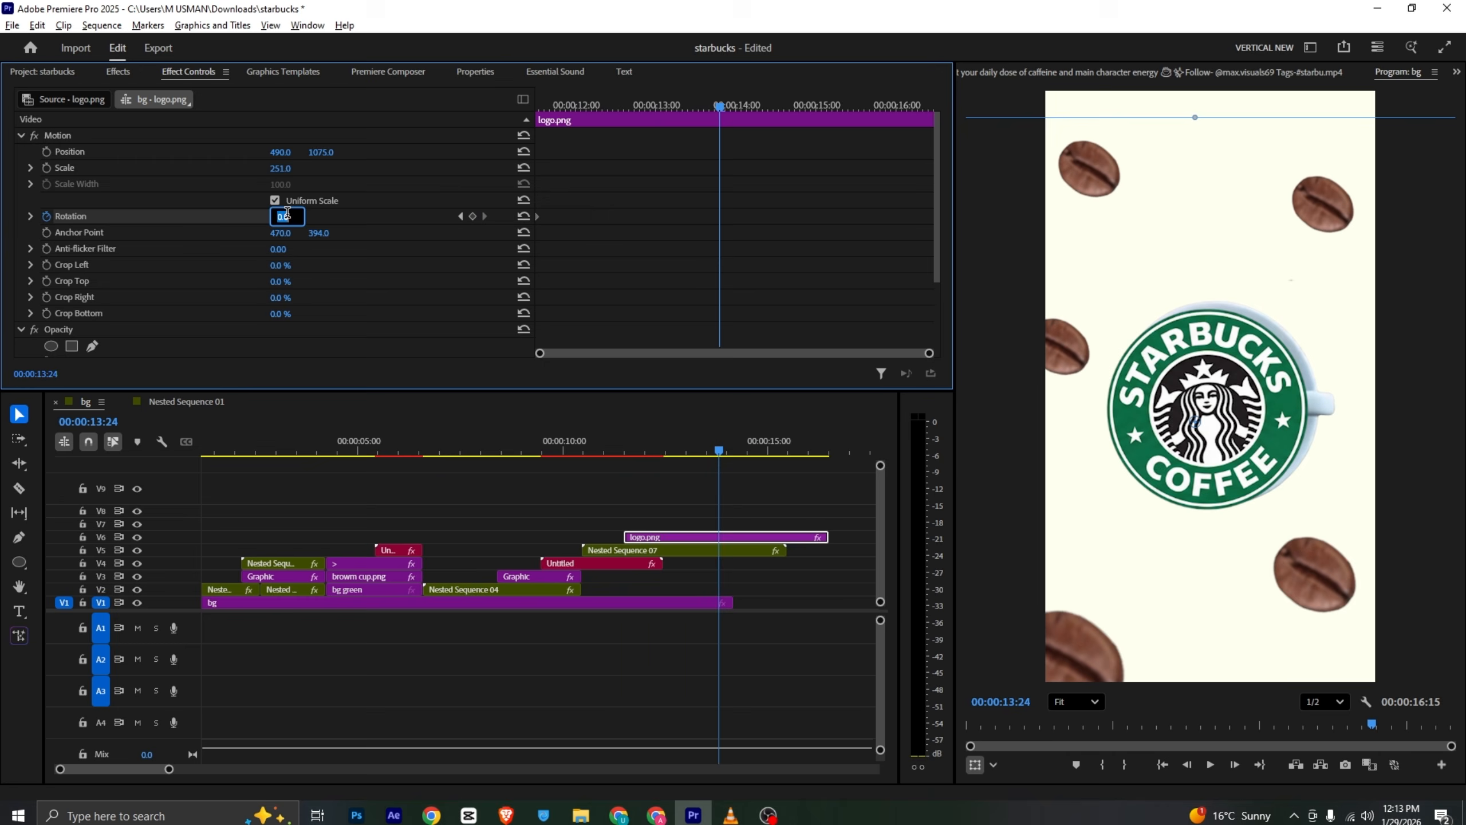
{"action": "type", "text": "3x"}
{"action": "key", "text": "Return"}
{"action": "left_click_drag", "start_coordinate": [661, 110], "coordinate": [597, 164]}
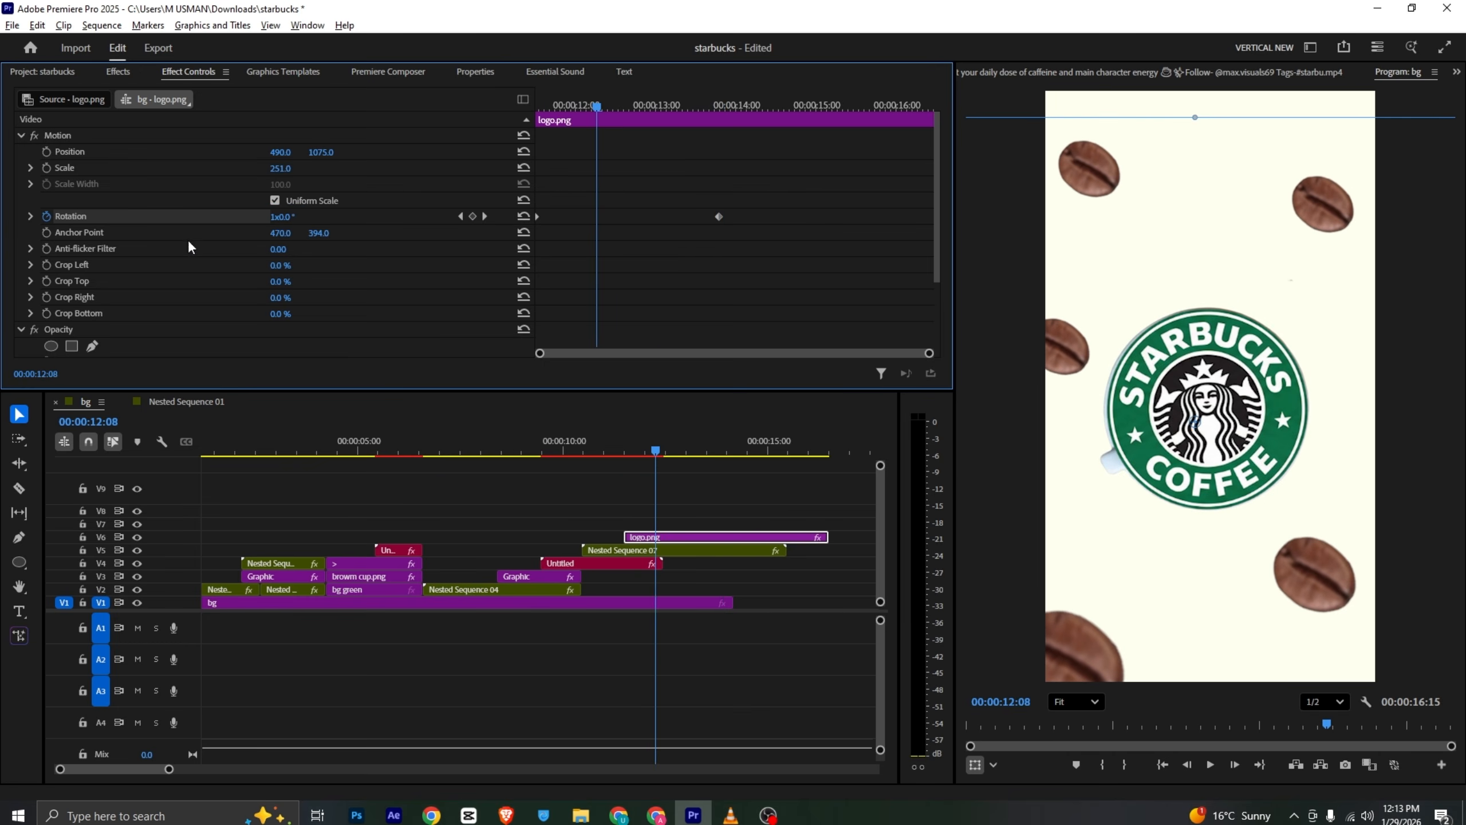
{"action": "key", "text": "ctrl+z"}
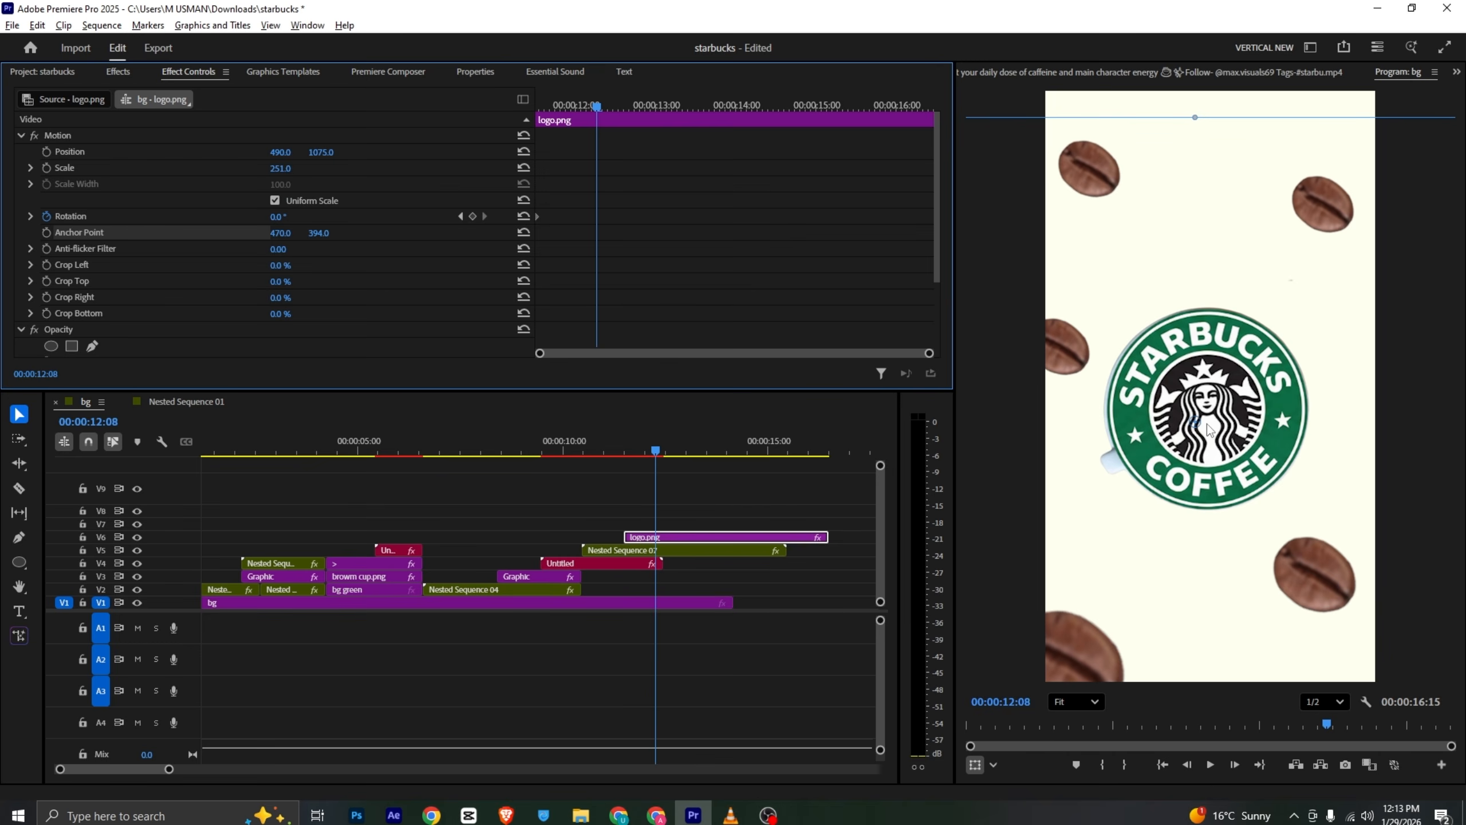
- Centre the logo's anchor point and keyframe its rotation to 2x0 at 00:00:14:12
{"action": "left_click_drag", "start_coordinate": [1211, 429], "coordinate": [1210, 406]}
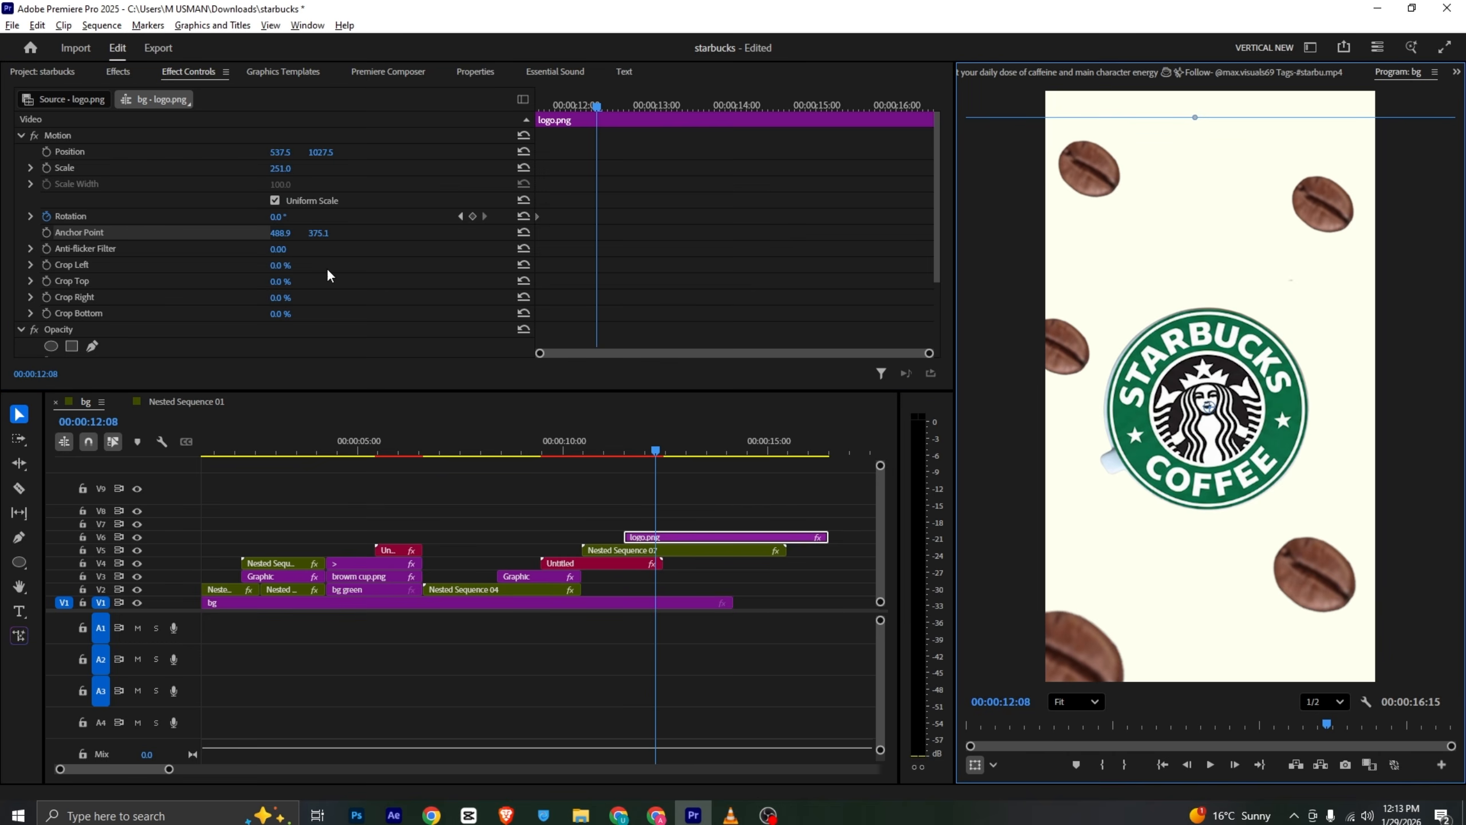
{"action": "left_click_drag", "start_coordinate": [597, 106], "coordinate": [768, 112]}
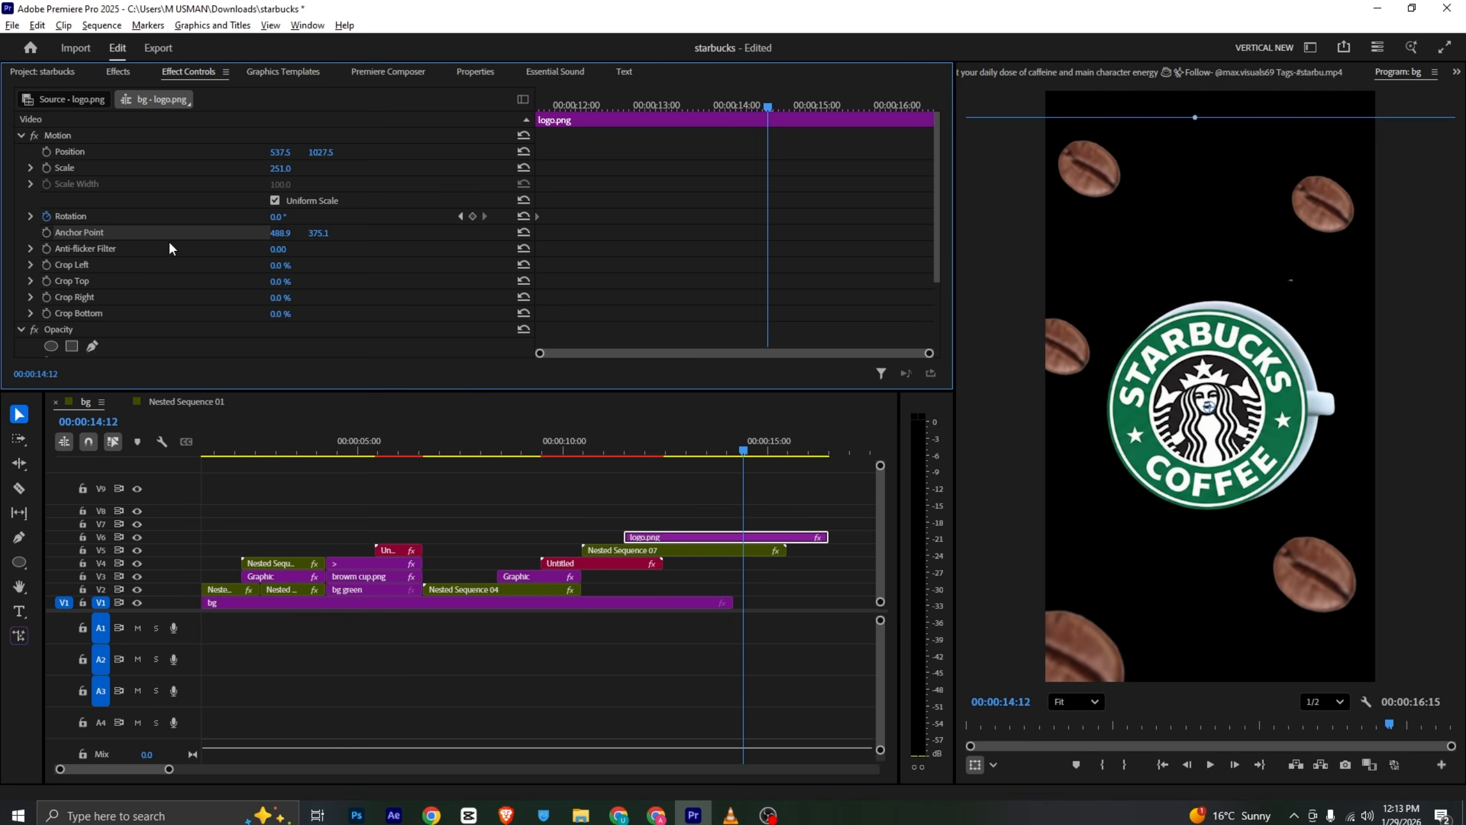
{"action": "left_click", "coordinate": [282, 217]}
{"action": "type", "text": "2x0"}
{"action": "key", "text": "Return"}
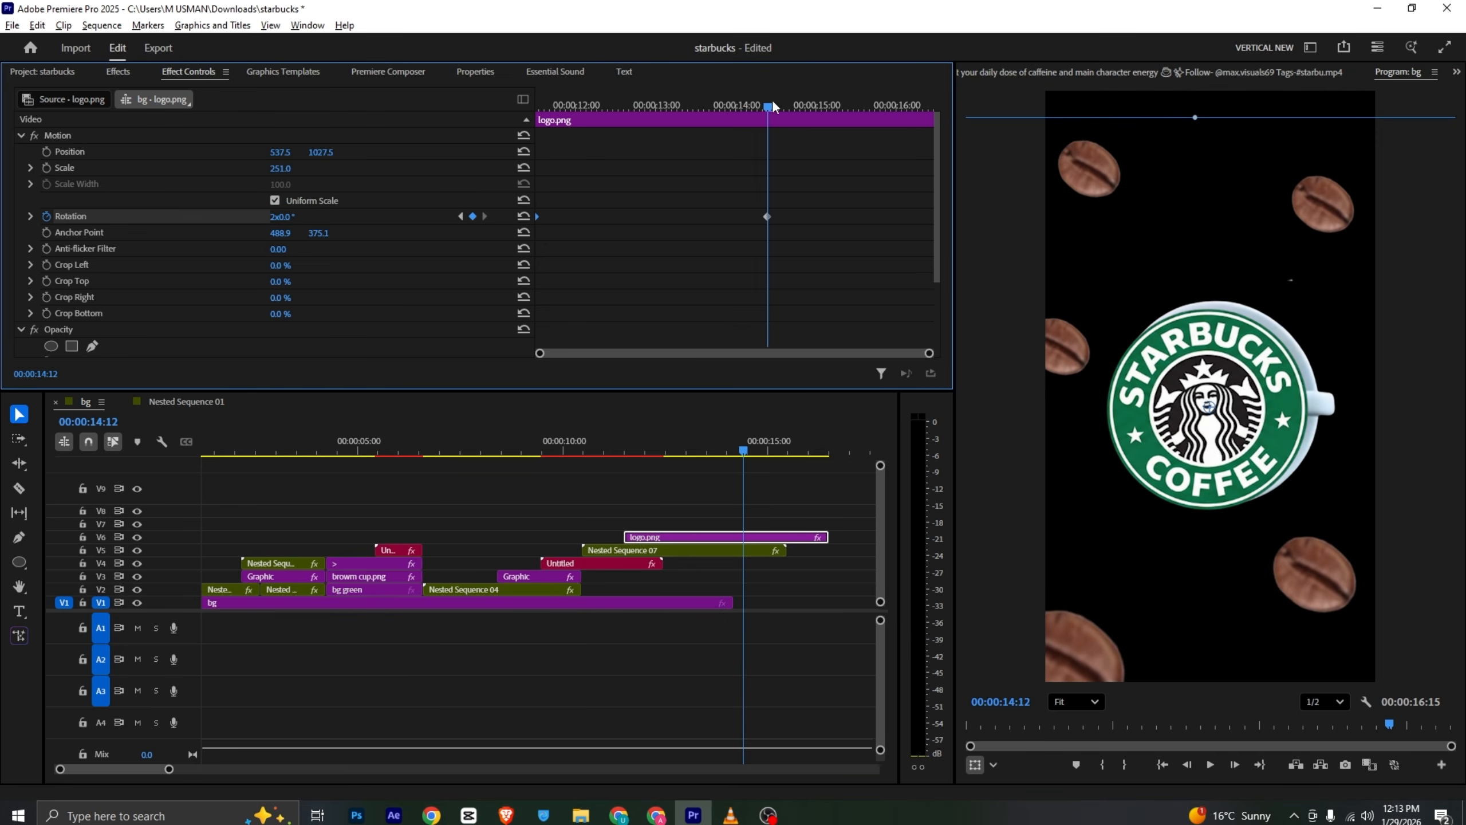
{"action": "left_click_drag", "start_coordinate": [772, 98], "coordinate": [535, 122]}
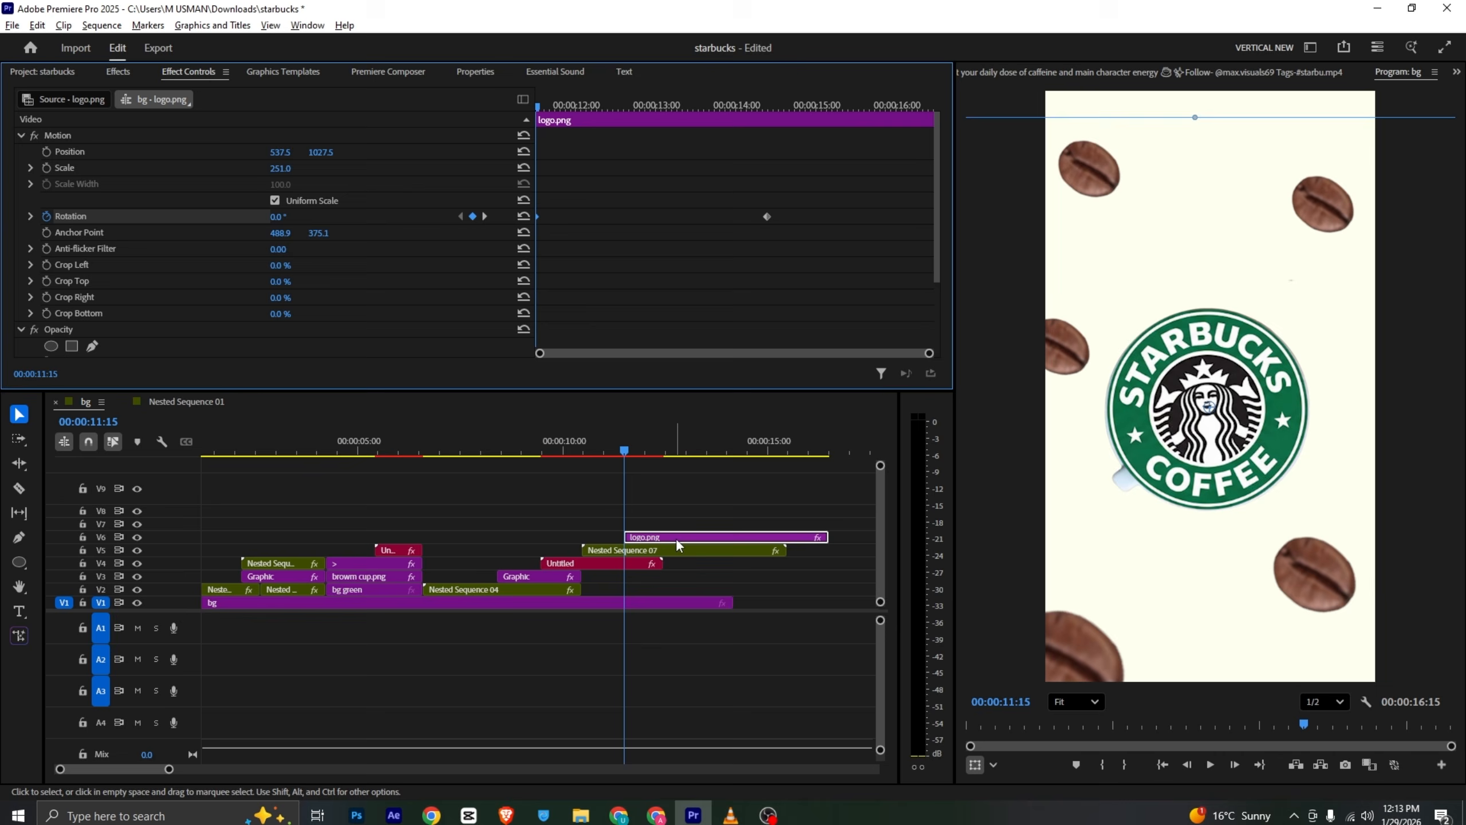
- Slide the logo clip slightly later on the timeline and preview its spin against the reference video
{"action": "left_click_drag", "start_coordinate": [676, 539], "coordinate": [716, 539]}
{"action": "left_click_drag", "start_coordinate": [634, 442], "coordinate": [657, 450]}
{"action": "key", "text": "alt+Tab"}
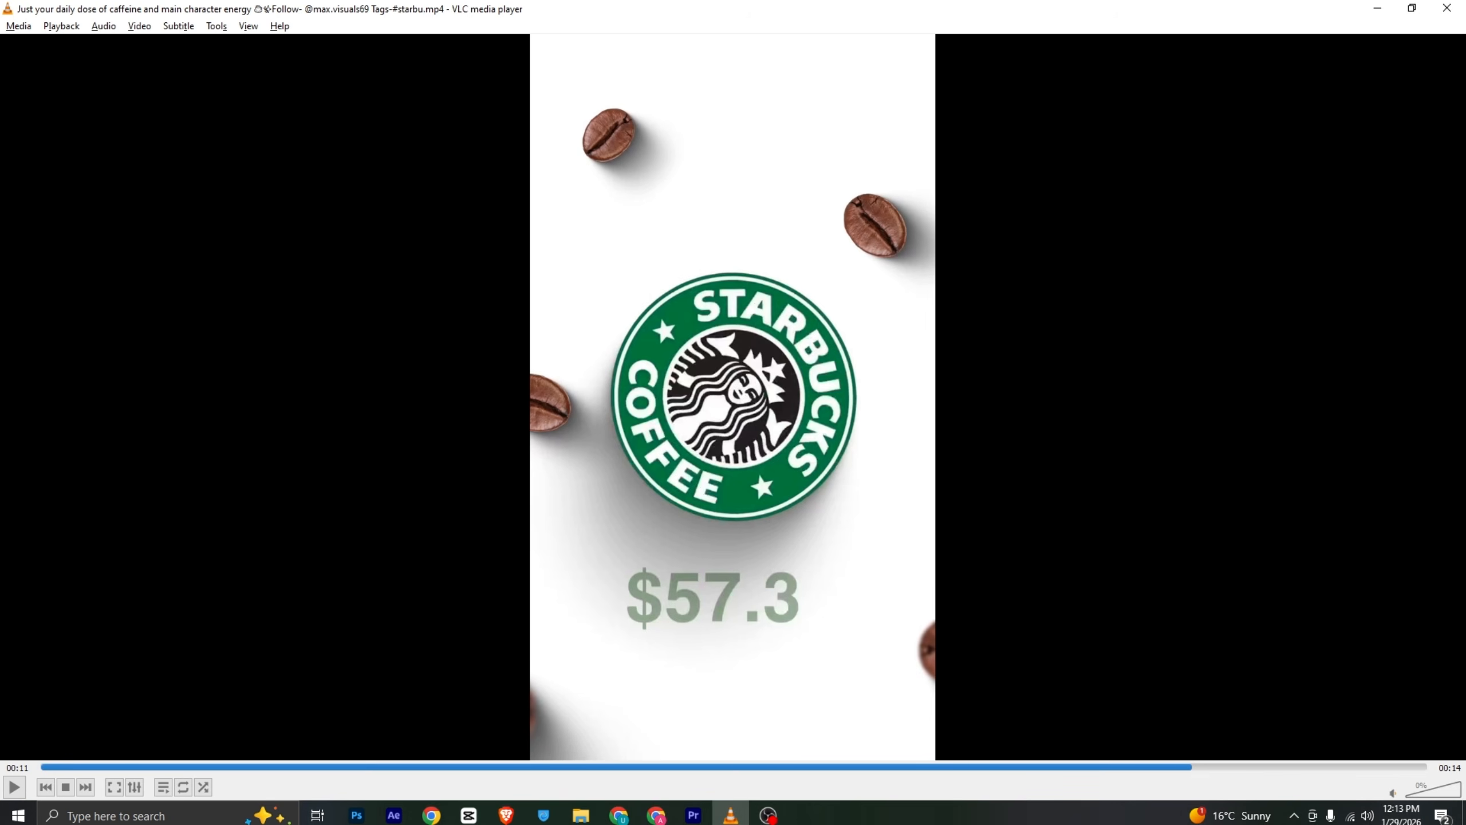
{"action": "key", "text": "alt+Tab"}
{"action": "key", "text": "space"}
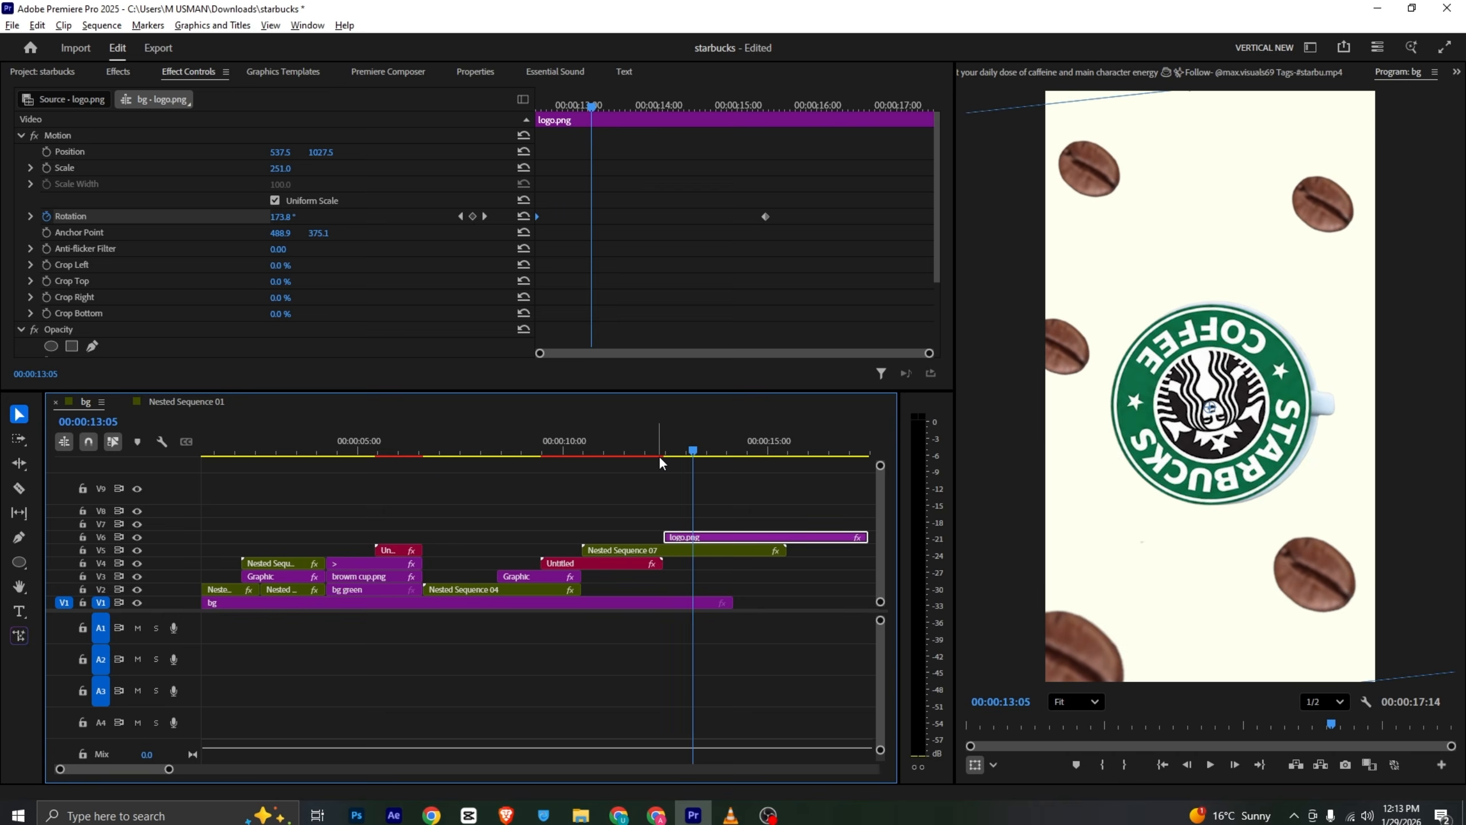
{"action": "key", "text": "space"}
{"action": "key", "text": "space"}
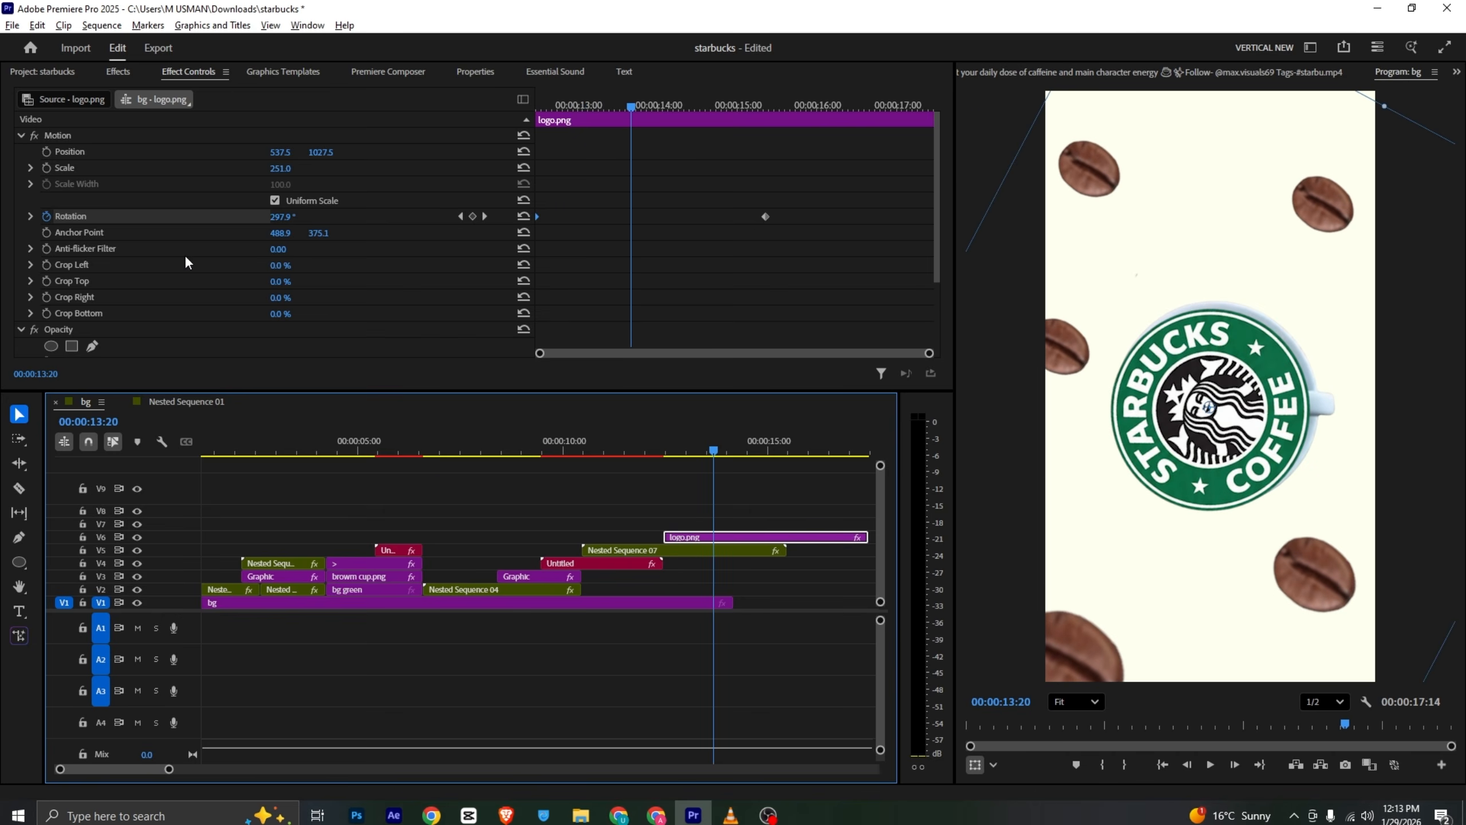
- Compare the current logo frame with the reference video's price shot
{"action": "left_click", "coordinate": [283, 72]}
{"action": "left_click", "coordinate": [701, 491]}
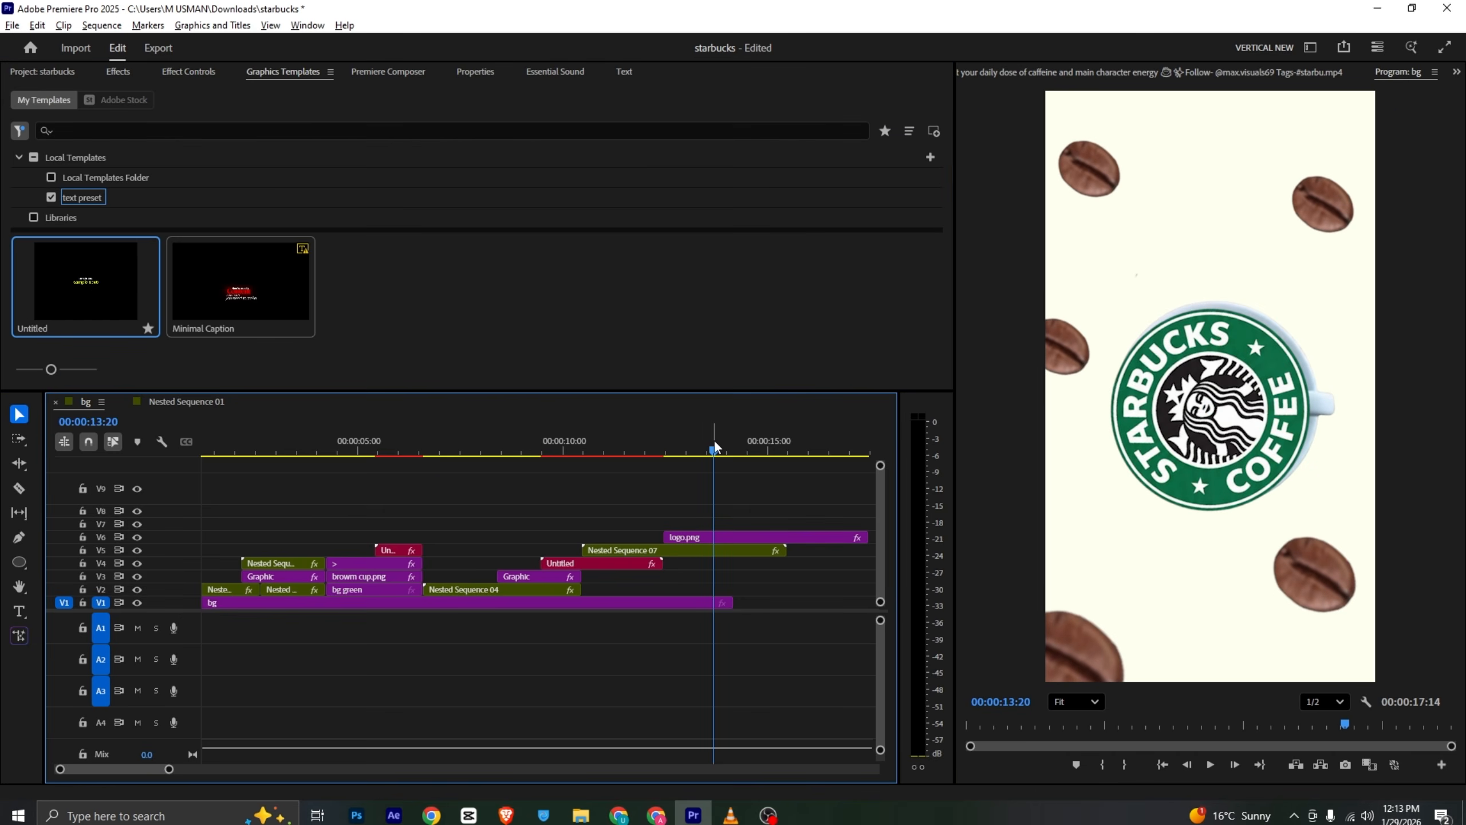
{"action": "left_click_drag", "start_coordinate": [715, 449], "coordinate": [715, 449]}
{"action": "left_click", "coordinate": [722, 815]}
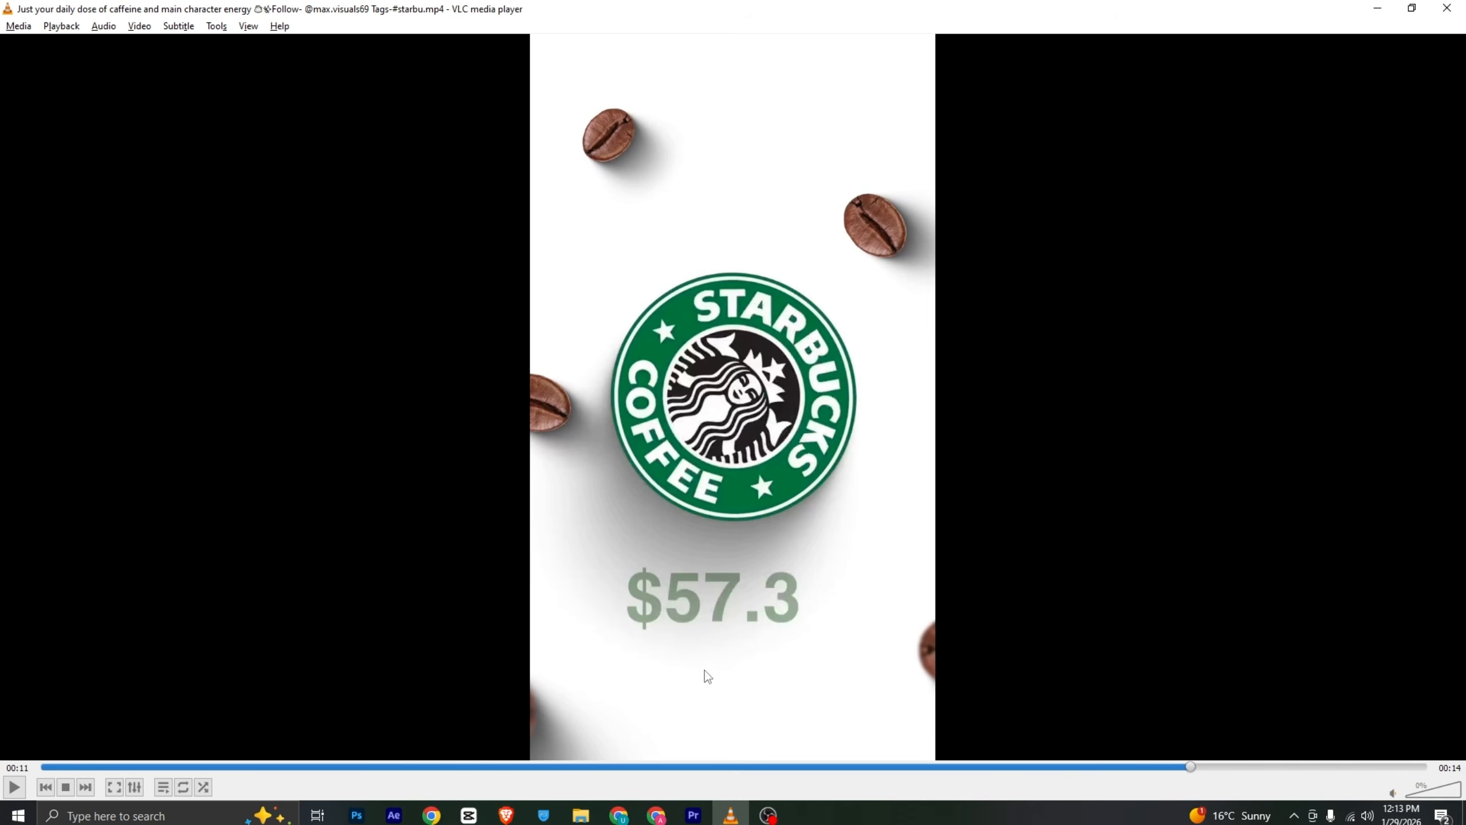
{"action": "left_click", "coordinate": [698, 816]}
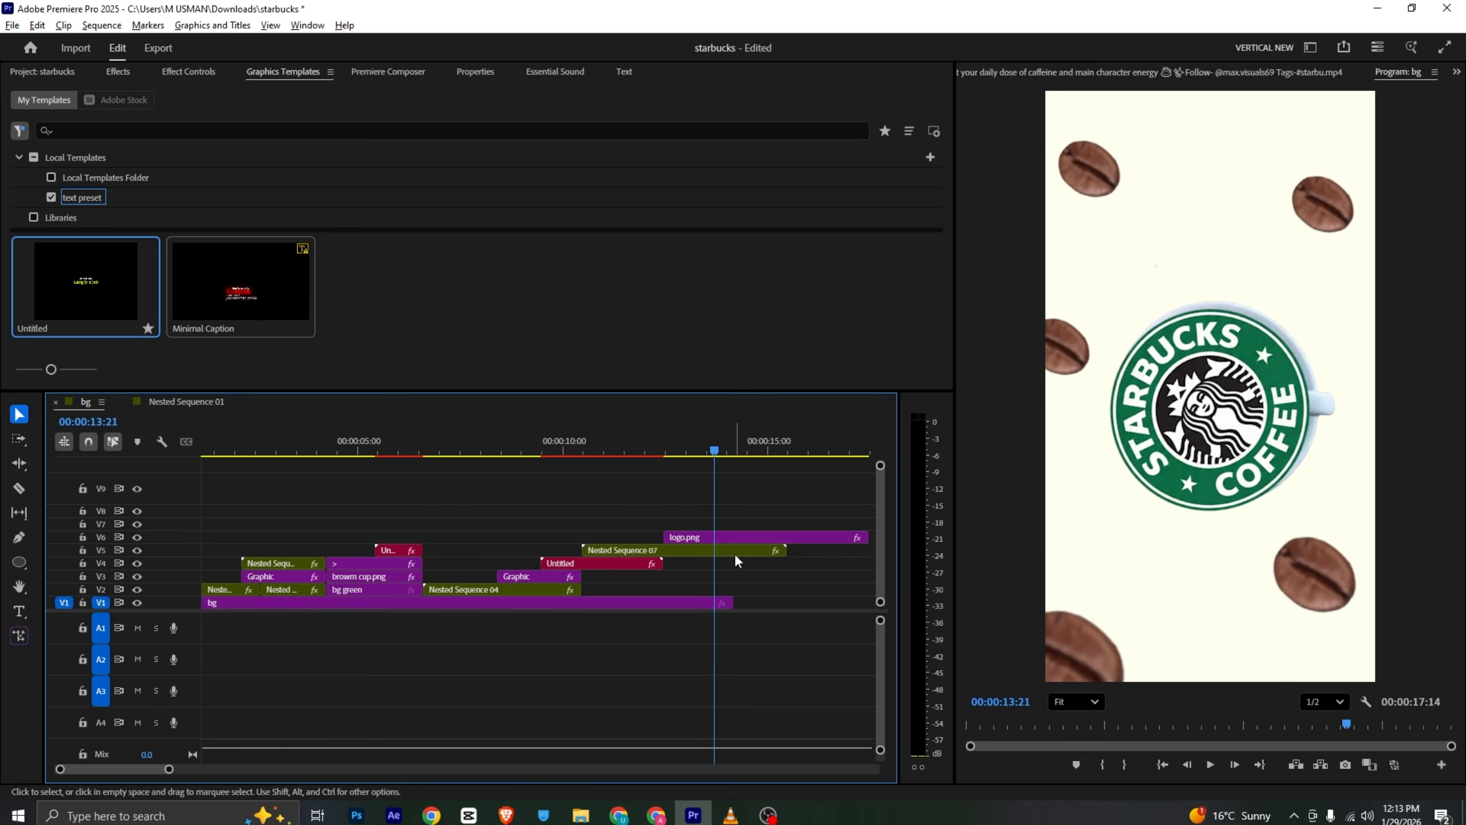